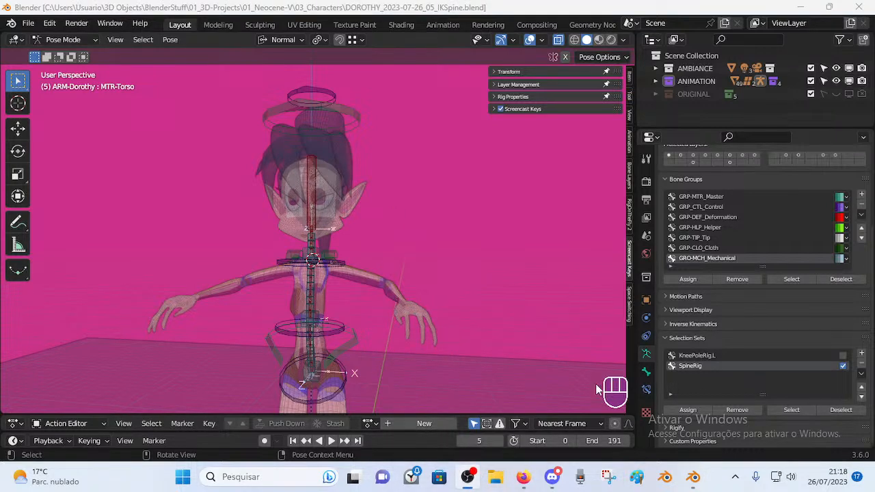
Return to Object Mode and select the 00_Body mesh with see-through display turned off.
key(alt+Tab)
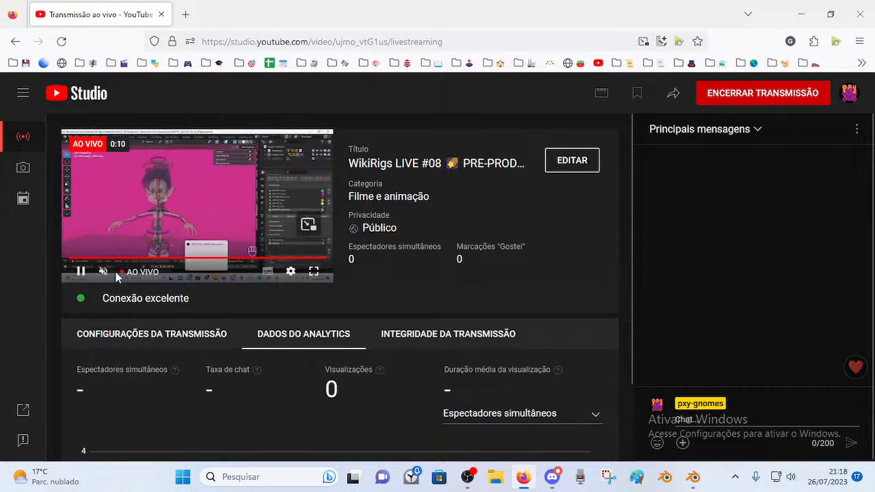
click(693, 476)
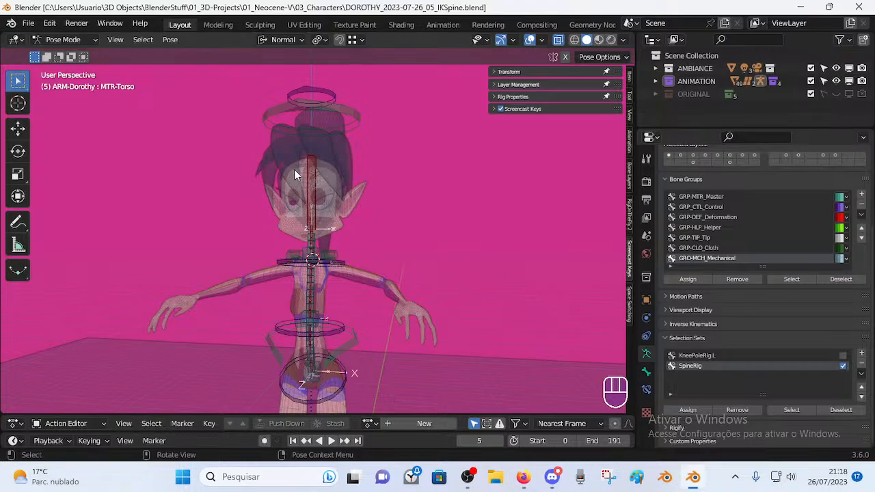
key(ctrl+Tab)
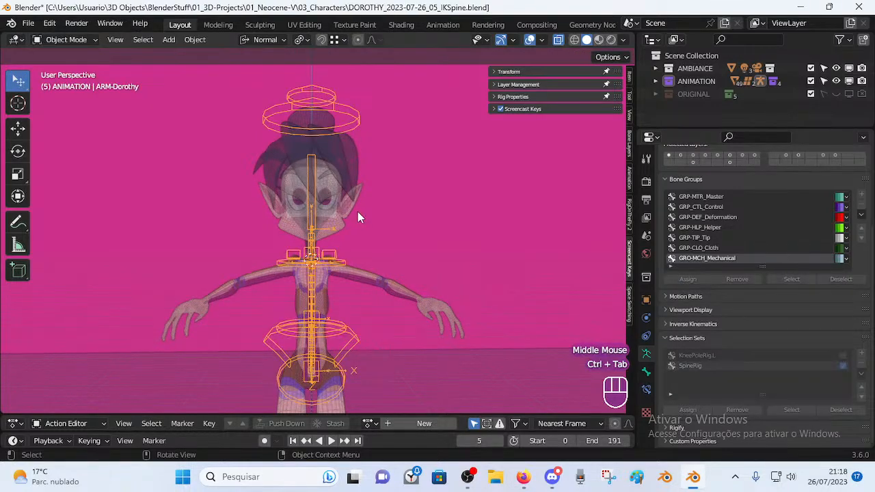
click(357, 212)
key(alt+z)
click(381, 224)
middle_drag(382, 223, 330, 280)
scroll(304, 221, up, 1)
Select the ARM-Dorothy armature and enter Pose Mode with see-through display on.
click(331, 280)
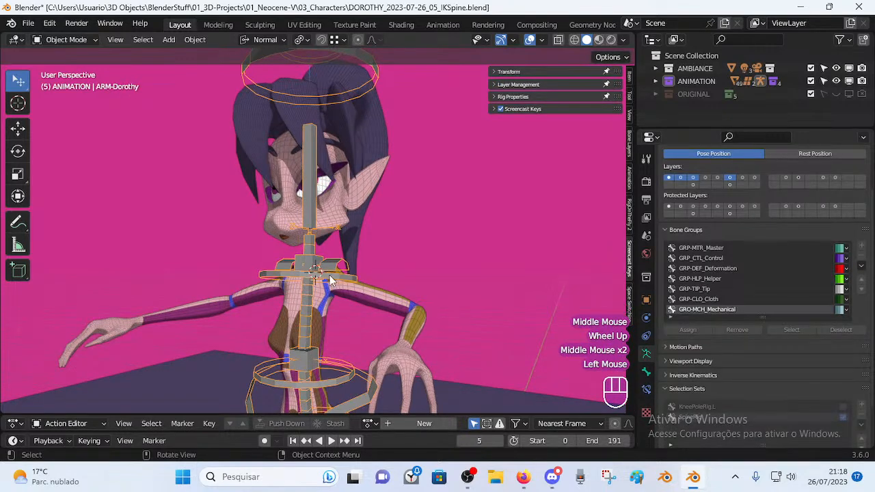
key(ctrl+Tab)
scroll(350, 263, down, 2)
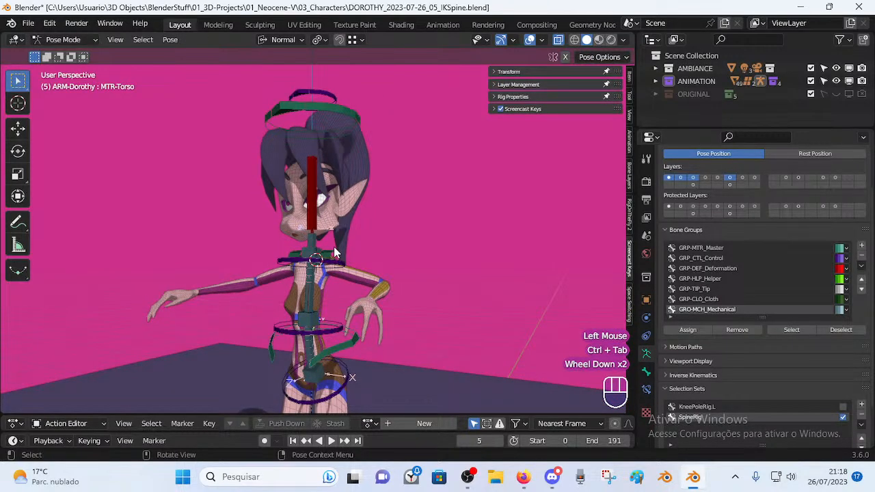
key(alt+z)
Select the DEF-Head bone and view the head and torso from the front.
click(313, 198)
middle_drag(313, 198, 348, 288)
scroll(374, 277, up, 2)
scroll(382, 299, down, 2)
scroll(285, 297, down, 2)
shift+scroll(349, 288, up, 1)
middle_drag(348, 291, 316, 324)
scroll(255, 307, up, 2)
scroll(255, 307, down, 1)
scroll(308, 306, up, 1)
scroll(263, 344, up, 1)
scroll(308, 352, up, 1)
scroll(316, 324, down, 2)
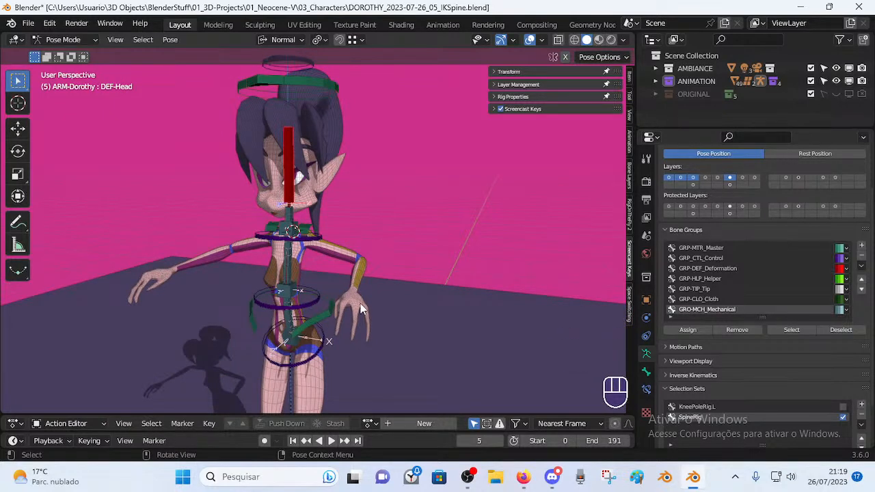
Orbit to a side view of the head and save the file.
middle_drag(388, 314, 430, 308)
scroll(377, 312, up, 1)
shift+middle_drag(377, 312, 301, 331)
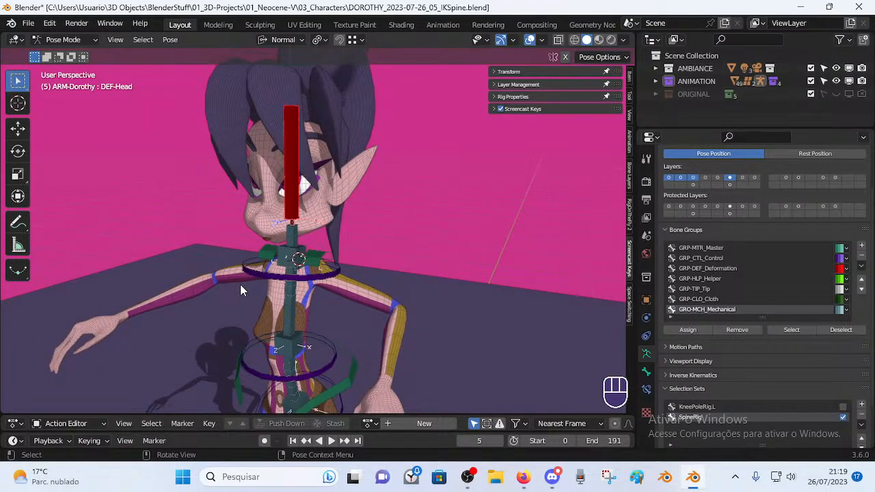
middle_drag(243, 282, 408, 262)
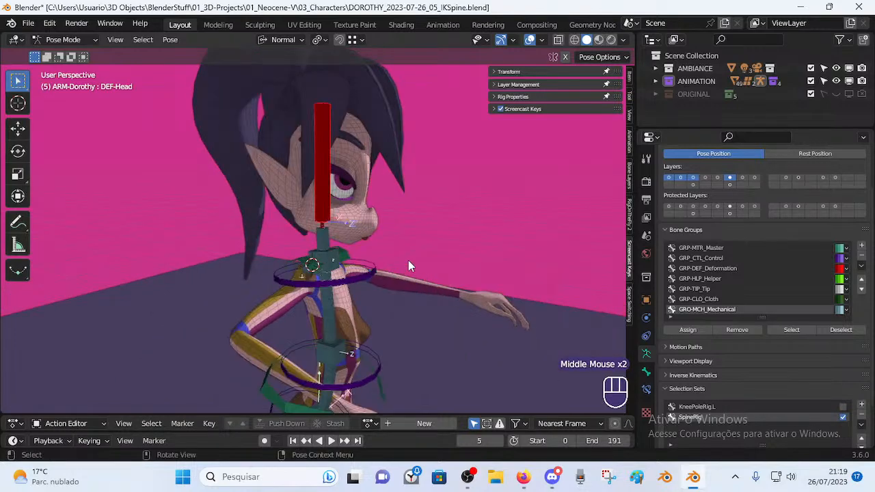
key(ctrl+s)
Save the rig under a new name ending in BendyBoneSpineFKFalseIK.blend.
click(28, 22)
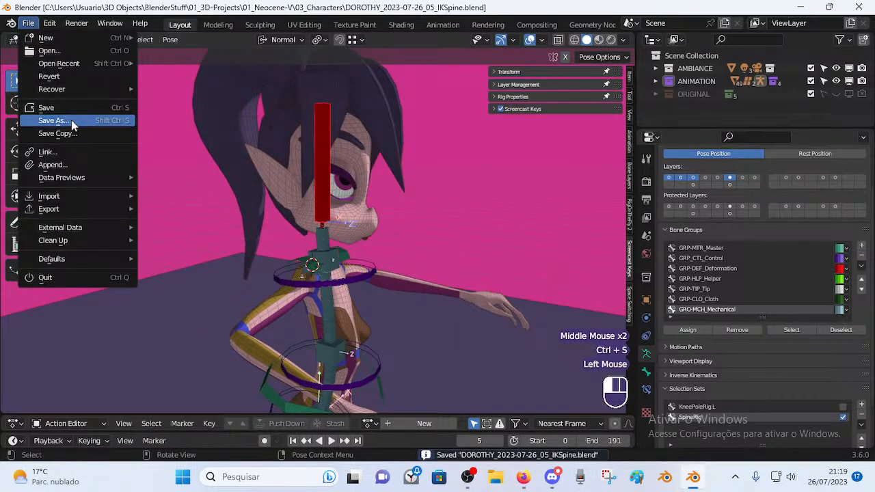
click(53, 120)
click(344, 394)
key(End)
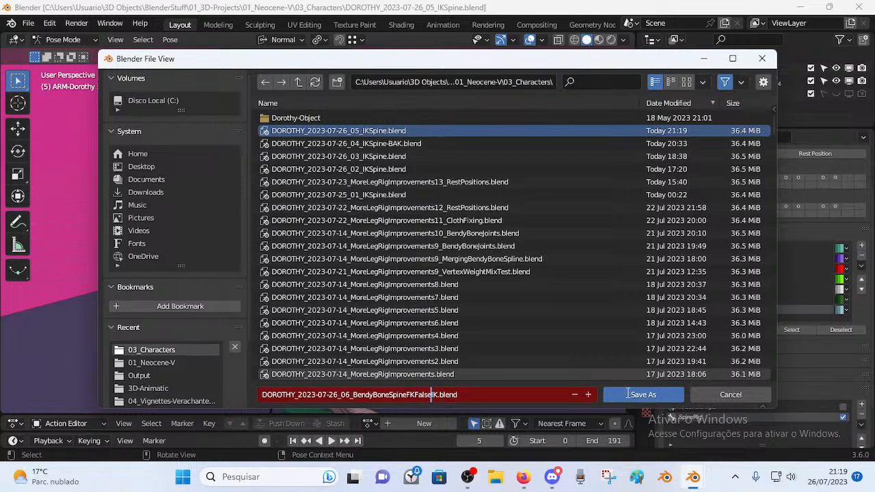
click(626, 392)
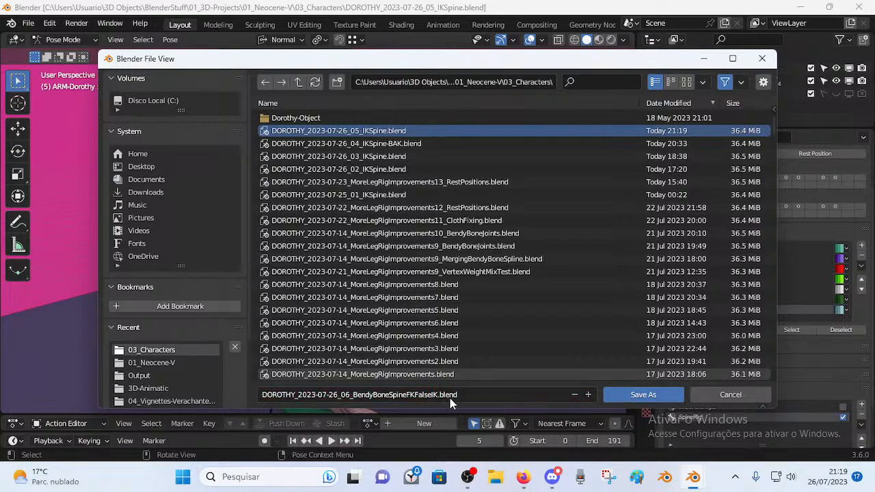
click(435, 402)
click(622, 394)
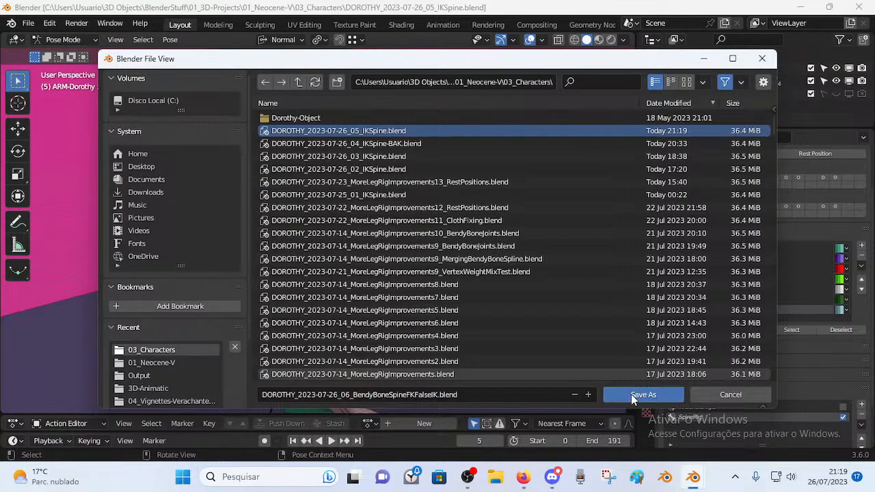
click(631, 393)
Save it again as DOROTHY_2023-07-26_06_BendyBoneSpineFKFalseIK2.blend.
click(30, 24)
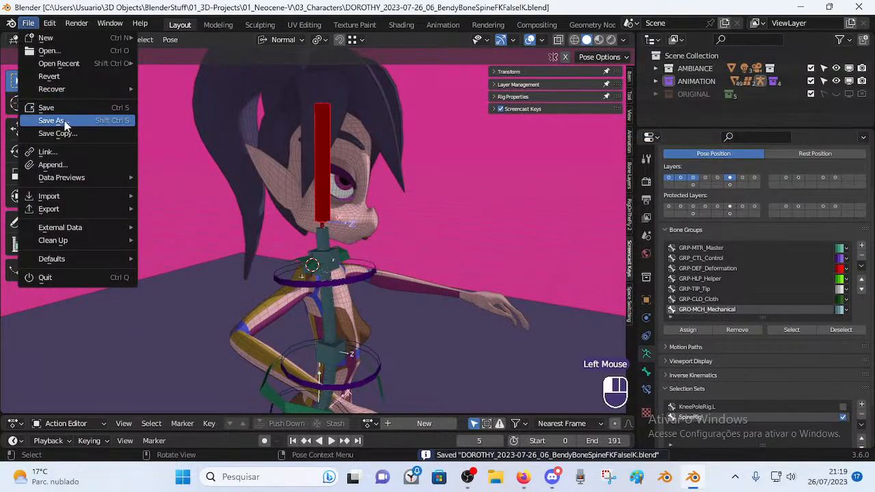
click(61, 121)
click(338, 132)
click(424, 398)
click(433, 396)
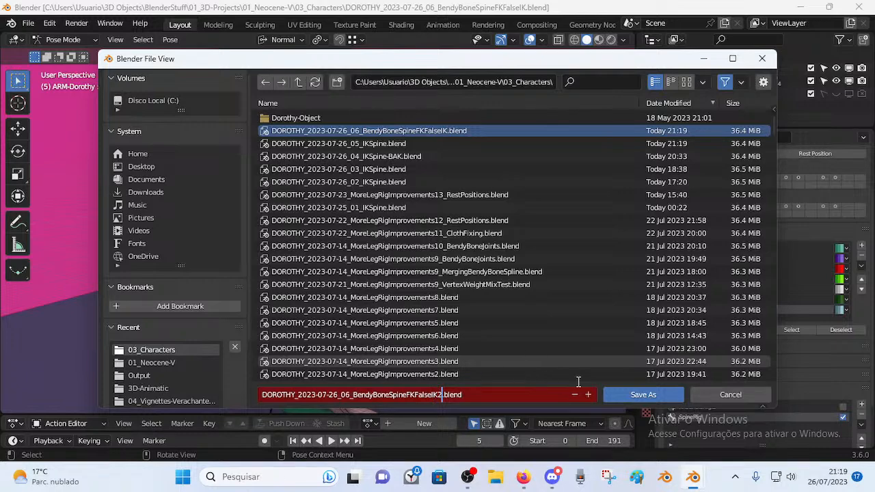
click(630, 395)
Rename the older FalseIK.blend file to DOROTHY_2023-07-26_06_BendyBoneSpineFKFalseIK-BAK.blend.
click(29, 24)
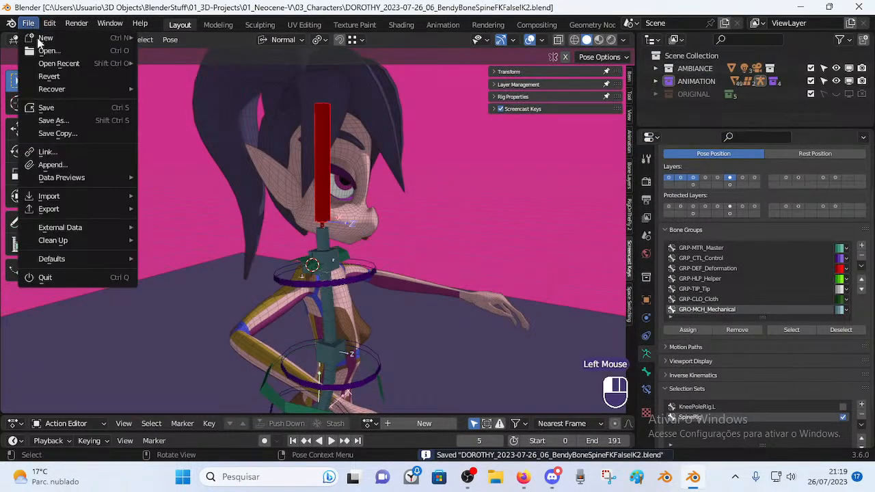
click(53, 120)
click(430, 145)
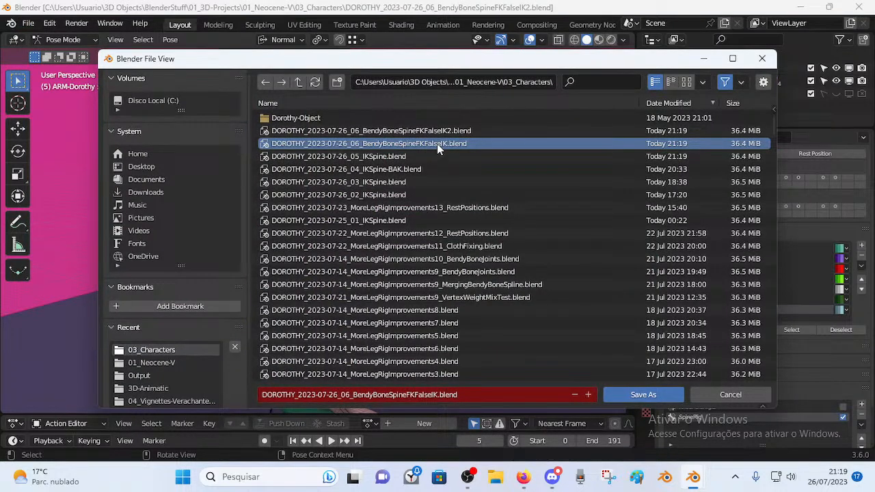
key(F2)
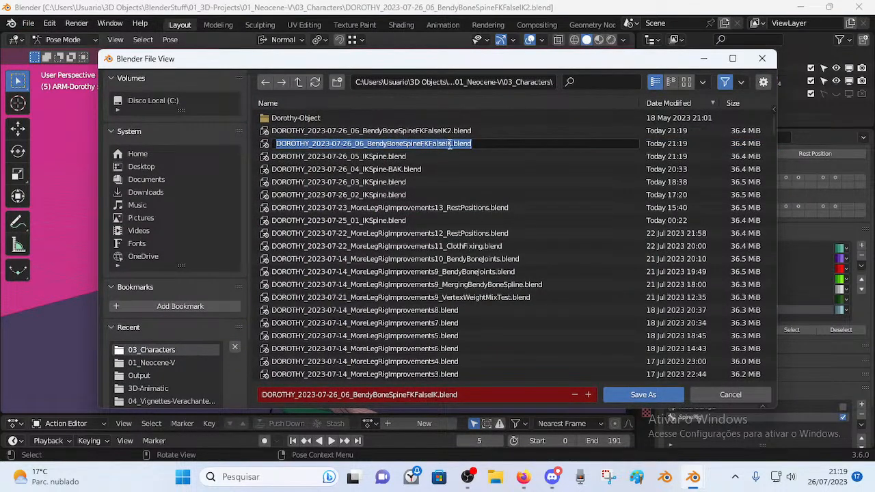
click(448, 143)
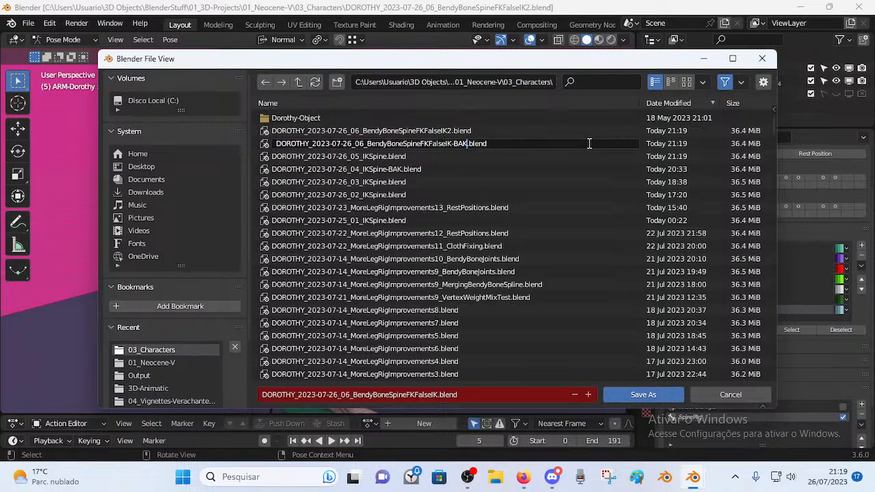
click(377, 134)
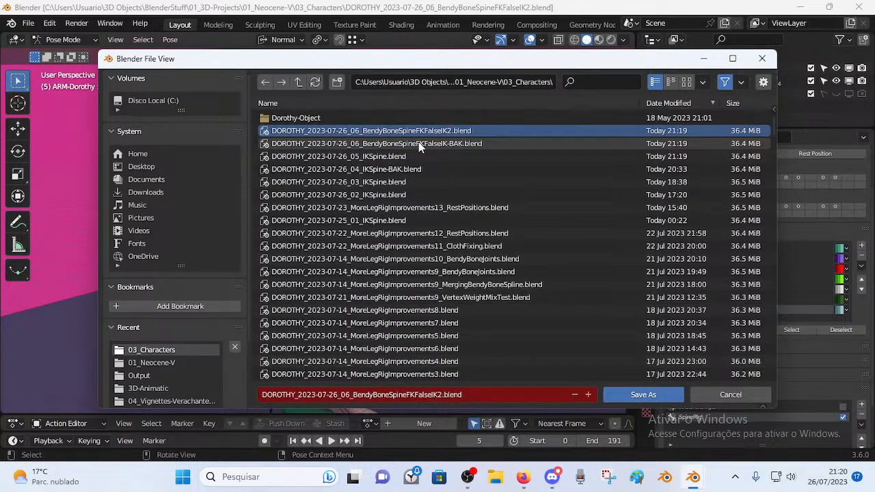
Close the file browser, select all bones, and switch the armature to Object Mode.
click(724, 395)
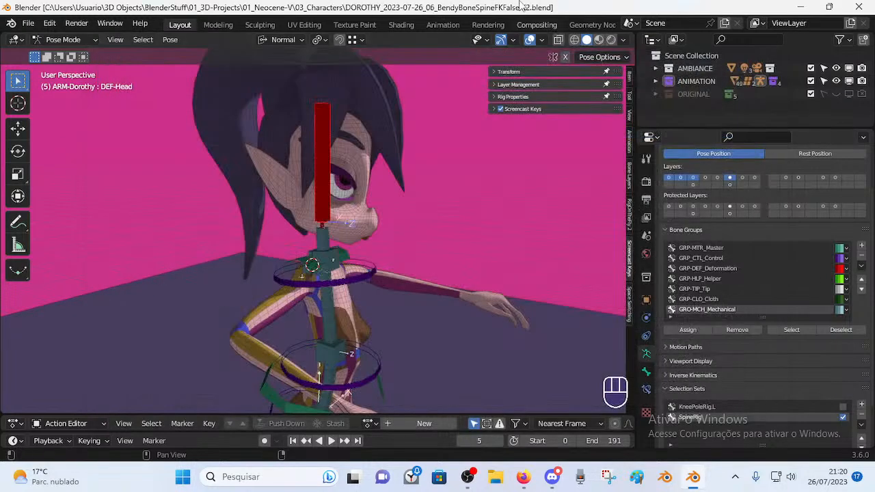
middle_drag(333, 217, 309, 276)
scroll(309, 275, down, 1)
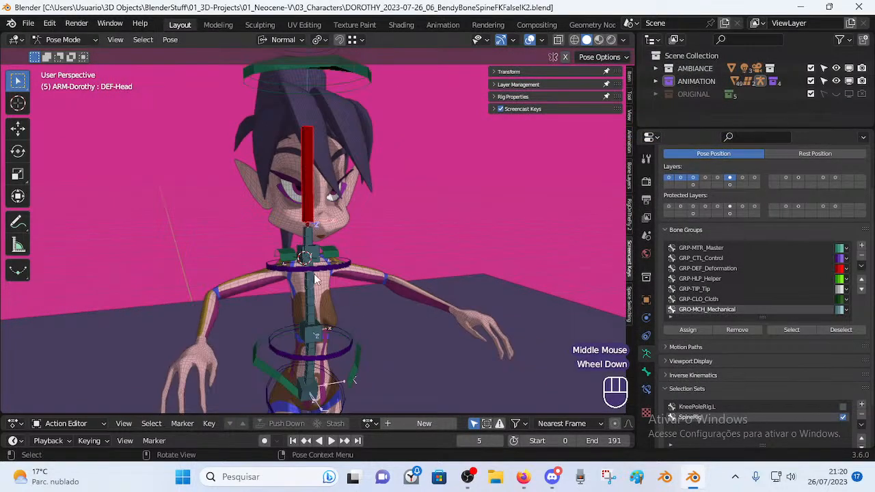
scroll(334, 279, up, 2)
key(a)
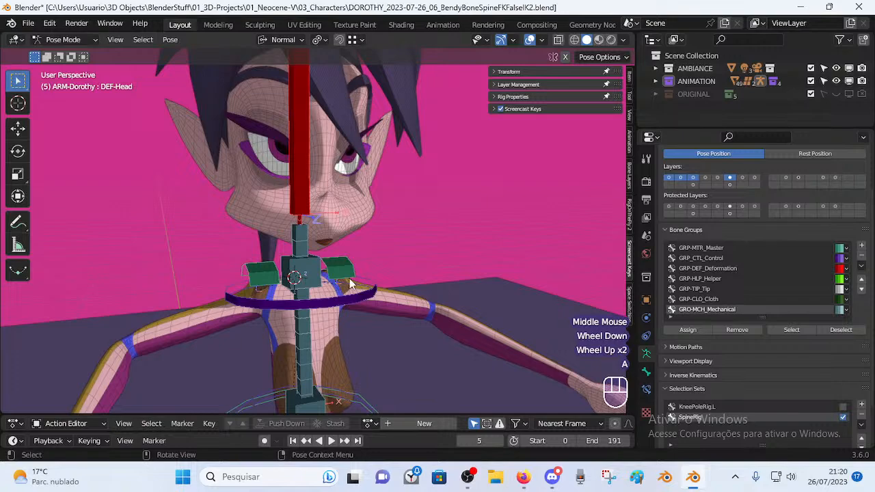
scroll(378, 280, down, 2)
key(alt+z)
key(ctrl+Tab)
key(alt+z)
Deselect everything, reselect the armature by its halo bone, and return to Pose Mode.
middle_drag(372, 280, 339, 294)
scroll(304, 279, up, 3)
scroll(404, 279, down, 2)
key(alt+a)
scroll(312, 268, up, 1)
middle_drag(339, 294, 372, 275)
click(364, 128)
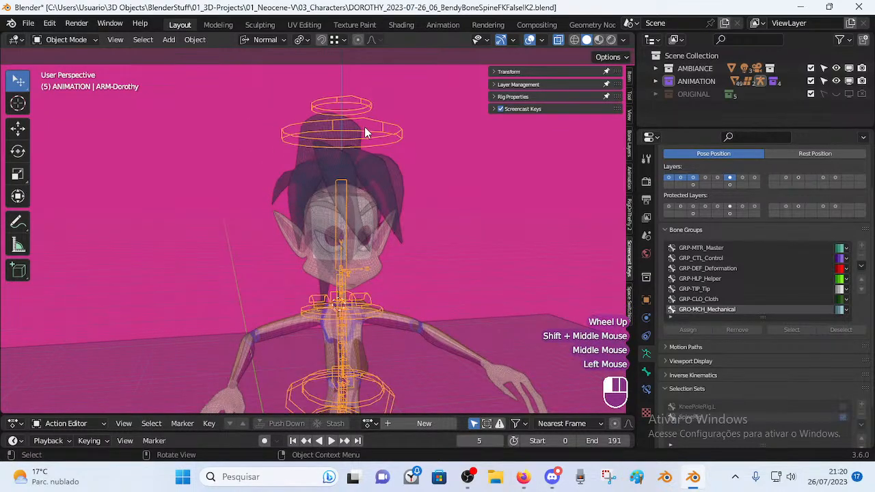
key(ctrl+Tab)
middle_drag(418, 234, 368, 271)
key(Tab)
scroll(353, 287, up, 1)
key(Tab)
Reveal all hidden bones and select the hip and torso bones, leaving MTR-Torso active.
scroll(353, 287, down, 2)
scroll(396, 252, up, 2)
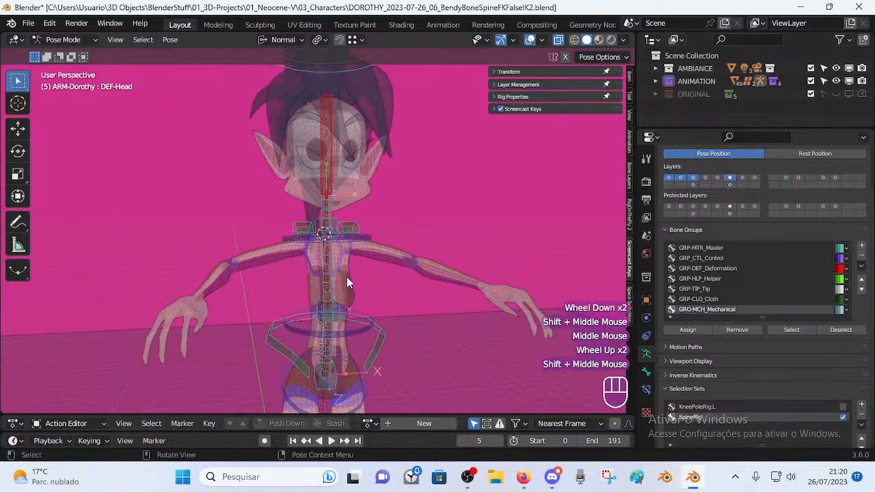
middle_drag(363, 343, 339, 287)
middle_drag(338, 287, 324, 274)
scroll(315, 274, up, 2)
click(333, 256)
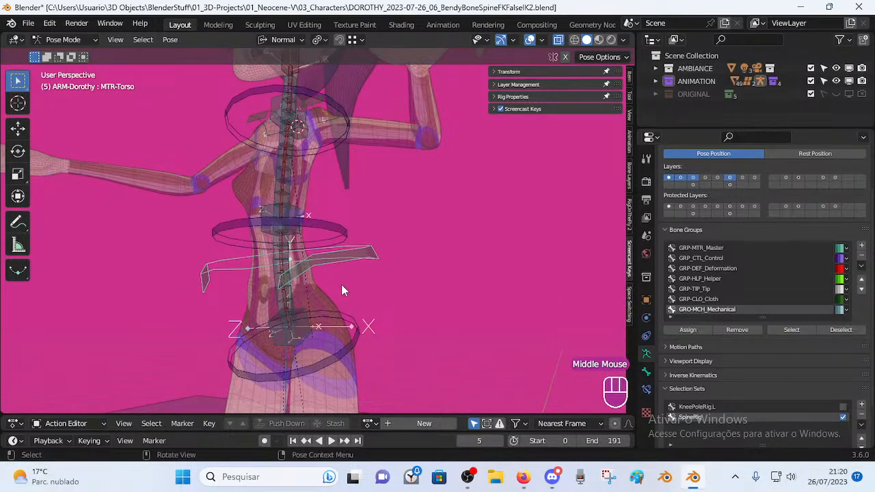
key(alt+h)
middle_drag(343, 290, 391, 294)
click(390, 273)
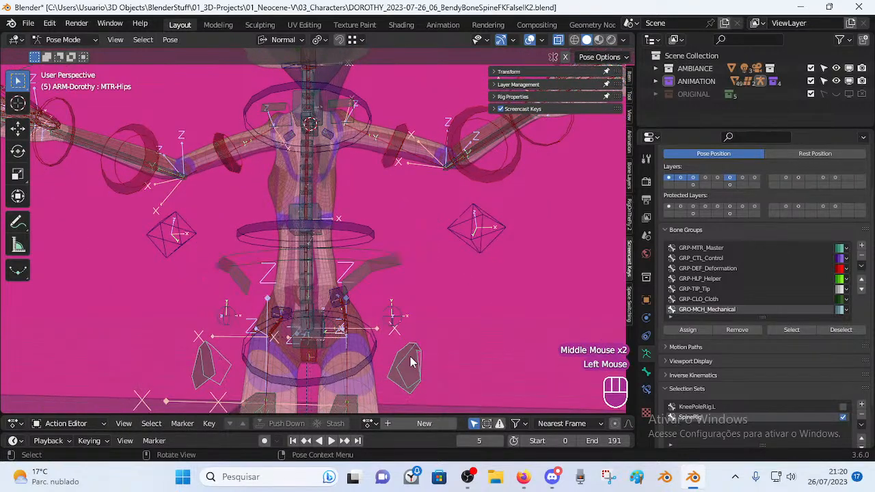
shift+click(378, 283)
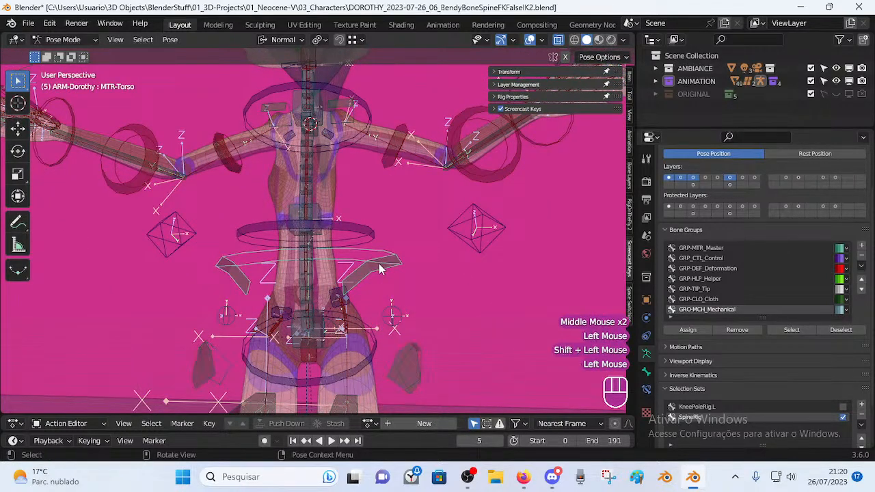
double_click(406, 357)
middle_drag(409, 365, 398, 344)
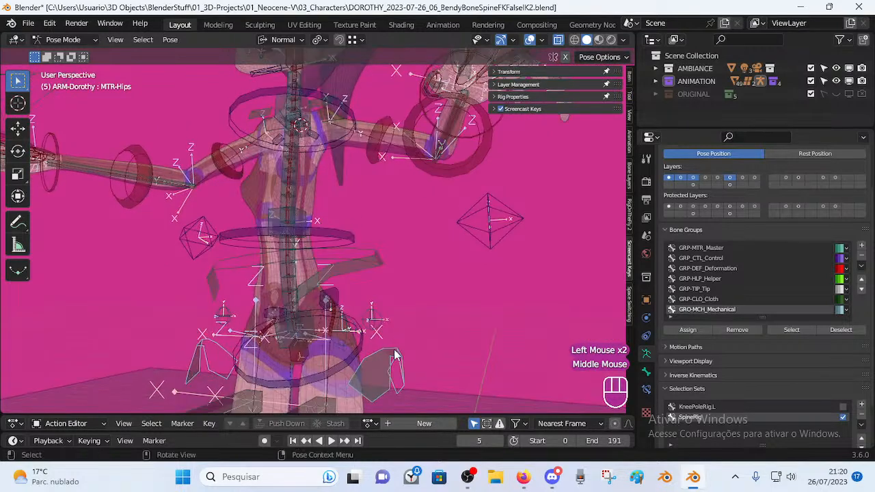
click(384, 368)
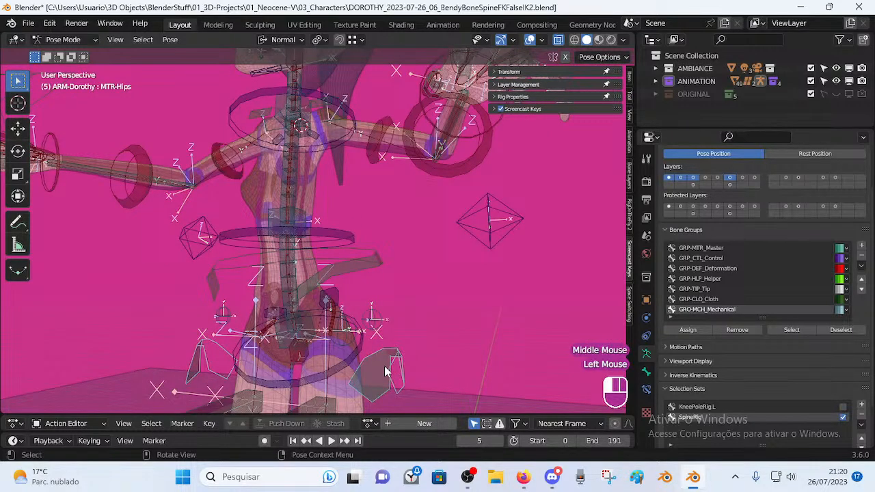
click(362, 277)
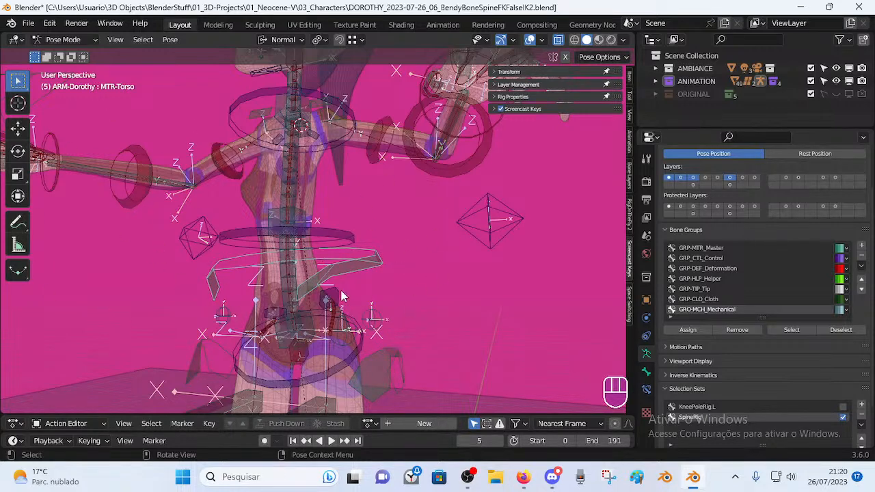
Undo the last three rig changes and frame the torso, arms and head.
key(ctrl+z)
key(ctrl+z)
key(ctrl+z)
key(ctrl+z)
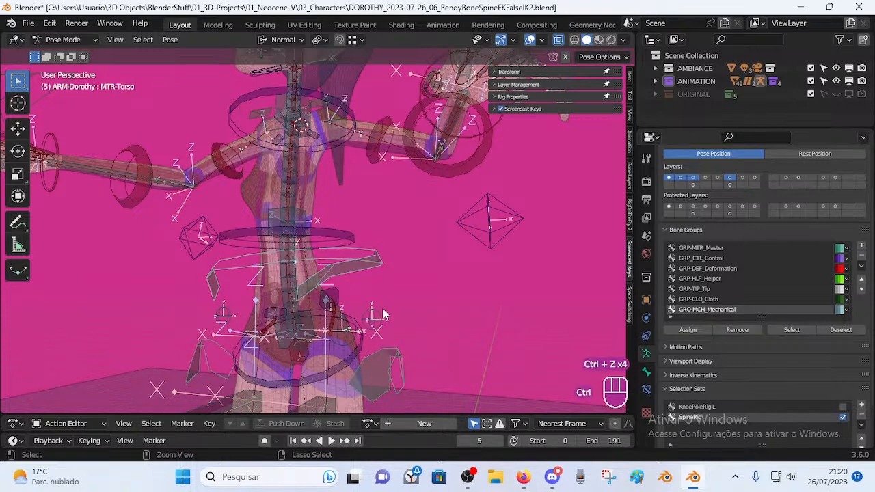
key(ctrl+z)
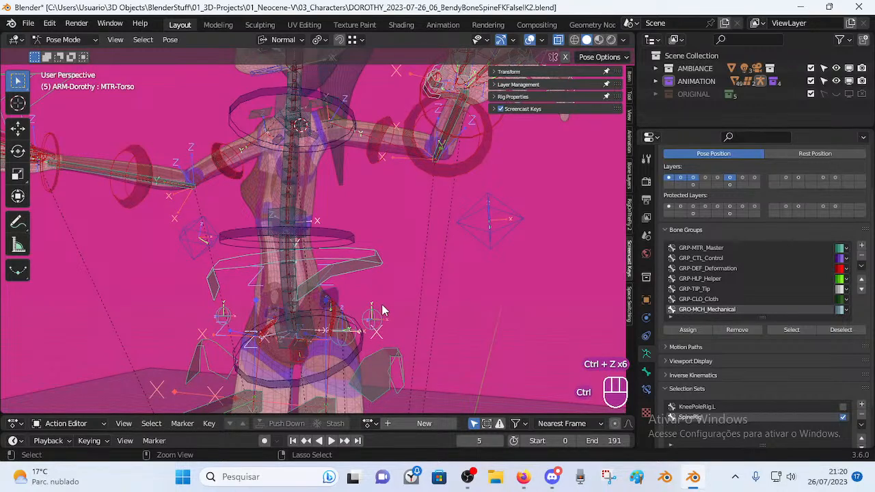
key(ctrl+z)
middle_drag(356, 280, 350, 260)
shift+middle_drag(351, 260, 399, 227)
Frame the whole character and select the top spine handle, TIP-Spine-BB-Handler.004.
click(399, 226)
shift+middle_drag(369, 190, 364, 162)
scroll(360, 257, down, 2)
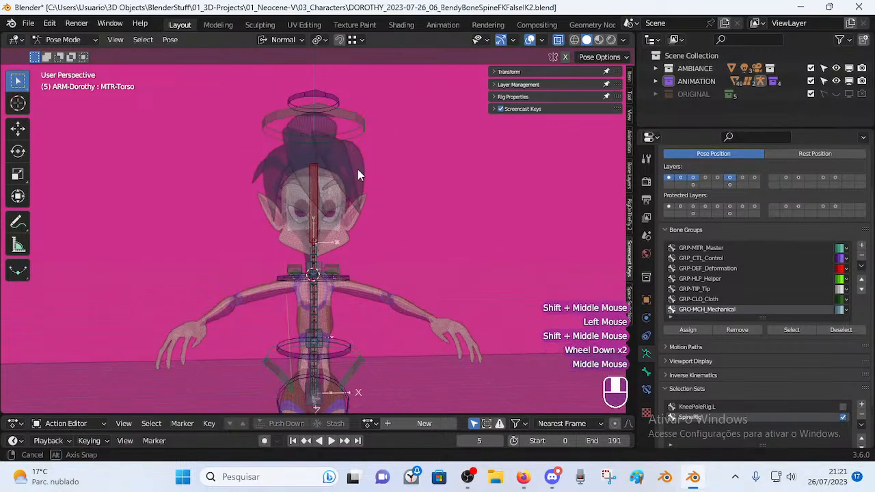
click(357, 130)
middle_drag(357, 131, 386, 169)
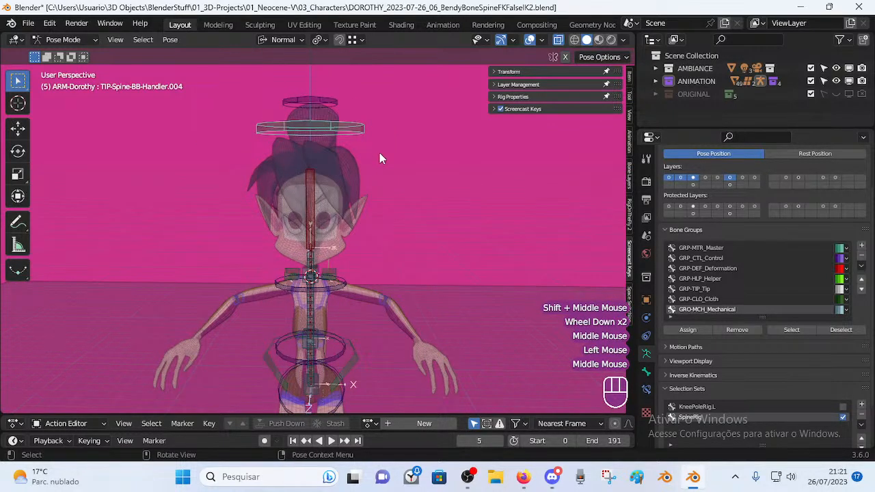
Move and rotate the spine handle to start tilting Dorothy's head.
key(r)
click(451, 212)
key(g)
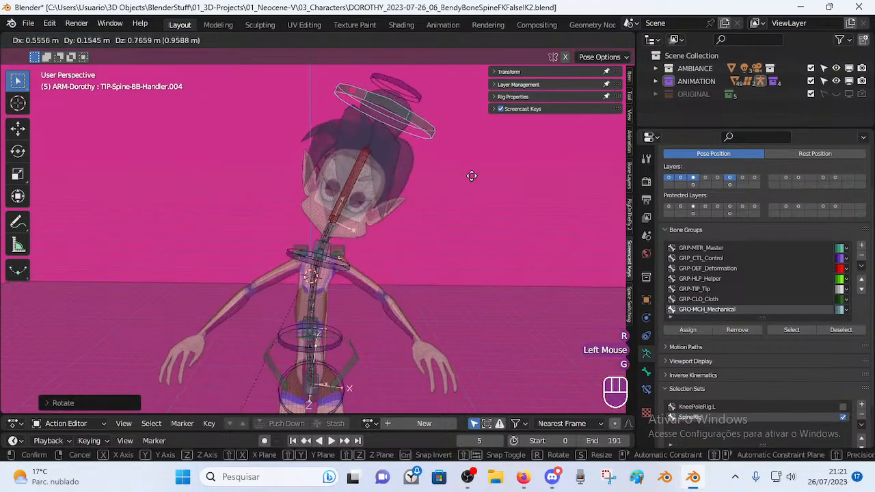
click(468, 201)
key(r)
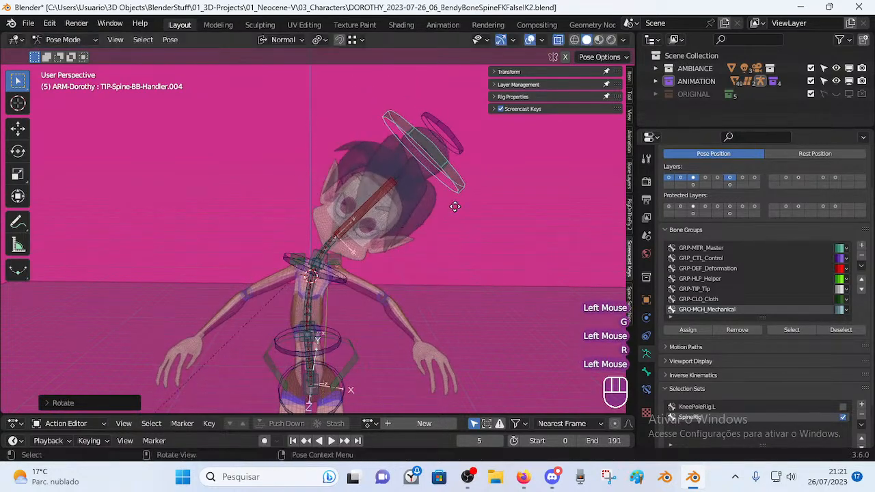
click(301, 144)
key(g)
click(251, 139)
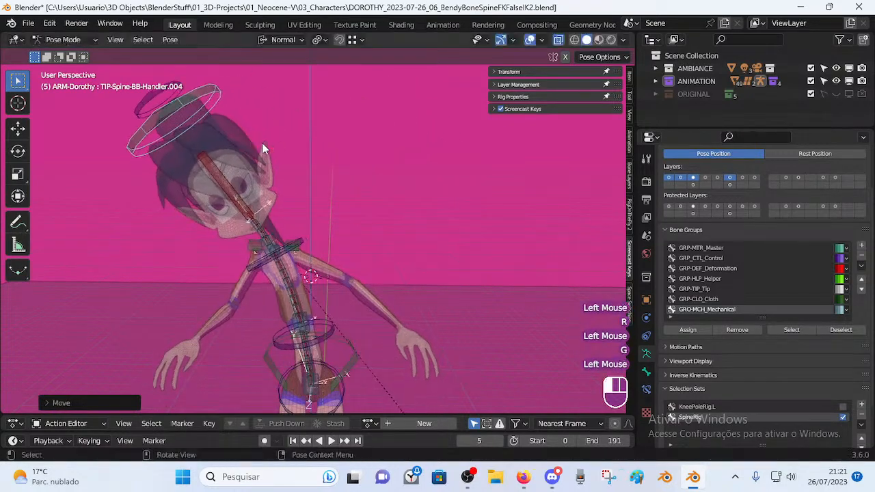
From a side view, keep moving and rotating the handle to bend the upper spine.
middle_drag(295, 175, 214, 198)
key(g)
click(373, 206)
key(r)
click(404, 307)
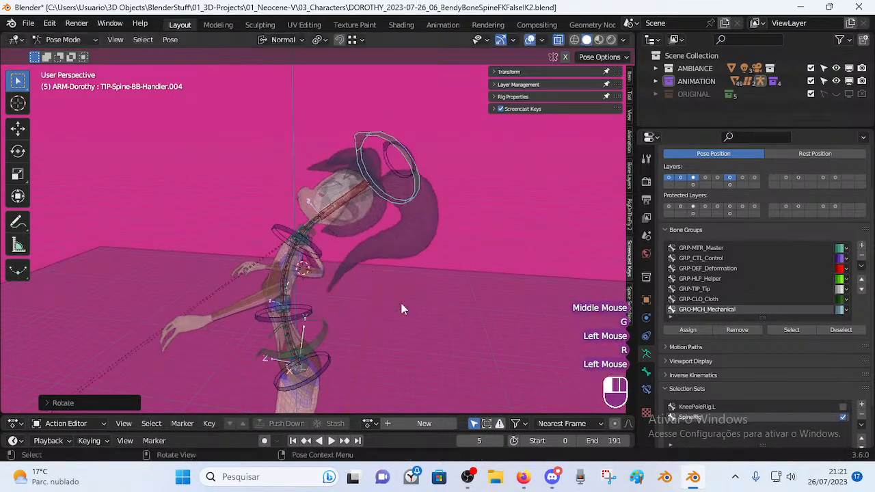
key(g)
click(454, 294)
key(r)
click(412, 198)
Alternate further moves and rotations of the handle to push the torso over.
key(g)
click(352, 205)
key(r)
click(409, 294)
key(g)
click(450, 307)
key(r)
click(383, 253)
Facing the character, reposition the handle, rotate it back upright and shift it right.
middle_drag(383, 253, 301, 214)
key(g)
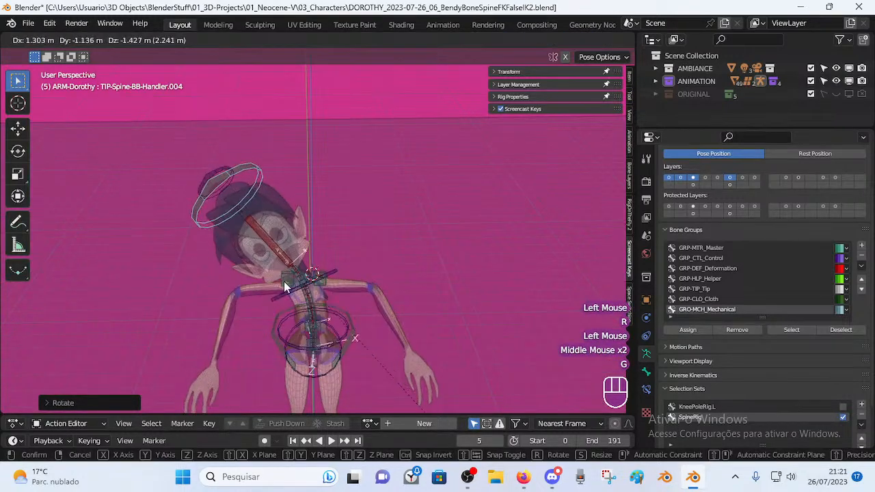
click(249, 240)
middle_drag(249, 241, 310, 239)
key(g)
click(250, 179)
key(r)
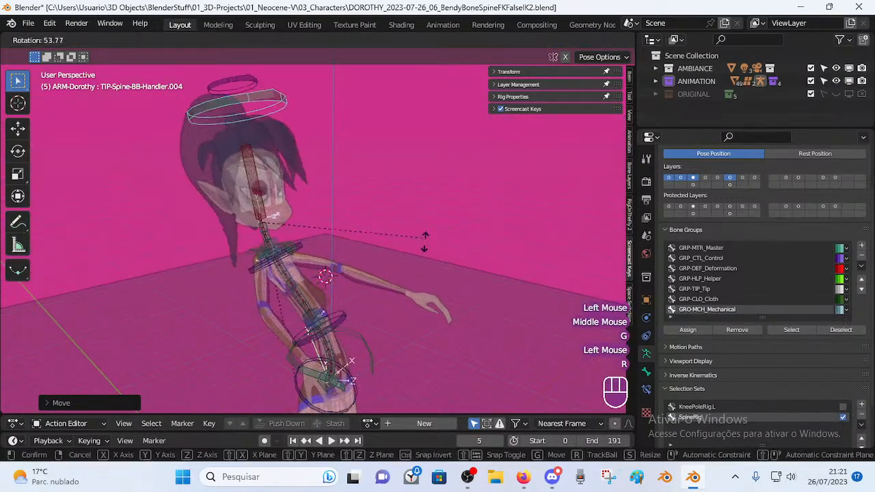
click(400, 265)
key(g)
click(321, 246)
Move and rotate the handle again to bend the spine sharply over.
key(g)
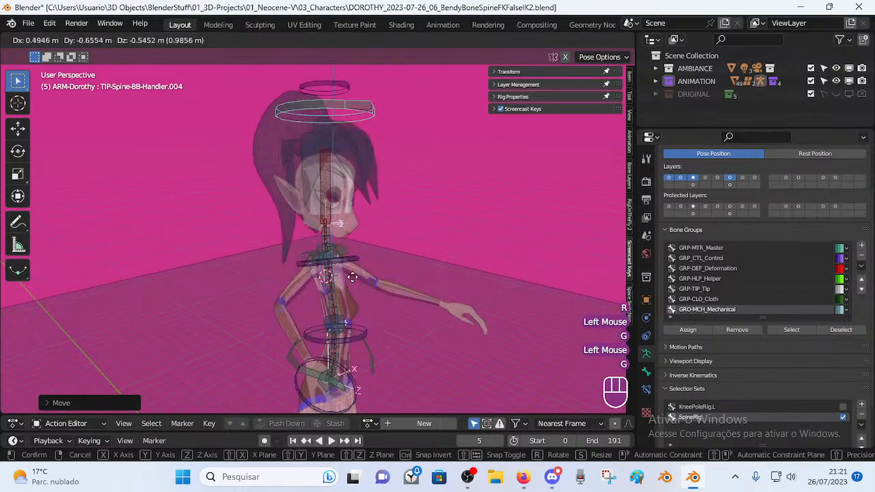
click(369, 222)
middle_drag(370, 222, 395, 130)
key(r)
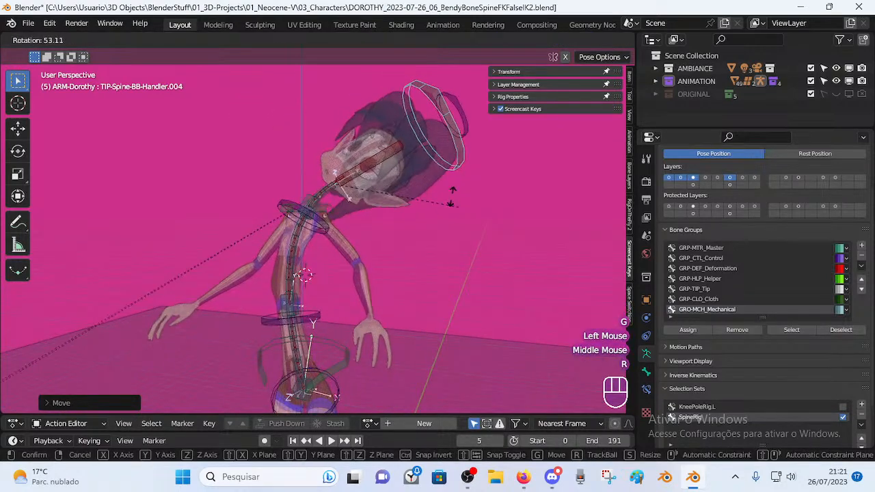
click(479, 205)
key(g)
click(479, 209)
key(r)
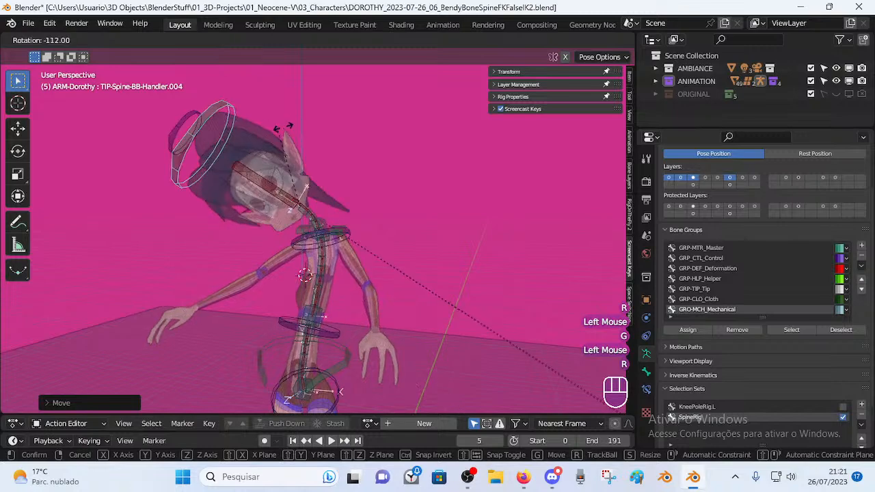
click(413, 187)
Select the MCH-Spine-BB bone and frame the view along the spine.
double_click(306, 233)
shift+middle_drag(308, 240, 317, 290)
shift+scroll(317, 290, down, 1)
scroll(284, 263, up, 2)
scroll(285, 263, up, 1)
shift+scroll(284, 263, up, 1)
shift+middle_drag(283, 261, 307, 198)
shift+middle_drag(309, 181, 320, 249)
shift+middle_drag(306, 170, 356, 155)
scroll(336, 235, down, 1)
scroll(367, 255, up, 1)
scroll(356, 154, down, 2)
Rotate the head spine handle, then trackball-rotate MTR-Head with R R.
click(385, 142)
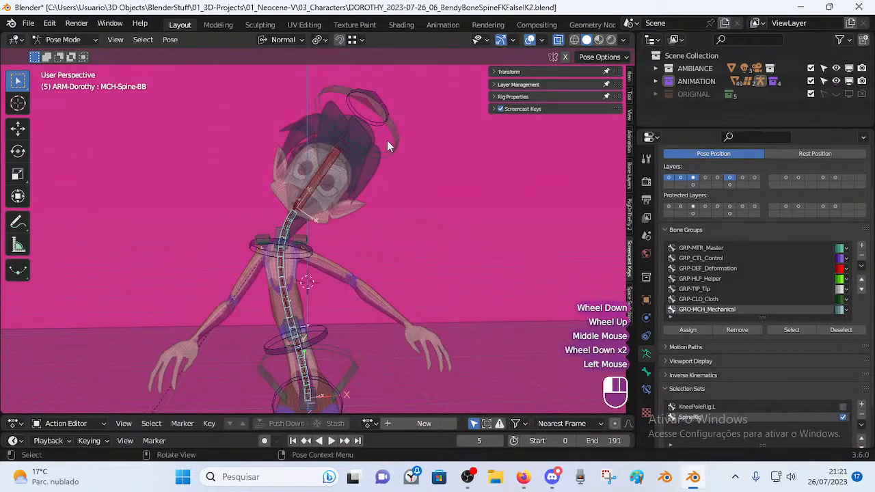
key(r)
click(385, 159)
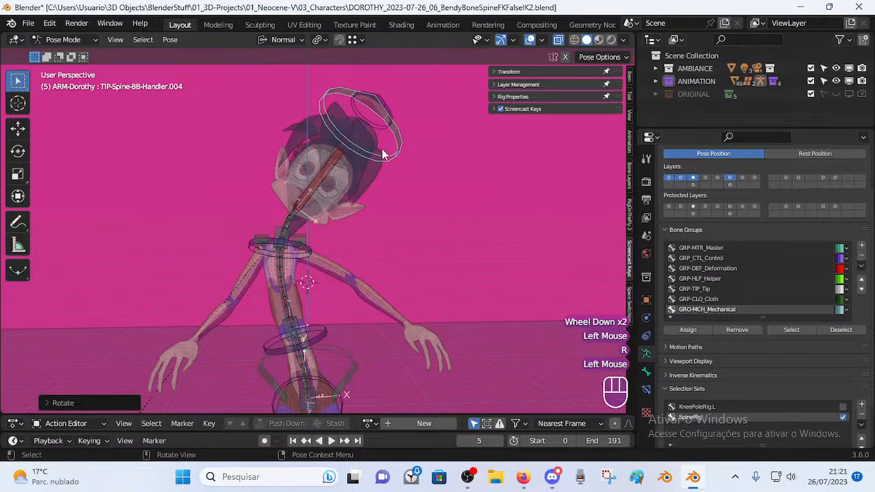
click(397, 111)
middle_drag(396, 112, 391, 143)
key(r)
key(r)
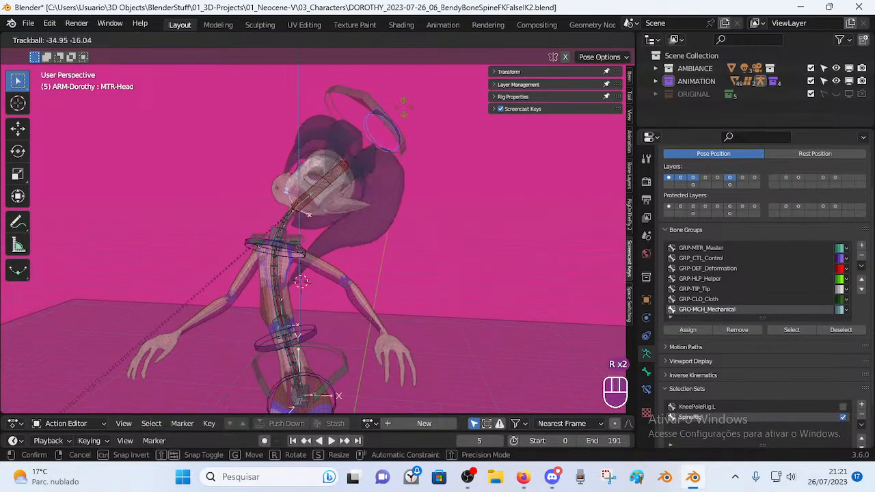
click(393, 144)
Rotate TIP-Spine-BB-Handler.004 twice more, then reselect MTR-Head.
click(406, 135)
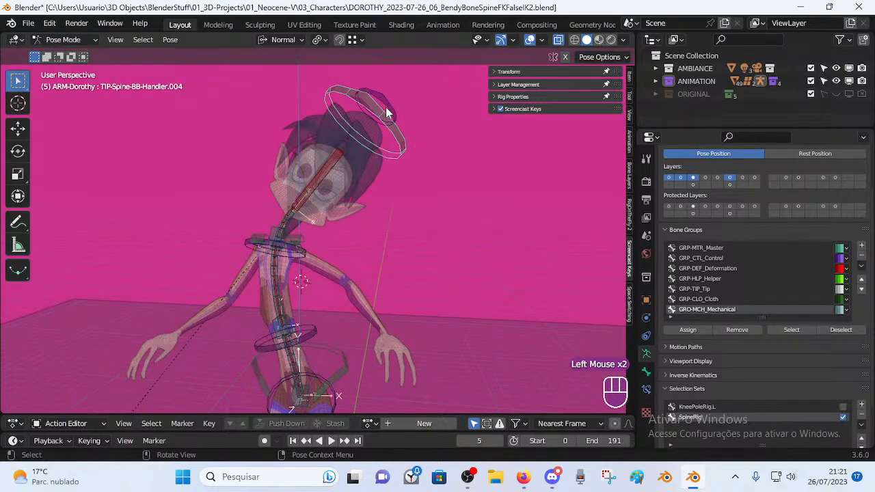
key(r)
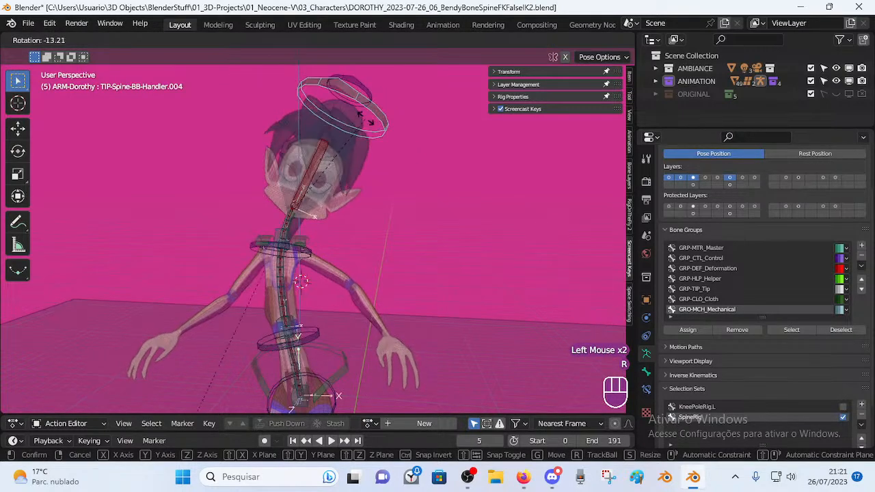
click(345, 144)
middle_drag(345, 144, 372, 140)
key(r)
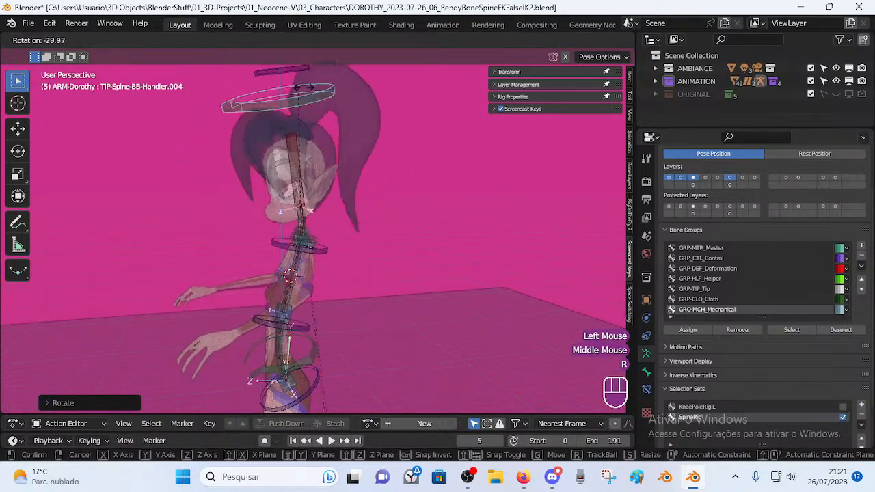
click(415, 147)
click(416, 144)
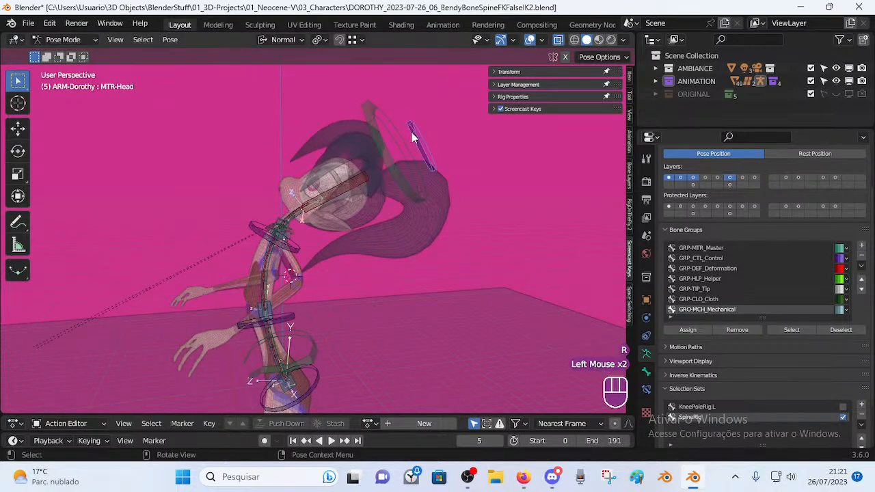
Inspect DEF-Head, MTR-Head and TIP-Spine-BB-Handler.004 by selecting each in turn.
click(304, 197)
middle_drag(303, 197, 325, 239)
scroll(330, 222, up, 2)
scroll(343, 169, down, 2)
middle_drag(315, 199, 272, 198)
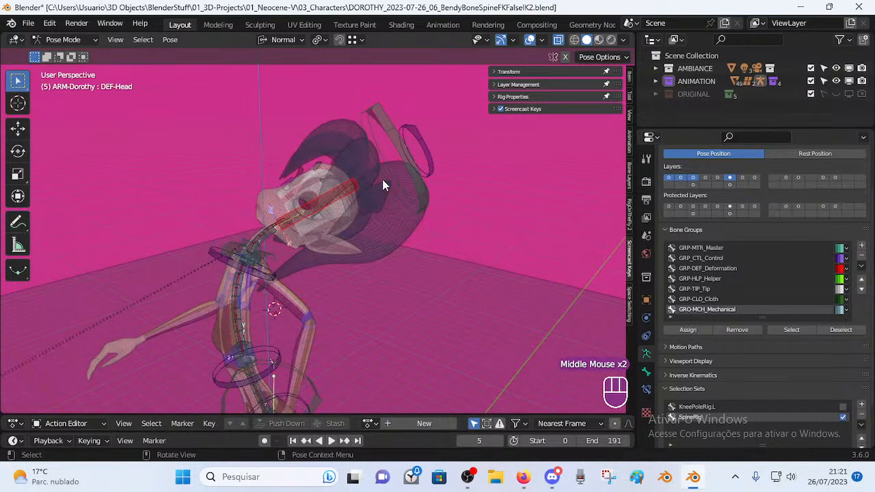
click(431, 152)
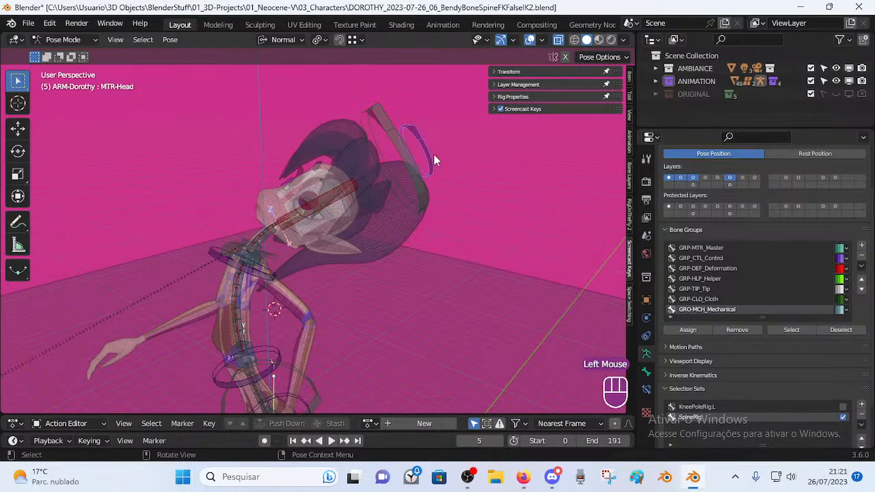
click(427, 196)
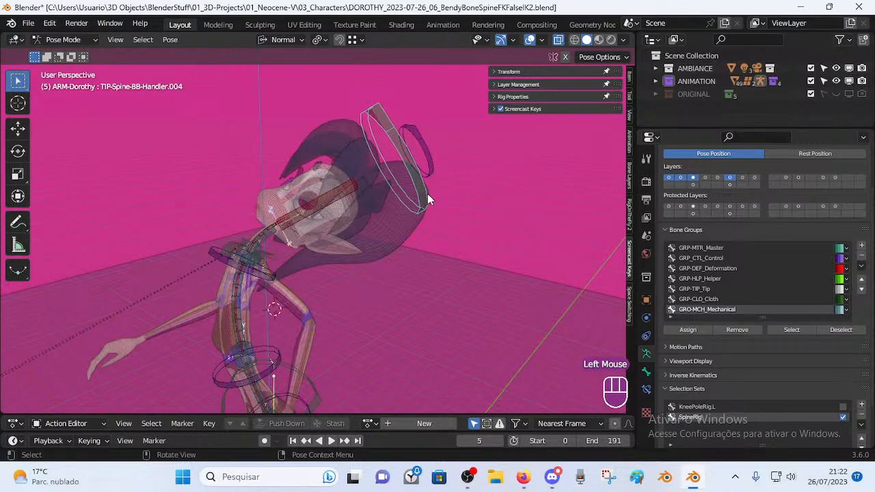
click(427, 156)
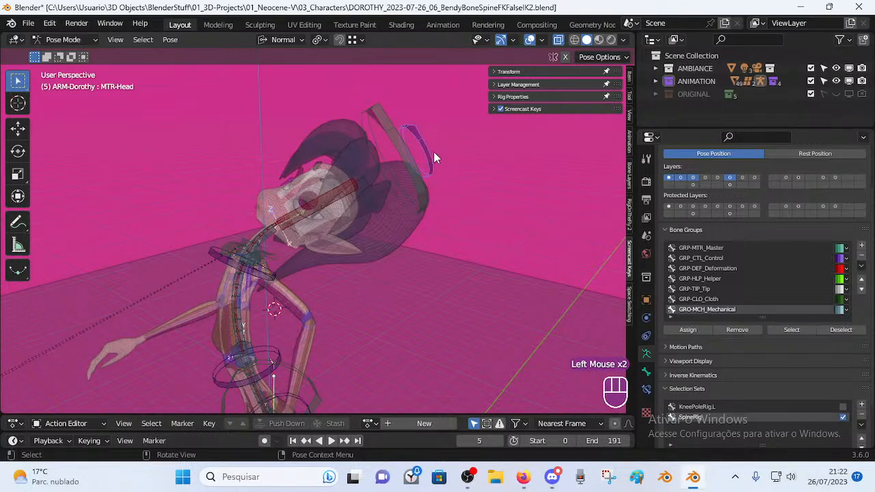
click(341, 198)
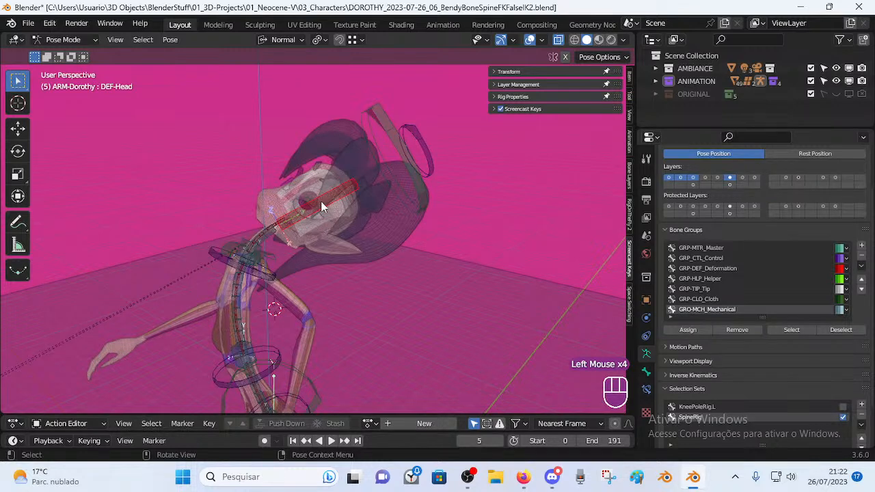
scroll(324, 207, up, 1)
middle_drag(332, 201, 301, 188)
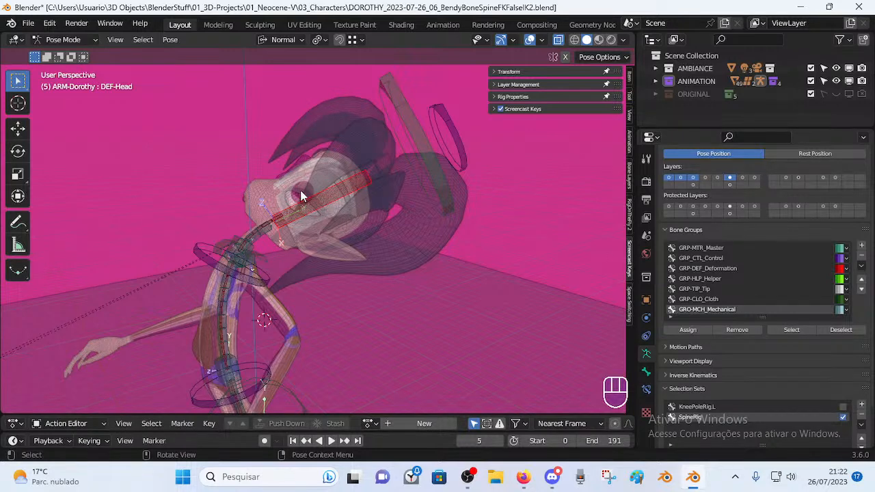
In Object Mode, select the 00_Body, 01_HairScalp and 01_HairFront-01 meshes.
key(ctrl+Tab)
click(321, 197)
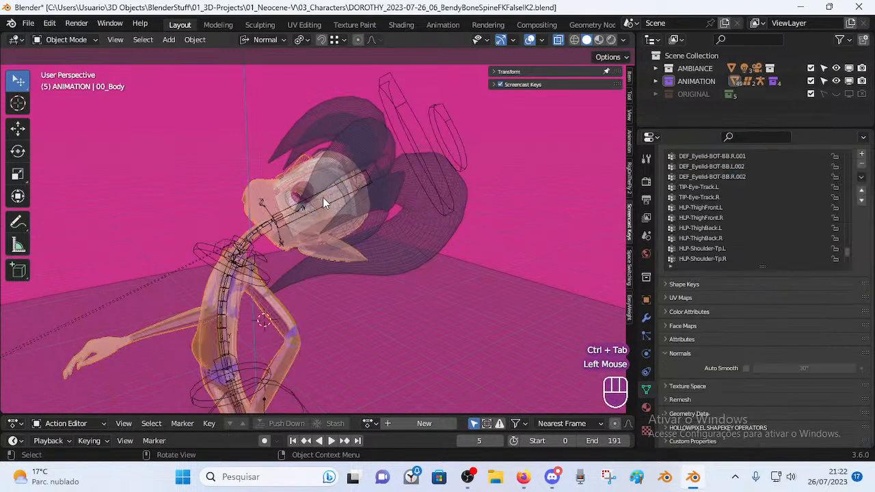
double_click(285, 197)
key(ctrl+Tab)
click(355, 184)
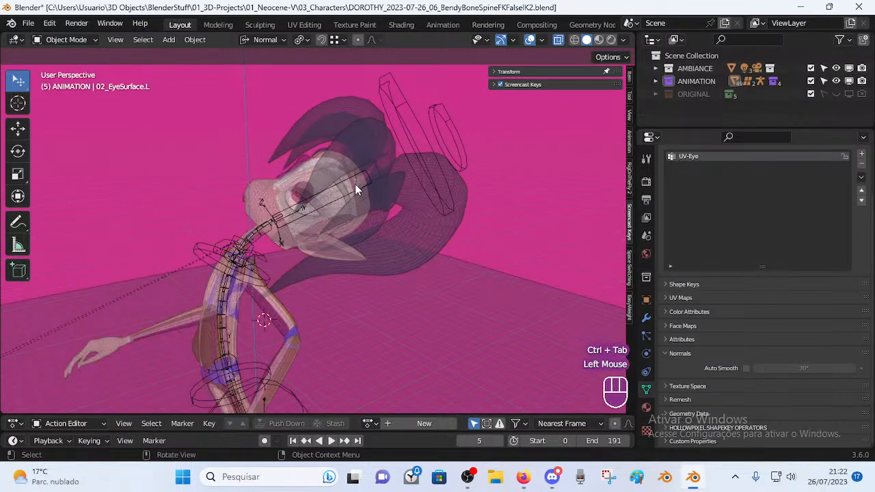
click(359, 183)
click(362, 178)
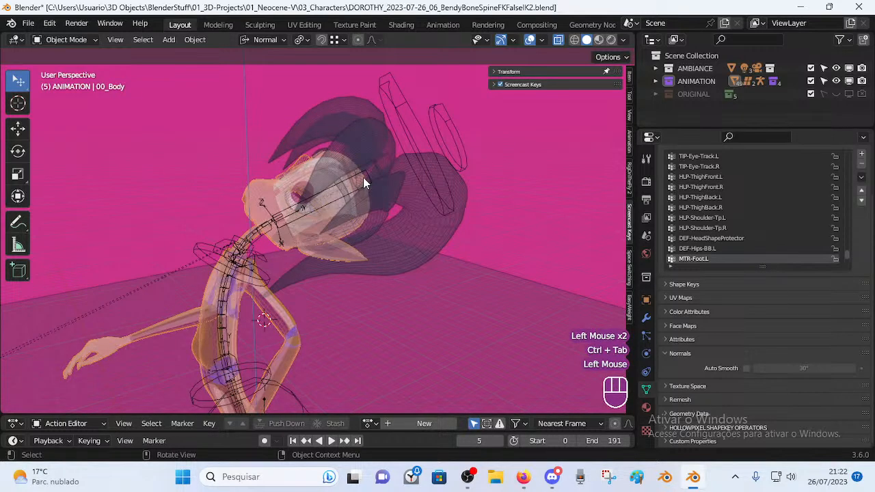
click(367, 175)
key(ctrl+Tab)
Select ARM-Dorothy, enter Pose Mode and make DEF-Head the active bone.
click(367, 174)
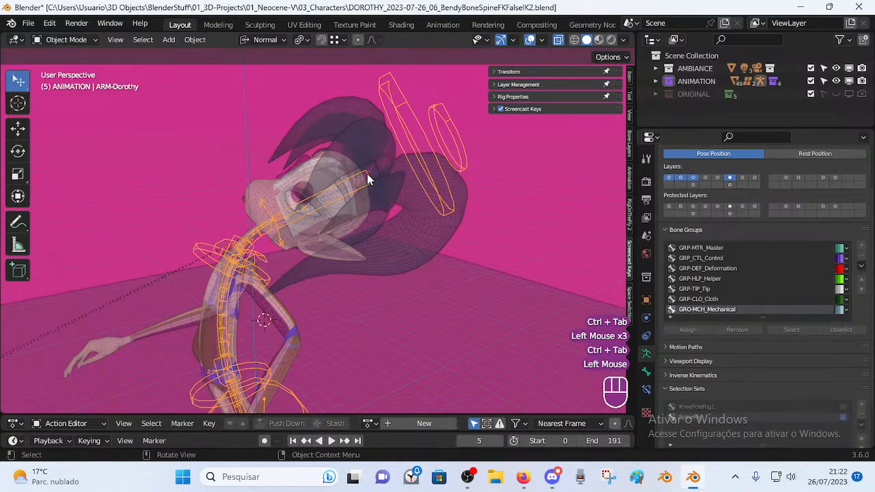
key(ctrl+Tab)
click(360, 179)
mouse_move(360, 179)
middle_down()
mouse_move(352, 192)
mouse_move(344, 184)
middle_up()
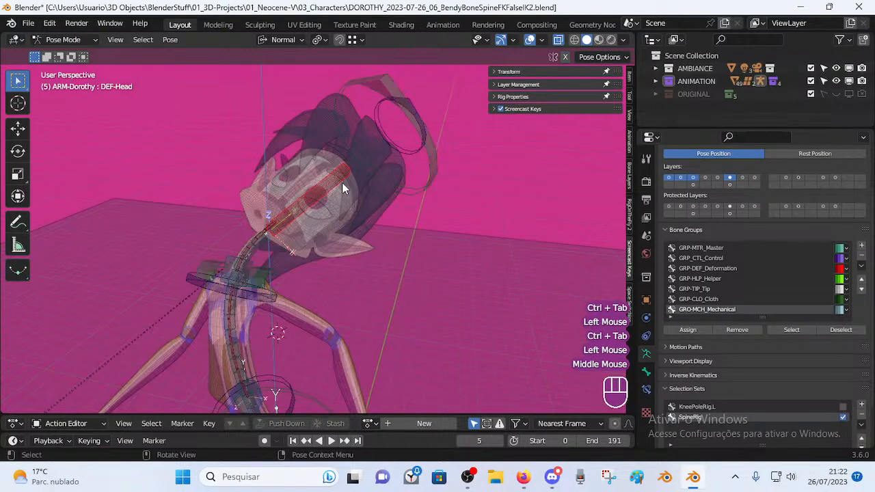
shift+click(425, 111)
click(419, 105)
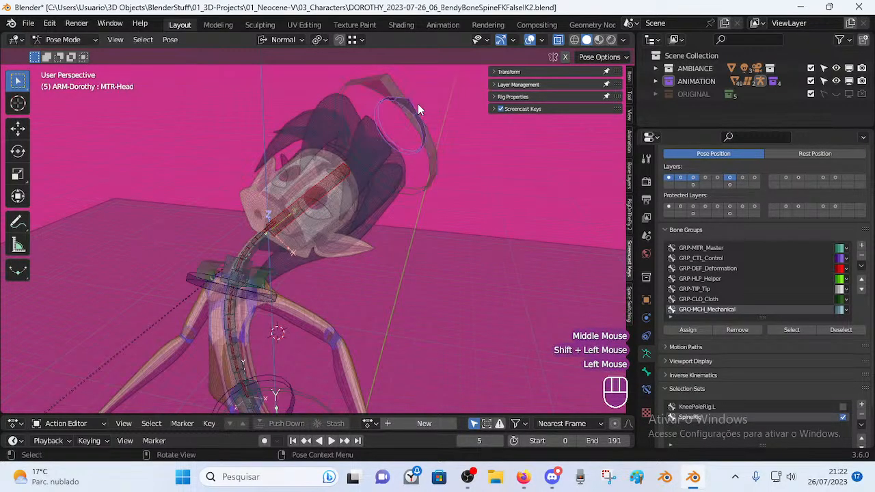
shift+click(345, 171)
Rotate the MTR-Head control and compare it with the DEF-Head bone.
middle_drag(391, 178, 396, 146)
click(411, 142)
click(399, 146)
key(r)
click(425, 137)
click(344, 170)
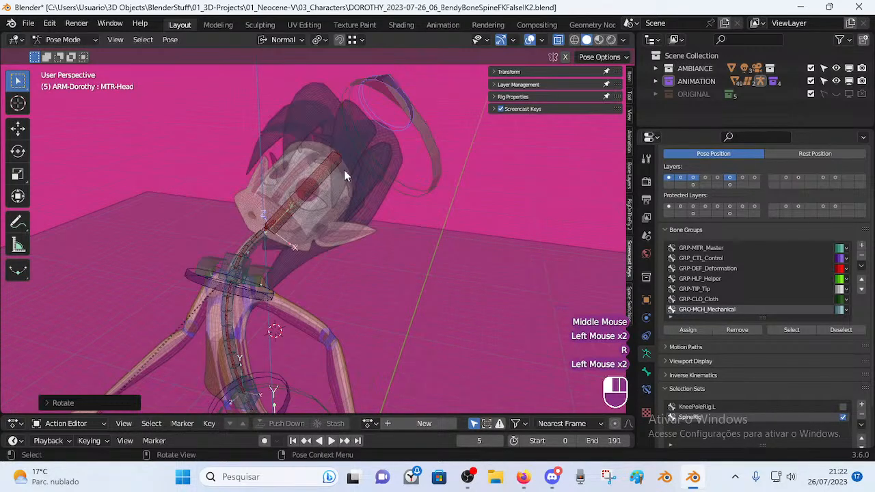
click(388, 131)
click(274, 227)
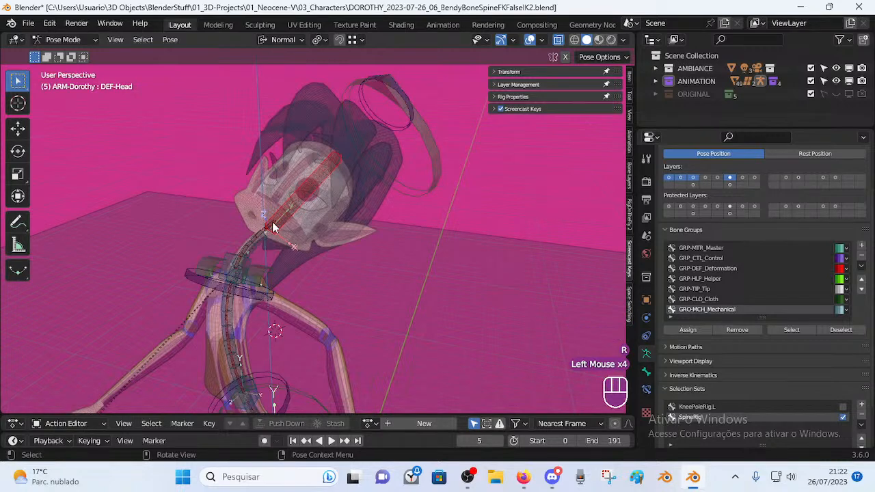
Rotate the head control again and switch selection between MTR-Head and DEF-Head.
click(398, 130)
middle_drag(398, 130, 406, 209)
key(r)
click(344, 203)
click(346, 201)
click(460, 147)
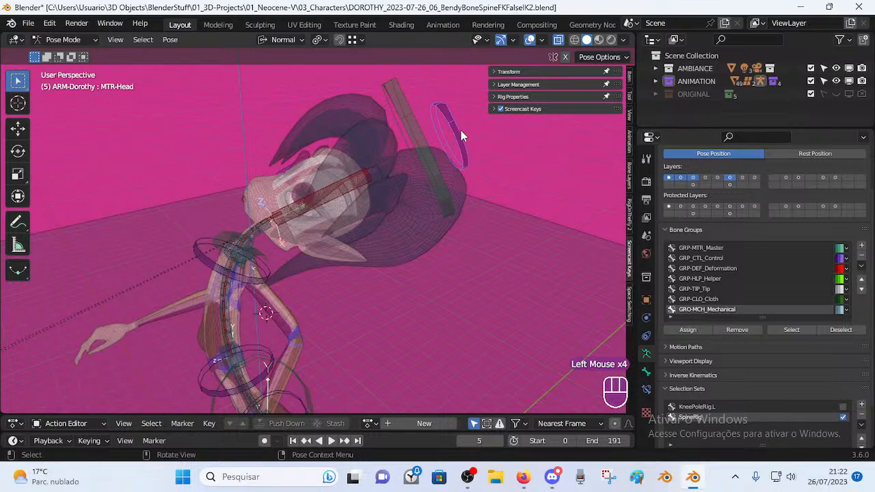
click(322, 197)
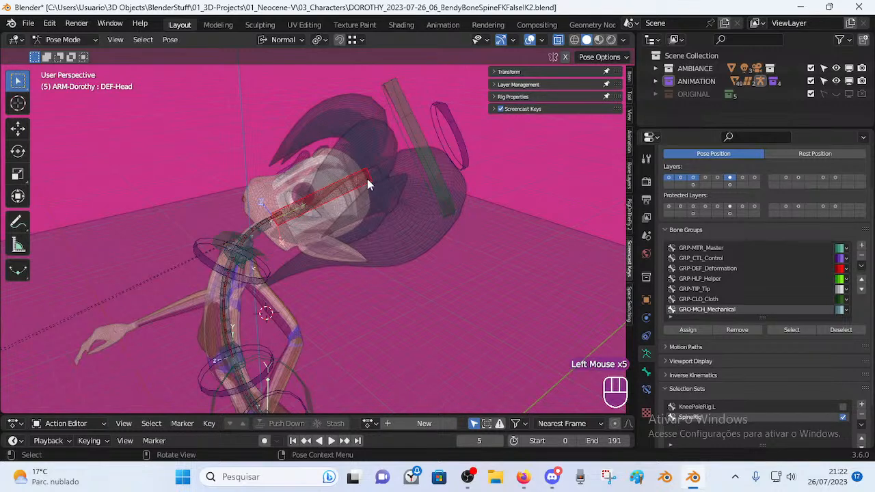
Rotate the head bone, then select MTR-Head with DEF-Head active to show its constraints.
middle_drag(317, 190, 350, 187)
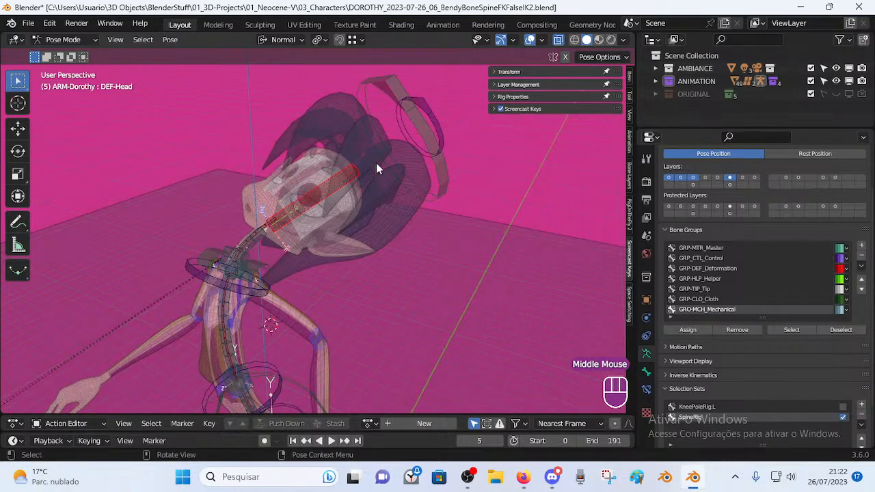
key(r)
click(402, 105)
click(404, 128)
shift+click(359, 170)
click(443, 125)
click(344, 178)
click(340, 173)
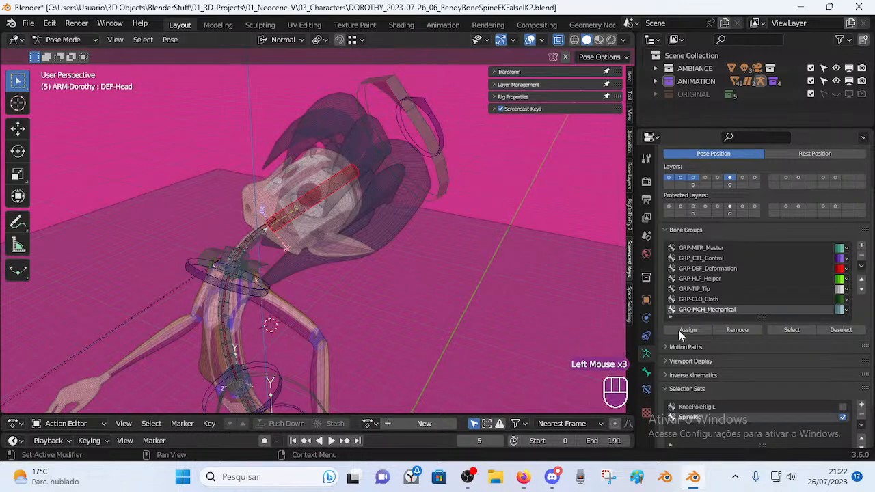
Show the DEF-Head bone's Copy Transforms constraint in the Bone Constraints tab.
click(646, 390)
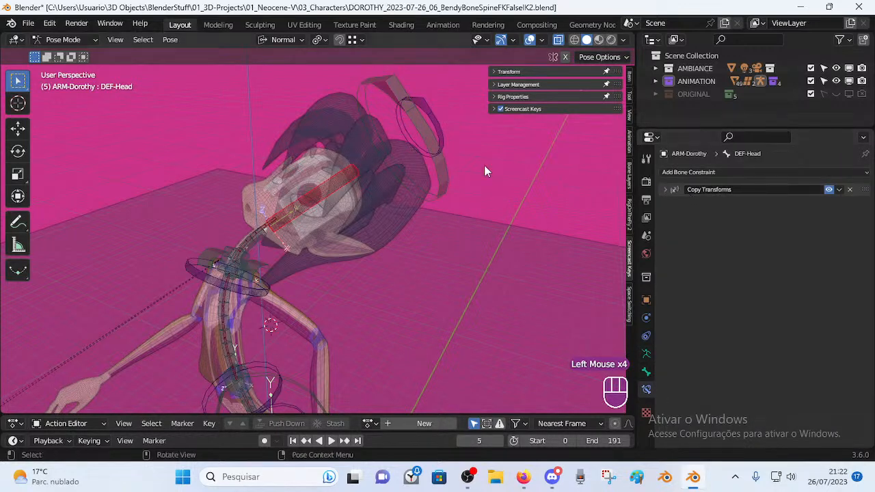
key(a)
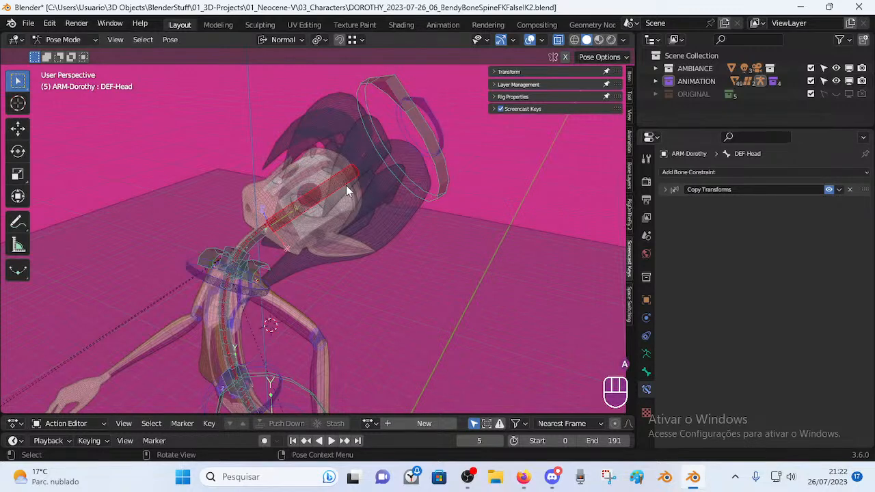
click(334, 186)
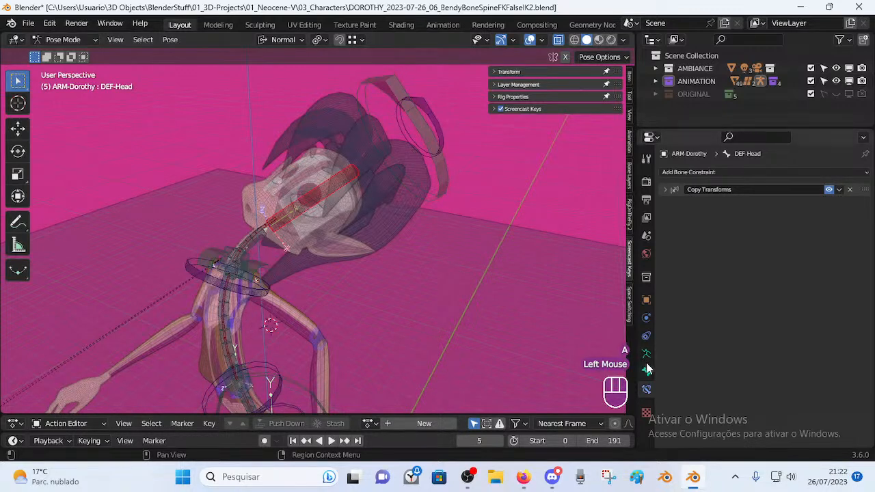
In Object Mode, confirm the eye and hair scalp meshes have MTR-Head as parent bone.
key(ctrl+Tab)
click(437, 117)
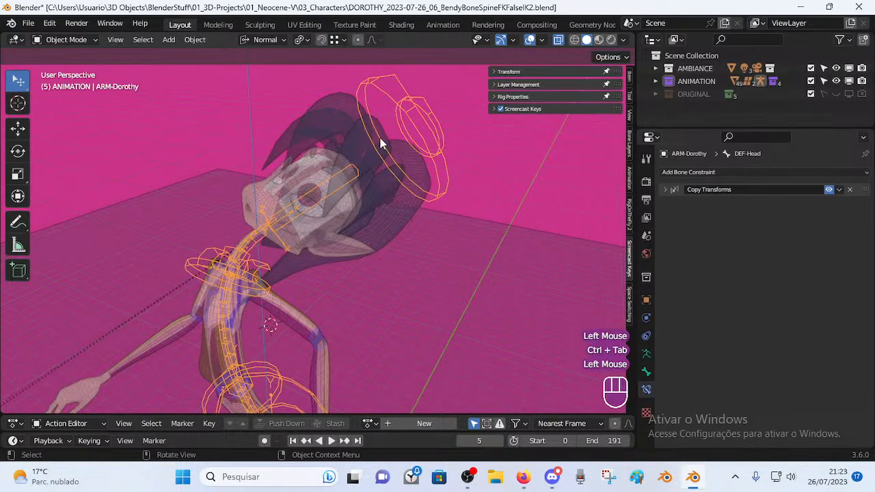
click(318, 181)
click(306, 198)
click(308, 207)
click(311, 212)
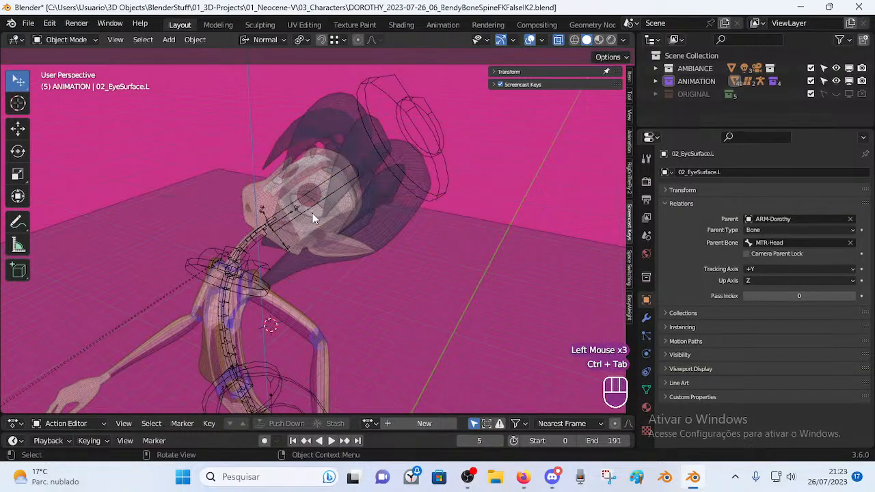
click(316, 210)
middle_drag(314, 216, 357, 227)
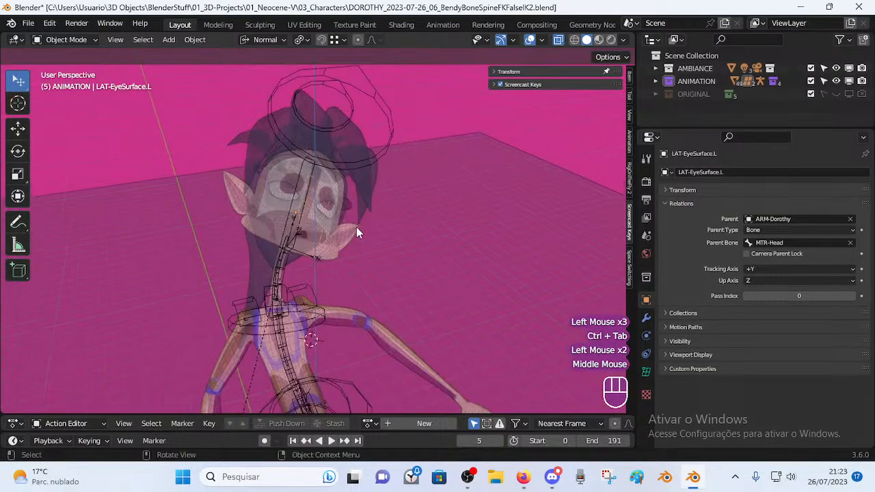
click(337, 224)
click(331, 216)
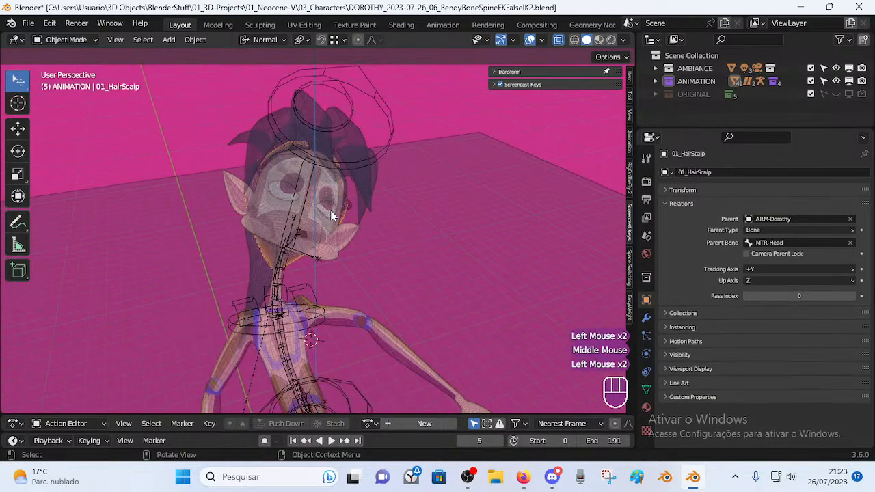
Confirm the front hair strand and ponytail meshes also follow MTR-Head, then reselect the Dorothy armature.
click(365, 182)
middle_drag(292, 190, 251, 277)
click(250, 276)
middle_drag(409, 254, 680, 381)
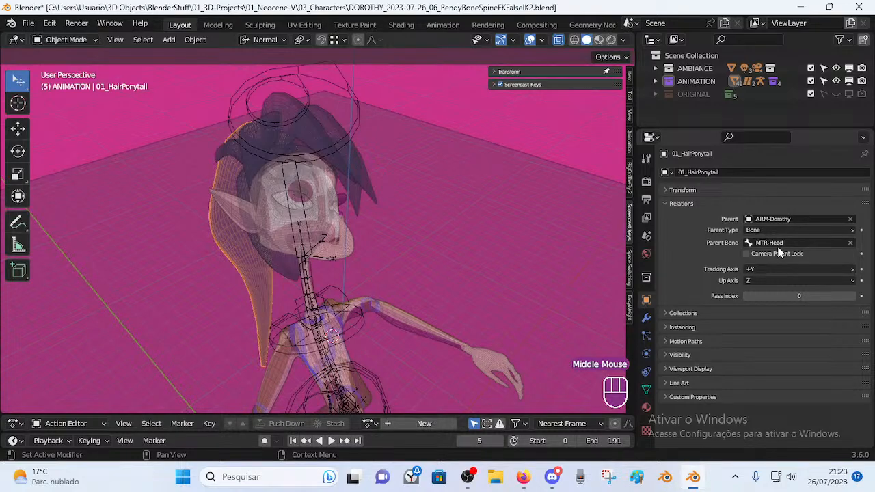
shift+middle_drag(509, 184, 495, 205)
middle_drag(496, 205, 412, 191)
scroll(378, 256, up, 2)
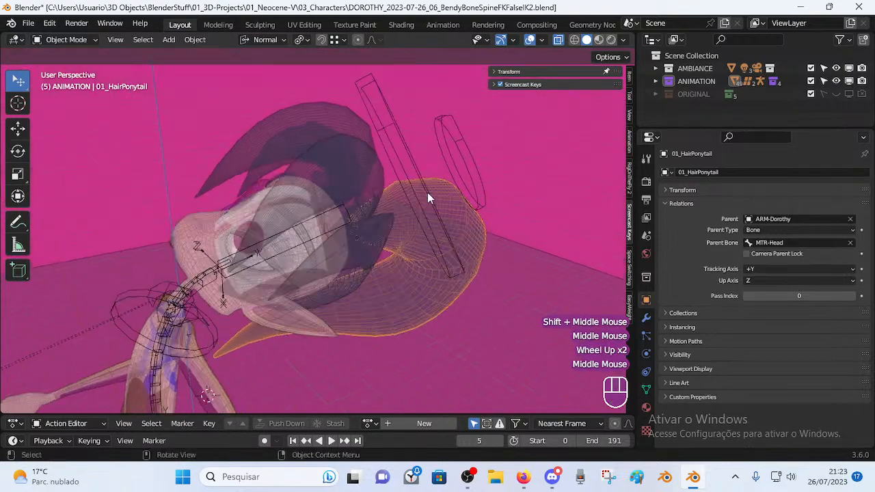
click(476, 172)
scroll(385, 184, down, 2)
In Pose Mode, rename the MTR-Head bone to CTL-Head by replacing the MTR prefix.
key(ctrl+Tab)
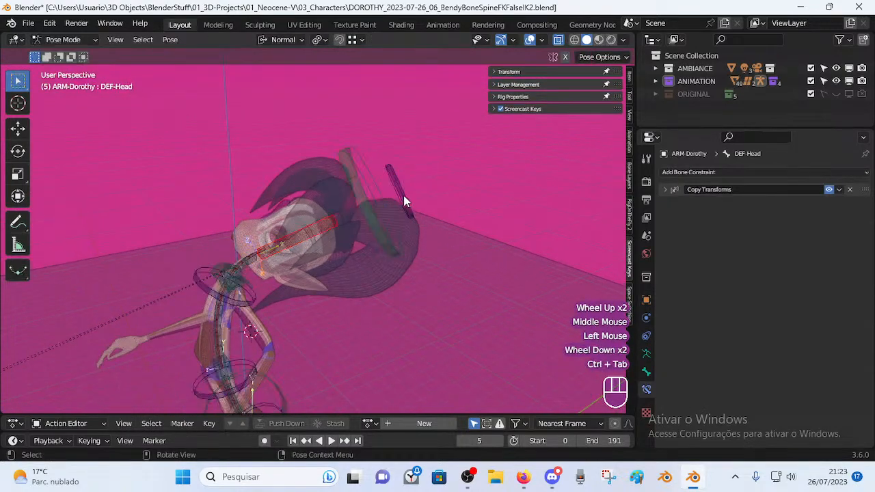
click(397, 193)
mouse_move(396, 183)
middle_down()
mouse_move(401, 173)
mouse_move(420, 214)
mouse_move(328, 195)
mouse_move(389, 192)
middle_up()
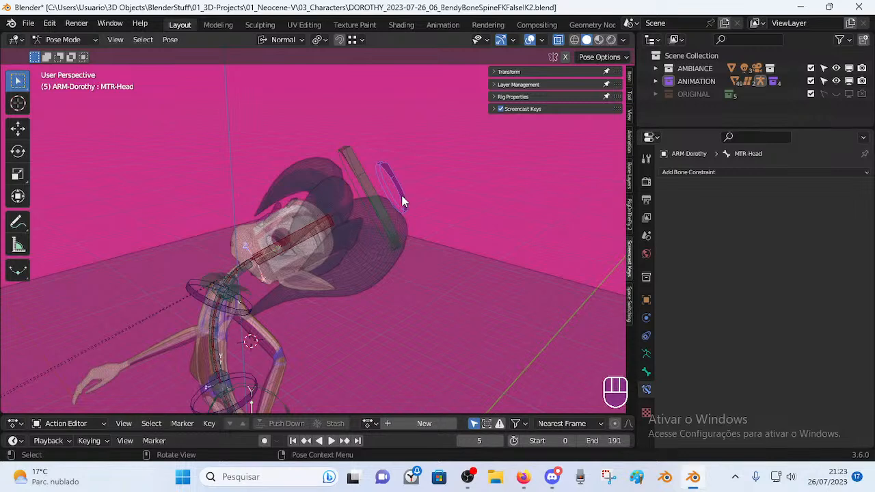
middle_drag(402, 196, 417, 205)
key(F2)
key(Home)
text(CTL)
key(Delete)
key(Delete)
key(Delete)
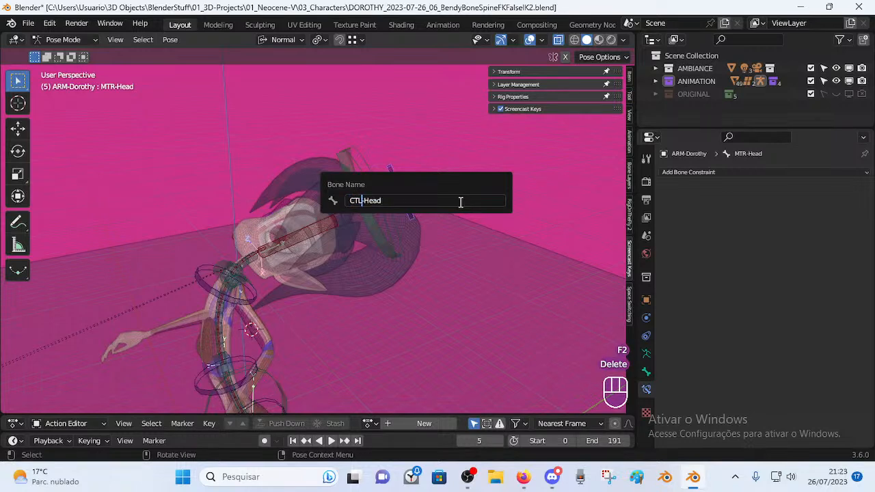
key(Return)
Clear the pose with Alt+Q, then tilt Dorothy's head by rotating CTL-Head.
key(r)
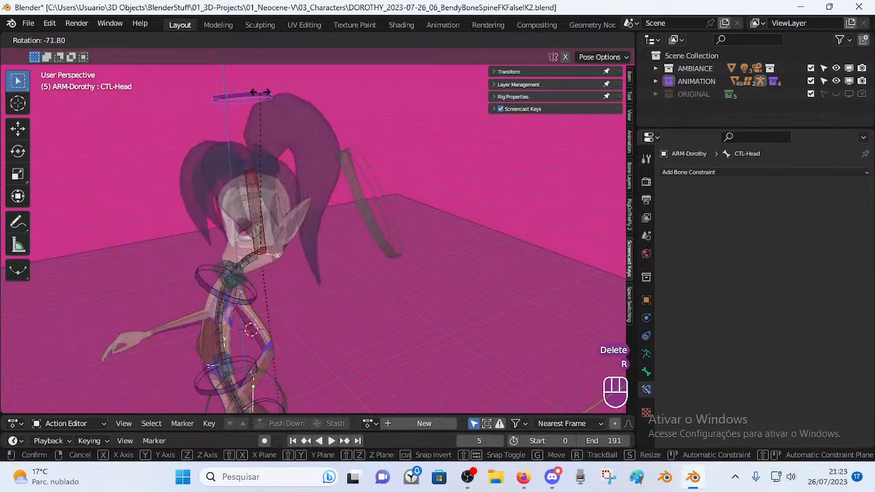
click(344, 253)
key(a)
key(alt+q)
key(alt+q)
middle_drag(342, 255, 413, 231)
middle_drag(336, 236, 314, 102)
click(313, 103)
key(r)
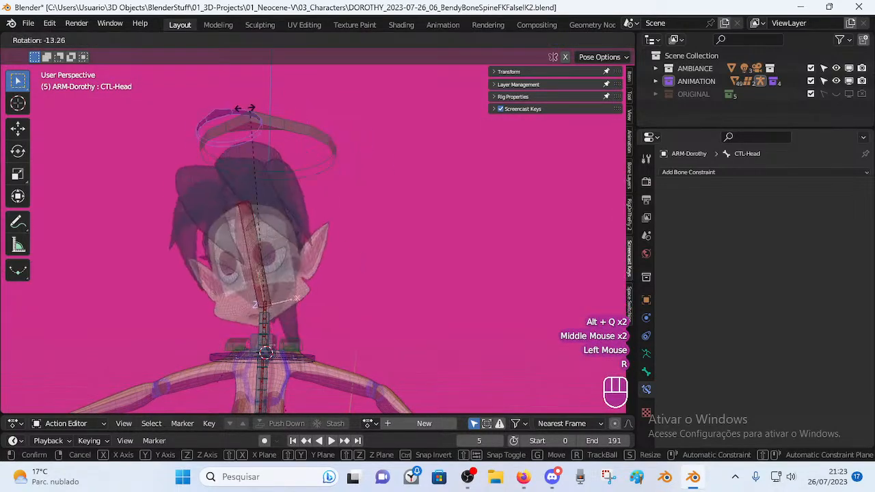
click(283, 124)
click(305, 269)
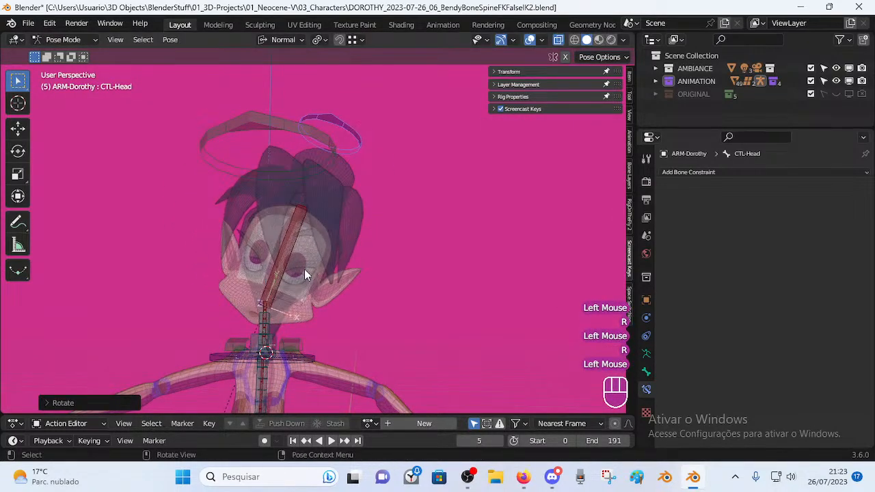
In Object Mode, check the left and right eye meshes' parent bone, now CTL-Head.
key(ctrl+Tab)
click(304, 274)
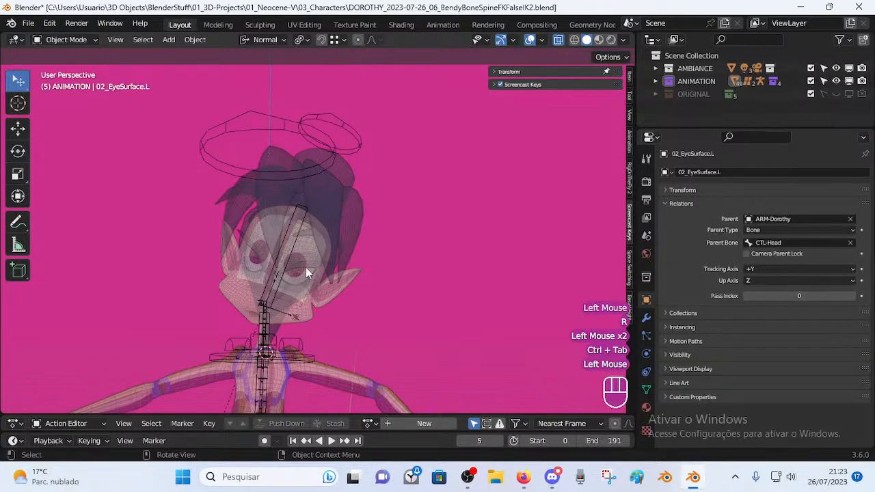
click(254, 260)
click(252, 261)
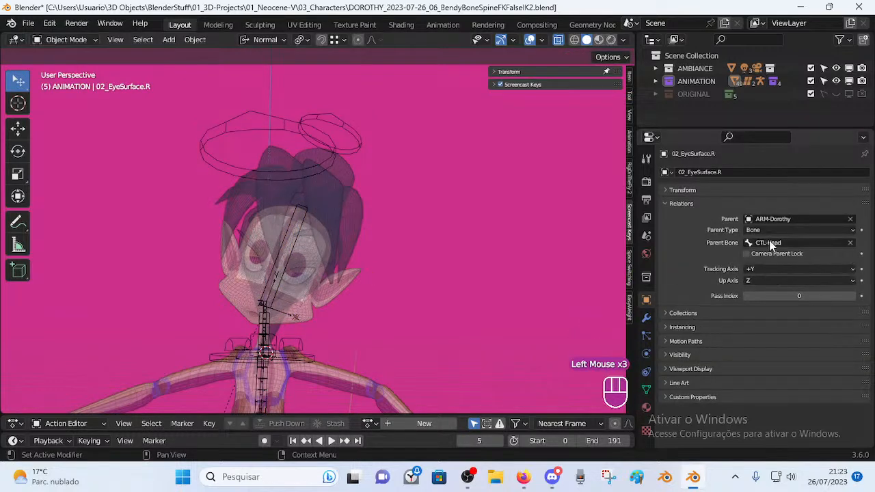
click(302, 246)
click(343, 139)
key(r)
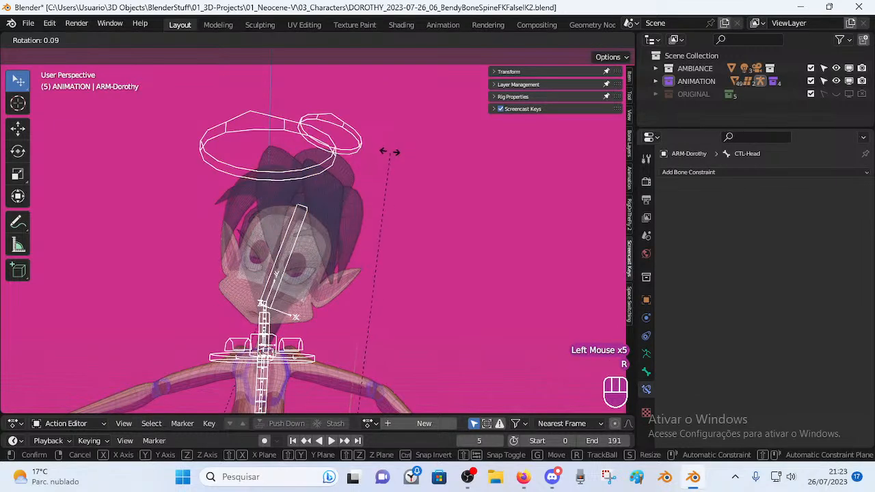
key(Escape)
Back in Pose Mode, rotate CTL-Head, then rotate and move the top spine handle on the halo.
key(ctrl+Tab)
click(375, 143)
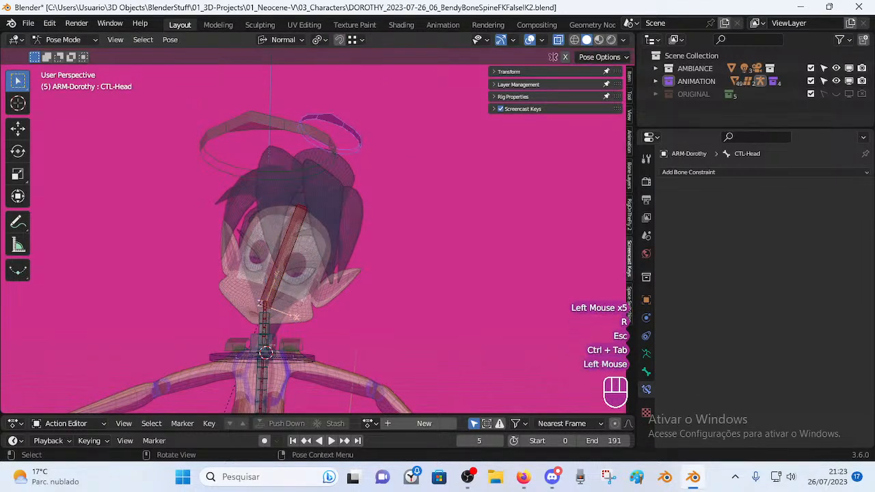
key(r)
click(331, 115)
middle_drag(330, 116, 269, 131)
click(283, 183)
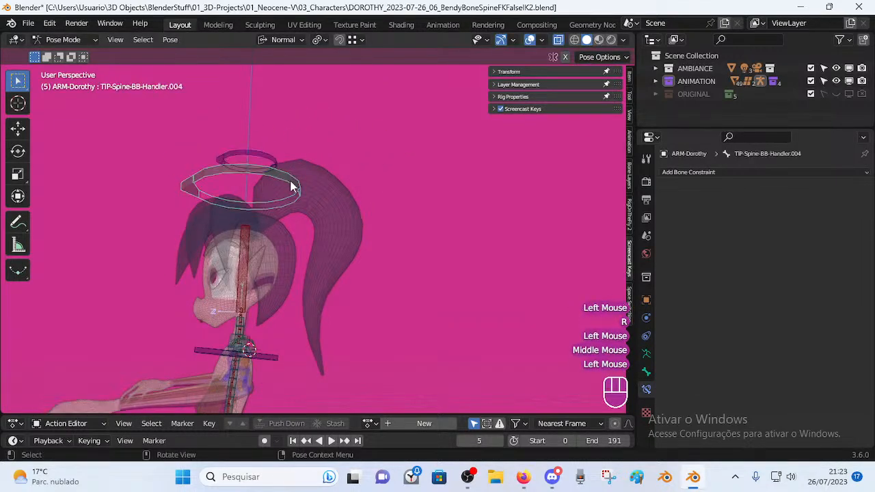
key(r)
click(334, 250)
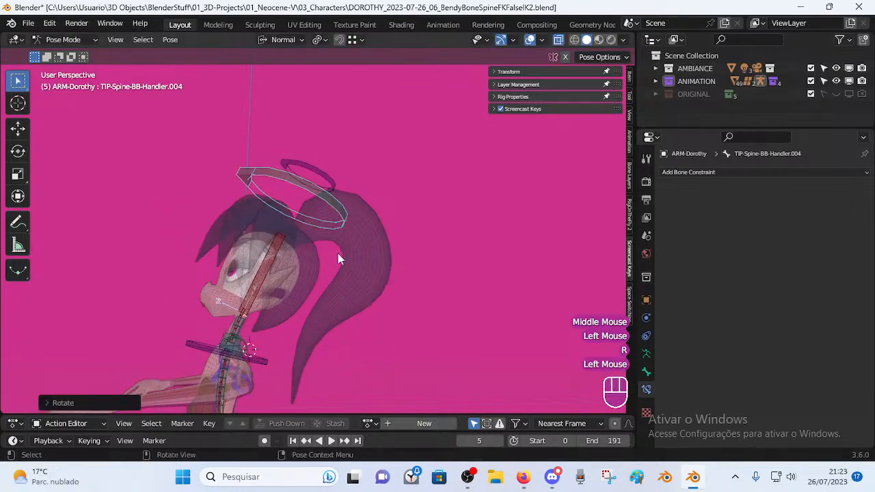
key(g)
click(301, 191)
Rotate CTL-Head again, then select the lower head bone with CTL-Head as active.
click(319, 169)
key(r)
click(322, 164)
click(322, 164)
key(r)
click(267, 173)
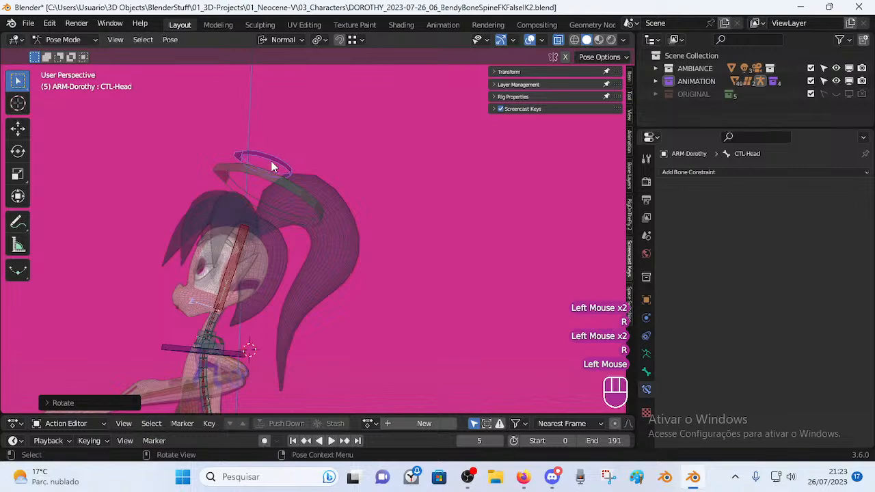
shift+click(239, 270)
click(280, 170)
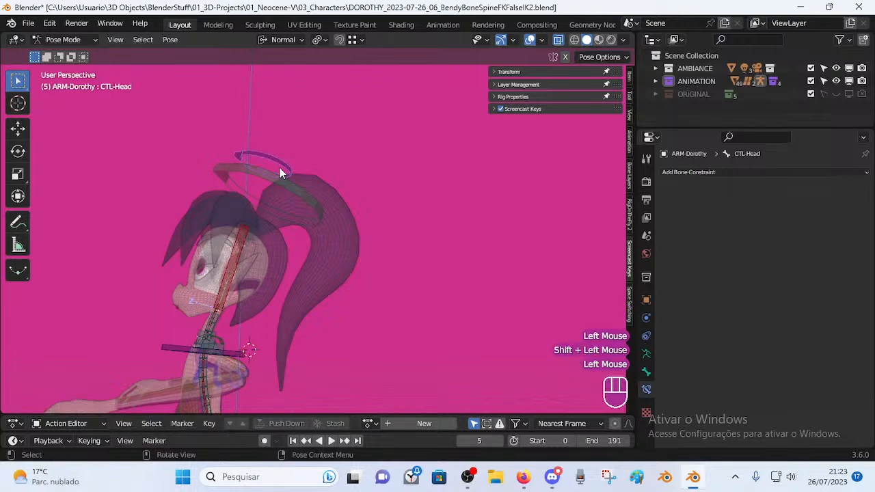
In Edit Mode, show CTL-Head's bone properties with Bendy Bones collapsed and Relations expanded.
key(Tab)
scroll(283, 258, up, 2)
mouse_move(283, 258)
shift+middle_down()
mouse_move(318, 201)
mouse_move(325, 246)
mouse_move(275, 256)
mouse_move(244, 221)
mouse_move(295, 260)
shift+middle_up()
scroll(325, 247, up, 1)
scroll(324, 247, up, 2)
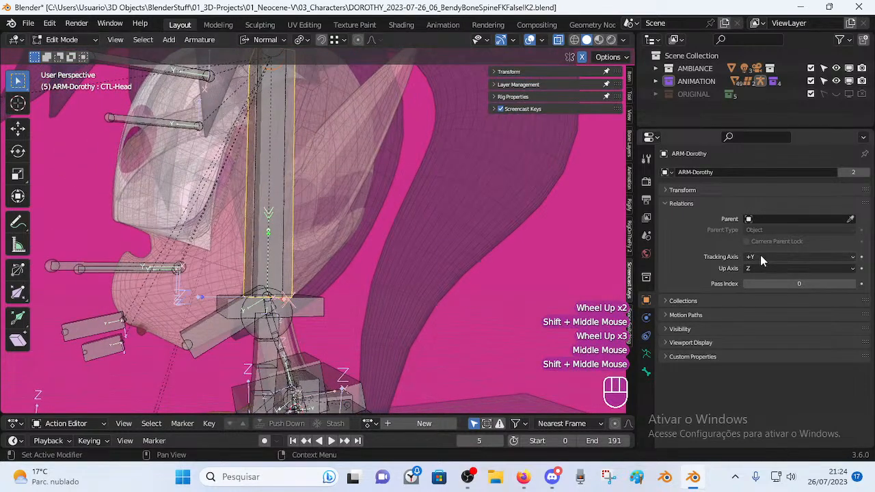
click(646, 371)
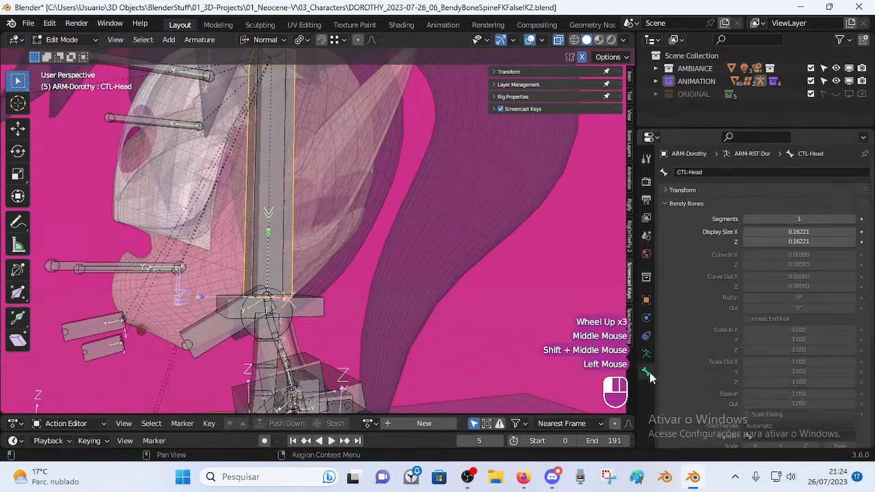
click(667, 205)
click(667, 217)
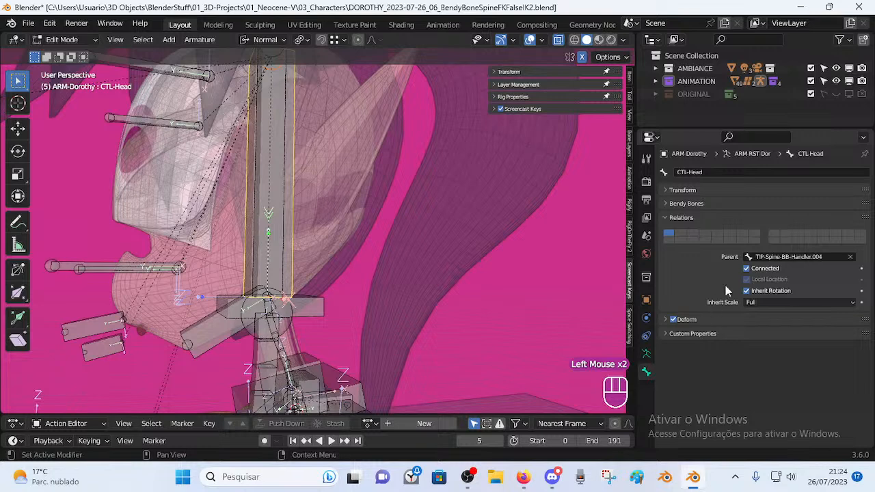
Read the parents of TIP-Spine-BB-Handler.004 (none) and TIP-Spine-BB-Handler.003 (MCH-Spine.003).
click(313, 316)
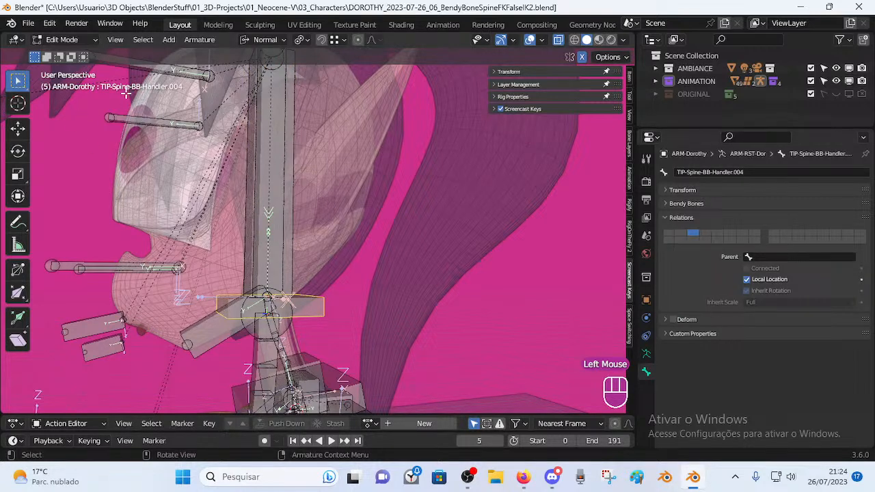
shift+middle_drag(116, 102, 123, 87)
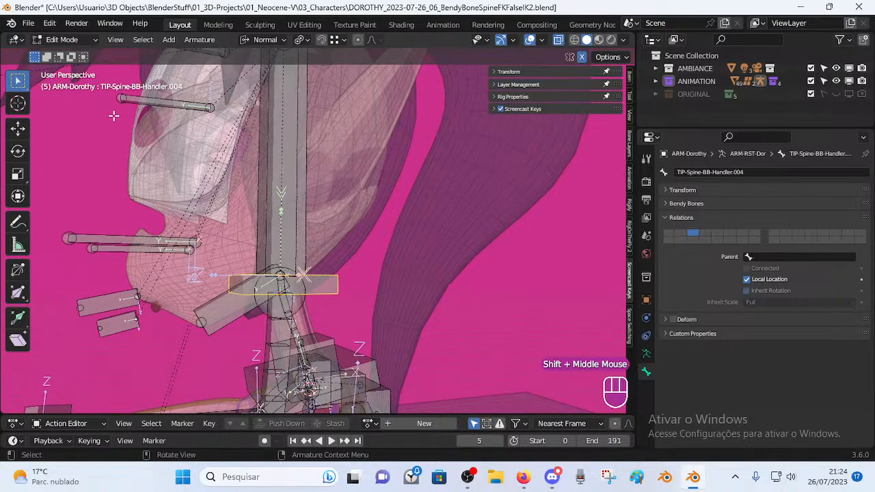
middle_drag(247, 300, 290, 209)
shift+middle_drag(314, 297, 314, 242)
shift+middle_drag(315, 109, 320, 187)
shift+middle_drag(81, 68, 86, 118)
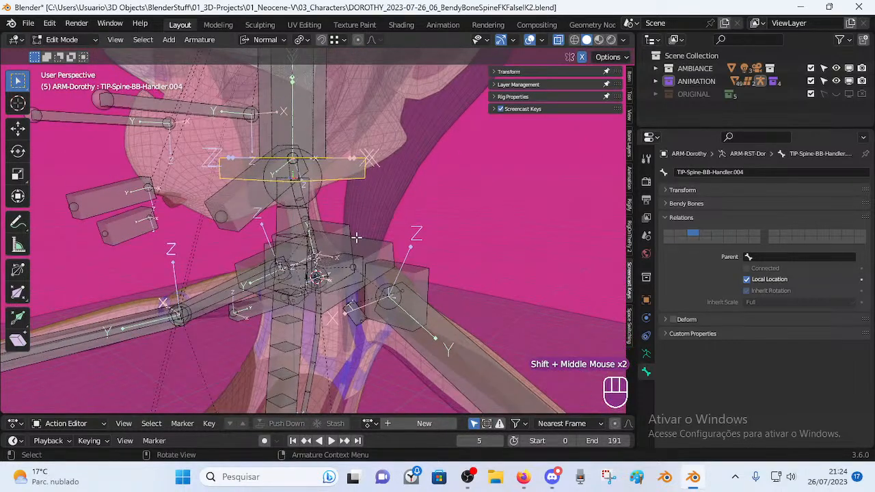
shift+middle_drag(323, 289, 313, 231)
click(333, 134)
shift+middle_drag(333, 135, 333, 222)
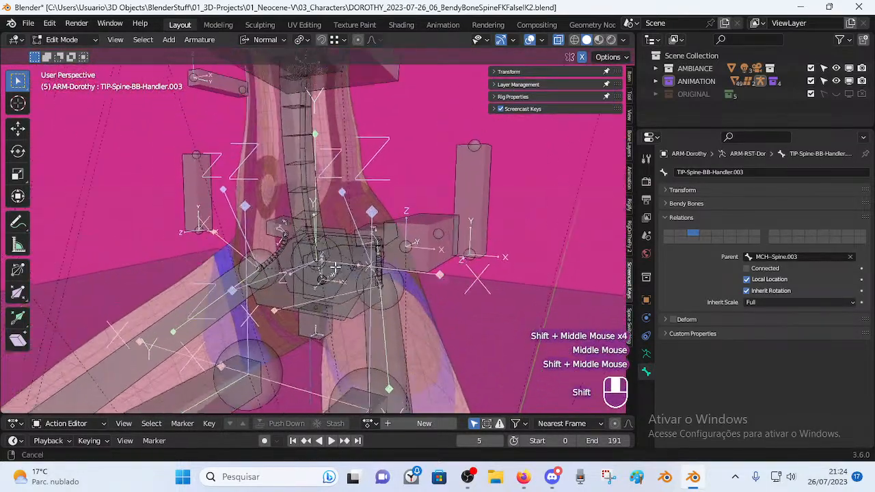
Hide every bone except the spine with Shift+H, then deselect all.
key(Tab)
shift+middle_drag(326, 140, 328, 247)
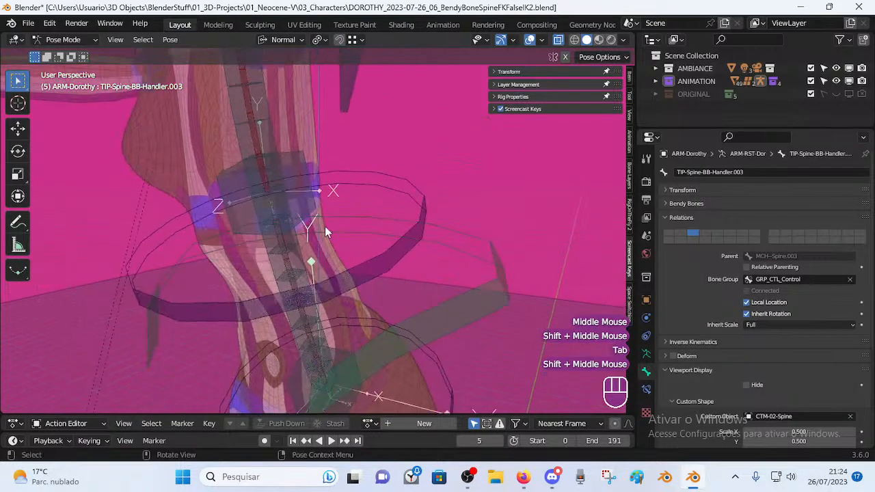
scroll(320, 215, down, 2)
key(a)
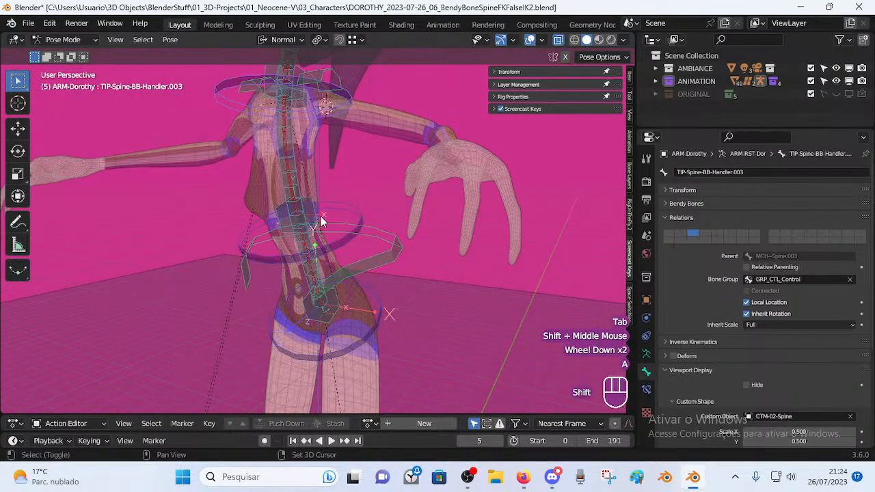
scroll(320, 216, down, 2)
key(Tab)
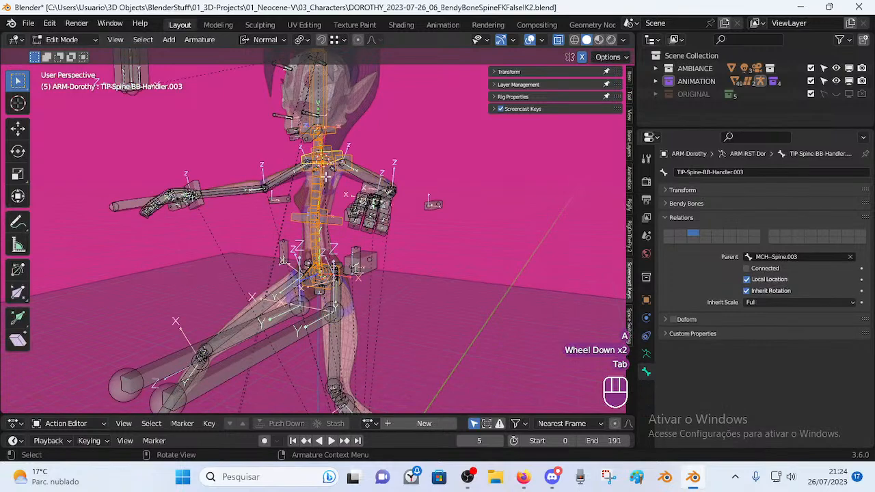
key(shift+h)
scroll(354, 187, up, 3)
key(alt+a)
shift+middle_drag(324, 182, 355, 266)
scroll(338, 250, up, 4)
Select DEF-Spine-BB.002, a neck mechanism bone and TIP-Spine-BB-Handler.004.
click(358, 193)
middle_drag(356, 267, 331, 217)
click(367, 128)
click(406, 125)
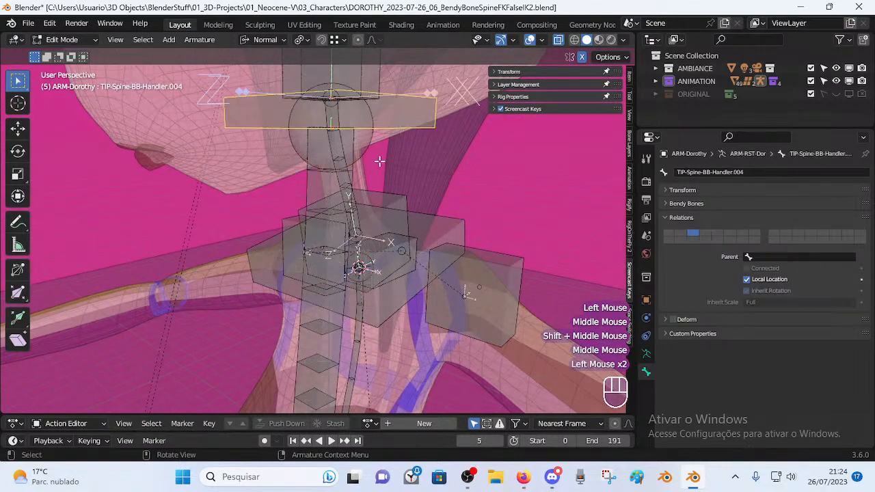
scroll(381, 157, down, 2)
key(Tab)
scroll(351, 261, down, 2)
shift+middle_drag(350, 146, 359, 253)
Frame the neck bones in Edit Mode and the head with its halo handler in Pose Mode.
key(Tab)
scroll(350, 262, up, 2)
middle_drag(359, 253, 357, 279)
scroll(341, 234, up, 2)
scroll(358, 225, down, 2)
key(Tab)
shift+middle_drag(357, 225, 414, 160)
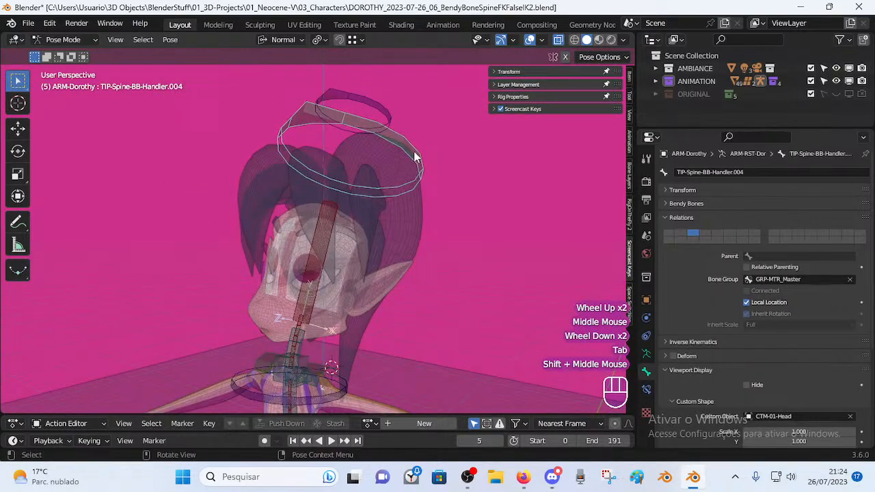
Test-rotate the halo head handler twice without keeping it, then bring up its name field.
click(391, 151)
key(r)
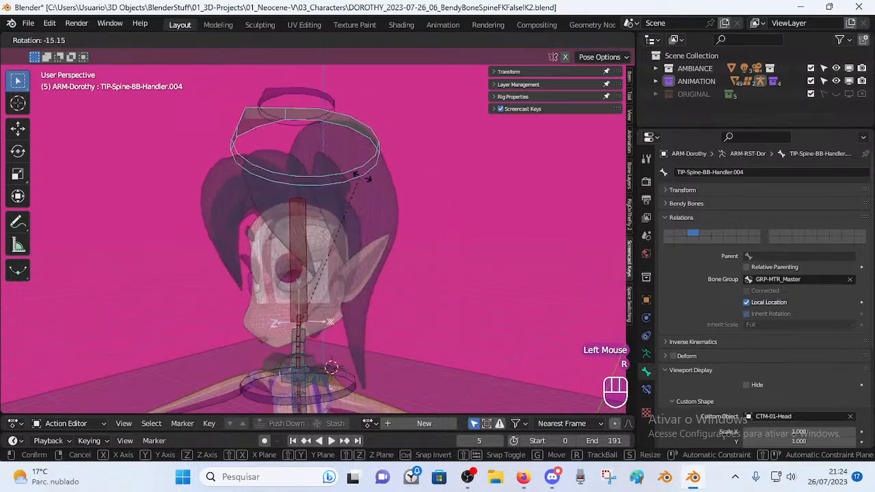
key(Escape)
middle_drag(327, 368, 314, 370)
key(r)
key(Escape)
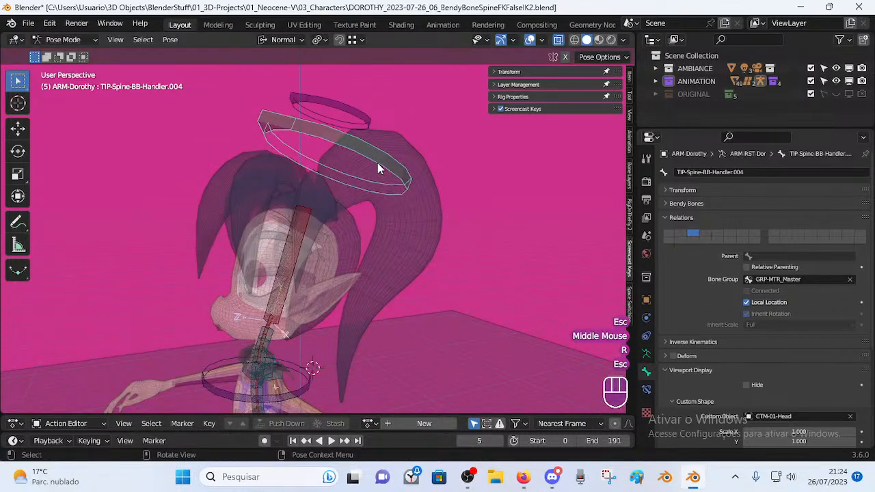
click(377, 164)
key(F2)
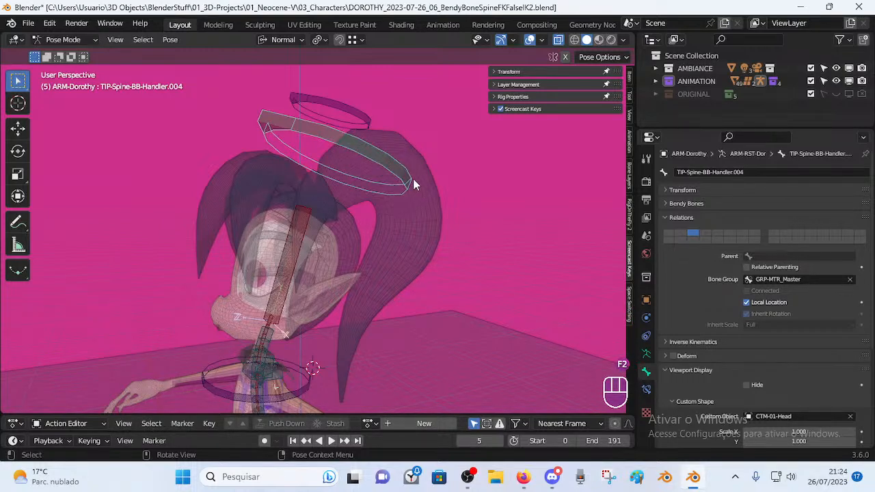
key(Tab)
middle_drag(398, 190, 344, 270)
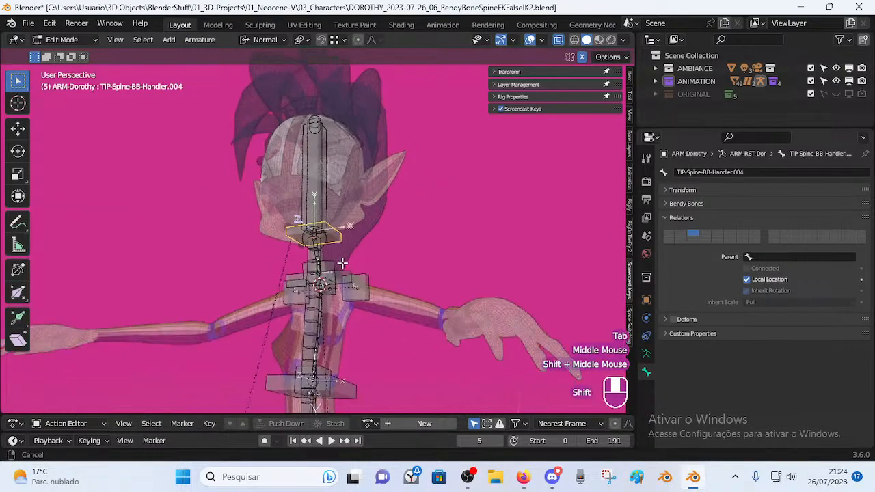
scroll(341, 264, up, 3)
scroll(341, 264, up, 1)
middle_drag(322, 235, 395, 267)
scroll(391, 268, down, 1)
shift+middle_drag(362, 318, 335, 301)
middle_drag(335, 301, 356, 273)
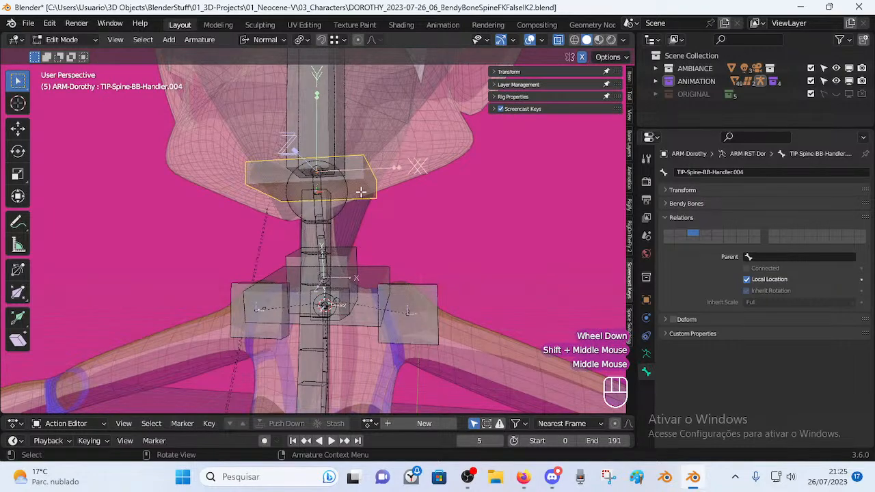
middle_drag(359, 218, 435, 205)
scroll(399, 239, up, 1)
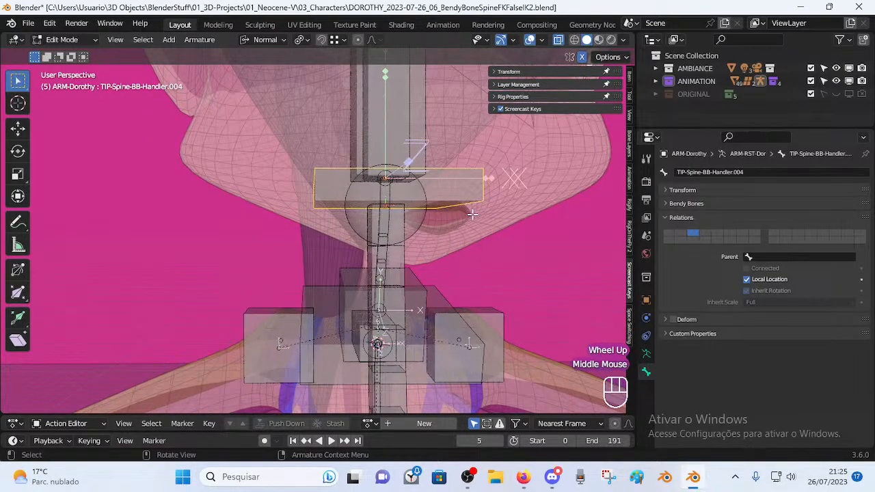
middle_drag(462, 261, 400, 220)
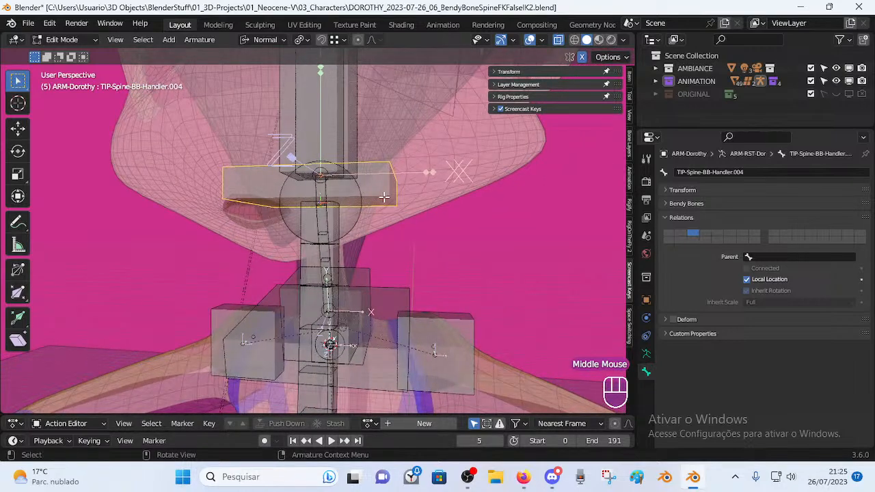
click(382, 297)
shift+middle_drag(369, 308, 369, 181)
click(387, 190)
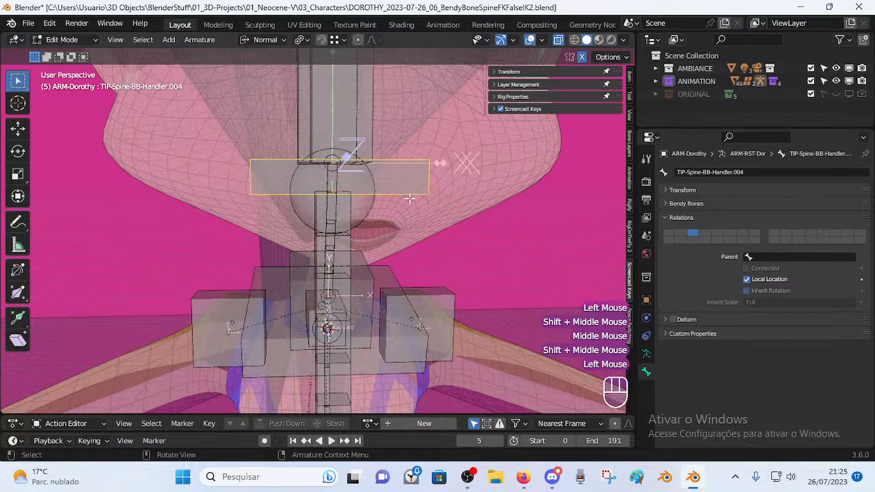
middle_drag(386, 190, 381, 209)
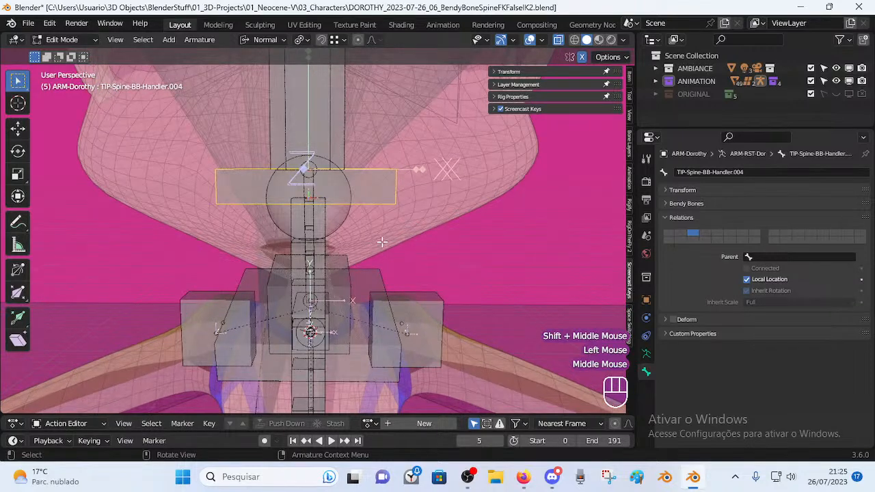
scroll(360, 273, down, 1)
middle_drag(360, 273, 346, 260)
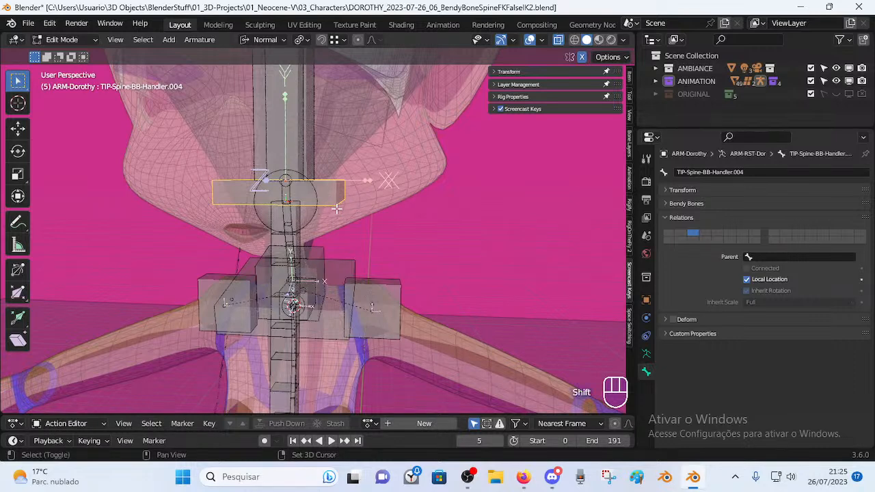
Shrink the bendy-bone display size of TIP-Spine-BB-Handler.004.
key(ctrl+alt+s)
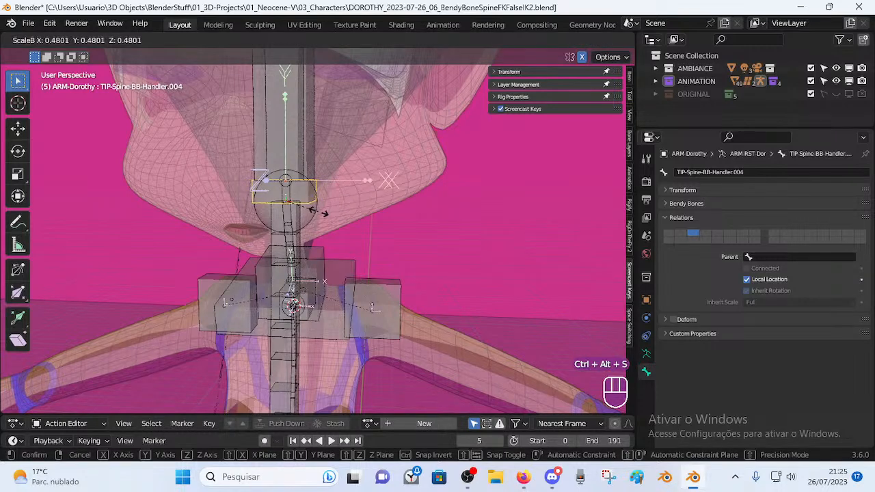
click(313, 216)
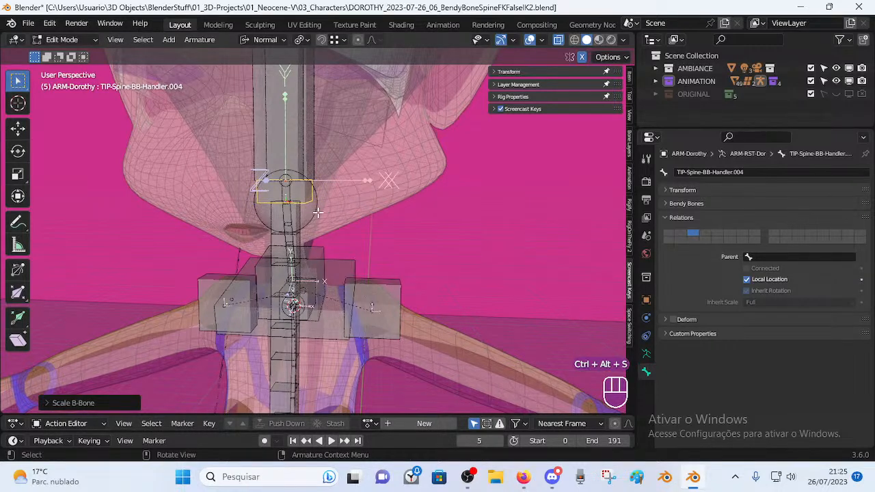
middle_drag(313, 216, 335, 220)
scroll(335, 220, down, 1)
scroll(330, 202, up, 1)
key(ctrl+alt+s)
click(371, 205)
Duplicate the handler in place as TIP-Spine-BB-Handler.005 and widen its B-Bone display into a flat plate.
key(shift+d)
key(Escape)
key(s)
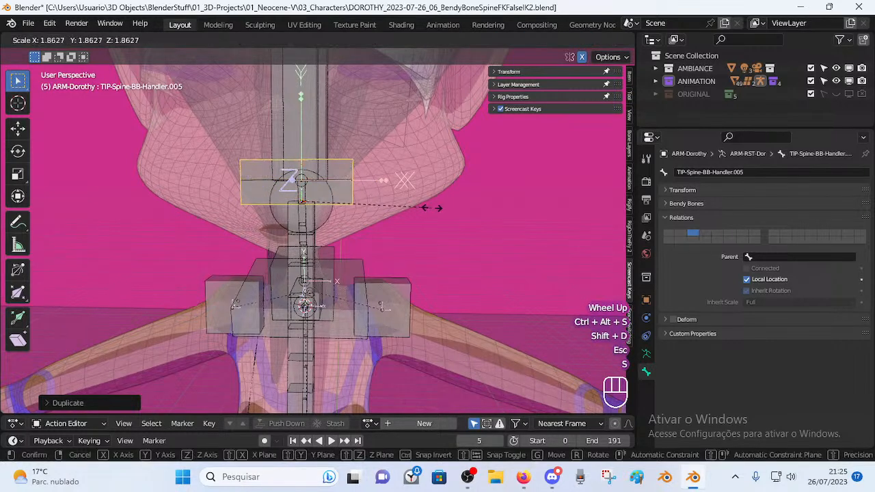
right_click(410, 205)
key(s)
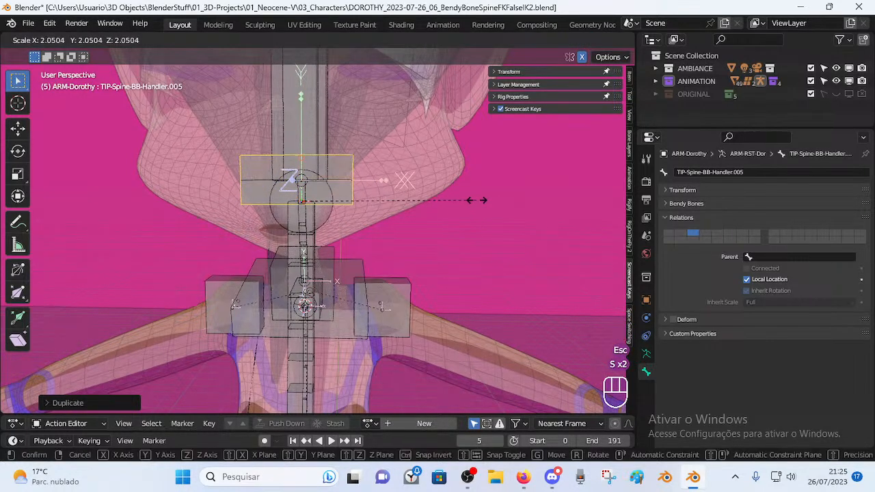
right_click(451, 198)
key(ctrl+alt+s)
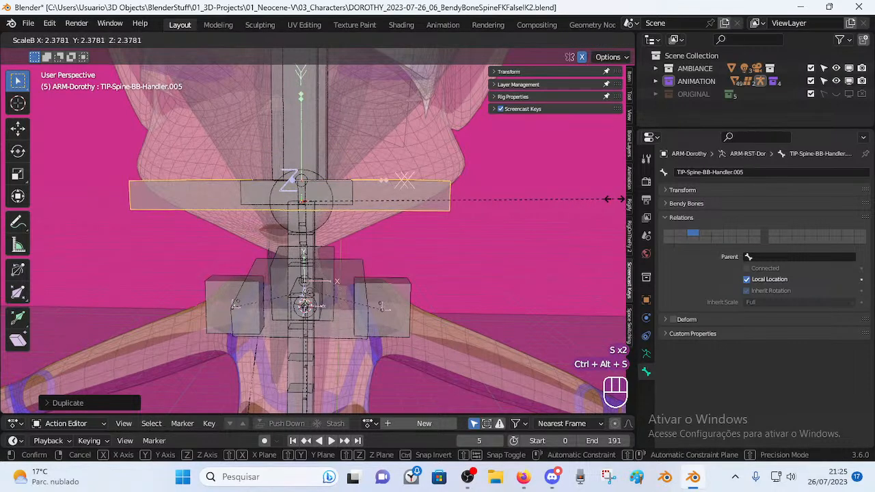
click(567, 204)
middle_drag(567, 204, 342, 233)
key(ctrl+alt+s)
click(480, 201)
Compare Handler.004 with the wide plate Handler.005, leaving .005 selected.
click(343, 240)
scroll(343, 240, down, 1)
click(345, 229)
click(346, 229)
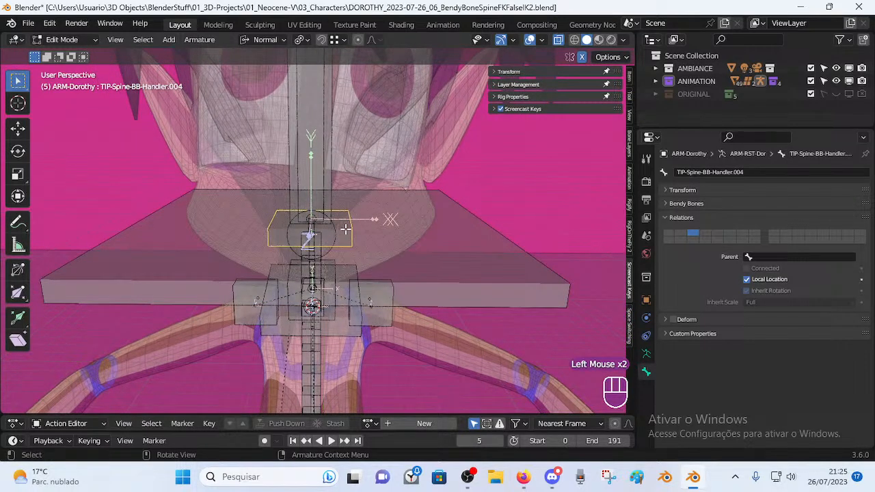
click(355, 232)
Switch the armature to Pose Mode and test-move the plate bone at the head, cancelling each move.
key(Tab)
scroll(375, 215, down, 2)
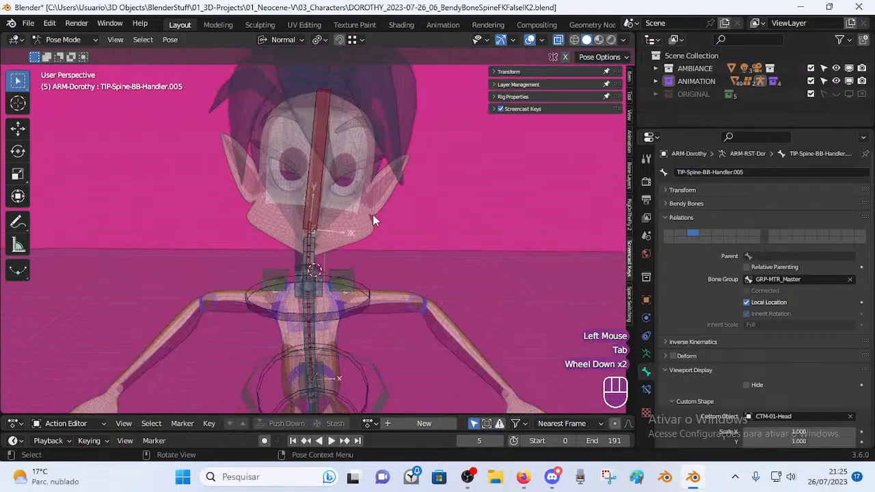
shift+middle_drag(375, 216, 344, 259)
scroll(345, 216, down, 1)
scroll(345, 215, up, 1)
middle_drag(340, 186, 333, 175)
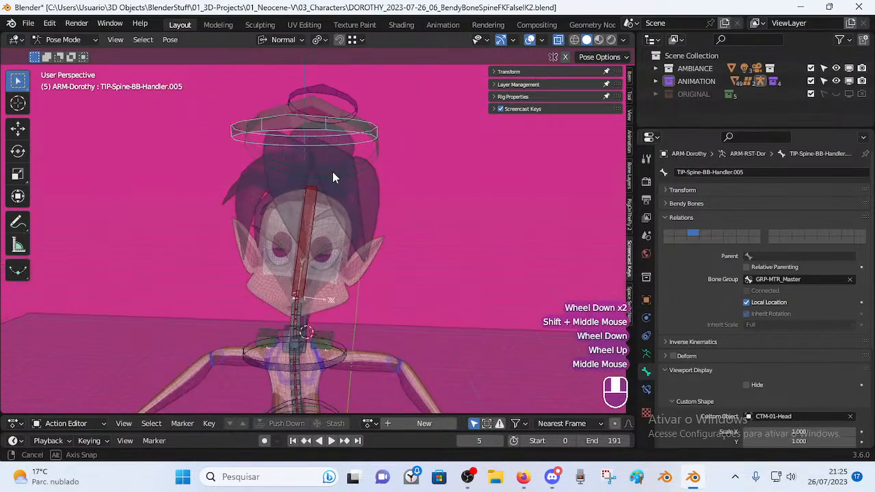
key(g)
key(Escape)
middle_drag(388, 208, 379, 158)
key(g)
key(Escape)
Reselect the plate bone and show its Bone Constraints.
click(360, 145)
click(359, 147)
click(646, 389)
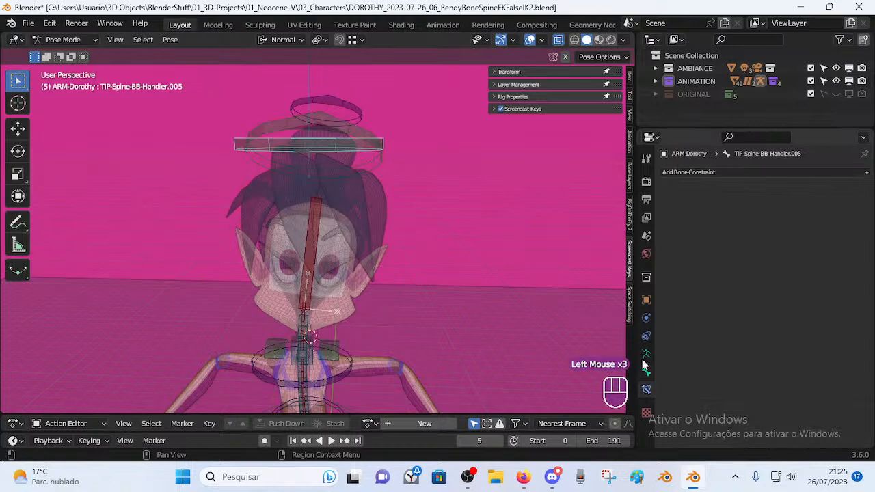
Cycle through the overlapping head bones until TIP-Spine-BB-Handler.005 is the active bone.
click(367, 139)
click(369, 132)
click(368, 140)
click(365, 149)
middle_drag(365, 148, 341, 238)
click(338, 188)
click(335, 166)
click(339, 171)
click(342, 187)
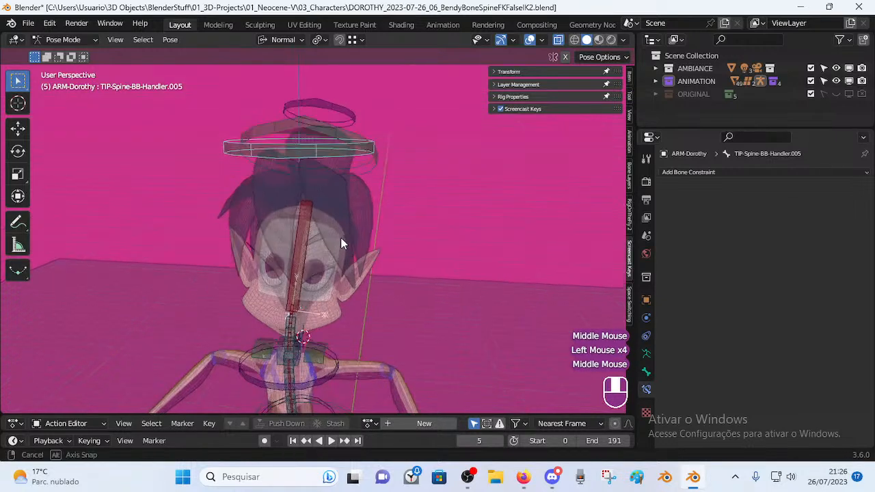
click(338, 144)
click(338, 134)
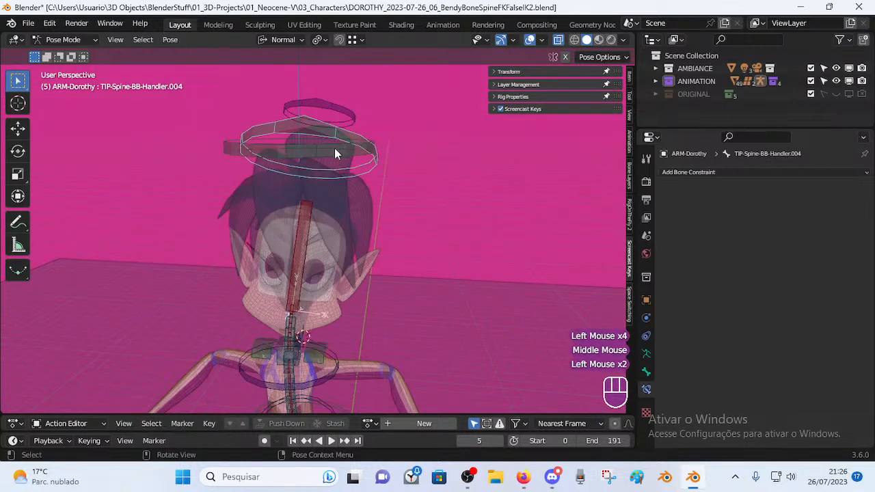
click(330, 151)
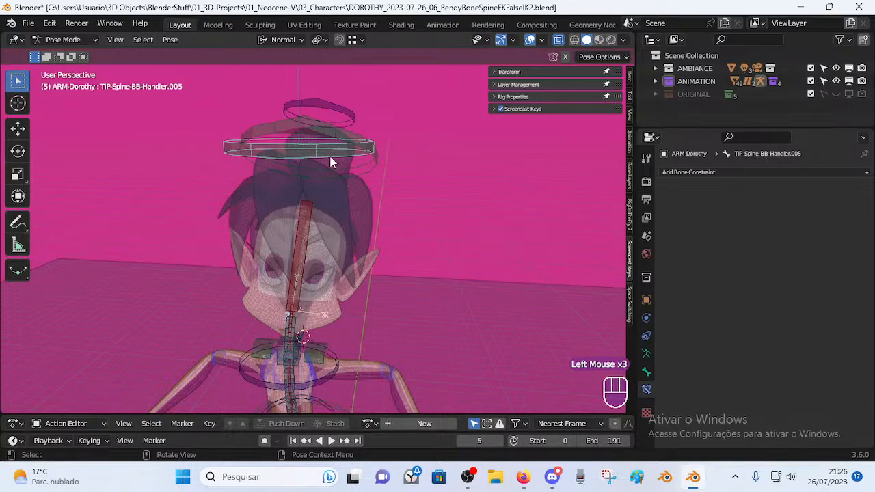
click(335, 136)
click(367, 150)
Rename the active bone TIP-Spine-BB-Handler.005 to MTR-Head.
key(F2)
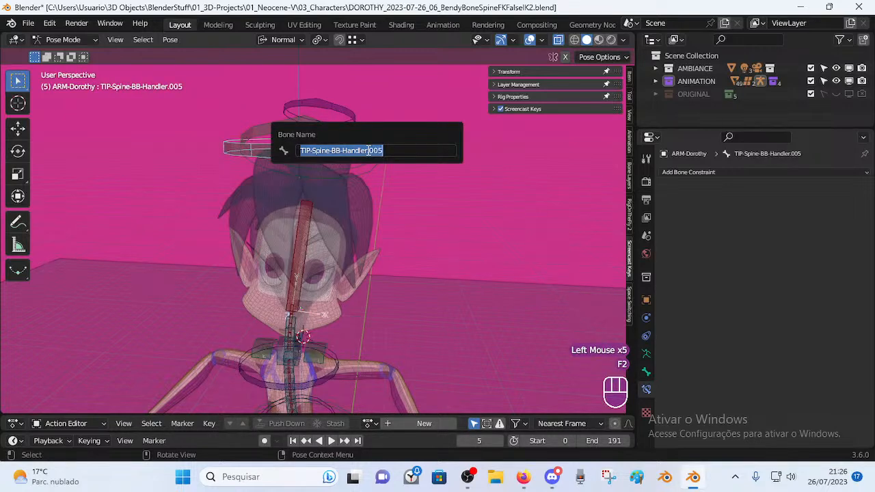
text(MTR-)
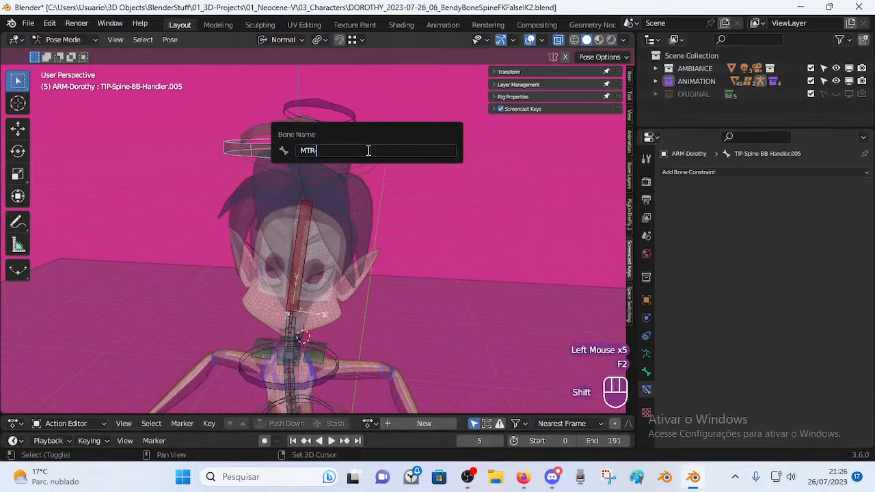
text(Head)
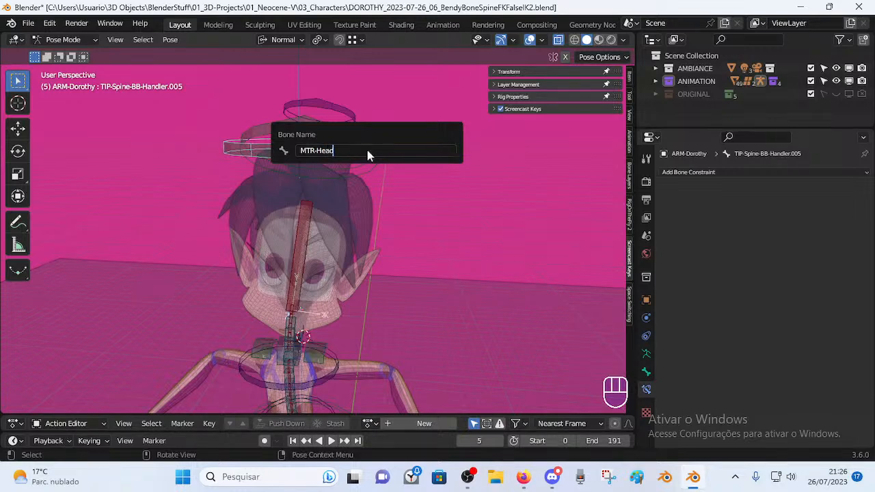
key(Return)
Select DEF-Head, CTL-Head and MTR-Head in turn, test-rotating each and cancelling.
click(306, 244)
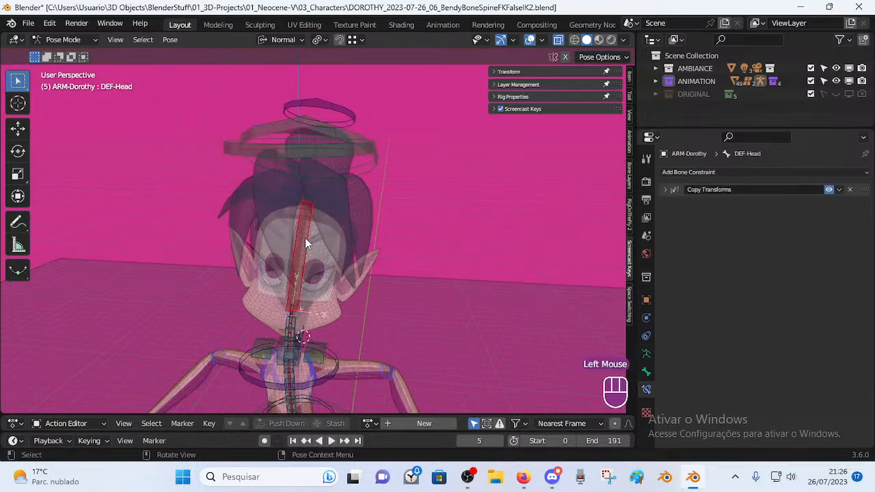
click(330, 106)
key(r)
key(r)
key(Escape)
click(328, 135)
click(329, 136)
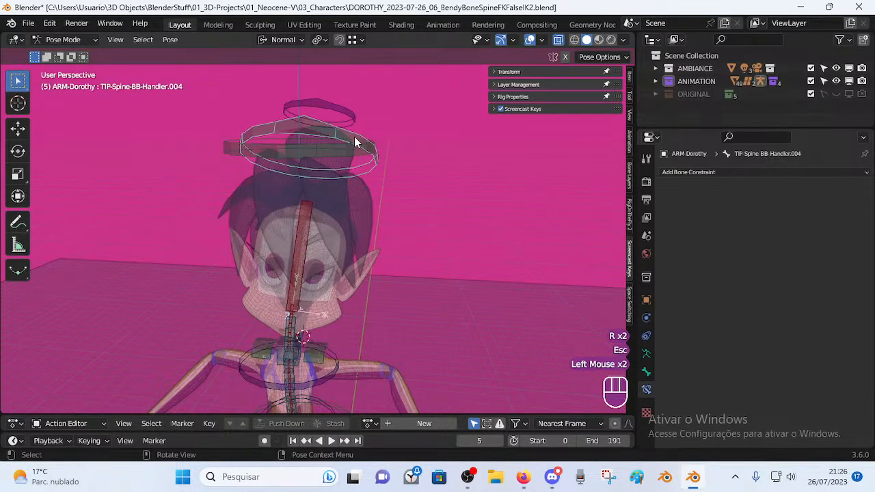
click(325, 153)
key(r)
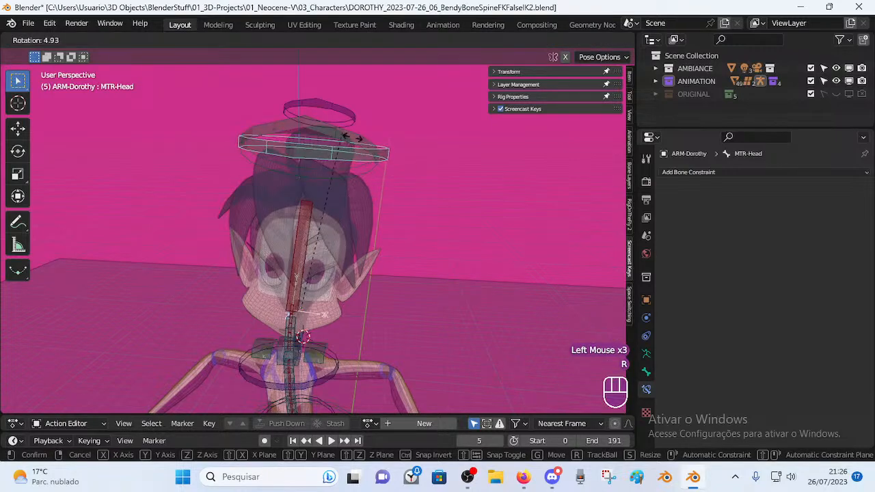
key(Escape)
Test-move and rotate the TIP-Spine-BB-Handler.004 ring, cancelling both, then reselect it.
click(346, 139)
key(g)
key(Escape)
key(r)
key(Escape)
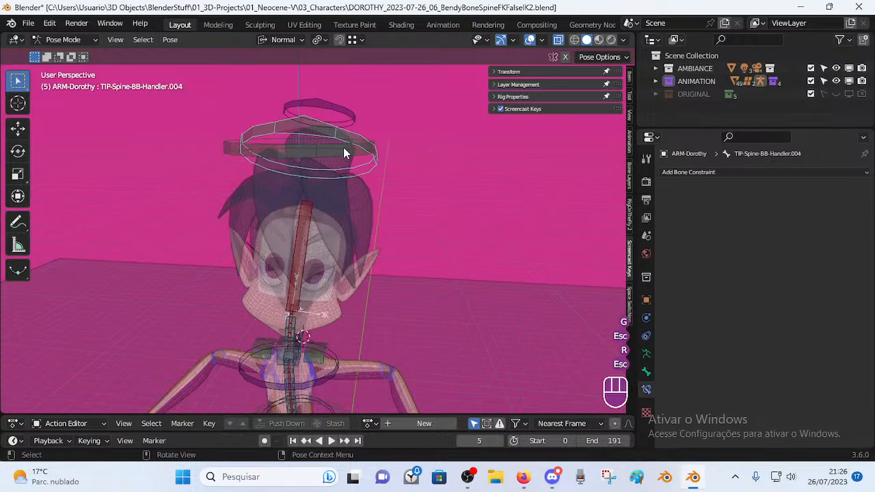
click(343, 149)
click(332, 136)
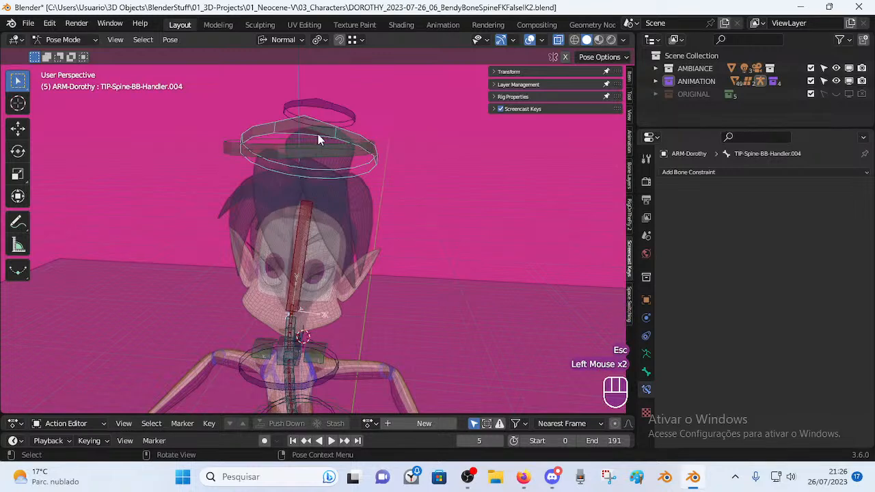
Clear Handler.004's CTM-01-Head custom shape and reset its scale, translation and rotation, comparing against MTR-Head.
scroll(645, 404, down, 2)
click(646, 371)
scroll(748, 331, down, 2)
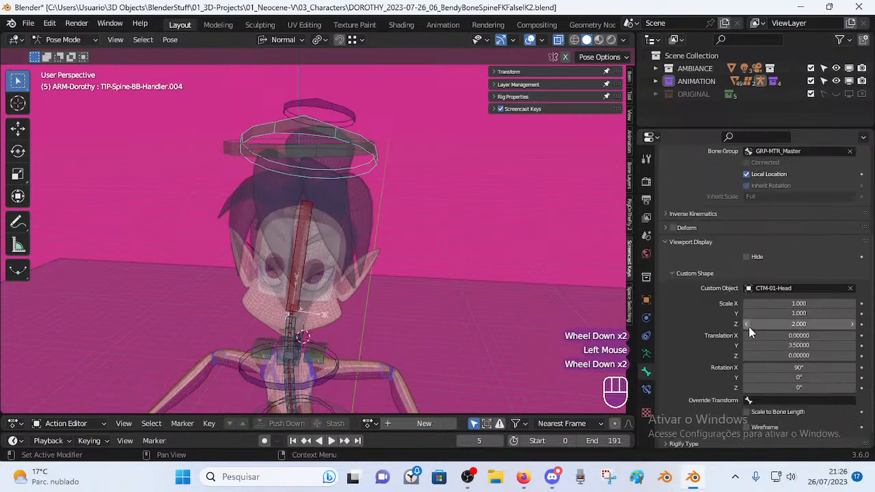
scroll(749, 326, down, 2)
key(BackSpace)
key(BackSpace)
key(BackSpace)
key(BackSpace)
key(BackSpace)
key(BackSpace)
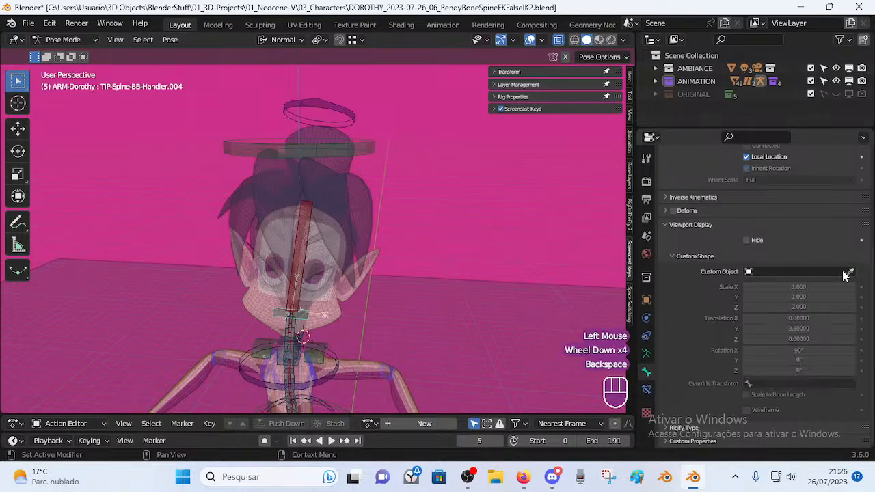
key(BackSpace)
key(BackSpace)
key(BackSpace)
key(BackSpace)
key(BackSpace)
key(BackSpace)
key(BackSpace)
key(BackSpace)
key(BackSpace)
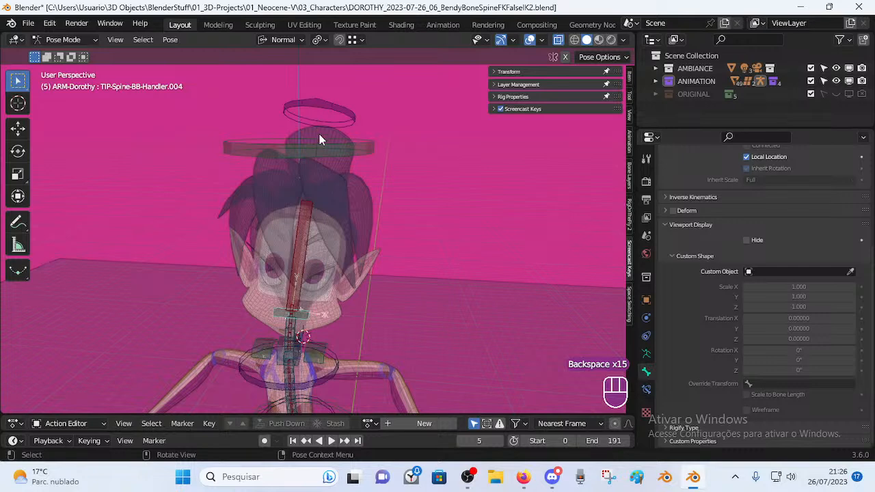
click(325, 153)
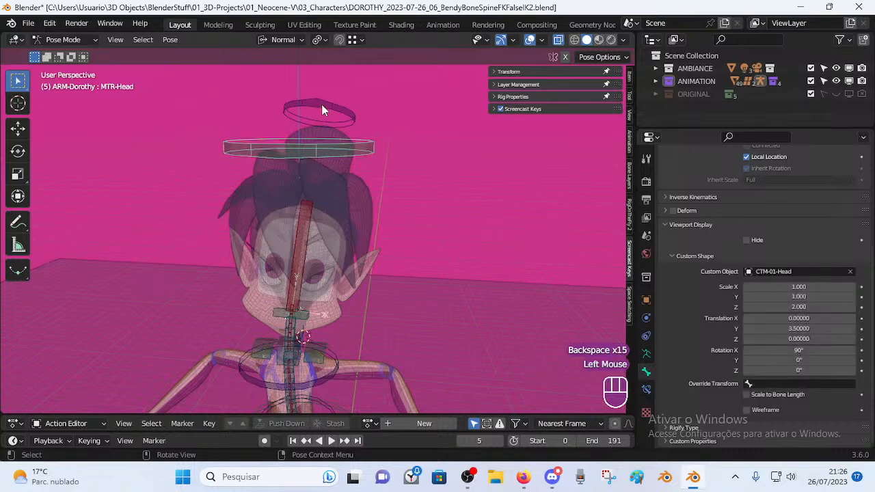
click(313, 314)
Test-rotate TIP-Spine-BB-Handler.004 and the neck bones, cancelling each rotation.
middle_drag(356, 353, 366, 301)
key(r)
key(Escape)
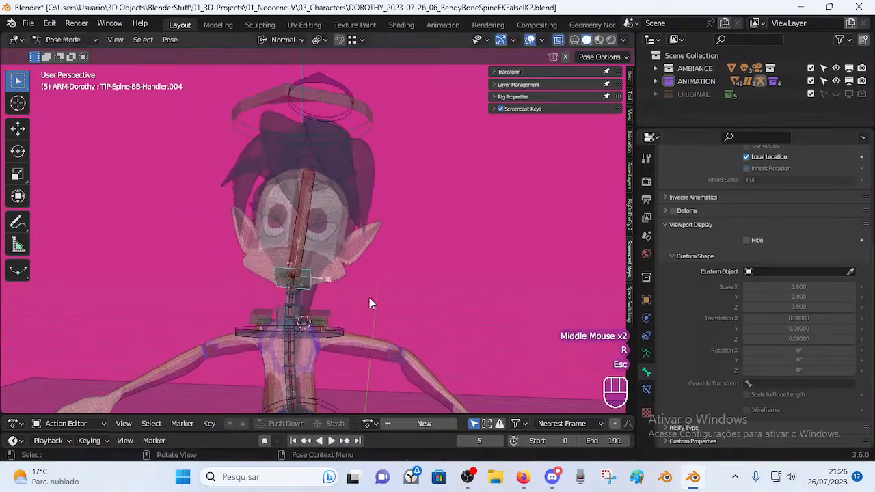
scroll(308, 336, up, 1)
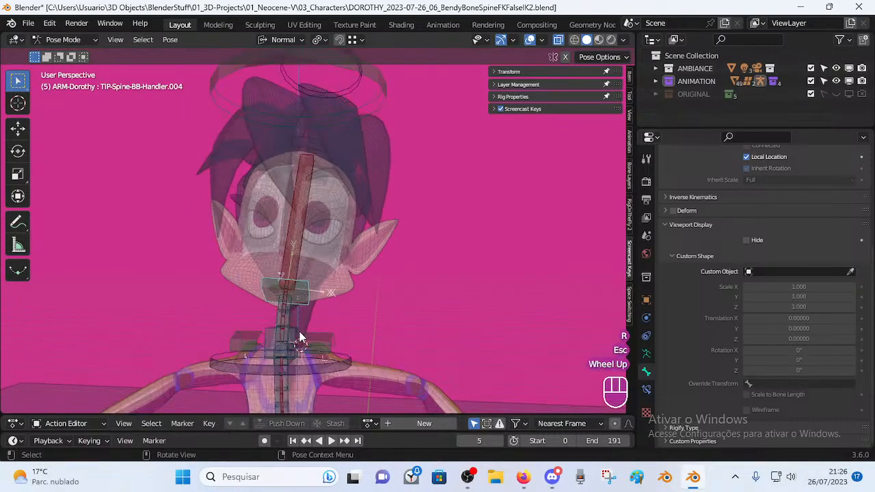
click(272, 329)
shift+middle_drag(287, 348, 320, 344)
scroll(313, 316, up, 2)
click(320, 238)
key(r)
key(Escape)
Test-rotate the upper spine bones to check their bend, cancelling each time.
scroll(340, 208, down, 2)
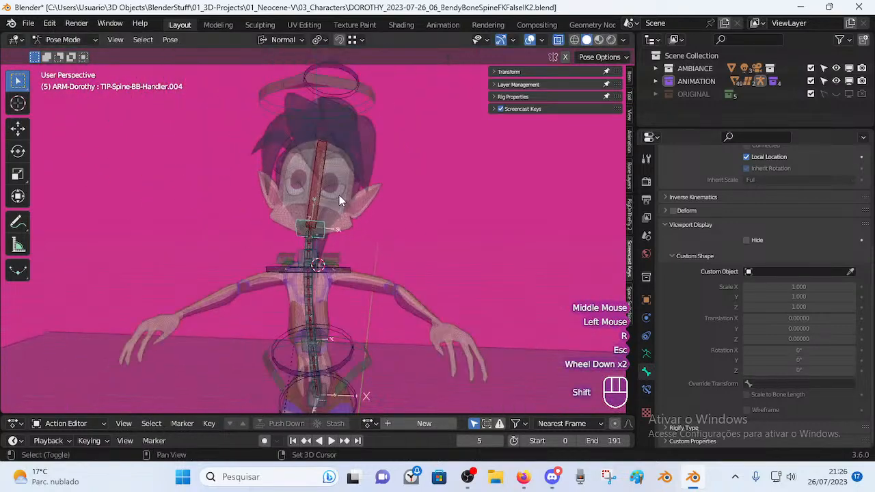
shift+middle_drag(341, 208, 362, 247)
key(r)
key(Escape)
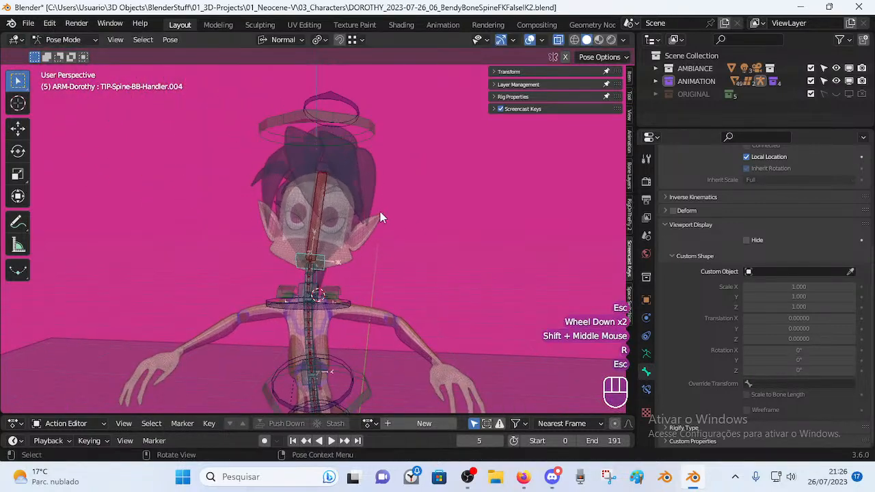
click(326, 268)
key(r)
key(Escape)
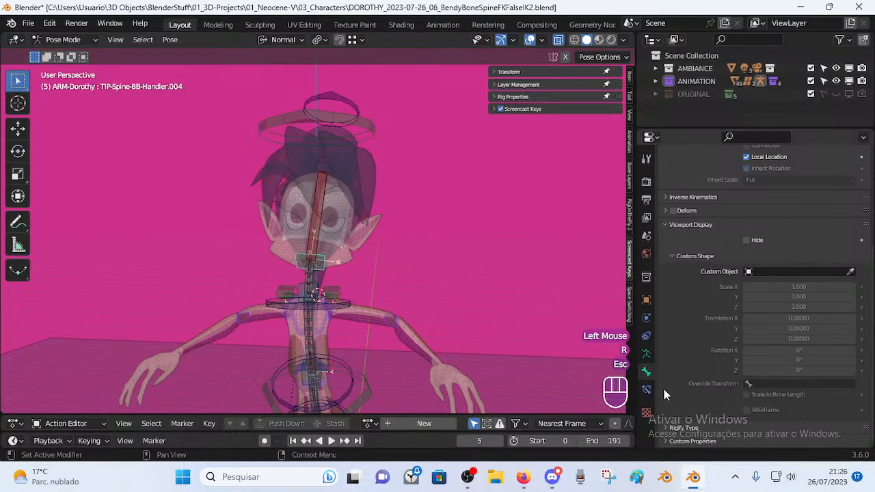
Show the armature's bone groups and selection sets, then select the MCH-Spine.003 neck bone.
click(646, 354)
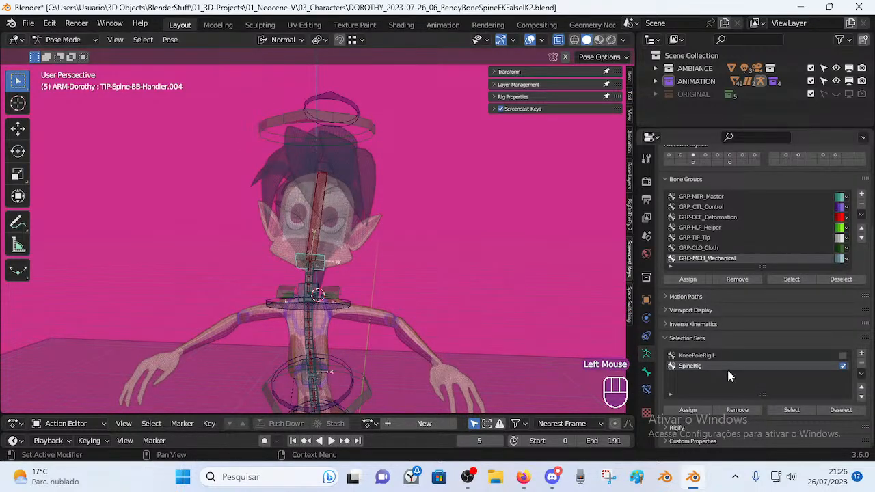
click(316, 293)
scroll(321, 297, up, 2)
shift+middle_drag(332, 308, 313, 264)
Cancel the neck-bone move, put the armature in Edit Mode, and briefly check the browser stream.
key(g)
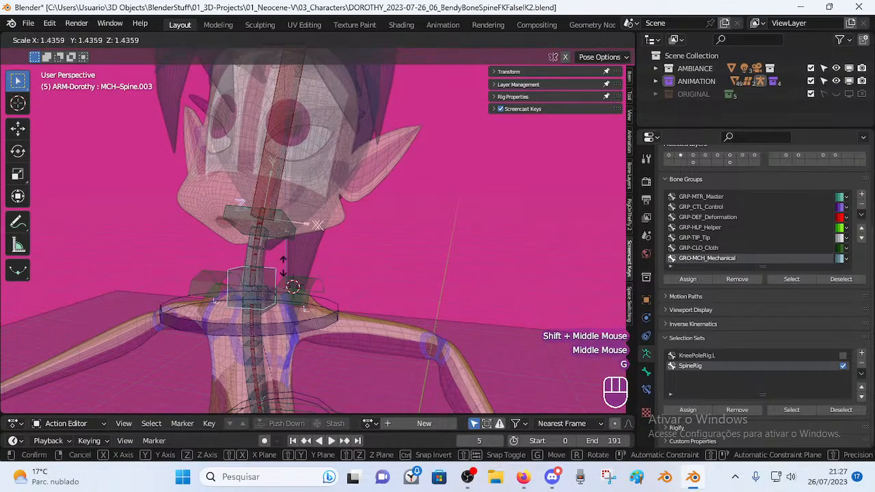
key(Escape)
key(Tab)
middle_drag(306, 281, 348, 310)
scroll(319, 260, up, 1)
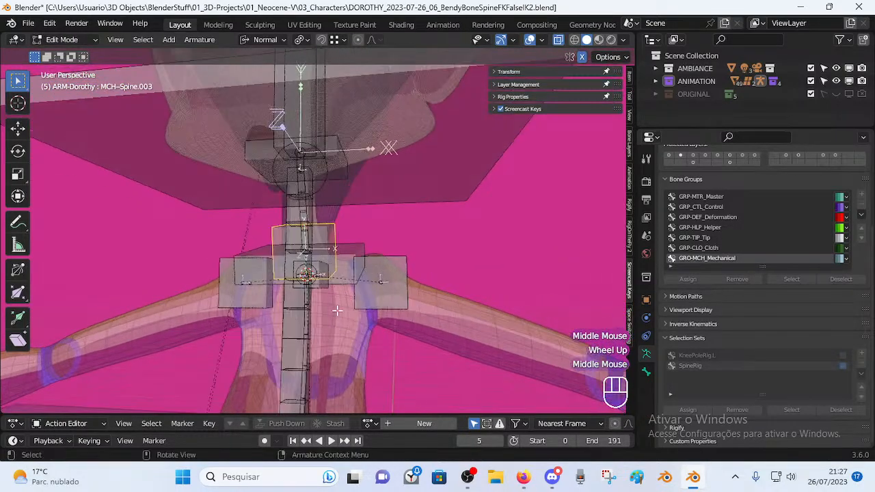
middle_drag(318, 261, 343, 267)
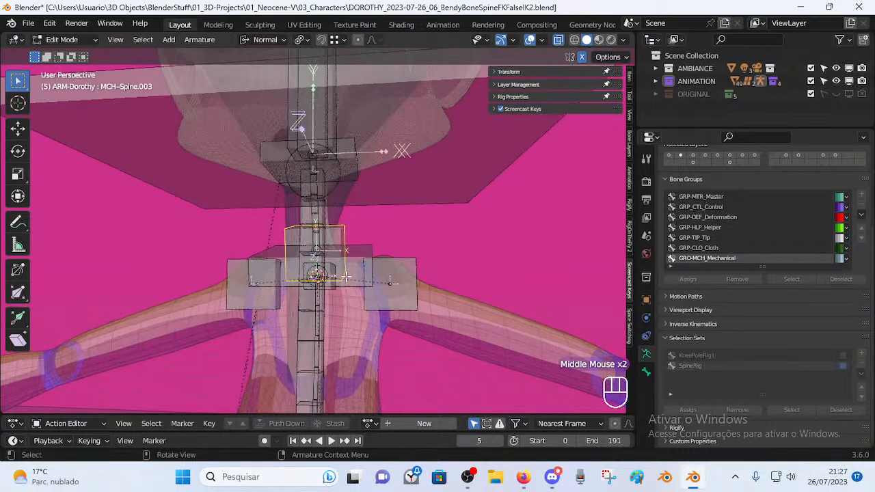
click(524, 477)
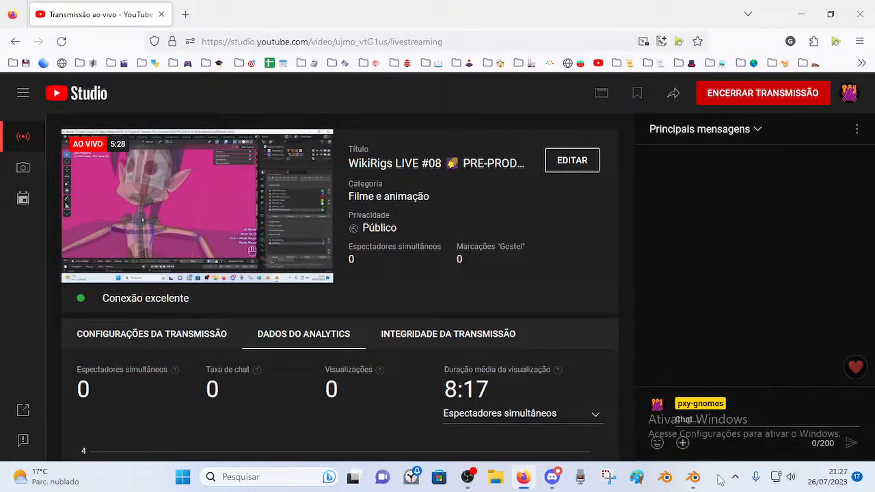
click(694, 478)
Assign TIP-Spine-BB-Handler.004 to the GRP-TIP_Tip bone group and return to Pose Mode.
middle_drag(423, 359, 370, 269)
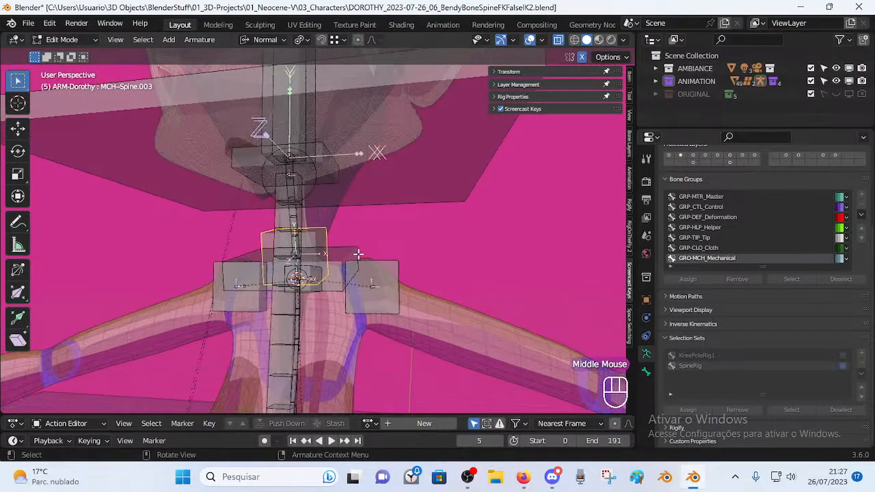
middle_drag(255, 274, 347, 289)
click(340, 269)
scroll(358, 221, down, 2)
shift+middle_drag(358, 221, 355, 247)
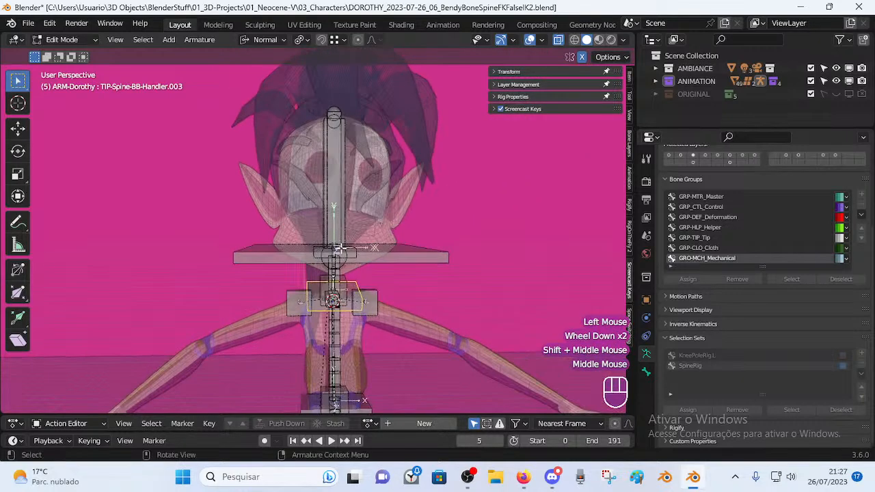
click(355, 248)
click(355, 247)
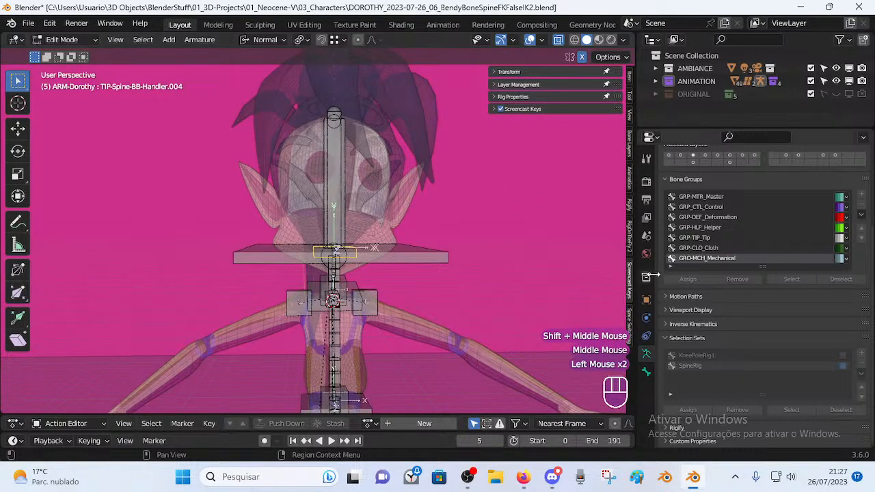
click(702, 237)
click(683, 277)
key(Tab)
middle_drag(429, 256, 391, 272)
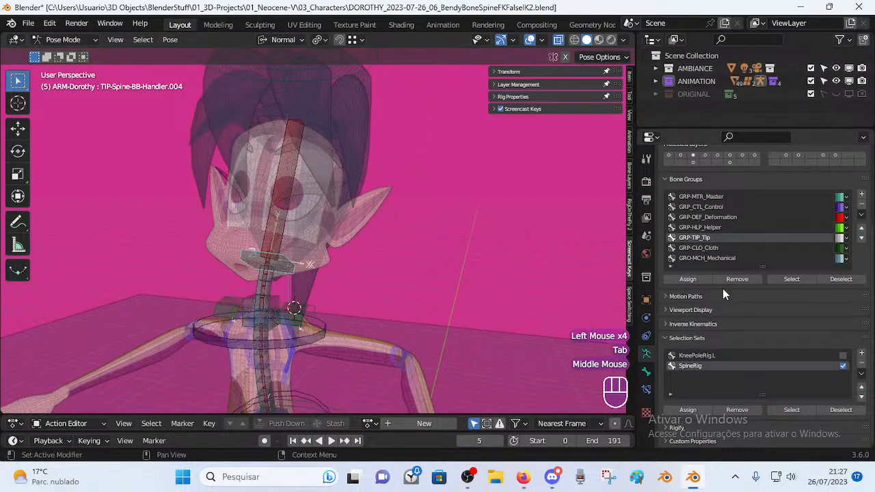
Assign a handler bone to GRP-TIP_Tip, then select the neck handlers with Handler.003 active.
click(684, 278)
mouse_move(349, 300)
middle_down()
mouse_move(368, 300)
mouse_move(359, 286)
mouse_move(368, 291)
mouse_move(369, 312)
mouse_move(370, 295)
mouse_move(406, 294)
mouse_move(363, 309)
middle_up()
key(alt+a)
scroll(340, 306, up, 1)
click(405, 290)
click(393, 296)
click(393, 296)
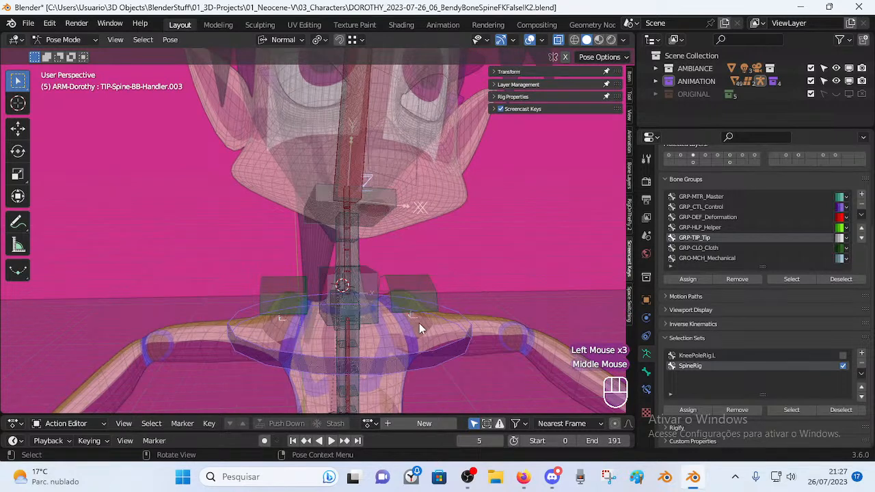
Select bones near the shoulders and test-rotate a handler without applying the rotation.
scroll(427, 355, down, 2)
click(375, 296)
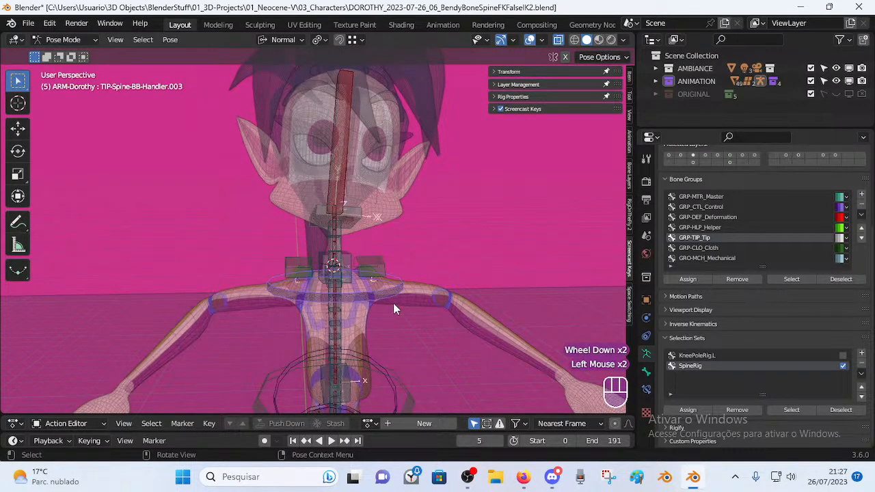
click(372, 277)
click(372, 277)
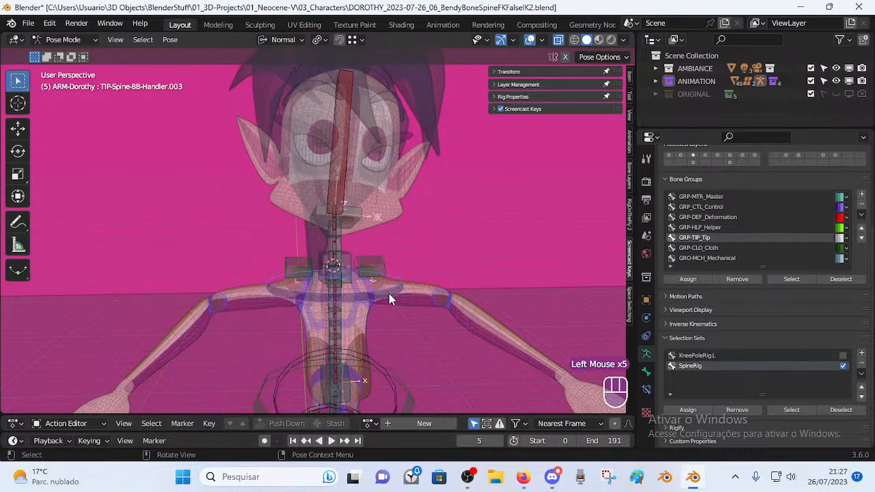
key(r)
key(Escape)
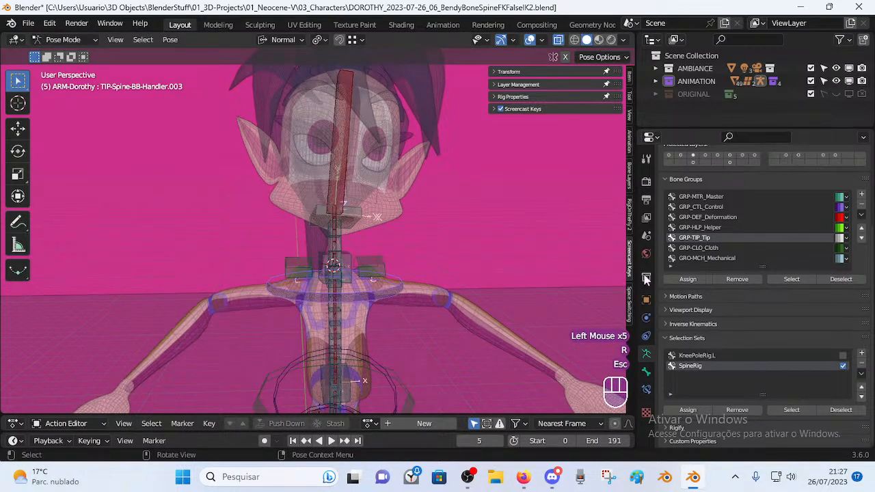
Add the lower spine ring Handler.002 and hip ring Handler.001 to GRP-TIP_Tip.
click(353, 299)
shift+middle_drag(372, 330, 398, 302)
click(392, 312)
click(392, 312)
click(387, 383)
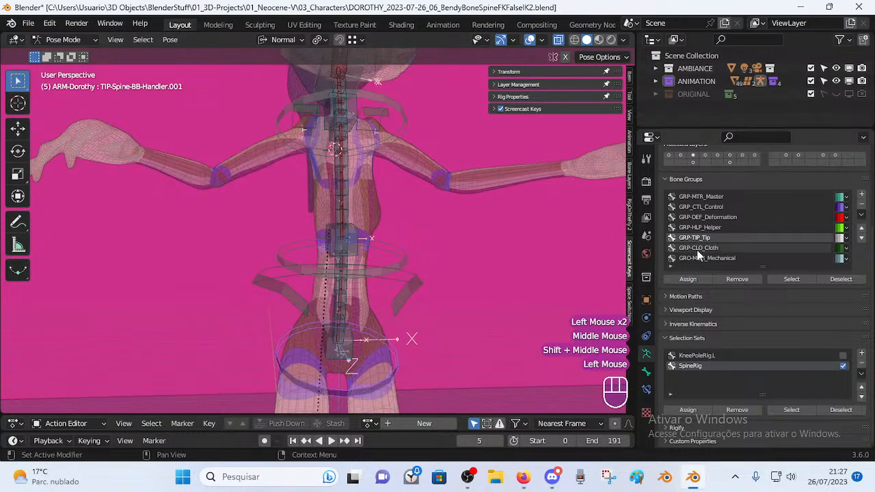
click(693, 277)
Put the upper, middle and hip spine rings into GRP_CTL_Control.
shift+middle_drag(476, 253, 387, 283)
click(367, 274)
shift+click(387, 283)
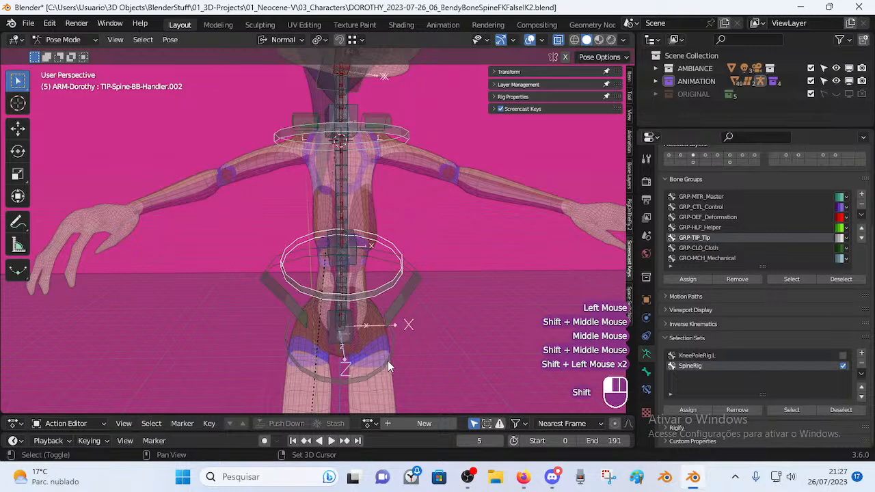
shift+click(381, 363)
click(720, 206)
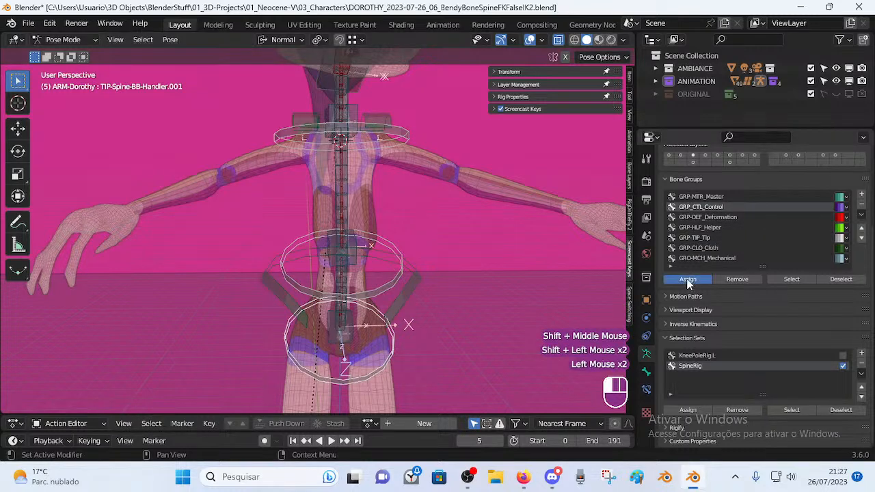
Frame the head and select the head handler TIP-Spine-BB-Handler.004.
shift+middle_drag(408, 214, 407, 246)
middle_drag(408, 246, 423, 271)
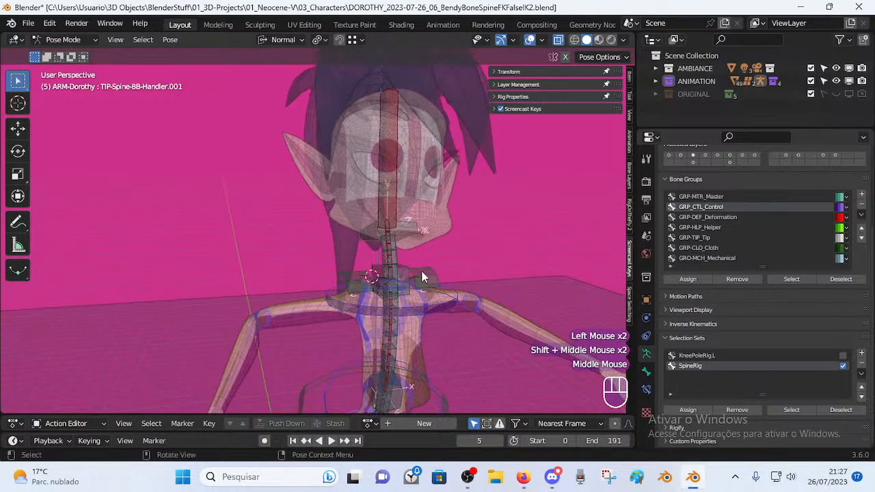
click(409, 235)
click(426, 308)
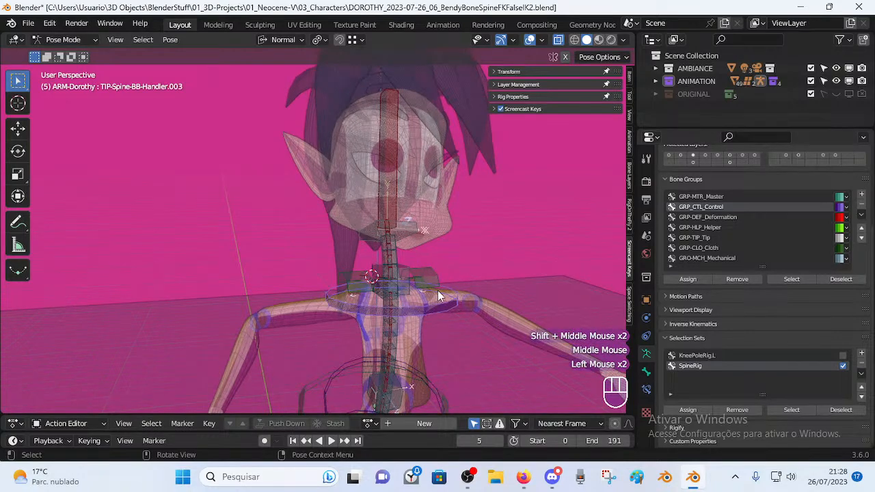
click(404, 222)
shift+middle_drag(404, 221, 382, 251)
scroll(393, 249, up, 1)
scroll(374, 287, down, 1)
scroll(374, 287, up, 1)
middle_drag(373, 292, 343, 294)
click(346, 313)
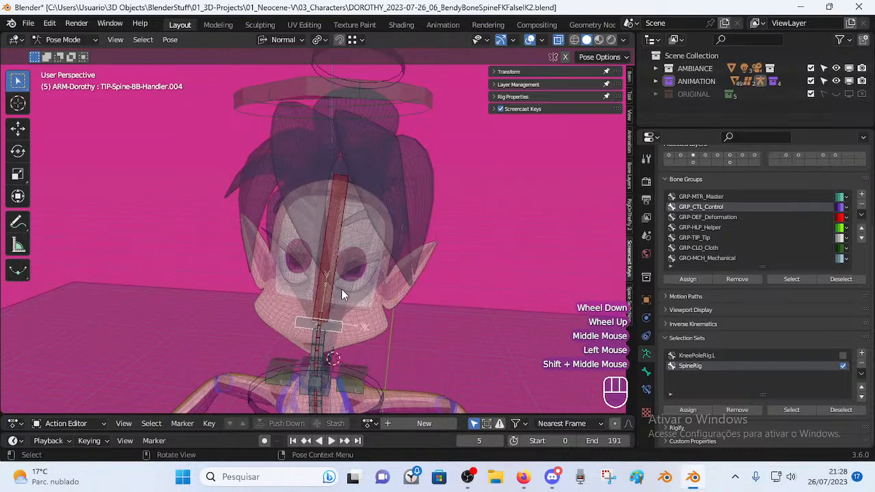
click(339, 327)
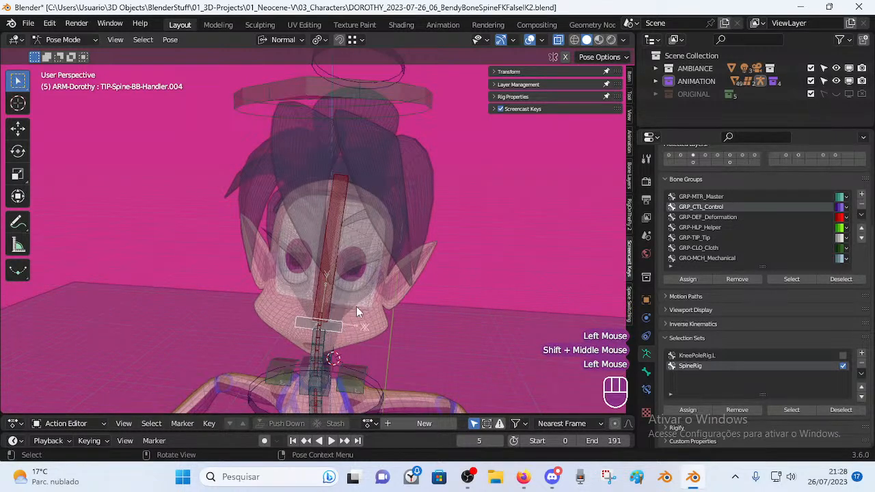
scroll(404, 114, down, 2)
Clear the rig's pose, then select MTR-Head with Handler.004 active and view its constraints.
key(a)
key(alt+q)
key(alt+q)
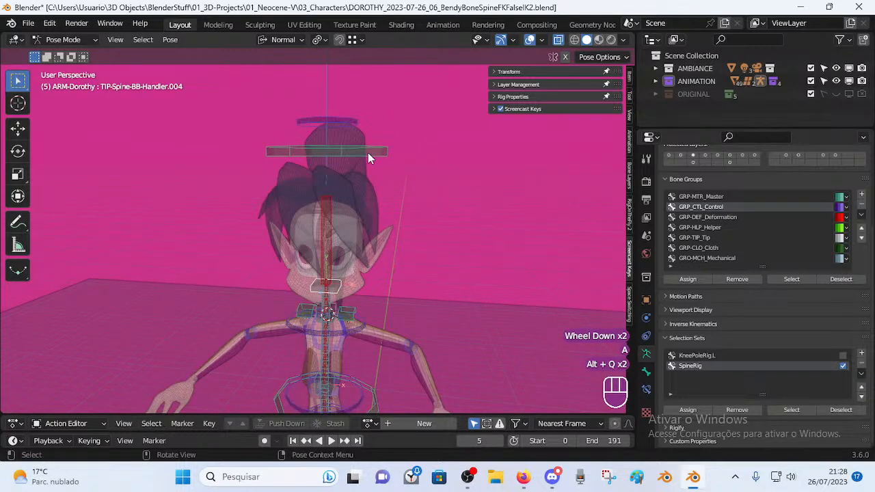
click(367, 153)
scroll(352, 290, up, 1)
shift+click(344, 297)
click(344, 270)
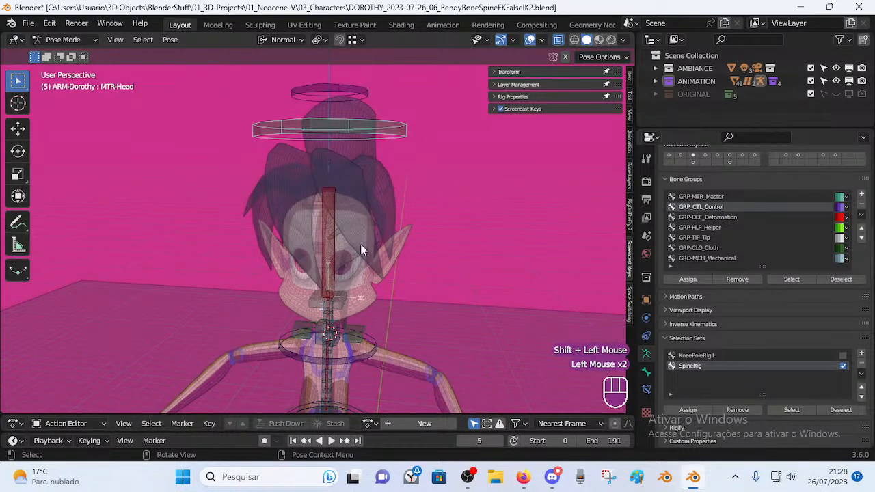
click(341, 299)
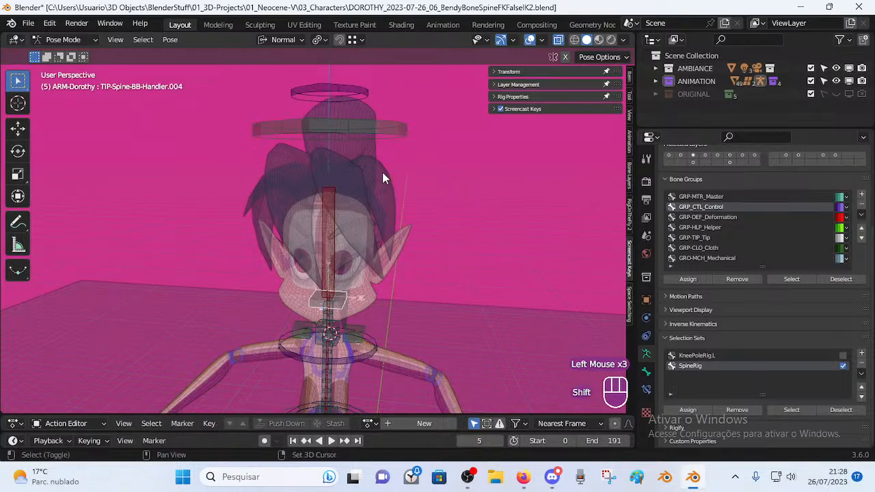
click(383, 127)
shift+click(349, 295)
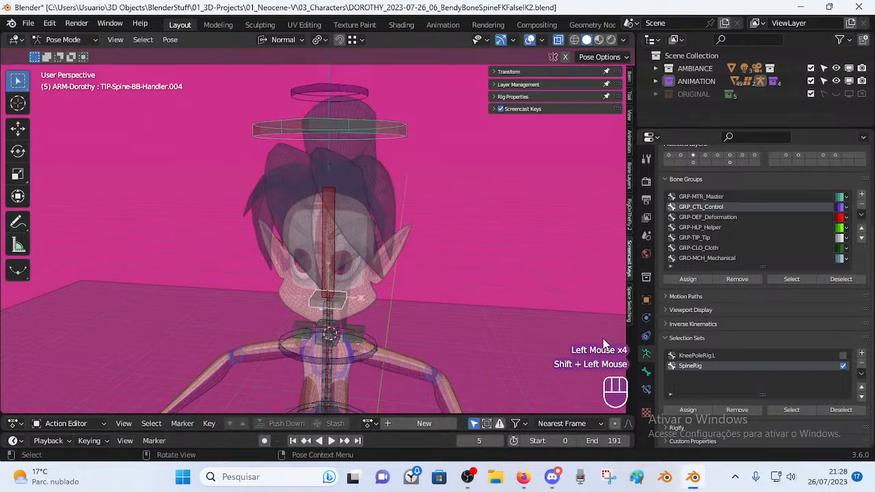
click(646, 389)
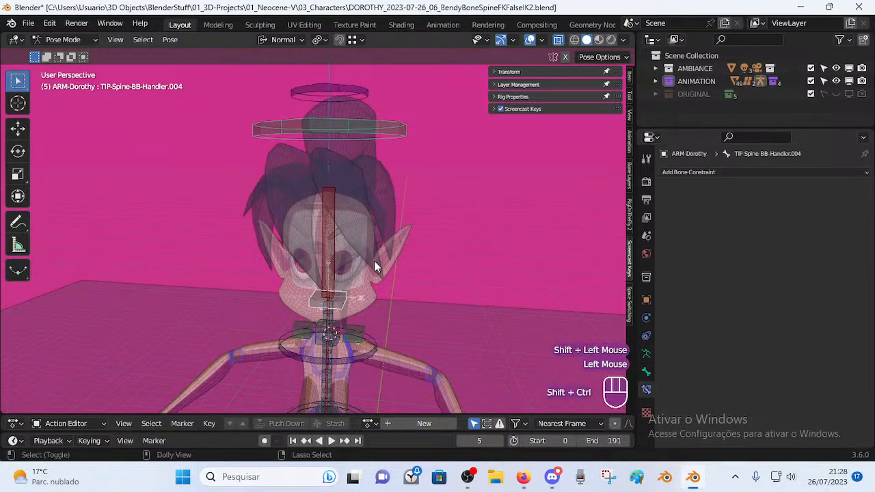
Add a Copy Transforms constraint to Handler.004 targeting MTR-Head, leaving Head/Tail at 0.
key(ctrl+shift+c)
click(173, 307)
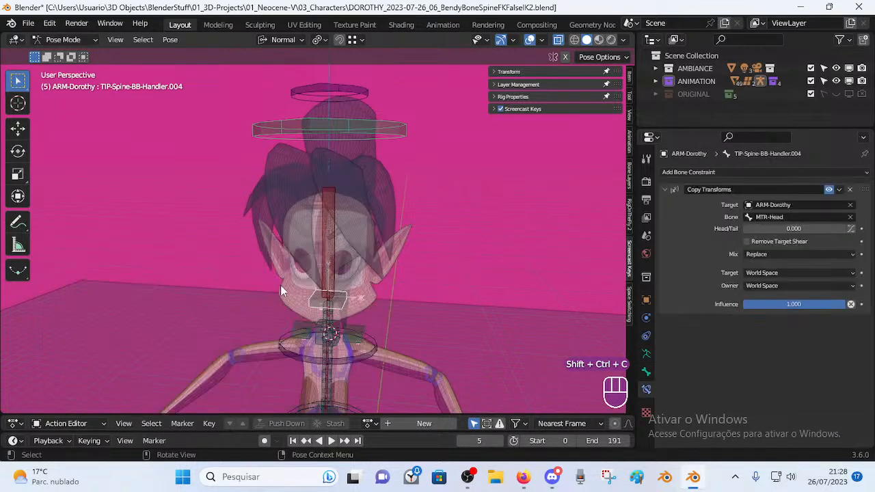
mouse_move(765, 231)
mouse_down()
mouse_move(862, 232)
mouse_move(762, 231)
mouse_up()
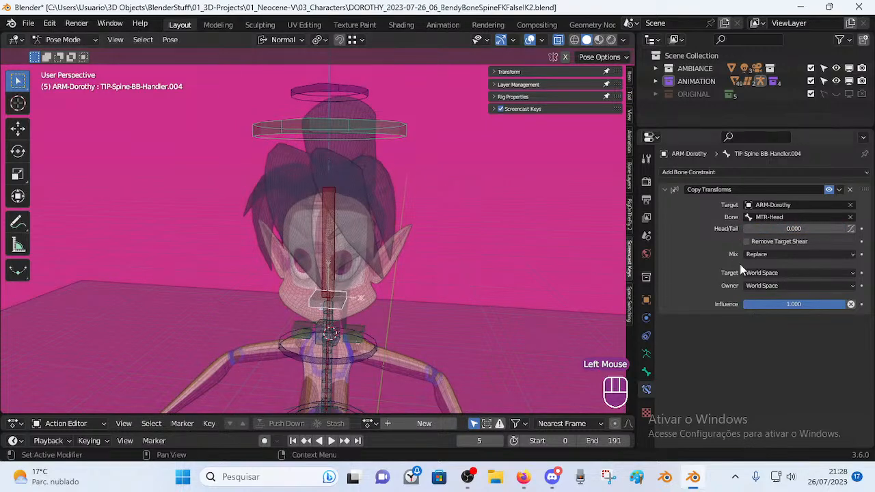
Rotate and move MTR-Head to test the constraint, then scale Handler.004's bendy-bone size.
click(384, 130)
key(r)
click(407, 137)
middle_drag(425, 147, 365, 166)
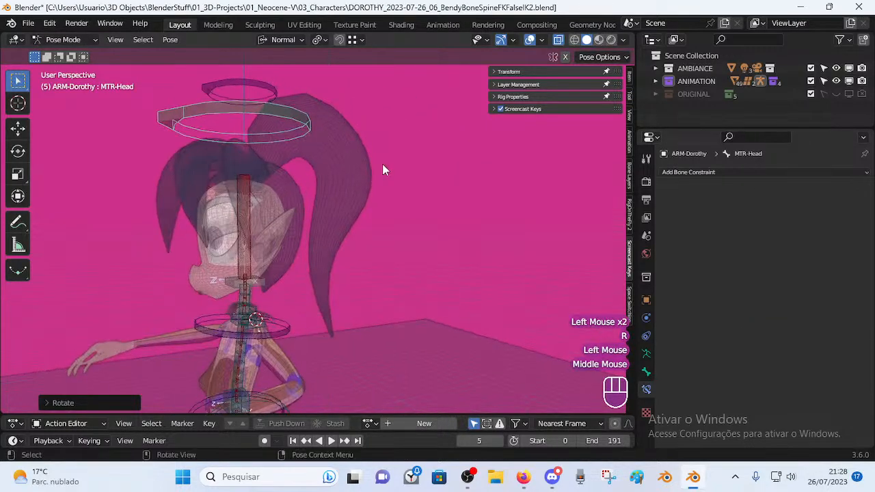
key(r)
click(435, 264)
middle_drag(374, 226, 347, 222)
key(g)
click(367, 216)
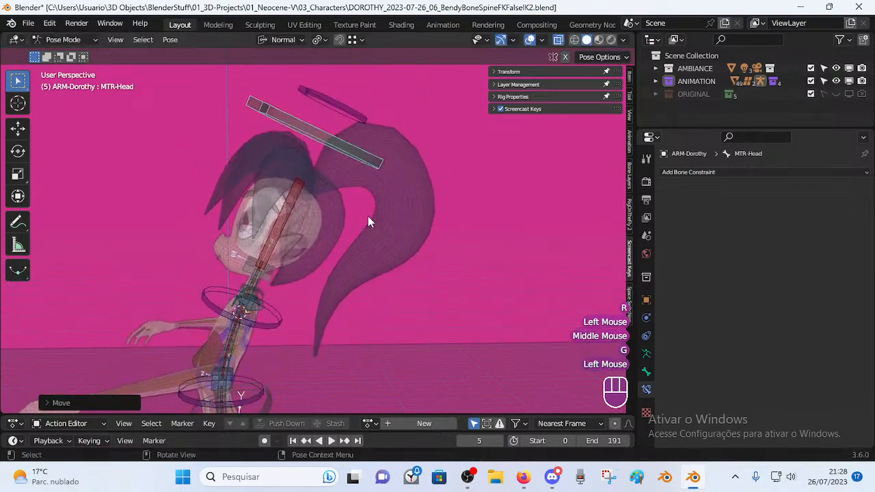
key(r)
middle_drag(328, 252, 357, 294)
click(335, 262)
key(ctrl+alt+s)
click(369, 275)
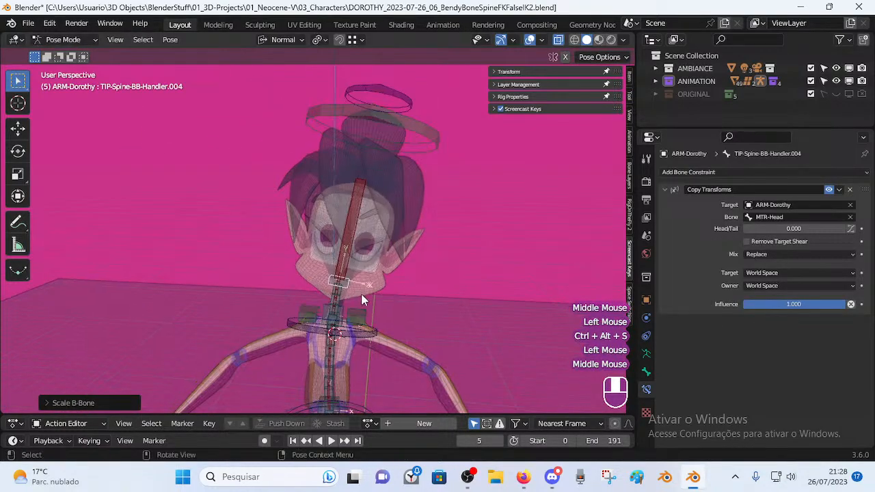
Clear the pose on all bones and test-rotate the neck handler without applying it.
scroll(369, 294, up, 2)
key(a)
scroll(396, 267, down, 3)
key(a)
key(alt+q)
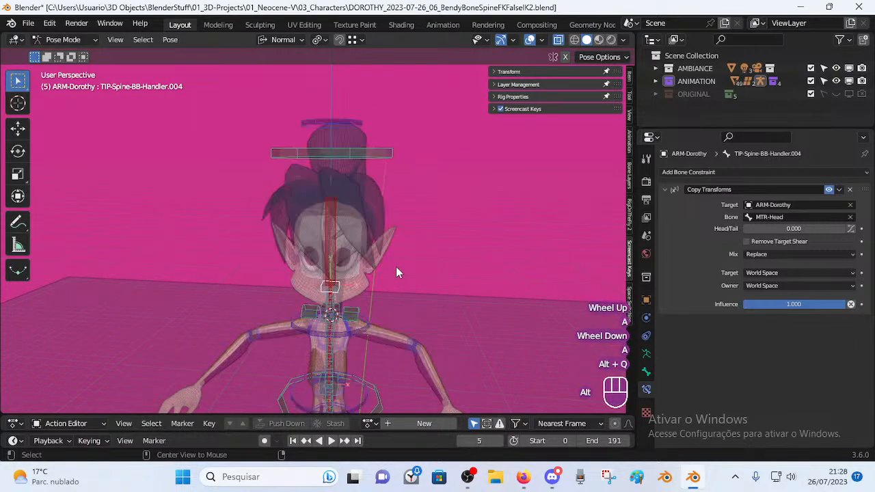
click(337, 288)
key(r)
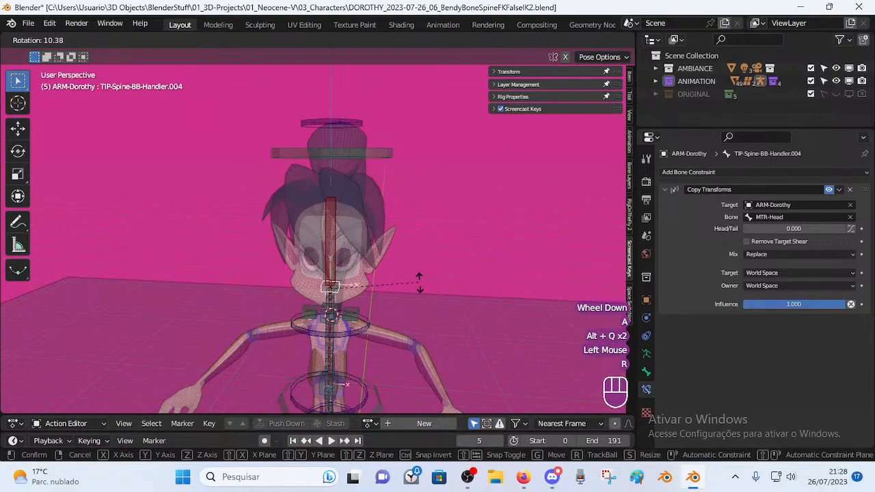
key(Escape)
Centre the view on the neck, reselect the neck handler, then select ring TIP-Spine-BB-Handler.003.
scroll(399, 324, up, 1)
shift+scroll(399, 324, down, 1)
shift+scroll(400, 325, up, 1)
shift+middle_drag(399, 324, 354, 255)
scroll(377, 225, up, 4)
scroll(350, 202, down, 3)
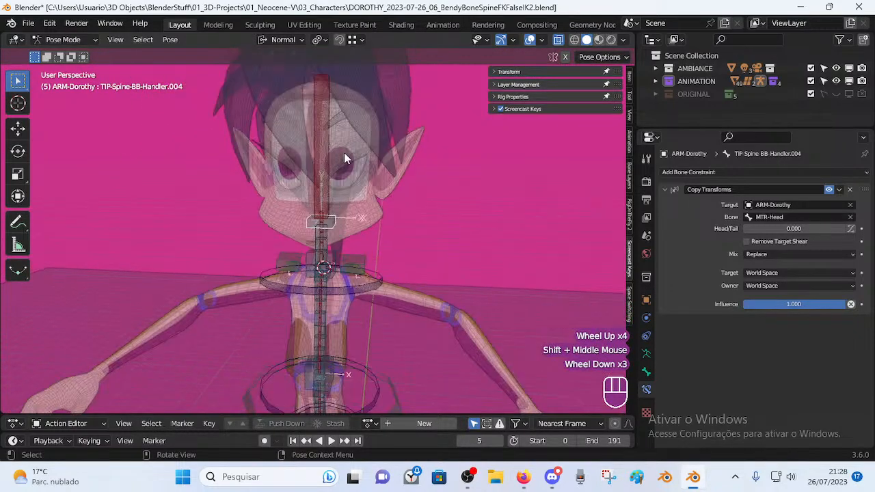
shift+middle_drag(335, 163, 351, 217)
shift+middle_drag(335, 295, 253, 152)
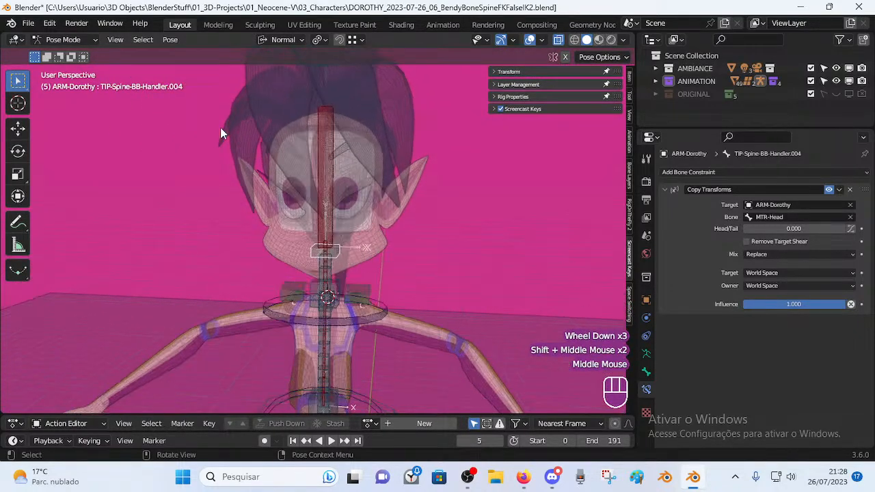
scroll(326, 253, up, 2)
shift+middle_drag(326, 254, 344, 243)
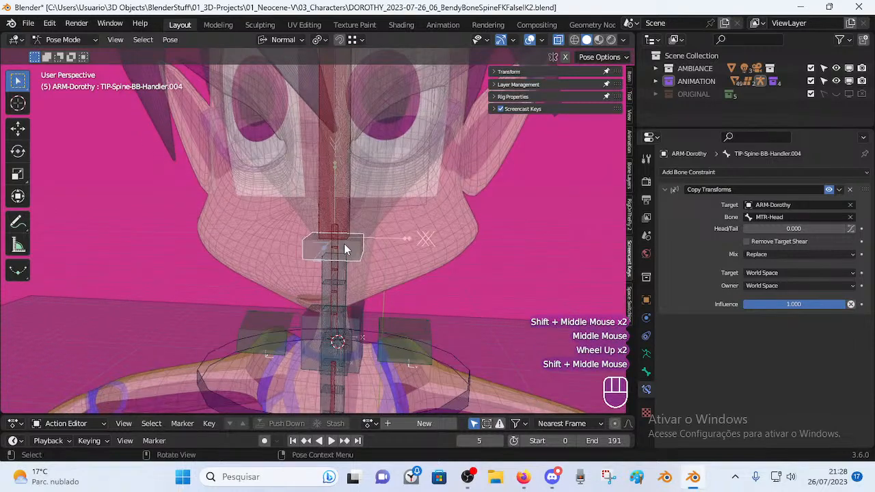
click(353, 250)
shift+middle_drag(371, 332, 365, 292)
middle_click(364, 292)
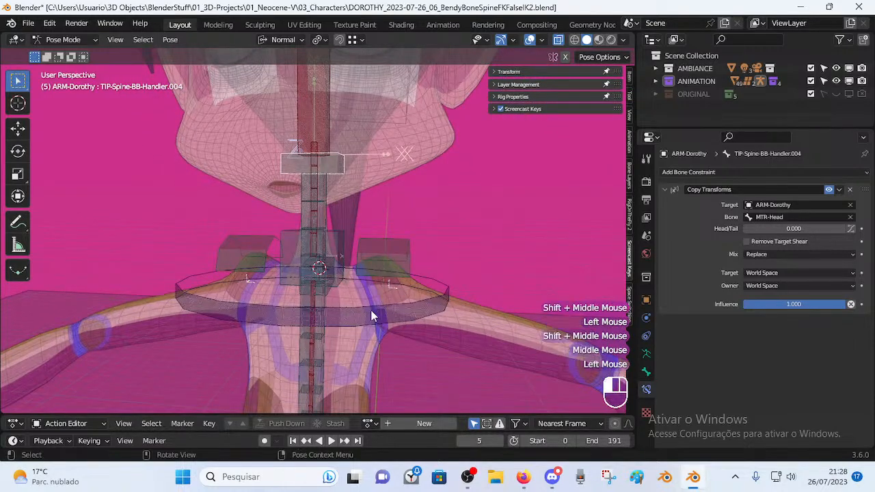
click(372, 311)
Select the TIP-Spine-BB-Handler.002 ring at the hips and glance at the layer management settings.
scroll(348, 268, down, 1)
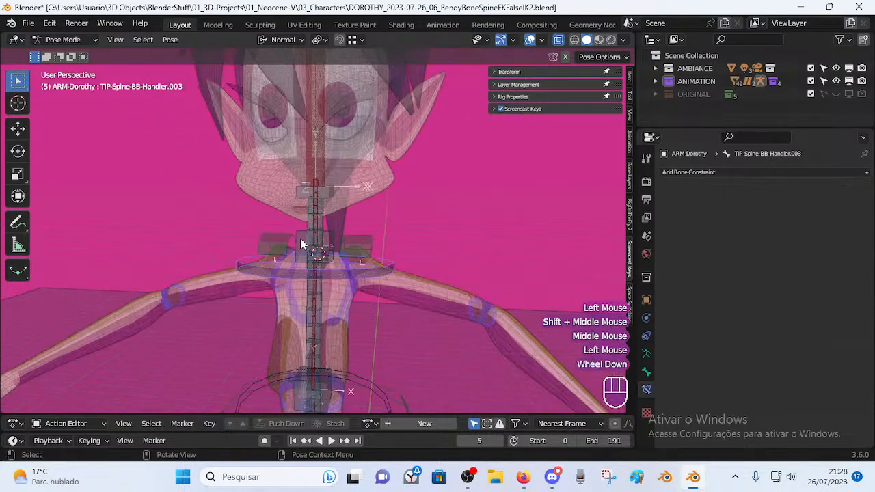
scroll(347, 291, down, 2)
shift+middle_drag(348, 291, 342, 283)
click(345, 291)
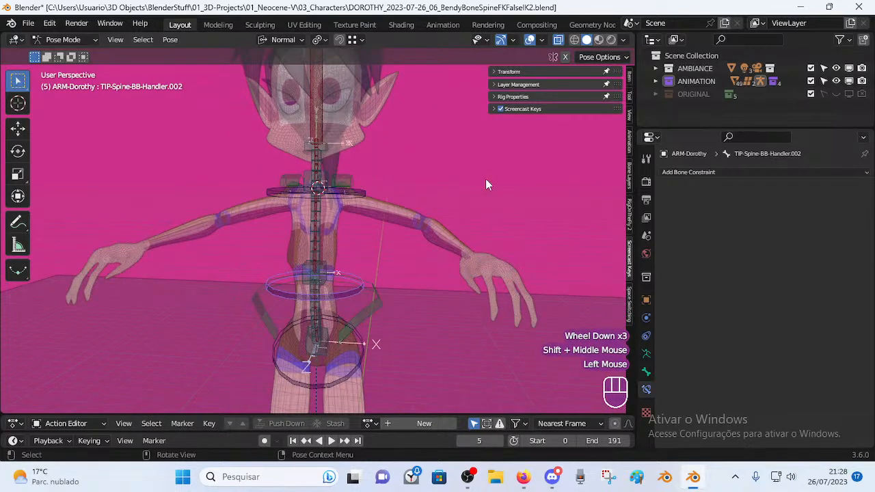
click(493, 85)
click(493, 84)
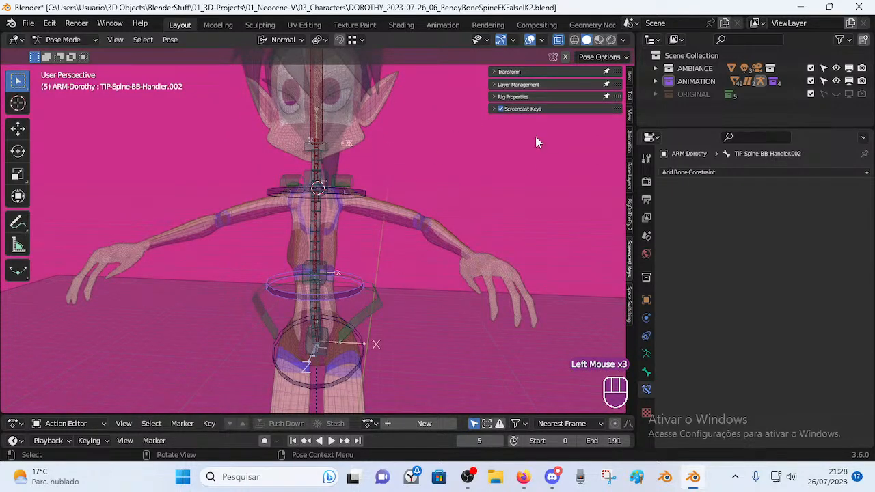
Reframe the character from the front and save the rig file with Ctrl+S.
middle_drag(406, 259, 382, 309)
scroll(432, 257, down, 2)
scroll(338, 292, up, 2)
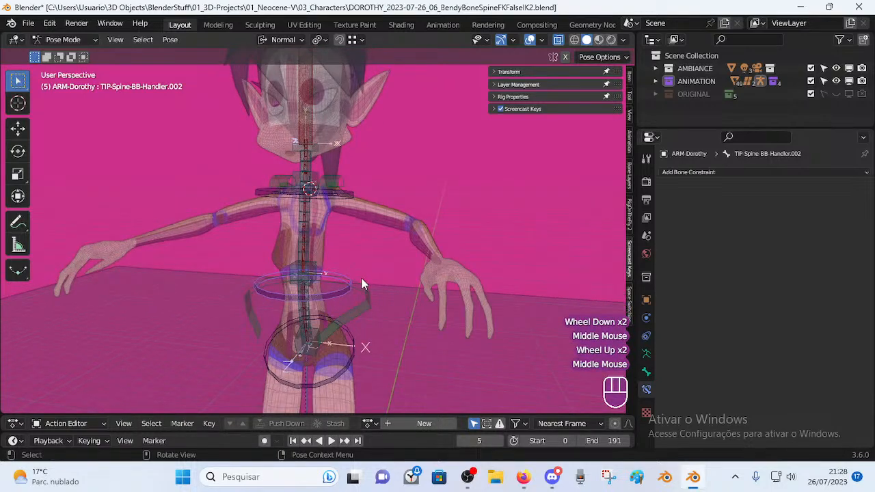
shift+middle_drag(374, 242, 384, 274)
scroll(369, 268, down, 1)
scroll(384, 275, up, 2)
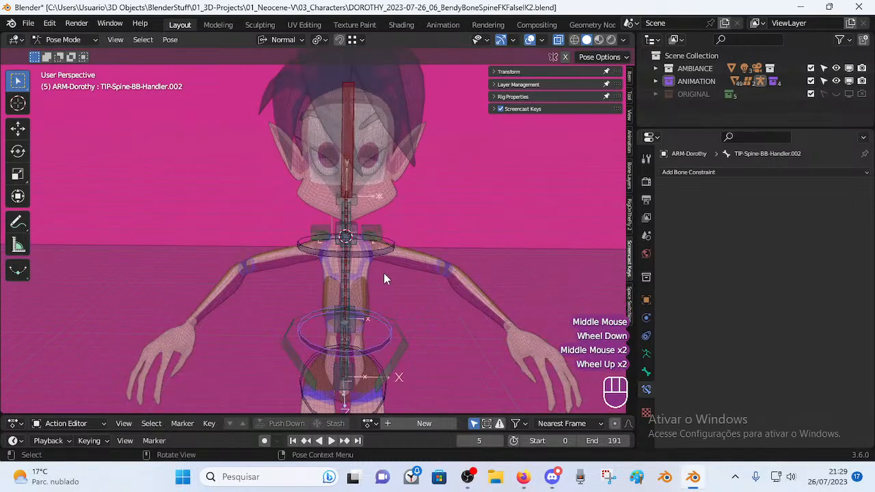
key(ctrl+s)
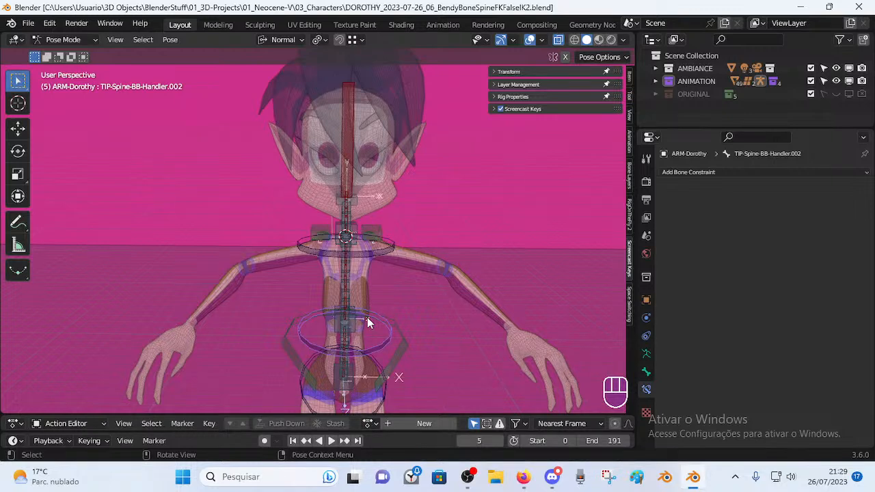
click(390, 336)
middle_drag(391, 335, 393, 267)
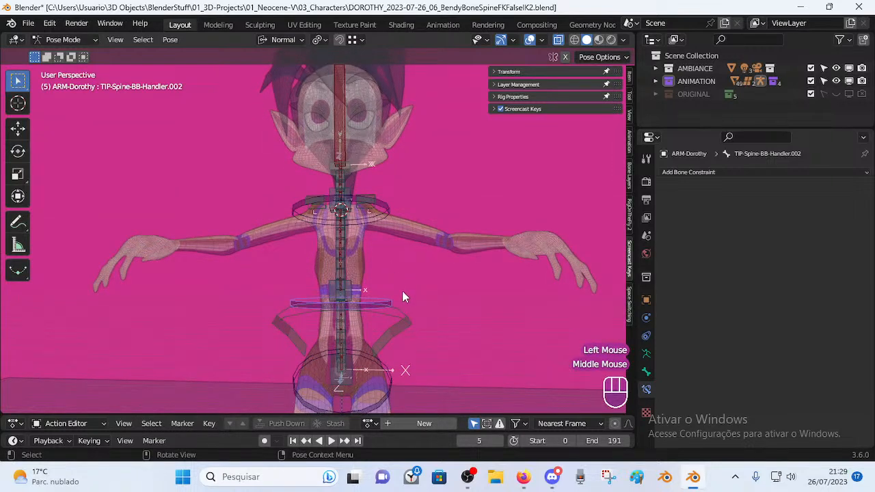
Cancel the spine handler move, then rotate and reposition the MTR-Head ring above the head.
key(g)
key(Escape)
shift+middle_drag(401, 215, 405, 239)
scroll(405, 239, down, 2)
click(367, 174)
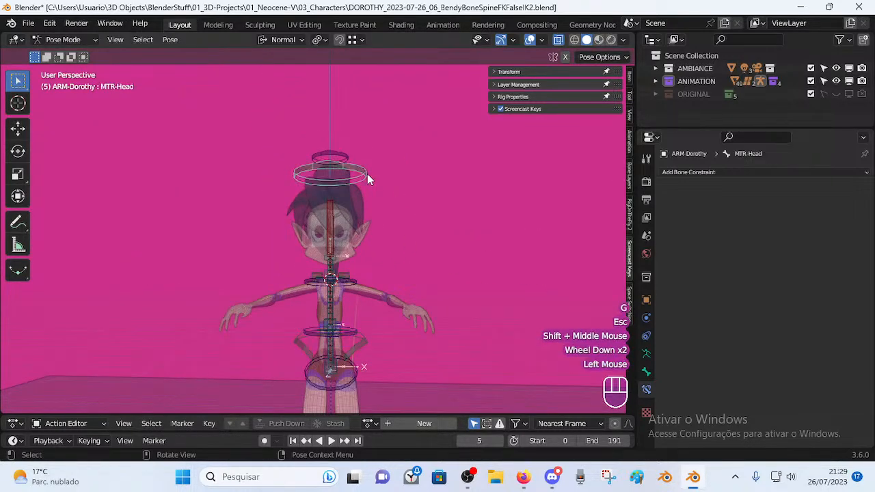
key(r)
click(410, 167)
key(g)
click(435, 137)
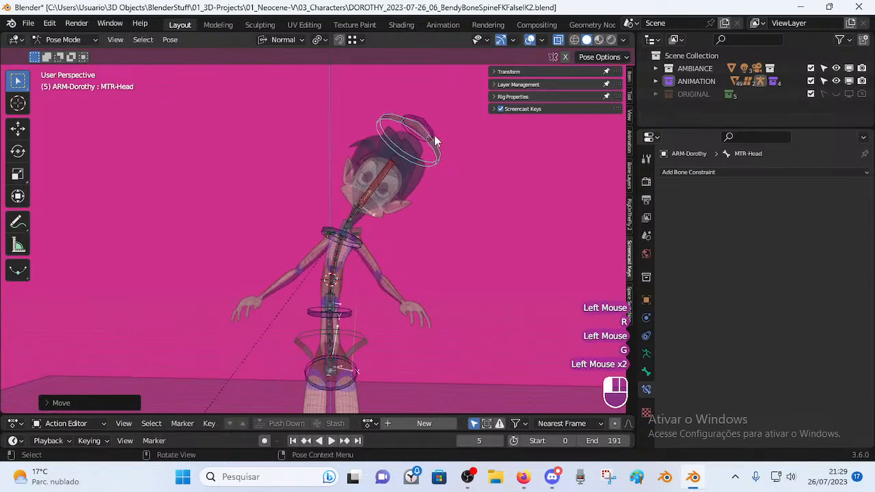
Rotate CTL-Head freely, then move and rotate MTR-Head to watch the spine follow.
click(436, 132)
key(r)
key(r)
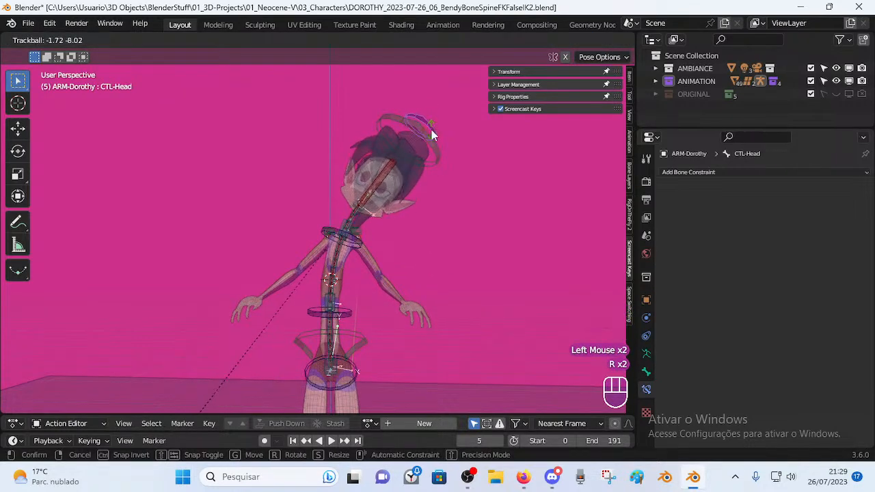
click(403, 188)
middle_drag(389, 231, 402, 194)
click(423, 144)
key(g)
click(427, 182)
key(r)
click(417, 290)
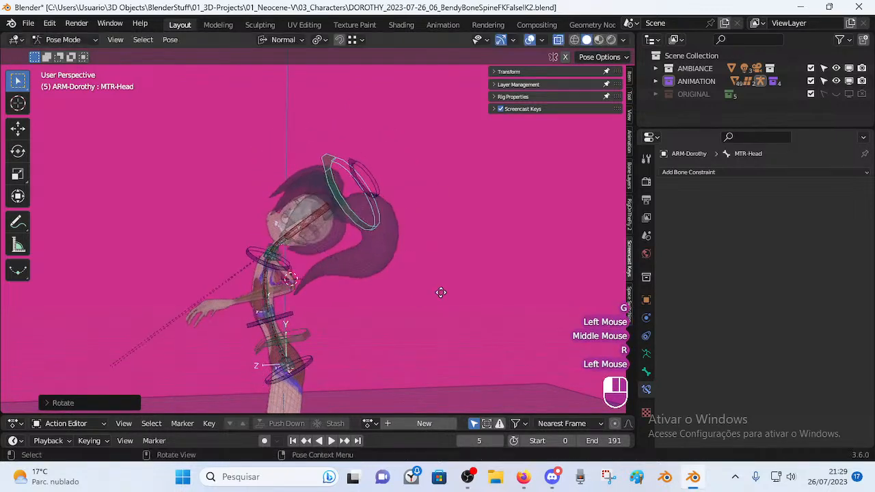
key(g)
click(485, 311)
Rotate and move the neck handler TIP-Spine-BB-Handler.003.
click(336, 277)
scroll(364, 309, up, 2)
shift+middle_drag(364, 317, 386, 292)
key(r)
click(395, 300)
key(g)
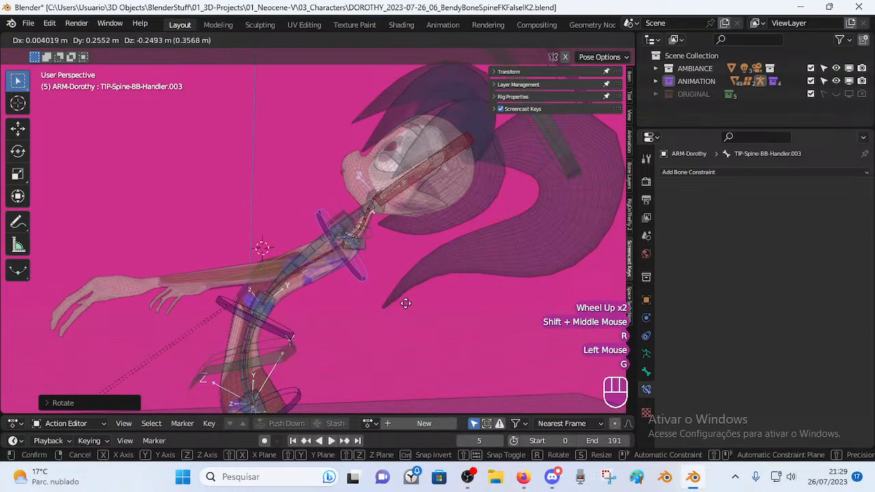
click(391, 297)
Rotate and move the neck handler again, checking the curve from front and side angles.
middle_drag(376, 294, 401, 313)
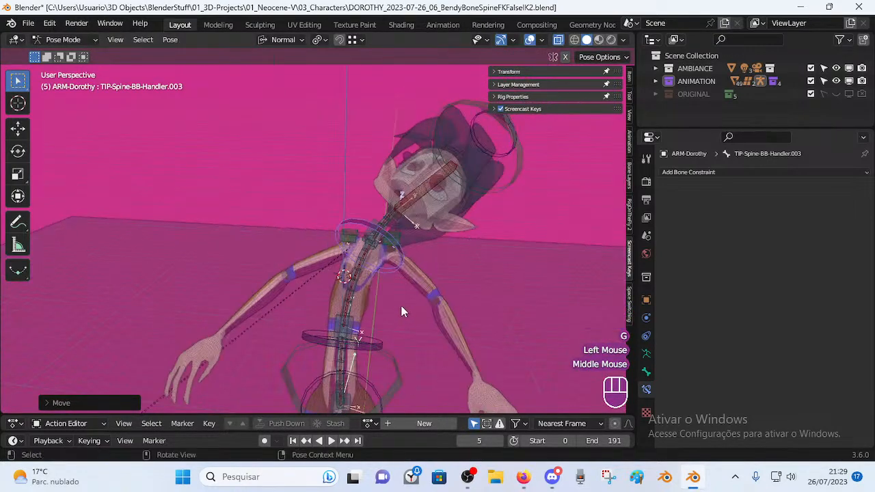
key(r)
click(400, 304)
key(g)
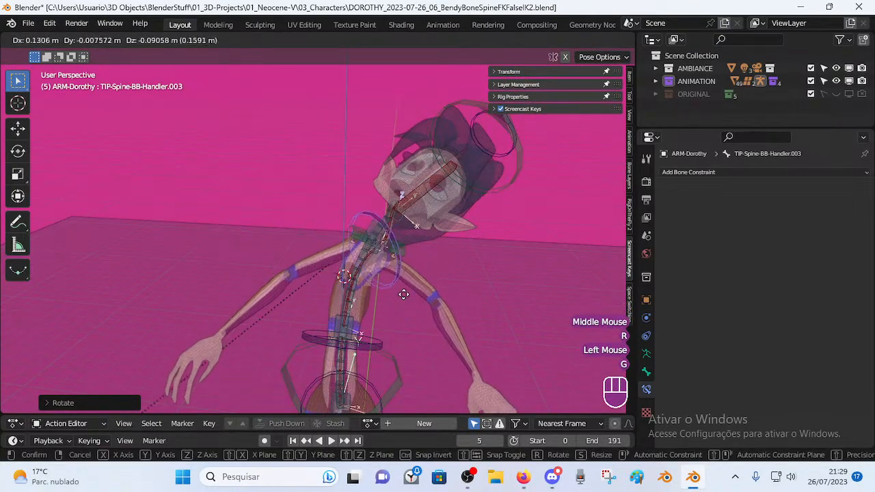
click(410, 298)
middle_drag(432, 294, 410, 273)
key(r)
click(344, 321)
Move the waist handler TIP-Spine-BB-Handler.002 in three successive nudges.
click(343, 346)
middle_drag(343, 346, 366, 332)
key(g)
click(375, 309)
key(g)
click(369, 307)
key(g)
click(417, 335)
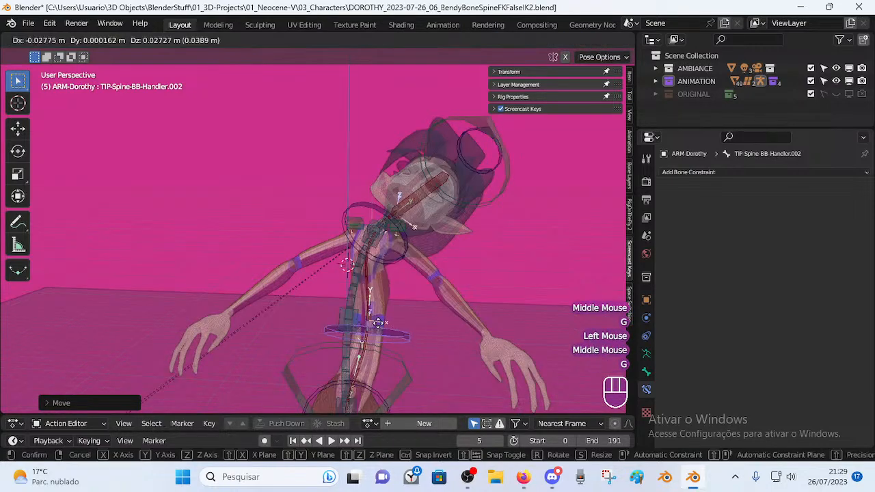
Inspect MCH-Spine.003's Copy Transforms constraint, then rotate and move the neck handler.
click(383, 263)
middle_drag(388, 264, 384, 266)
scroll(403, 261, up, 2)
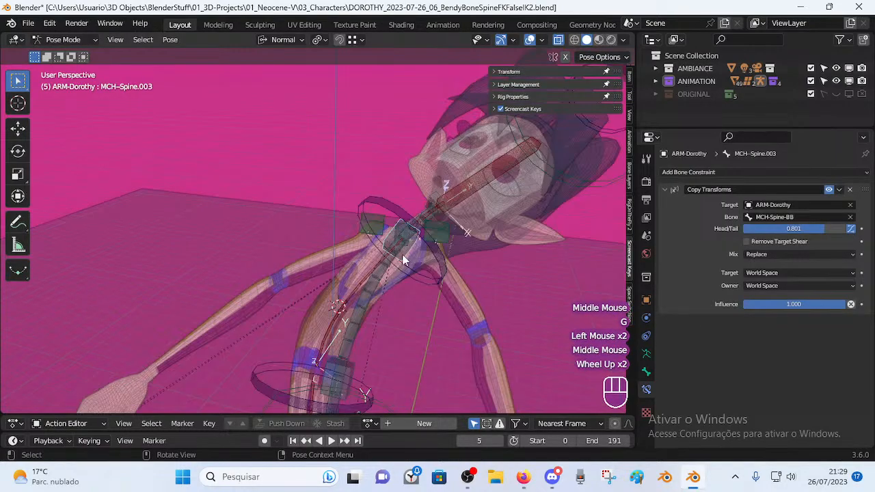
click(433, 262)
key(r)
click(419, 300)
key(g)
click(406, 334)
shift+middle_drag(406, 334, 356, 321)
Move the waist handler twice to bend the spine and rotate hip handler TIP-Spine-BB-Handler.001.
click(363, 325)
key(g)
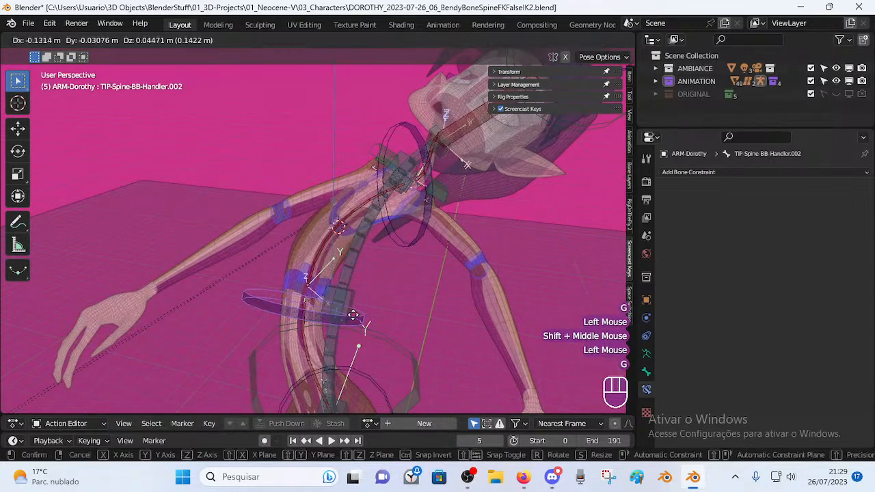
click(351, 314)
scroll(352, 313, down, 1)
key(g)
click(382, 352)
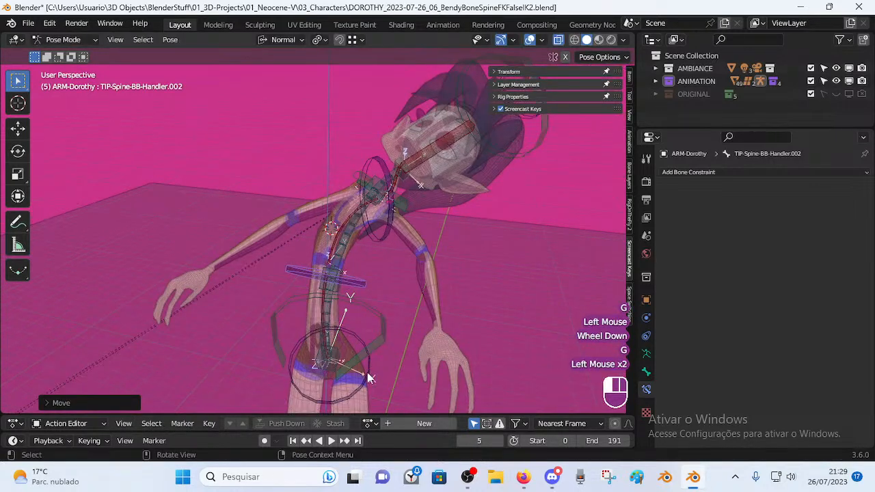
key(r)
click(350, 378)
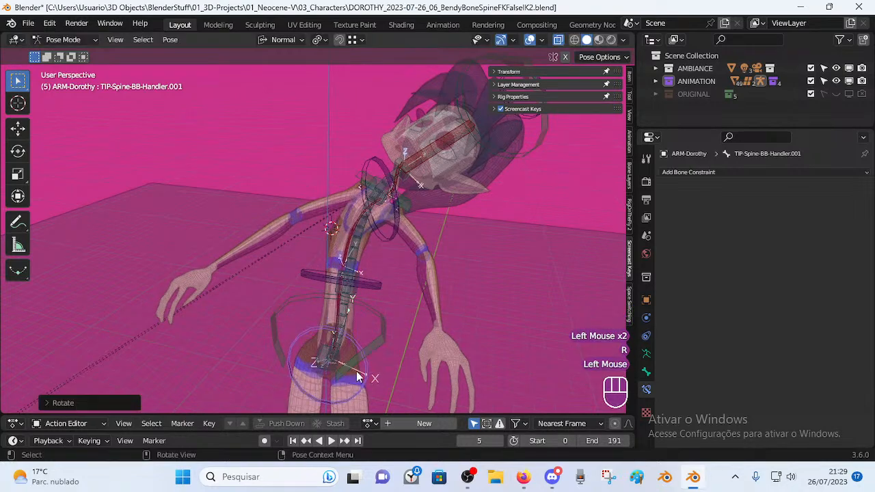
Move the MTR-Head control twice and rotate it, with the whole character framed.
scroll(402, 275, down, 1)
shift+middle_drag(402, 275, 385, 253)
click(427, 175)
key(g)
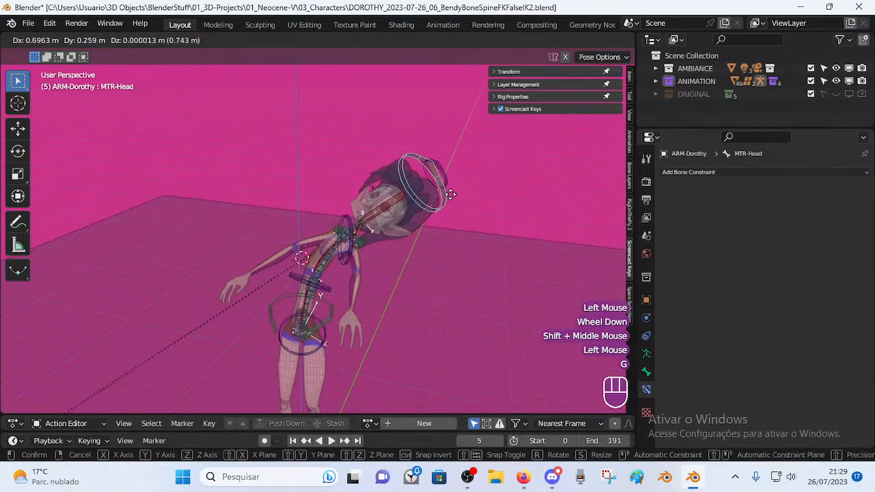
click(444, 217)
key(g)
click(464, 239)
key(r)
click(471, 201)
Move the head and a spine handler, then clear the handler's location with Alt+G.
key(g)
click(429, 198)
scroll(383, 273, up, 2)
scroll(347, 328, down, 1)
key(g)
click(333, 325)
key(g)
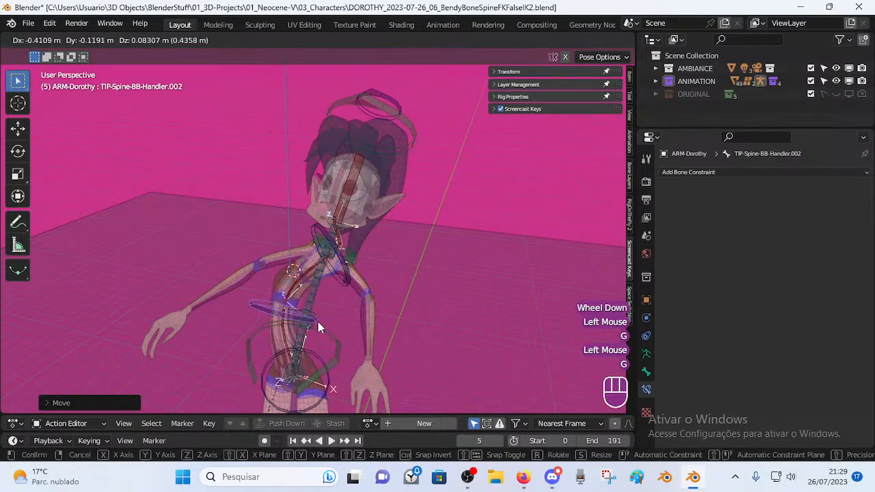
click(318, 321)
key(alt+g)
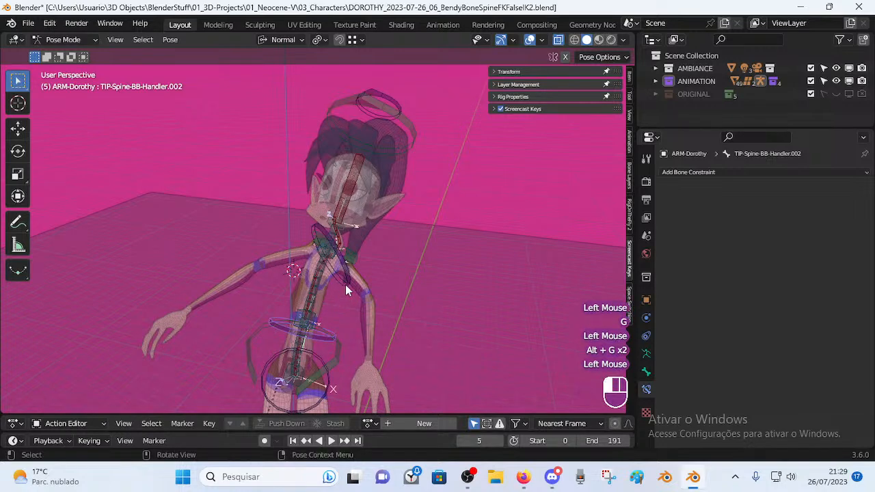
key(alt+g)
key(alt+g)
Select all bones and reset the pose, then rotate the MTR-Head control.
key(a)
key(alt+q)
key(alt+q)
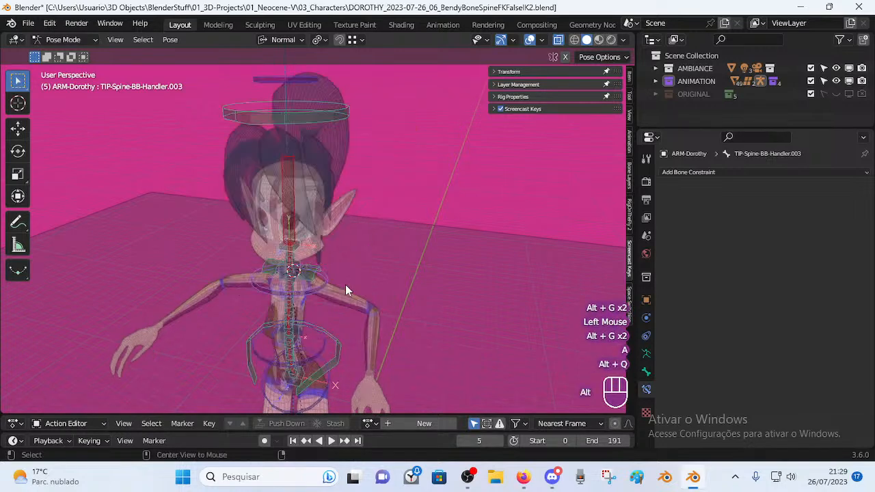
click(343, 163)
scroll(332, 197, down, 2)
key(r)
click(412, 235)
Repeatedly rotate and move MTR-Head from a side view to test the spine response.
middle_drag(412, 235, 383, 226)
key(r)
click(367, 219)
key(g)
click(382, 235)
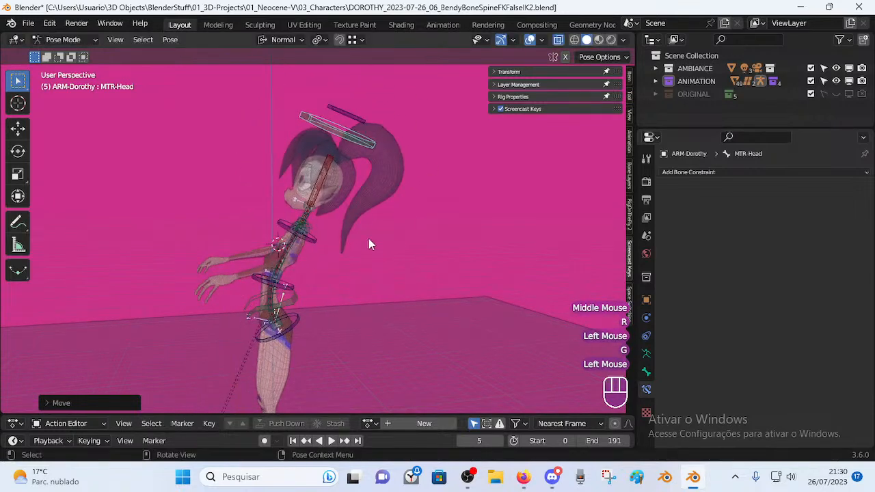
scroll(393, 216, down, 1)
key(r)
click(410, 228)
key(g)
click(239, 261)
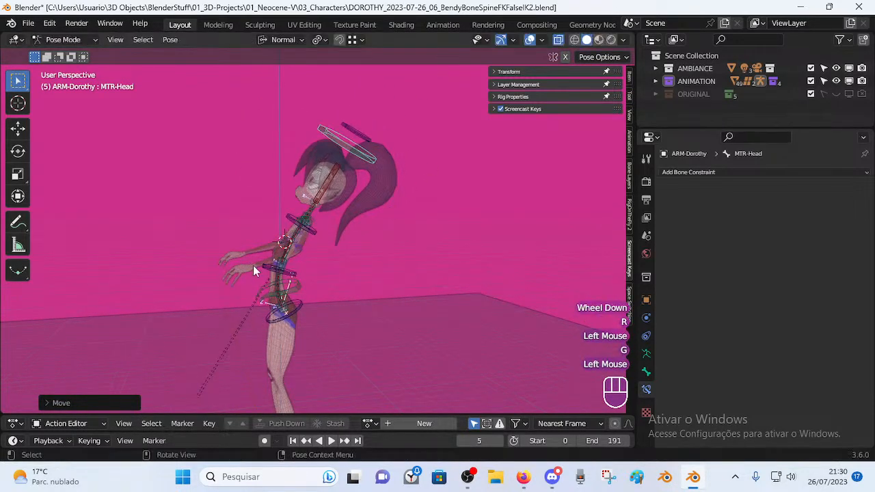
middle_drag(240, 266, 303, 328)
Inspect MCH-Spine.011 and a constrained spine bone, then select the neck handler.
click(310, 292)
click(312, 272)
click(332, 248)
middle_drag(331, 248, 341, 184)
key(alt+q)
key(alt+q)
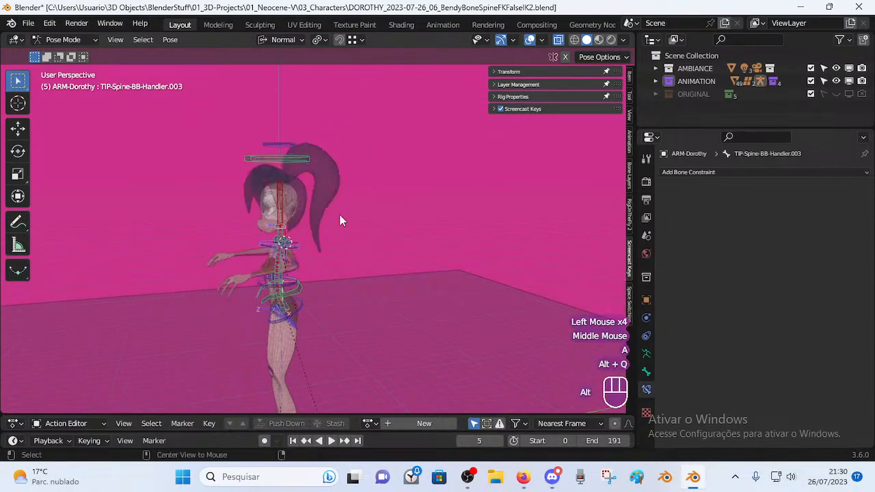
scroll(309, 255, up, 2)
click(282, 263)
middle_drag(281, 263, 283, 248)
Nudge the neck handler twice, then move the waist handler TIP-Spine-BB-Handler.002 twice.
key(g)
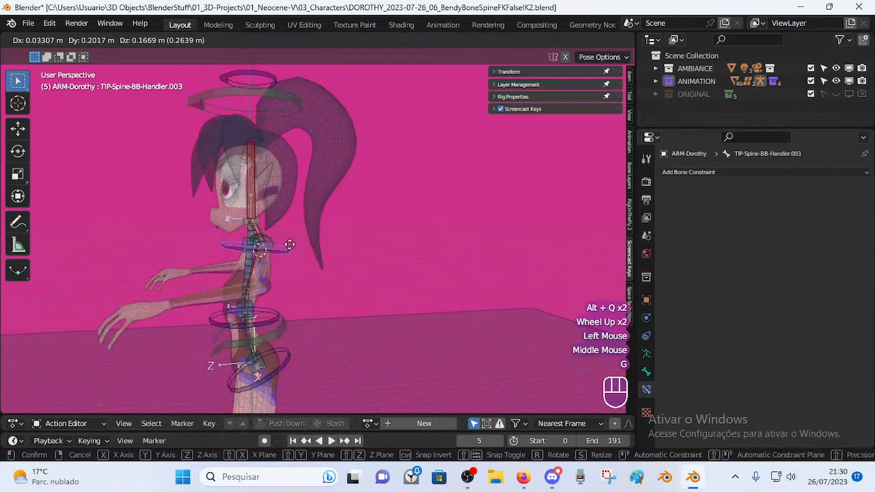
click(277, 253)
key(g)
click(279, 253)
middle_drag(279, 252, 234, 300)
click(293, 333)
key(g)
click(230, 283)
key(g)
click(249, 281)
Shift the hip handler slightly up-left and reselect the MTR-Head ring.
click(281, 360)
key(g)
click(277, 354)
click(296, 99)
middle_drag(294, 103, 284, 123)
Select the CTL-Head control and give it a couple of trial free rotations.
key(r)
key(Escape)
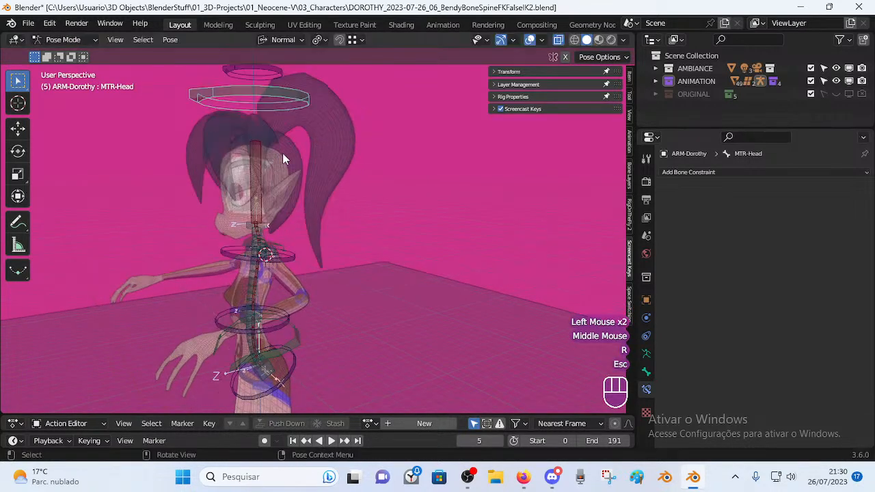
middle_drag(314, 201, 316, 247)
click(296, 103)
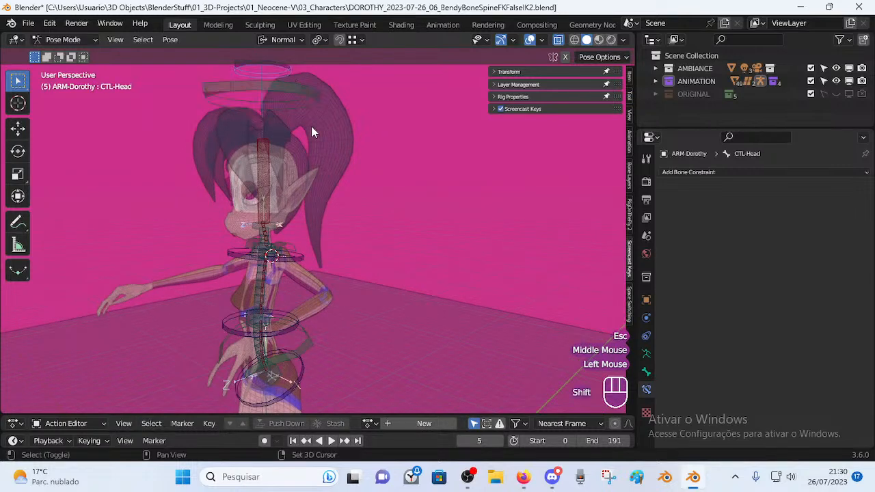
shift+middle_drag(297, 119, 310, 121)
key(r)
key(r)
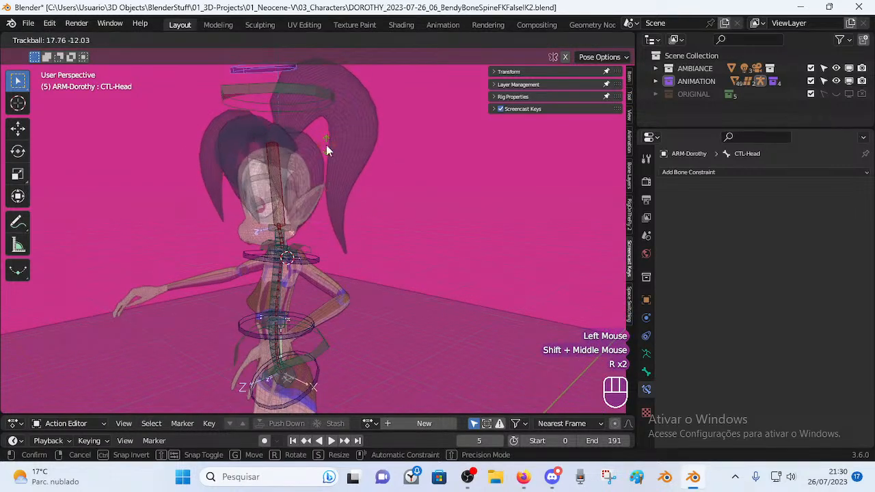
click(328, 143)
key(r)
click(325, 136)
Try rotating the head around the X, Z and Y axes, cancelling each attempt.
key(r)
key(r)
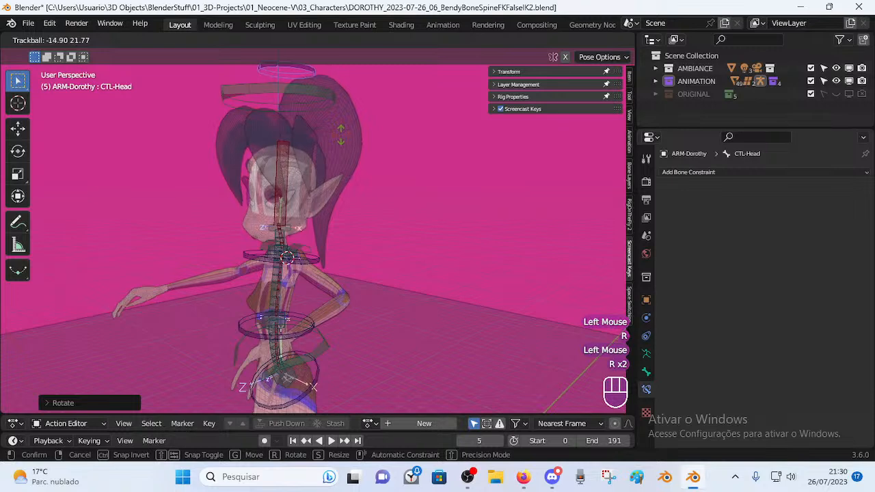
key(x)
key(x)
key(x)
key(x)
key(Escape)
middle_drag(311, 144, 301, 159)
key(r)
key(x)
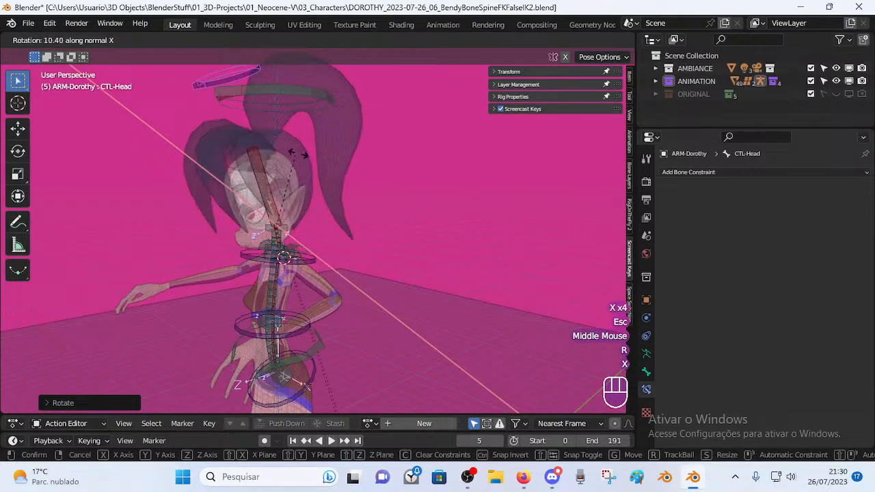
key(z)
key(y)
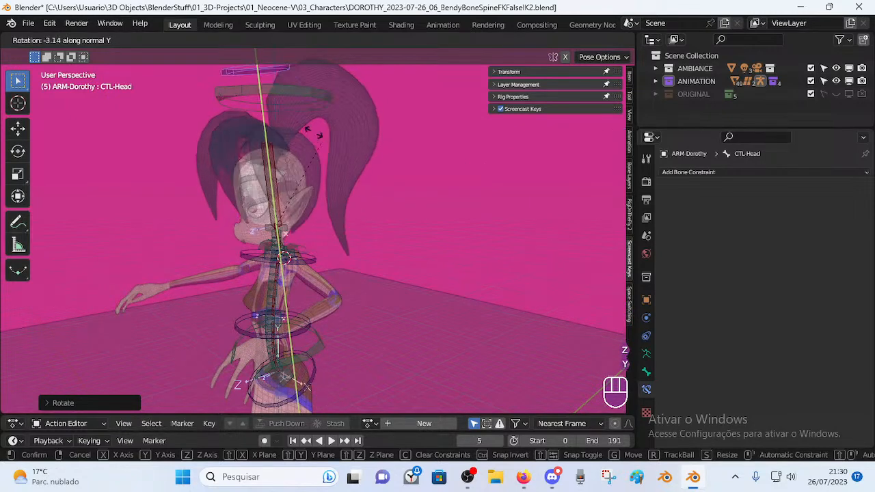
key(Escape)
middle_drag(328, 171, 370, 206)
Trackball-rotate the head, then clear all pose rotations so Dorothy's head is upright again.
key(r)
key(r)
click(371, 183)
key(a)
key(alt+q)
key(alt+q)
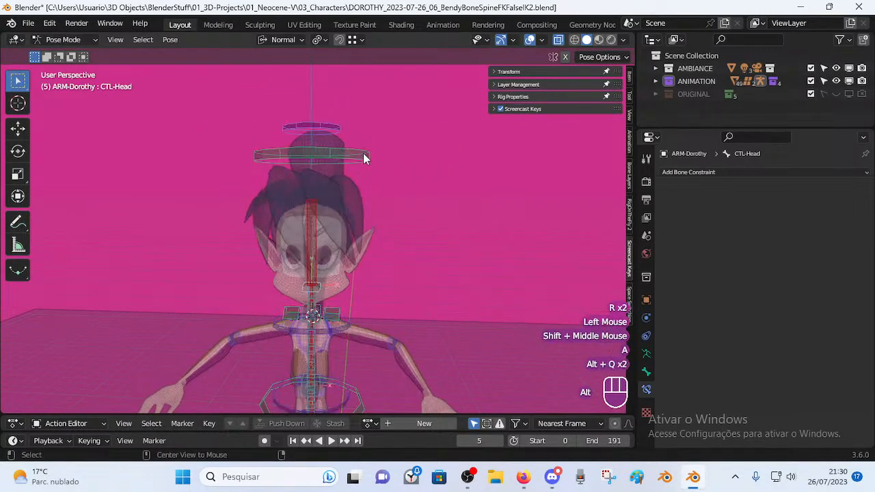
click(333, 119)
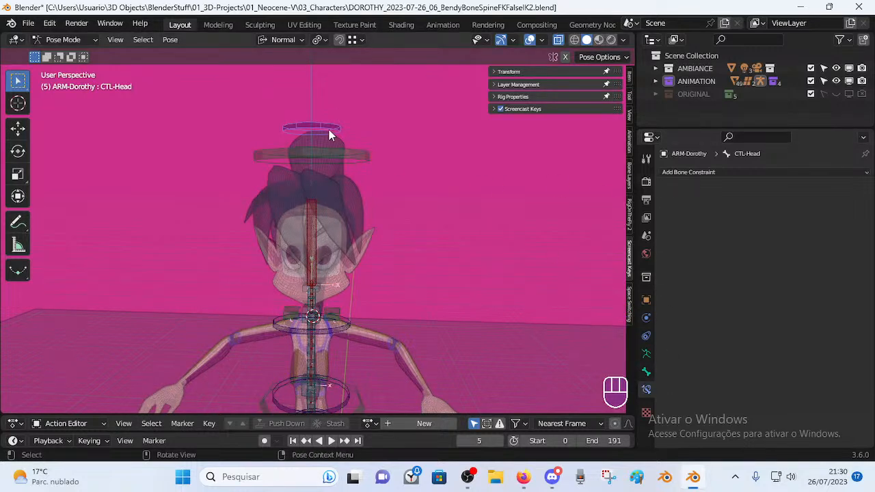
Add Copy Rotation and Track To bone constraints to CTL-Head, collapsing each panel.
click(685, 173)
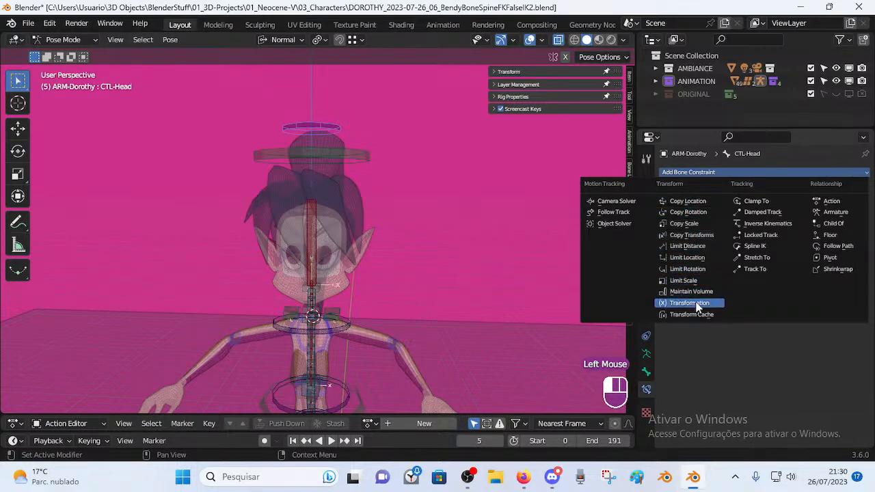
click(702, 212)
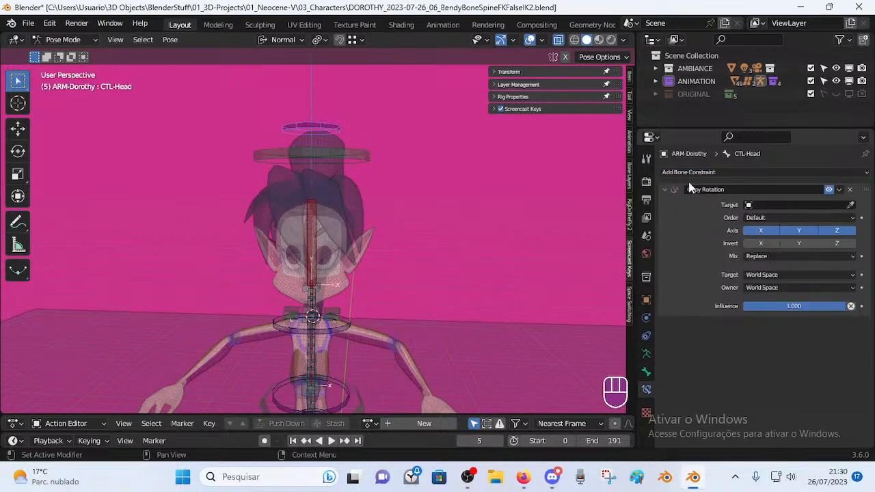
click(676, 179)
click(677, 174)
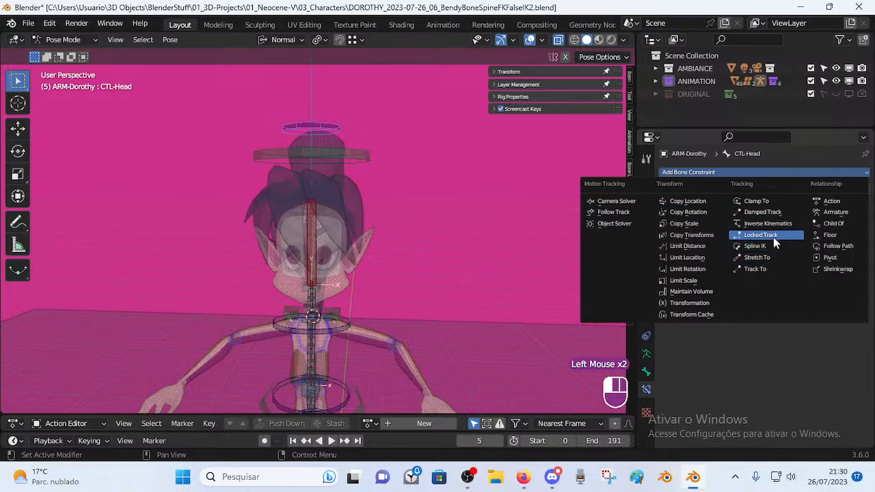
click(769, 271)
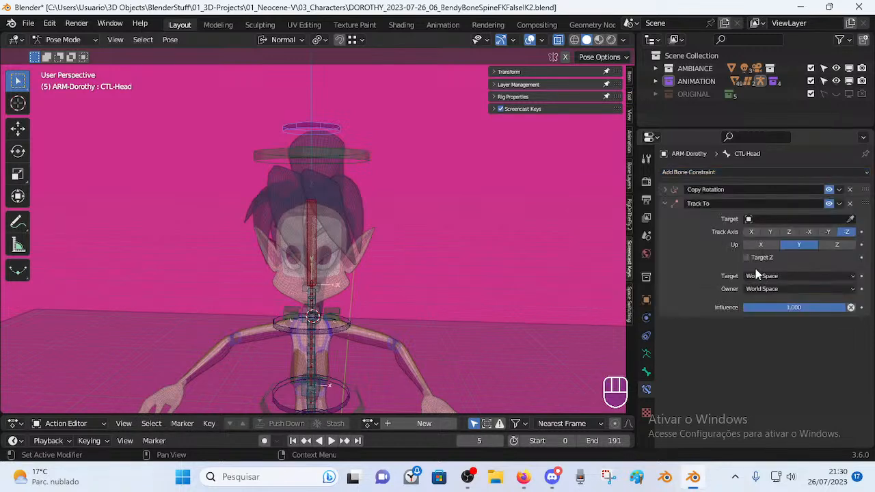
click(667, 203)
Switch off the Track To constraint and expand the bone layer list.
scroll(428, 192, down, 4)
middle_drag(380, 211, 229, 224)
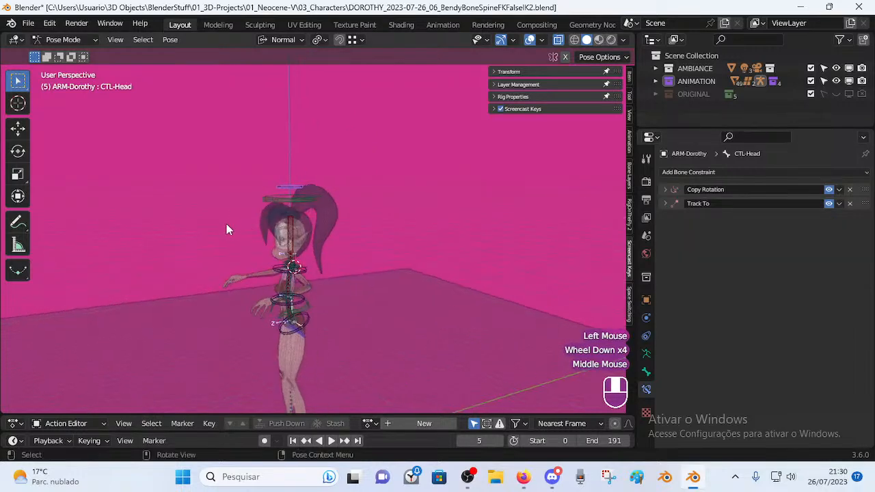
scroll(303, 229, up, 2)
click(828, 202)
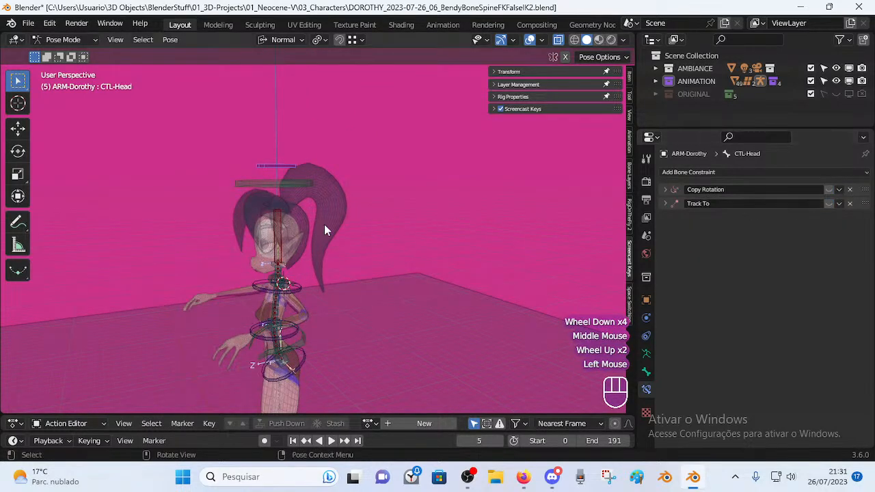
scroll(164, 216, down, 3)
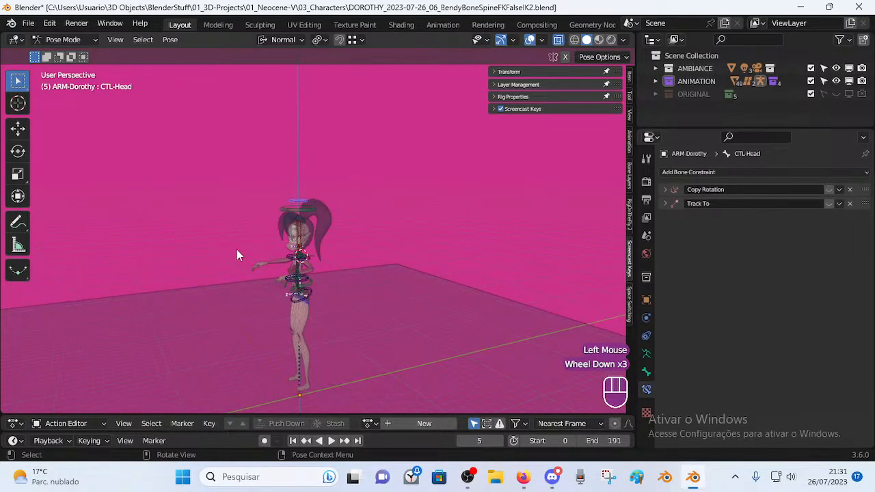
mouse_move(223, 248)
middle_down()
mouse_move(180, 246)
mouse_move(228, 244)
middle_up()
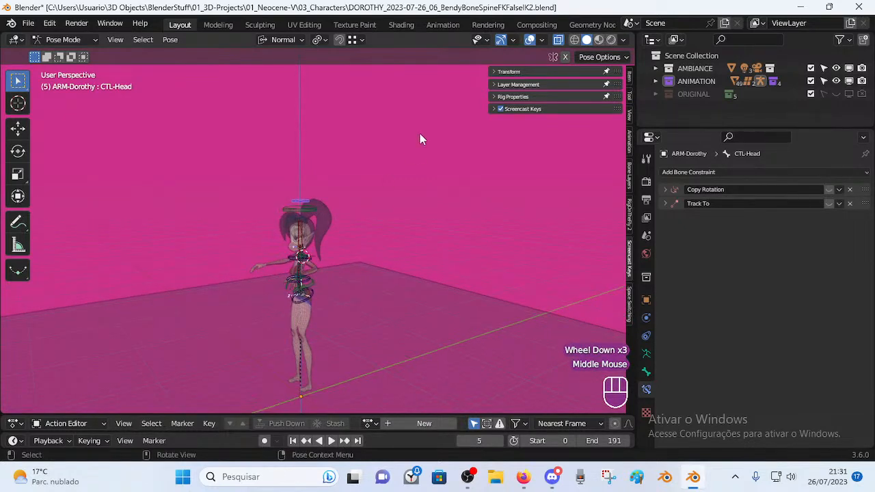
click(501, 85)
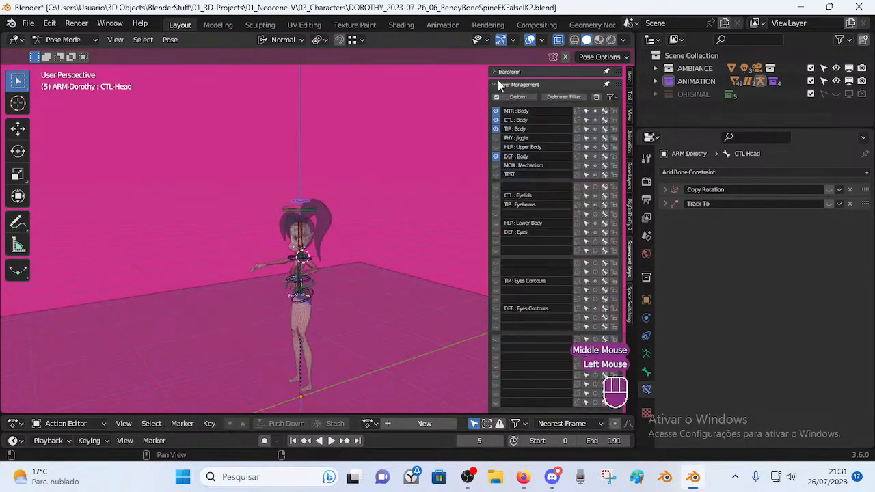
Briefly show the MCH : Mechanism bone layer, then hide it again.
click(496, 165)
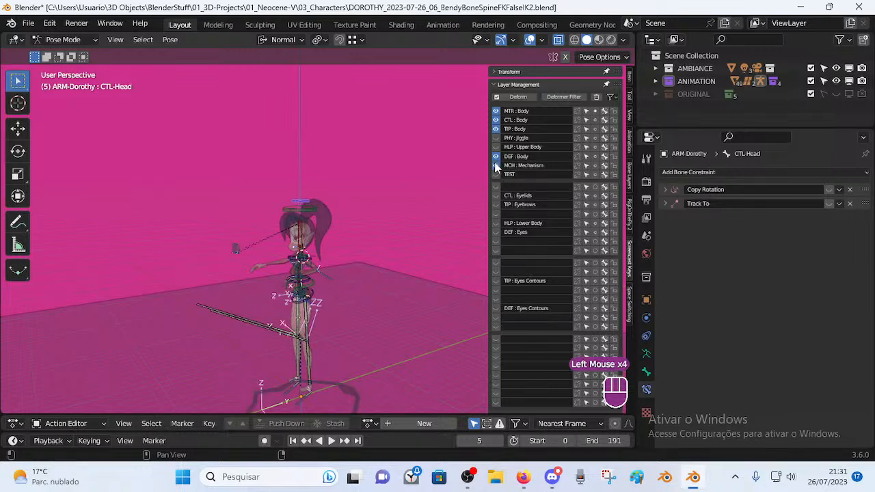
middle_drag(321, 239, 299, 237)
scroll(341, 238, up, 2)
click(496, 166)
click(495, 165)
click(495, 166)
middle_drag(300, 238, 273, 235)
scroll(334, 225, up, 1)
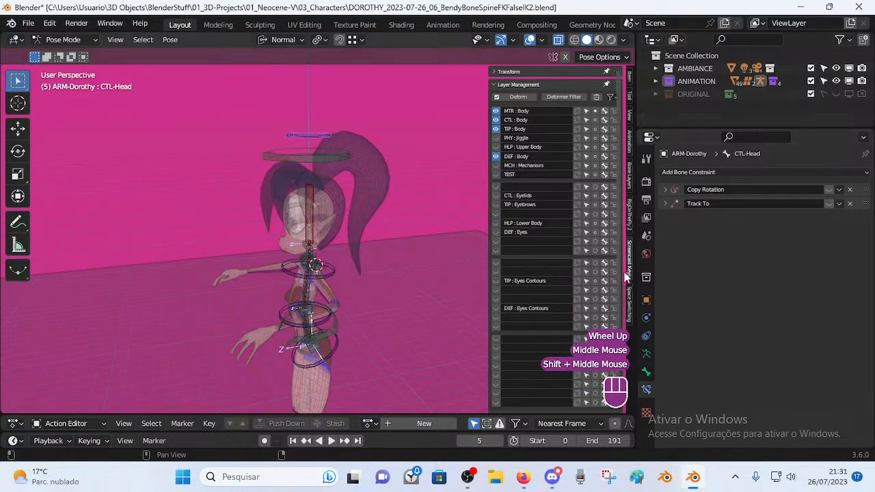
In RigOnTheFly 2, expand and collapse IK FK Switch, Layer Settings, Controller Shape, Rig Properties and Bake Settings.
click(629, 216)
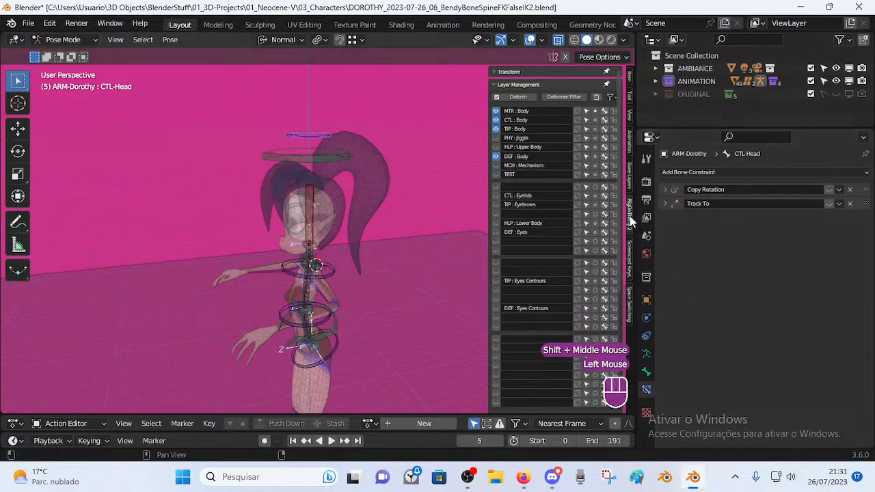
click(500, 84)
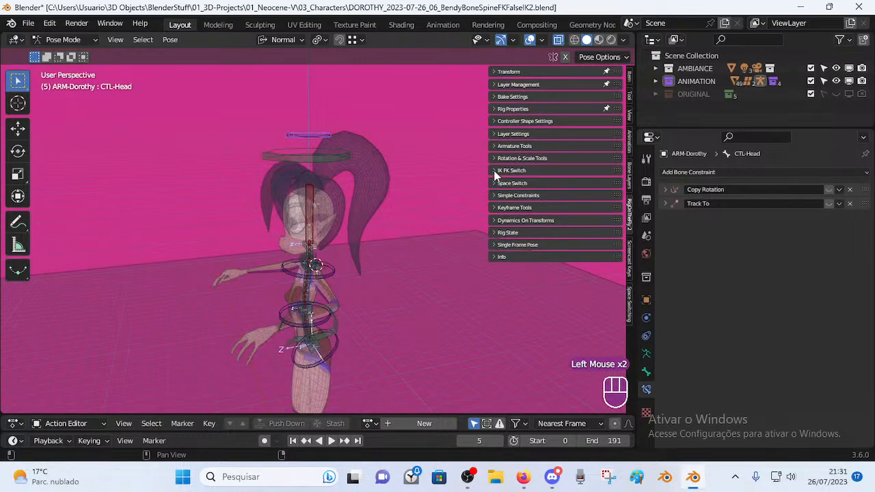
click(495, 171)
click(497, 173)
click(497, 136)
click(496, 135)
click(496, 122)
click(496, 122)
click(492, 108)
click(493, 108)
click(492, 94)
click(492, 94)
click(492, 85)
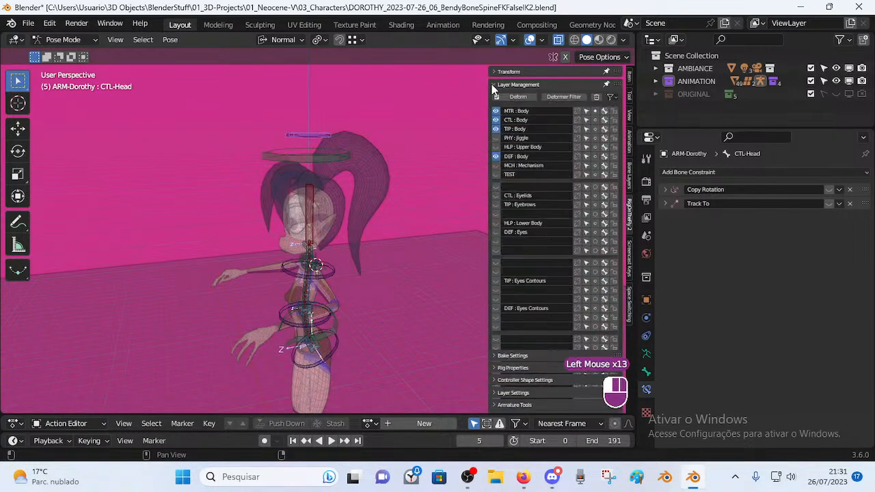
click(492, 85)
Reopen the IK FK Switch settings, look around the character, then collapse the panel.
click(493, 172)
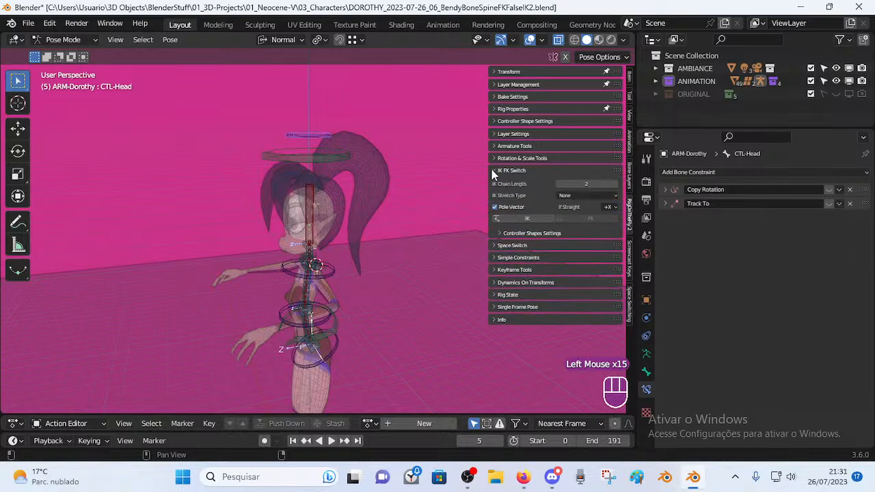
click(493, 172)
click(493, 172)
middle_drag(315, 261, 300, 238)
scroll(392, 214, up, 2)
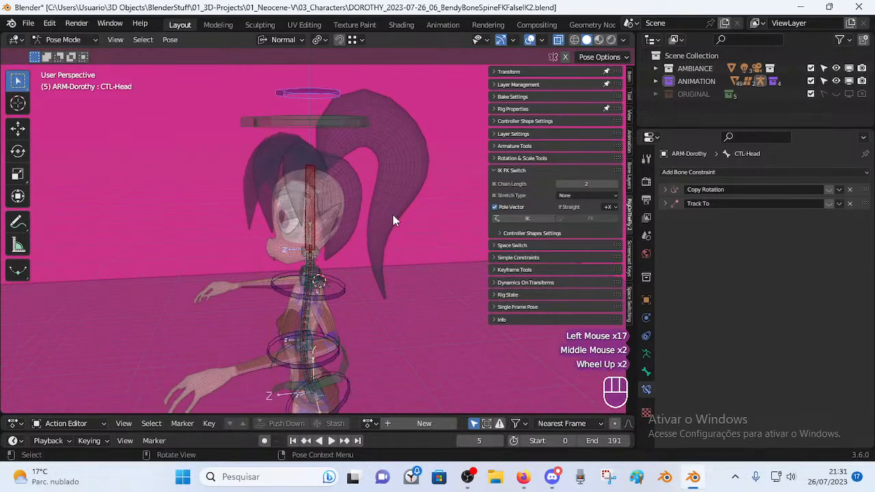
click(496, 171)
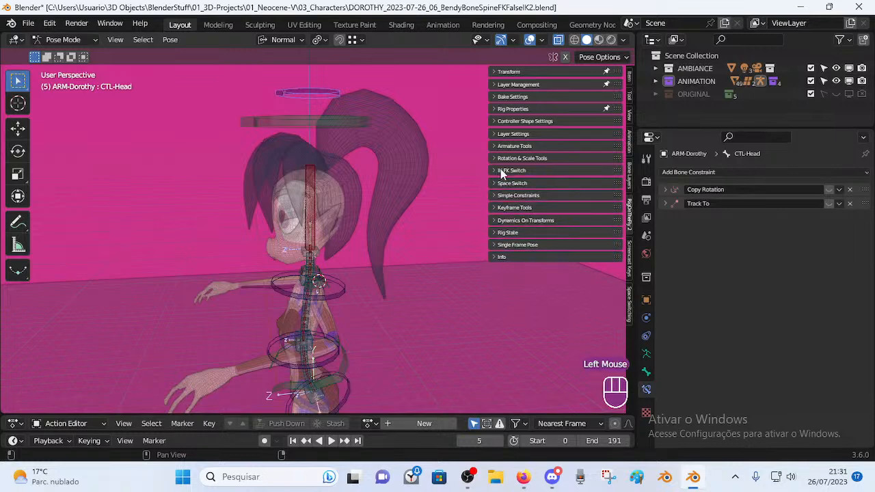
Expand IK FK Switch (chain length 2, Pole Vector on) and orbit around Dorothy's head from several angles.
click(495, 171)
middle_drag(342, 218, 353, 315)
middle_drag(410, 267, 488, 191)
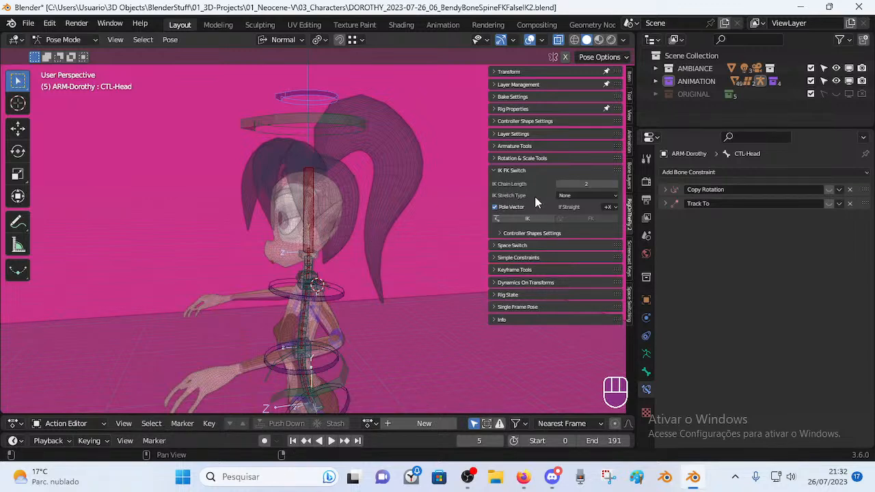
middle_drag(389, 240, 345, 299)
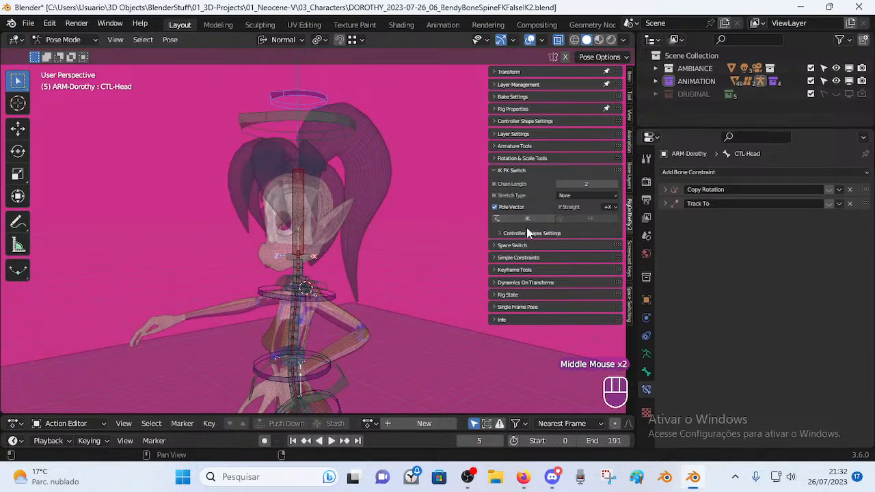
middle_drag(333, 255, 339, 292)
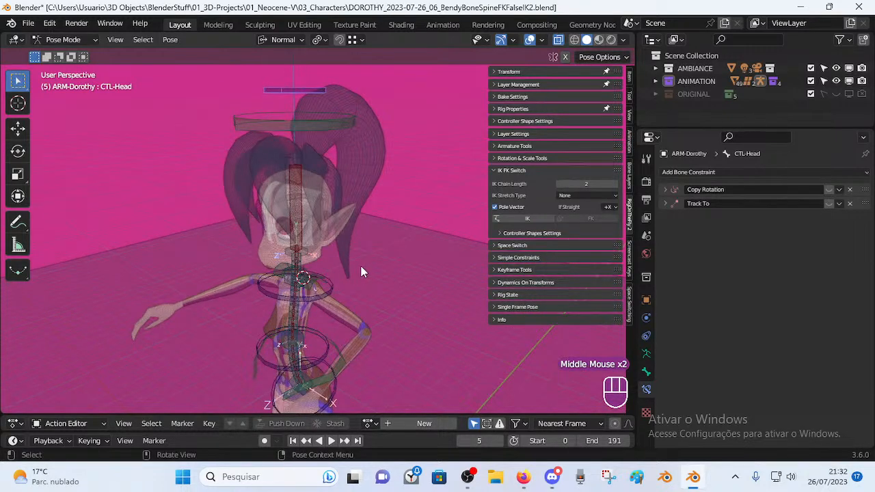
middle_drag(339, 309, 369, 299)
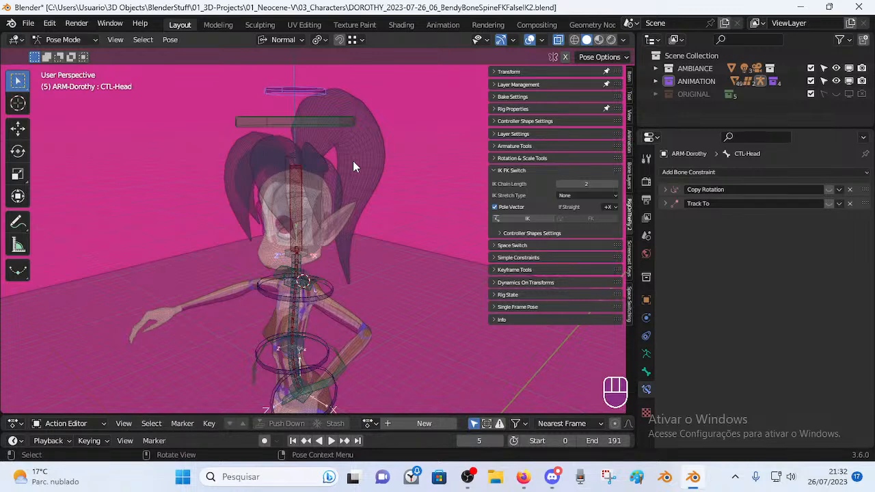
middle_drag(317, 277, 452, 233)
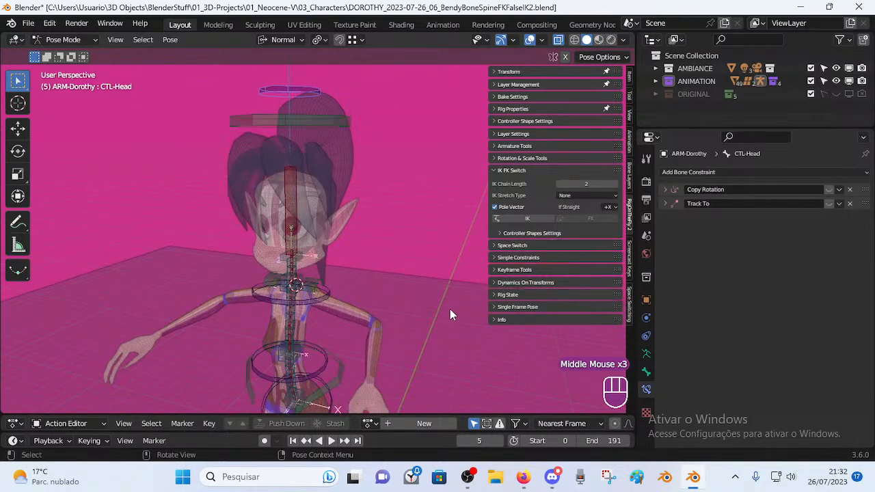
middle_drag(390, 306, 350, 290)
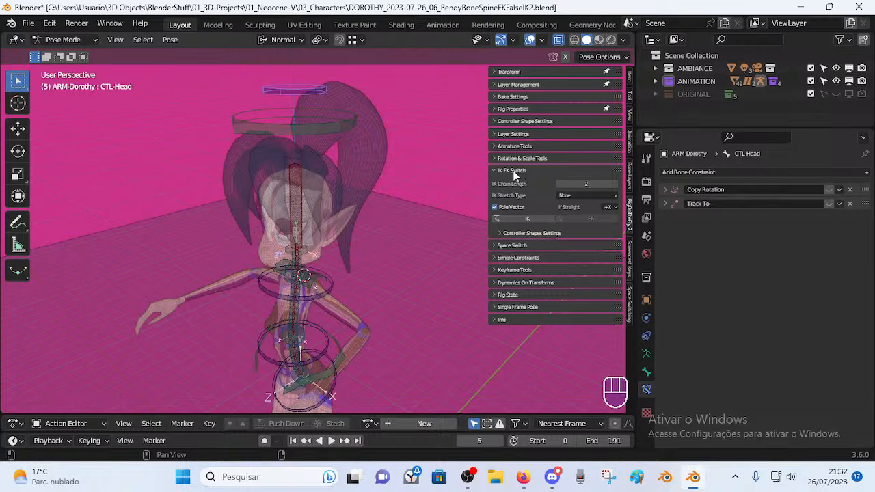
middle_drag(363, 252, 400, 230)
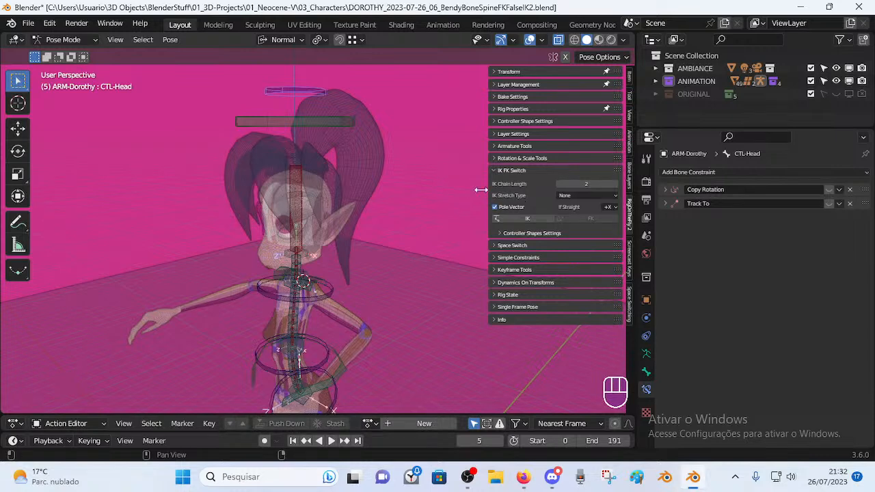
middle_drag(363, 270, 365, 305)
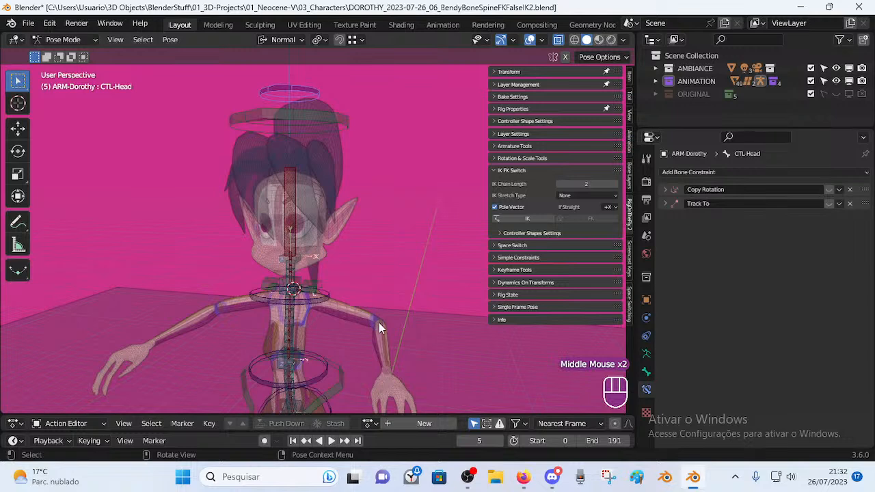
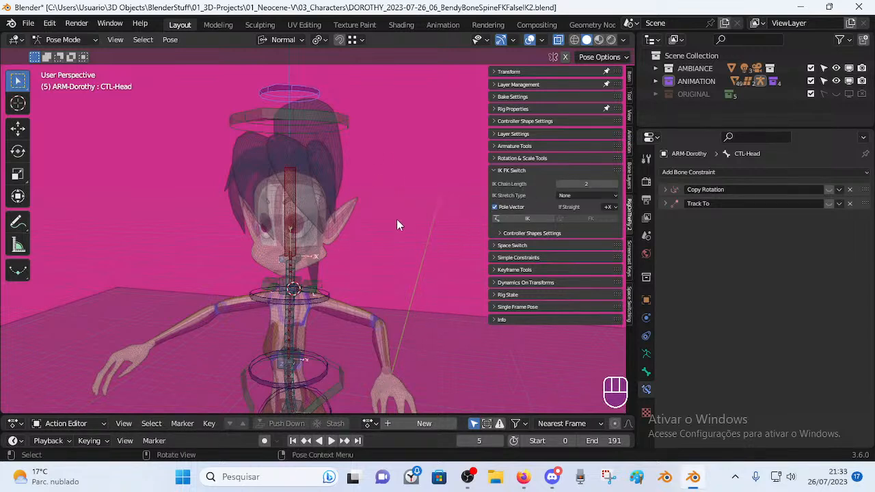
Orbit around Dorothy's head, fold away the IK FK Switch panel, and zoom out to her full body.
mouse_move(388, 322)
middle_down()
mouse_move(398, 323)
mouse_move(354, 319)
mouse_move(396, 321)
middle_up()
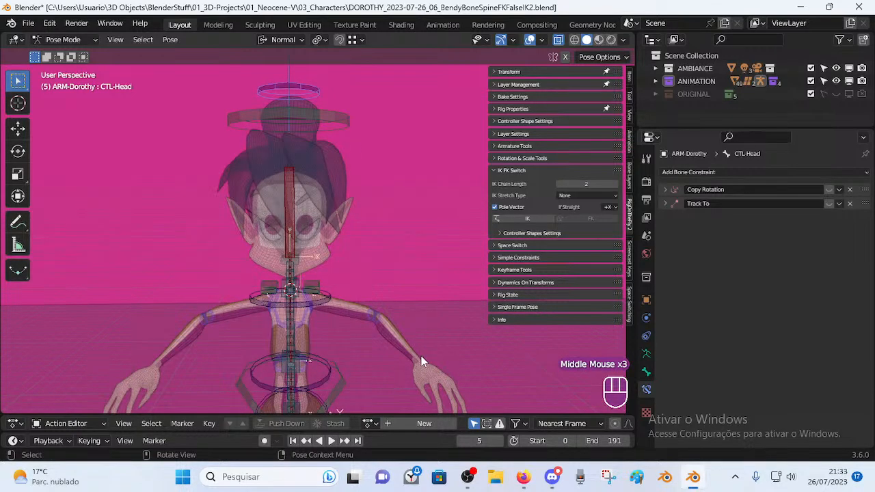
middle_drag(361, 287, 401, 336)
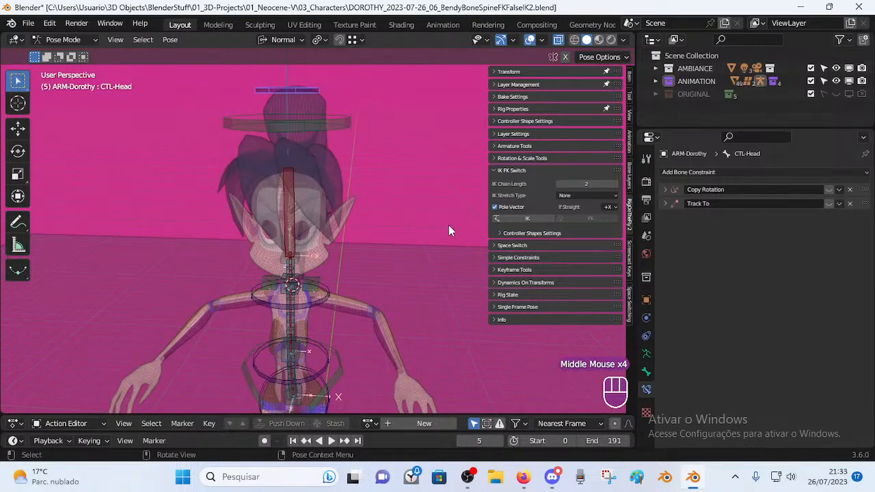
middle_drag(431, 271, 418, 323)
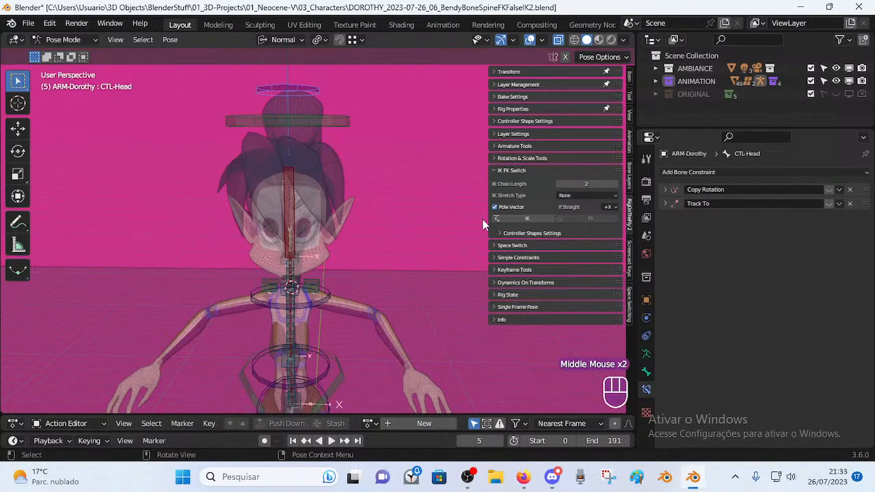
click(495, 170)
middle_drag(479, 189, 304, 259)
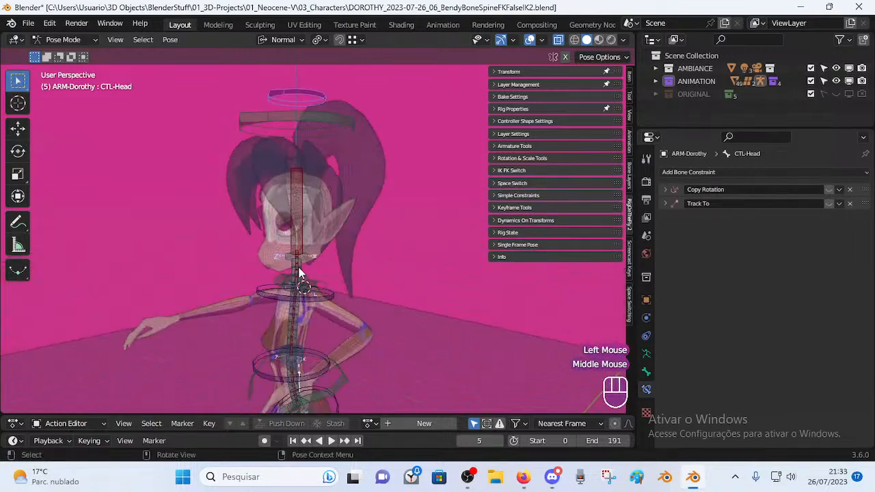
scroll(324, 332, up, 1)
middle_drag(324, 332, 372, 220)
scroll(351, 248, down, 2)
Expand the Layer Management bone-layer list and unhide all hidden rig bones with Alt+H.
click(496, 85)
scroll(360, 188, down, 1)
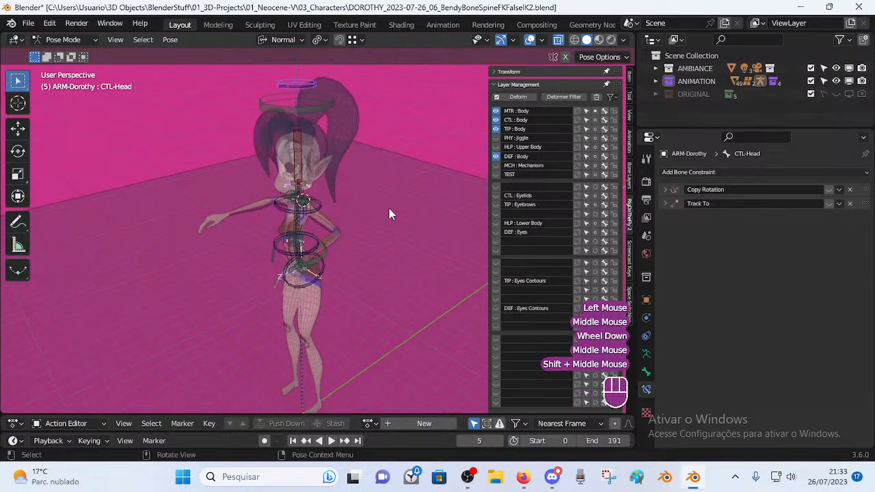
middle_drag(357, 162, 355, 205)
scroll(339, 219, up, 2)
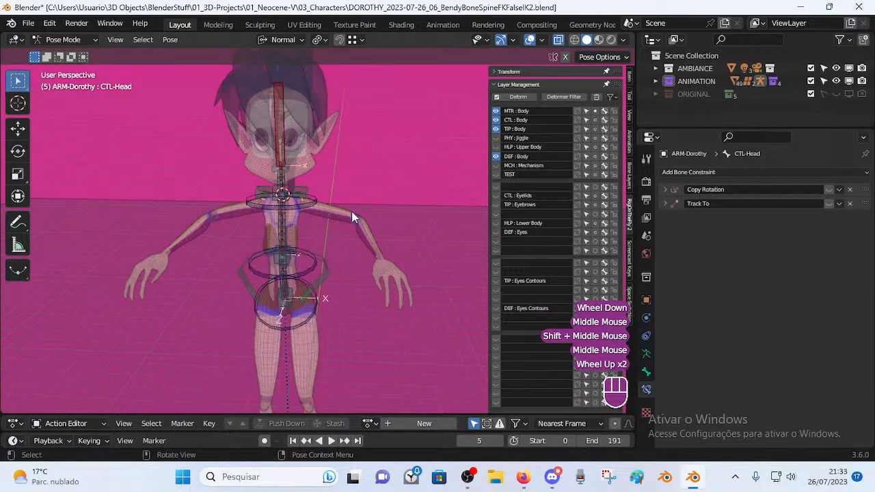
key(alt+h)
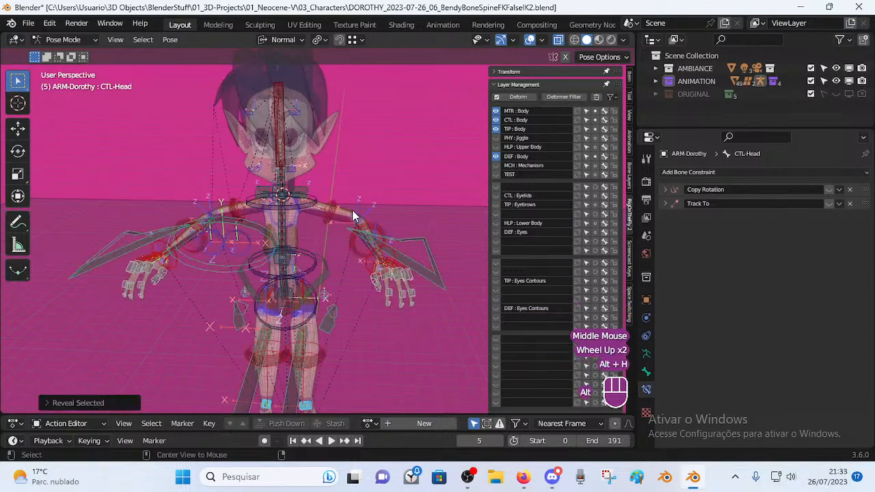
Reposition MTR-Hand.L and MTR-Forearm.L, raising the left forearm.
click(397, 245)
key(g)
click(392, 218)
click(392, 218)
key(g)
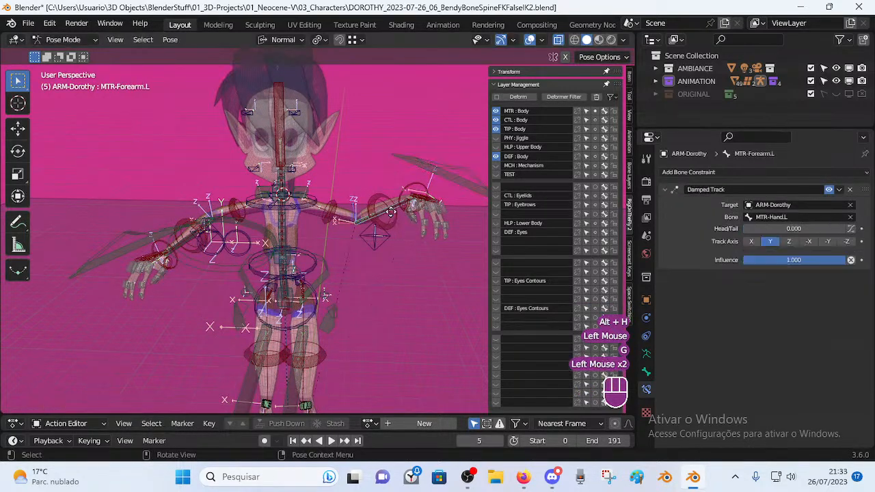
click(404, 189)
click(411, 186)
key(g)
click(380, 242)
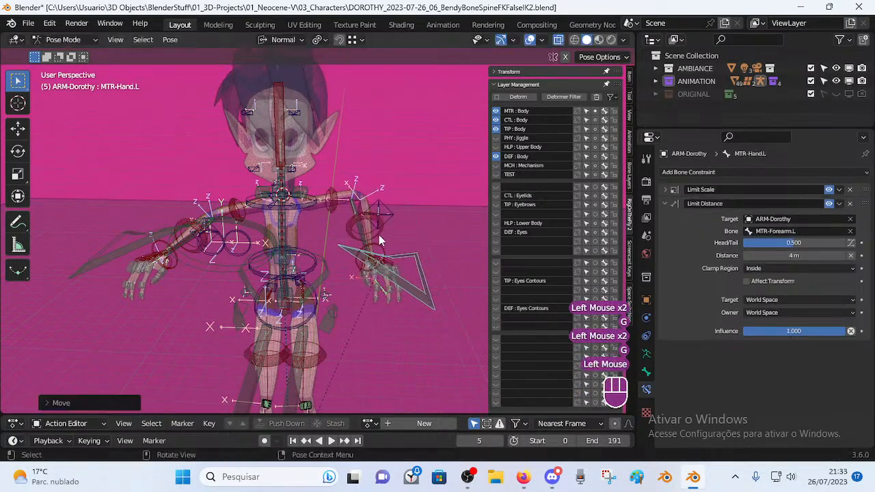
click(369, 215)
key(g)
click(365, 194)
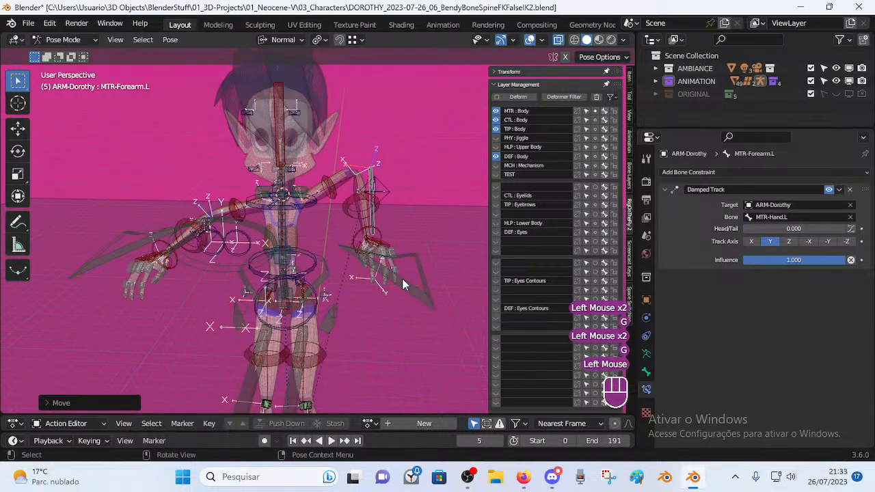
Keep adjusting the left forearm and hand, lifting MTR-Hand.L upward.
click(402, 279)
key(g)
click(410, 292)
click(375, 176)
key(g)
click(412, 298)
click(413, 298)
key(g)
click(426, 205)
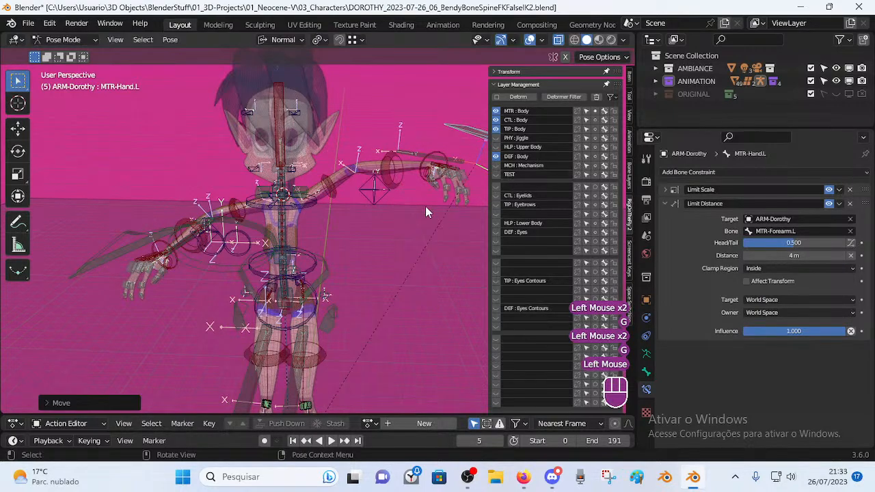
scroll(389, 311, down, 1)
shift+middle_drag(390, 311, 377, 294)
middle_drag(377, 294, 346, 130)
Trial-rotate MTR-Head twice, cancel a move, then clear all bones to rest pose.
click(345, 129)
key(r)
click(376, 130)
key(r)
click(417, 253)
key(g)
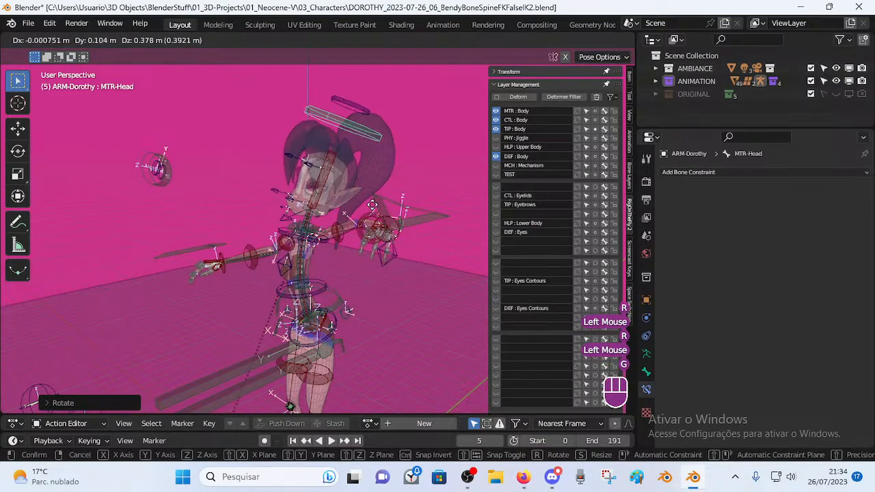
key(Escape)
shift+middle_drag(359, 279, 336, 243)
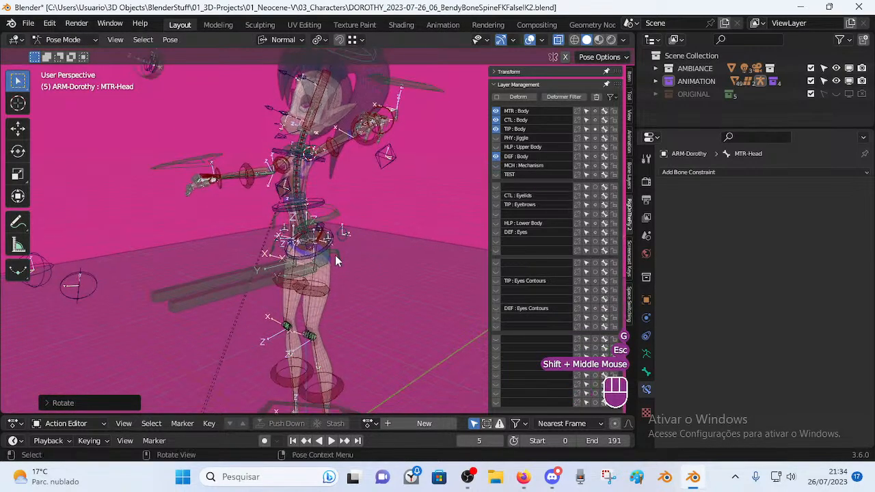
key(a)
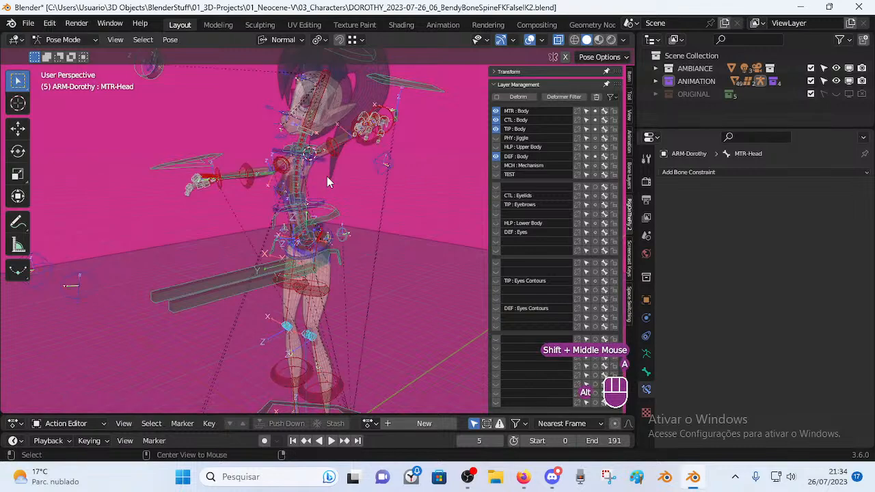
key(alt+q)
key(alt+q)
Rotate and move the head ring control, then reset the whole pose with Alt+Q.
shift+middle_drag(332, 104, 316, 311)
mouse_move(316, 311)
shift+middle_down()
mouse_move(306, 252)
mouse_move(324, 323)
shift+middle_up()
click(323, 141)
key(r)
click(364, 165)
key(g)
click(369, 184)
key(a)
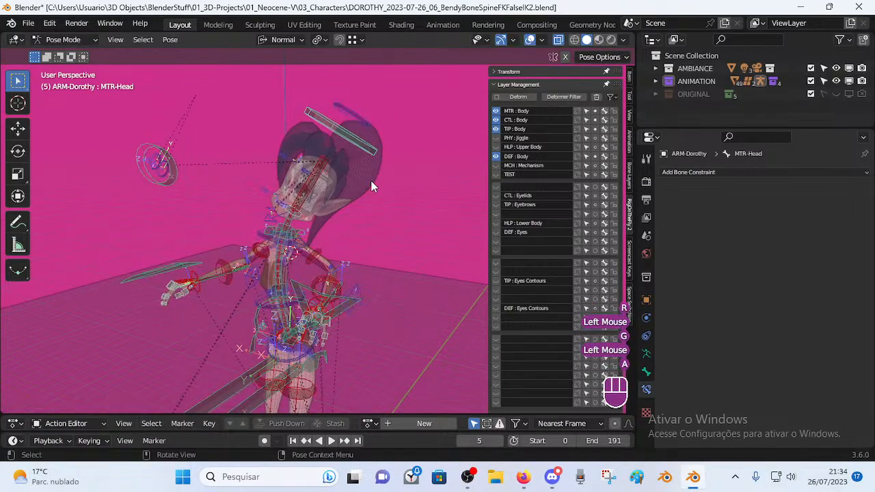
key(alt+q)
key(alt+q)
shift+middle_drag(370, 184, 349, 294)
Try rotating TIP-Spine-BB-Handler.003 and moving MTR-Head, cancel both, and clear the pose.
click(305, 249)
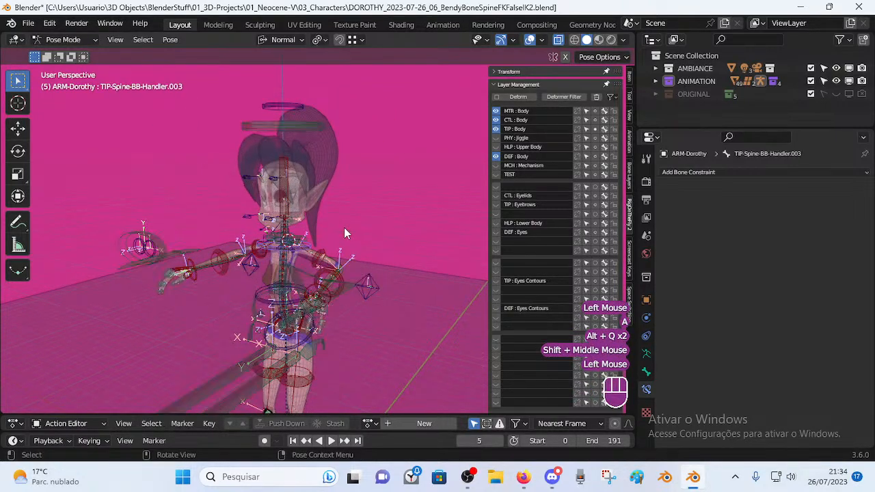
key(r)
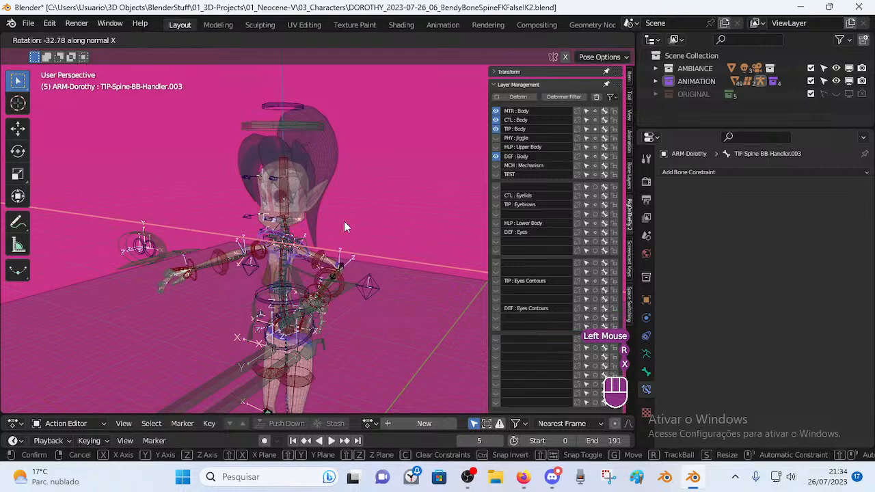
key(Escape)
click(318, 125)
key(g)
key(Escape)
middle_drag(320, 278, 340, 245)
key(a)
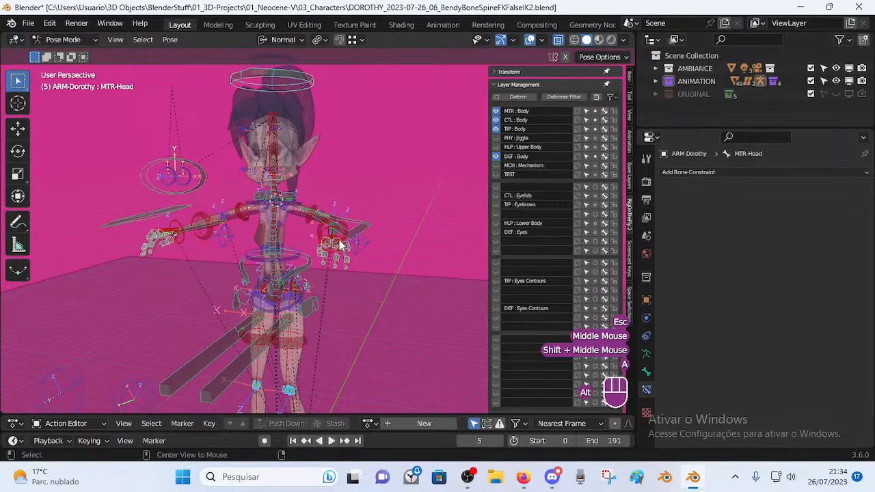
key(alt+q)
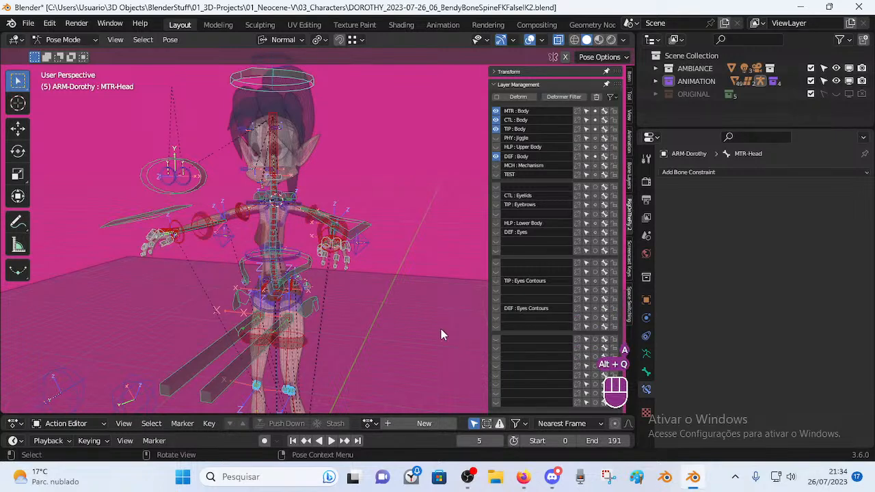
In a new Firefox tab, search '*goose' and load the bookmarked bendy bone neck rig video.
click(523, 476)
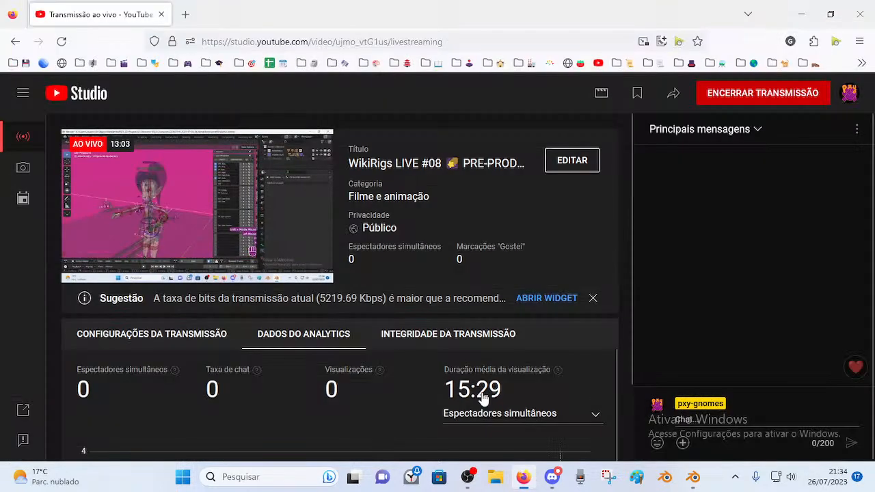
key(ctrl+t)
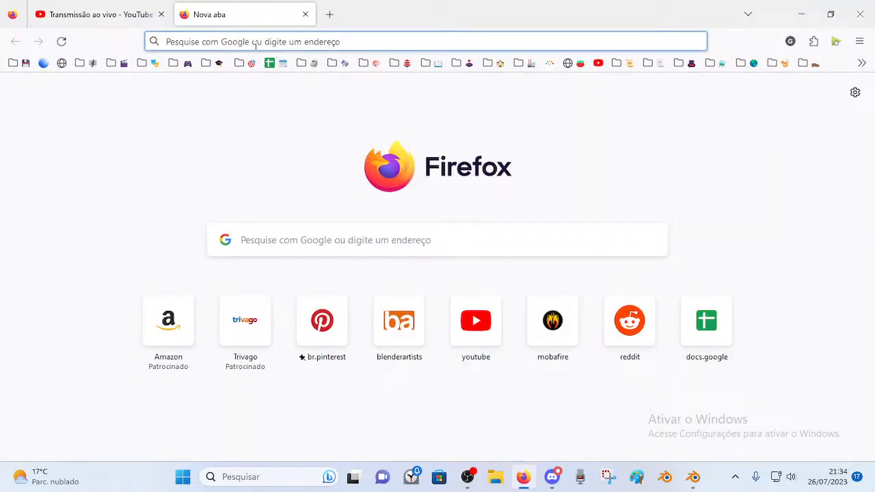
text(a)
key(BackSpace)
text(*)
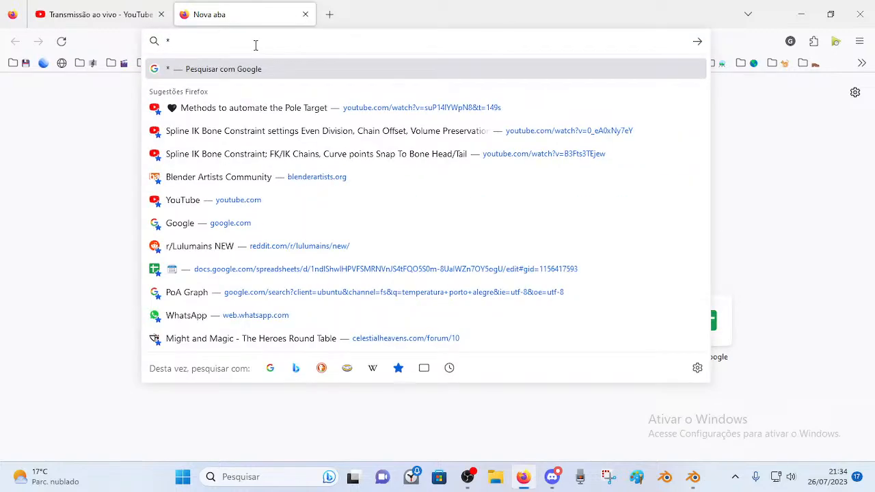
text(goose)
key(Down)
key(Return)
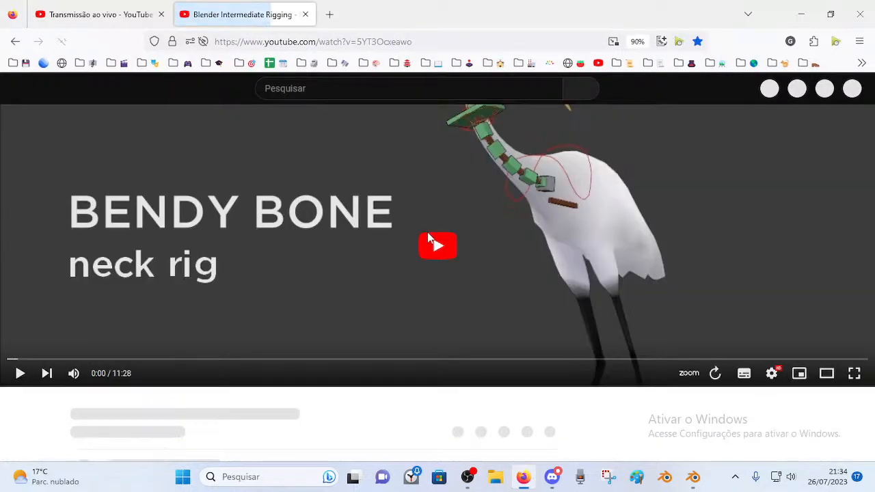
Open the Neck Follow Setup chapter and seek the tutorial to 4:10.
click(442, 246)
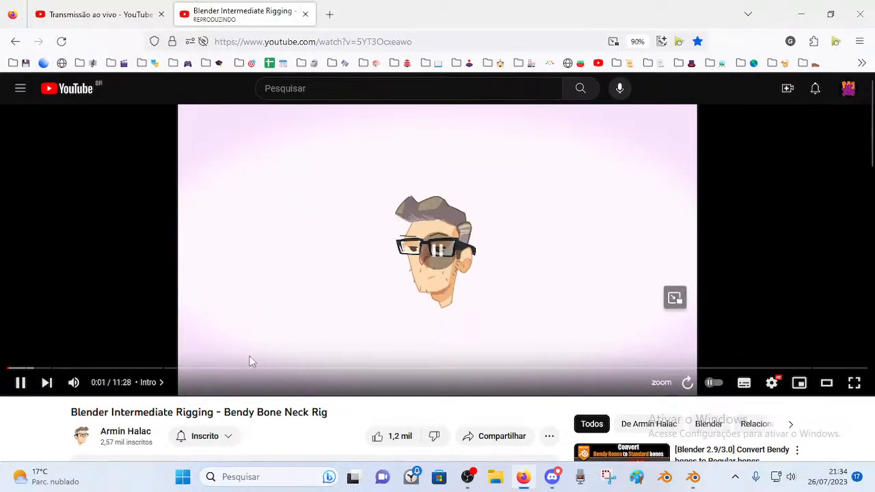
click(323, 342)
click(339, 321)
click(280, 369)
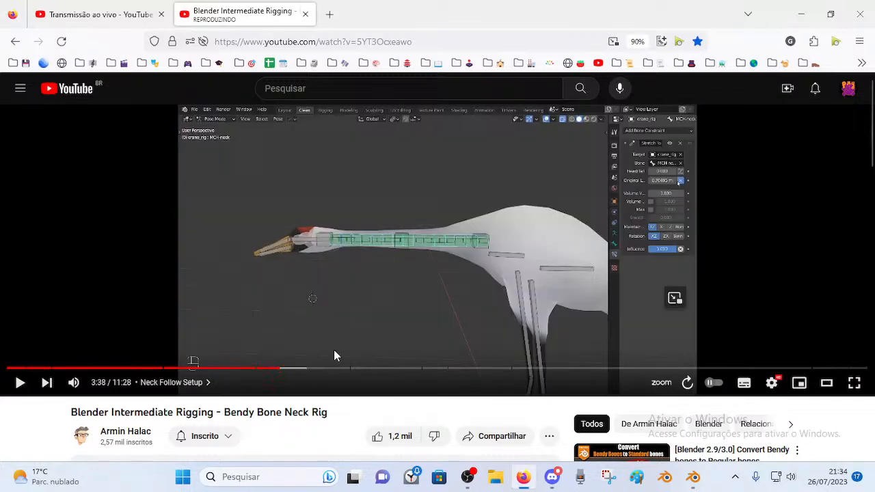
drag(292, 369, 318, 369)
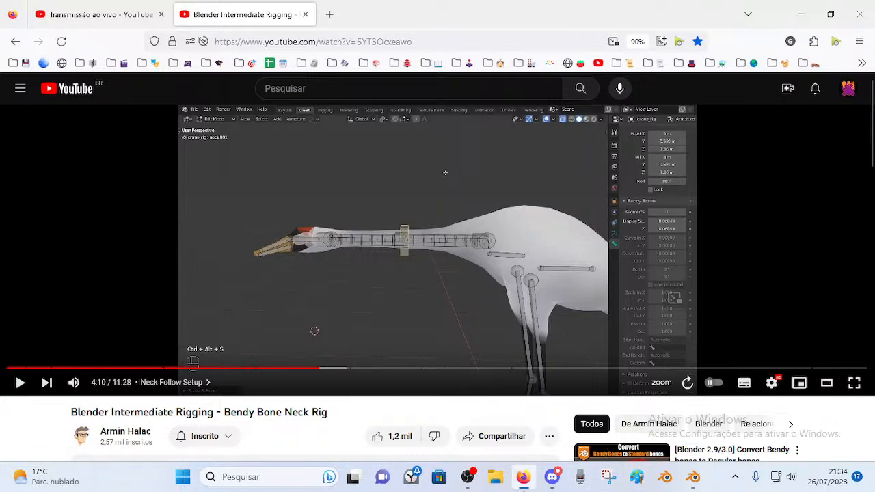
Return to Blender and orbit around Dorothy's torso.
click(693, 477)
scroll(232, 250, up, 2)
middle_drag(243, 261, 286, 270)
scroll(271, 262, up, 2)
In Edit Mode, try moving TIP-Spine-BB-Handler.002 twice and cancel both moves.
click(271, 320)
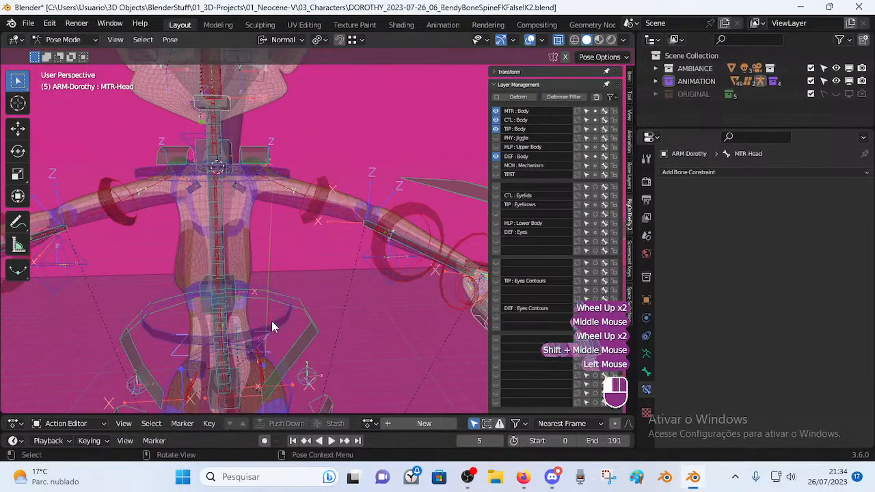
key(Tab)
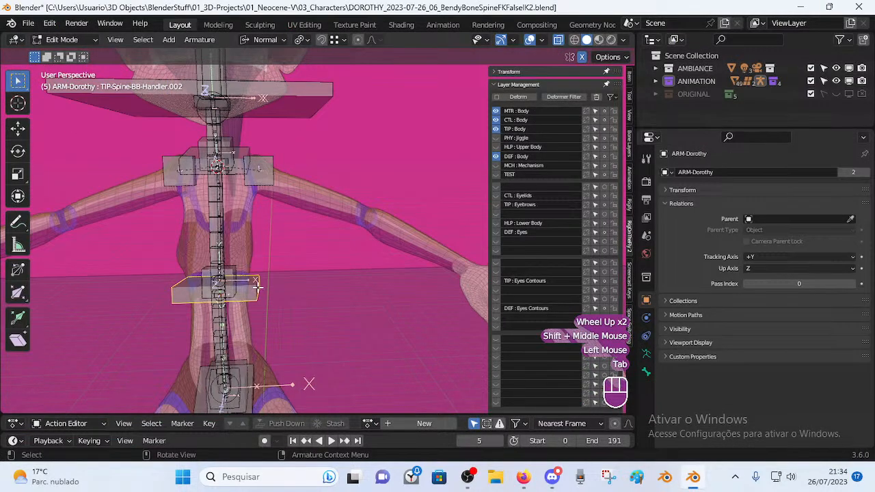
key(g)
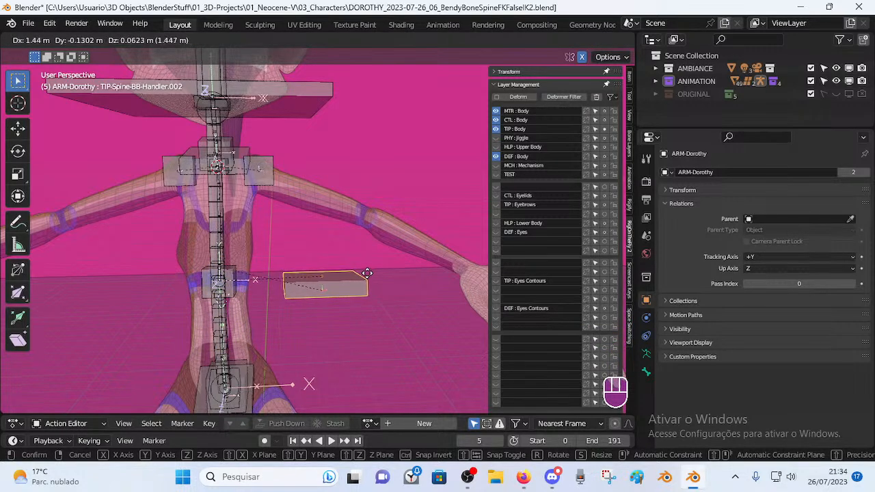
right_click(367, 274)
key(g)
right_click(339, 297)
shift+middle_drag(246, 237, 281, 259)
middle_drag(280, 259, 254, 296)
Select chest handler TIP-Spine-BB-Handler.003, cancel a trial move, and collapse Layer Management.
click(271, 186)
scroll(231, 242, up, 2)
middle_drag(236, 294, 272, 265)
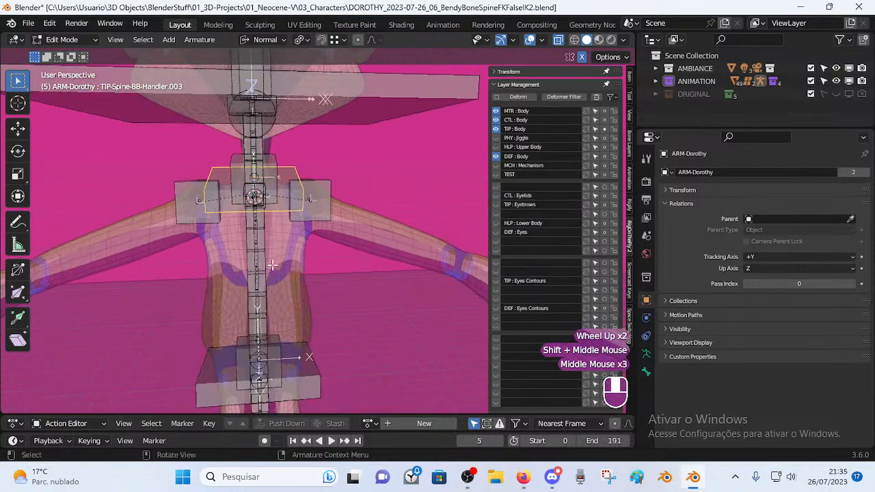
key(g)
right_click(287, 228)
middle_drag(279, 231, 255, 241)
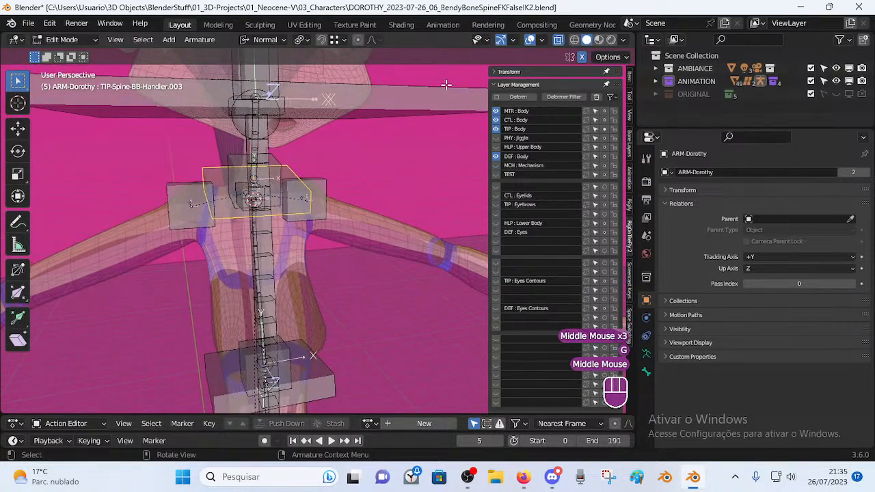
click(518, 84)
middle_drag(403, 140, 321, 190)
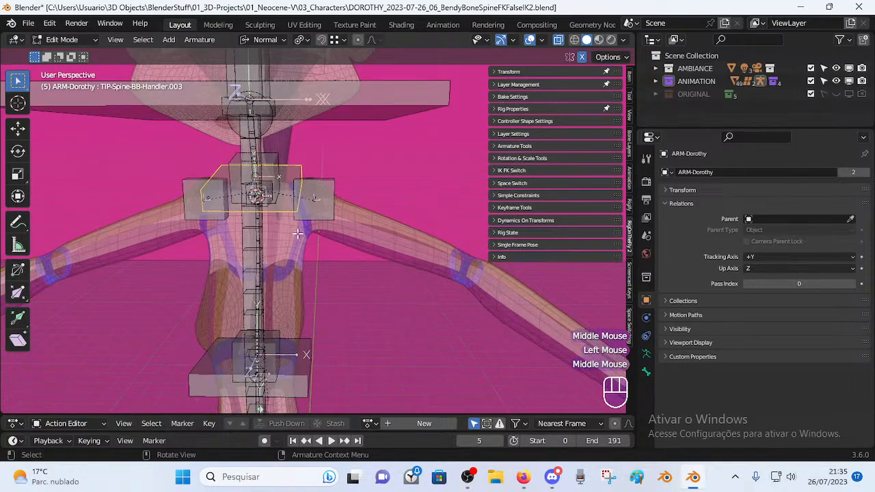
Toggle between Pose and Edit Mode while viewing the rig from angled and front views.
key(Tab)
middle_drag(307, 230, 262, 233)
middle_drag(297, 231, 254, 208)
key(Tab)
scroll(315, 249, down, 2)
middle_drag(313, 248, 332, 145)
scroll(342, 235, up, 2)
Switch to Pose Mode and back to Edit Mode, inspecting the spine from above and front.
key(Tab)
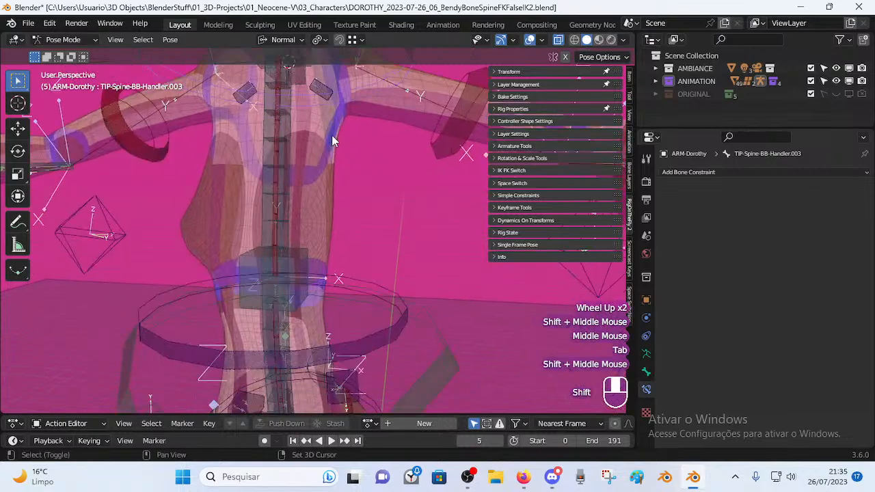
scroll(332, 145, down, 2)
key(Tab)
shift+middle_drag(347, 322, 314, 245)
scroll(321, 236, up, 5)
scroll(319, 268, down, 2)
scroll(311, 281, down, 2)
middle_drag(314, 245, 342, 253)
scroll(341, 203, down, 2)
scroll(296, 237, up, 2)
shift+middle_drag(337, 155, 365, 283)
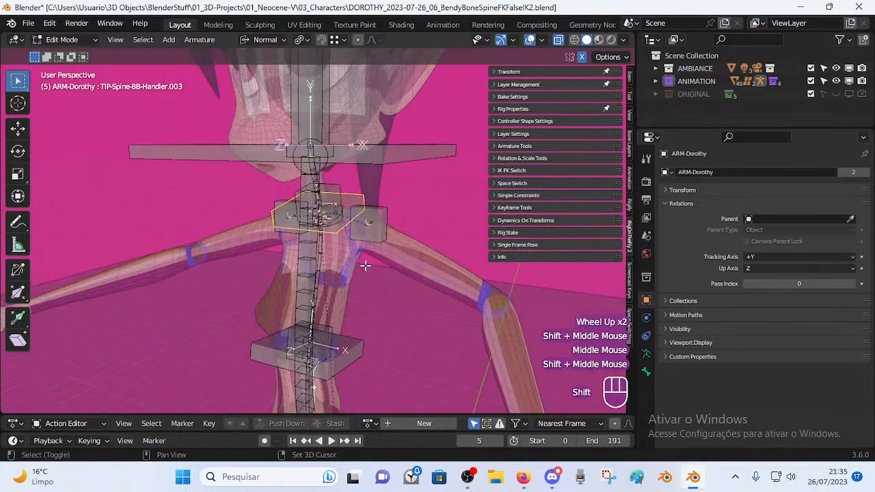
middle_drag(311, 232, 366, 243)
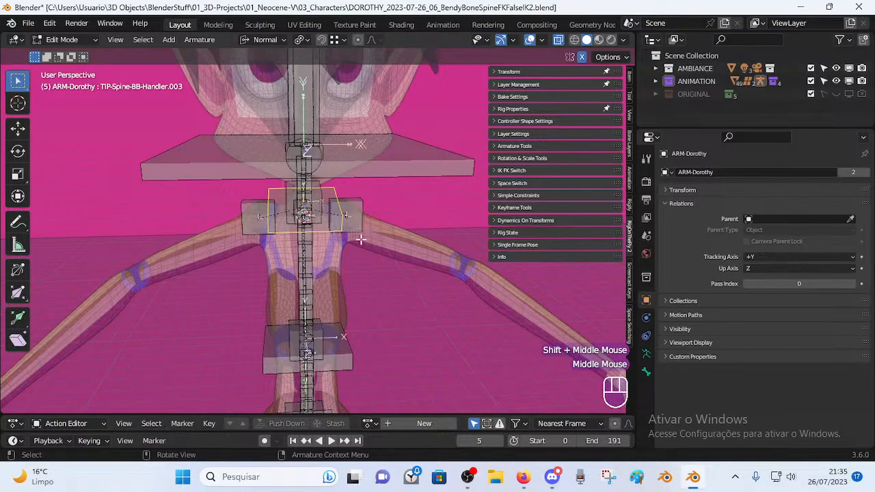
Save DOROTHY_2023-07-26_06_BendyBoneSpineFKFalseIK2.blend with Ctrl+S, then select MTR-Shoulder.L.
key(ctrl)
key(ctrl+s)
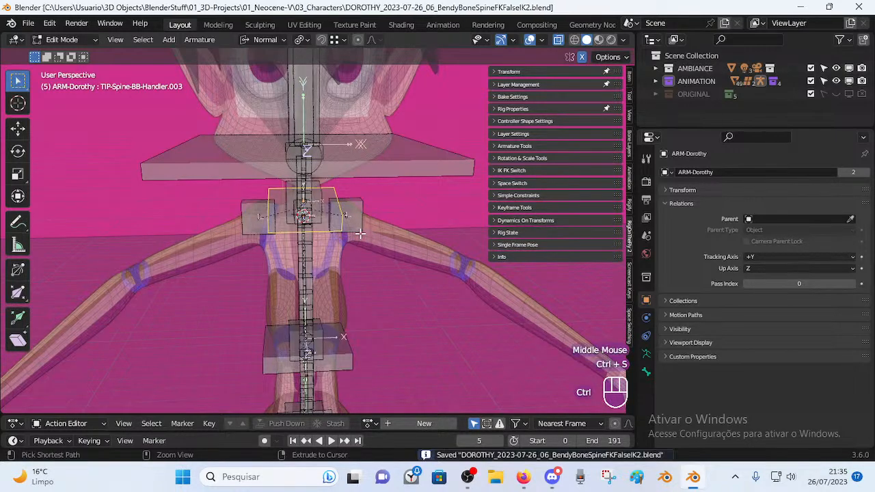
key(Tab)
key(Tab)
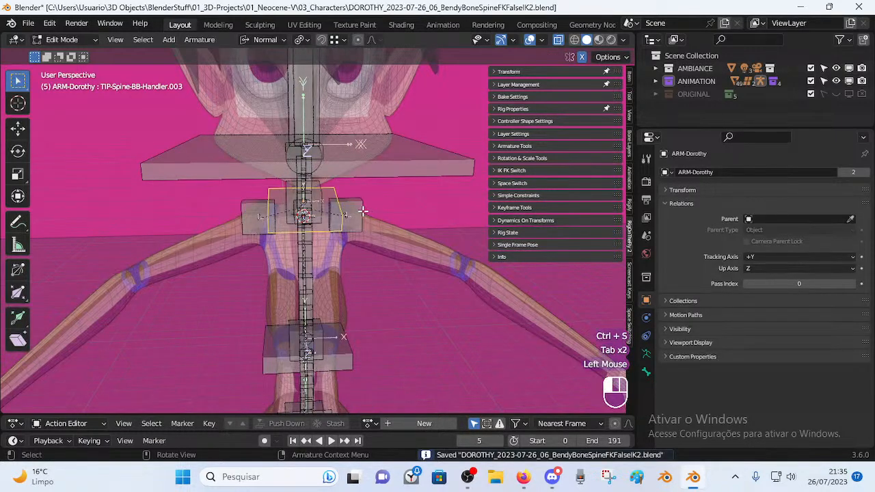
click(363, 212)
key(Tab)
click(362, 227)
middle_drag(363, 241, 334, 235)
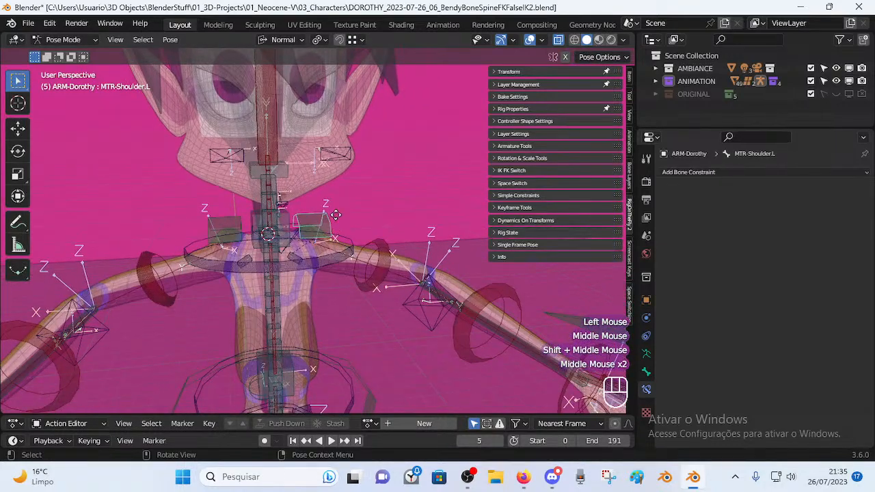
key(g)
key(Escape)
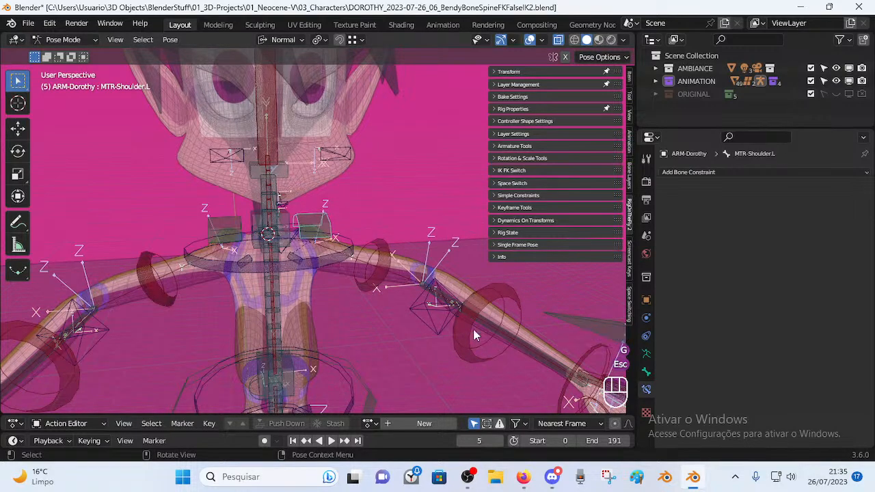
scroll(336, 231, down, 3)
middle_drag(345, 239, 331, 246)
scroll(331, 250, up, 2)
key(g)
key(Escape)
click(275, 240)
click(276, 242)
key(Tab)
click(271, 269)
scroll(265, 273, up, 2)
click(242, 278)
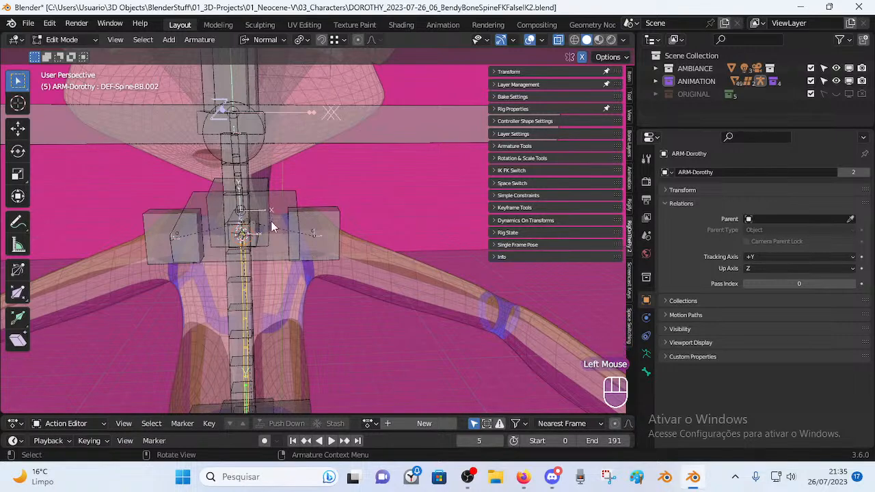
key(Tab)
scroll(293, 206, down, 2)
key(Tab)
scroll(298, 183, down, 3)
shift+middle_drag(309, 113, 317, 193)
key(Tab)
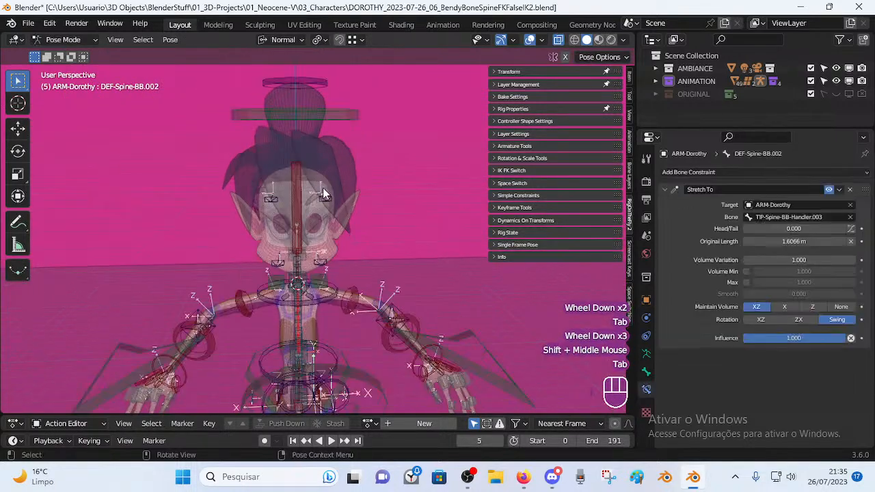
click(343, 115)
key(r)
click(376, 167)
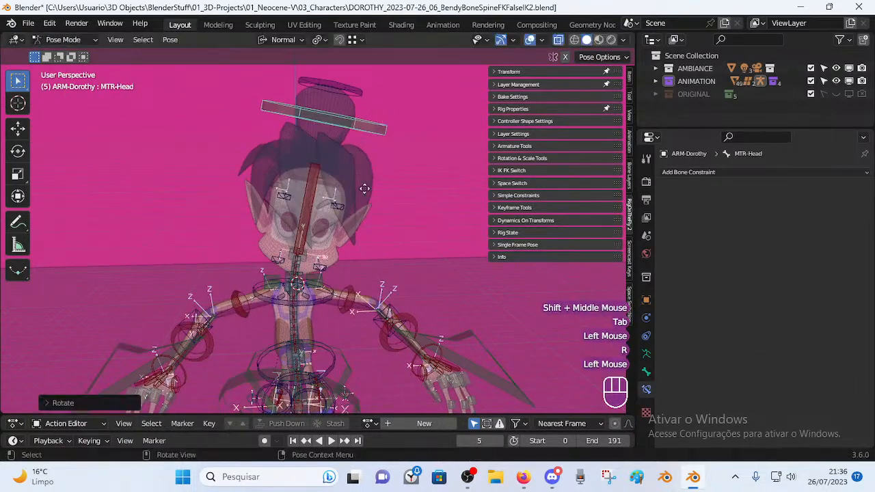
key(g)
key(Escape)
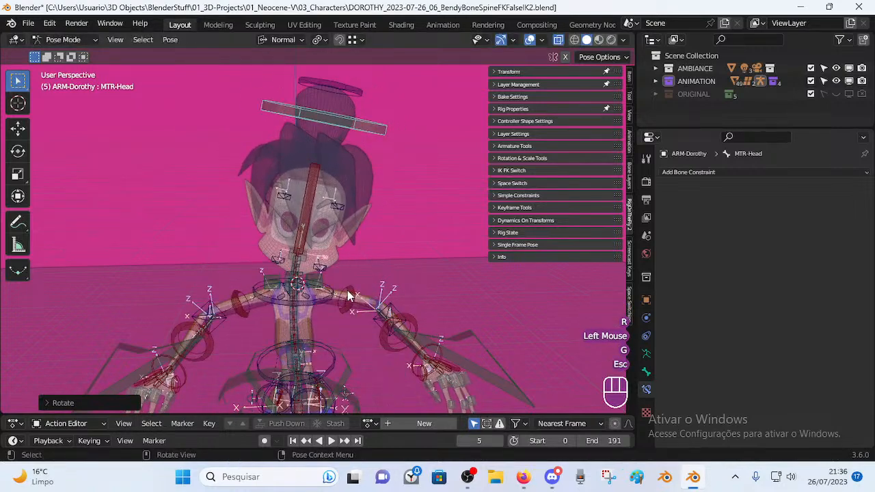
key(a)
key(alt+q)
key(alt+q)
click(345, 129)
key(r)
click(427, 226)
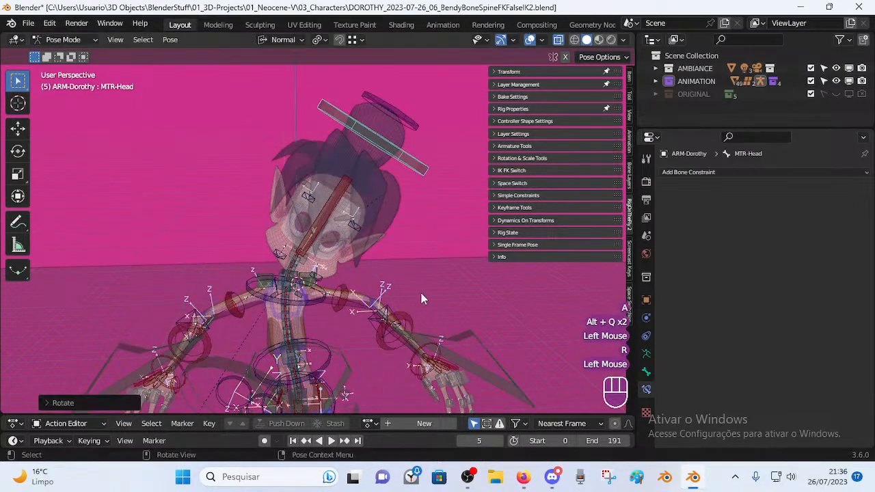
key(a)
key(alt+q)
key(alt+q)
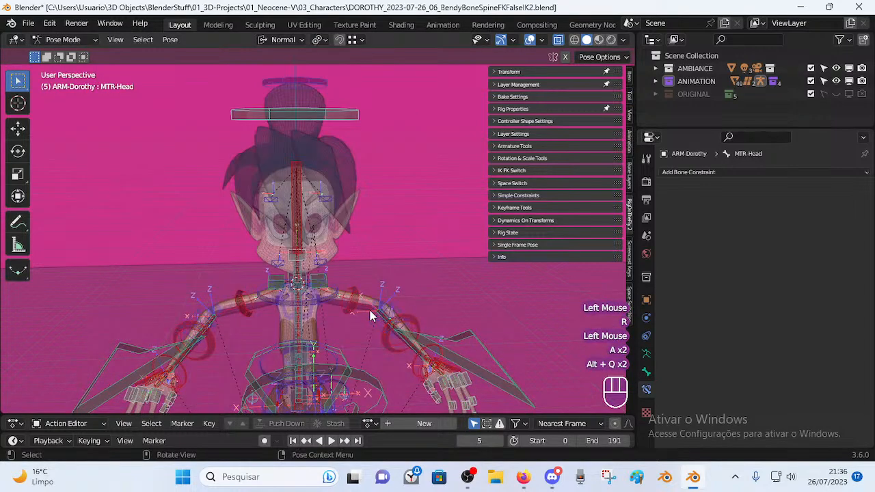
shift+middle_drag(296, 350, 362, 207)
Select DEF-Forearm.L to review its IK constraint to MTR-Hand.L and its Copy Rotation constraint.
scroll(375, 276, up, 1)
middle_drag(375, 277, 429, 250)
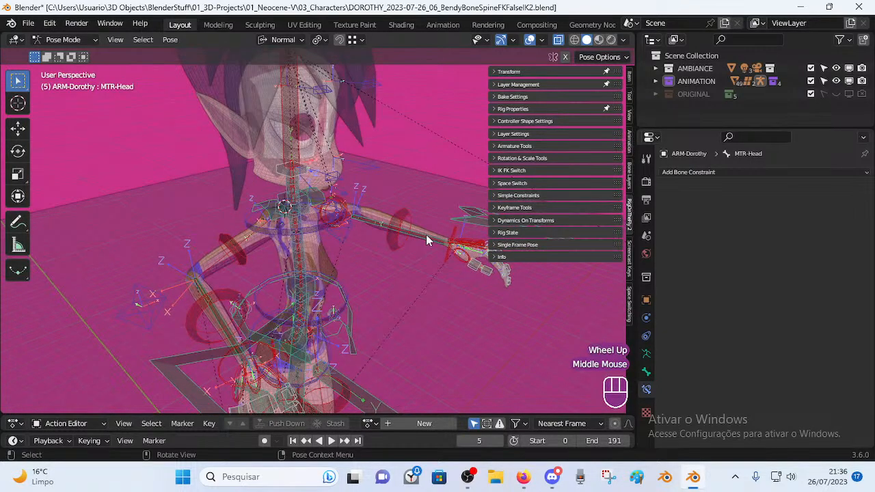
click(426, 234)
click(423, 237)
middle_drag(423, 237, 439, 248)
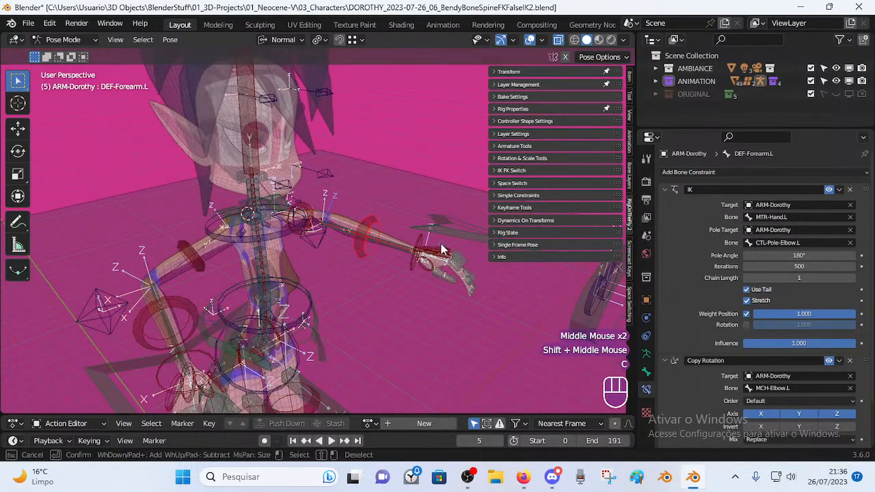
Try circle-selecting bones around the left hand, then cancel and deselect all bones.
key(c)
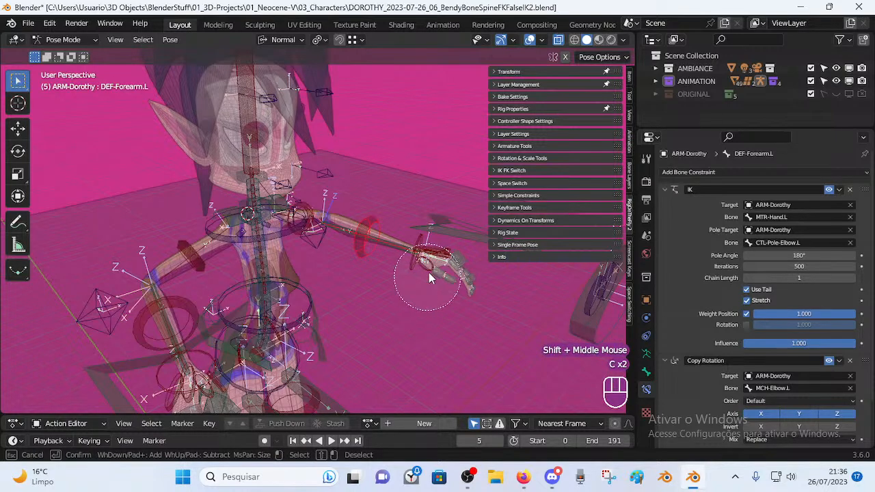
middle_drag(453, 277, 439, 304)
scroll(382, 294, up, 2)
key(alt+a)
scroll(438, 302, down, 1)
key(c)
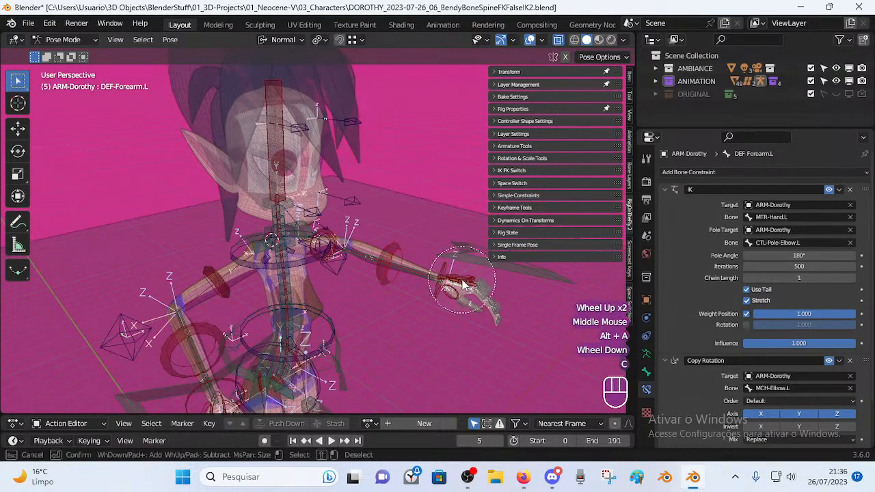
right_click(444, 277)
key(alt+a)
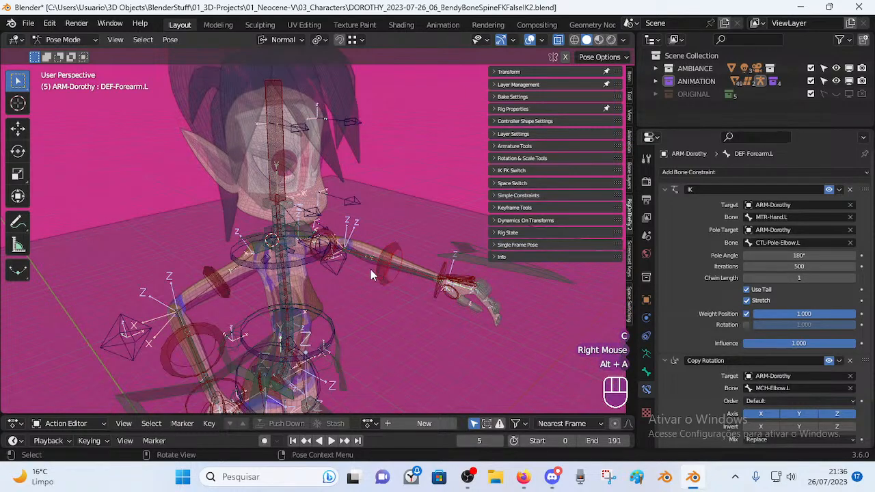
Frame the head and shoulders and hide the sidebar rig panels with N.
middle_drag(386, 261, 352, 277)
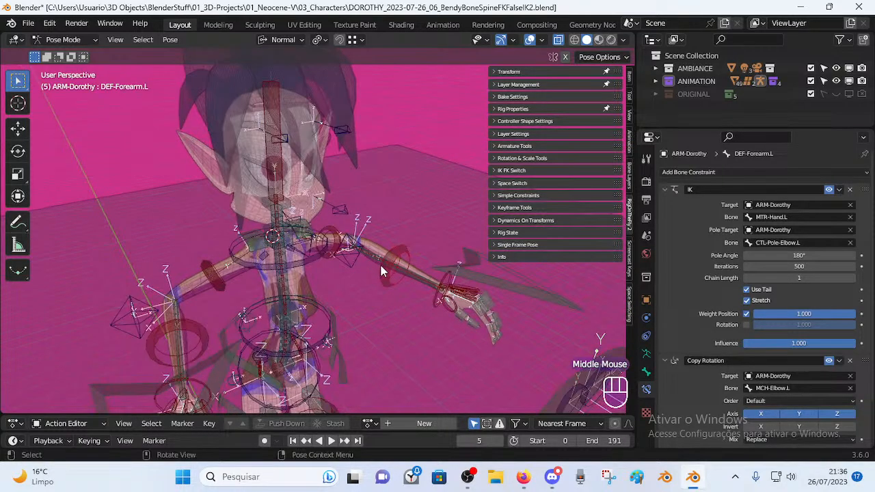
scroll(363, 261, up, 2)
shift+middle_drag(417, 261, 331, 287)
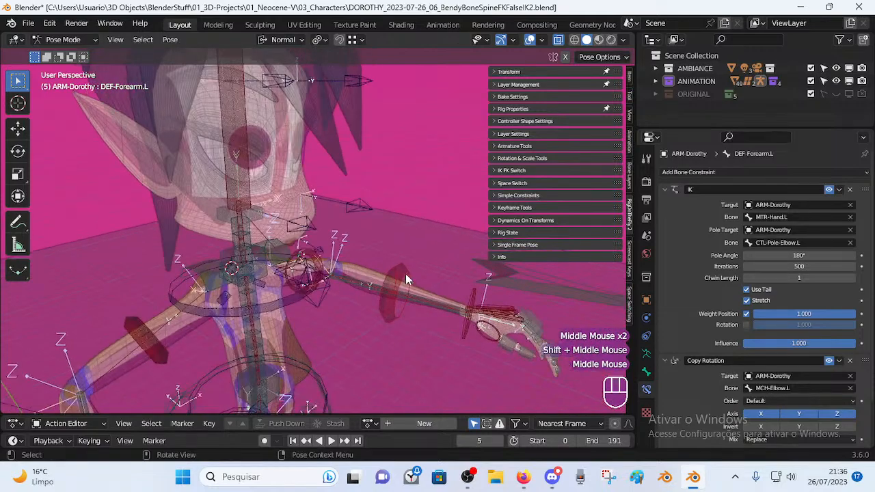
key(n)
middle_drag(330, 239, 293, 227)
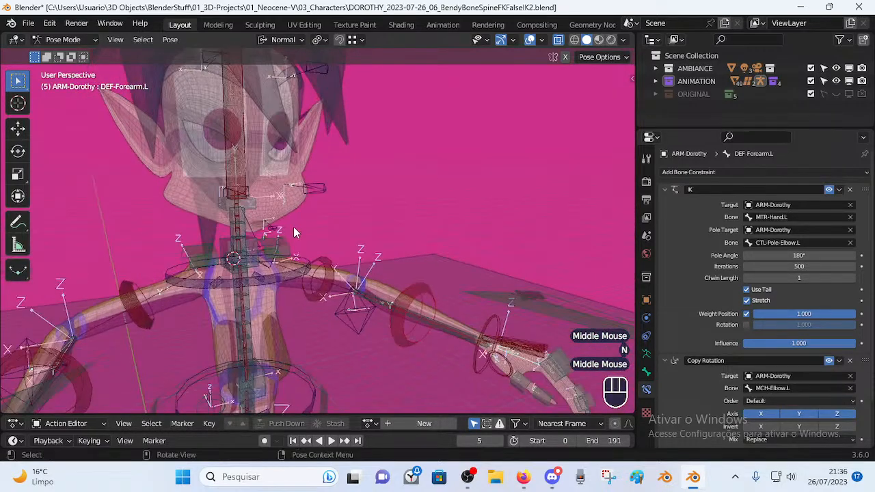
middle_drag(434, 316, 395, 321)
scroll(347, 289, up, 2)
scroll(347, 289, up, 1)
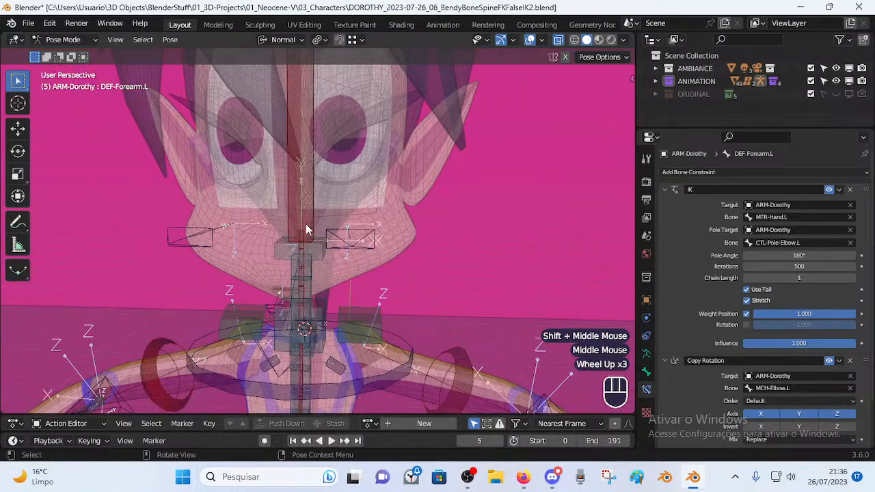
click(323, 301)
shift+middle_drag(324, 301, 329, 246)
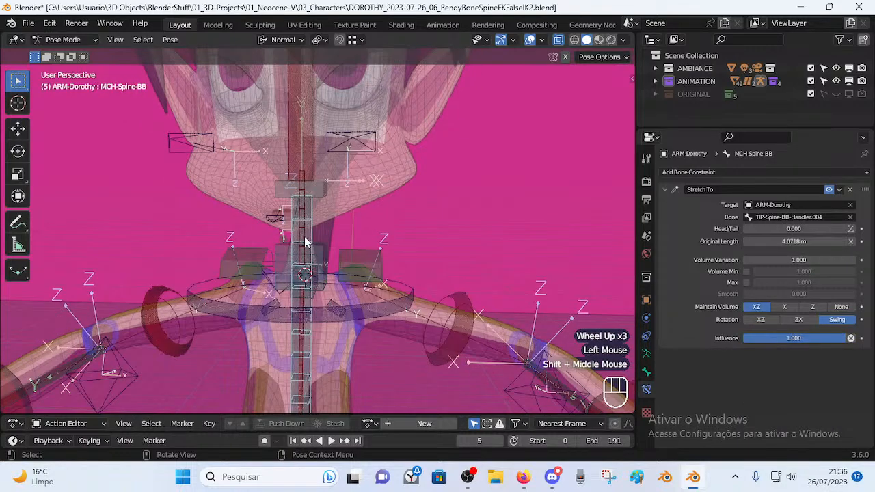
click(312, 275)
scroll(363, 264, up, 1)
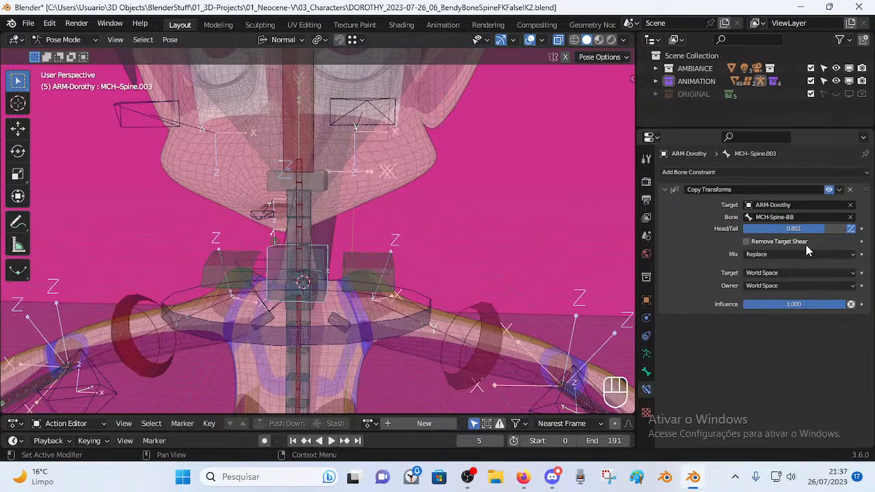
middle_drag(450, 267, 368, 289)
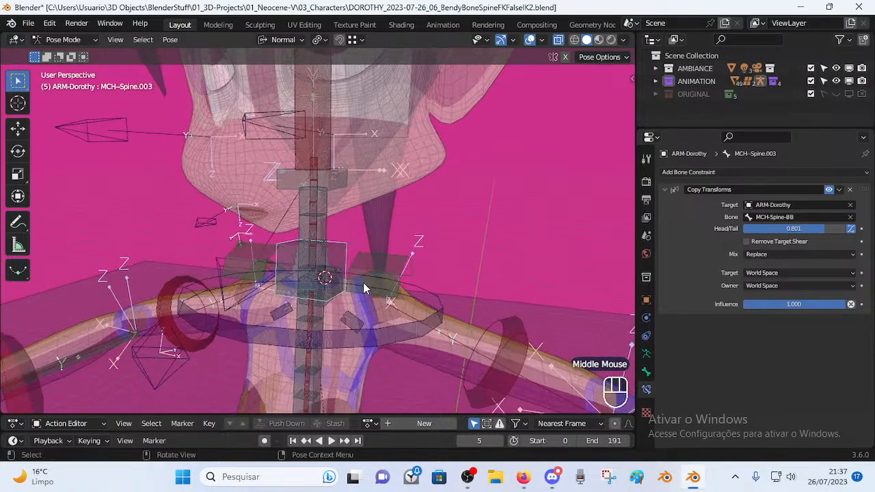
shift+middle_drag(328, 259, 283, 260)
click(349, 208)
click(272, 264)
click(268, 282)
click(321, 303)
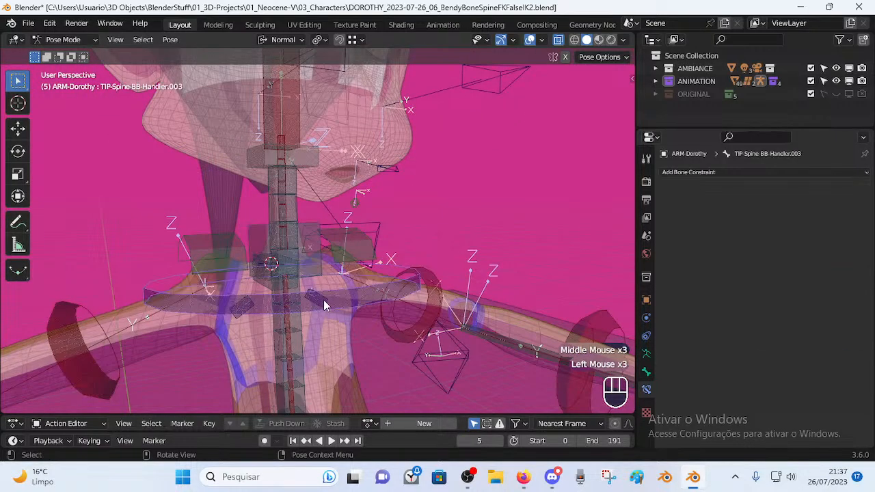
click(319, 166)
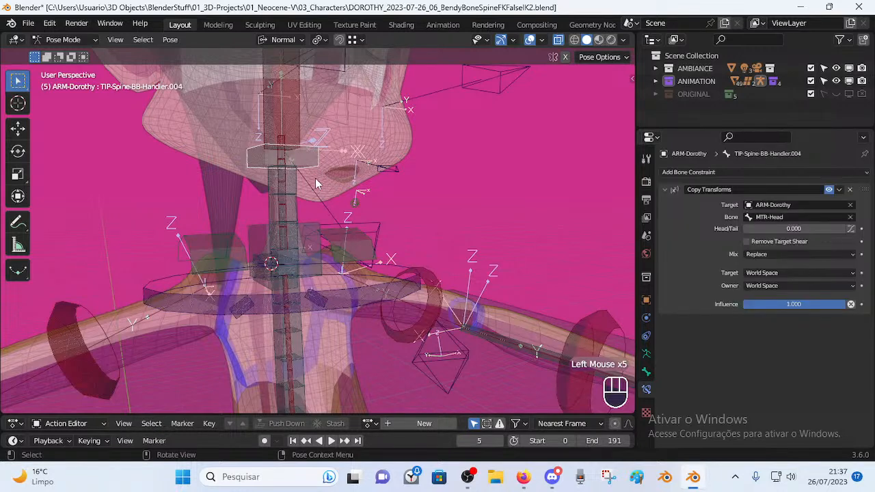
click(274, 259)
scroll(286, 244, up, 2)
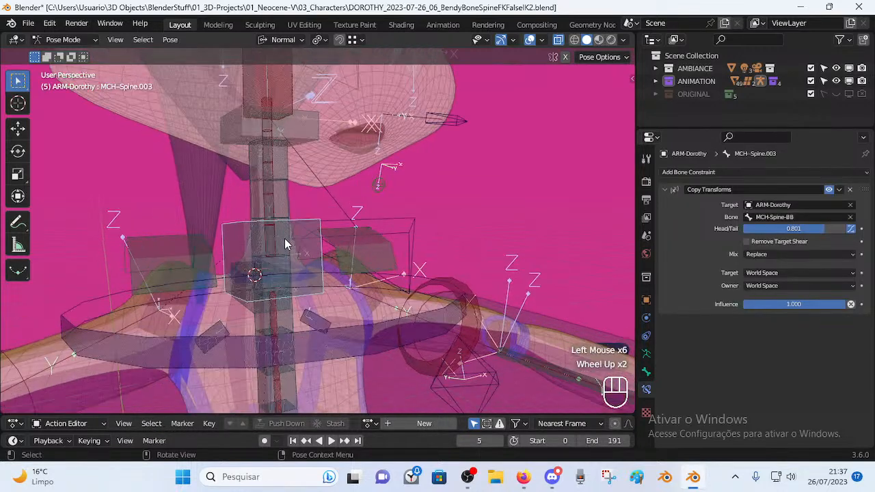
scroll(301, 264, down, 2)
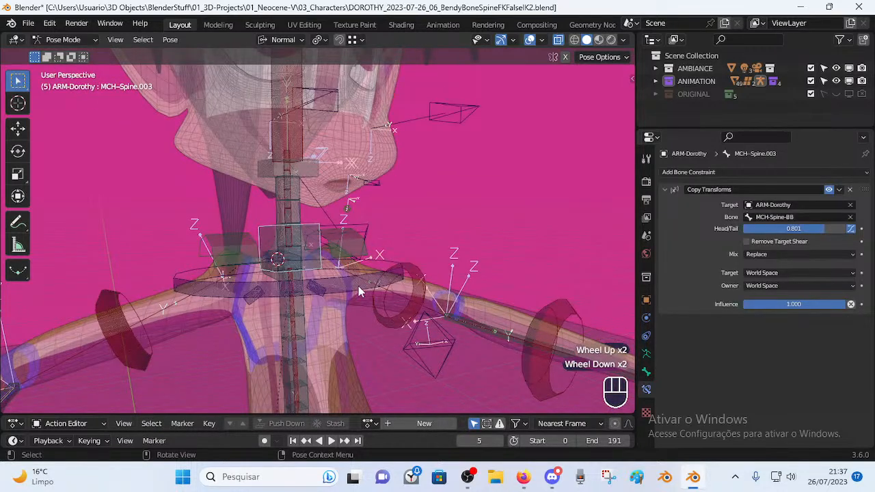
key(Tab)
middle_drag(364, 236, 403, 241)
Select MTR-Shoulder.L and trial-move it in Edit and Pose Mode, cancelling each move.
click(353, 249)
key(g)
right_click(440, 246)
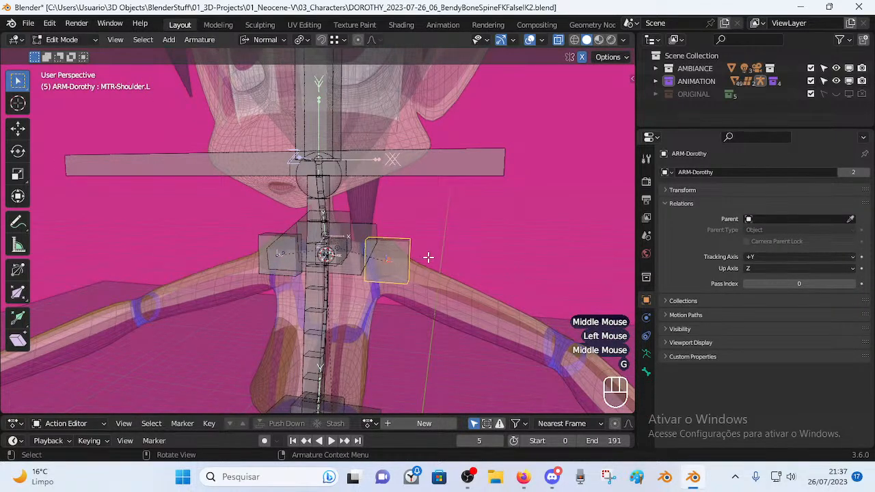
key(Tab)
key(g)
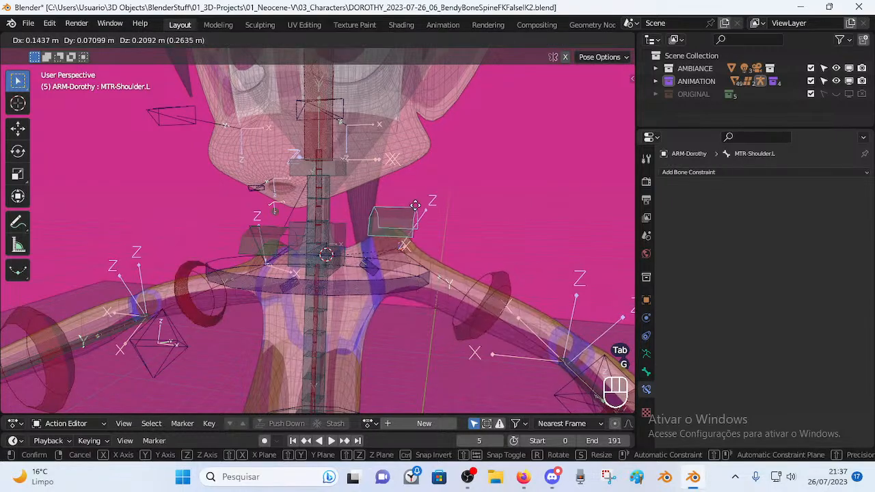
key(Escape)
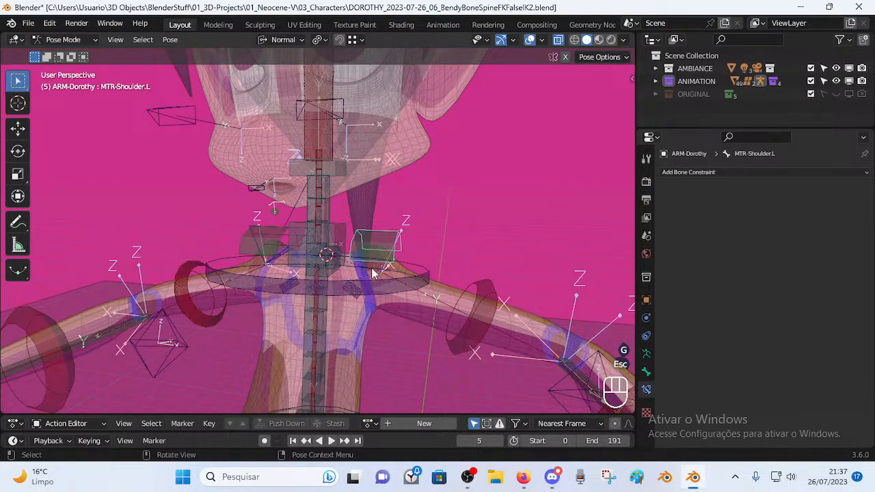
Toggle between Edit and Pose Mode and show the shoulder bone's Bone properties.
mouse_move(393, 269)
middle_down()
mouse_move(328, 277)
mouse_move(396, 259)
mouse_move(348, 261)
mouse_move(400, 263)
middle_up()
scroll(400, 259, up, 1)
key(Tab)
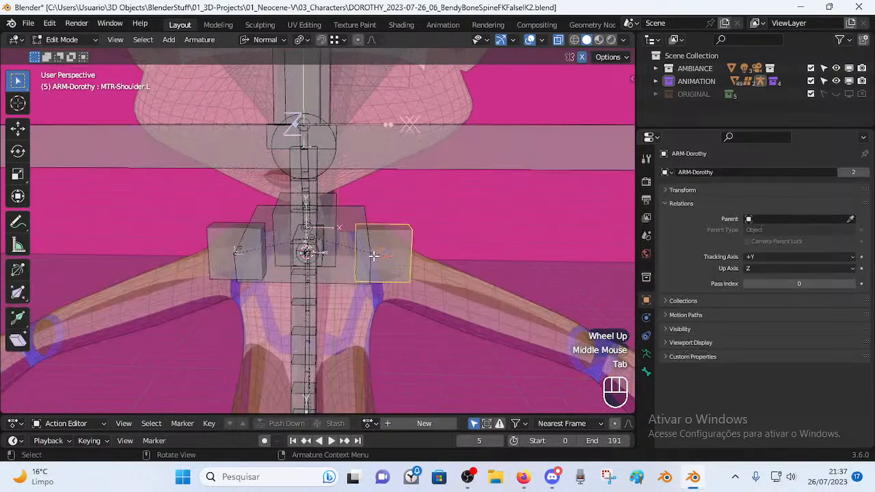
scroll(301, 308, down, 2)
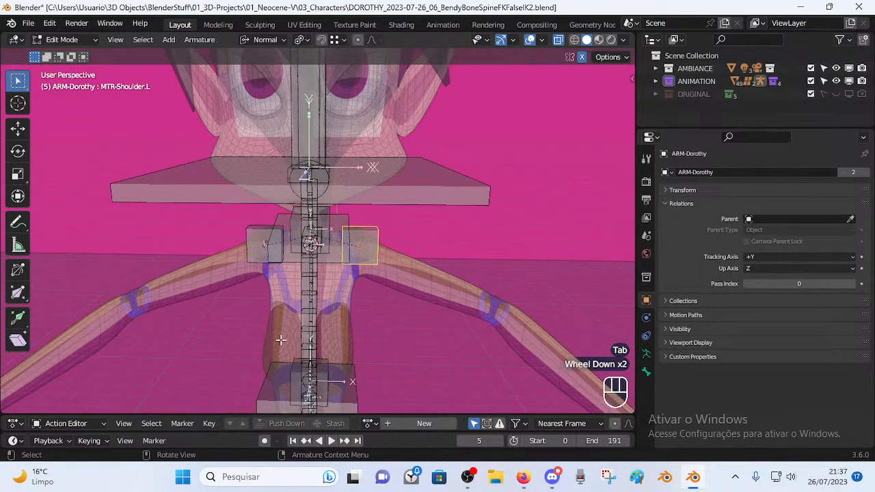
middle_drag(336, 292, 385, 254)
key(Tab)
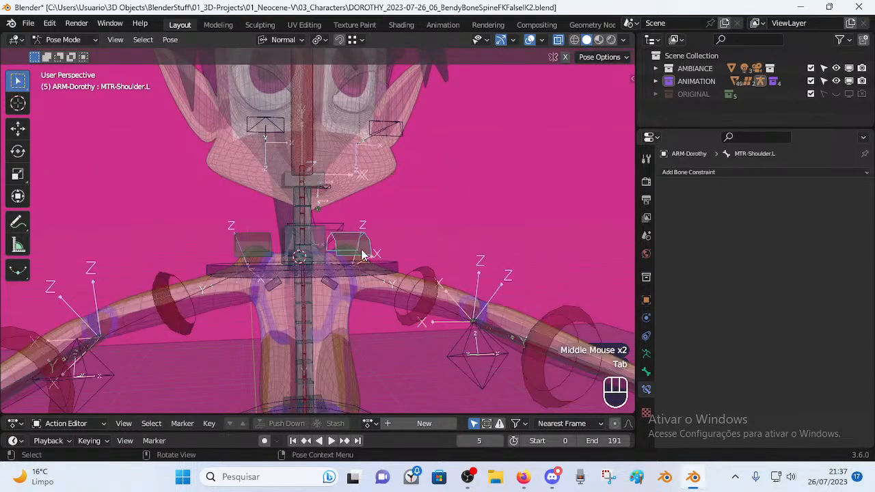
key(Tab)
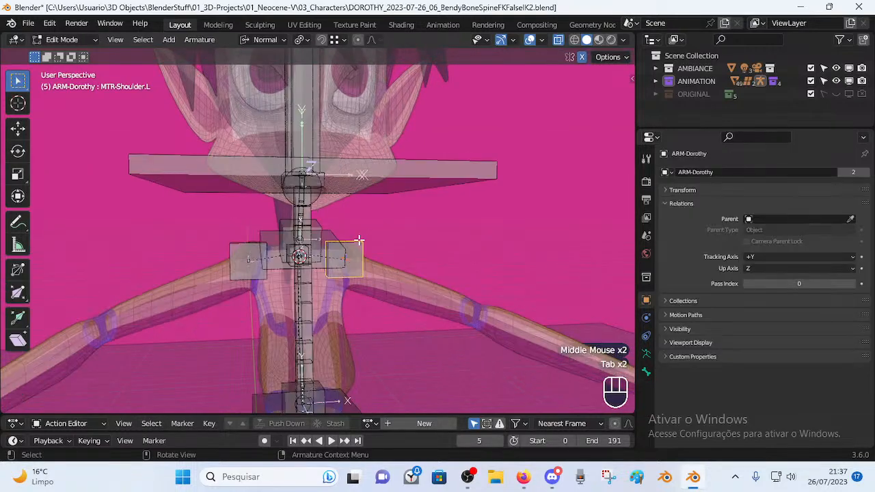
click(643, 373)
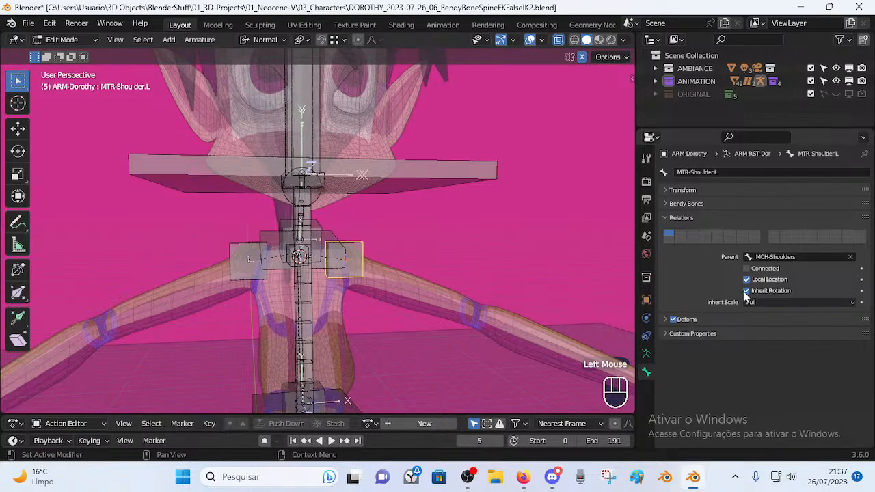
Back in Pose Mode, trial-rotate the shoulder bone twice and cancel both rotations.
key(Tab)
middle_drag(426, 258, 451, 263)
scroll(429, 258, up, 1)
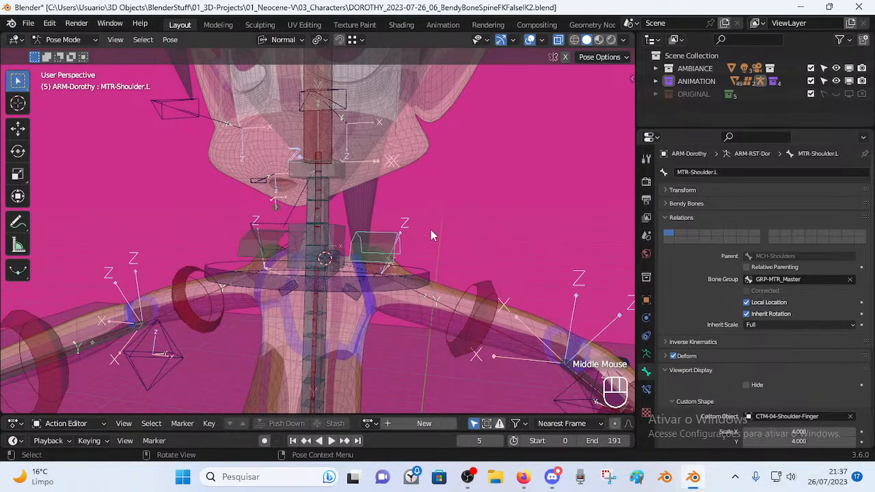
key(Tab)
key(Tab)
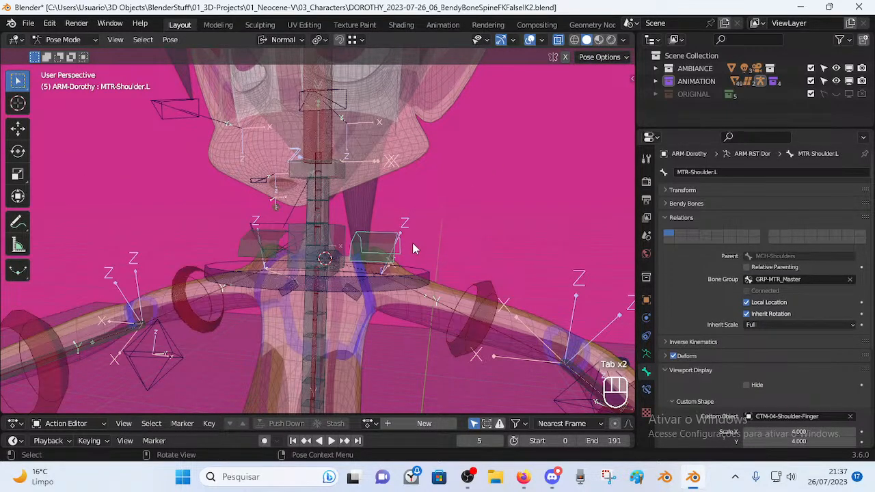
key(r)
key(Escape)
scroll(359, 185, down, 2)
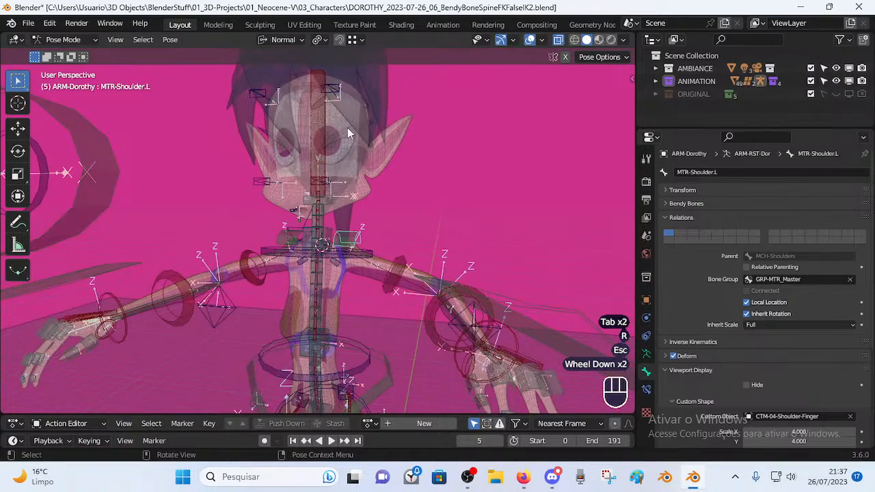
scroll(375, 241, up, 2)
scroll(391, 246, up, 2)
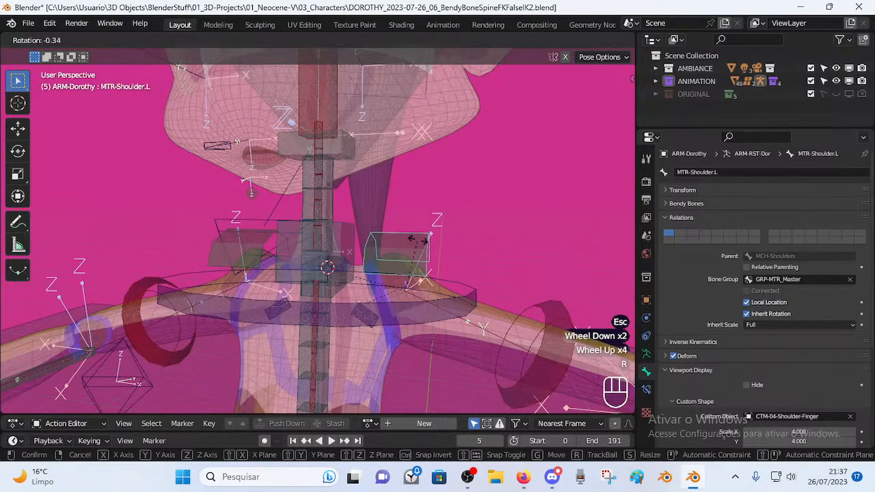
key(r)
key(Escape)
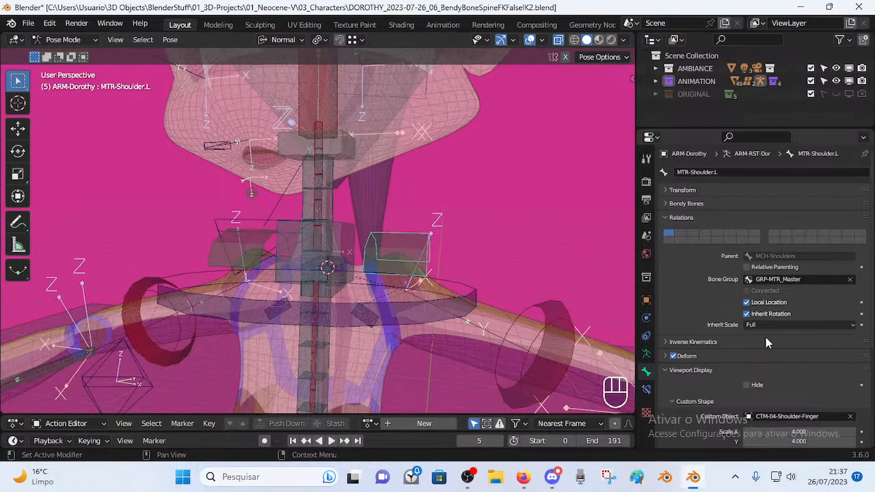
Check the Inherit Scale options for the shoulder bone and leave it on Full.
click(758, 325)
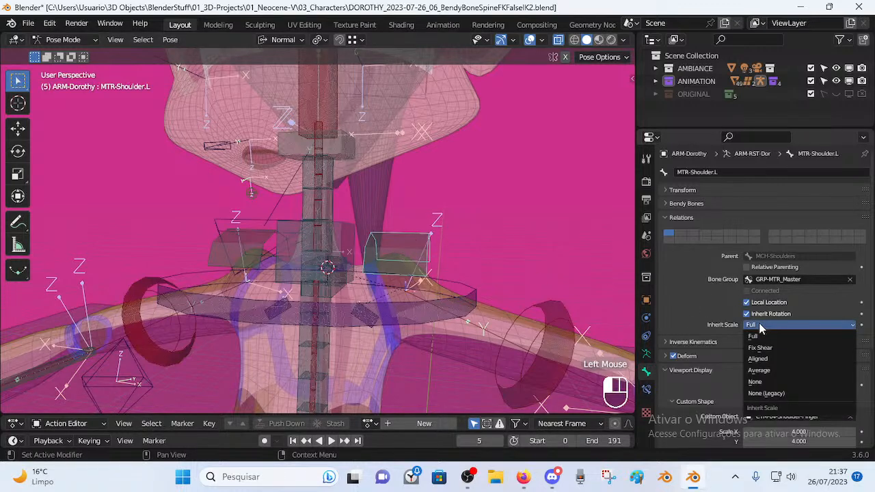
drag(765, 381, 760, 324)
click(759, 324)
mouse_move(429, 240)
middle_down()
mouse_move(440, 238)
mouse_move(439, 247)
middle_up()
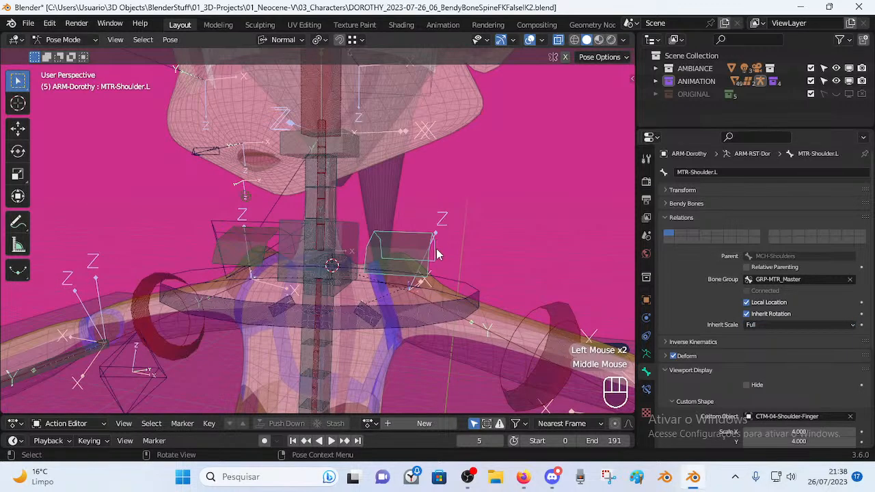
click(761, 325)
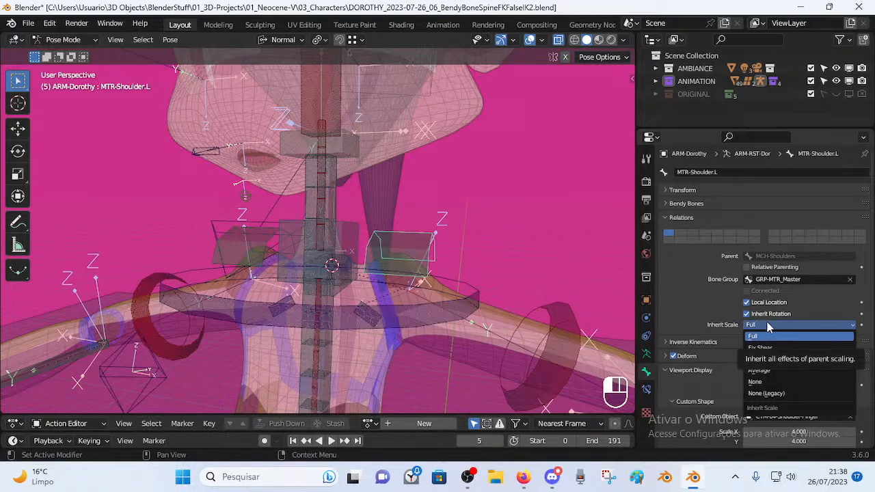
click(769, 327)
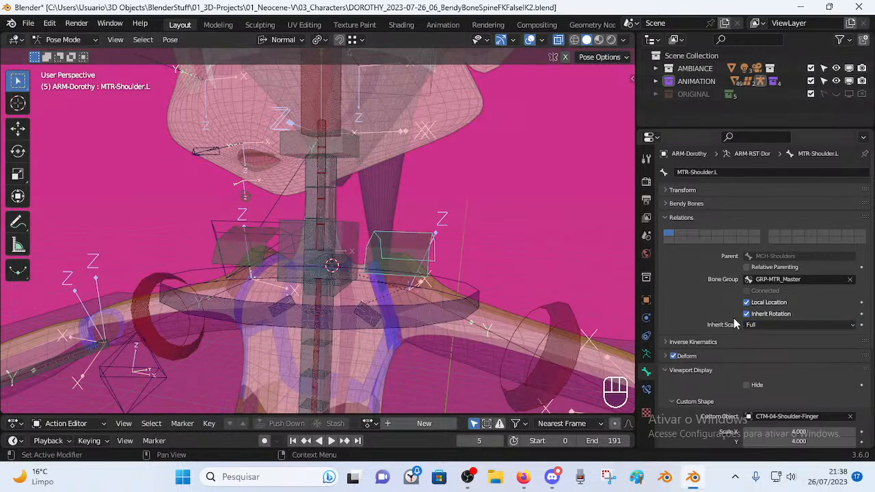
Switch the armature to Edit Mode and orbit around the shoulder and neck bones.
key(Tab)
middle_drag(433, 241, 311, 260)
scroll(442, 270, down, 2)
middle_drag(311, 259, 362, 255)
middle_drag(410, 256, 337, 274)
scroll(404, 263, up, 2)
Select the MCH-Shoulders bone in Edit Mode and inspect its properties.
click(407, 314)
key(Tab)
key(Tab)
click(366, 311)
middle_drag(366, 312, 418, 287)
click(420, 288)
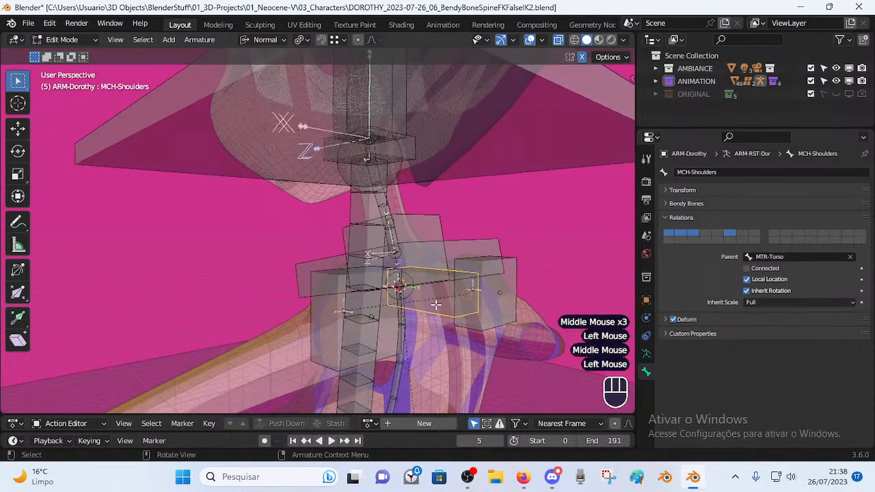
shift+middle_drag(423, 335, 370, 259)
mouse_move(370, 259)
middle_down()
mouse_move(356, 256)
mouse_move(407, 261)
mouse_move(375, 243)
middle_up()
click(381, 240)
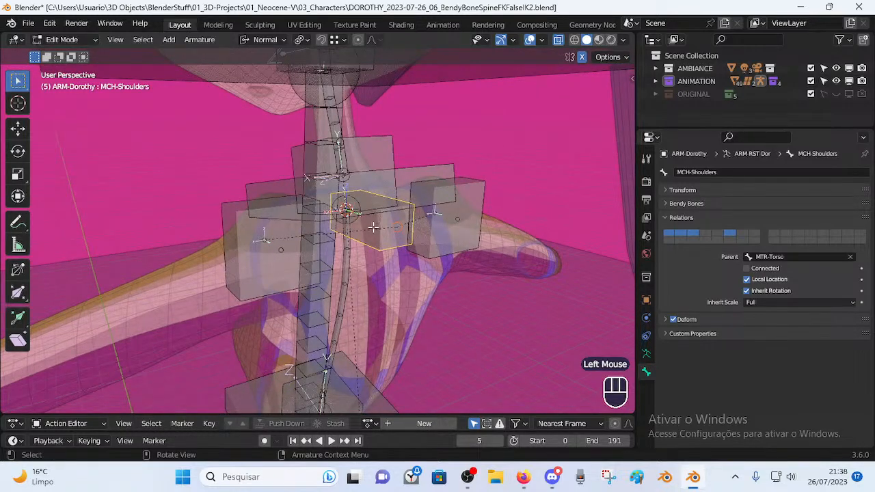
click(373, 227)
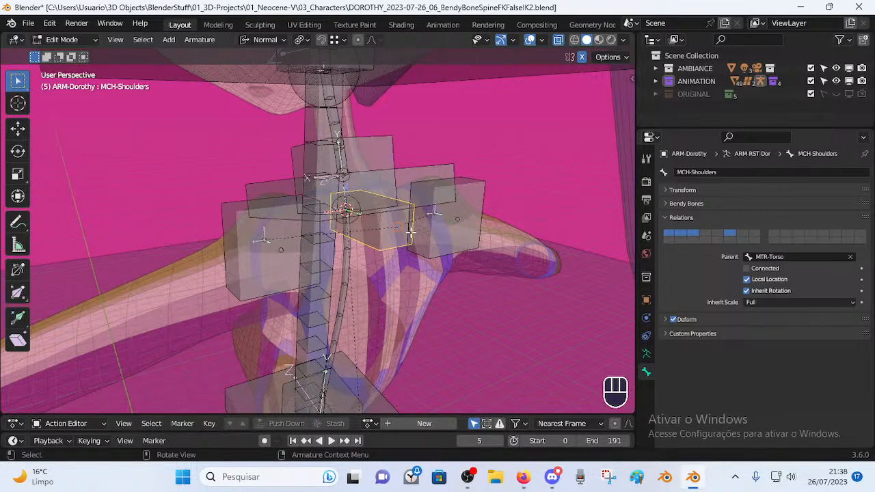
Orbit and zoom around the spine and shoulder bones to inspect them from front, side and behind.
middle_drag(328, 244, 418, 194)
scroll(317, 240, up, 1)
middle_drag(417, 225, 369, 258)
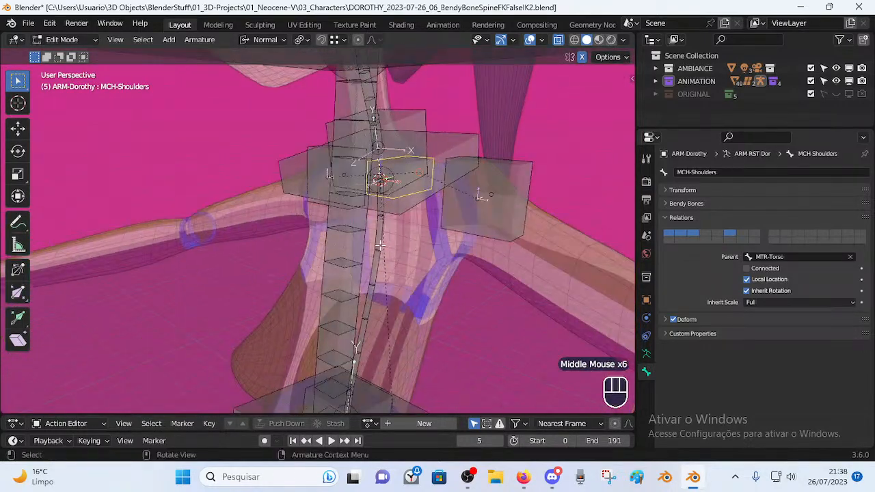
scroll(369, 258, down, 2)
scroll(273, 162, down, 2)
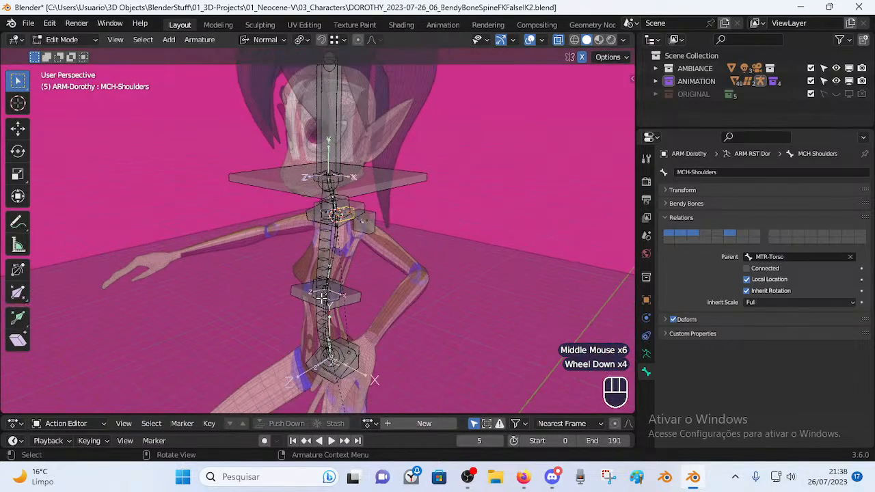
middle_drag(320, 308, 343, 231)
scroll(345, 231, up, 3)
middle_drag(429, 233, 338, 274)
scroll(324, 242, up, 1)
scroll(374, 269, up, 1)
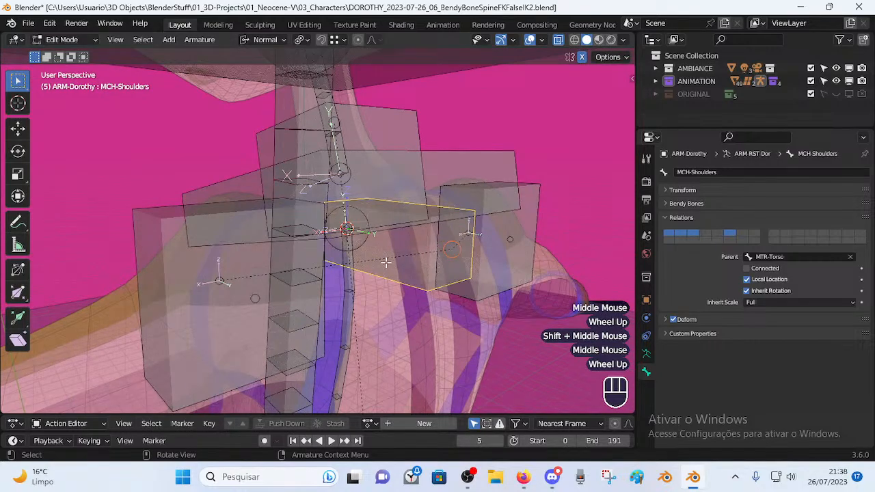
scroll(383, 253, down, 2)
scroll(384, 264, up, 2)
middle_drag(384, 267, 420, 279)
middle_drag(504, 259, 429, 249)
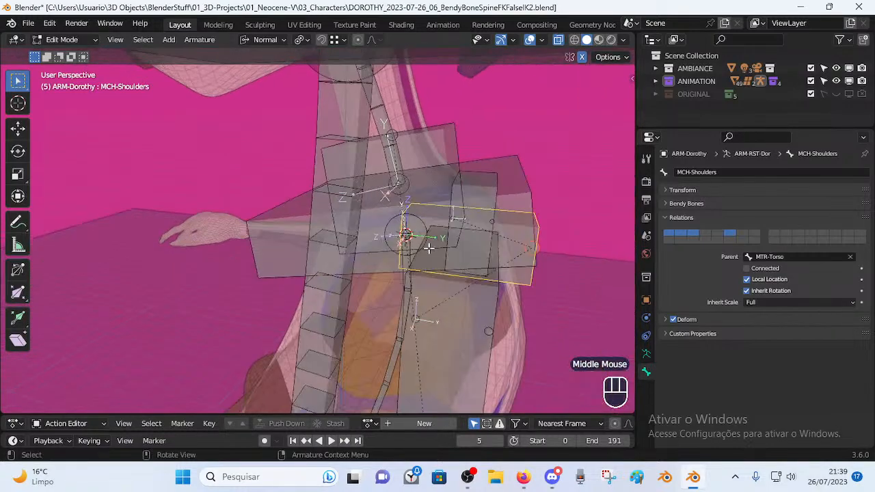
Select the wide TIP-Spine-BB-Handler.003 bone, parented to MCH-Spine.003, to show its properties.
click(515, 283)
middle_drag(349, 261, 425, 223)
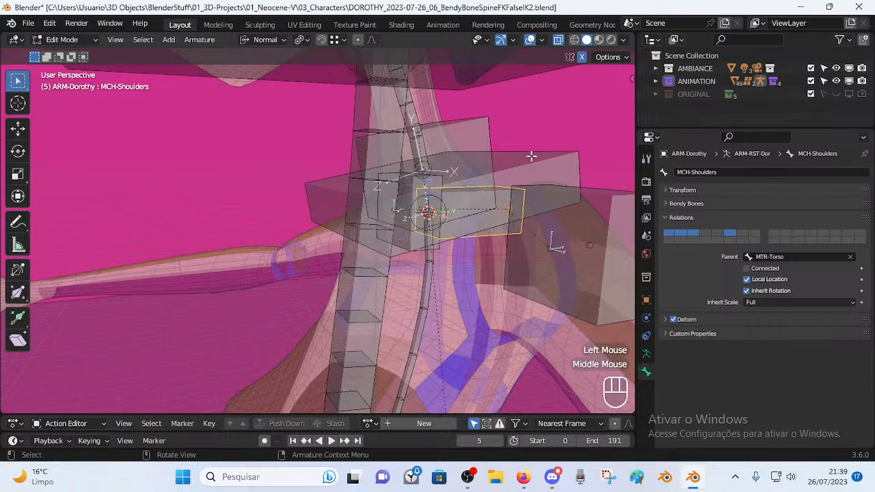
click(529, 157)
middle_drag(380, 145, 434, 151)
middle_drag(370, 209, 397, 203)
In Pose Mode, click through the TIP-Spine-BB-Handler.003 and .002 controls around the neck.
middle_drag(428, 162, 338, 157)
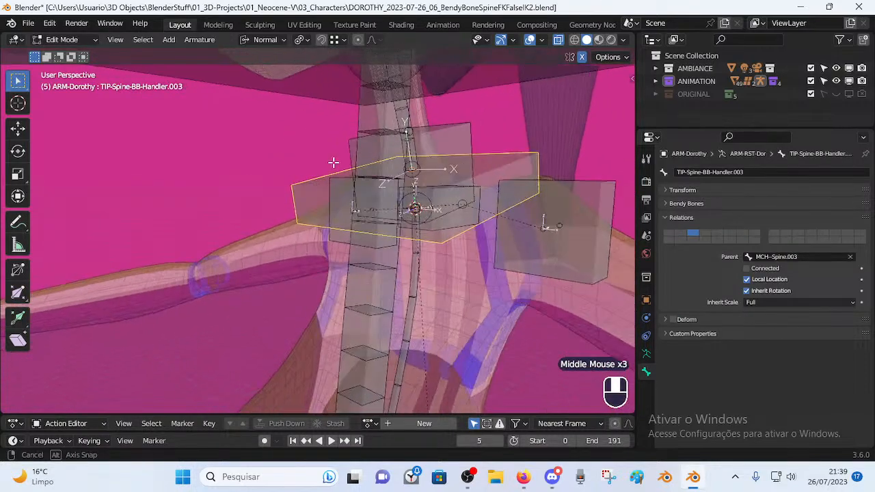
scroll(358, 172, down, 2)
key(Tab)
middle_drag(363, 212, 441, 239)
click(441, 239)
click(429, 264)
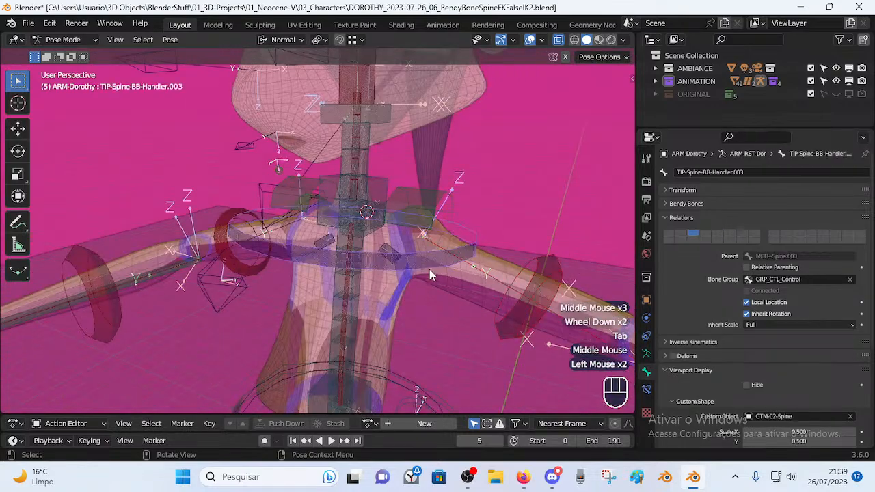
scroll(371, 353, down, 2)
click(372, 319)
scroll(393, 287, up, 1)
middle_drag(393, 287, 404, 228)
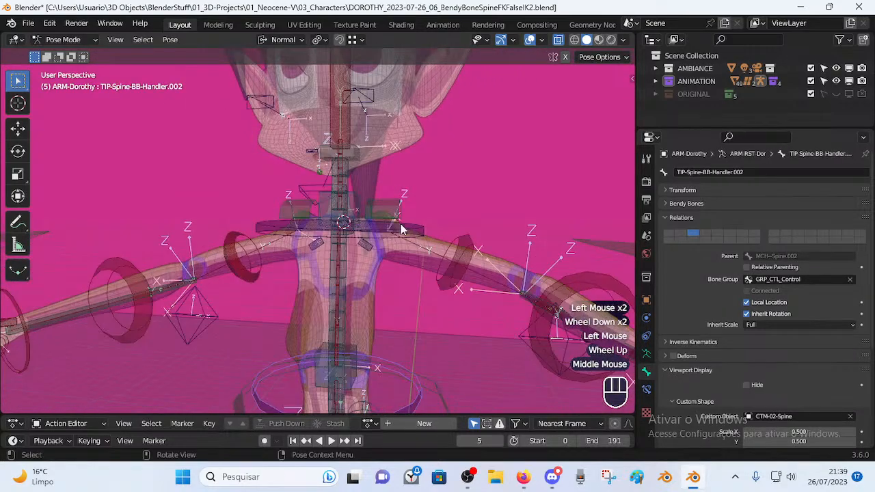
scroll(423, 232, up, 2)
click(490, 225)
middle_drag(489, 224, 412, 250)
scroll(445, 238, up, 3)
Select MCH-Shoulders and toggle the armature between Edit and Pose Mode.
click(420, 249)
key(Tab)
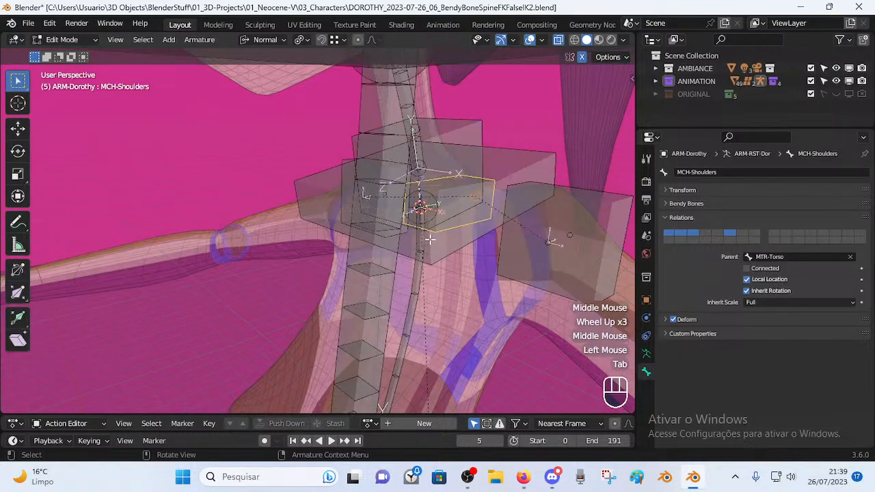
middle_drag(413, 217, 468, 254)
key(Tab)
key(Tab)
scroll(393, 267, down, 2)
key(Tab)
middle_drag(372, 269, 395, 269)
Select TIP-Spine-BB-Handler.001, .002 and .003 in turn, then return to Edit Mode.
click(425, 242)
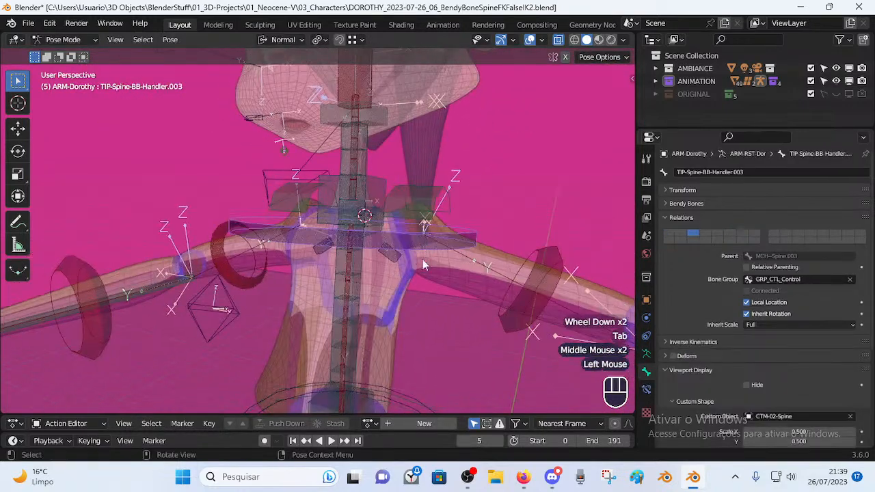
scroll(383, 307, down, 2)
click(386, 335)
scroll(423, 239, up, 2)
click(422, 239)
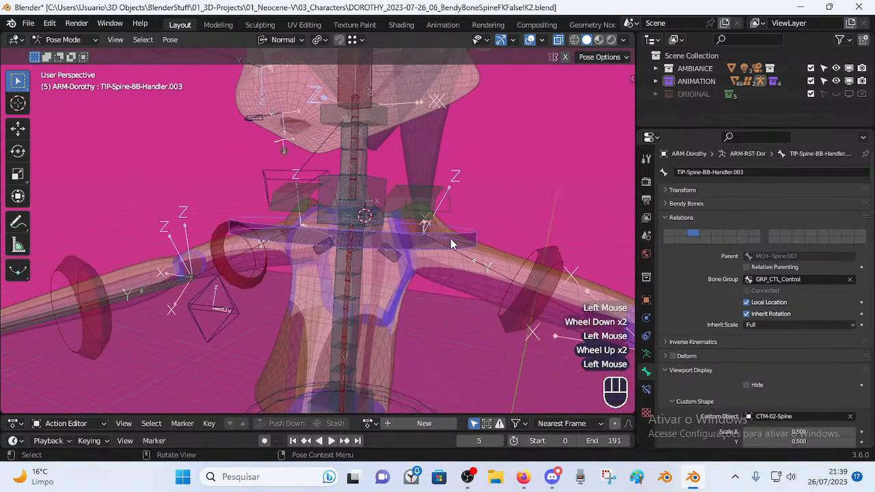
scroll(451, 239, up, 2)
key(Tab)
middle_drag(451, 239, 323, 260)
scroll(380, 237, up, 1)
Select MCH-Spine.003, then bring the Firefox tutorial to the front.
click(374, 201)
middle_drag(374, 201, 410, 187)
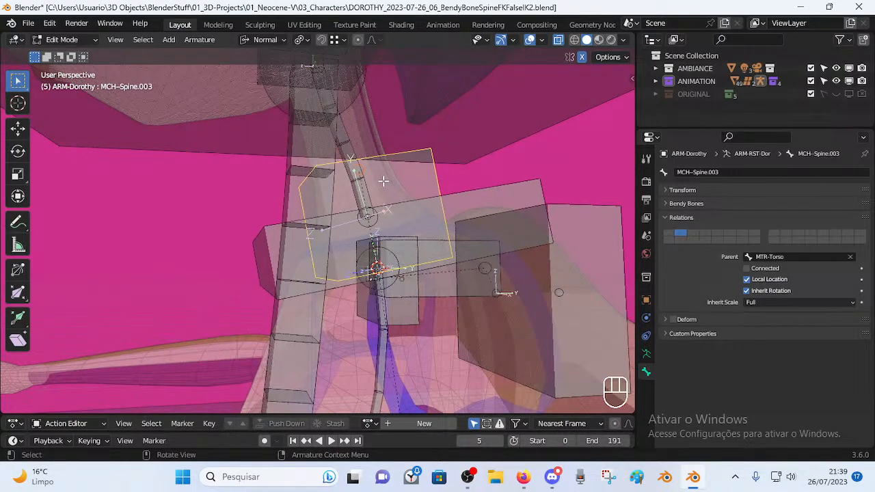
click(523, 476)
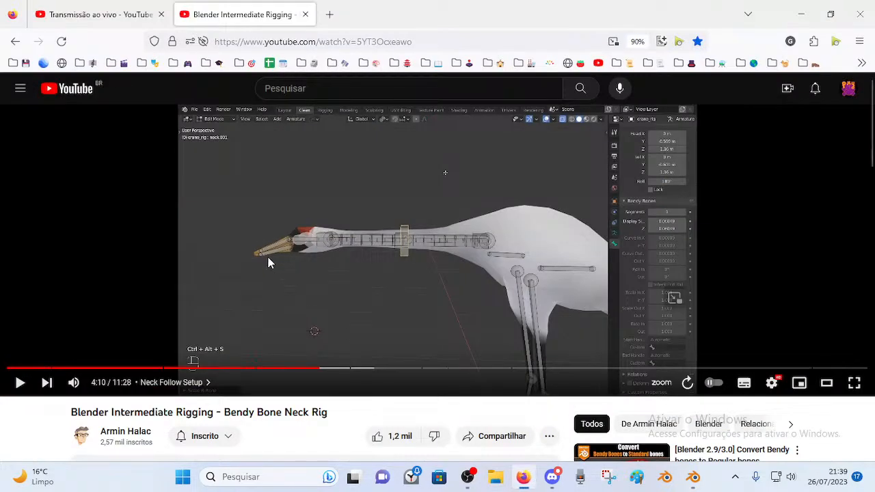
Play the tutorial, rewind twice by five seconds, and pause at 4:02.
click(406, 221)
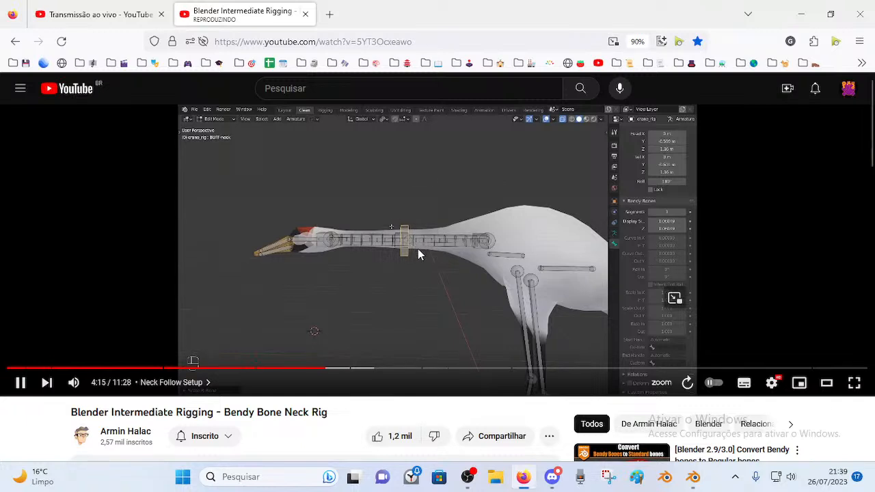
key(Left)
key(Left)
key(Left)
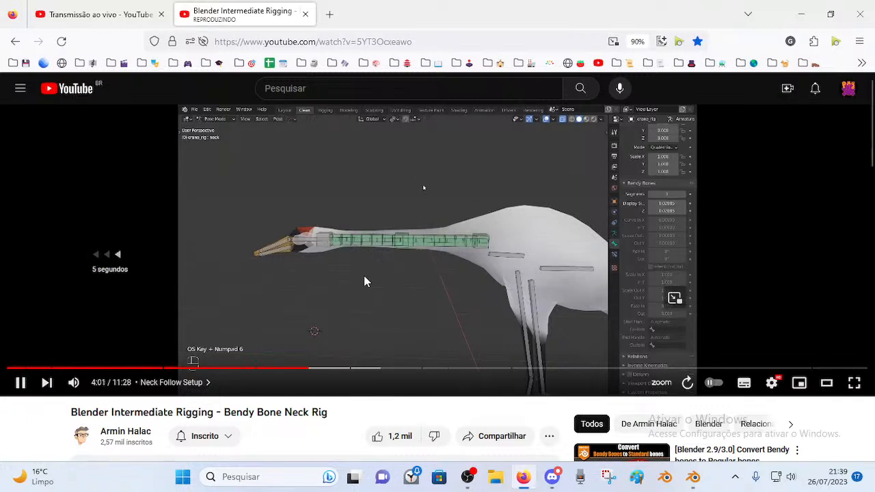
key(Left)
key(Left)
click(446, 232)
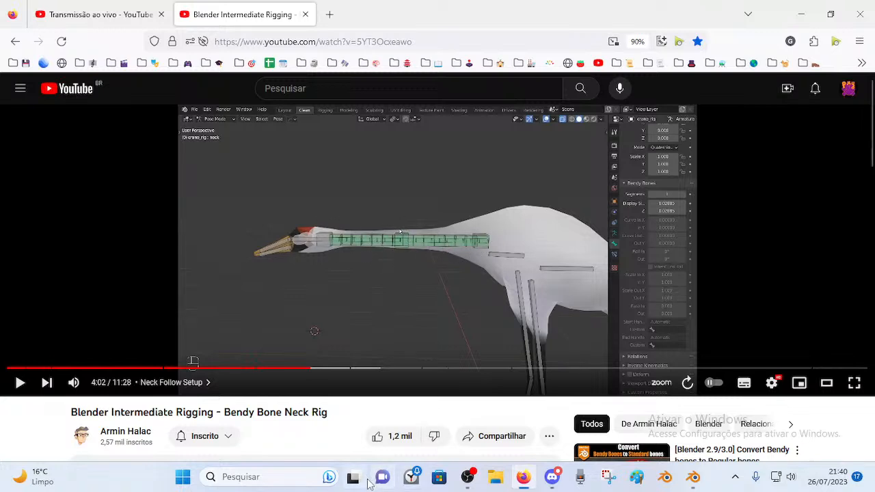
Glance at Blender, replay the tutorial to 4:03 and pause, then Alt+Tab back to Blender.
click(693, 477)
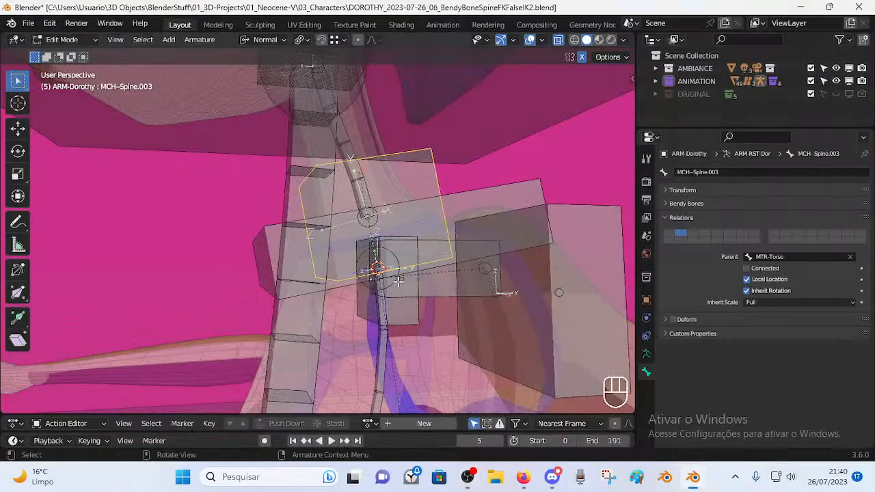
click(531, 480)
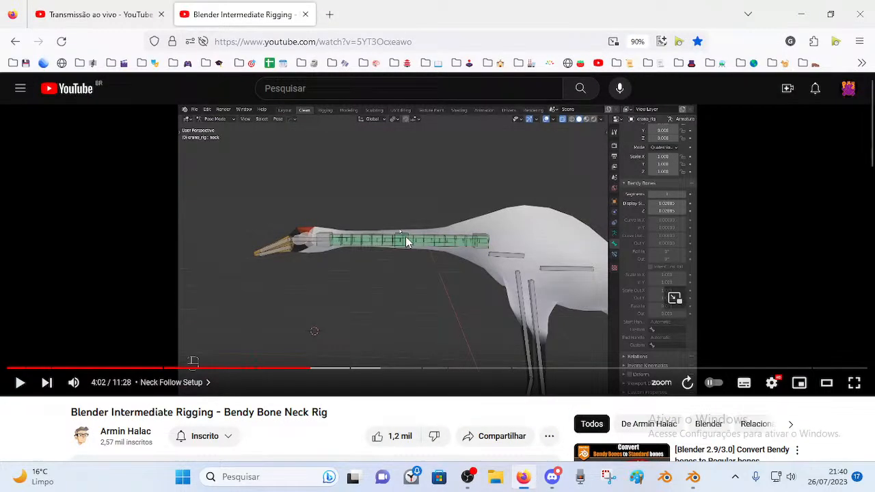
click(403, 260)
click(398, 240)
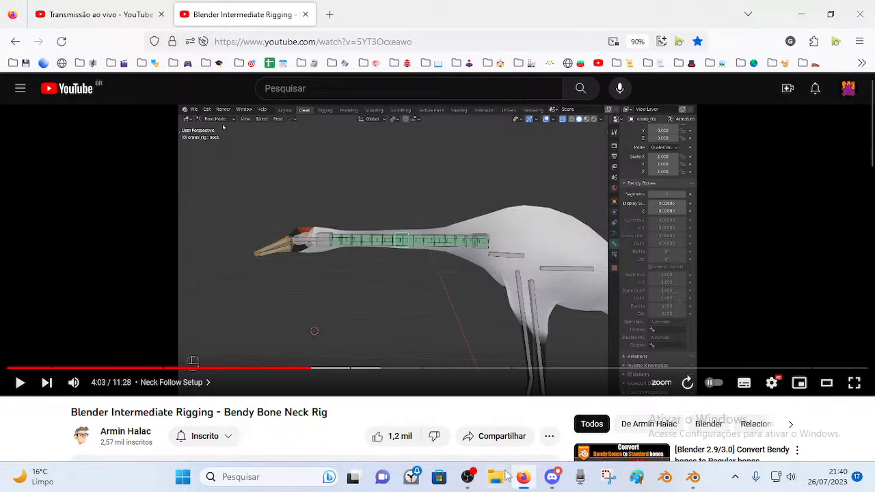
key(alt+Tab)
Enter Pose Mode with Ctrl+Tab and select the MCH-Spine.003 bone at the neck base.
scroll(373, 236, down, 3)
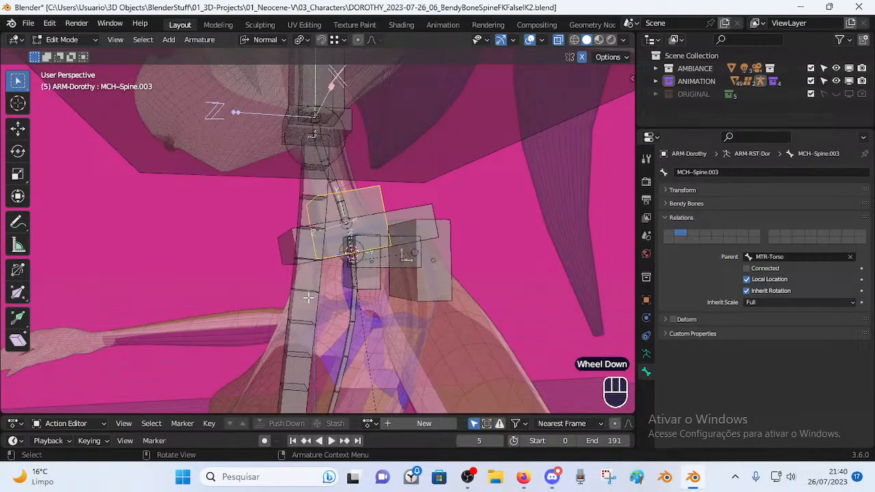
key(ctrl+Tab)
middle_drag(305, 303, 380, 271)
click(362, 293)
click(362, 295)
click(356, 261)
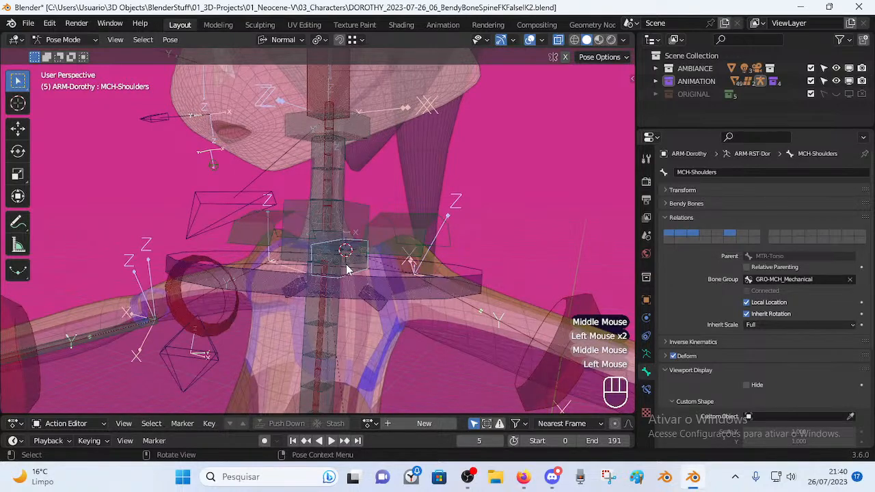
click(328, 235)
middle_drag(290, 268, 309, 257)
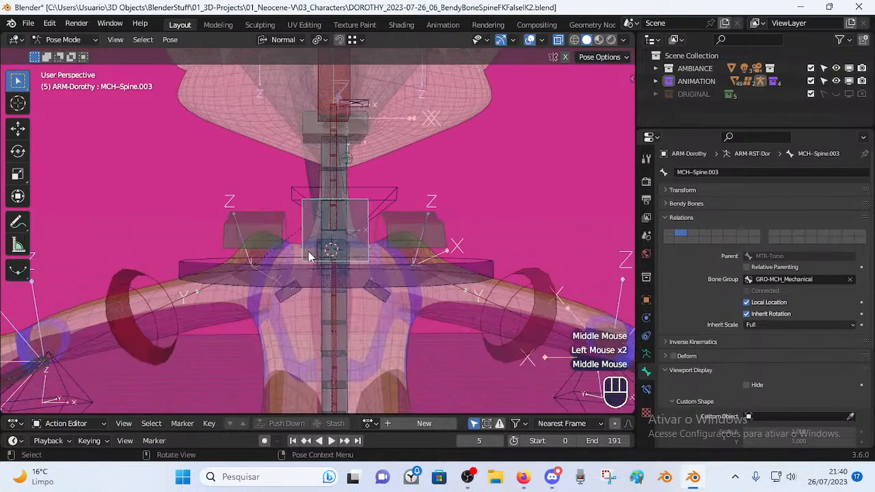
In Bone Constraints, raise the Copy Transforms Head/Tail from 0.801 to 0.806.
click(646, 389)
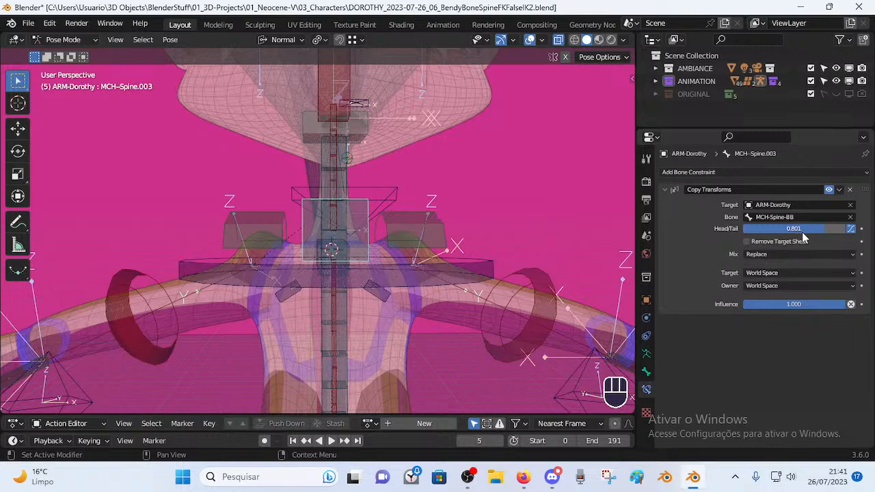
scroll(334, 344, down, 2)
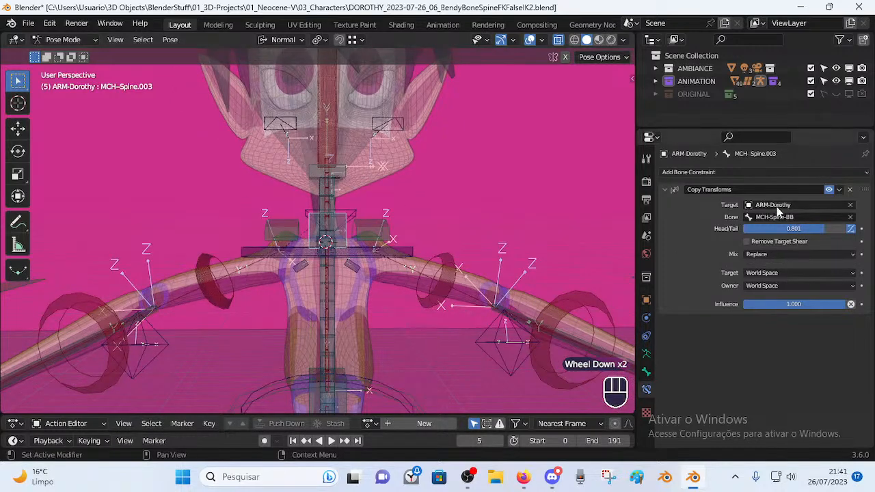
drag(813, 233, 818, 234)
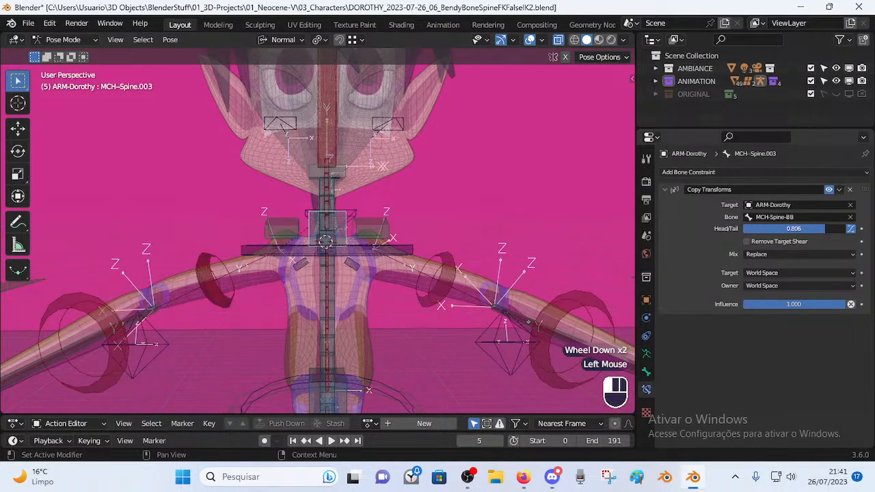
middle_drag(342, 242, 324, 241)
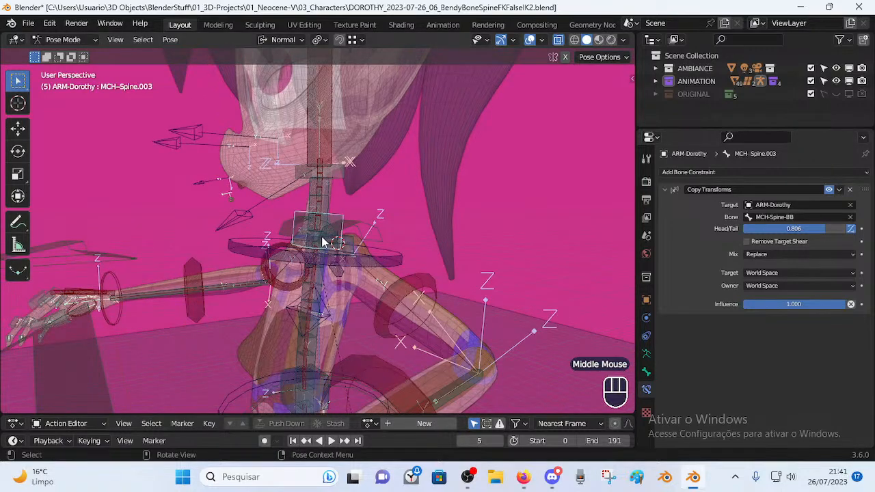
From the right-side view, compare MCH-Spine.003's rest and posed positions on the neck.
key(KP_3)
key(Tab)
key(Tab)
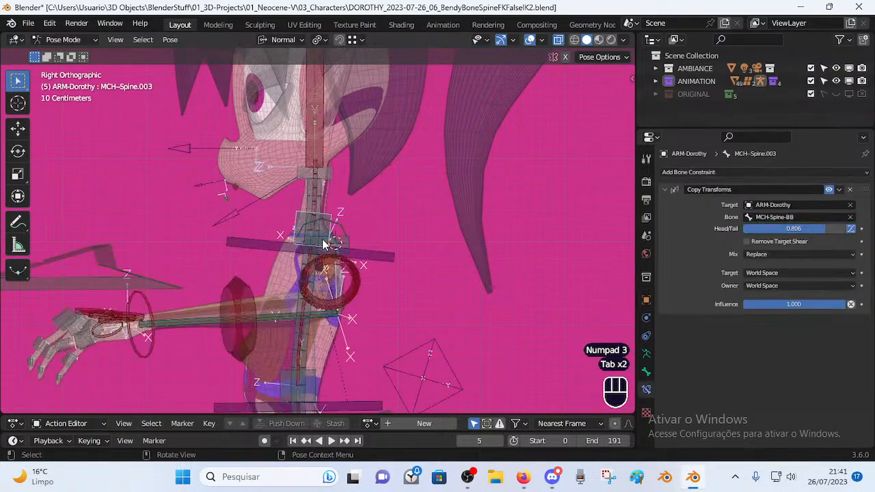
scroll(324, 242, up, 3)
key(Tab)
key(Tab)
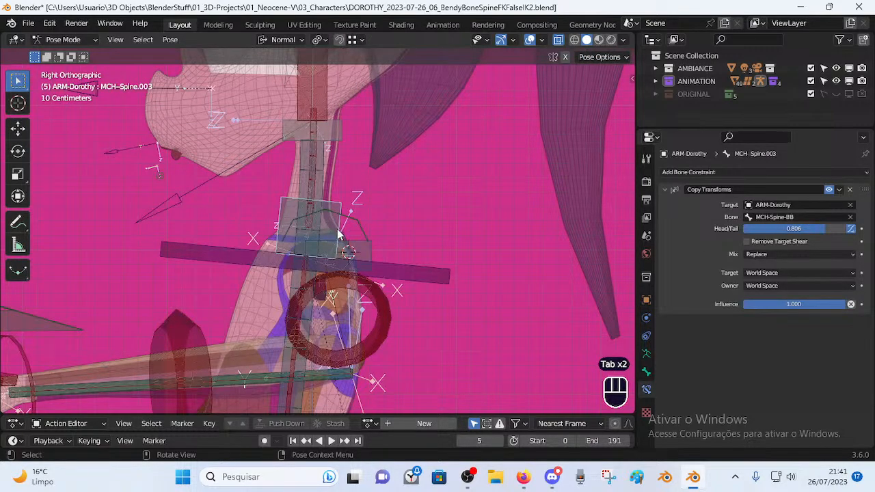
key(Tab)
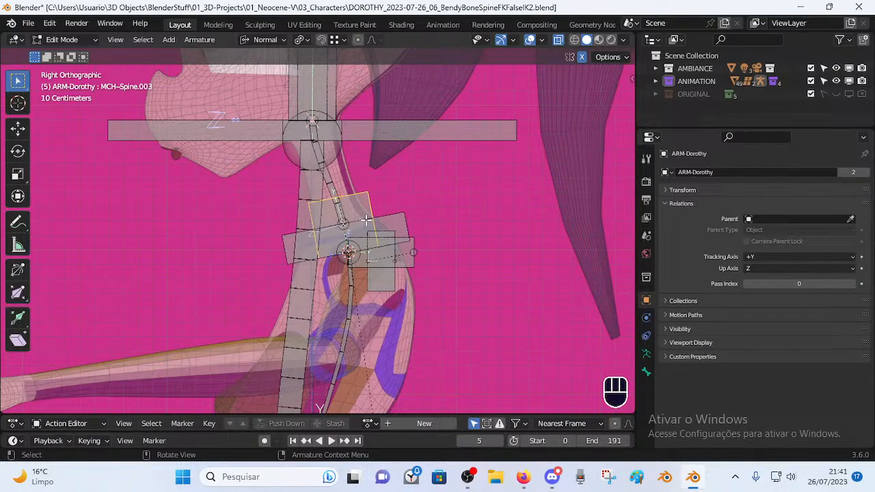
key(Tab)
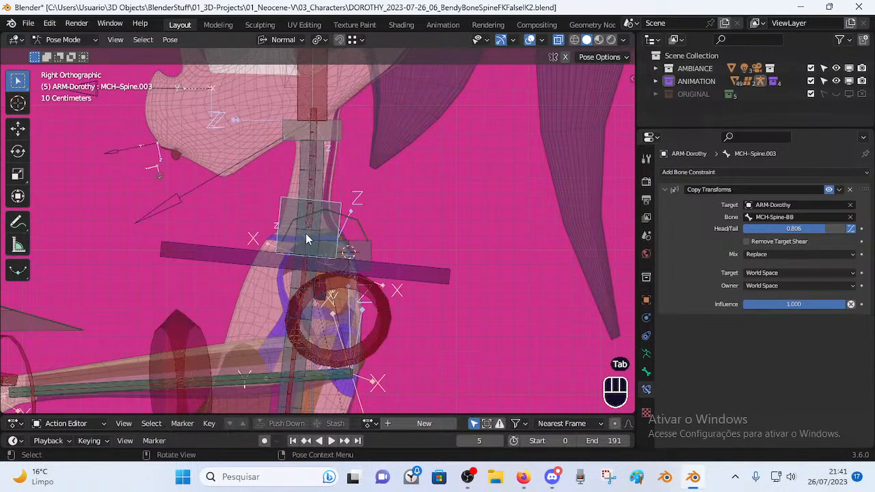
key(Tab)
scroll(345, 269, down, 2)
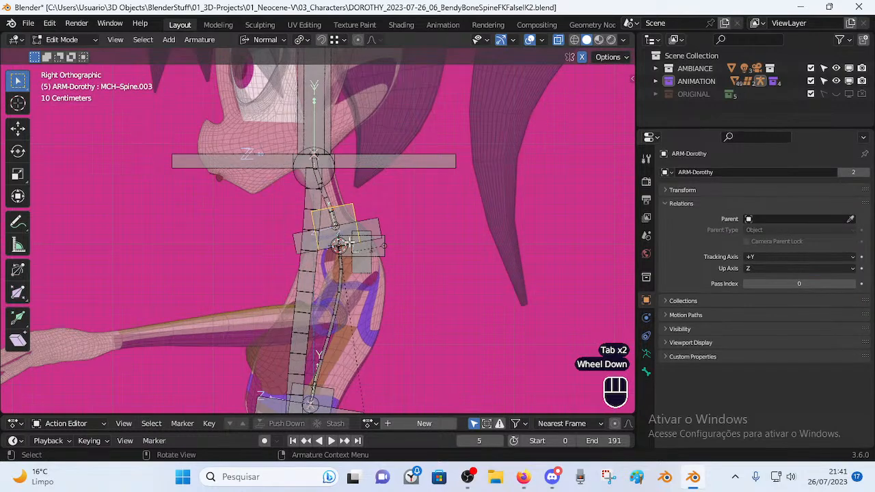
key(Tab)
Glance through the Pose menu, then bring the YouTube tutorial back up in Firefox.
click(170, 39)
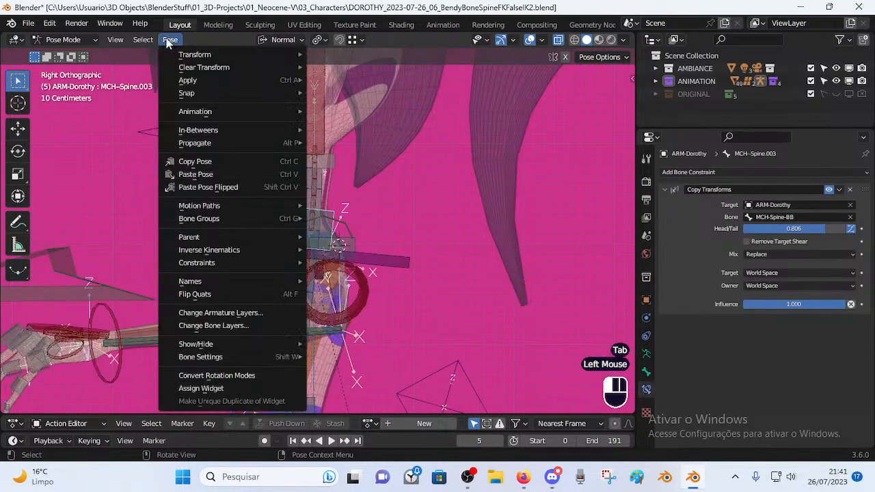
mouse_move(205, 94)
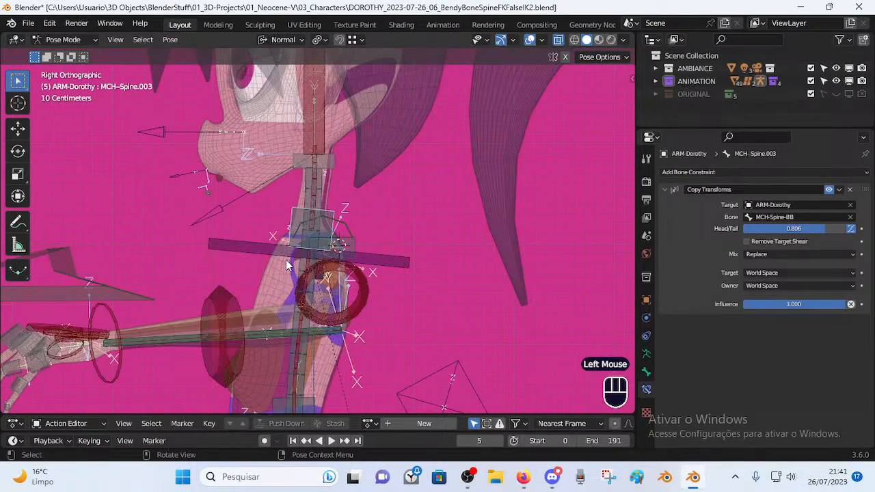
scroll(313, 233, up, 2)
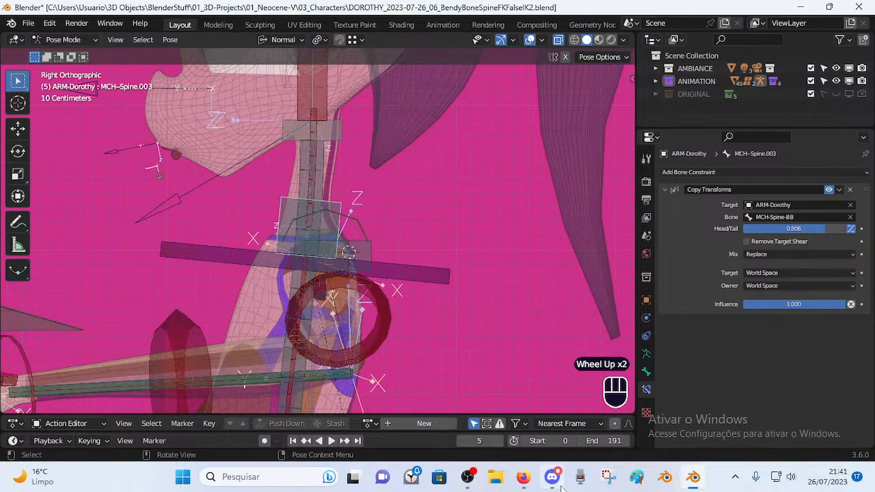
mouse_move(555, 481)
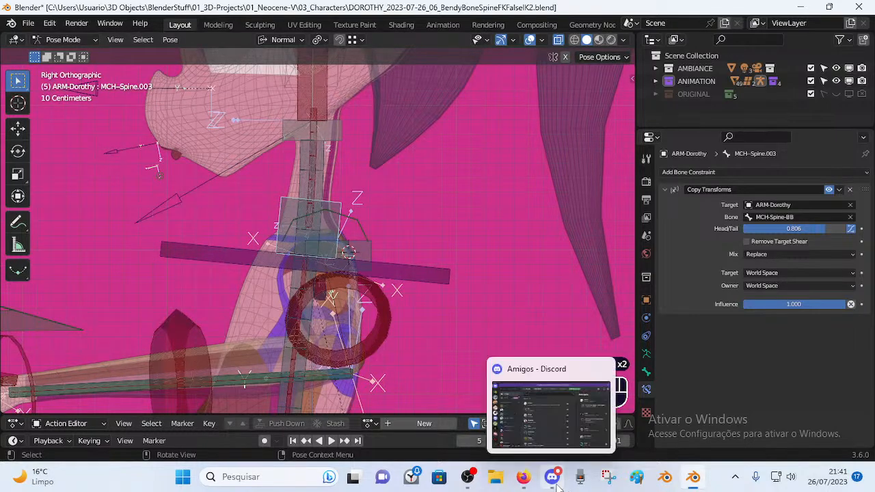
click(523, 477)
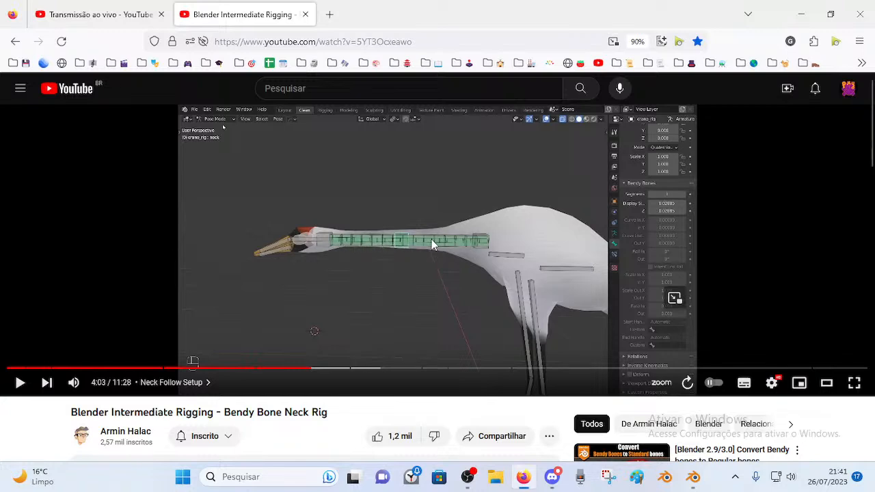
Back in Blender, orbit to the spine and select the MCH-Spine-BB bendy bone.
click(693, 476)
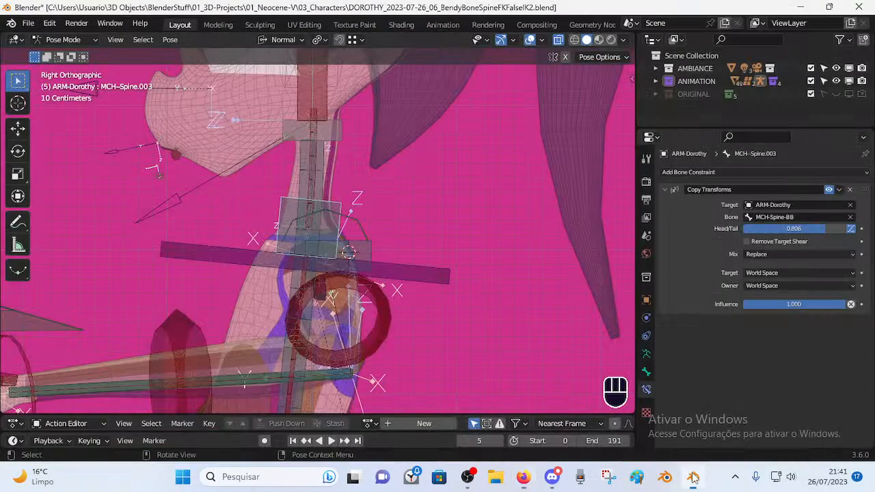
scroll(316, 311, down, 2)
middle_drag(316, 344, 286, 301)
scroll(297, 360, up, 2)
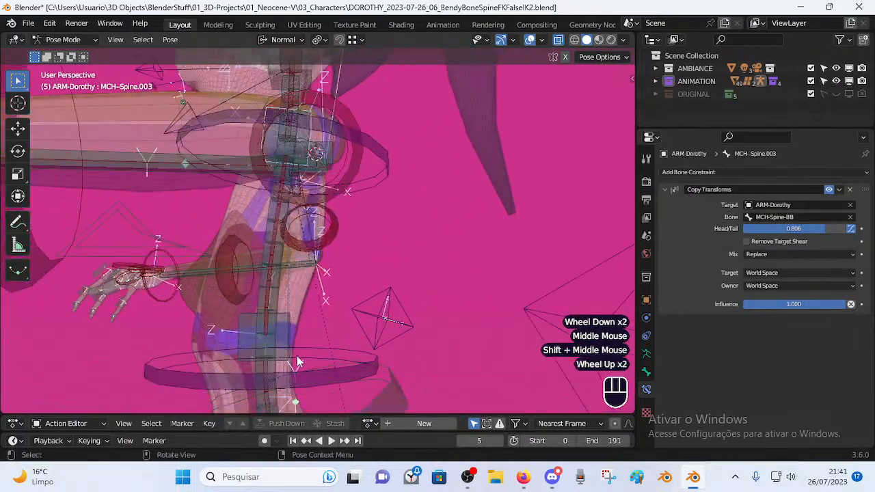
shift+middle_drag(270, 174, 270, 287)
middle_drag(270, 287, 274, 294)
click(274, 291)
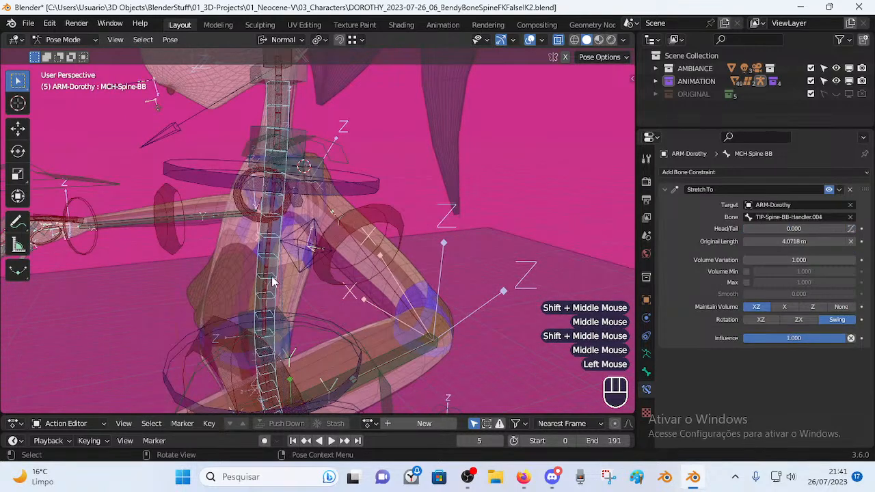
scroll(272, 294, down, 2)
middle_drag(275, 348, 278, 340)
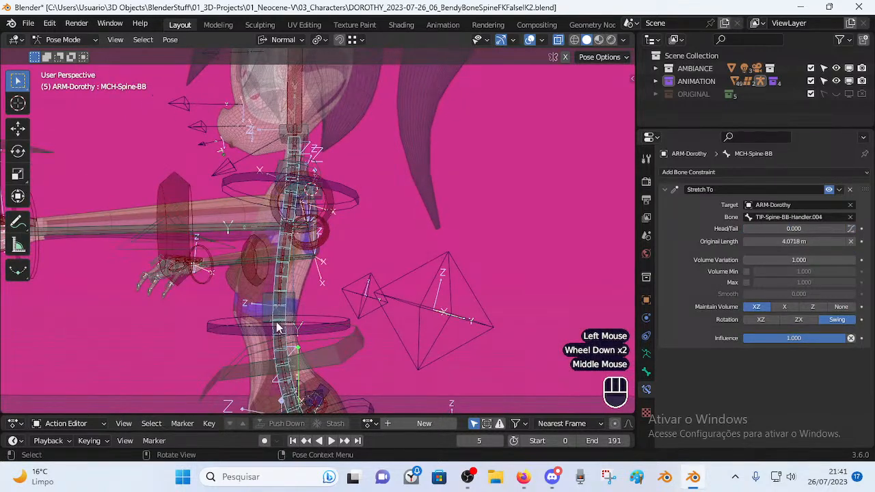
Compare the bendy spine's rest pose with its posed shape around the neck.
key(Tab)
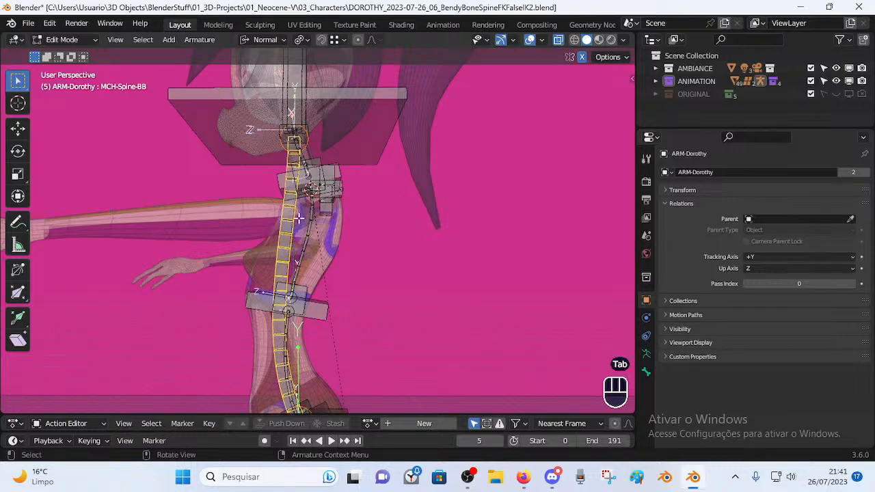
key(Tab)
middle_drag(267, 220, 335, 290)
scroll(313, 254, up, 3)
scroll(326, 283, up, 2)
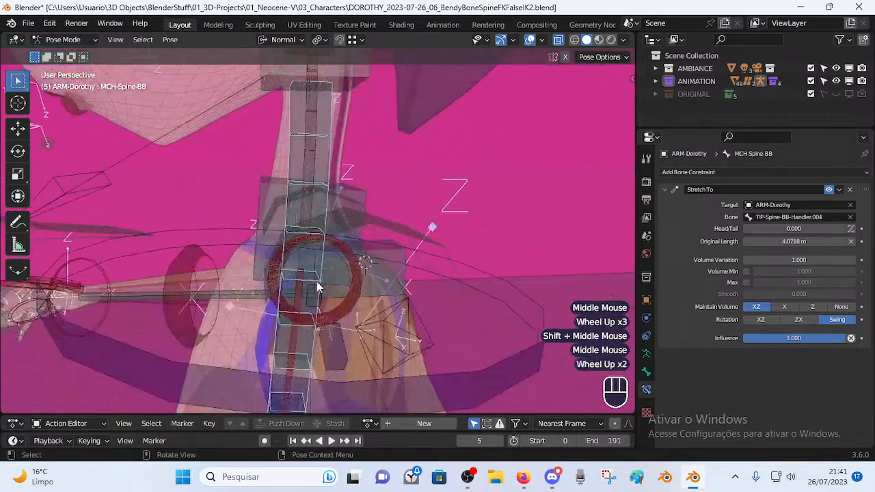
After a quick look at the tutorial, select MCH-Spine.003 to show its Copy Transforms constraint.
click(524, 478)
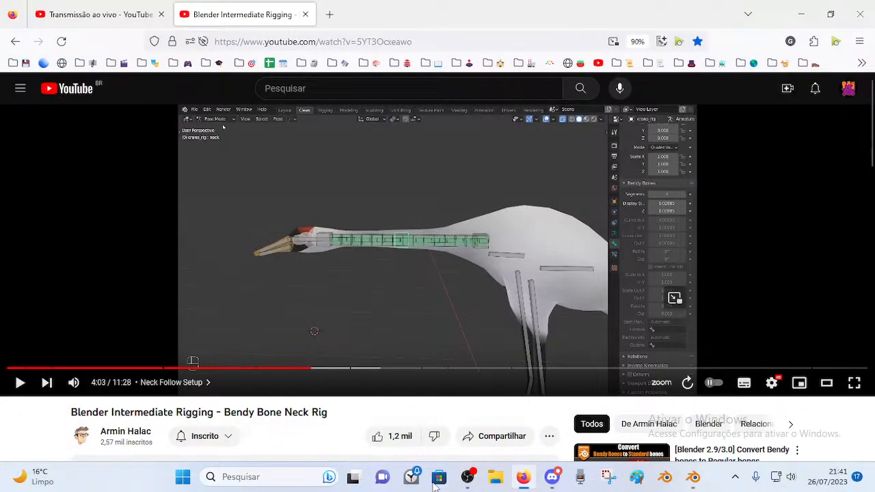
click(693, 477)
middle_drag(291, 191, 273, 183)
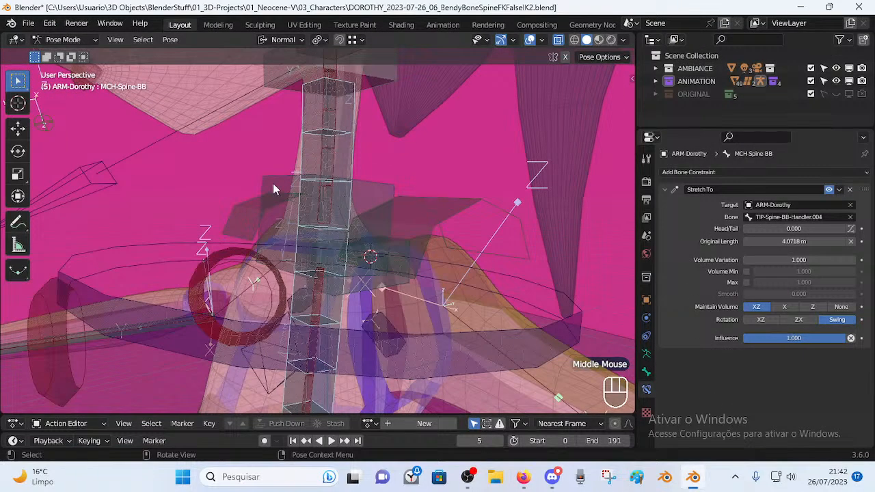
click(273, 183)
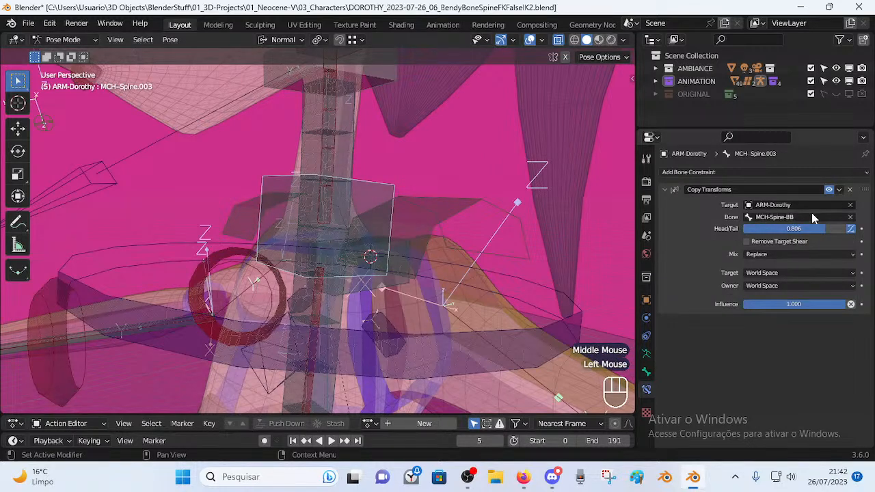
Toggle the B-Bone option twice and try Mix Before Original (Full), then restore Replace.
click(851, 230)
click(851, 230)
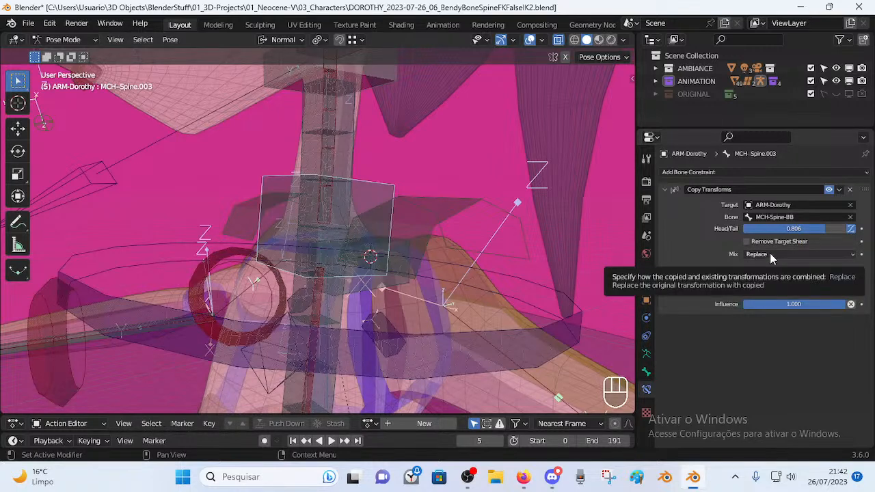
click(771, 256)
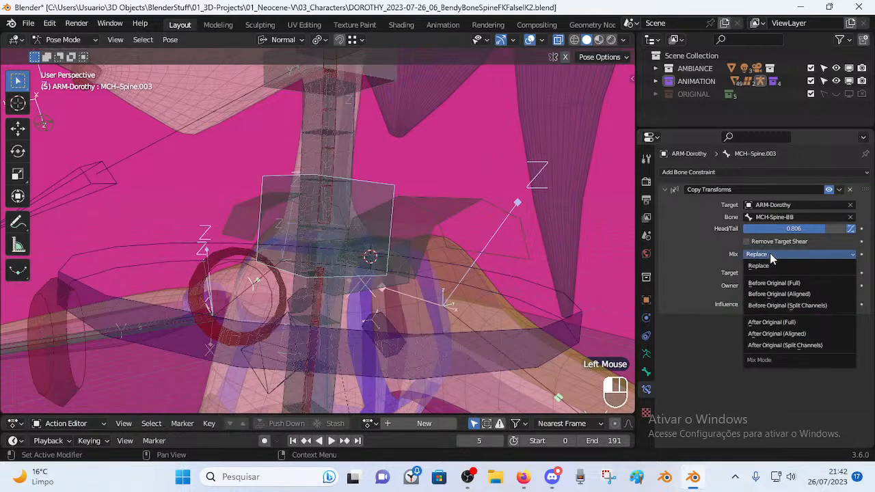
click(772, 282)
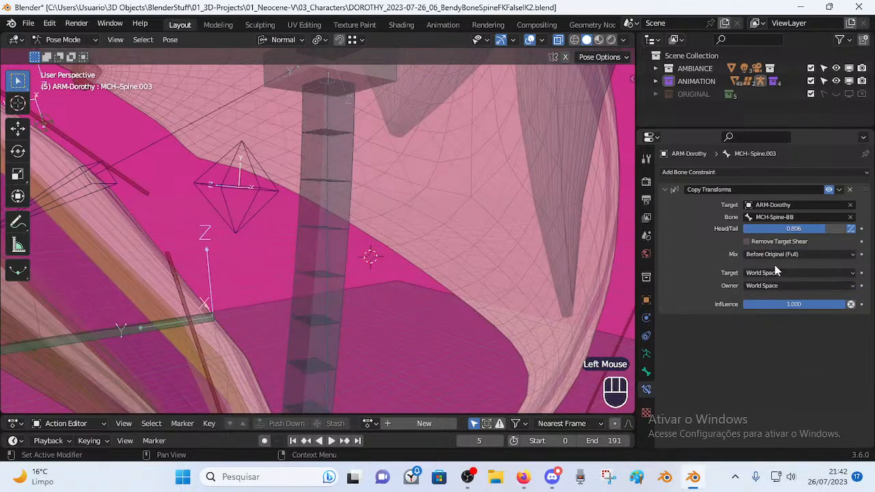
click(772, 254)
click(771, 267)
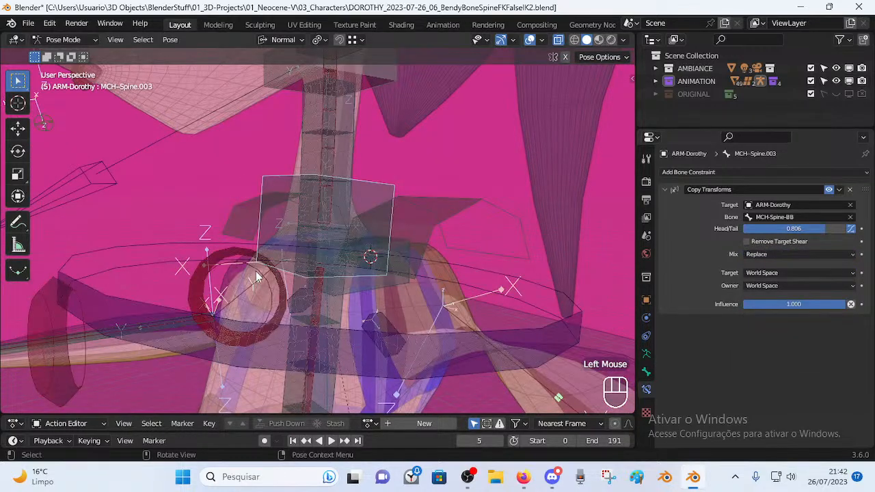
Inspect MCH-Spine-BB, TIP-Spine-BB-Handler.003 and MCH-Spine.003 by selecting each in turn.
click(335, 247)
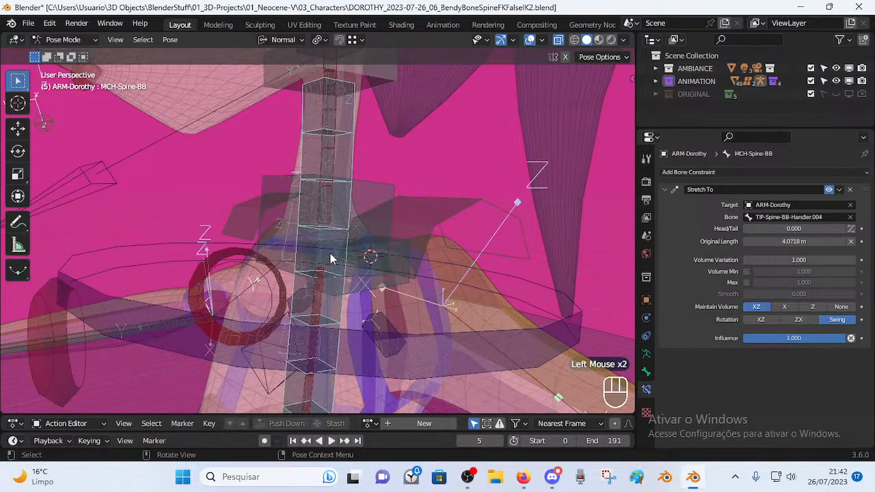
click(333, 265)
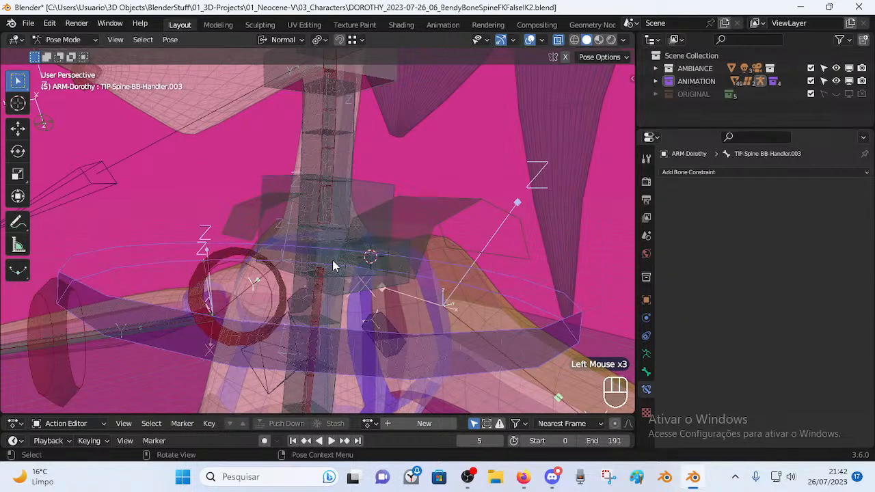
click(367, 195)
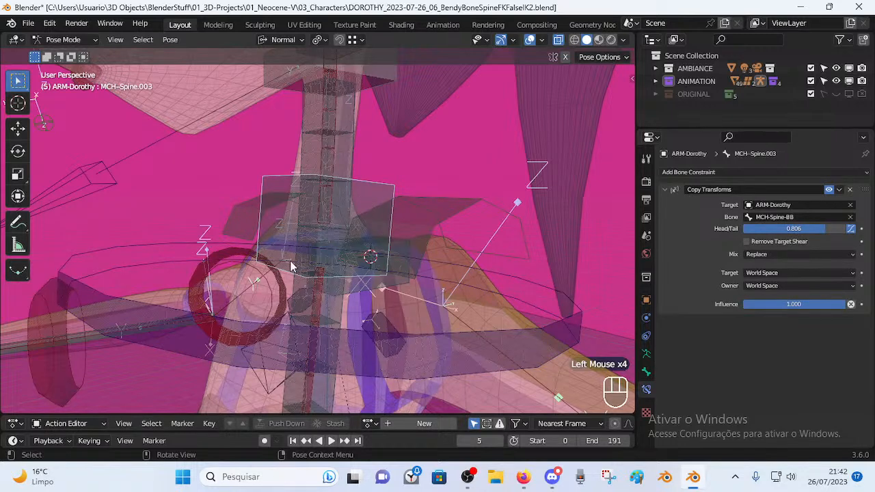
click(365, 347)
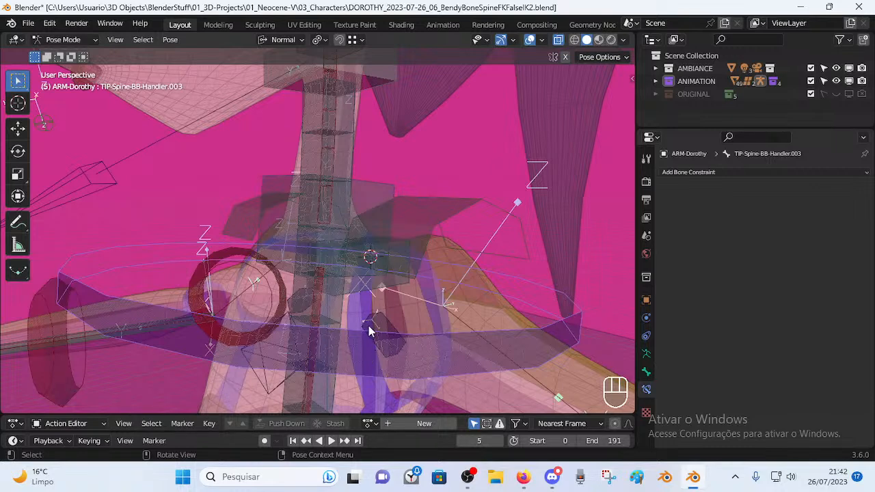
click(359, 346)
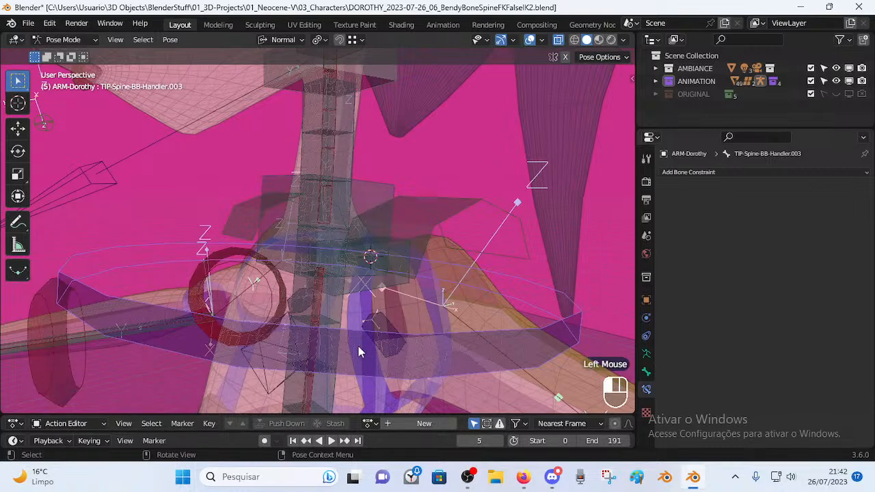
click(346, 255)
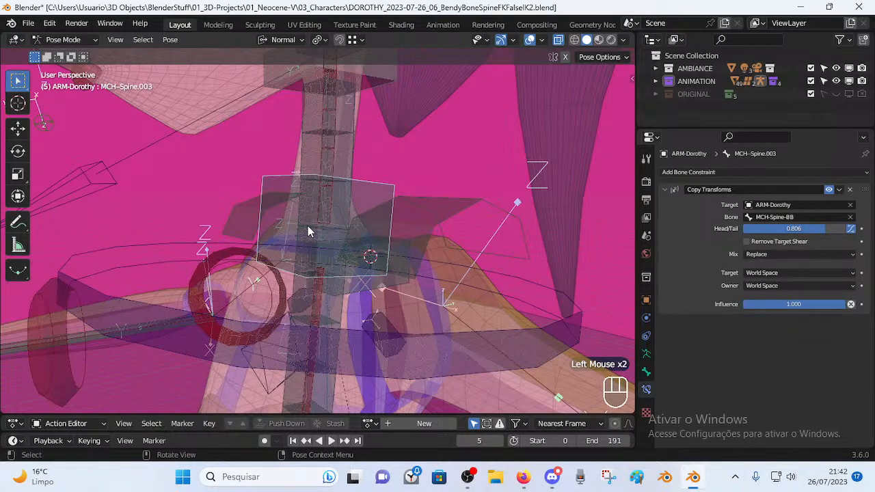
middle_drag(307, 231, 323, 220)
Compare TIP-Spine-BB-Handler.003 in Edit and Pose Mode, then reselect MCH-Spine.003.
key(Tab)
key(Tab)
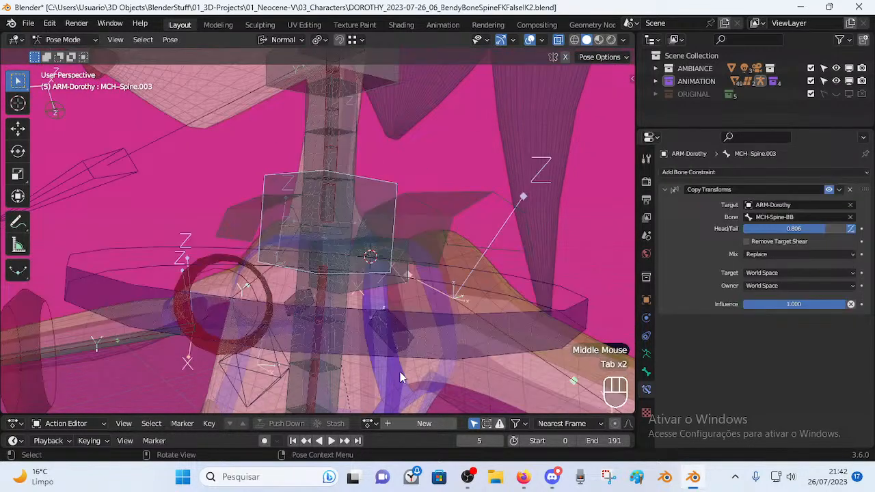
click(363, 345)
key(Tab)
middle_drag(364, 240, 355, 210)
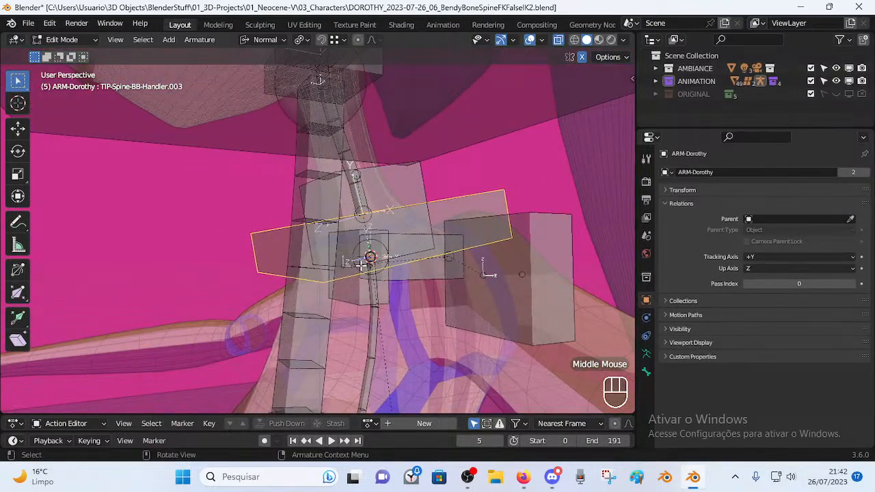
middle_drag(388, 324, 369, 271)
key(Tab)
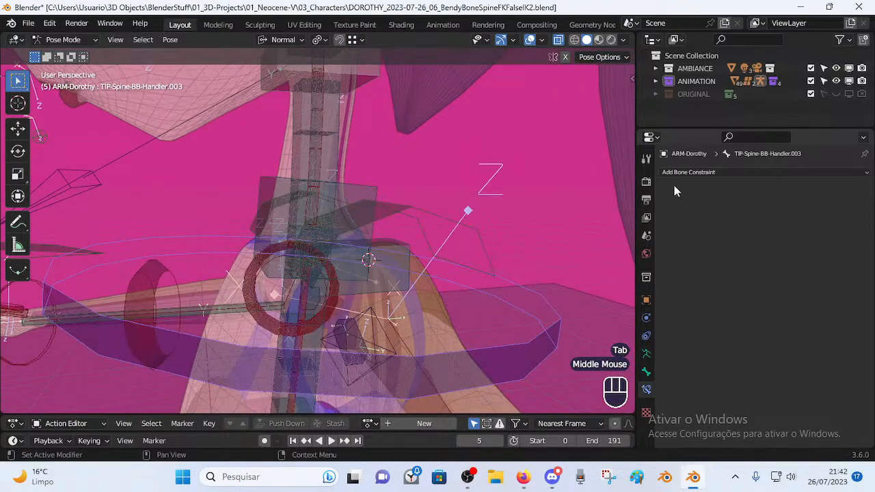
click(257, 209)
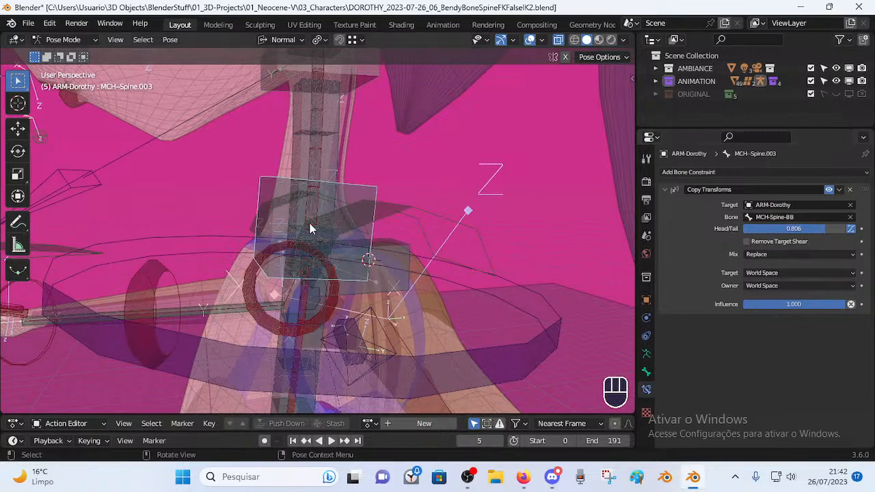
Check TIP-Spine-BB-Handler.003 in Edit Mode, return to Pose Mode and switch to the tutorial.
middle_drag(309, 229, 347, 229)
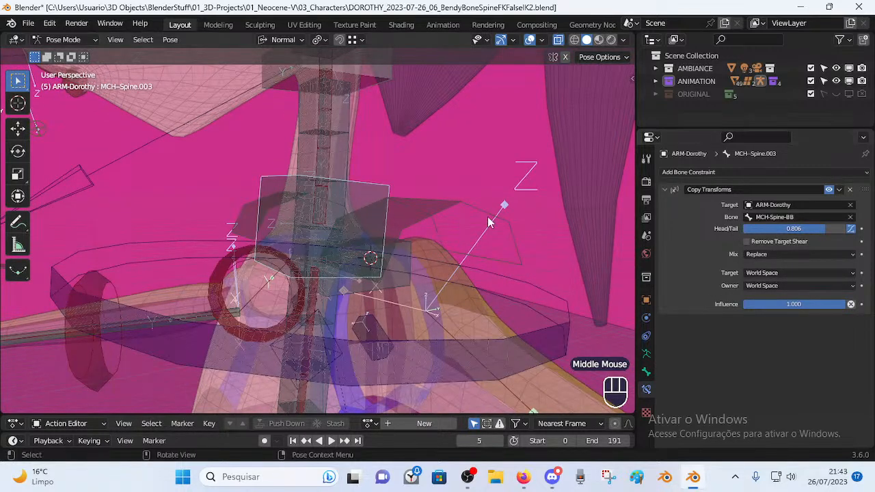
key(Tab)
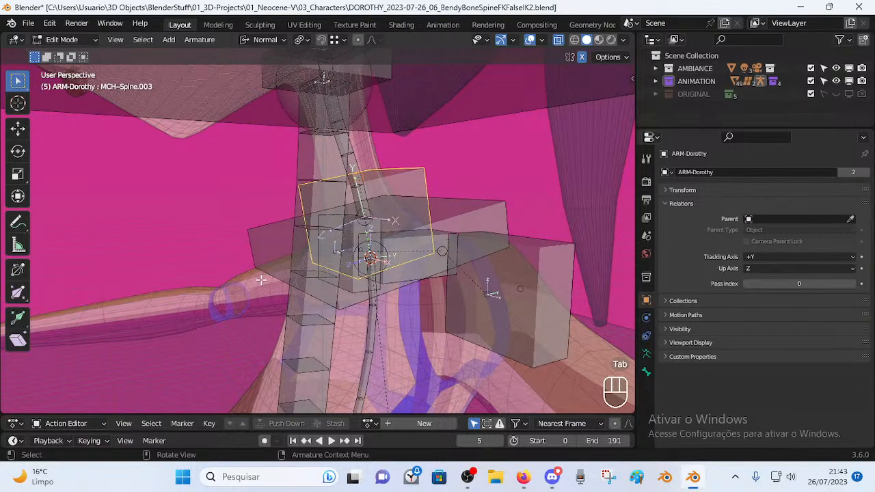
middle_drag(357, 249, 420, 229)
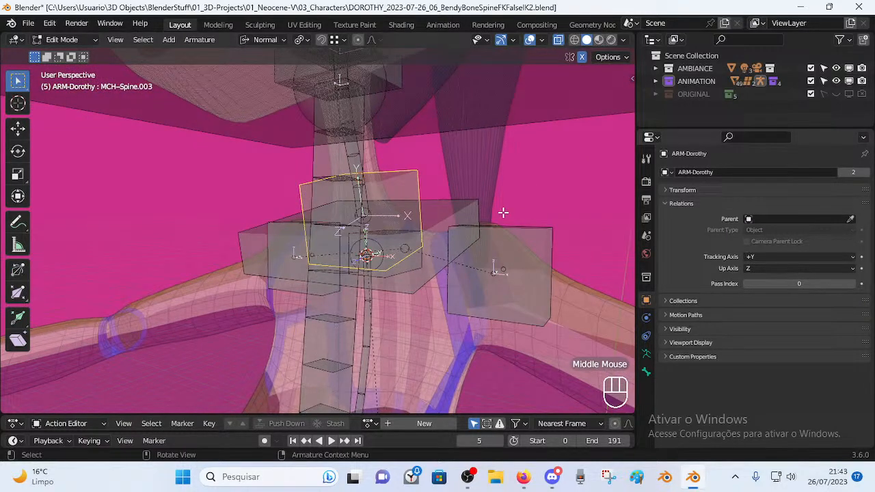
scroll(431, 214, up, 2)
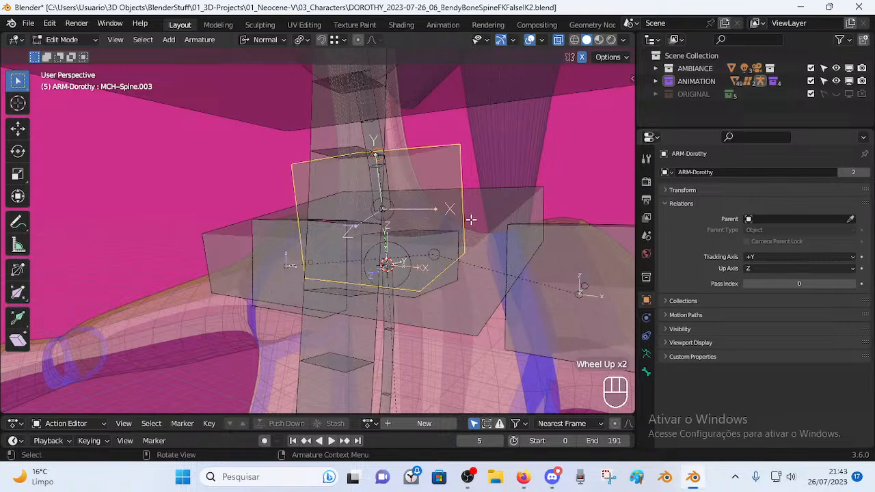
scroll(462, 207, down, 1)
click(377, 235)
click(403, 238)
click(403, 238)
click(410, 294)
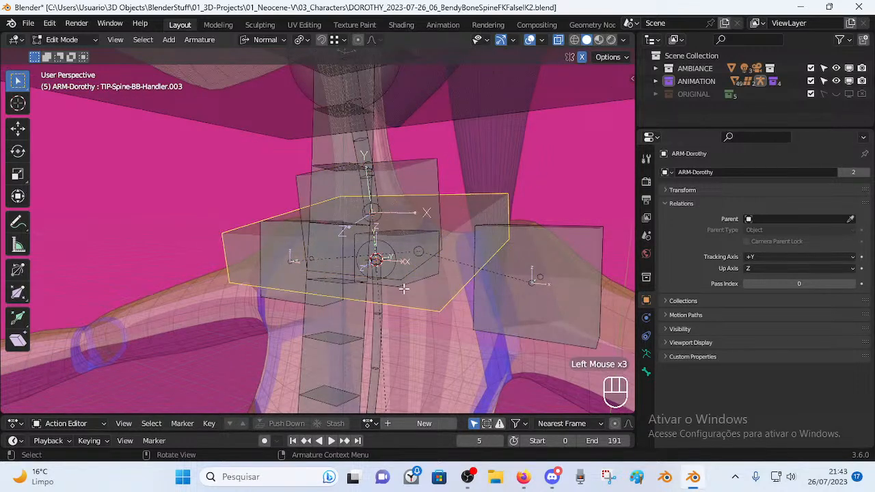
key(Tab)
click(523, 477)
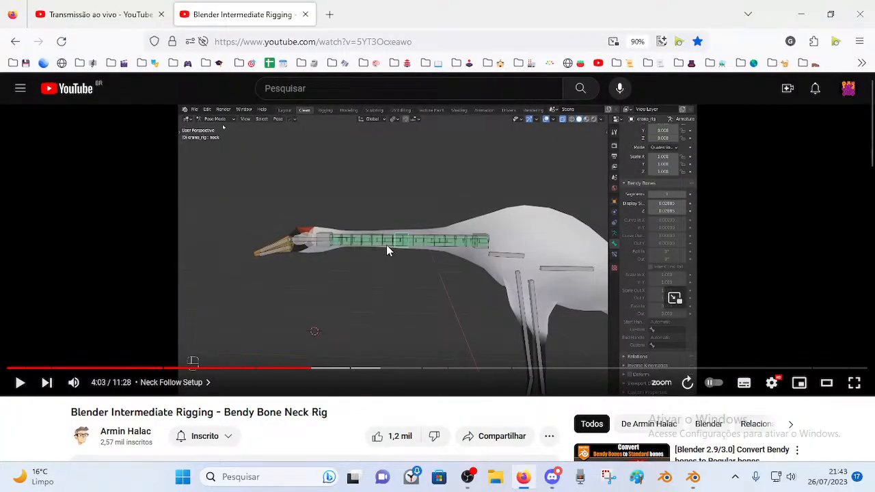
Play the tutorial from 4:03 to 4:19, pausing on the bone renaming and parenting steps.
click(422, 251)
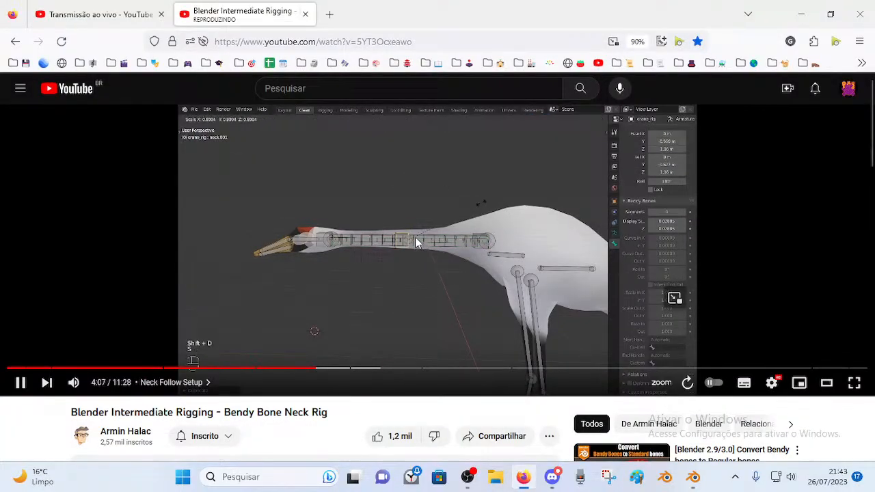
click(418, 224)
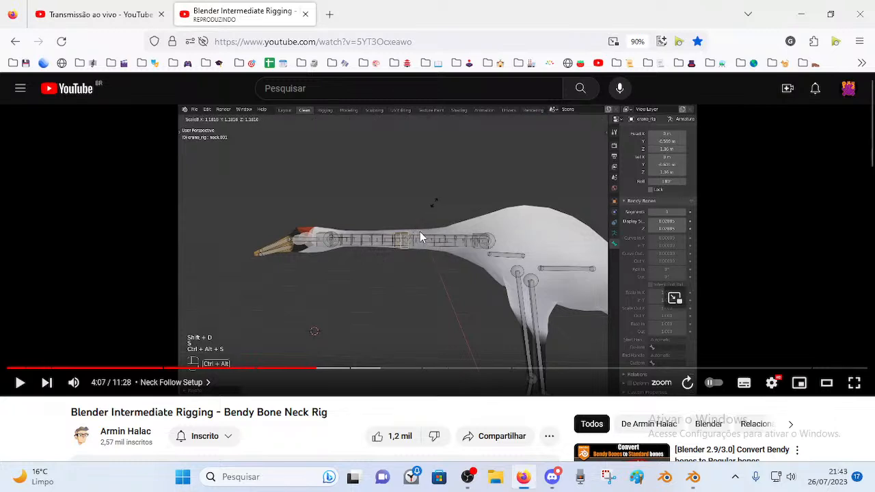
click(419, 242)
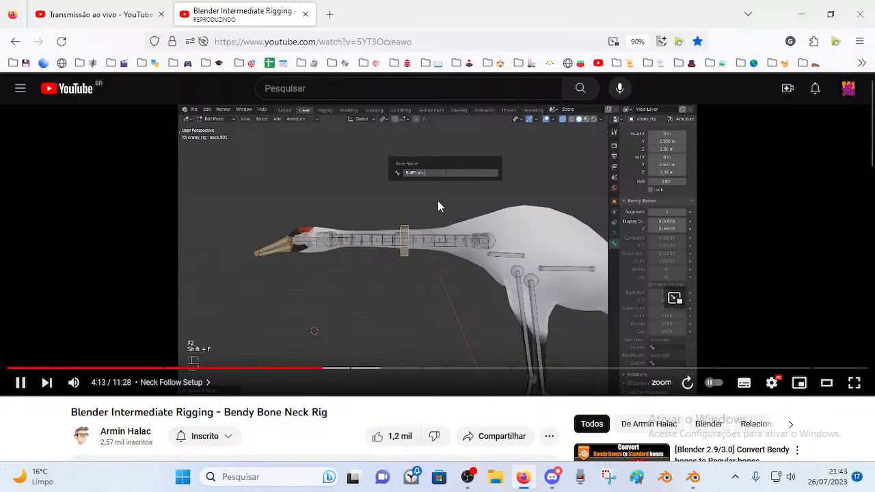
click(421, 187)
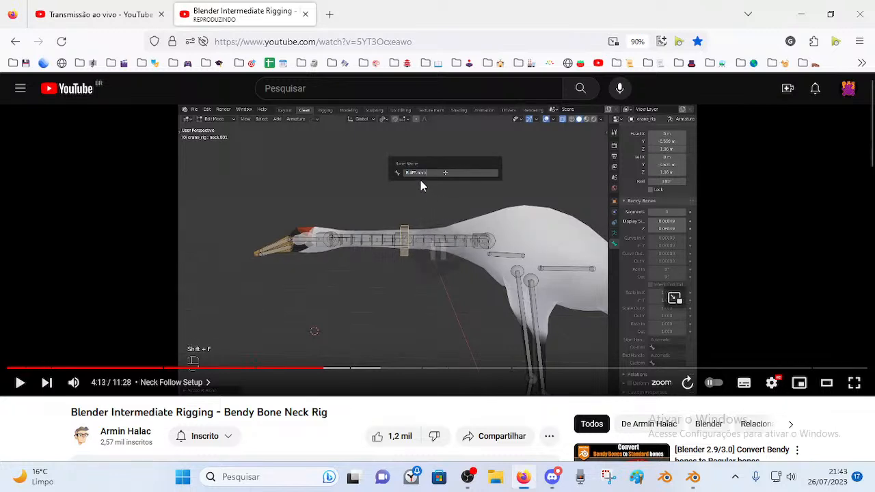
click(445, 216)
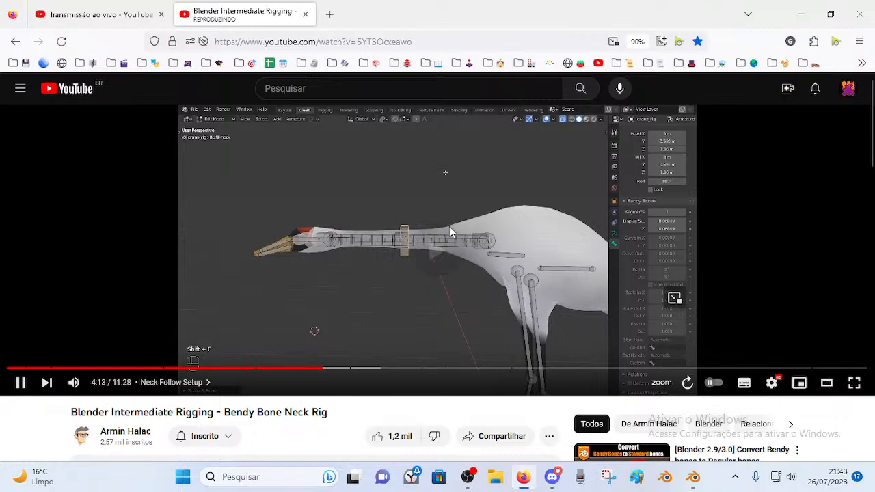
double_click(438, 207)
double_click(448, 231)
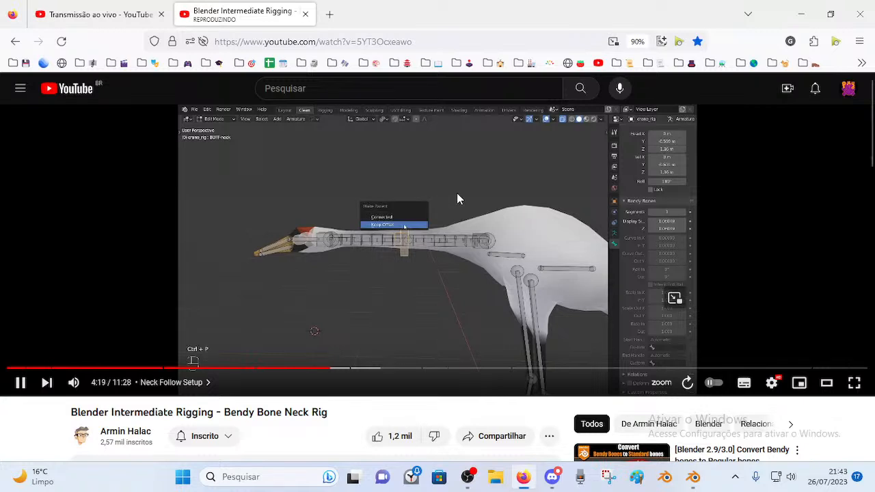
click(458, 199)
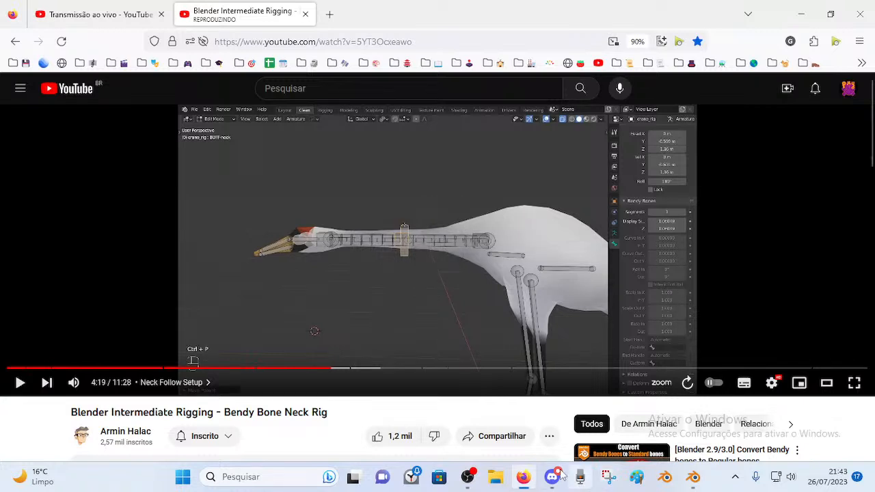
Return to Blender and select the MCH-Spine.003 bone.
click(693, 477)
middle_drag(410, 216, 393, 192)
click(408, 242)
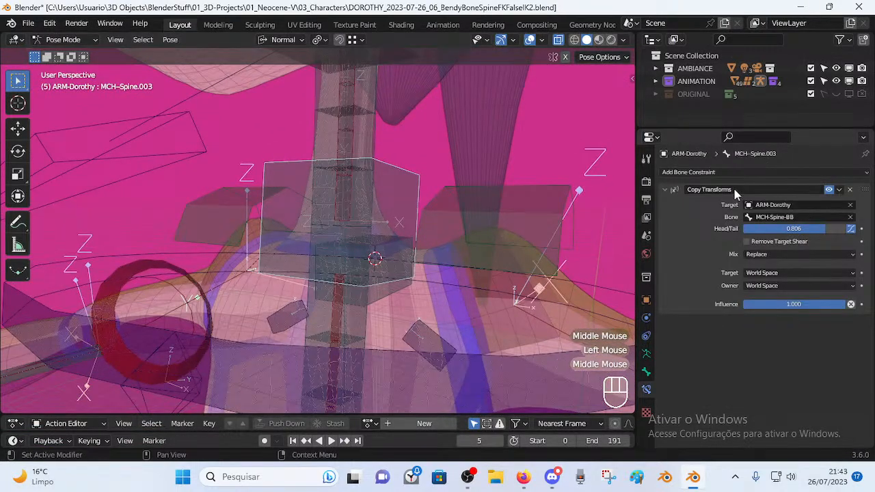
Disable MCH-Spine.003's Copy Transforms constraint and select MCH-Shoulders to inspect it.
click(829, 189)
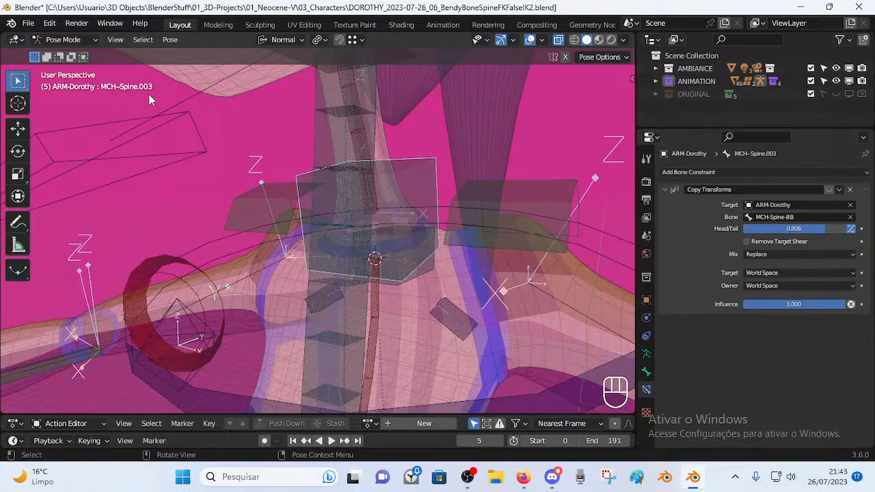
scroll(138, 114, down, 2)
middle_drag(106, 107, 408, 287)
click(418, 306)
Orbit around the shoulders, reselect MCH-Shoulders and switch the armature to Edit Mode.
shift+middle_drag(408, 287, 398, 219)
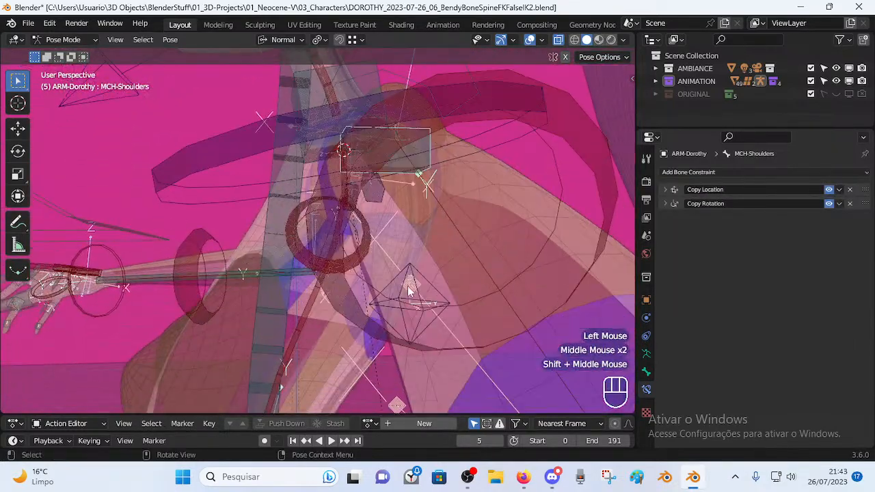
scroll(396, 216, down, 2)
middle_drag(369, 190, 391, 207)
middle_drag(397, 307, 413, 227)
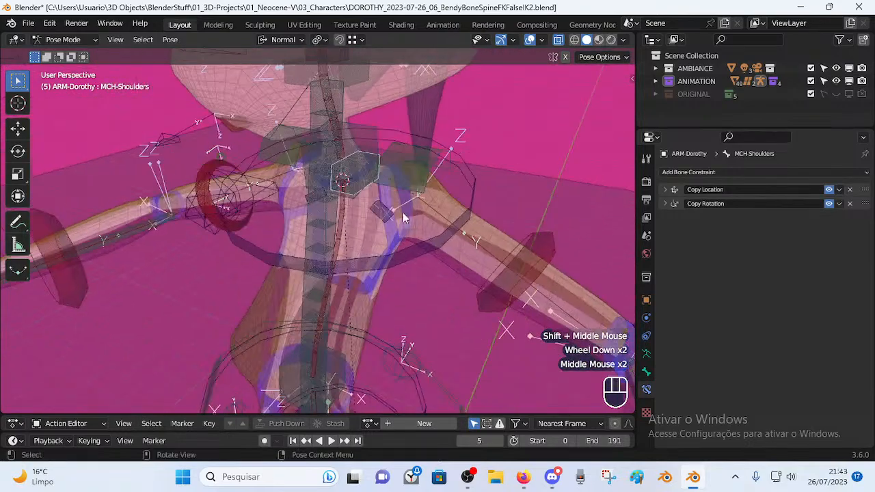
scroll(414, 205, up, 1)
middle_drag(410, 184, 347, 140)
click(370, 126)
click(405, 174)
key(Tab)
Test-move MCH-Shoulders and MCH-Spine.003, cancelling both, and show MCH-Spine.003's bone properties.
key(g)
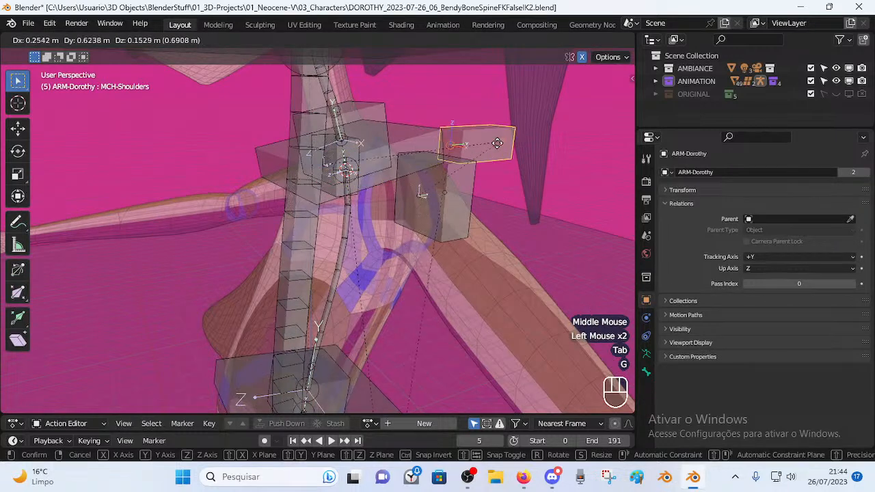
right_click(459, 176)
click(379, 111)
key(g)
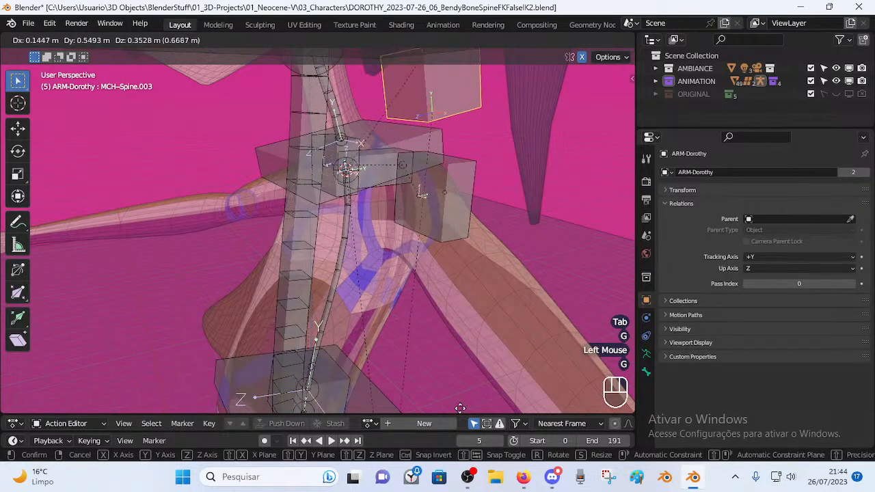
right_click(493, 77)
click(647, 373)
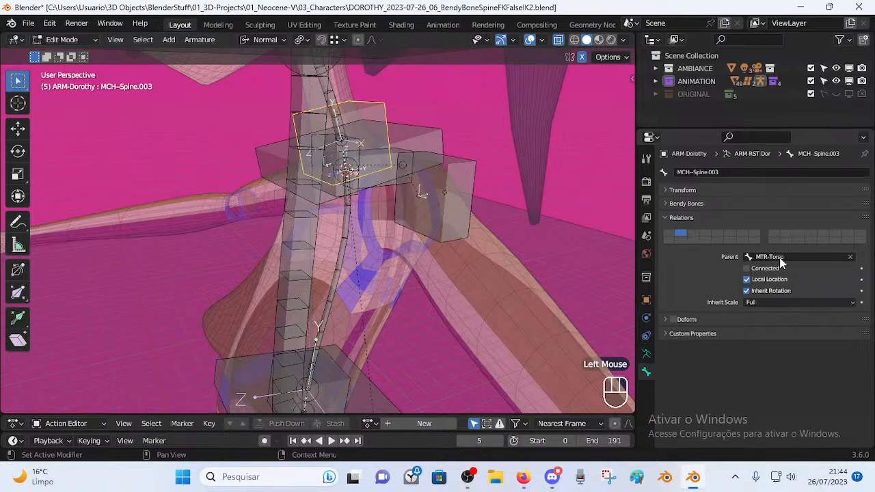
middle_drag(413, 275, 385, 200)
Parent MCH-Spine.003 to MCH-Shoulders with Keep Offset, verify it, and return to Pose Mode.
shift+click(384, 175)
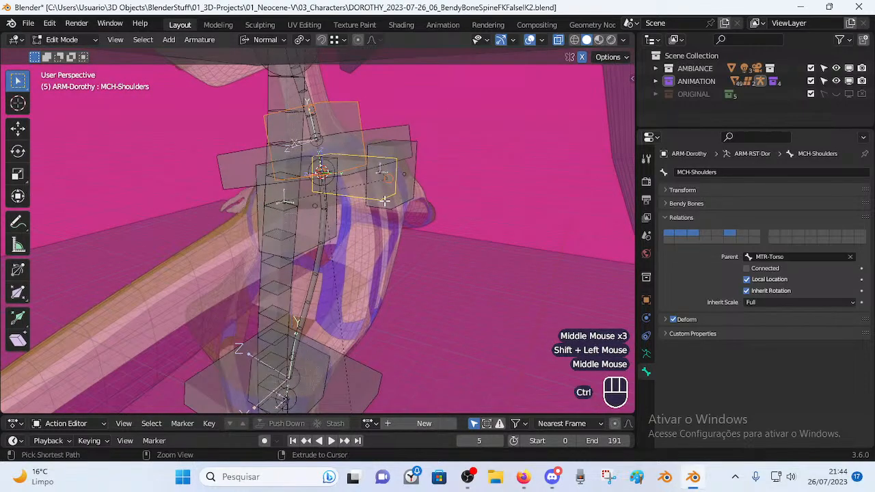
key(ctrl+p)
click(384, 201)
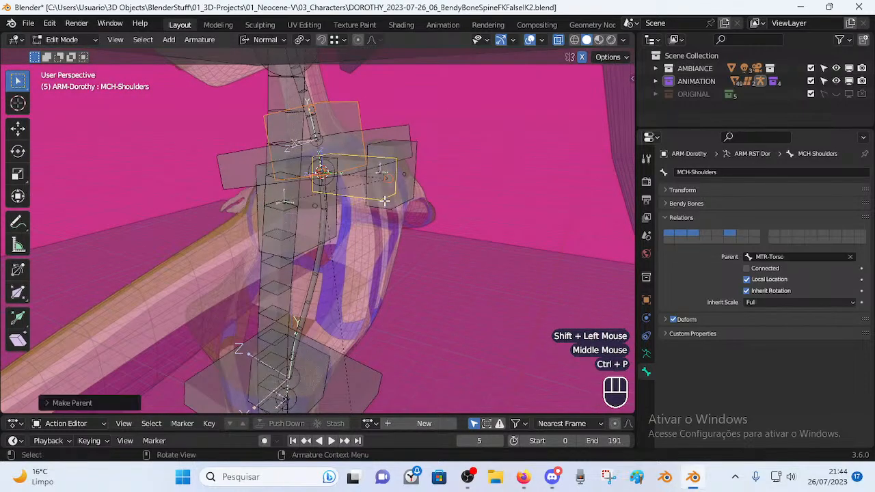
click(347, 178)
middle_drag(332, 180, 419, 204)
click(367, 127)
key(Tab)
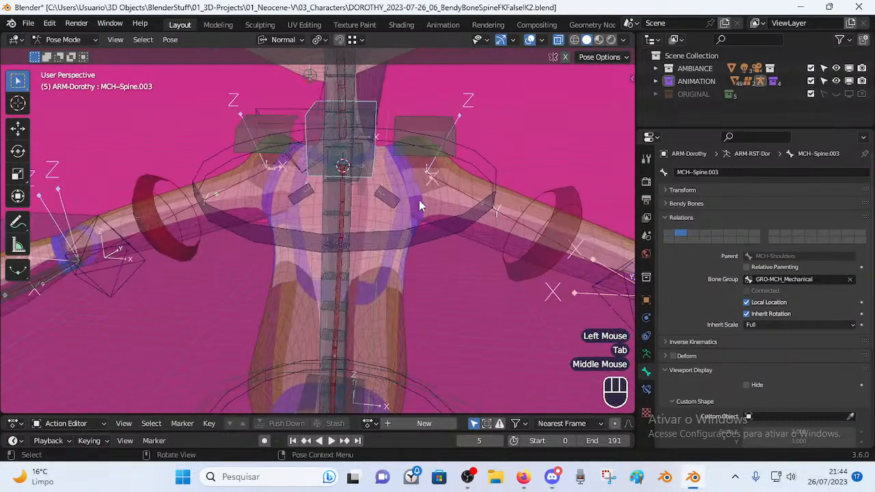
Test the neck by rotating the MTR-Head control, then try a move and cancel it.
scroll(429, 191, down, 3)
scroll(374, 103, down, 1)
click(374, 103)
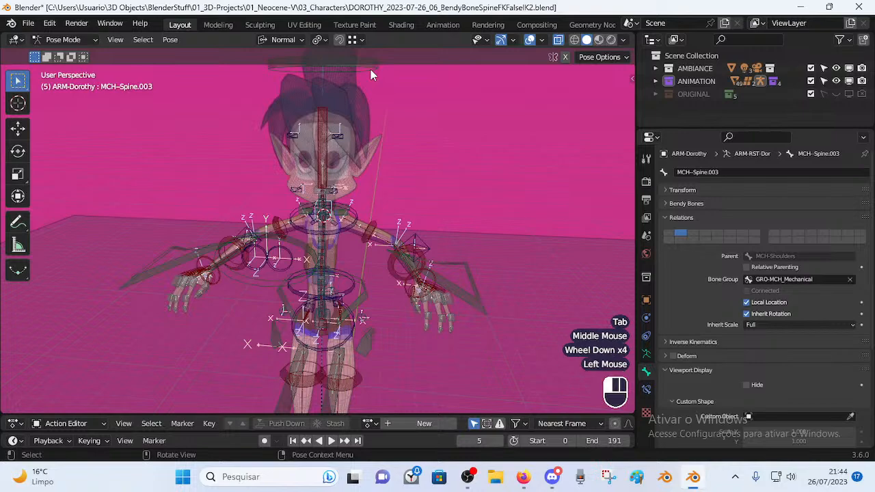
key(r)
click(387, 164)
click(386, 158)
key(g)
key(Escape)
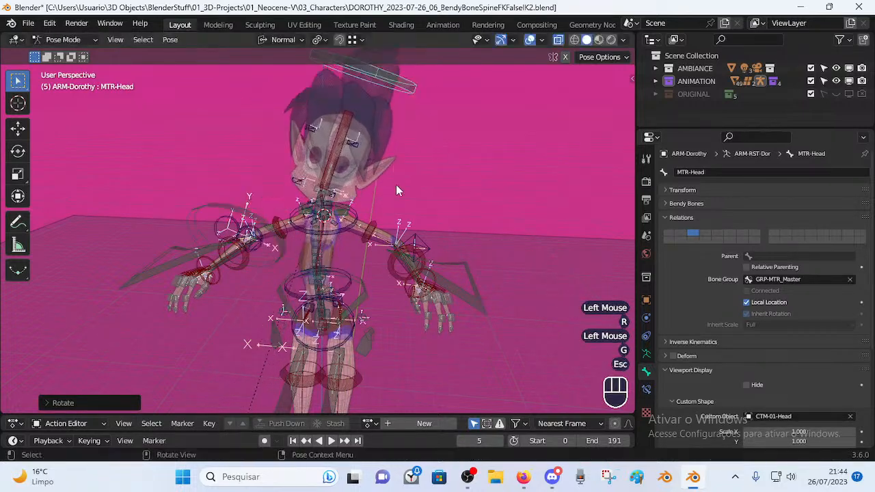
Select MCH-Spine.003, toggle its Copy Transforms constraint, and clear the pose of all bones.
scroll(390, 192, up, 4)
middle_drag(384, 198, 340, 186)
click(340, 185)
click(338, 182)
click(339, 181)
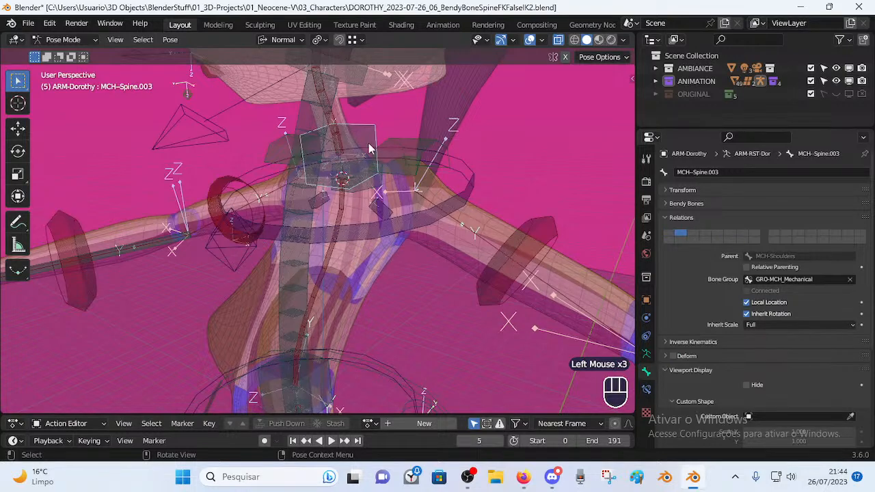
click(646, 389)
click(829, 190)
scroll(365, 239, down, 2)
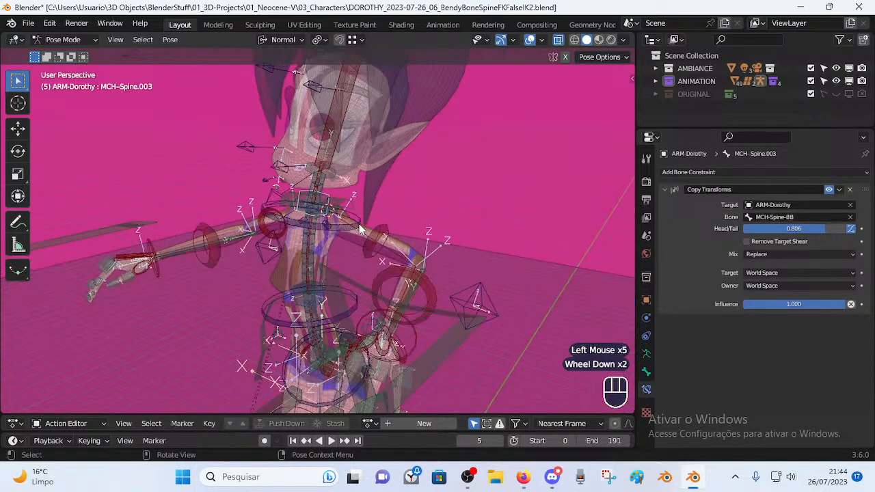
key(a)
key(alt+q)
key(alt+q)
scroll(366, 239, down, 2)
Test MTR-Head again with a rotation, a move, and two X-axis rotations.
click(347, 168)
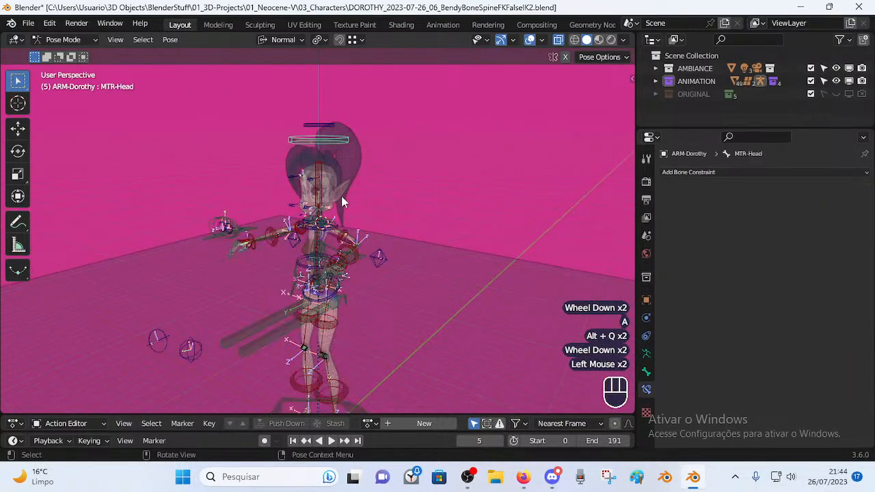
middle_drag(347, 168, 382, 198)
key(r)
click(417, 209)
key(g)
click(423, 240)
key(r)
key(x)
click(373, 176)
key(r)
key(x)
click(382, 232)
scroll(381, 238, up, 3)
Toggle into Edit Mode and back to Pose Mode, then clear the test pose from all bones.
key(Tab)
scroll(381, 238, up, 1)
key(a)
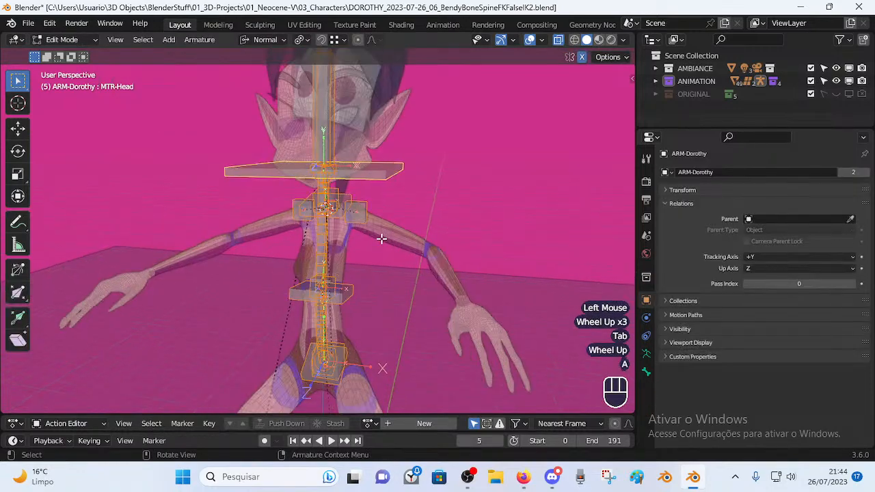
key(ctrl+Tab)
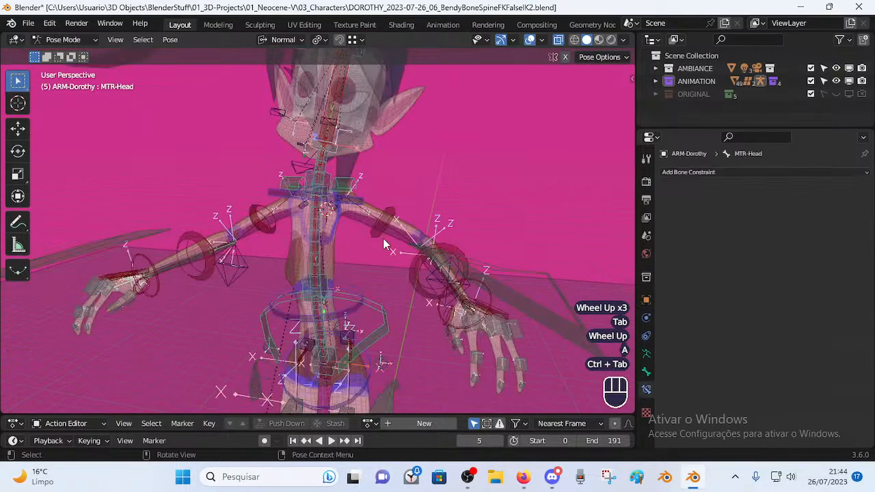
key(a)
key(alt+q)
key(alt+q)
Inspect MCH-Spine.003 and MCH-Spine-BB, then select TIP-Spine-BB-Handler.003.
click(350, 228)
scroll(363, 232, up, 2)
shift+middle_drag(378, 236, 440, 264)
scroll(351, 277, up, 1)
scroll(390, 248, up, 1)
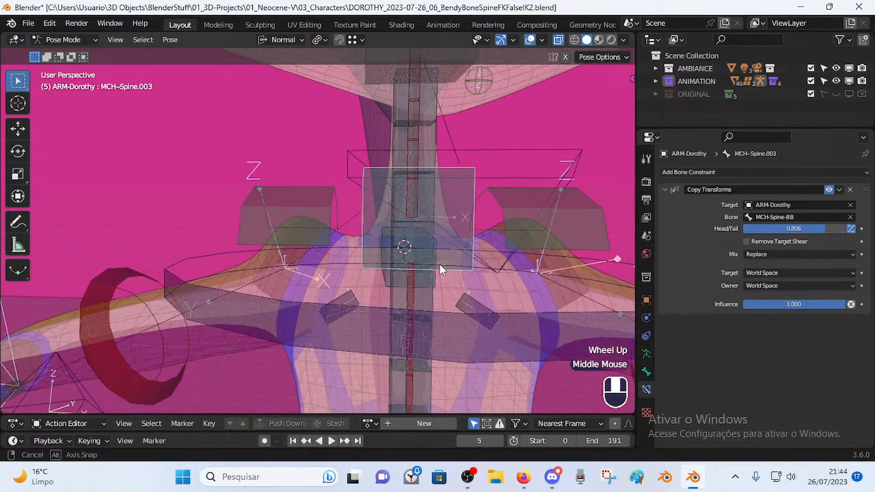
click(391, 241)
click(468, 316)
In Edit Mode select MCH-Spine-BB, then TIP-Spine-BB-Handler.003, and return to Pose Mode.
key(Tab)
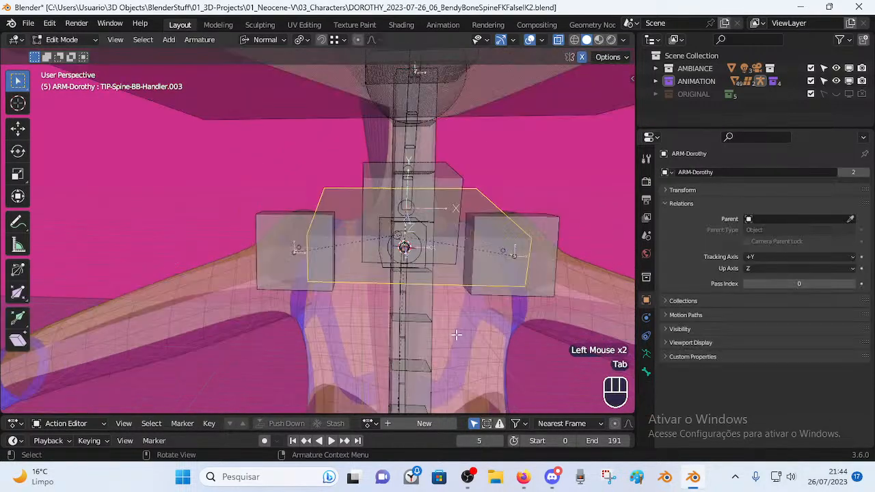
middle_drag(430, 259, 413, 251)
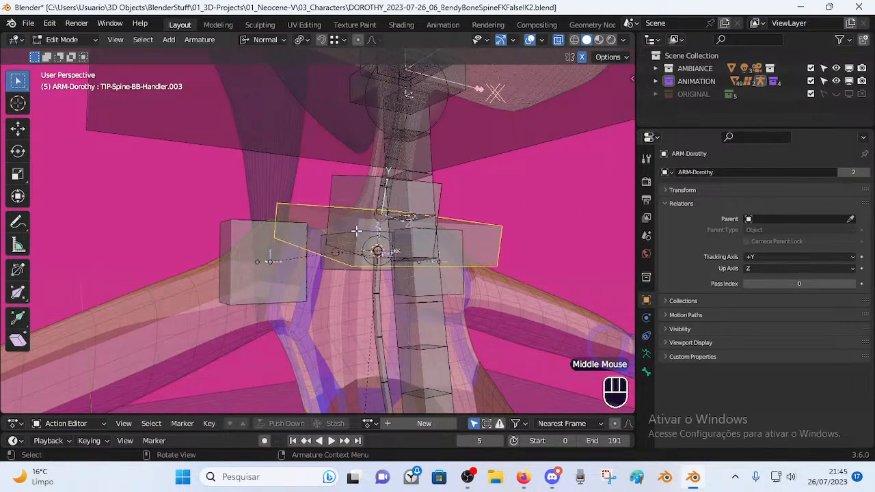
click(424, 337)
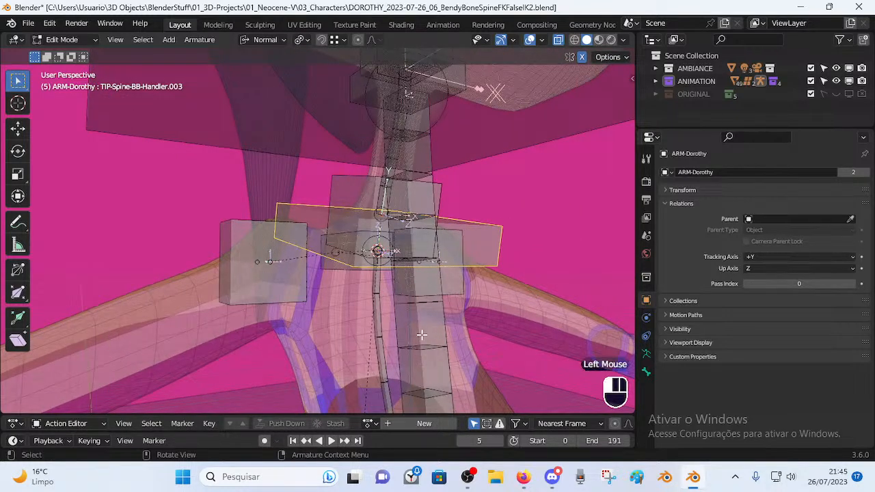
scroll(398, 330, down, 2)
scroll(396, 328, up, 2)
click(336, 252)
key(Tab)
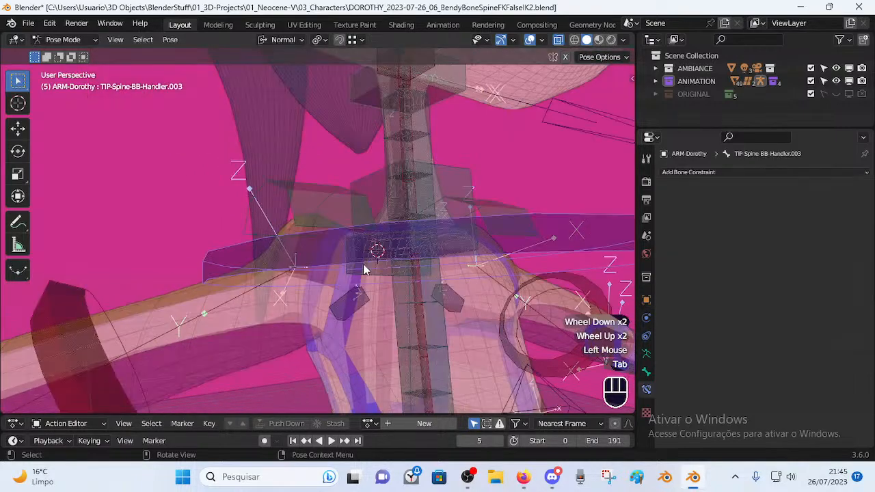
Check MCH-Spine-BB's Stretch To and MCH-Spine.003's Copy Transforms, undoing the Head/Tail change.
middle_drag(424, 246, 426, 260)
click(426, 289)
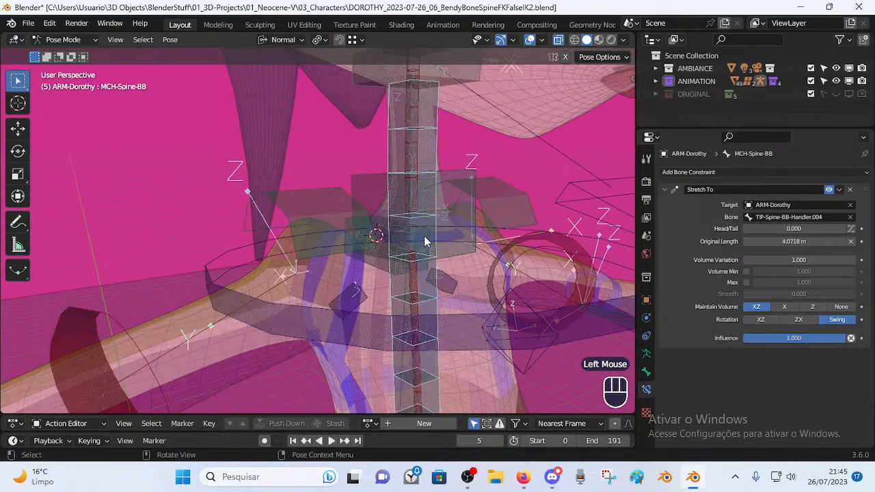
click(463, 187)
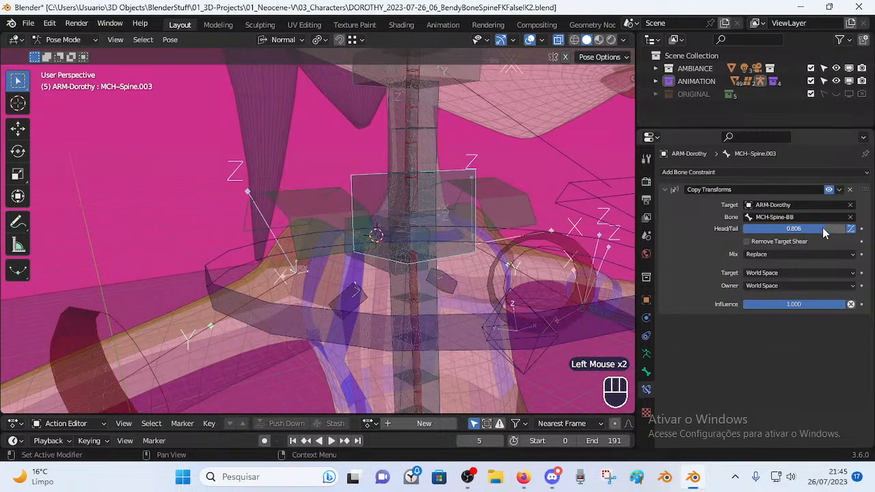
scroll(807, 234, down, 2)
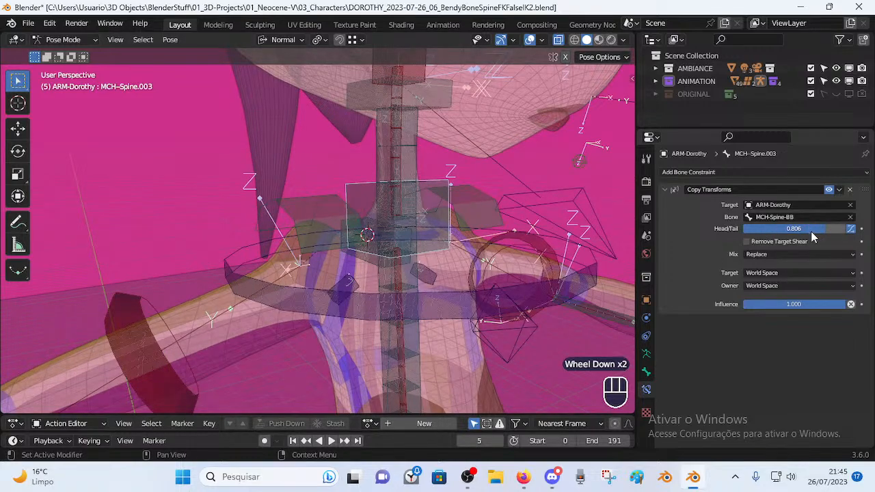
key(ctrl+z)
Cycle through the overlapping chest bones to MCH-Spine.003, then select MCH-Shoulders.
click(438, 205)
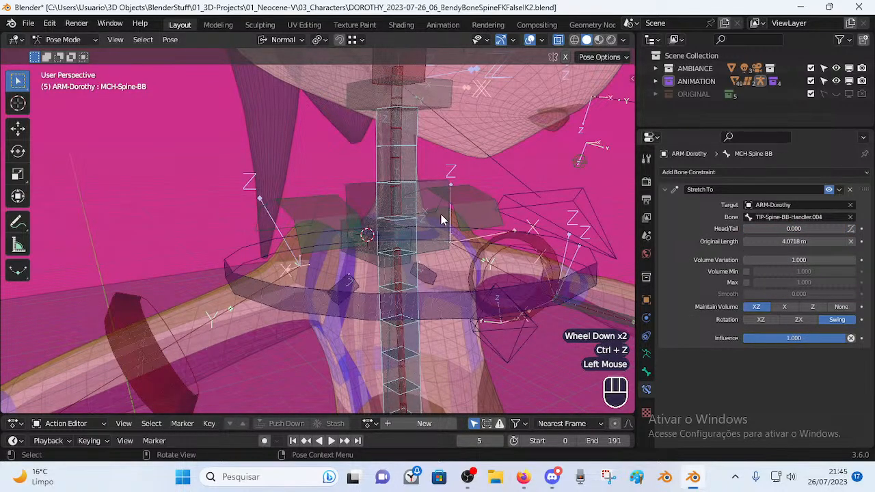
click(439, 248)
click(443, 258)
middle_drag(445, 261, 367, 250)
click(391, 242)
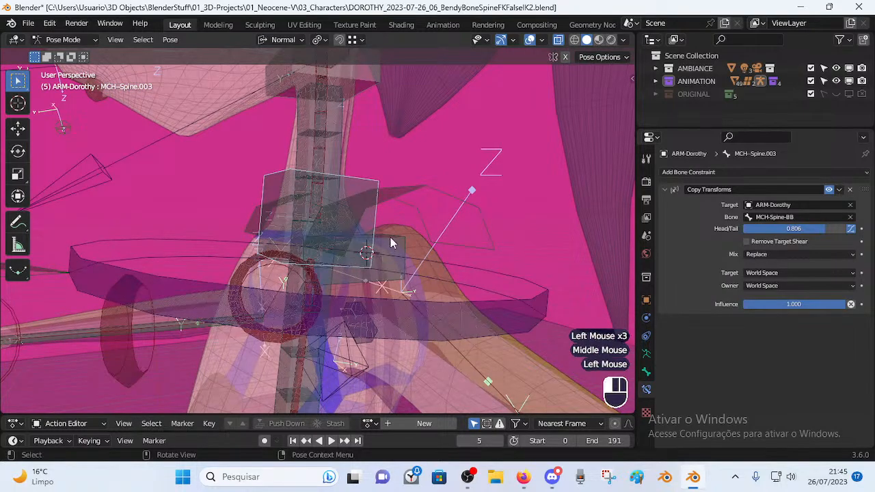
Try moving MCH-Shoulders, cancel, and show its Bone properties in Edit Mode.
key(g)
key(Escape)
key(Tab)
key(g)
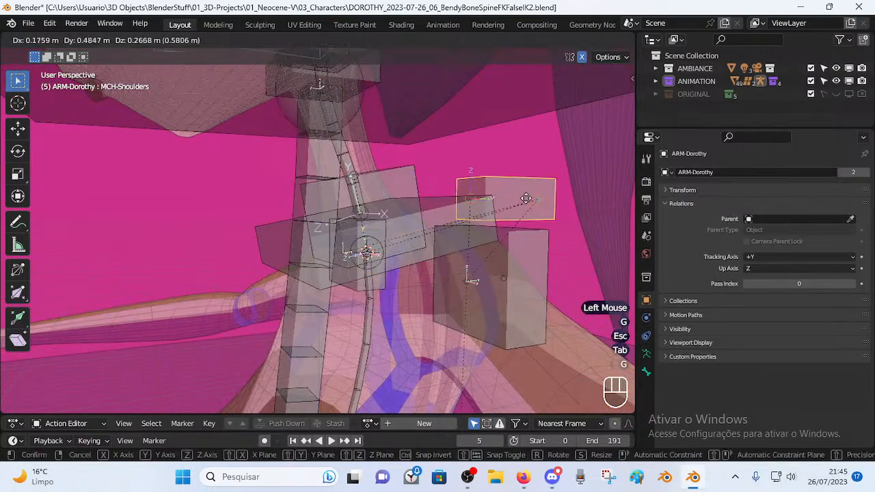
key(Escape)
click(646, 371)
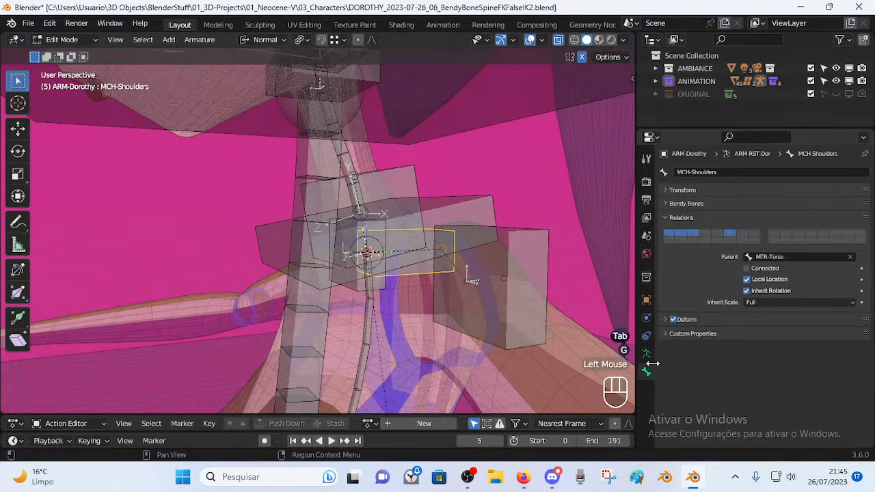
Verify MCH-Spine.003's Parent is MCH-Shoulders, then reselect it back in Pose Mode.
middle_drag(504, 260, 422, 236)
click(429, 233)
click(398, 222)
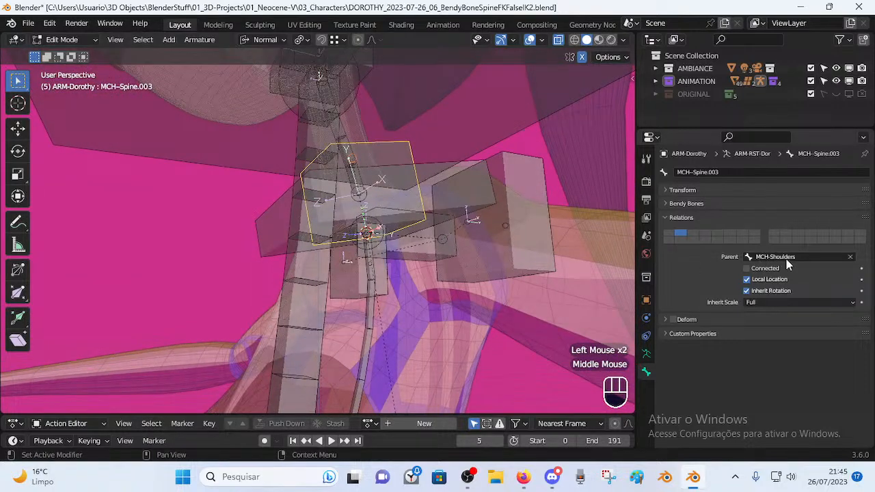
middle_drag(544, 240, 455, 242)
key(ctrl)
key(ctrl+Tab)
key(ctrl+Tab)
click(402, 194)
middle_drag(402, 194, 410, 238)
click(417, 241)
scroll(367, 240, up, 1)
click(416, 219)
click(427, 203)
scroll(343, 226, down, 1)
middle_click(424, 202)
click(473, 365)
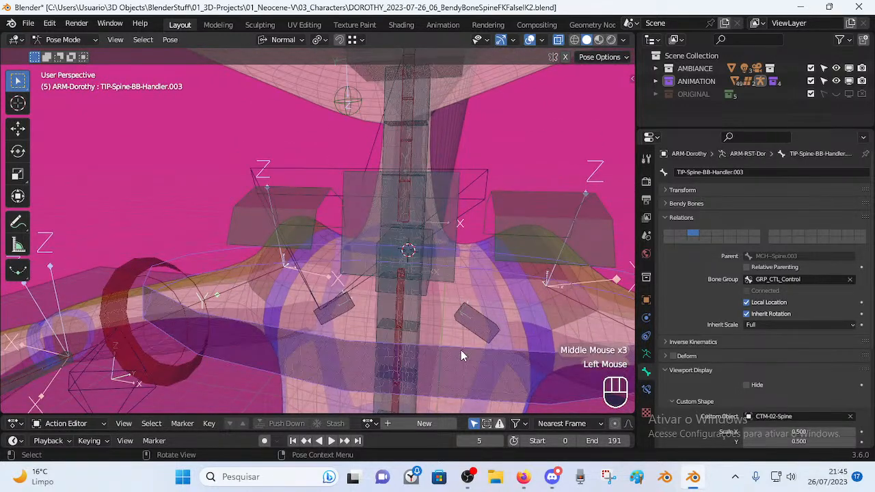
scroll(458, 345, down, 1)
click(429, 205)
click(428, 331)
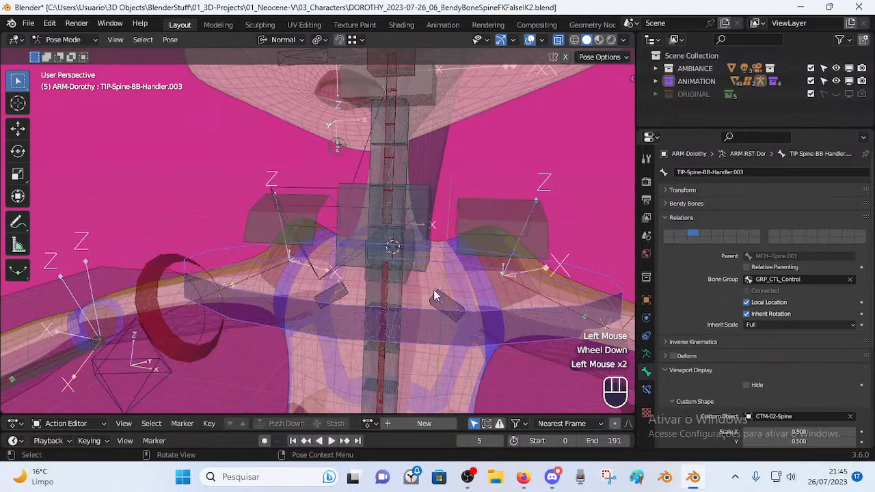
click(433, 231)
click(438, 333)
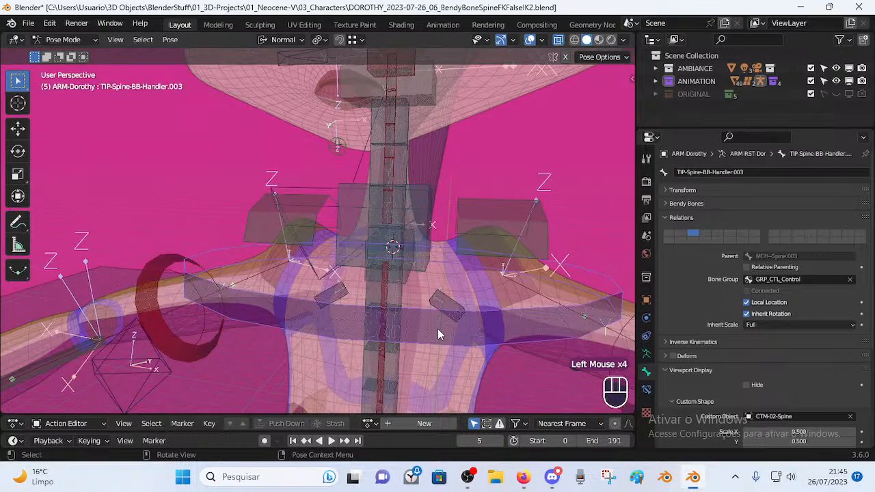
click(419, 236)
middle_drag(426, 239, 337, 250)
click(380, 207)
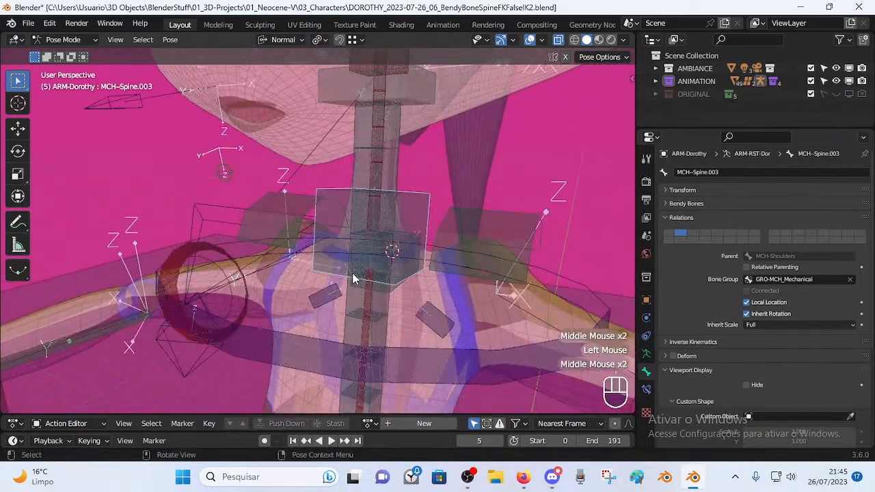
Play the tutorial, rewind 5 seconds, and pause around 4:25–4:28 on the Copy Transforms neck setup.
click(529, 482)
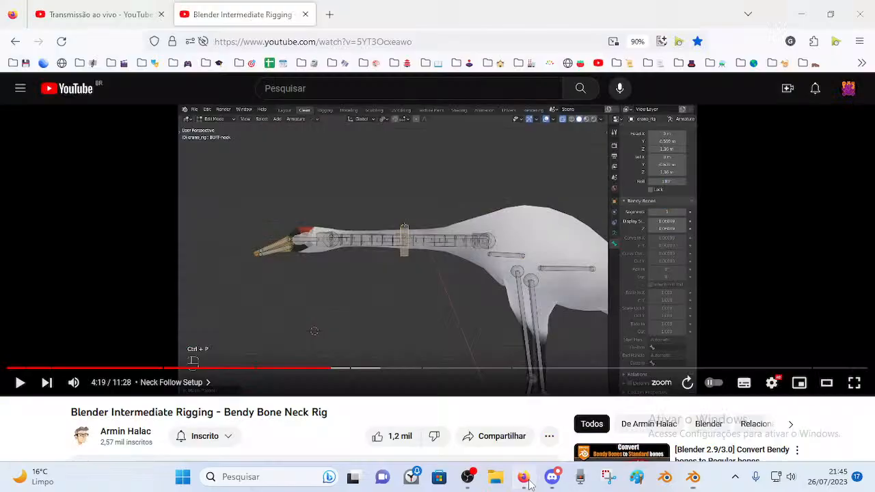
click(421, 266)
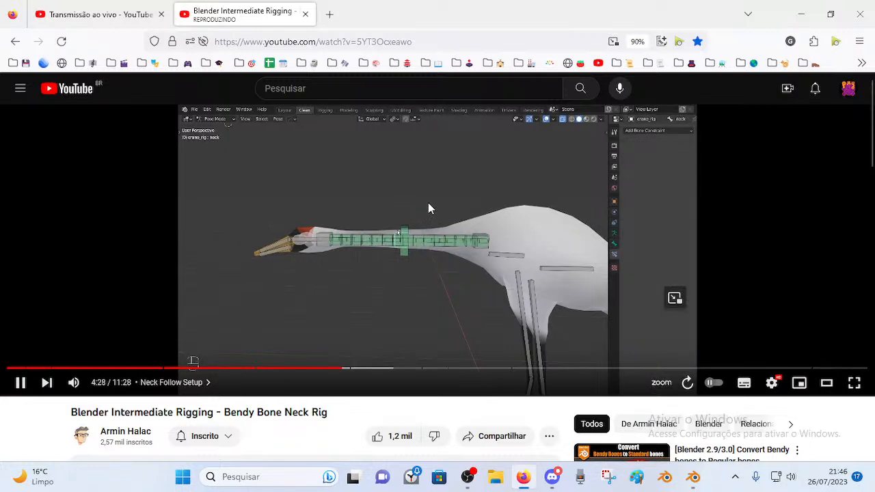
click(412, 234)
click(420, 207)
key(Left)
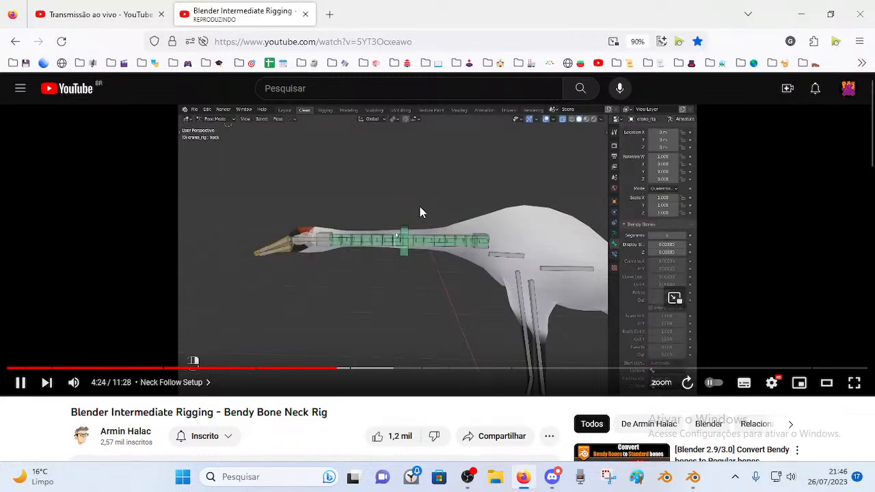
click(411, 220)
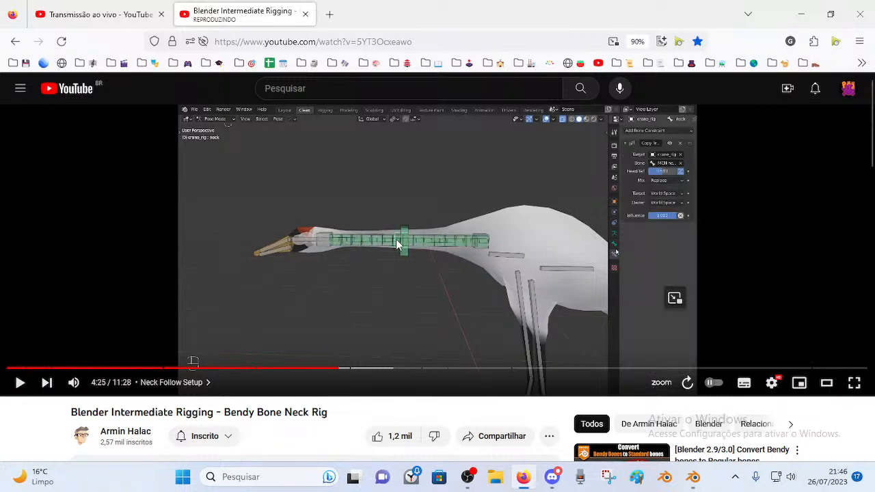
click(479, 195)
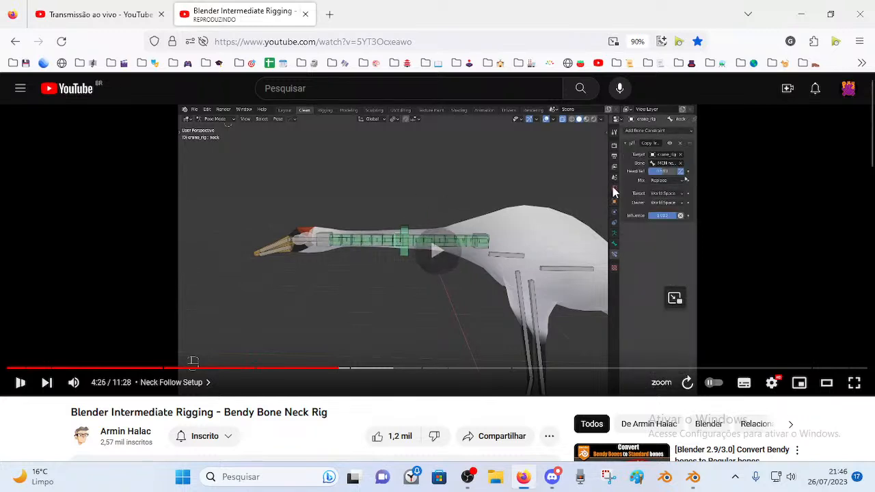
click(438, 198)
Back in Blender, trial-rotate the chest handler bone and cancel, then select MCH-Spine.003.
click(692, 478)
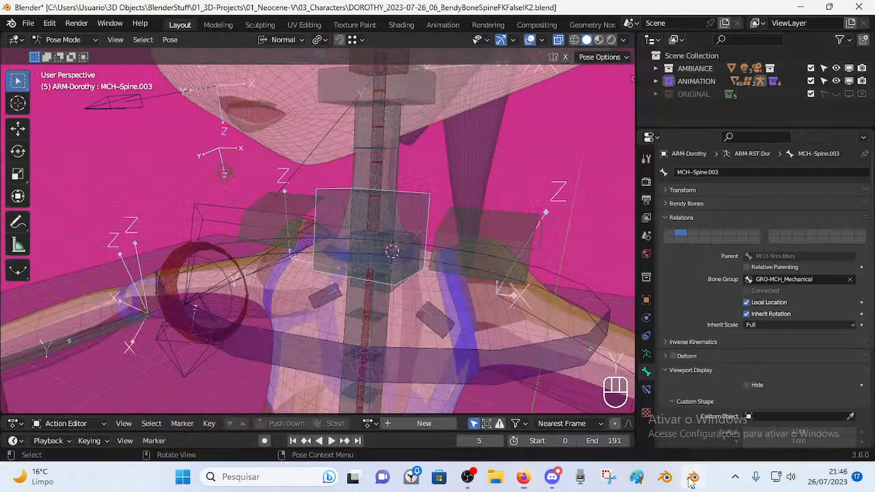
middle_drag(284, 245, 379, 274)
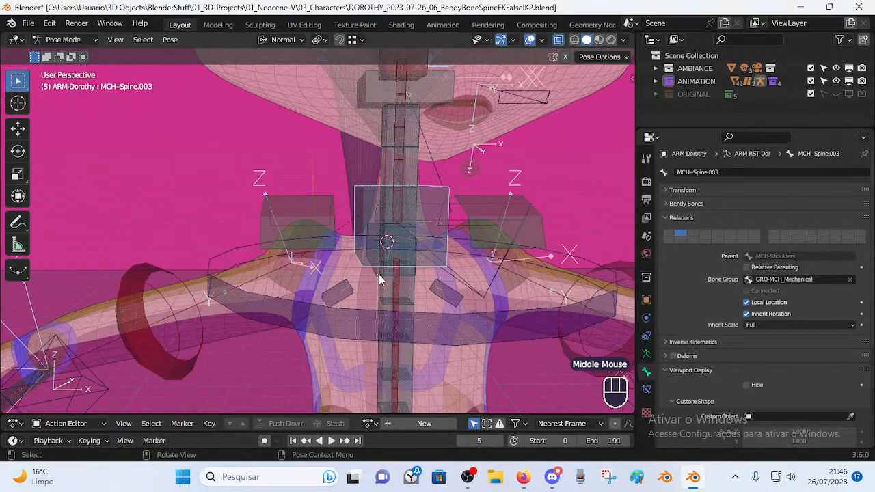
click(350, 319)
middle_drag(352, 318, 395, 286)
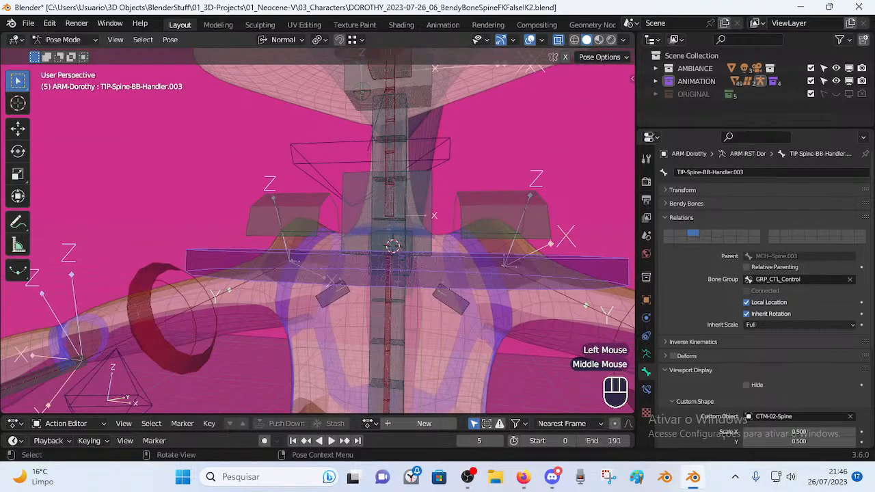
key(r)
key(Escape)
middle_drag(390, 219, 397, 258)
click(395, 234)
Select TIP-Spine-BB-Handler.003 in Edit Mode, then try rotating it in Pose Mode and cancel.
key(Tab)
key(Tab)
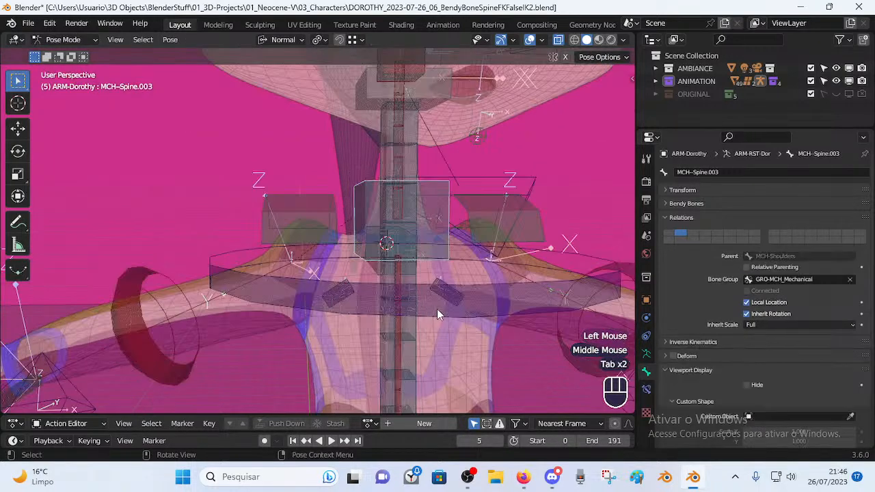
click(436, 309)
key(Tab)
middle_drag(363, 257, 410, 248)
key(r)
middle_drag(433, 215, 397, 237)
right_click(475, 238)
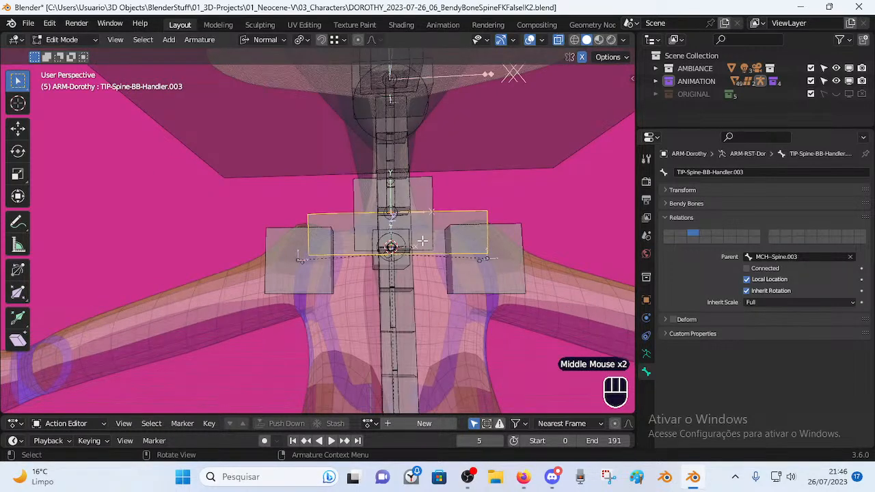
Inspect the chest bones from several angles, then reselect the chest handler bone in Pose Mode.
shift+middle_drag(433, 226, 422, 257)
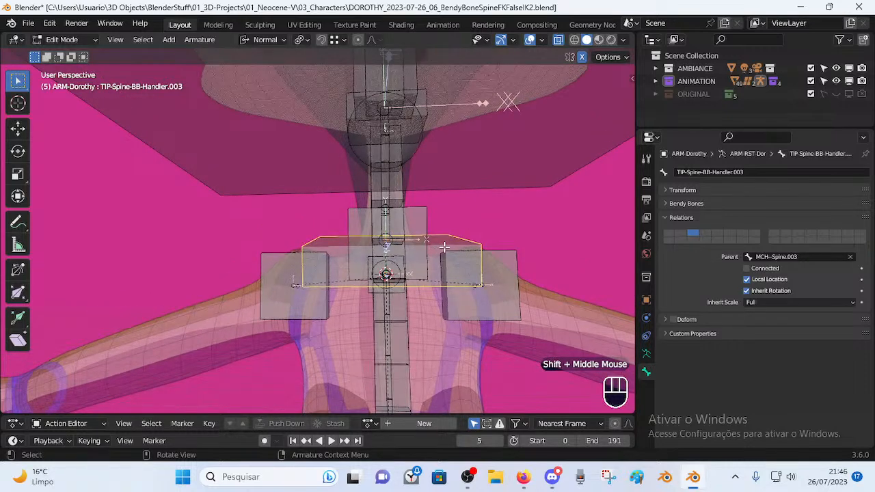
scroll(420, 271, down, 2)
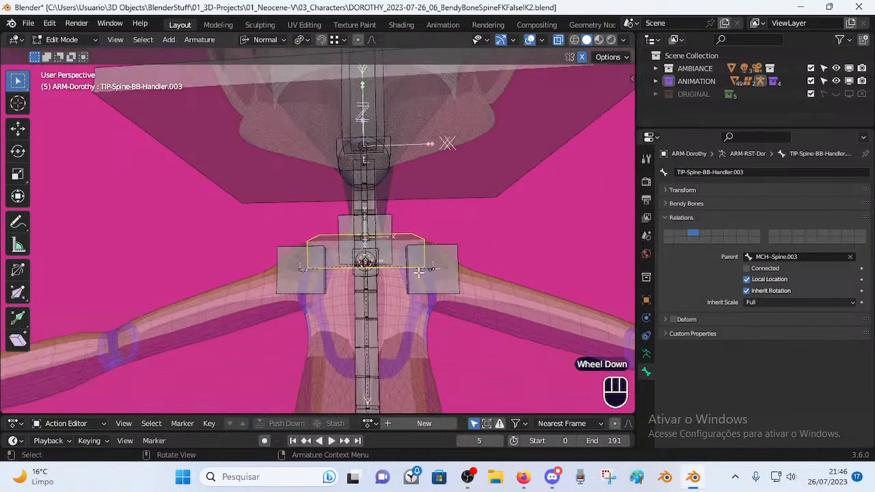
middle_drag(410, 248, 463, 258)
middle_drag(374, 273, 311, 270)
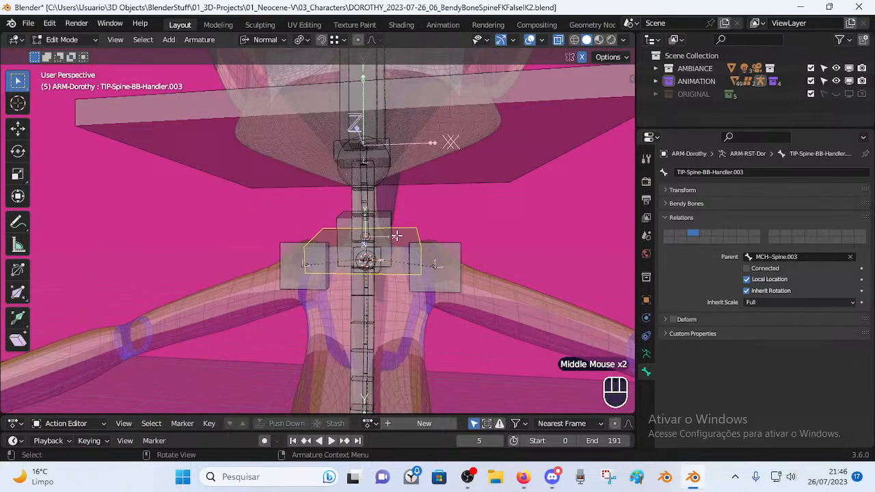
middle_drag(397, 226, 379, 154)
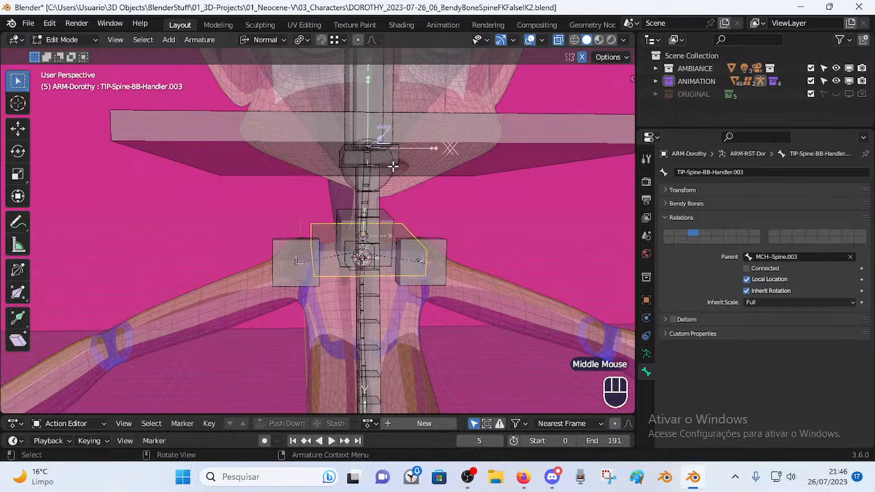
key(Tab)
click(497, 277)
click(503, 255)
key(alt+a)
click(495, 279)
middle_drag(437, 262, 465, 284)
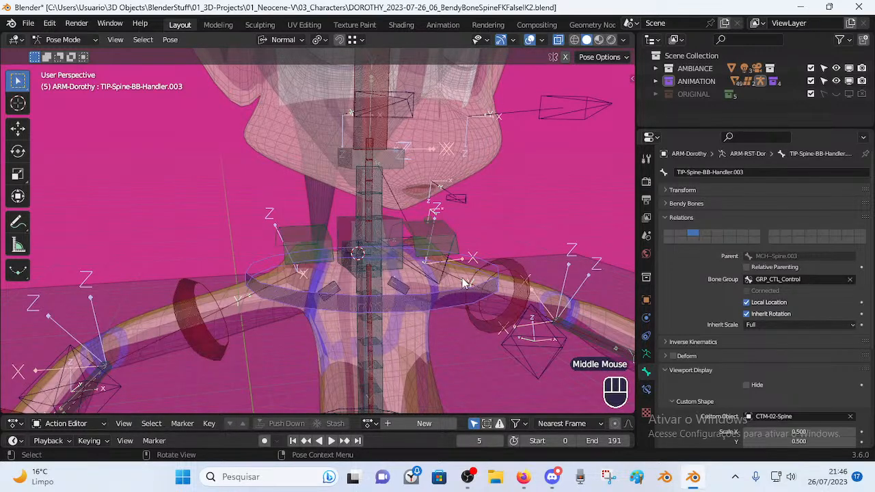
click(367, 270)
scroll(363, 257, up, 1)
middle_drag(363, 257, 361, 264)
click(369, 265)
click(366, 267)
click(362, 271)
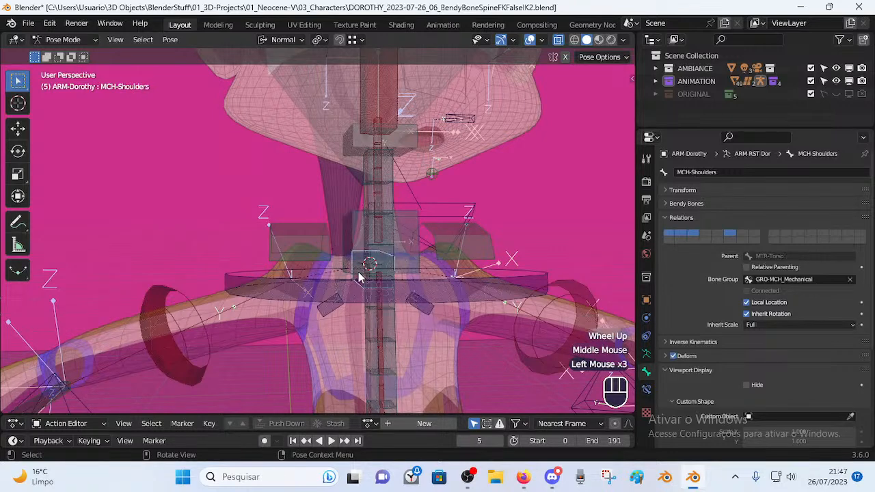
click(361, 273)
click(358, 277)
key(Tab)
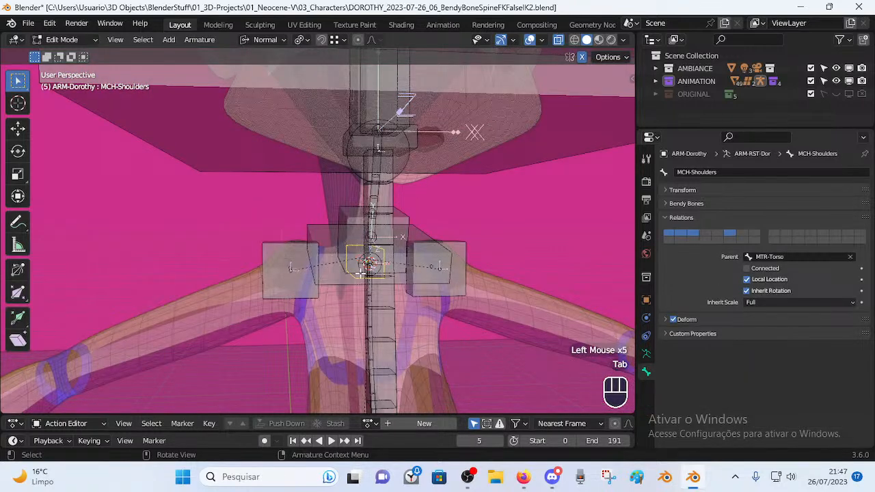
key(Tab)
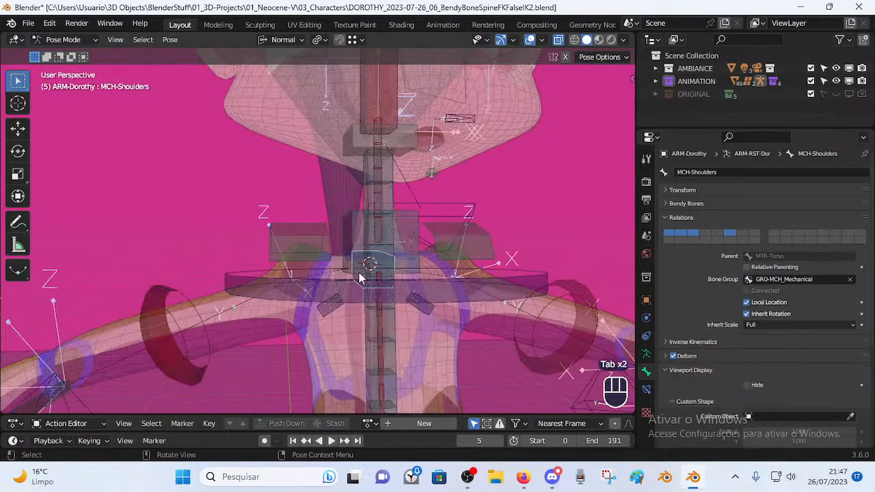
click(545, 277)
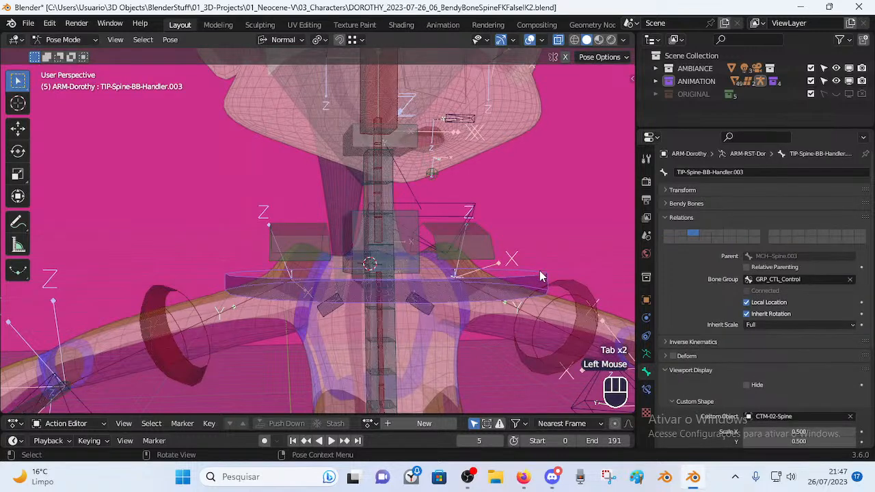
middle_drag(358, 214, 372, 186)
click(370, 179)
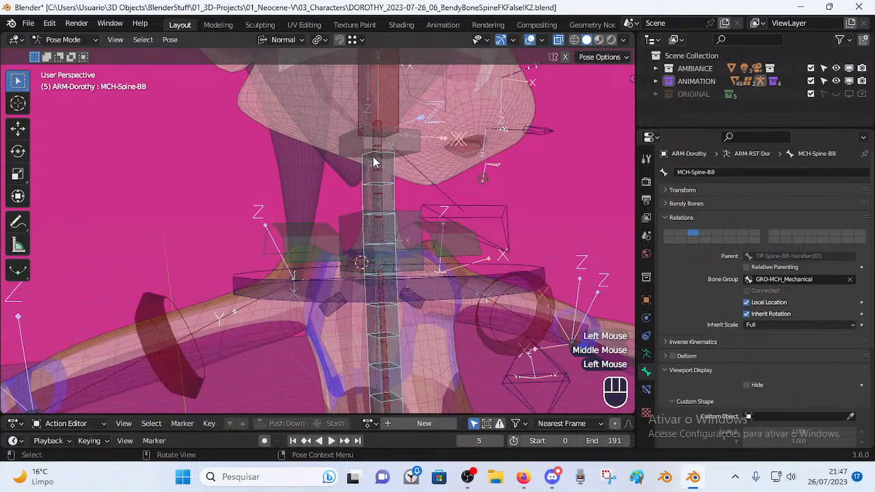
middle_drag(376, 119, 371, 222)
scroll(386, 157, down, 3)
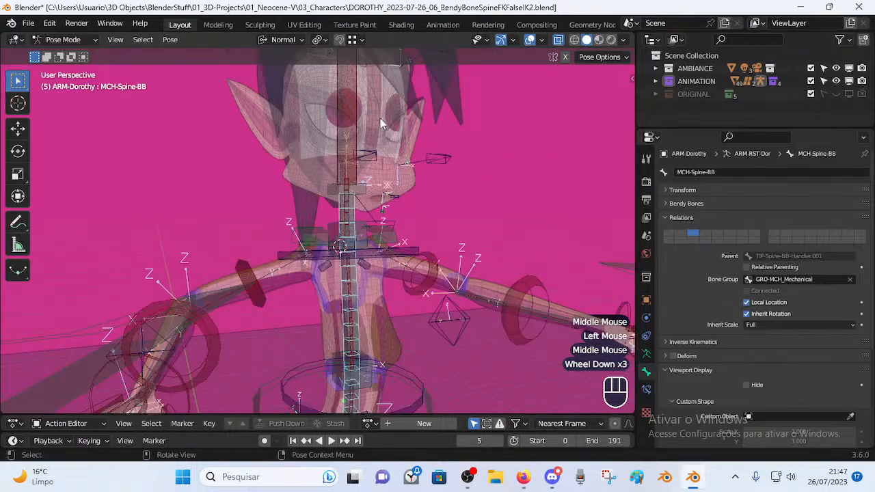
scroll(380, 256, up, 3)
mouse_move(379, 256)
middle_down()
mouse_move(388, 280)
mouse_move(407, 280)
mouse_move(369, 270)
middle_up()
click(380, 270)
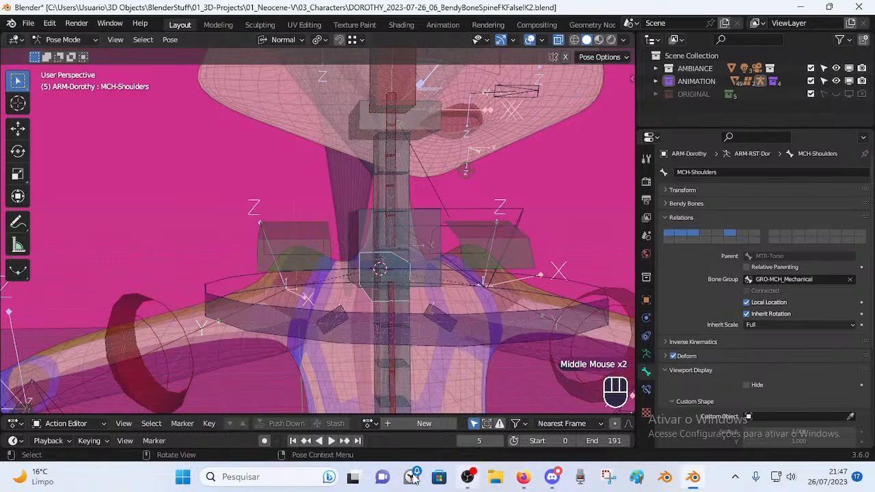
click(523, 477)
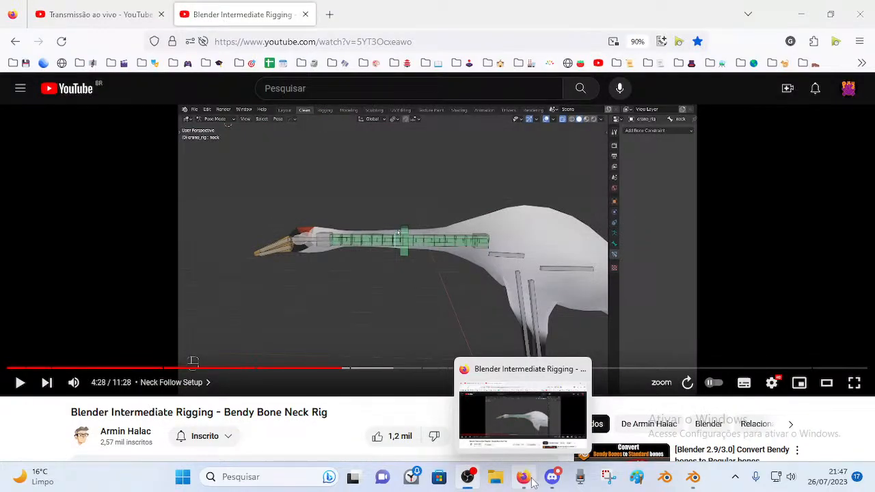
Bring up the Blender Intermediate Rigging tutorial tab and play it, pausing at 4:30 and 4:33.
click(142, 6)
click(252, 13)
click(384, 267)
click(400, 218)
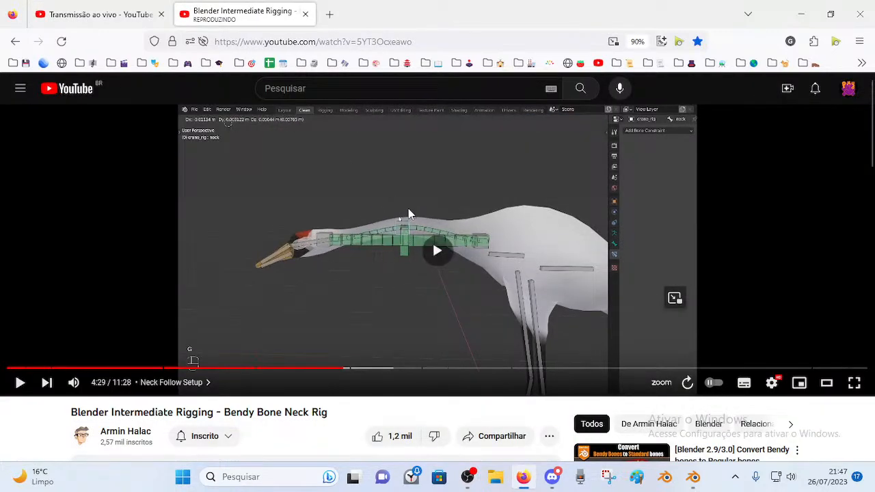
click(408, 210)
click(403, 203)
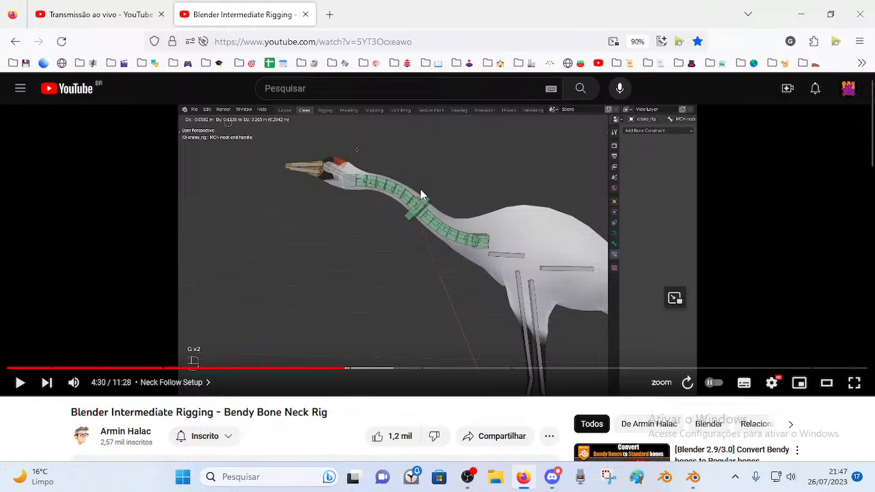
click(414, 224)
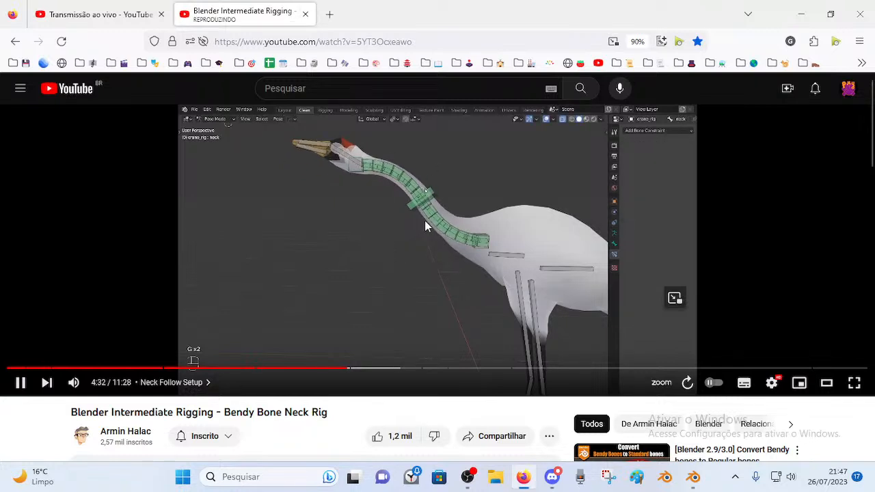
click(424, 220)
Step the tutorial forward in short bursts until 4:35.
click(407, 239)
click(407, 239)
click(422, 205)
click(436, 195)
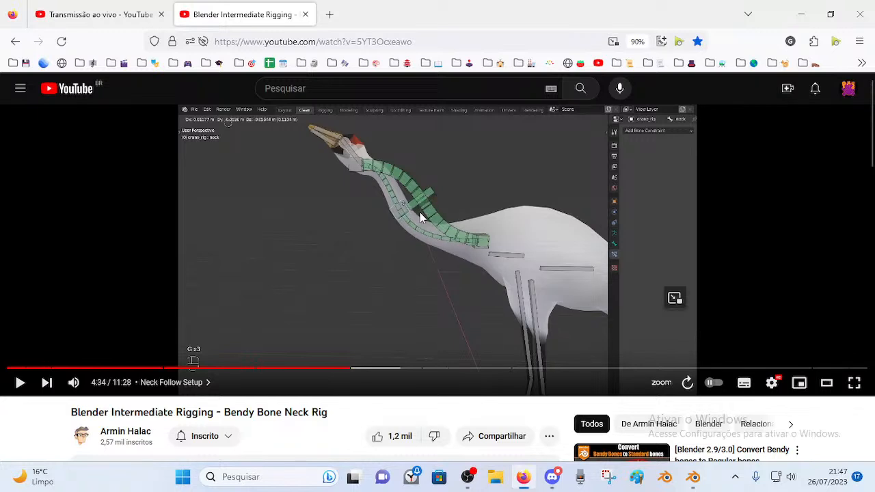
click(414, 223)
click(291, 174)
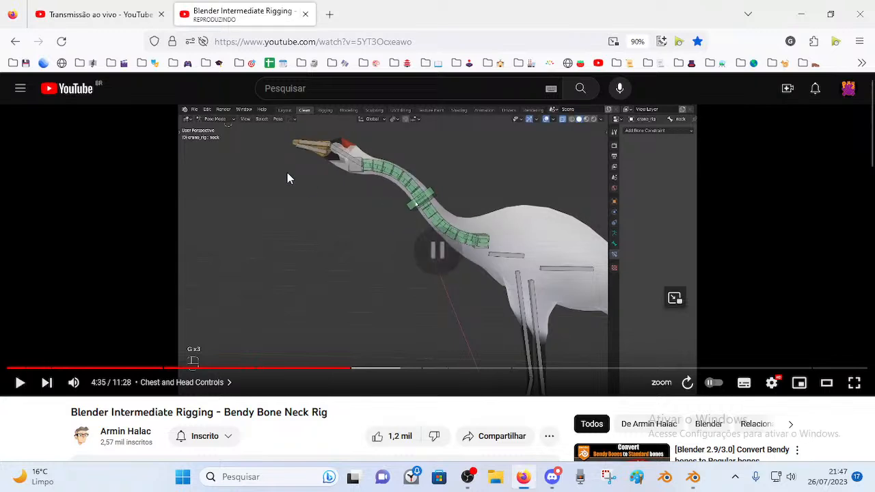
Rewind ten seconds to 4:19 and let the tutorial play to 4:25.
click(312, 188)
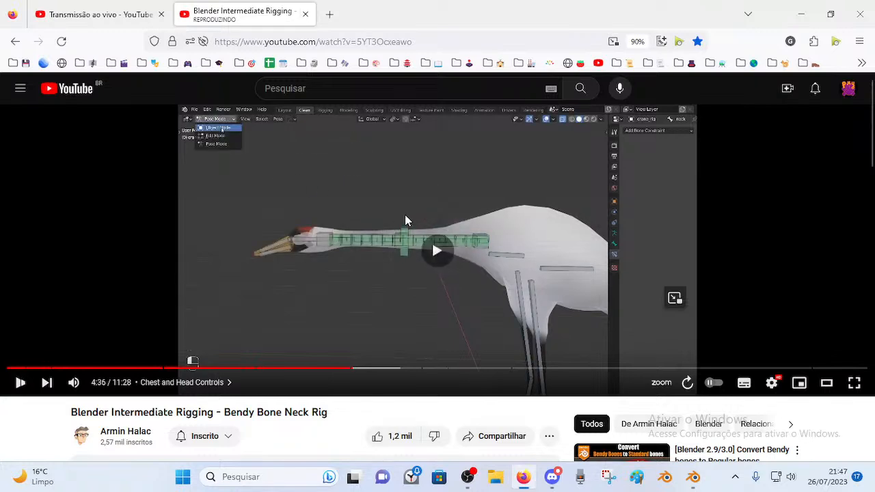
key(Left)
key(Left)
key(Left)
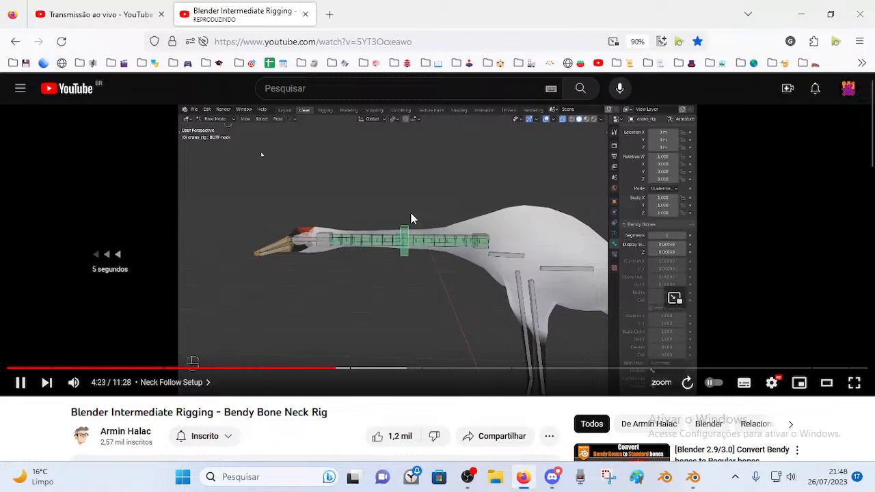
key(Left)
click(411, 219)
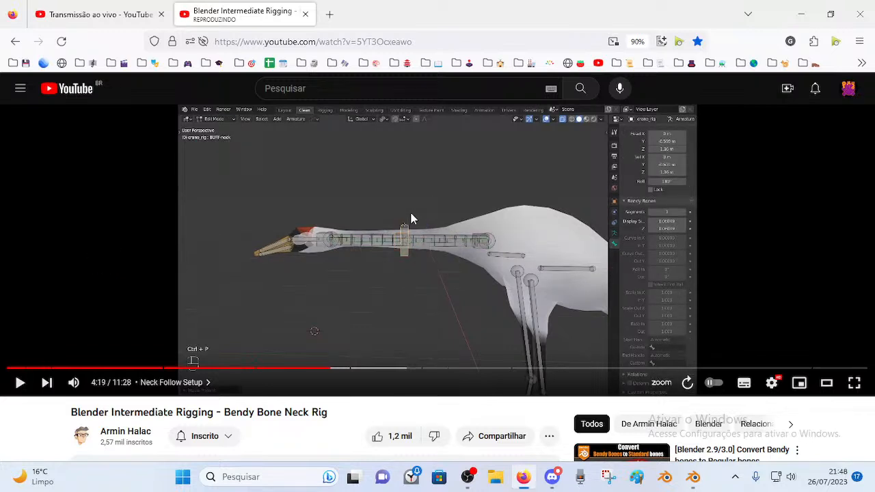
click(412, 219)
click(402, 263)
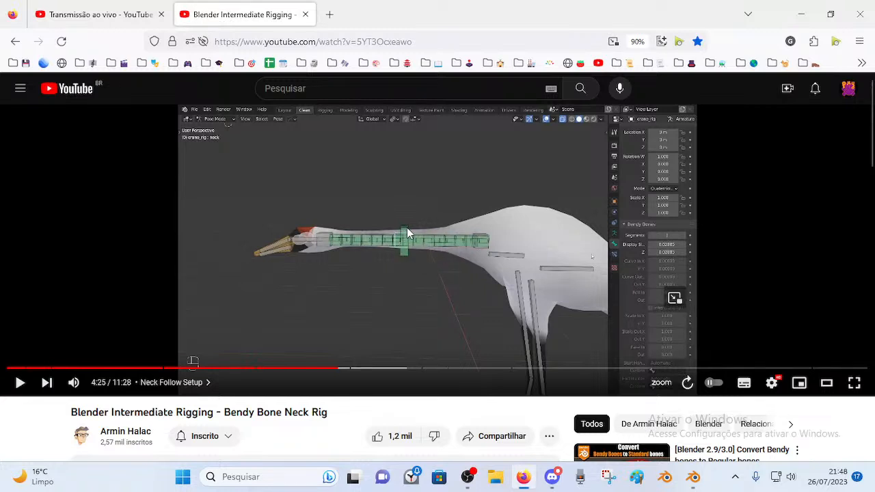
Back in Blender, select MCH-Spine.003 on Dorothy's neck and switch the armature to Edit Mode.
click(693, 477)
middle_drag(345, 257, 328, 226)
click(372, 226)
middle_drag(357, 229, 263, 224)
middle_drag(252, 192, 419, 238)
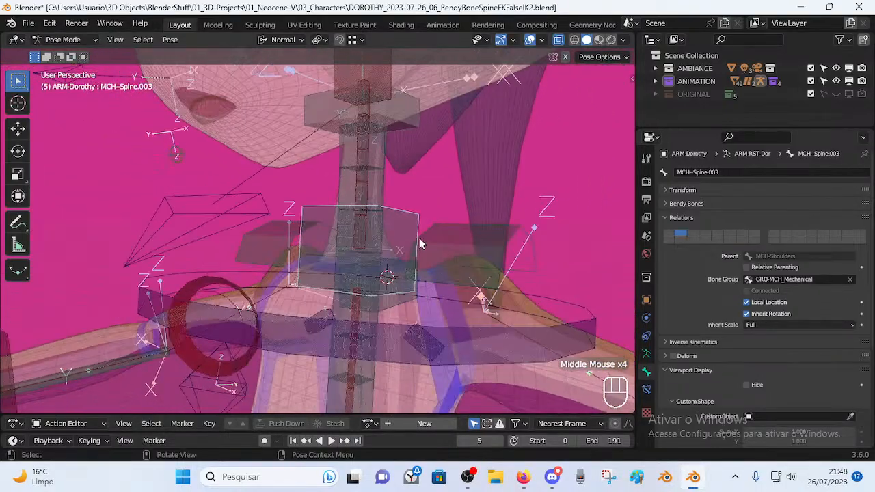
scroll(359, 296, down, 2)
middle_drag(359, 295, 381, 360)
shift+scroll(380, 361, down, 1)
scroll(360, 234, up, 2)
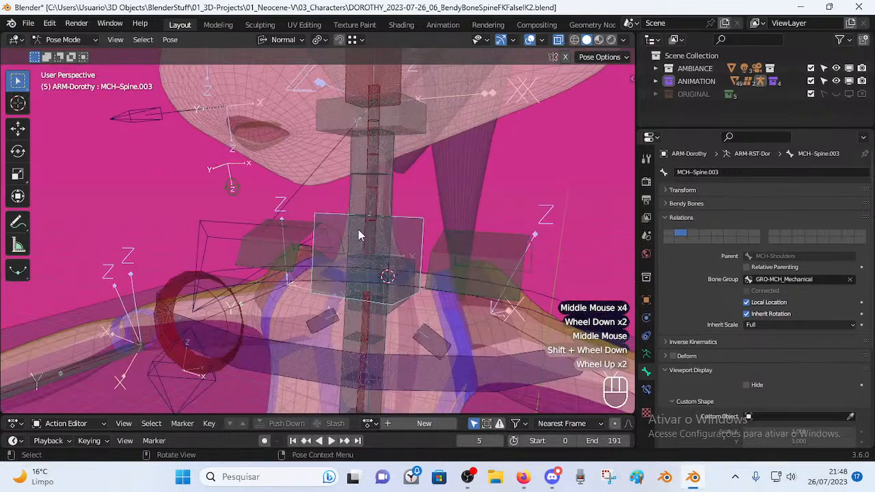
key(Tab)
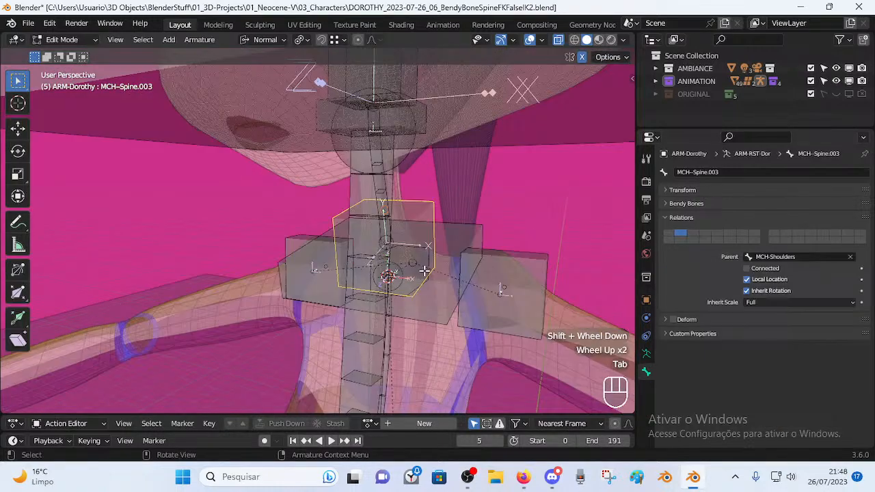
middle_drag(432, 256, 410, 243)
Try moving MCH-Spine.003 without keeping the change, then compare it with the neighbouring handler bones.
key(g)
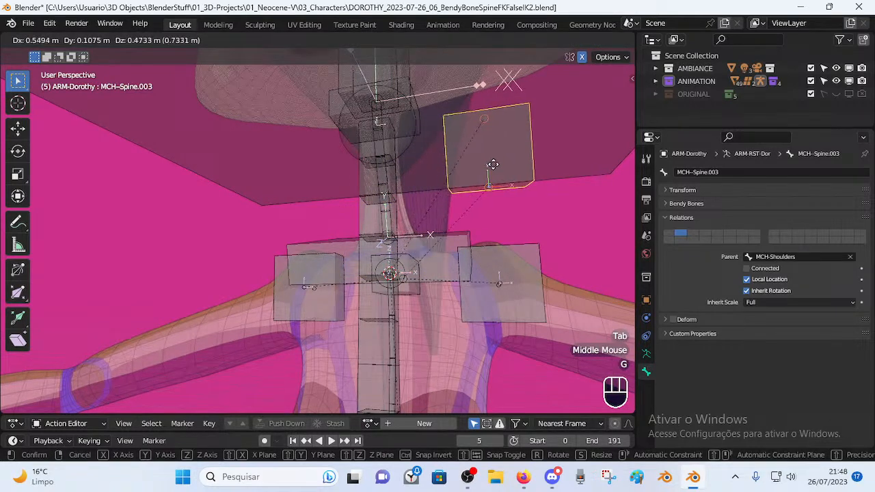
right_click(509, 185)
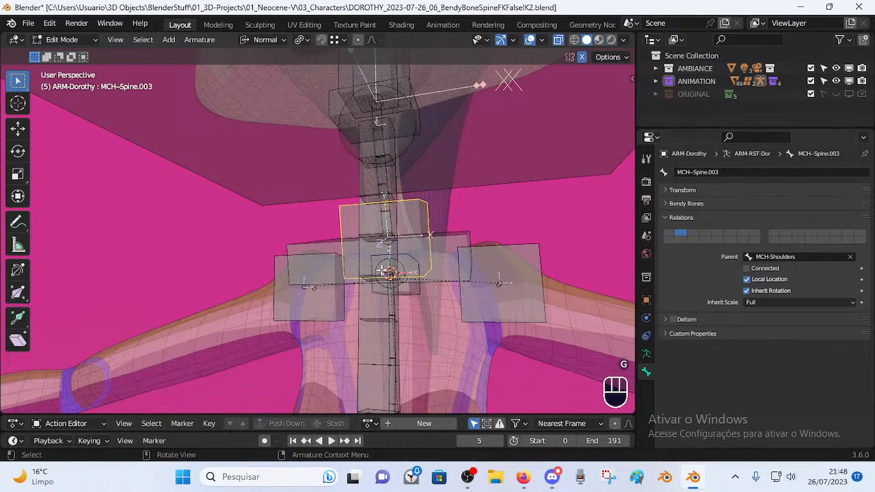
middle_drag(508, 198, 443, 272)
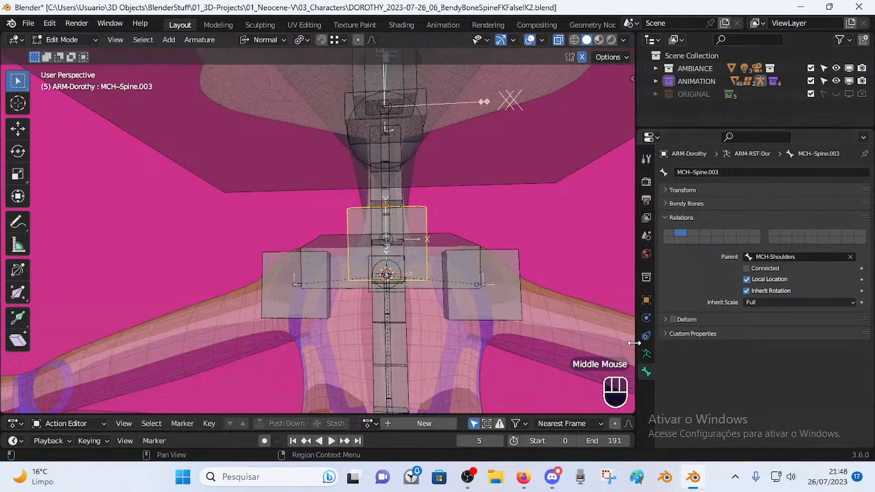
middle_drag(431, 257, 416, 257)
middle_drag(476, 256, 403, 260)
click(473, 231)
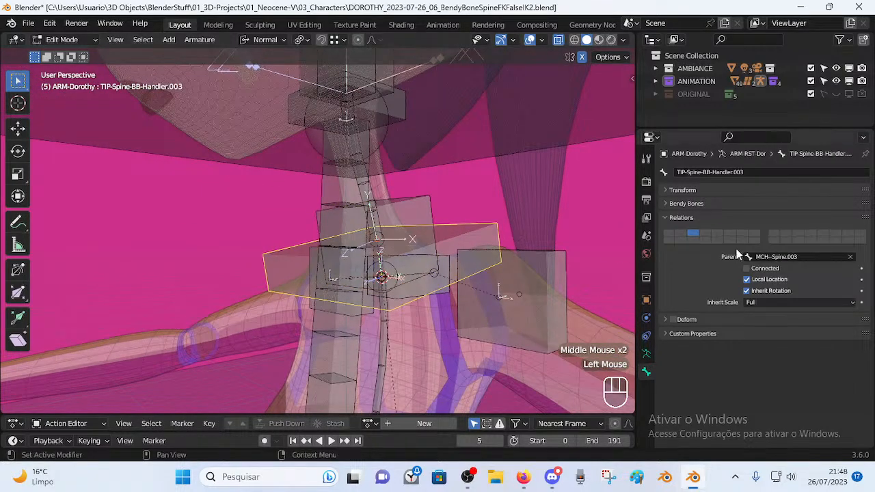
click(431, 219)
middle_drag(451, 237, 397, 283)
click(318, 322)
middle_drag(318, 322, 371, 249)
click(350, 261)
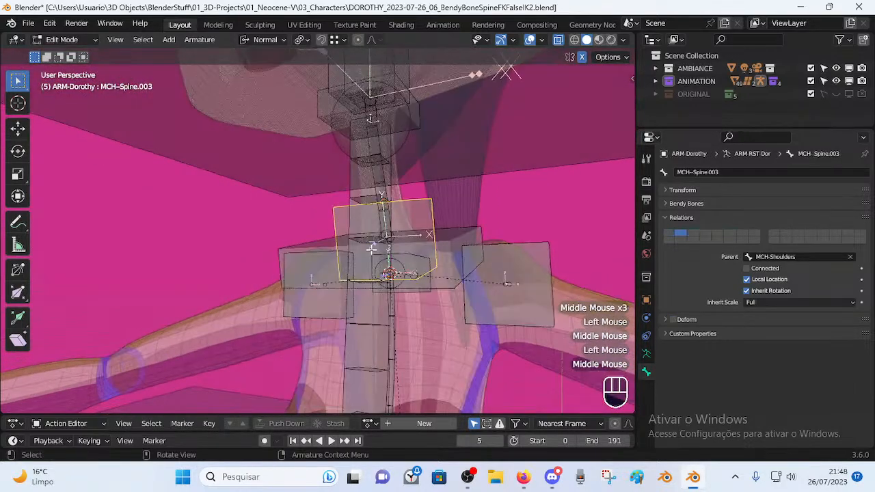
Try moving TIP-Spine-BB-Handler.003 without keeping the change, then reselect it from a front view.
click(425, 280)
middle_drag(425, 281, 349, 270)
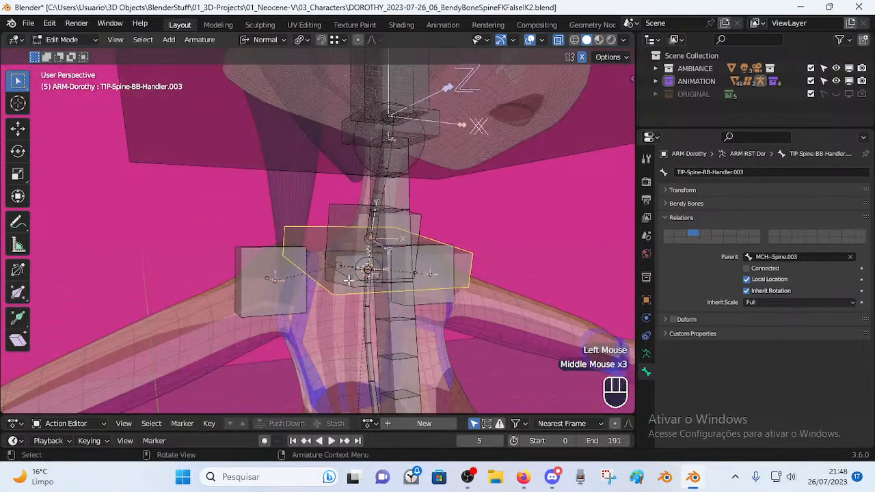
key(g)
right_click(174, 242)
click(305, 240)
click(299, 234)
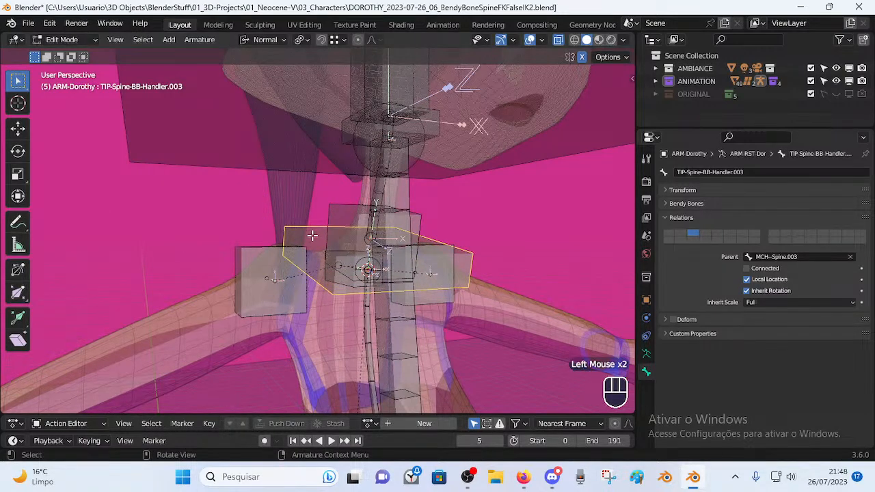
middle_drag(318, 249, 291, 240)
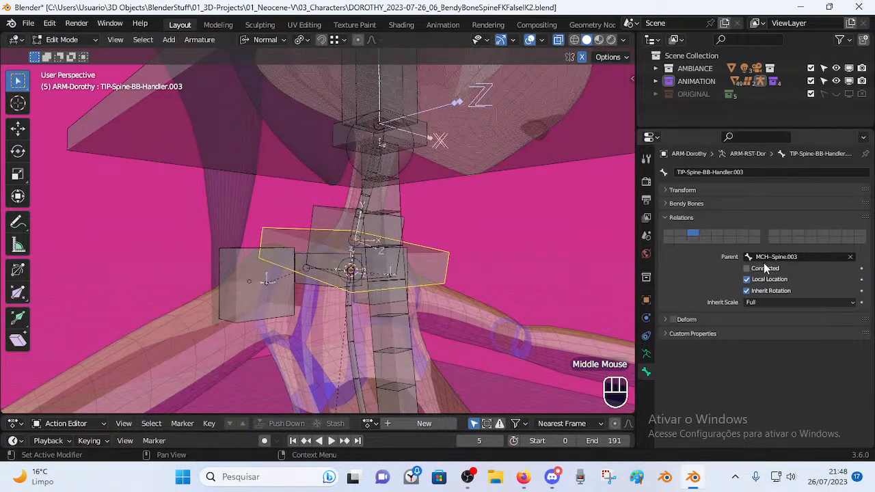
middle_drag(359, 262, 424, 304)
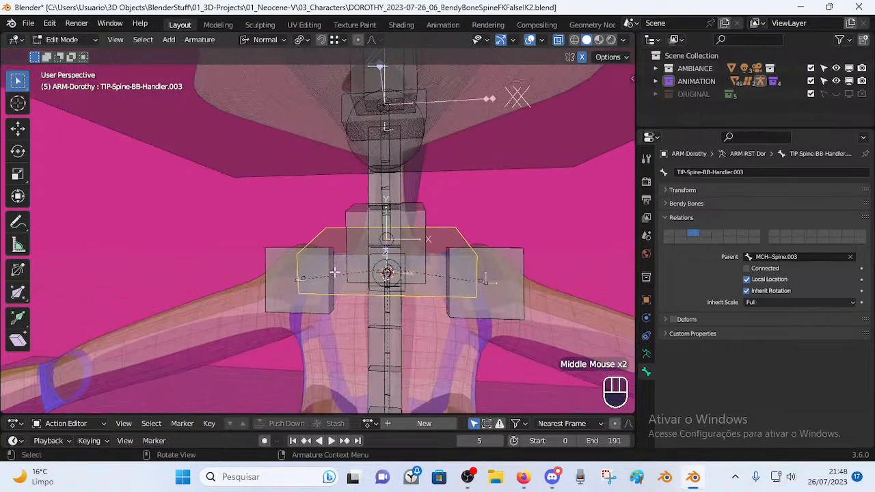
In Pose Mode, clear all pose transforms on the rig with Alt+Q.
key(Tab)
key(r)
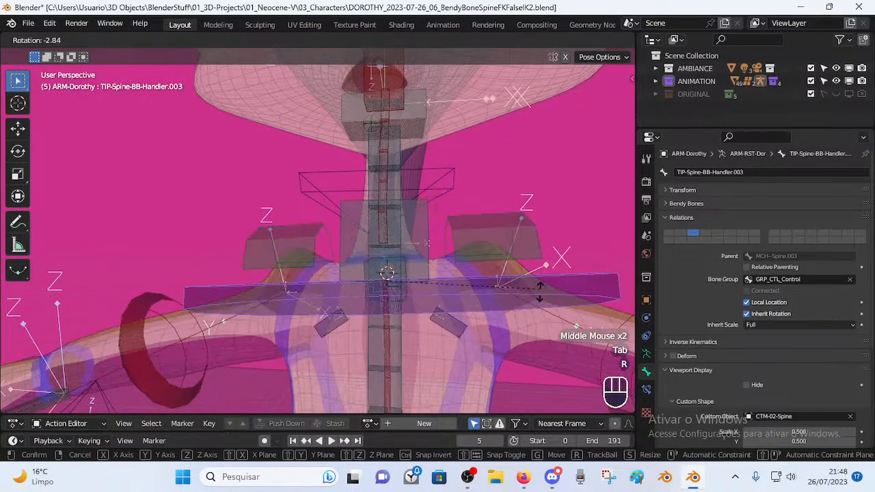
key(Escape)
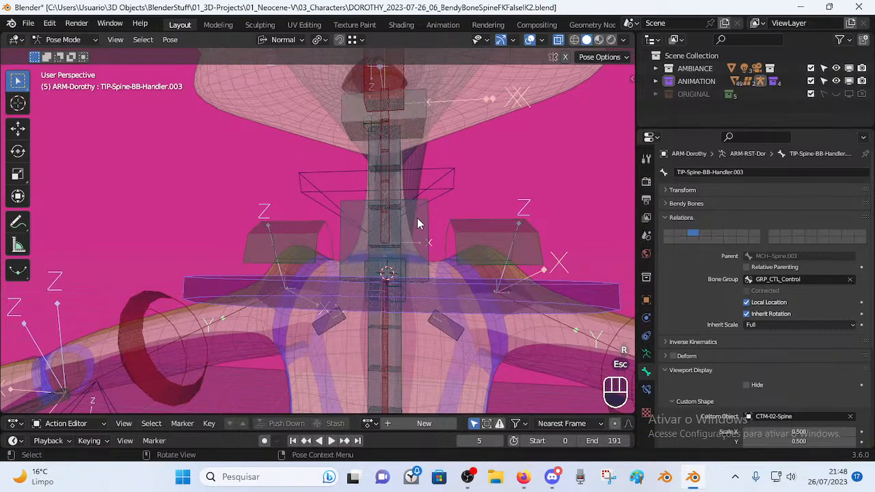
click(420, 228)
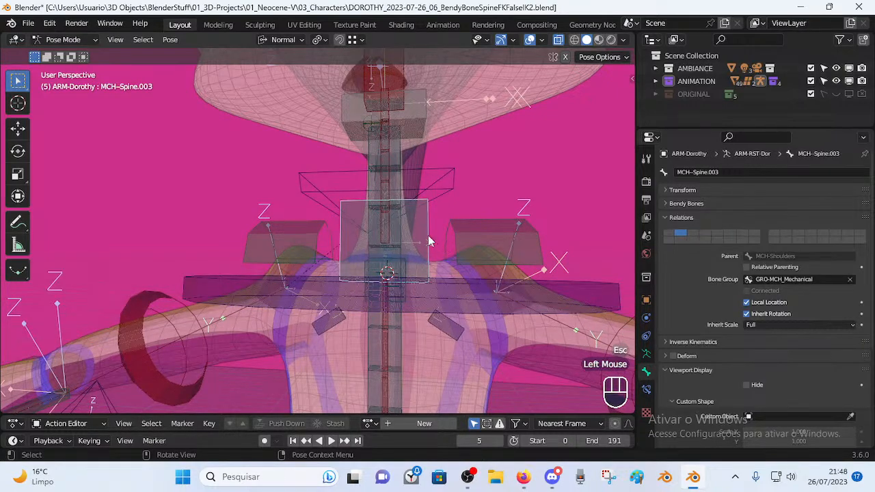
key(a)
key(alt+q)
key(alt+q)
Try rotating MCH-Spine.003 without keeping it, then frame the whole character.
click(421, 243)
mouse_move(433, 268)
middle_down()
mouse_move(438, 275)
mouse_move(431, 257)
middle_up()
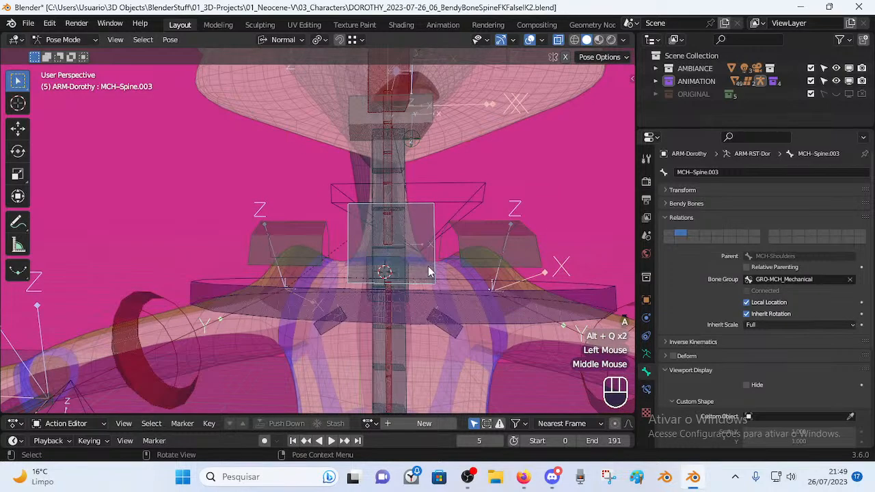
key(r)
key(Escape)
scroll(404, 182, down, 2)
middle_drag(394, 202, 373, 212)
scroll(389, 205, down, 2)
scroll(358, 180, down, 3)
middle_drag(359, 180, 380, 222)
middle_drag(380, 222, 372, 255)
Rotate and move the MTR-Head control to test how the neck follows.
click(384, 121)
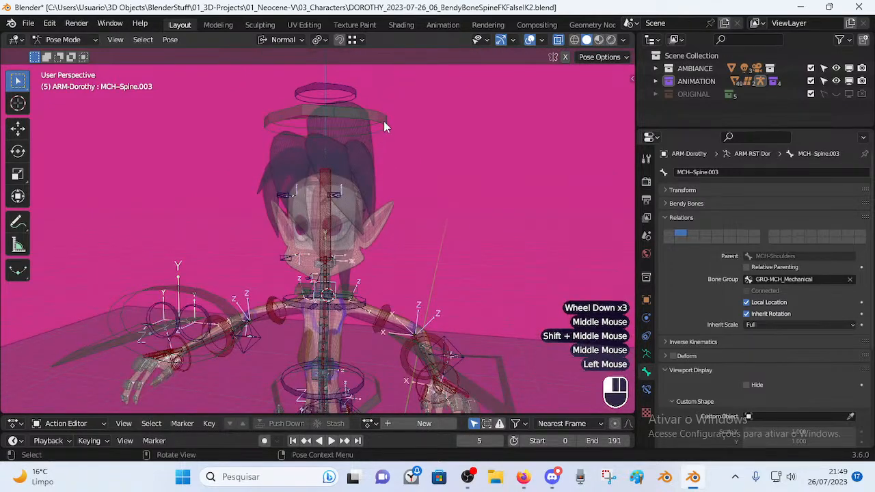
key(r)
click(422, 194)
key(g)
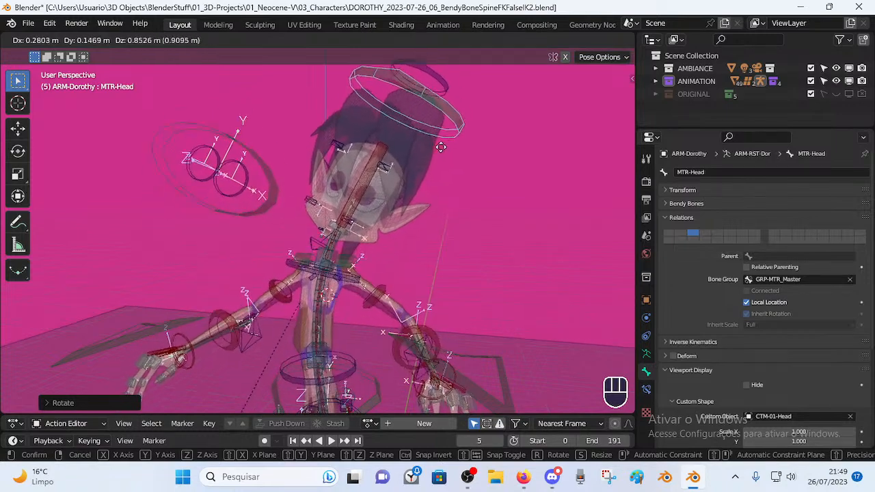
click(401, 185)
Rotate and move TIP-Spine-BB-Handler.003 to test the neck bend.
click(335, 272)
key(r)
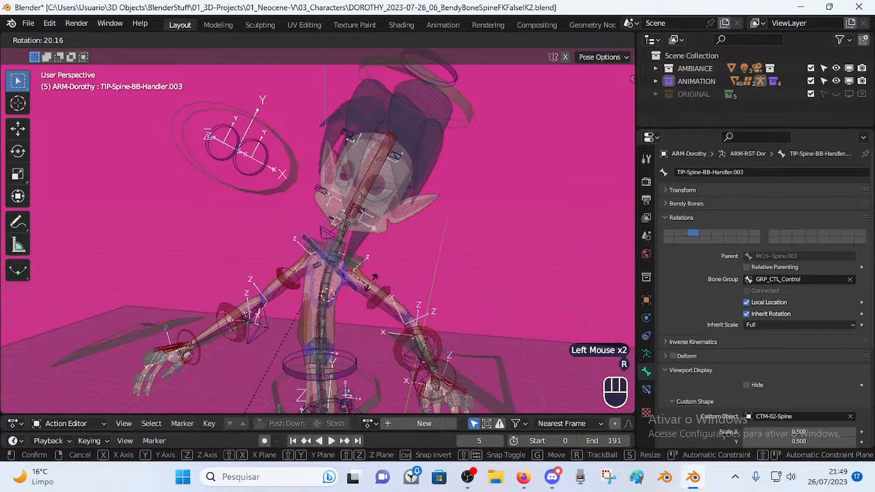
click(371, 269)
key(g)
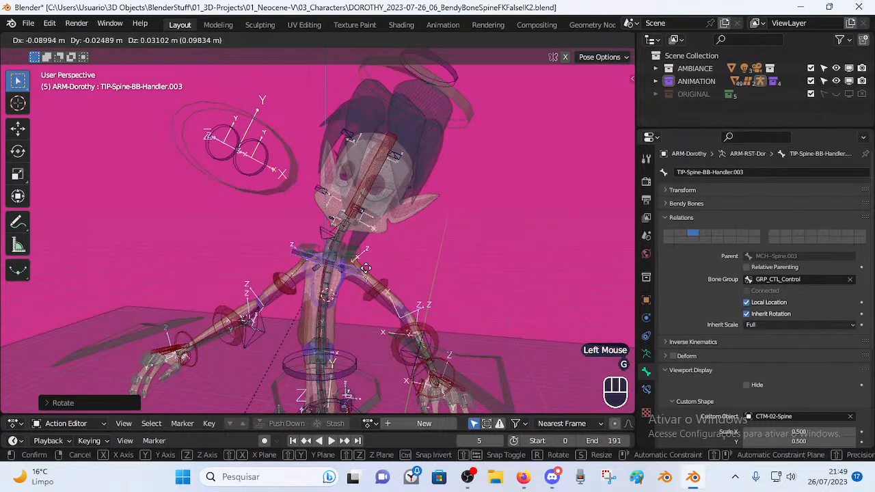
click(373, 281)
key(g)
click(370, 284)
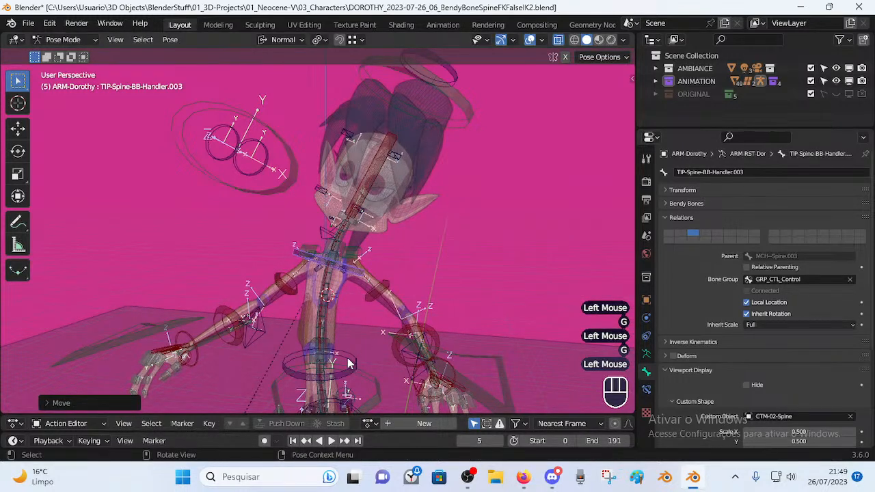
Move the lower handler TIP-Spine-BB-Handler.002 several times to test the spine bend.
click(347, 358)
middle_drag(347, 358, 340, 316)
key(g)
click(337, 373)
key(g)
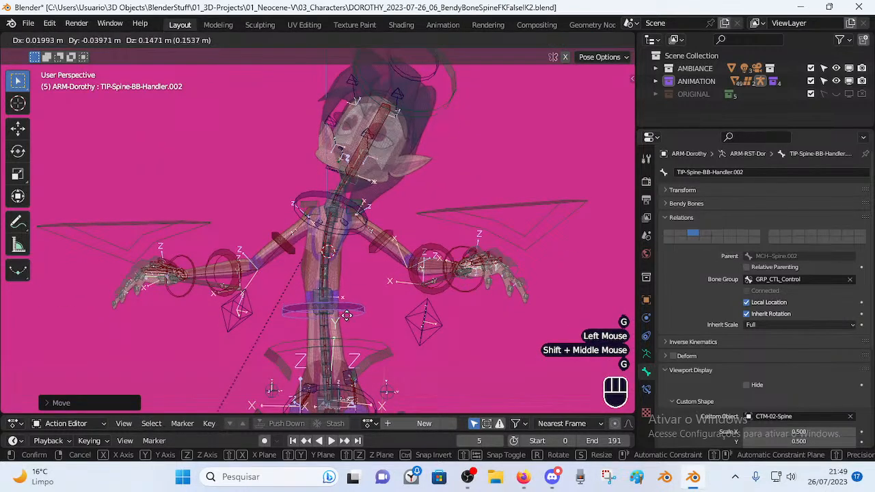
click(340, 314)
key(g)
click(342, 311)
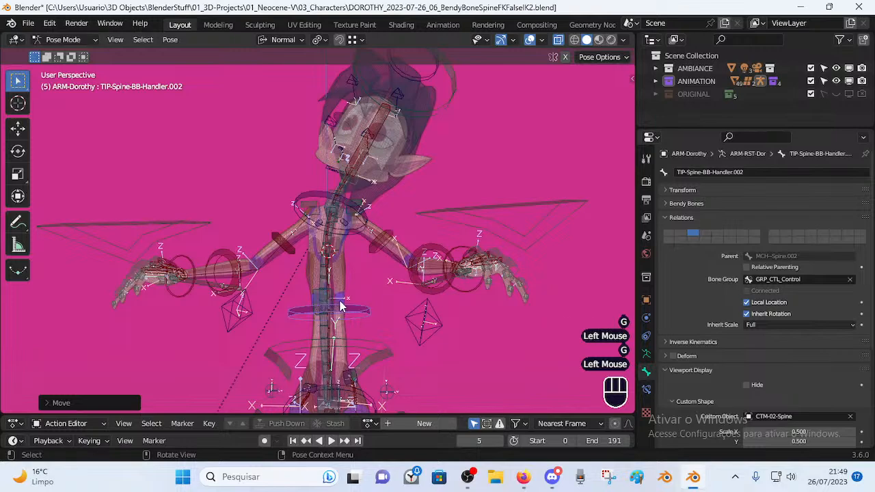
Reset all bones to the rest pose and return to Edit Mode.
key(a)
key(alt+q)
key(alt+q)
key(Tab)
Select TIP-Spine-BB-Handler.003 and save the blend file.
scroll(339, 307, up, 4)
shift+middle_drag(335, 307, 310, 307)
scroll(321, 294, down, 1)
click(327, 266)
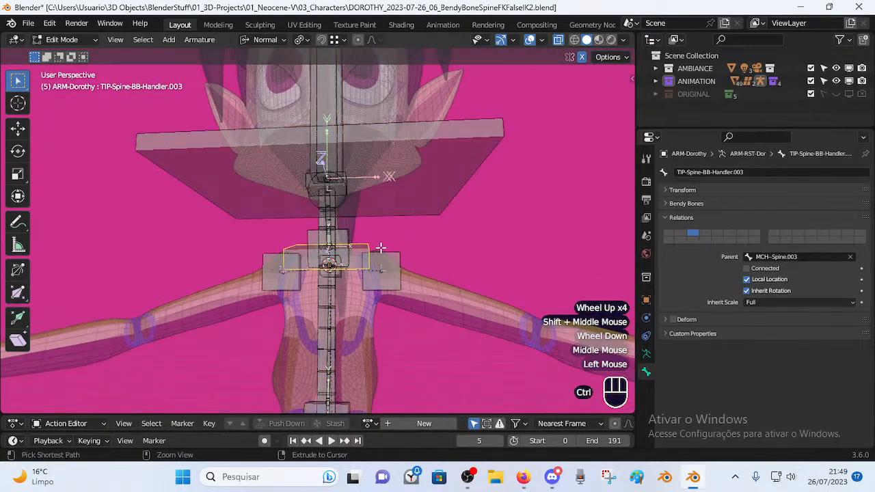
key(ctrl+s)
Duplicate TIP-Spine-BB-Handler.003 in place, creating TIP-Spine-BB-Handler.005.
middle_drag(327, 265, 414, 266)
click(327, 268)
scroll(345, 283, up, 2)
click(357, 280)
key(shift+d)
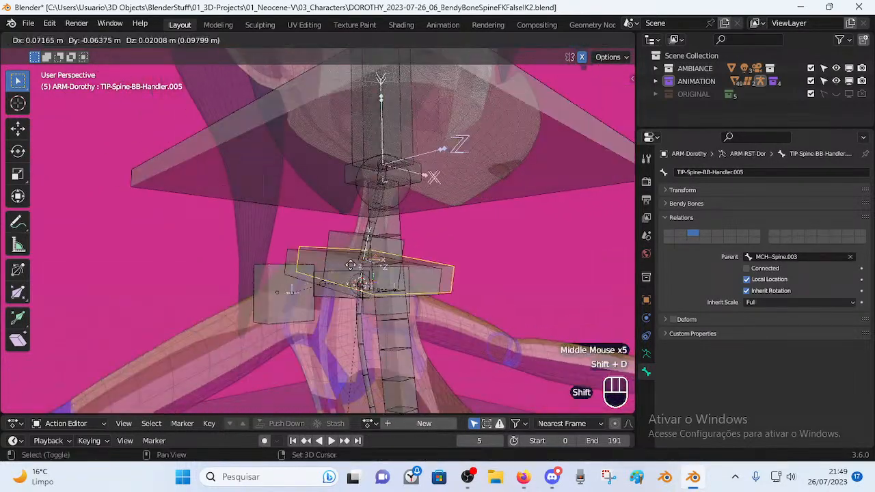
key(Escape)
In Pose Mode, check the new handler bone and show its Bone Constraints tab.
key(ctrl+Tab)
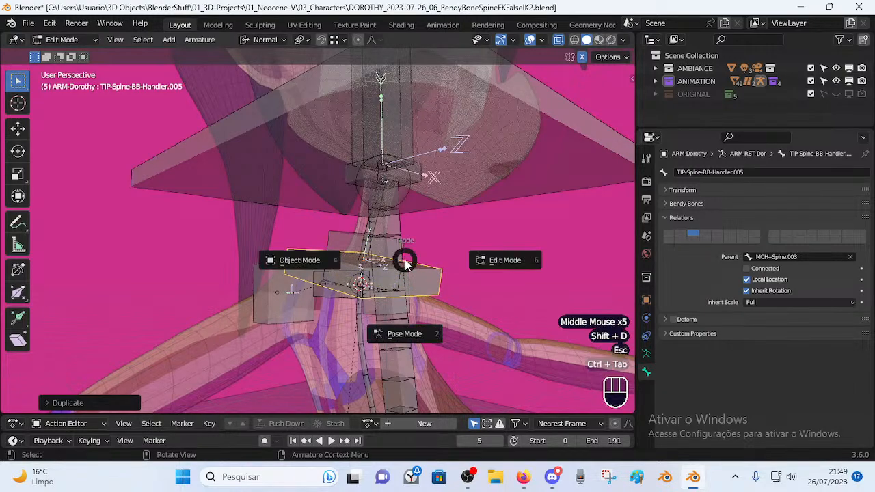
middle_drag(400, 303, 355, 316)
key(g)
key(Escape)
middle_drag(443, 290, 404, 299)
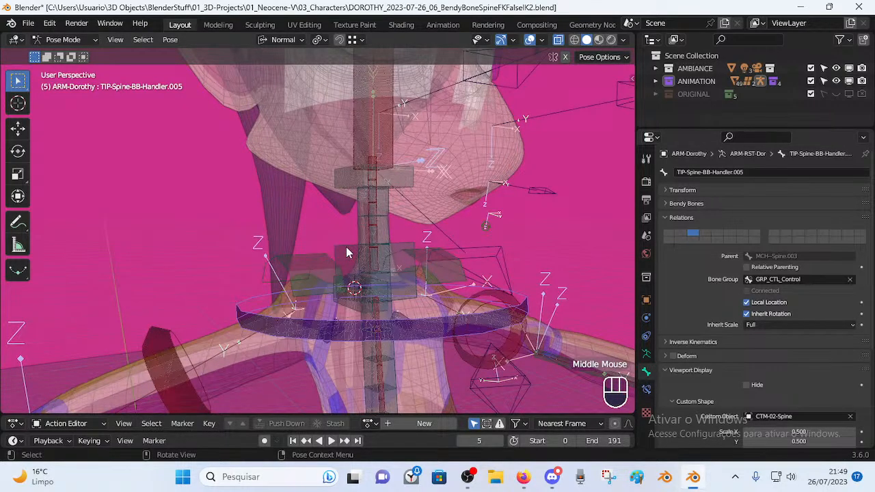
middle_drag(344, 259, 324, 259)
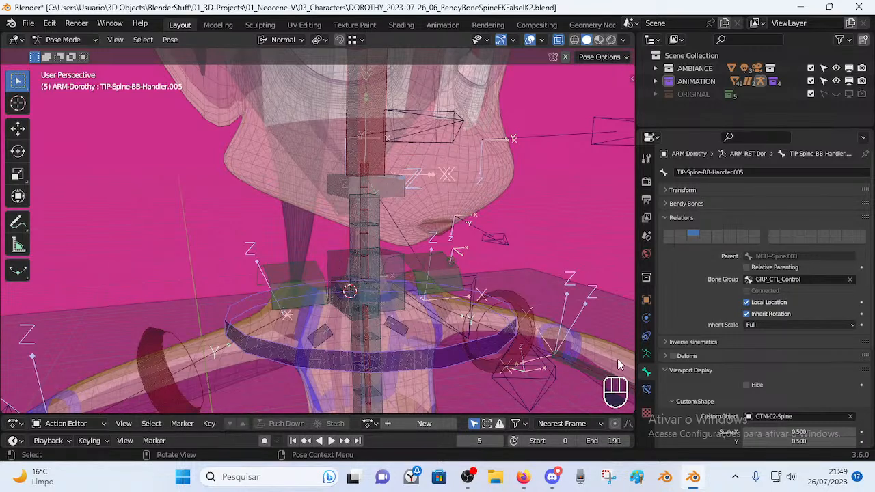
click(646, 389)
key(g)
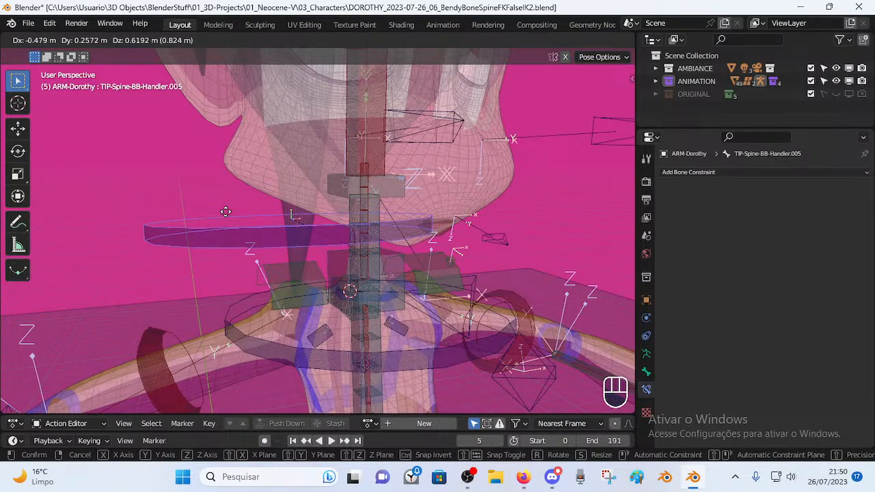
Copy MCH-Spine.003's constraints onto the ring handler bone, then delete the extra Copy Transforms.
click(270, 206)
click(336, 261)
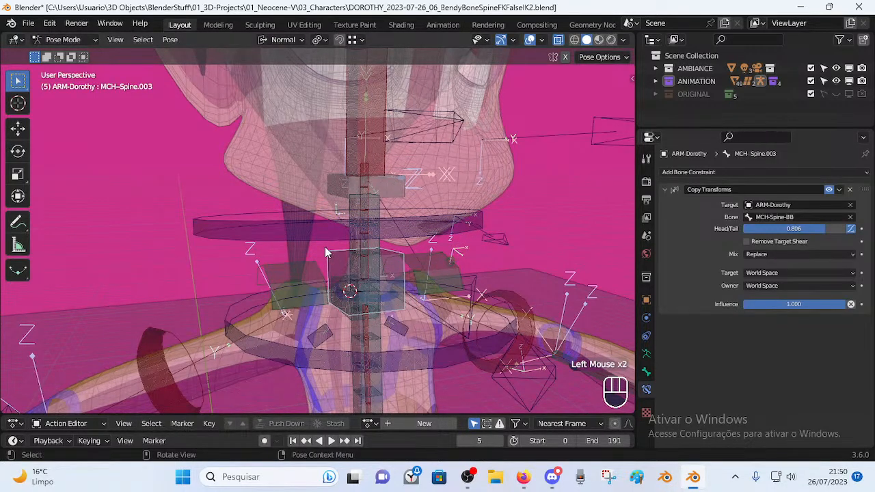
click(308, 221)
shift+click(335, 264)
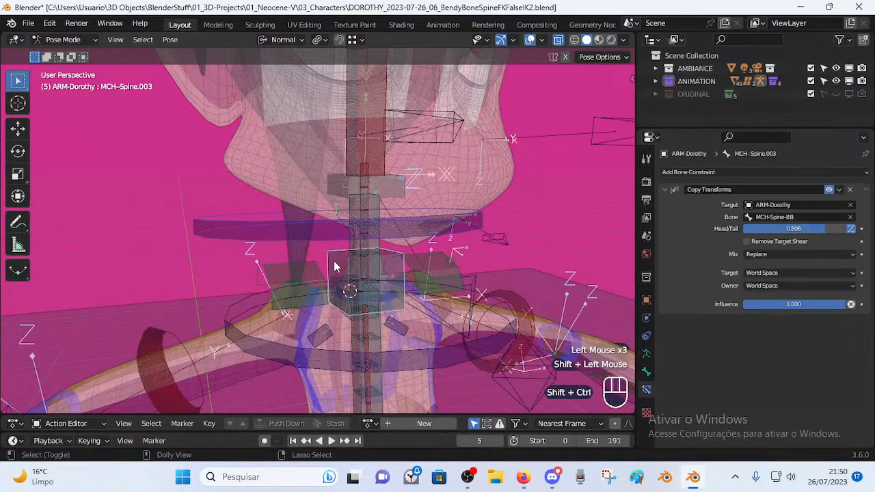
key(shift+ctrl+c)
key(Escape)
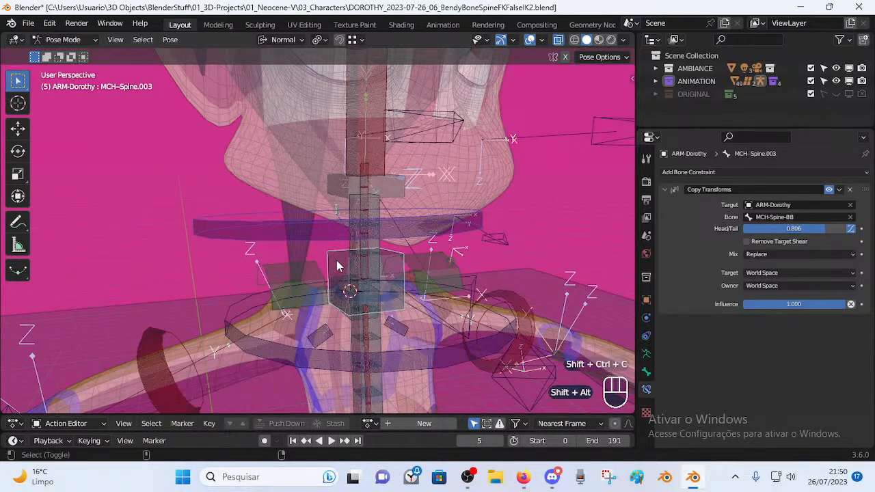
key(shift+alt+c)
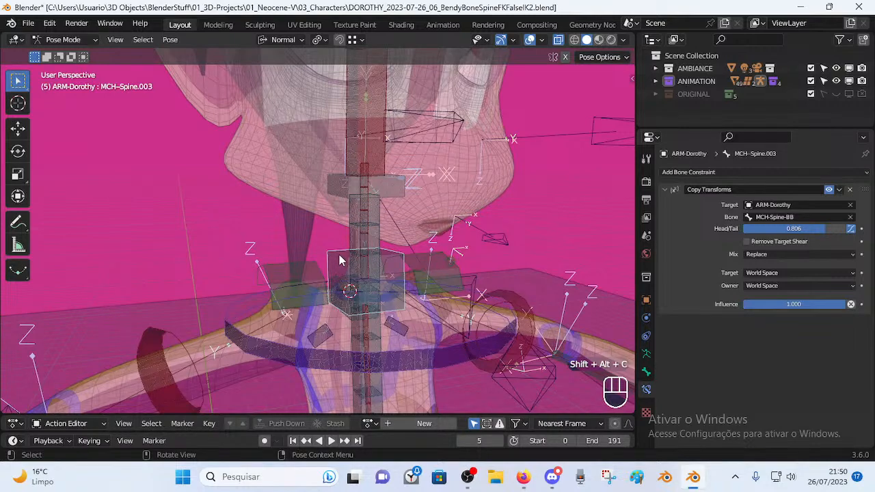
click(850, 189)
Reselect TIP-Spine-BB-Handler.005 with MCH-Spine.003 and copy the constraints onto it again.
middle_drag(392, 326, 406, 279)
click(390, 308)
click(334, 258)
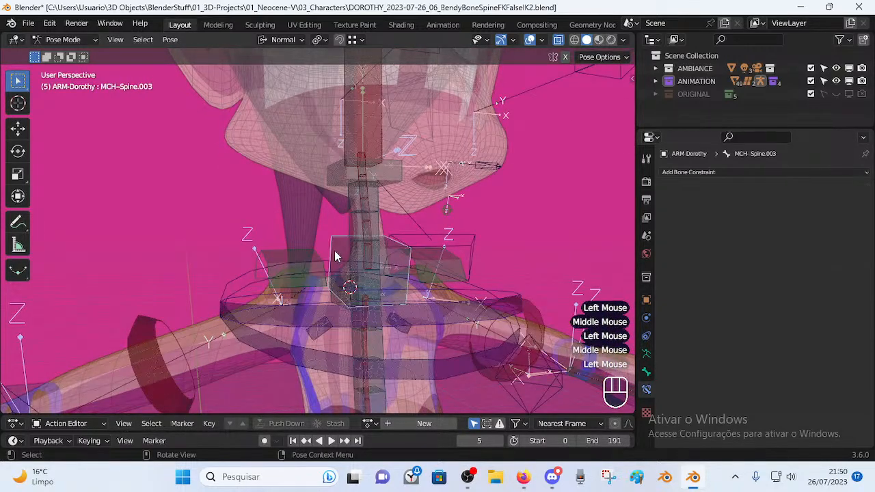
click(350, 318)
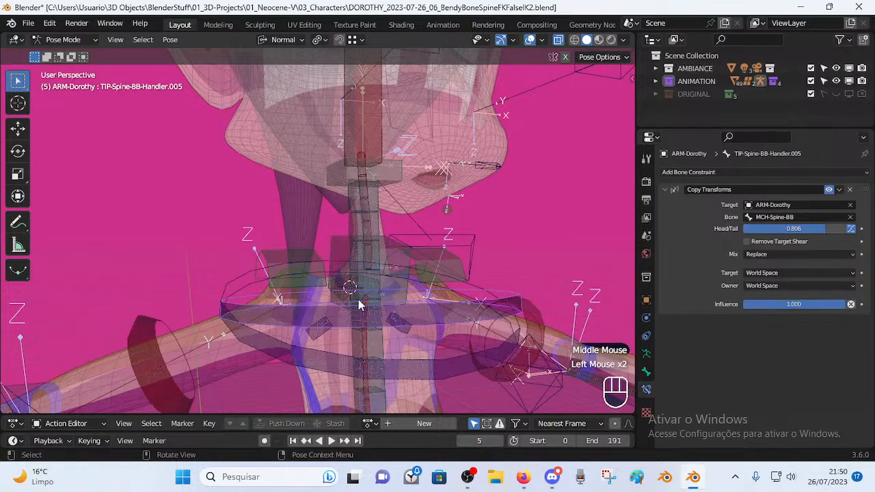
click(326, 359)
click(336, 324)
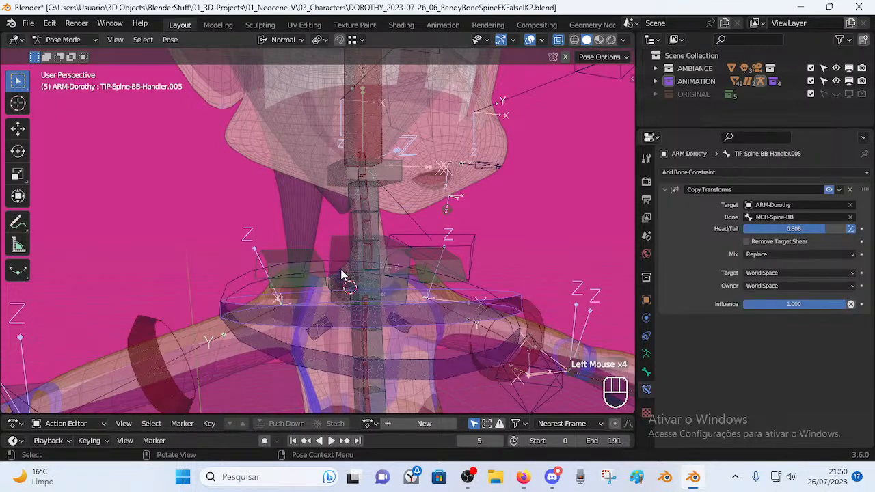
click(340, 259)
shift+click(341, 318)
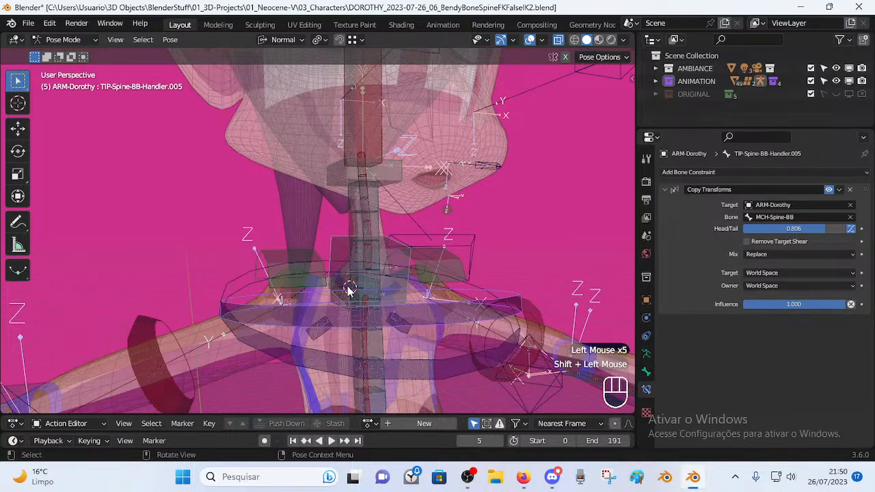
click(345, 245)
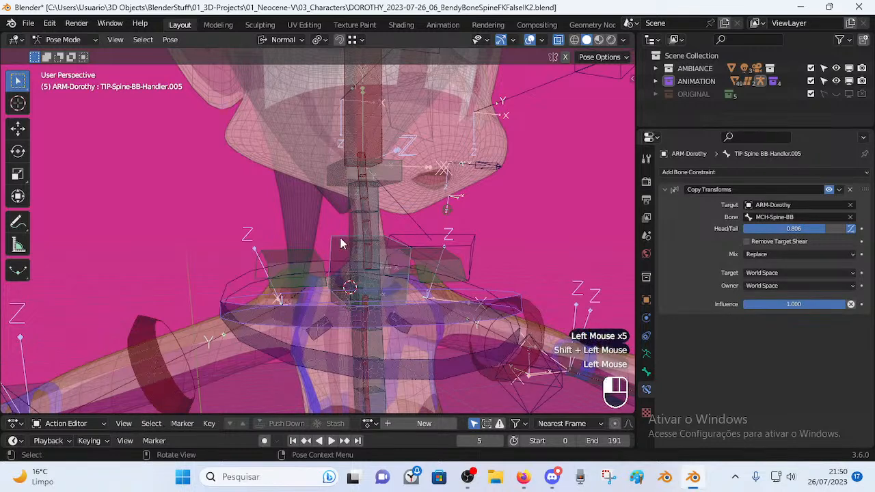
shift+click(342, 318)
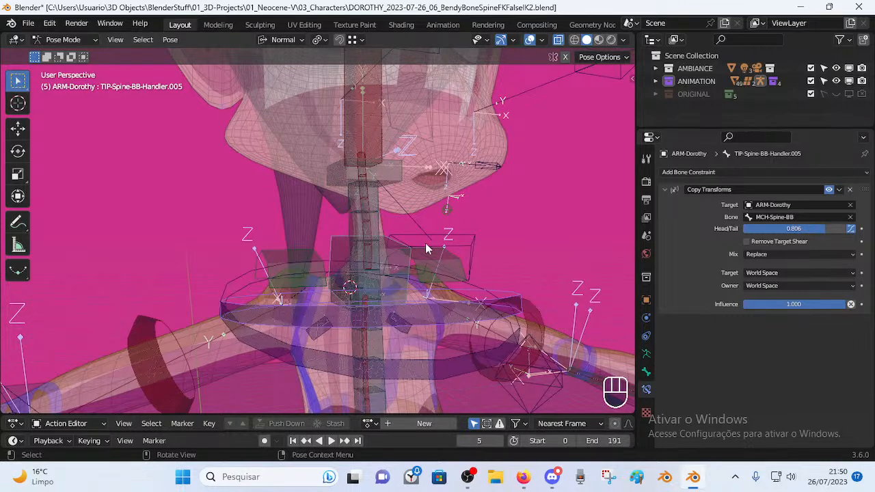
key(alt+shift+c)
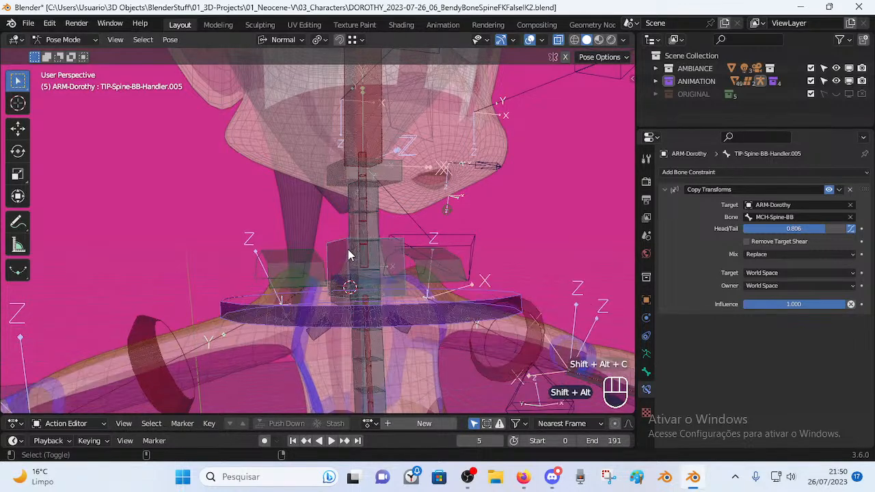
Compare TIP-Spine-BB-Handler.005's Copy Transforms (MCH-Spine-BB, Head/Tail 0.806) with MCH-Spine.003's.
middle_drag(351, 280, 353, 283)
click(348, 279)
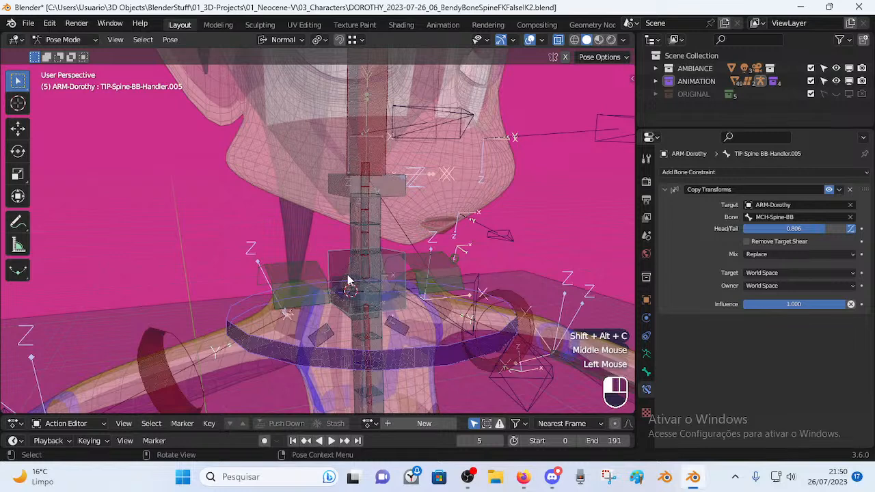
click(339, 261)
click(332, 328)
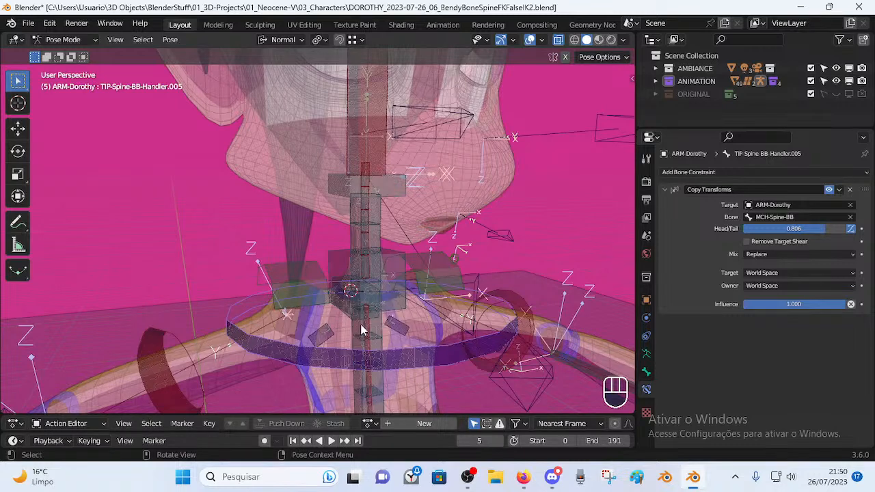
click(339, 269)
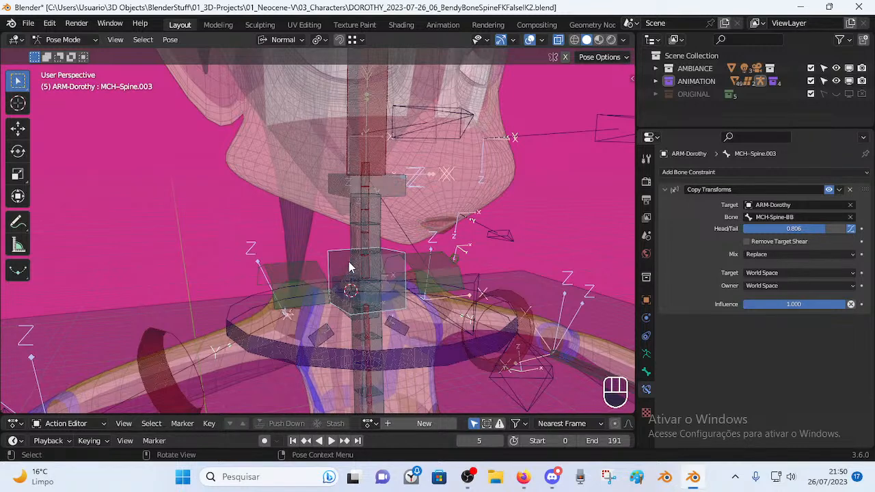
click(349, 356)
click(348, 356)
click(348, 356)
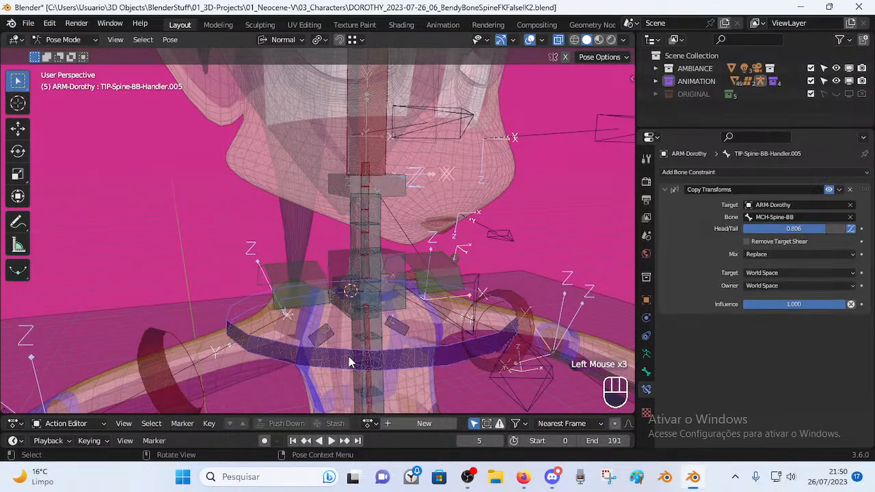
click(339, 260)
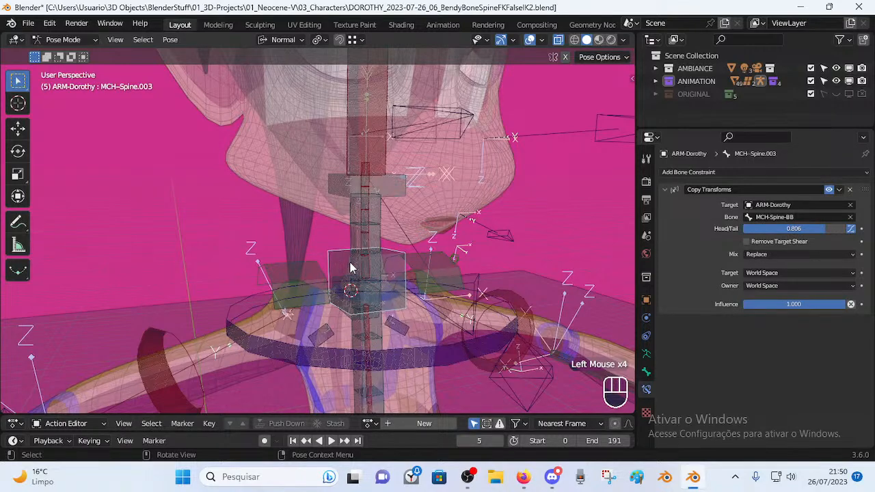
Check neighbouring bones' constraints, then select TIP-Spine-BB-Handler.005 and enter Edit Mode.
middle_drag(345, 253, 341, 262)
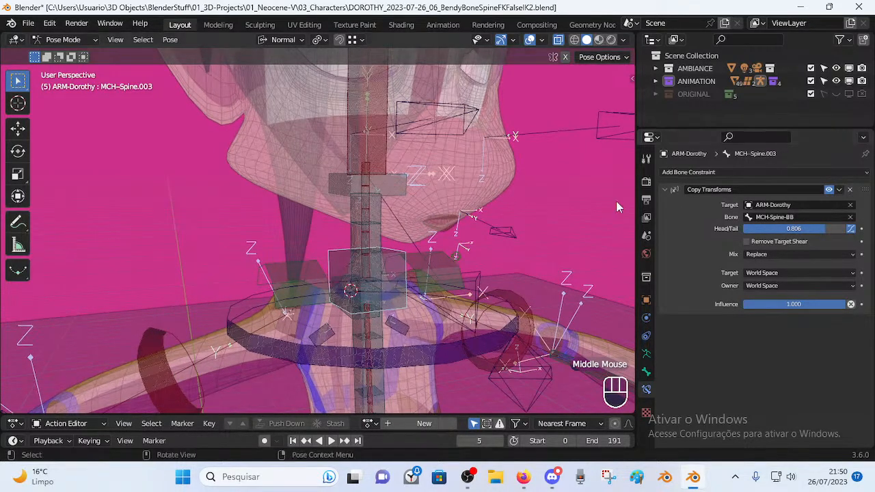
click(339, 348)
click(340, 353)
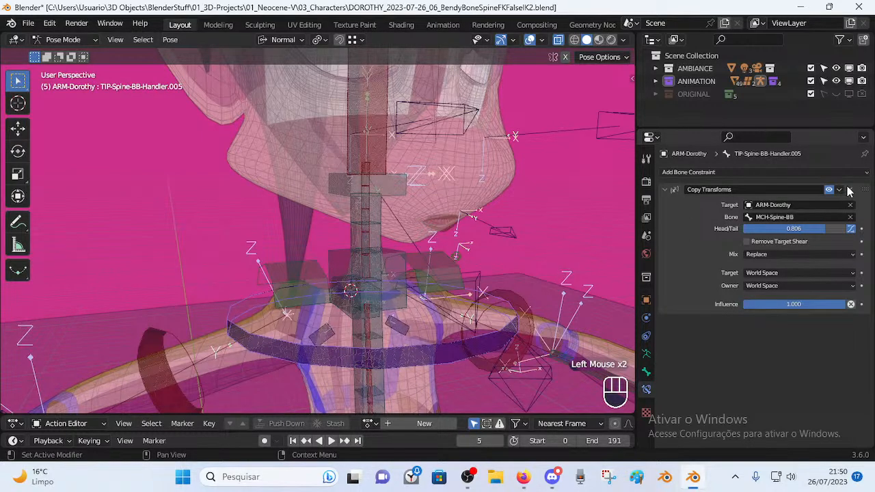
click(373, 282)
click(343, 270)
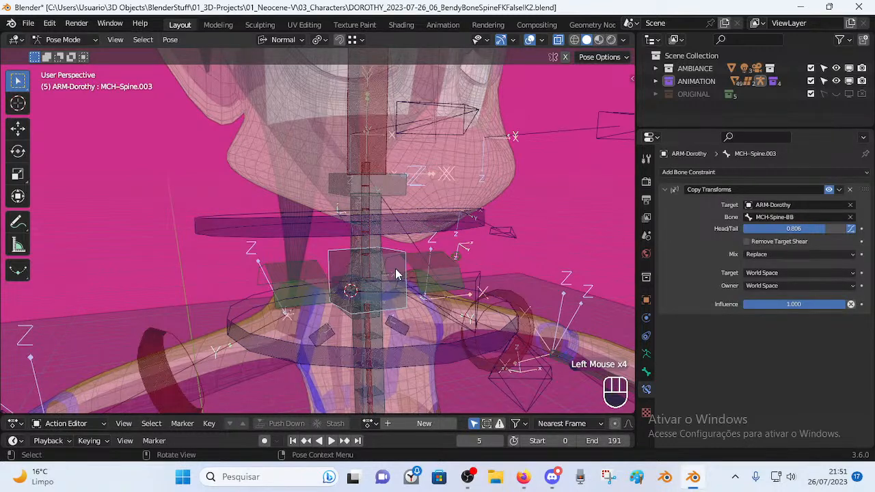
middle_drag(348, 275, 378, 278)
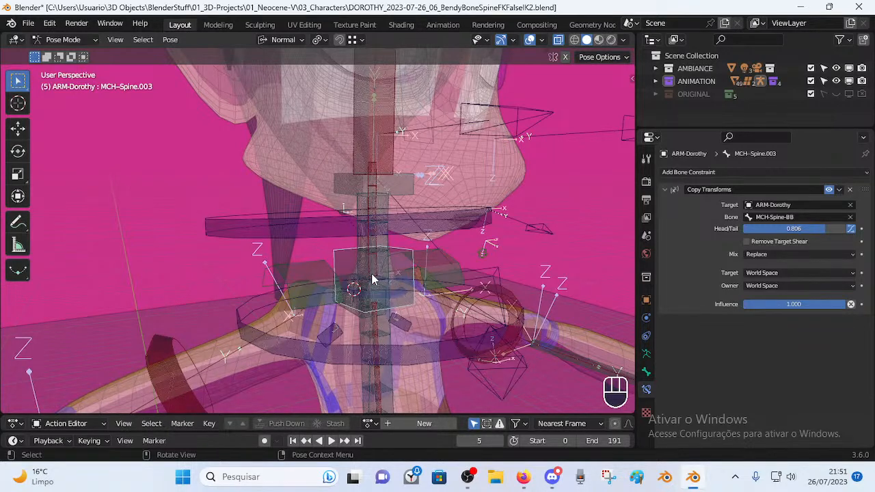
click(339, 233)
key(Tab)
Switch the rig back to Pose Mode and orbit the view around the neck and face.
scroll(345, 258, down, 1)
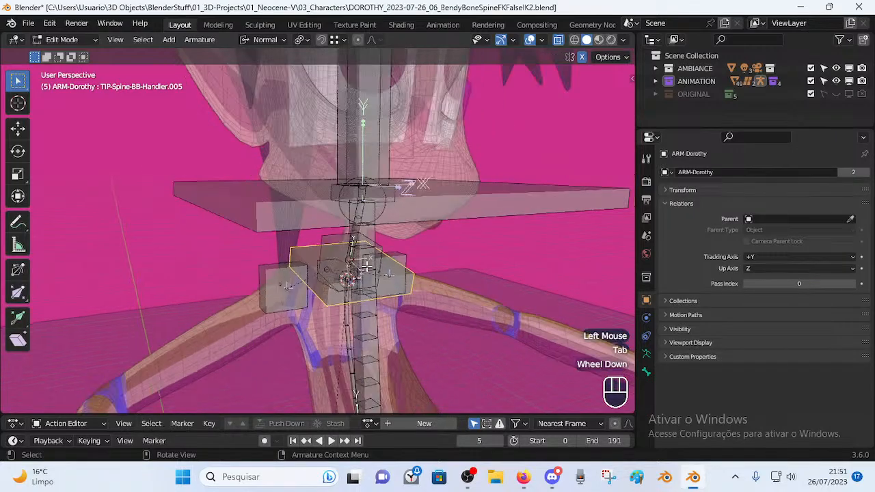
key(Tab)
middle_drag(328, 264, 353, 267)
scroll(320, 249, up, 1)
scroll(351, 265, down, 2)
scroll(351, 266, up, 2)
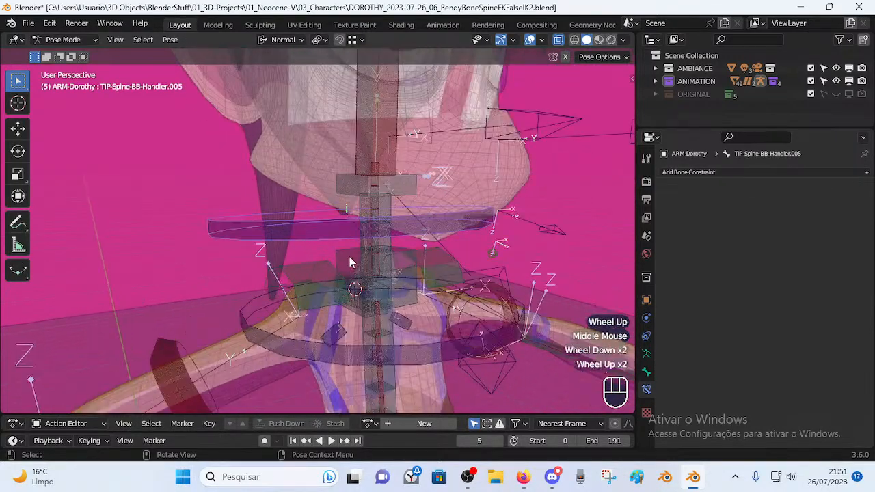
scroll(369, 302, down, 1)
middle_drag(357, 308, 376, 311)
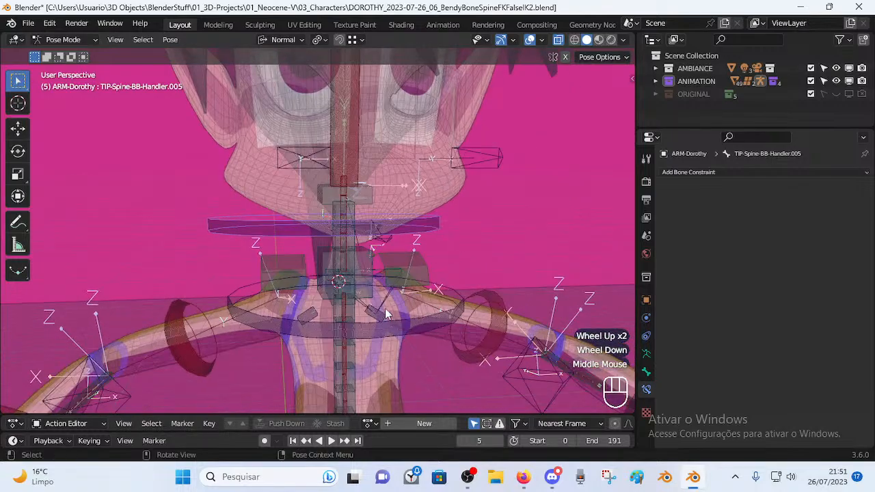
middle_drag(463, 303, 334, 297)
Bring the bendy-bone neck tutorial, paused at 4:25 in Neck Follow Setup, back in front.
scroll(381, 307, up, 1)
scroll(389, 294, down, 1)
scroll(334, 297, up, 2)
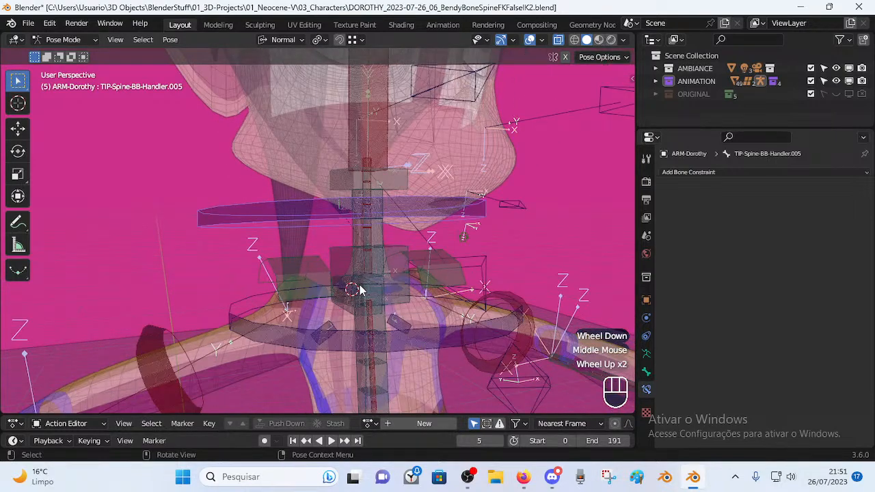
scroll(363, 307, down, 1)
scroll(357, 309, up, 1)
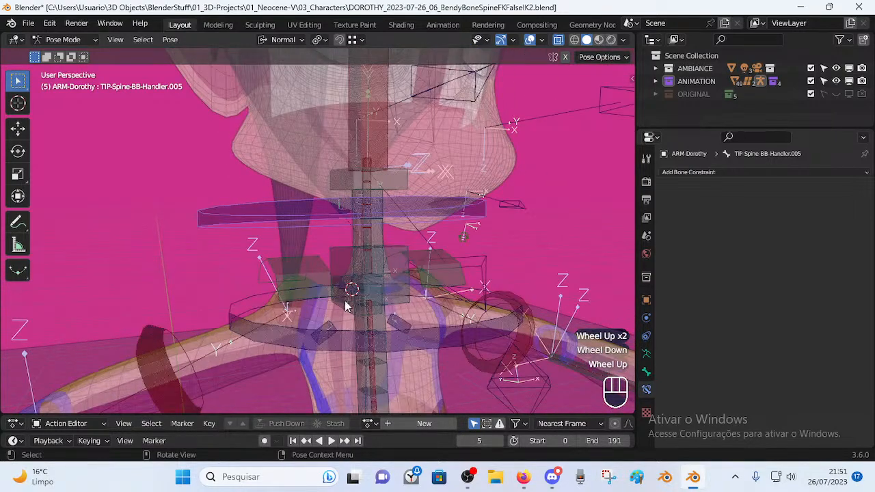
scroll(364, 274, down, 2)
scroll(346, 247, down, 1)
scroll(340, 303, up, 2)
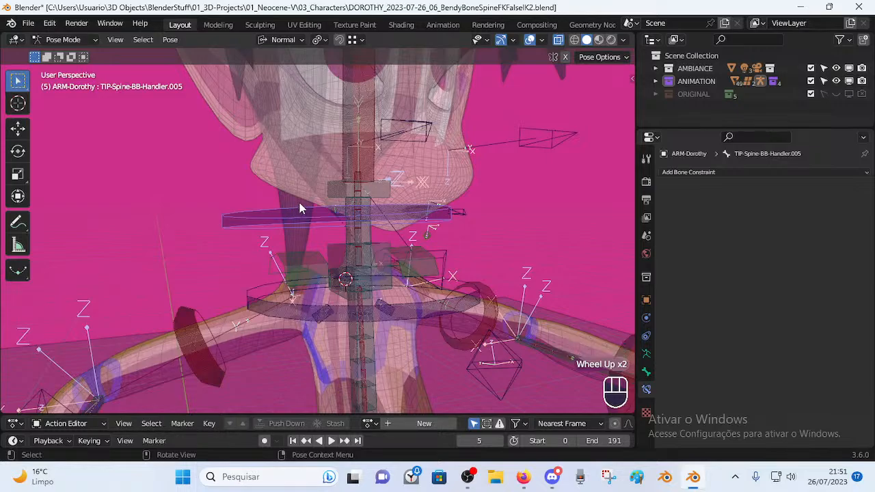
middle_drag(296, 210, 439, 277)
click(523, 476)
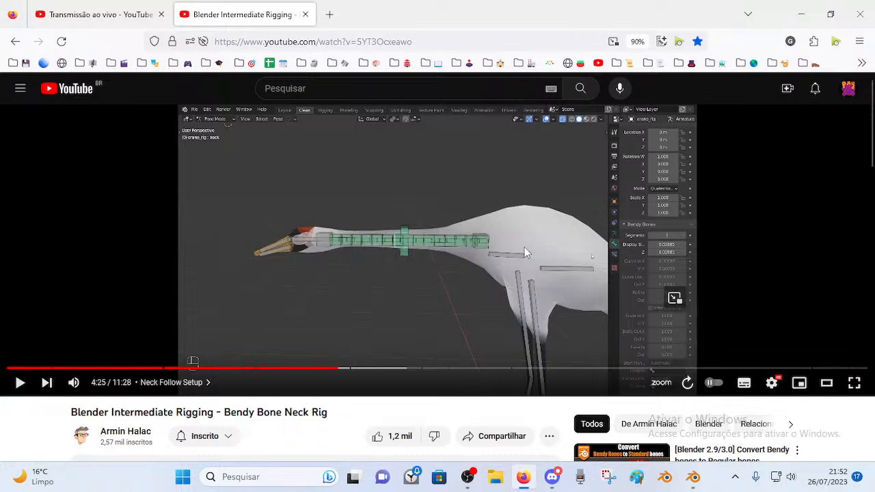
Close the neck-rig tutorial tab, return to Blender and orbit to a front view of Dorothy.
click(305, 15)
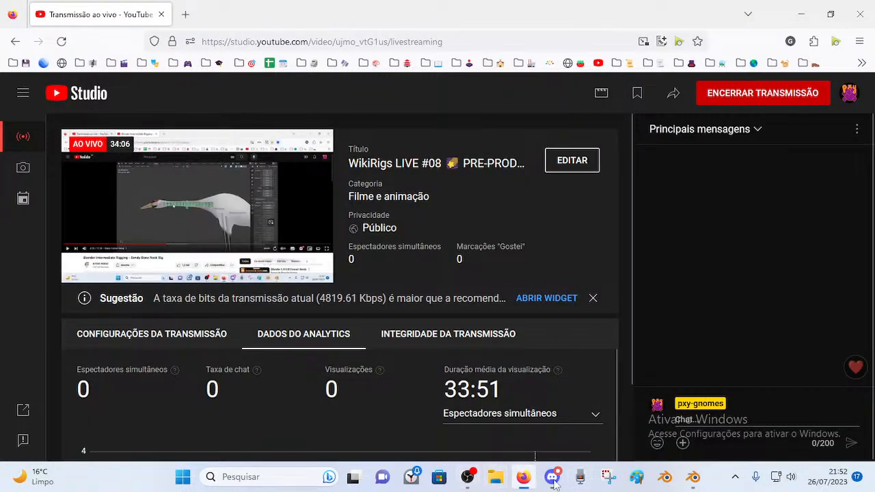
click(692, 477)
middle_drag(374, 260, 355, 195)
shift+middle_drag(367, 157, 369, 237)
scroll(374, 216, down, 1)
middle_drag(313, 236, 354, 296)
Select MTR-Shoulder.L and put the ARM-Dorothy armature into Edit Mode.
click(385, 303)
key(Tab)
scroll(391, 305, up, 2)
middle_drag(355, 295, 309, 247)
Pick among the shoulder bones, then make MCH-Spine.003 the active bone.
shift+click(309, 247)
click(360, 295)
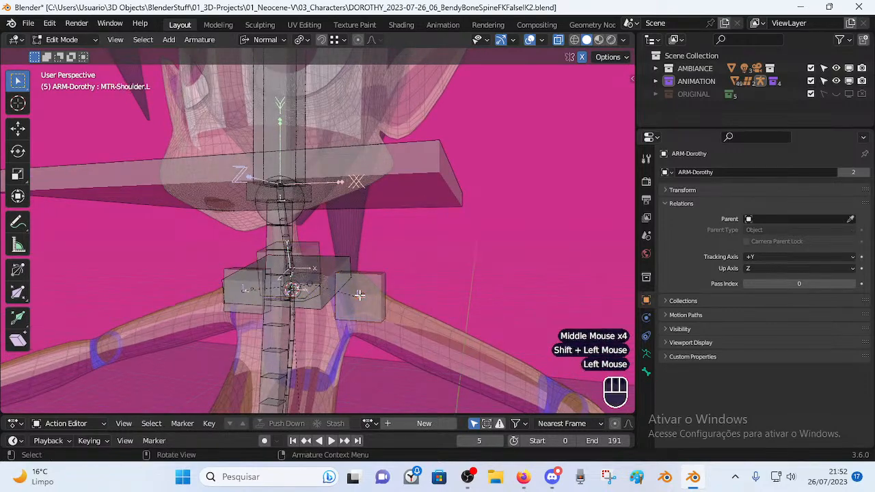
middle_drag(328, 301, 317, 239)
click(364, 289)
shift+click(323, 241)
click(319, 248)
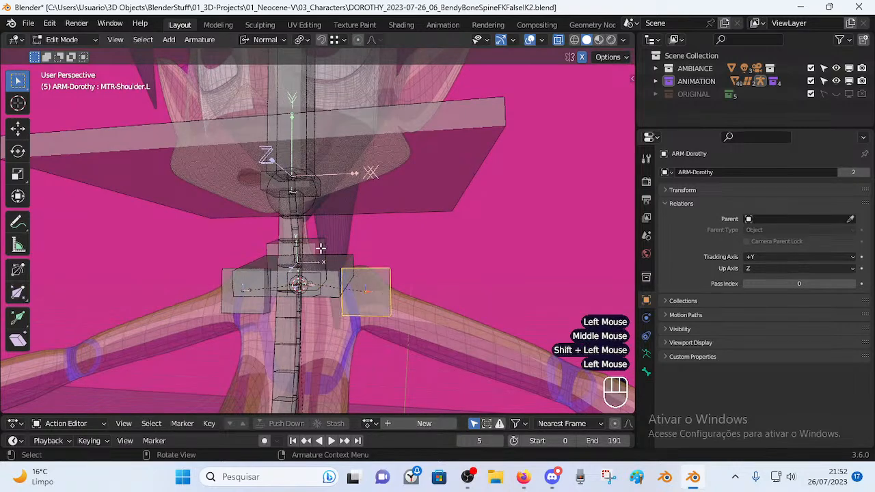
click(319, 247)
In Pose Mode, select MTR-Head and test-move it to check the neck follow.
key(ctrl+Tab)
scroll(316, 236, down, 2)
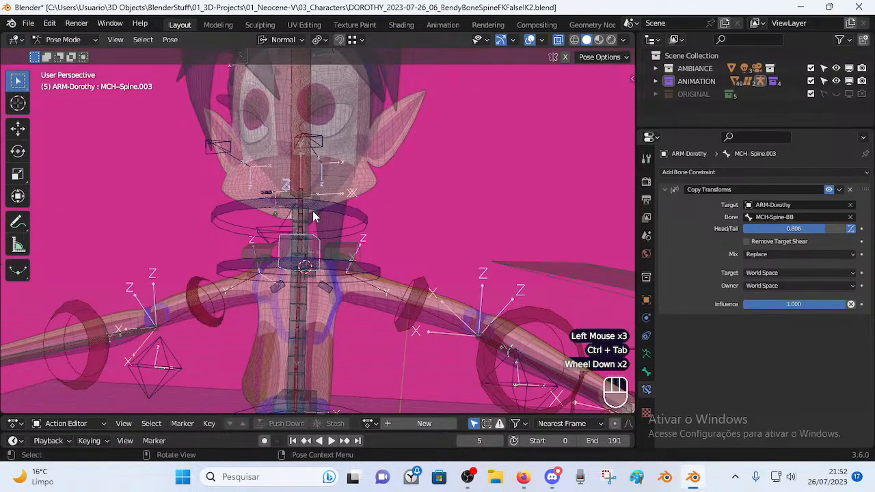
scroll(316, 239, down, 1)
middle_drag(316, 239, 332, 166)
scroll(341, 118, down, 2)
click(343, 119)
key(g)
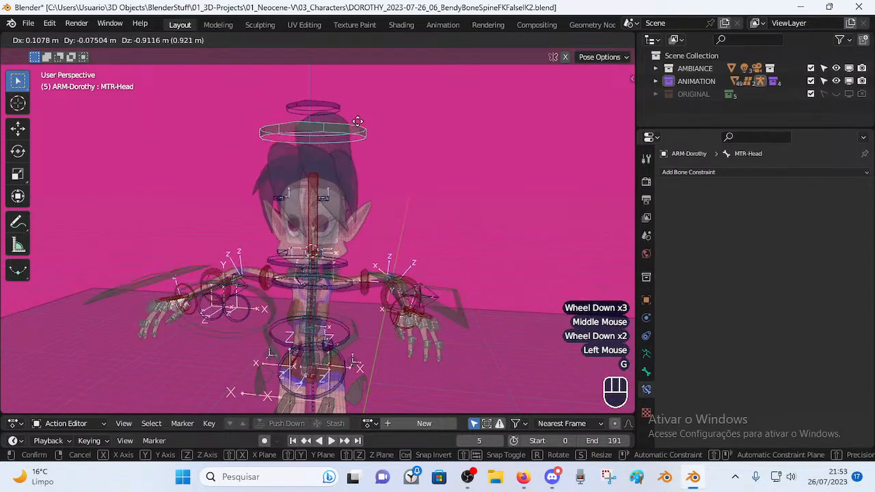
click(358, 121)
scroll(353, 218, up, 2)
middle_drag(353, 217, 341, 201)
Move the MTR-Head control several more times, raising it and cancelling the final move.
key(g)
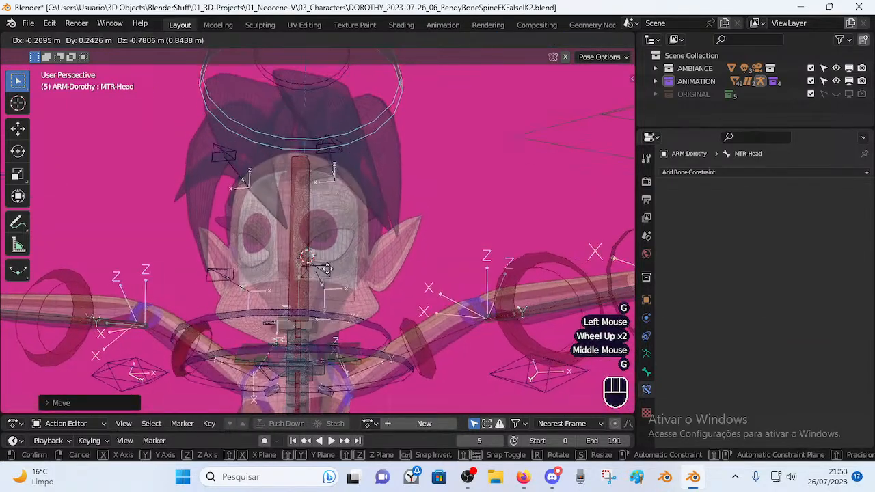
click(330, 217)
key(g)
key(Escape)
key(g)
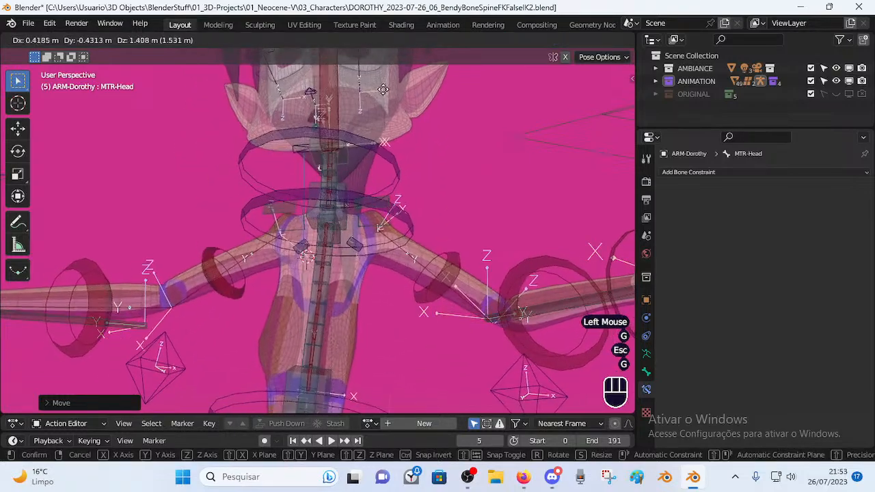
click(366, 202)
key(g)
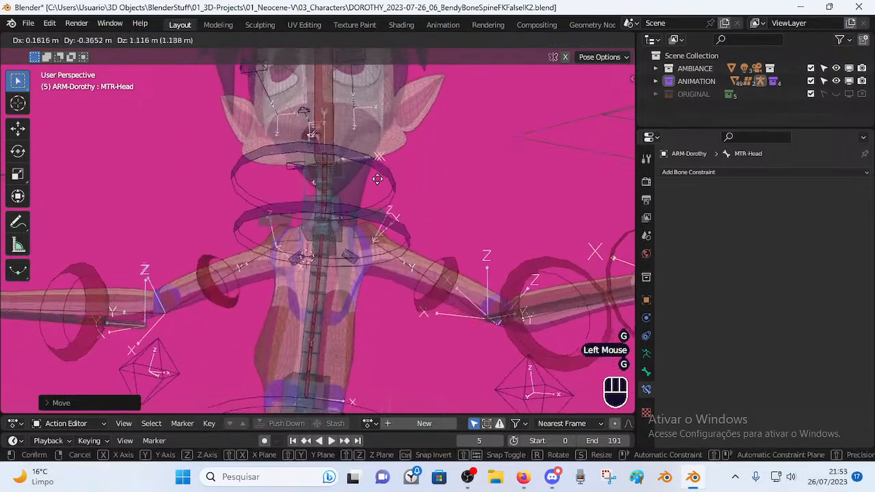
click(382, 139)
key(g)
key(Escape)
Return to Edit Mode and select MTR-Shoulder.L.
key(Tab)
middle_drag(365, 221, 355, 287)
click(365, 256)
scroll(299, 285, up, 2)
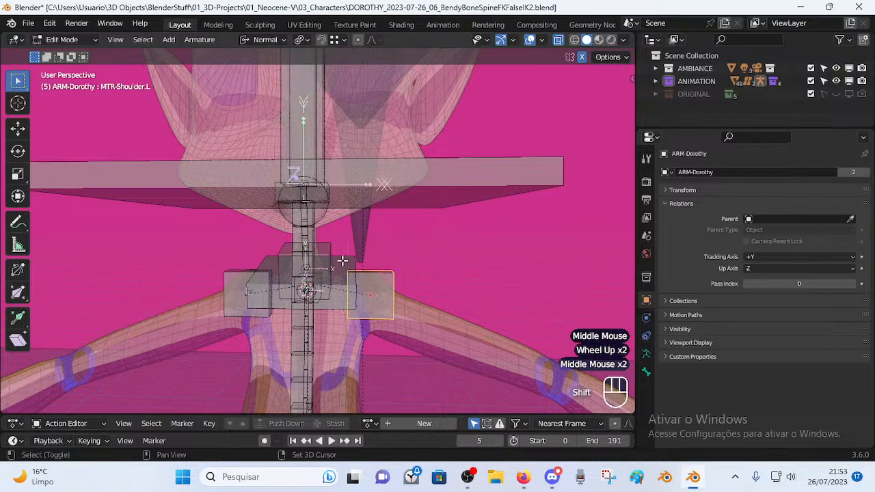
Parent the shoulder bone to TIP-Spine-BB-Handler.005 with Keep Offset.
shift+click(351, 262)
key(ctrl+p)
click(403, 287)
In Pose Mode, rotate and move the MTR-Head control to test the neck.
key(ctrl+Tab)
scroll(401, 278, down, 3)
shift+middle_drag(396, 236, 363, 203)
click(356, 171)
key(r)
click(384, 147)
middle_drag(384, 147, 375, 147)
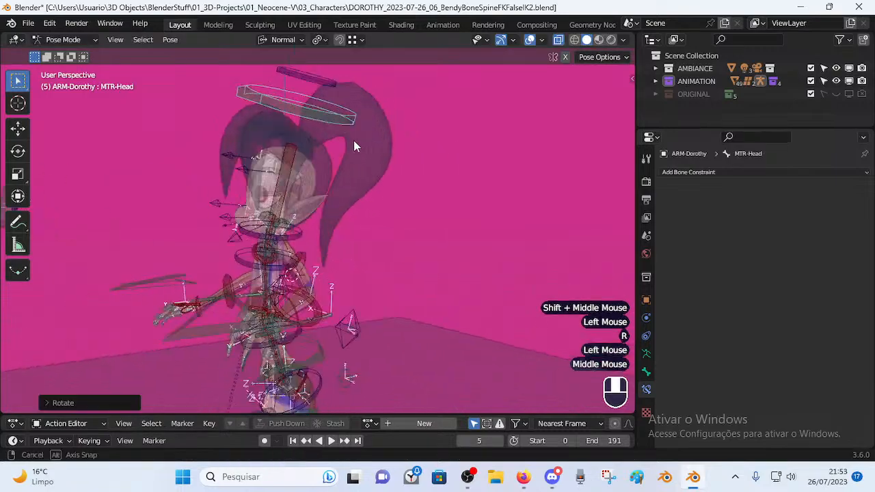
key(r)
click(406, 205)
key(g)
middle_drag(405, 205, 448, 240)
click(418, 230)
Move the head a few more times, then select all bones and clear the pose.
scroll(382, 228, down, 1)
key(g)
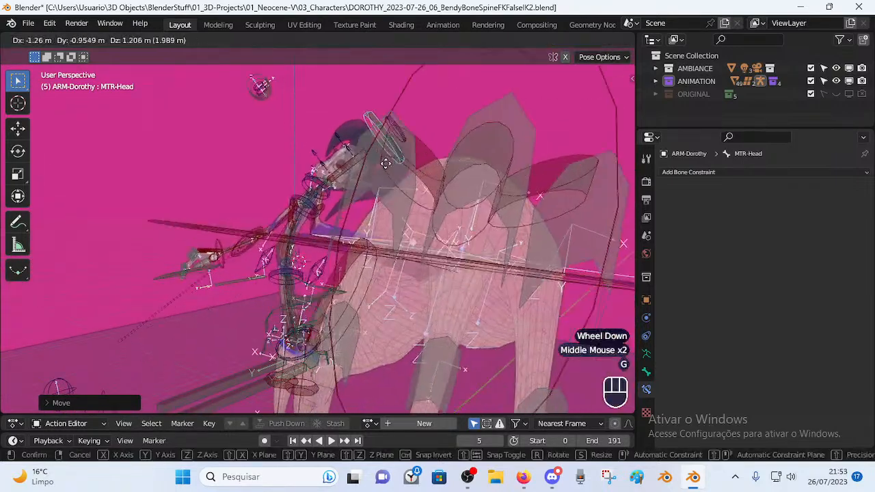
click(404, 205)
middle_drag(403, 205, 416, 230)
key(g)
click(384, 216)
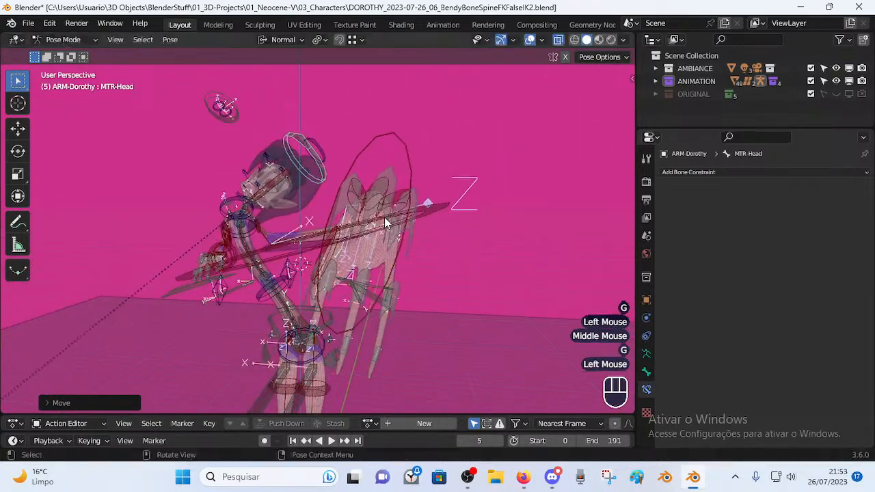
key(r)
click(354, 176)
key(a)
key(alt+q)
key(alt+q)
key(alt+q)
scroll(347, 222, up, 1)
scroll(348, 236, up, 2)
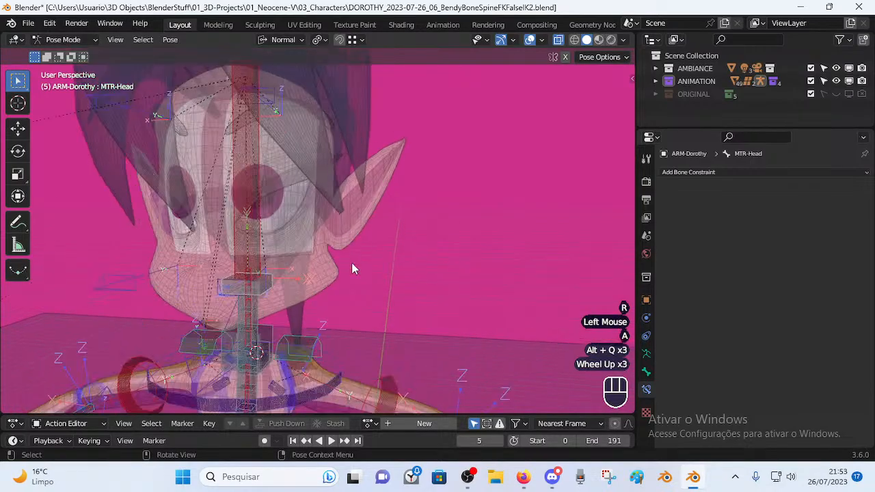
In Edit Mode, parent MTR-Shoulder.L to MCH-Shoulders with Keep Offset.
shift+middle_drag(352, 250, 361, 205)
key(Tab)
middle_drag(336, 250, 185, 219)
scroll(252, 262, up, 2)
click(301, 289)
scroll(270, 261, up, 1)
scroll(199, 275, down, 2)
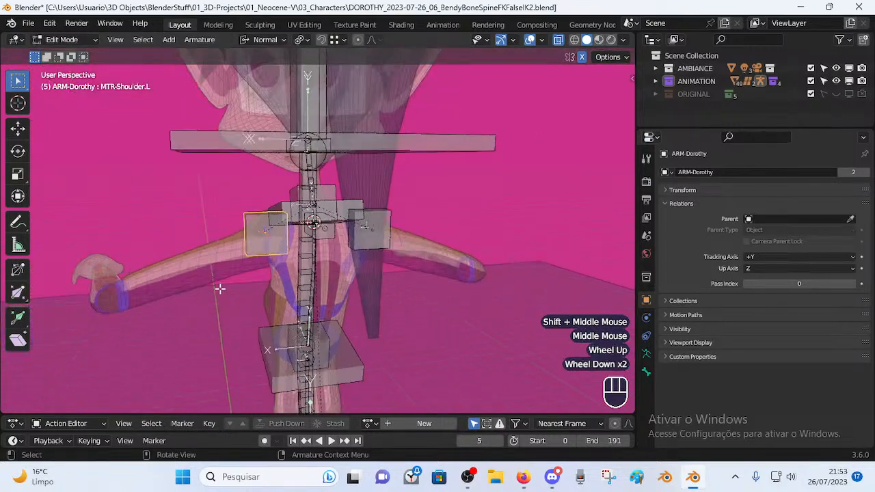
scroll(129, 314, up, 1)
scroll(234, 230, up, 1)
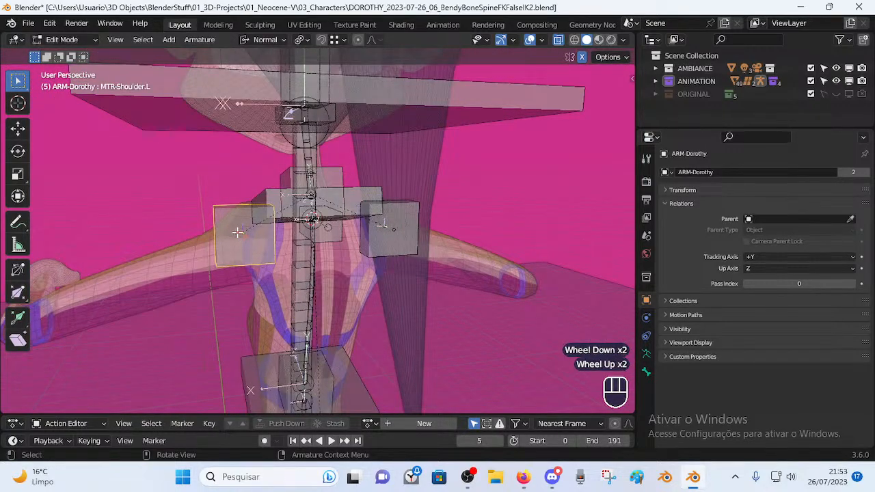
middle_drag(235, 230, 273, 233)
scroll(297, 235, up, 2)
shift+click(282, 242)
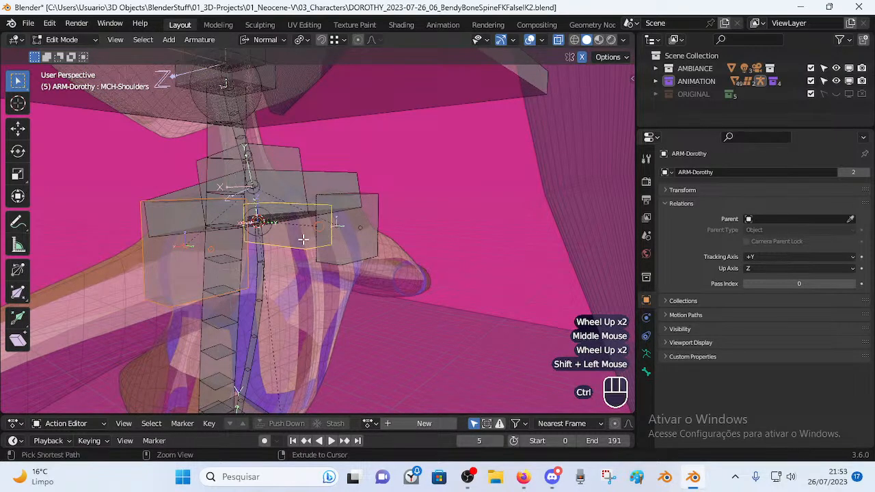
key(ctrl+p)
click(303, 239)
Switch to Pose Mode and select MCH-Shoulders to inspect its constraints.
middle_drag(286, 242, 425, 251)
click(295, 256)
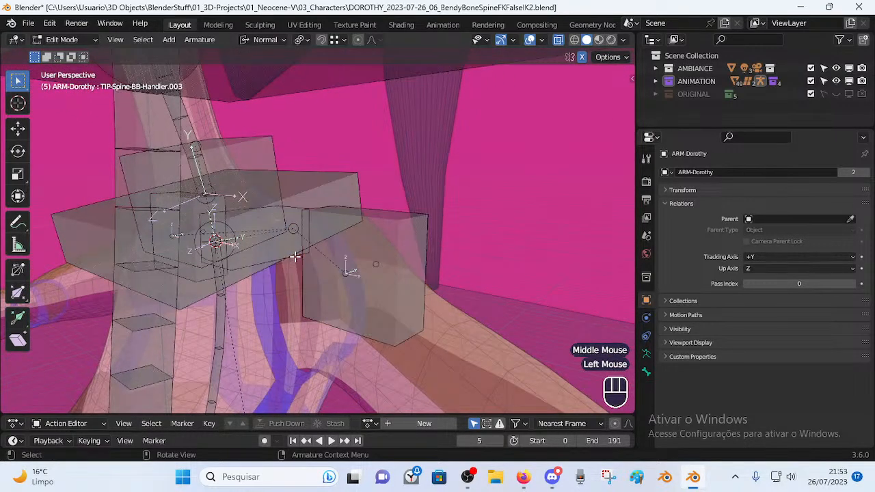
key(ctrl+Tab)
middle_drag(287, 287, 272, 217)
click(252, 219)
scroll(212, 277, down, 2)
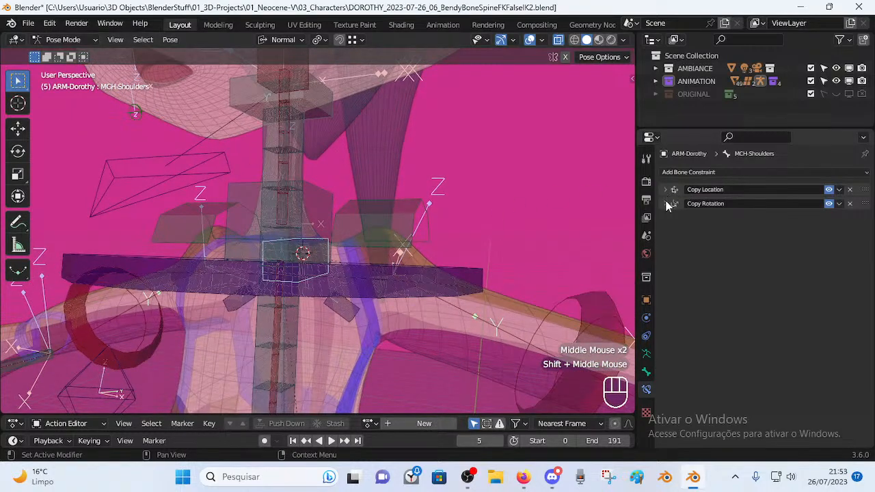
Expand the Copy Rotation and Copy Location constraint panels of MCH-Shoulders.
scroll(290, 253, down, 1)
middle_drag(290, 253, 346, 272)
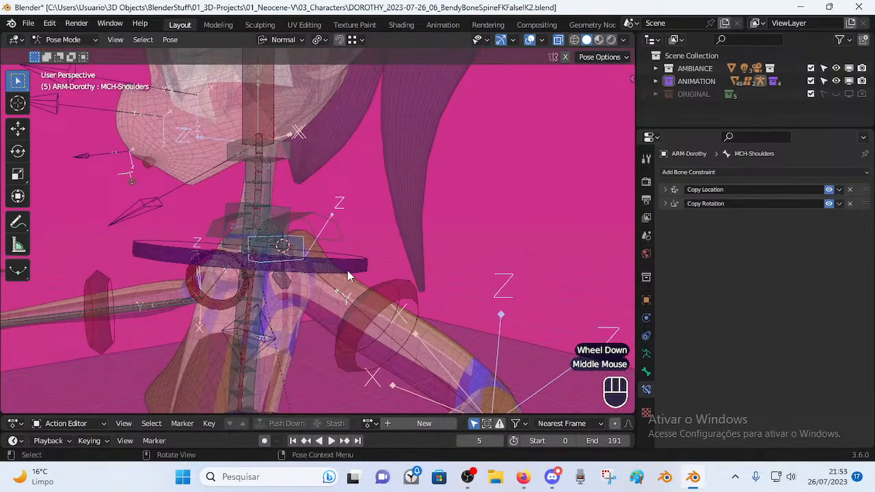
scroll(356, 267, up, 1)
middle_drag(408, 230, 362, 245)
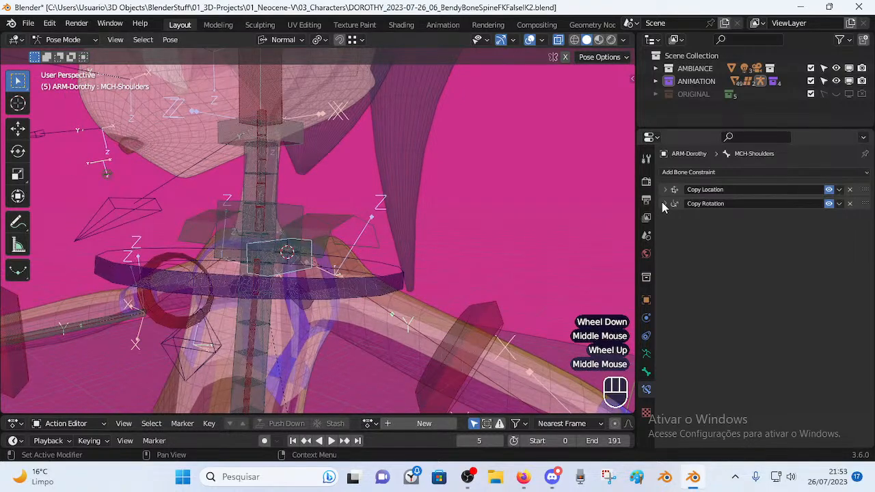
click(663, 202)
click(665, 189)
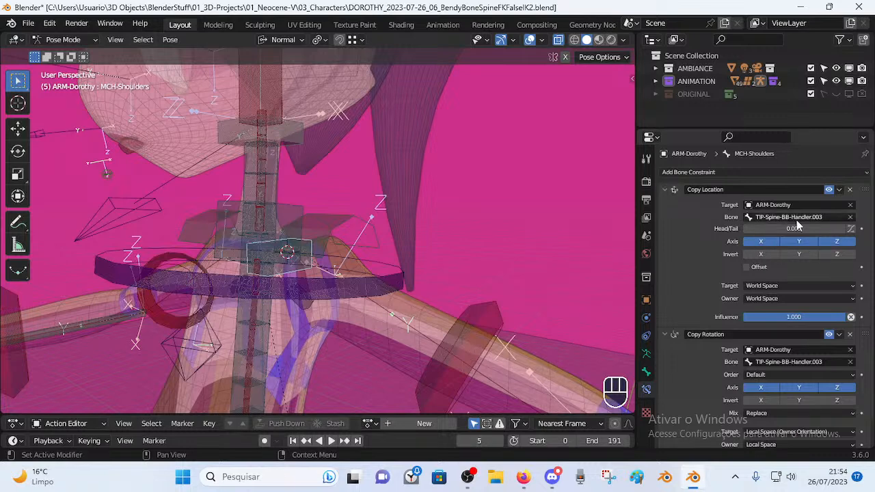
click(665, 189)
click(665, 190)
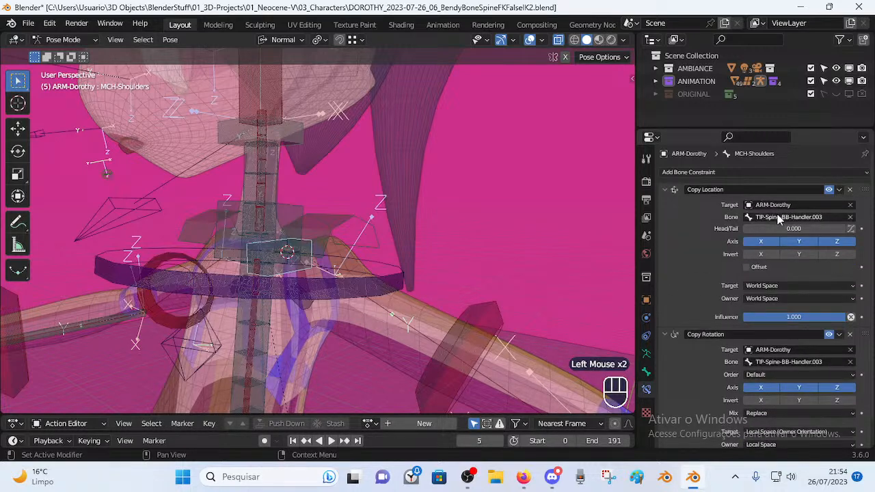
Reselect MCH-Shoulders as active and collapse its Copy Location and Copy Rotation panels.
click(334, 290)
middle_drag(335, 290, 301, 299)
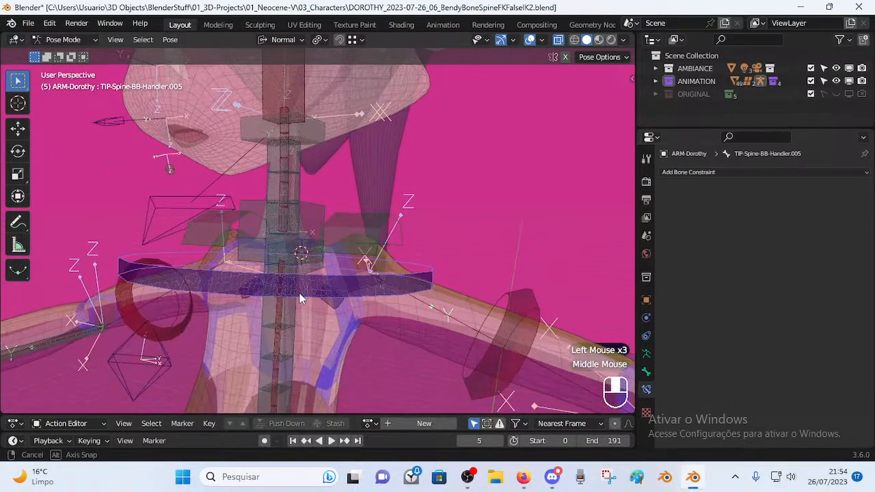
click(305, 213)
click(311, 258)
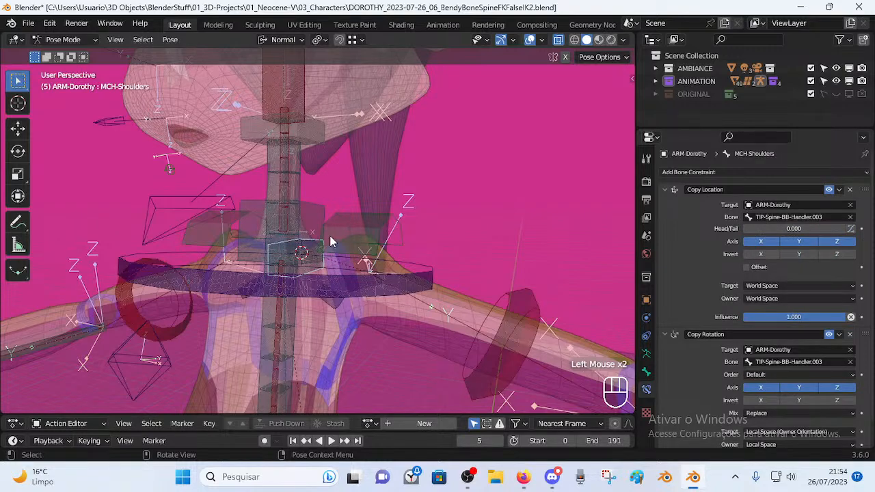
click(665, 189)
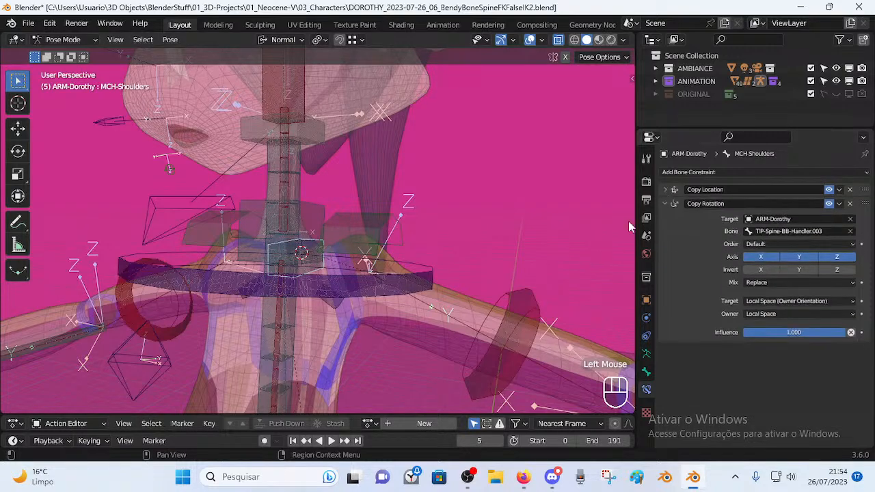
middle_drag(293, 253, 316, 269)
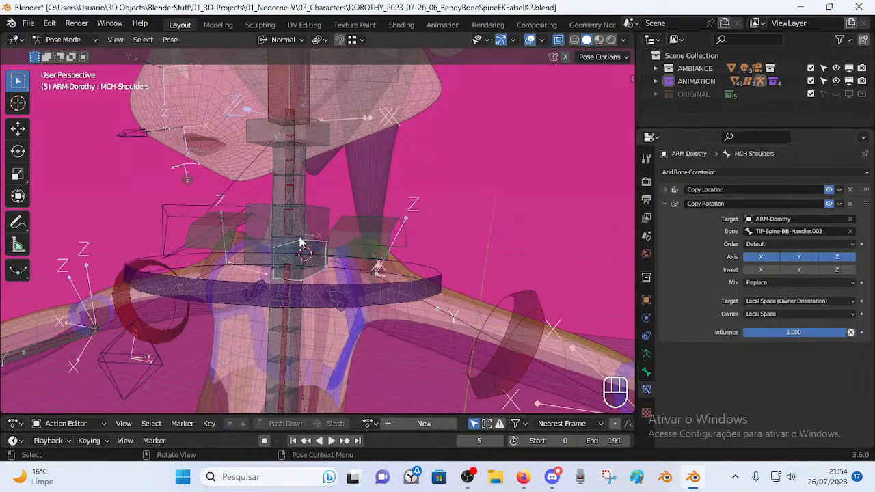
click(666, 204)
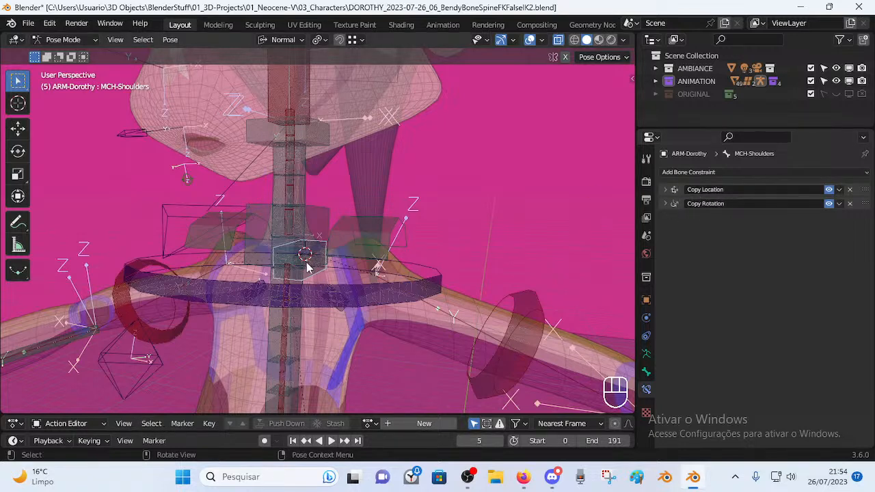
Switch off the Copy Location and Copy Rotation eye toggles, then select MTR-Shoulder.L.
click(670, 192)
click(670, 191)
click(669, 206)
click(670, 206)
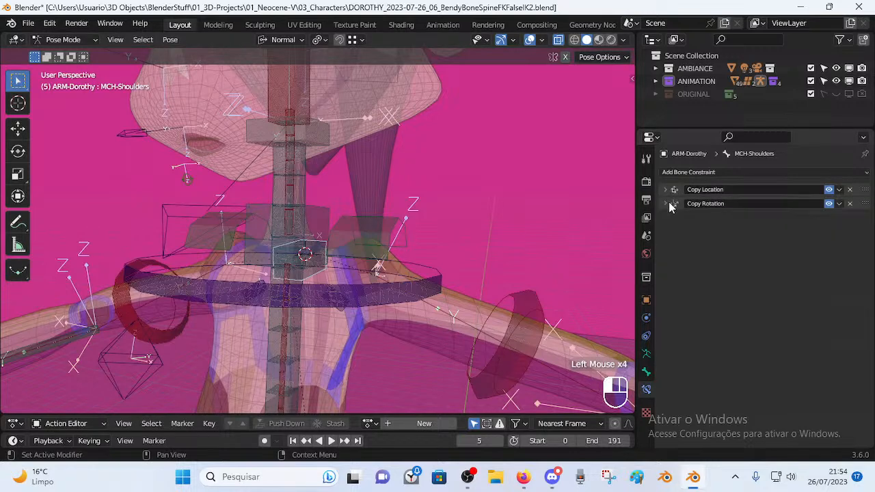
drag(829, 189, 828, 204)
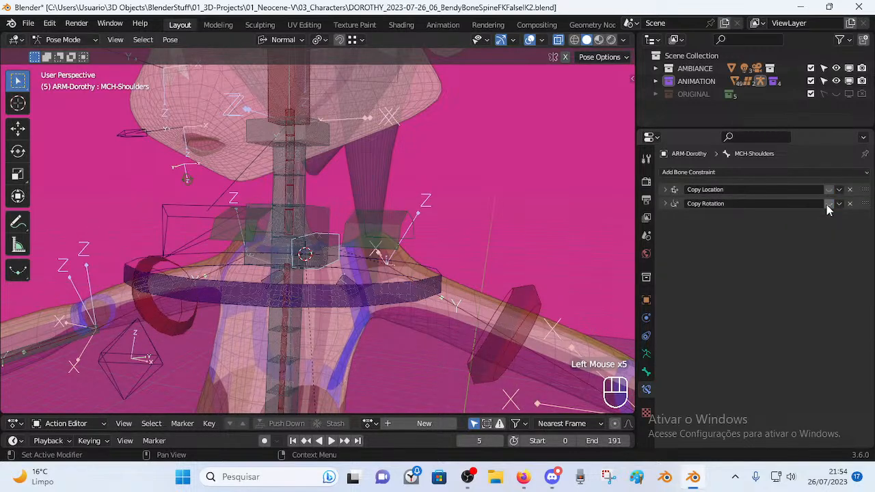
middle_drag(349, 243, 322, 217)
shift+click(322, 217)
click(334, 240)
Select MCH-Shoulders then MCH-Spine.003, toggling into Edit Mode and back to Pose Mode.
click(334, 244)
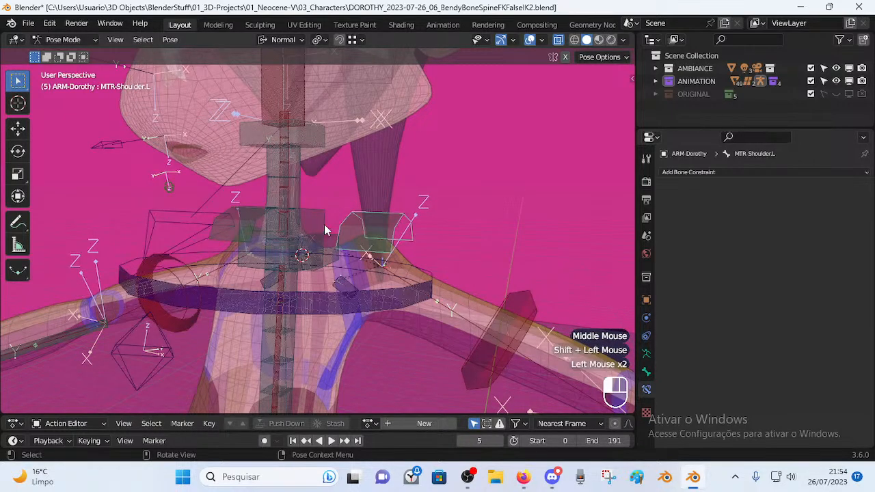
click(331, 248)
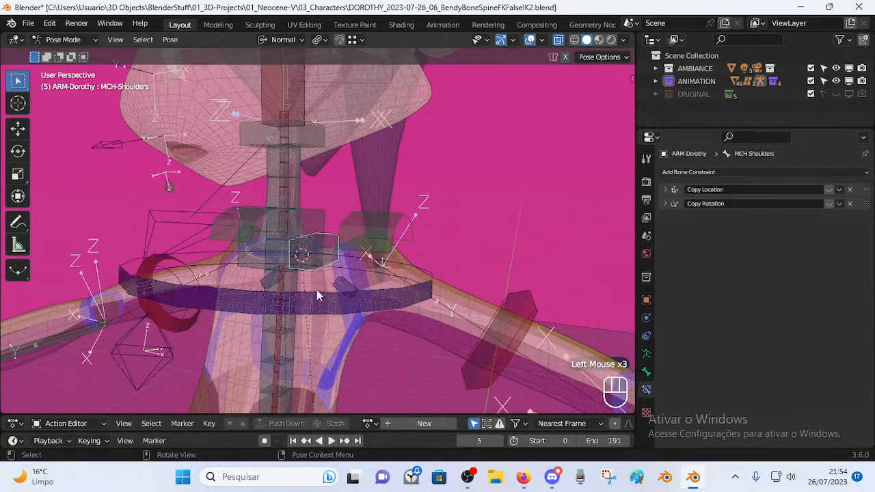
click(315, 260)
key(Tab)
middle_drag(316, 270, 337, 233)
key(Tab)
Select MCH-Shoulders and compare it between Edit Mode and Pose Mode.
click(337, 232)
click(345, 240)
scroll(328, 275, up, 2)
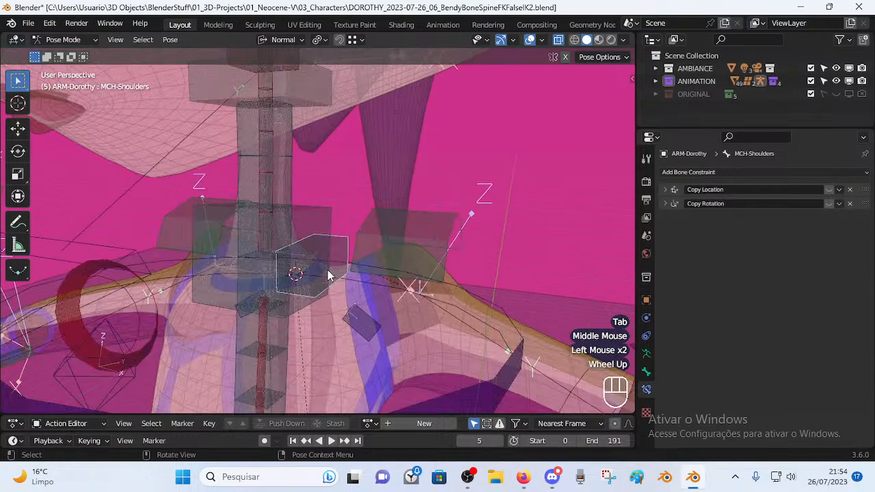
middle_drag(471, 355, 448, 362)
scroll(447, 362, down, 1)
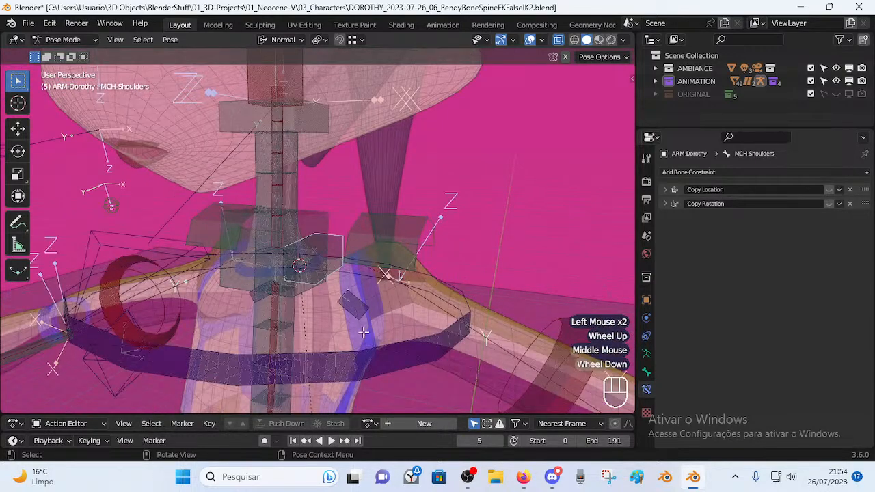
key(Tab)
scroll(328, 294, up, 1)
middle_drag(329, 294, 324, 266)
key(Tab)
Check MCH-Spine.003's Copy Transforms constraint, then select MCH-Shoulders.
scroll(330, 265, down, 1)
scroll(319, 294, up, 3)
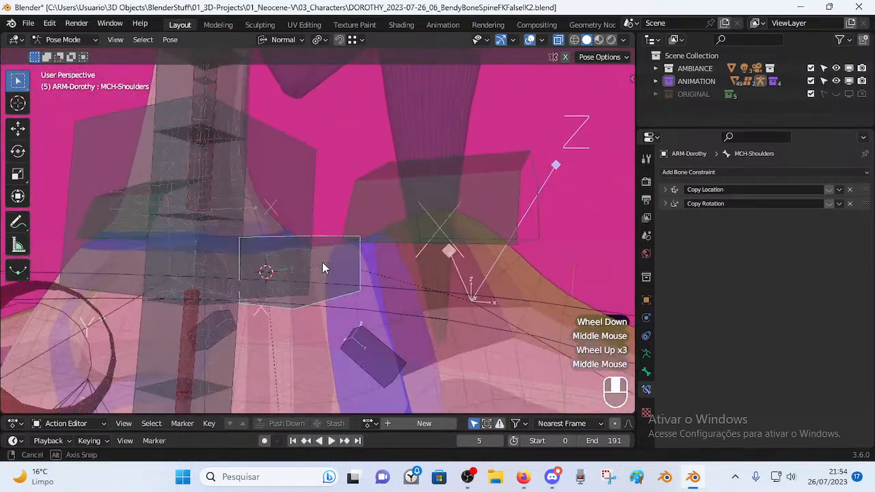
scroll(322, 263, down, 1)
click(306, 204)
middle_drag(305, 206, 307, 234)
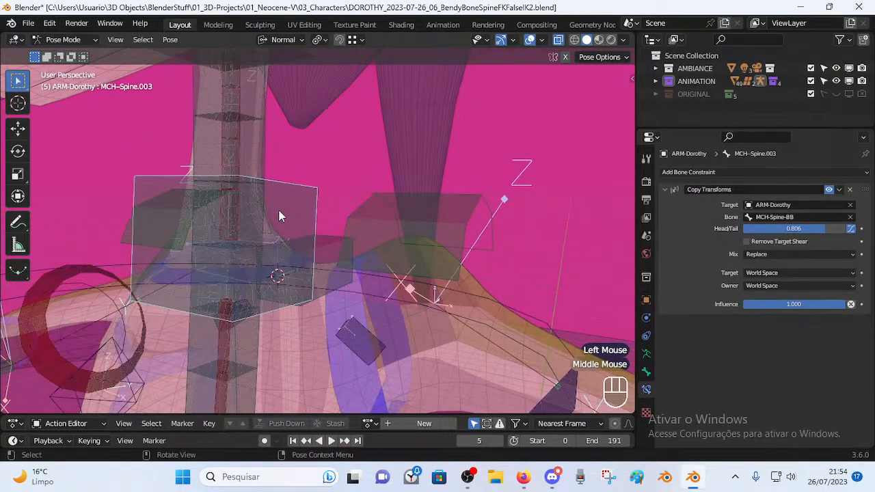
click(321, 243)
Switch between Edit and Pose Mode to frame the shoulder and spine bones, cancelling a trial move.
key(Tab)
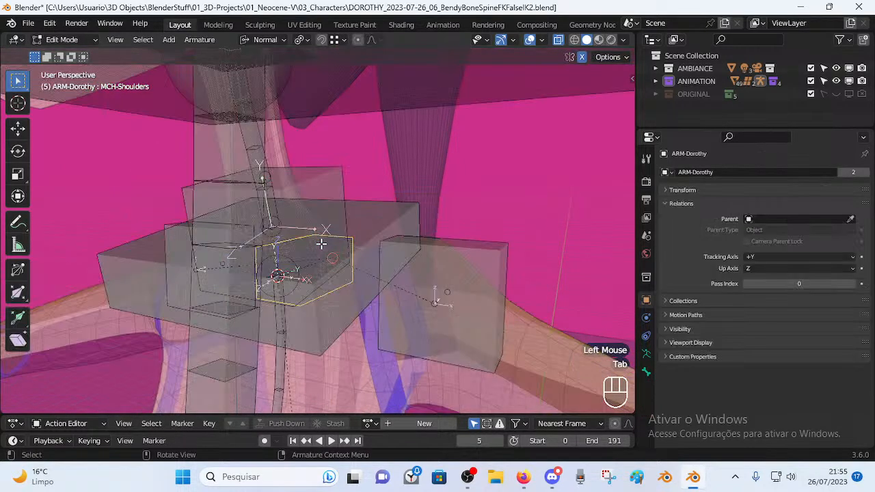
key(Tab)
scroll(318, 247, down, 2)
key(Tab)
middle_drag(321, 258, 311, 249)
scroll(353, 259, up, 1)
scroll(353, 258, up, 1)
key(Tab)
key(Tab)
middle_drag(320, 218, 279, 214)
key(g)
right_click(354, 192)
Parent MCH-Shoulders to MCH-Spine.003 using Keep Offset.
middle_drag(292, 248, 342, 244)
shift+click(322, 192)
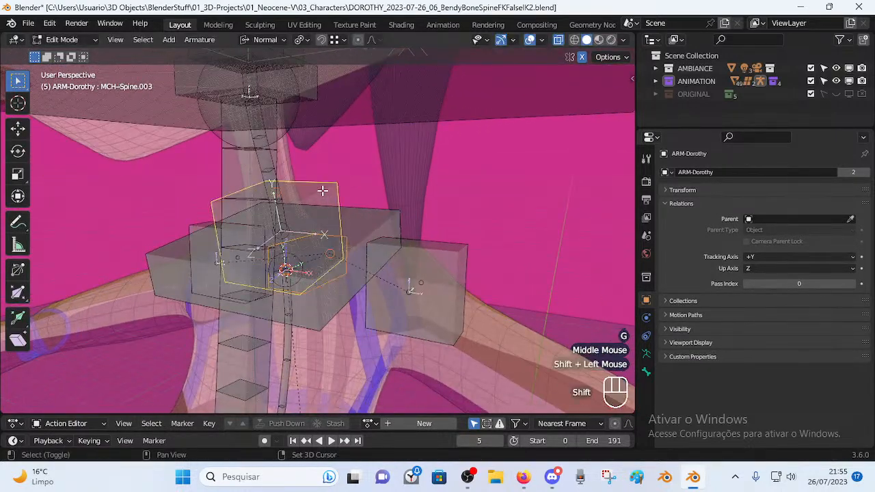
key(ctrl+p)
click(369, 215)
Return to Pose Mode and test-move MTR-Shoulder.L, cancelling the move.
middle_drag(362, 309, 303, 307)
scroll(241, 251, up, 1)
scroll(242, 250, up, 1)
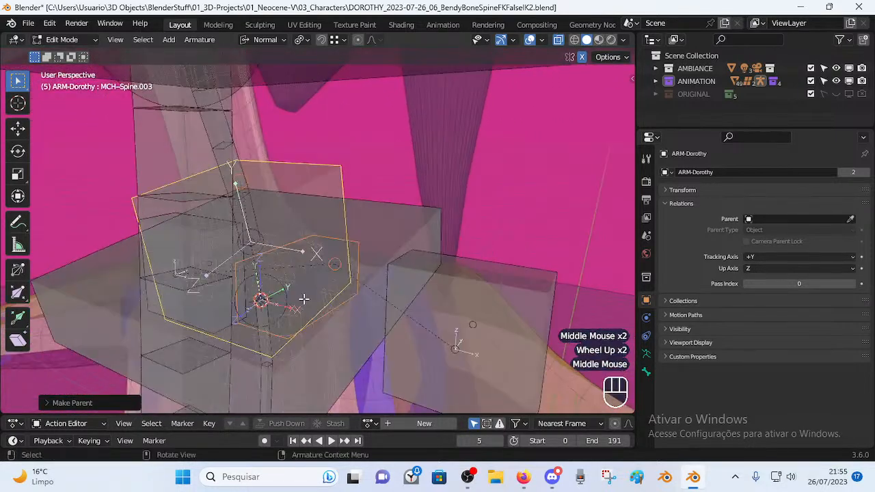
scroll(333, 282, down, 2)
scroll(356, 262, down, 2)
key(ctrl+Tab)
middle_drag(356, 263, 374, 248)
click(372, 248)
key(g)
key(Escape)
Rotate MTR-Head twice and move it to check how the neck bends.
scroll(384, 195, down, 3)
middle_drag(384, 196, 373, 165)
scroll(366, 130, down, 2)
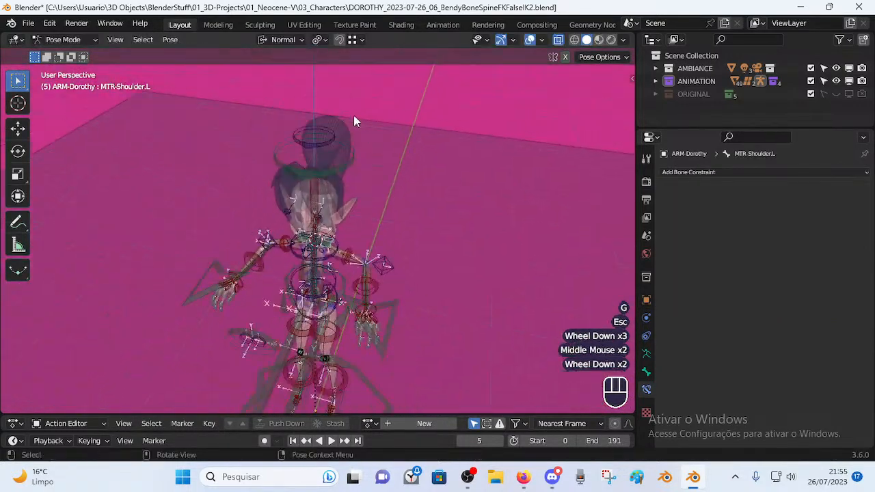
click(320, 171)
click(319, 179)
middle_drag(320, 178, 328, 179)
key(r)
click(445, 118)
middle_drag(443, 121, 341, 167)
key(r)
click(466, 172)
key(g)
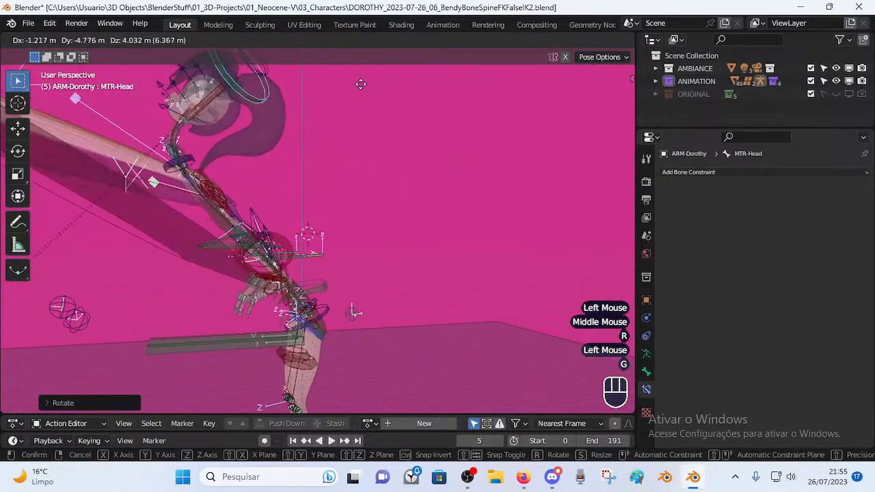
click(426, 101)
middle_drag(426, 101, 427, 197)
Inspect MCH-Shoulders and MCH-Spine.003, ending with MCH-Shoulders selected to view its relations.
scroll(325, 174, up, 3)
shift+middle_drag(326, 176, 379, 256)
scroll(348, 212, up, 1)
click(329, 233)
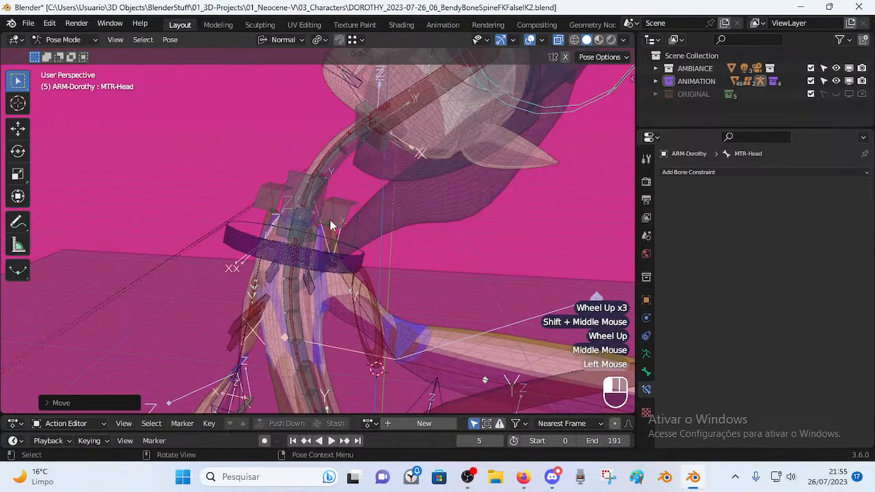
middle_drag(328, 244, 254, 239)
shift+middle_drag(161, 231, 322, 307)
scroll(289, 319, up, 3)
click(339, 355)
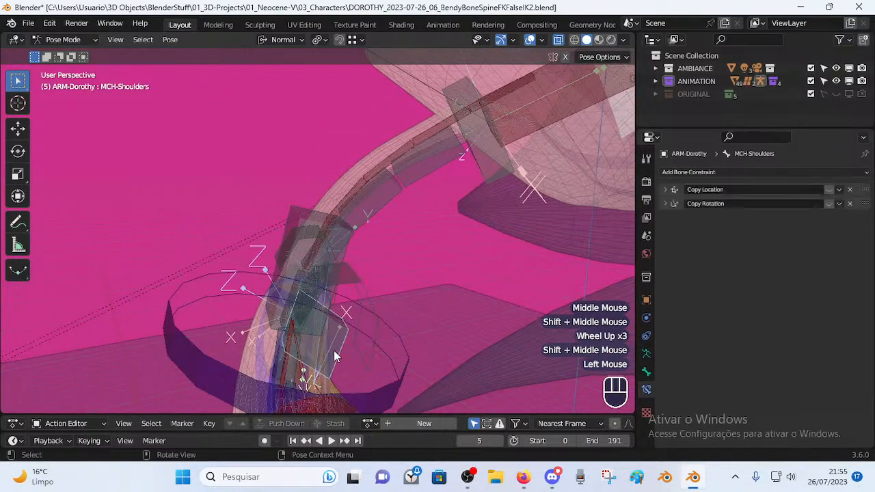
middle_drag(339, 350, 411, 354)
shift+middle_drag(465, 307, 247, 270)
click(356, 212)
click(246, 270)
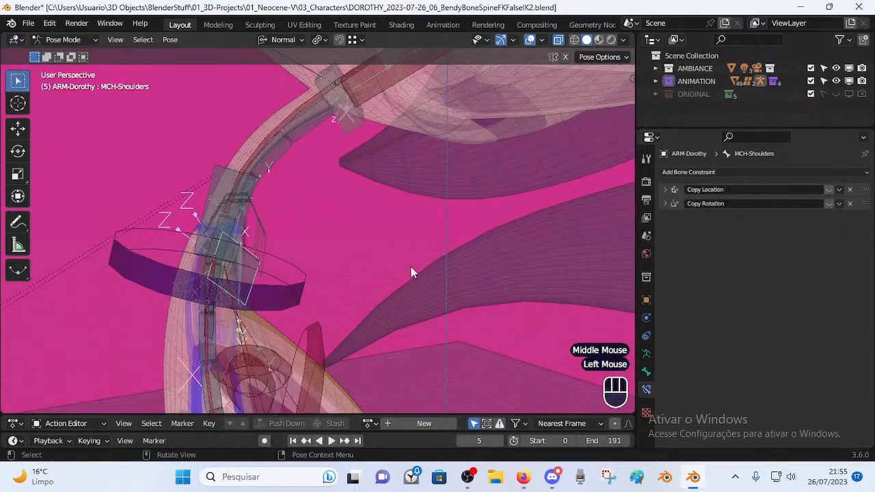
middle_drag(287, 260, 602, 299)
click(646, 372)
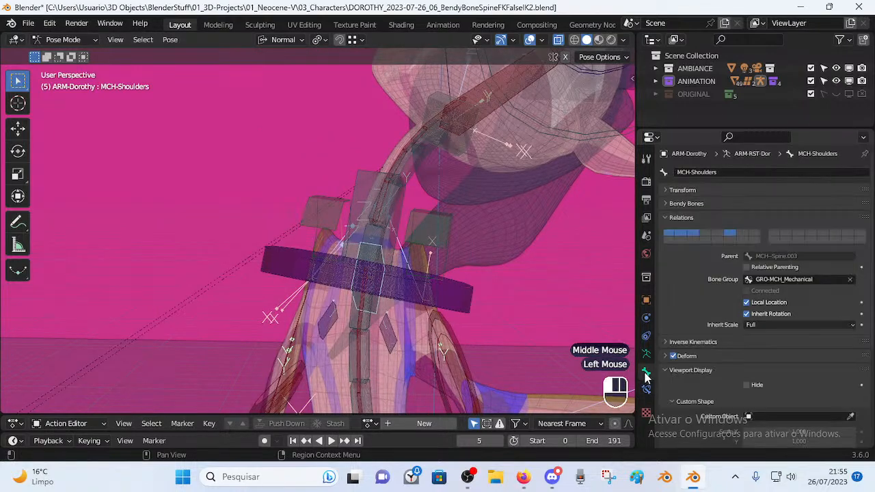
scroll(708, 333, down, 2)
click(747, 237)
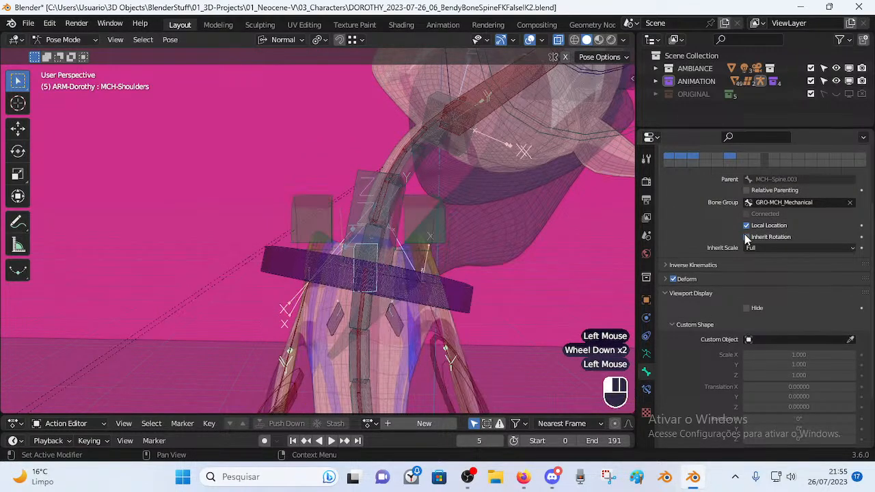
scroll(445, 274, down, 4)
middle_drag(465, 280, 508, 295)
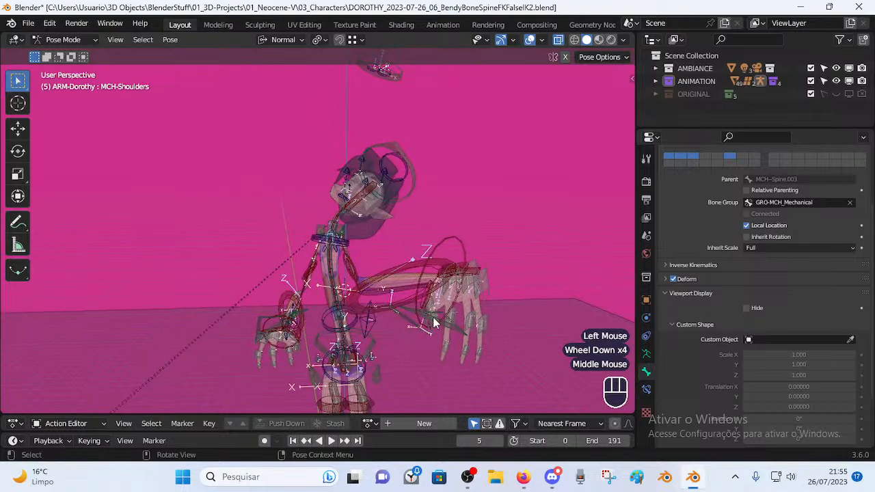
scroll(507, 295, up, 2)
click(750, 239)
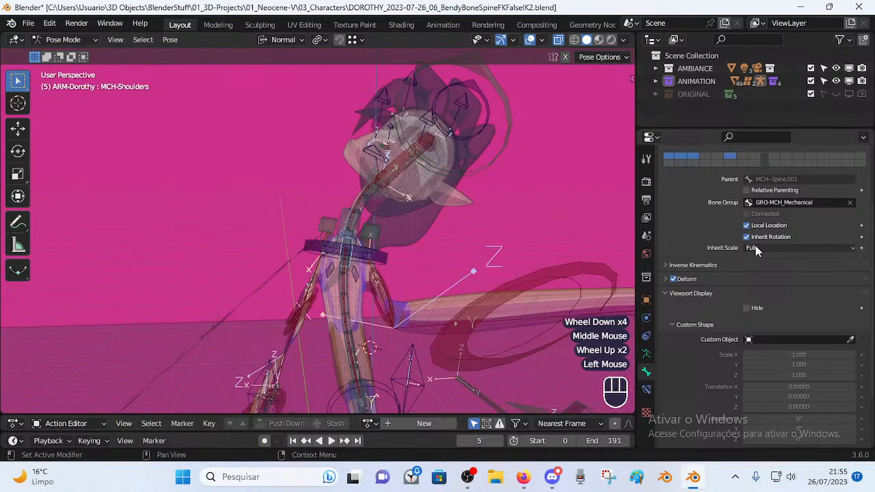
click(755, 246)
click(755, 305)
middle_drag(569, 293, 382, 285)
middle_drag(383, 285, 454, 256)
shift+middle_drag(455, 257, 459, 312)
click(779, 249)
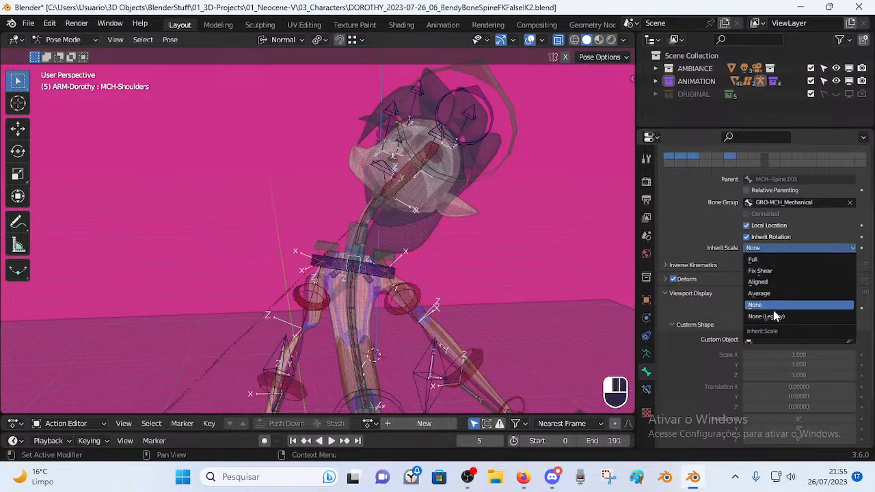
click(775, 247)
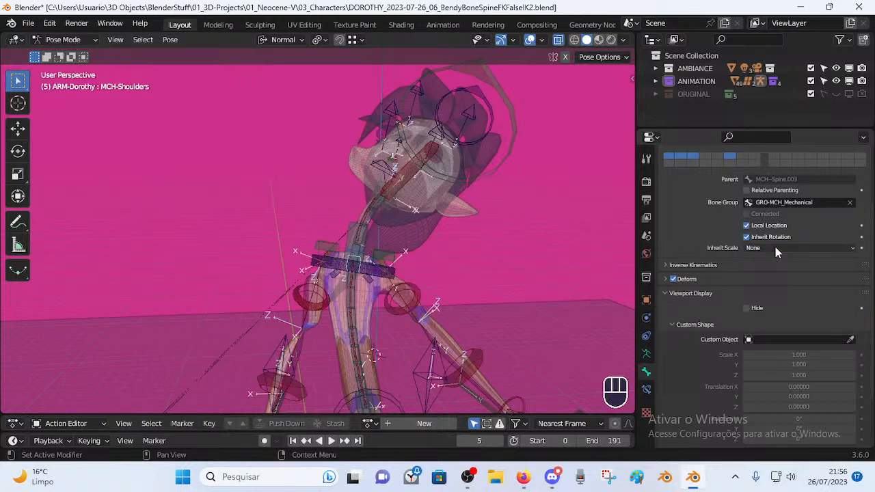
click(776, 248)
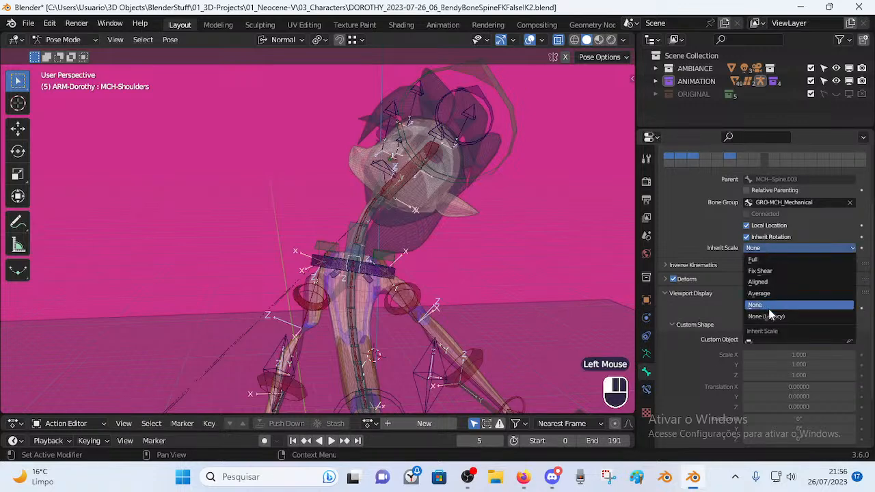
click(766, 259)
middle_drag(412, 231, 361, 250)
key(Tab)
Clear the parent of MCH-Shoulders with Alt+P.
scroll(255, 204, up, 3)
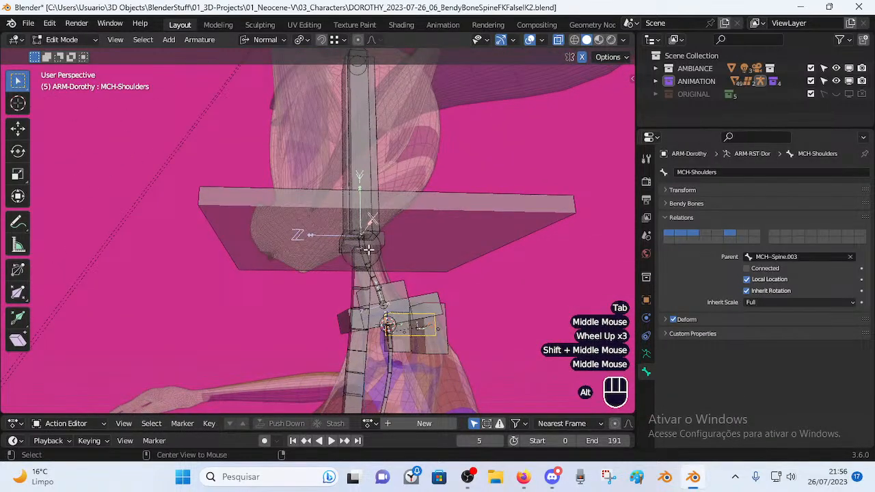
key(alt+p)
click(367, 249)
middle_drag(412, 313, 416, 289)
scroll(383, 287, up, 2)
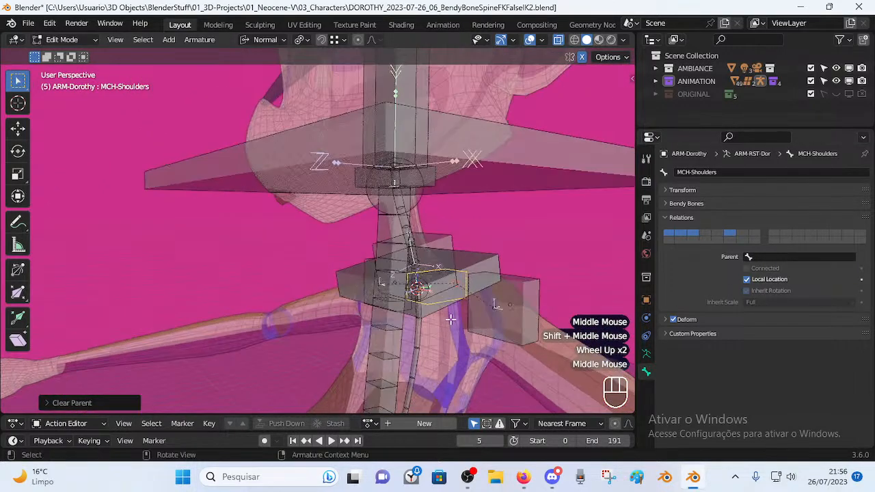
Switch to Pose Mode and reset the pose of all bones.
key(ctrl+Tab)
click(445, 389)
middle_drag(445, 381, 597, 324)
scroll(427, 300, down, 2)
key(a)
key(alt+q)
key(alt+q)
key(alt+q)
Select MCH-Spine.003, then MCH-Shoulders as active, and show its Bone Constraints.
scroll(393, 289, up, 1)
click(415, 290)
click(408, 287)
shift+click(418, 271)
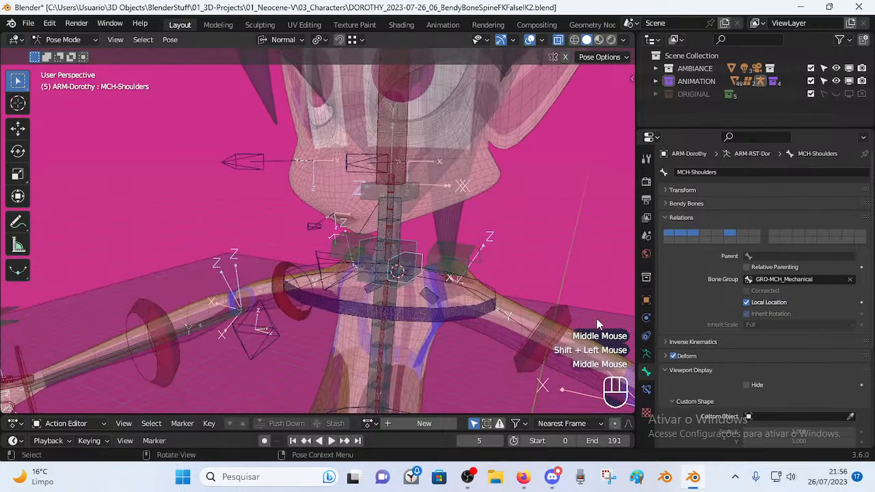
click(646, 390)
Add a Child Of constraint targeting MCH-Spine.003 and leave its inverse set after comparing Set/Clear.
key(shift+ctrl+c)
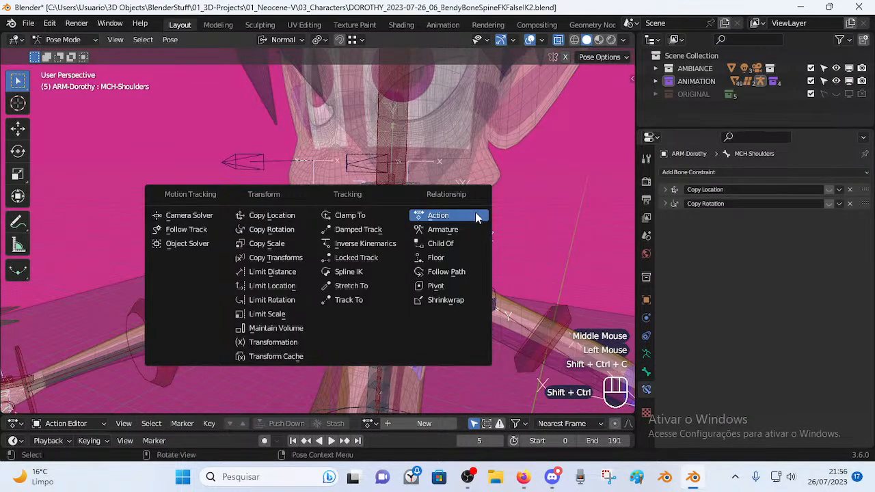
click(454, 240)
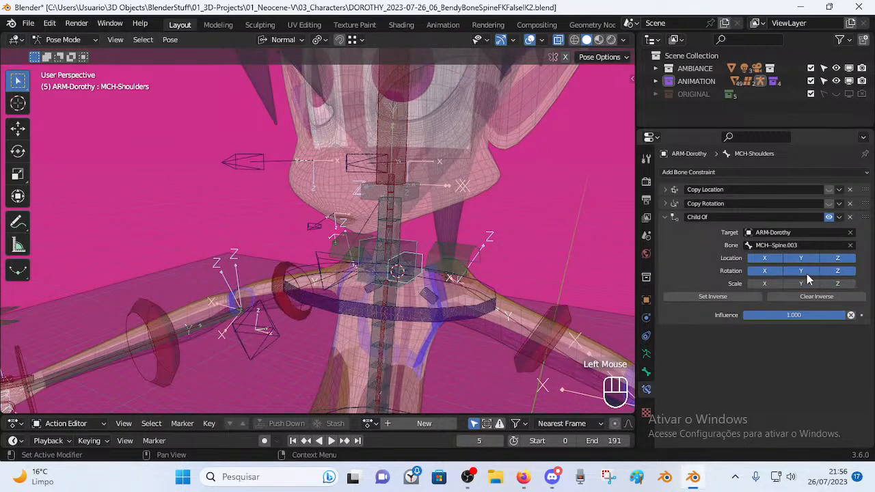
click(752, 300)
click(785, 298)
click(747, 297)
click(743, 299)
click(742, 299)
click(739, 295)
click(781, 294)
click(754, 294)
click(753, 294)
click(792, 293)
click(750, 293)
click(750, 294)
Select all bones and reset their pose to check the constraint.
scroll(511, 226, down, 1)
middle_drag(510, 226, 472, 213)
key(a)
key(alt+q)
key(alt+q)
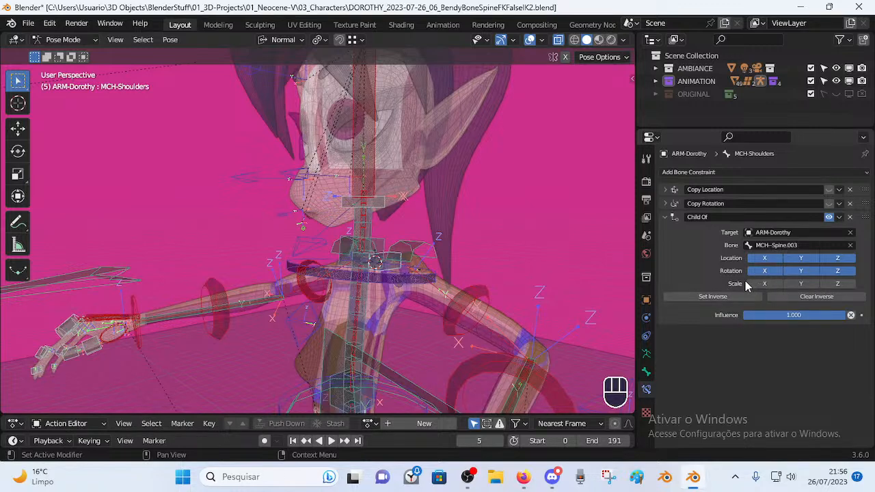
scroll(516, 249, down, 2)
middle_drag(517, 249, 328, 267)
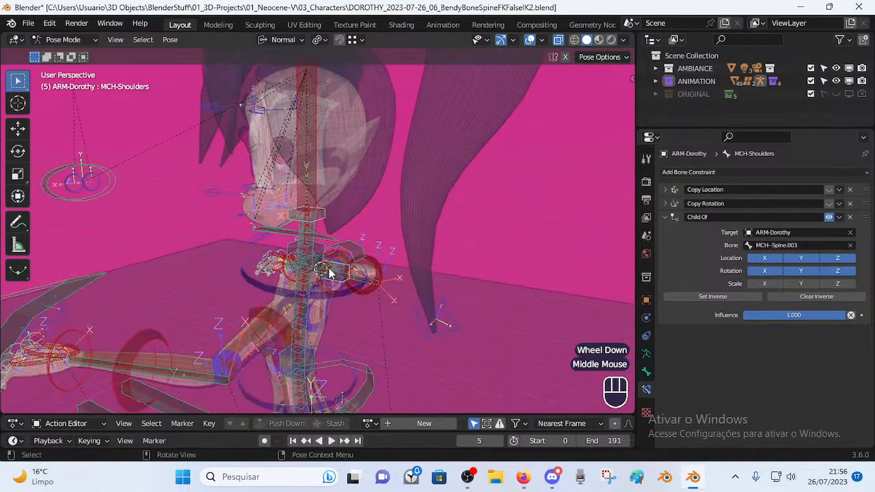
click(341, 272)
key(g)
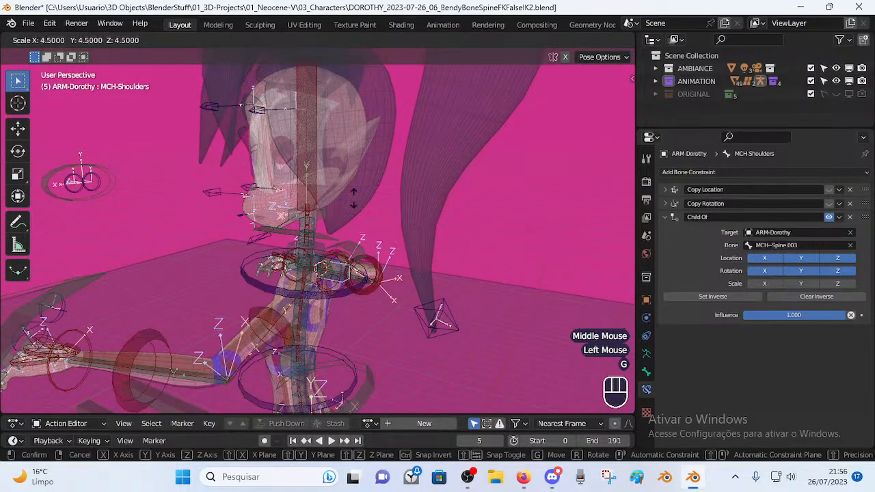
key(Escape)
middle_drag(328, 267, 380, 250)
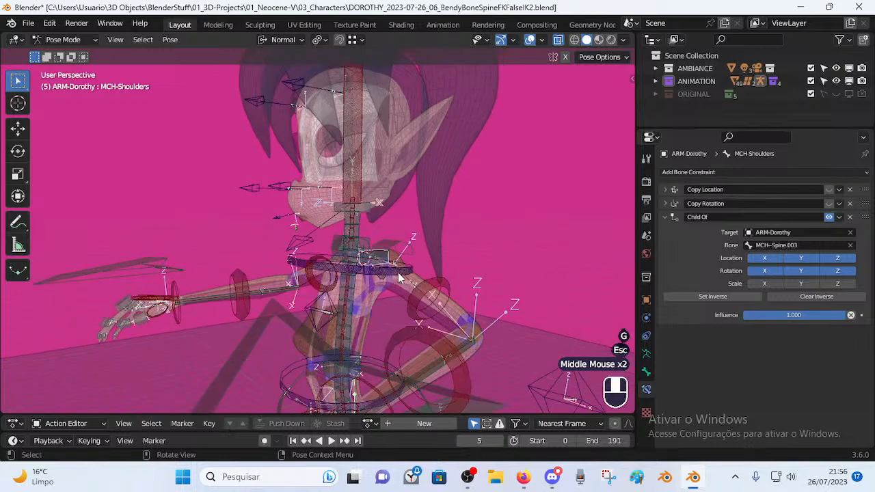
scroll(390, 237, down, 2)
scroll(344, 109, down, 1)
click(344, 109)
key(g)
click(424, 205)
key(r)
click(443, 162)
key(r)
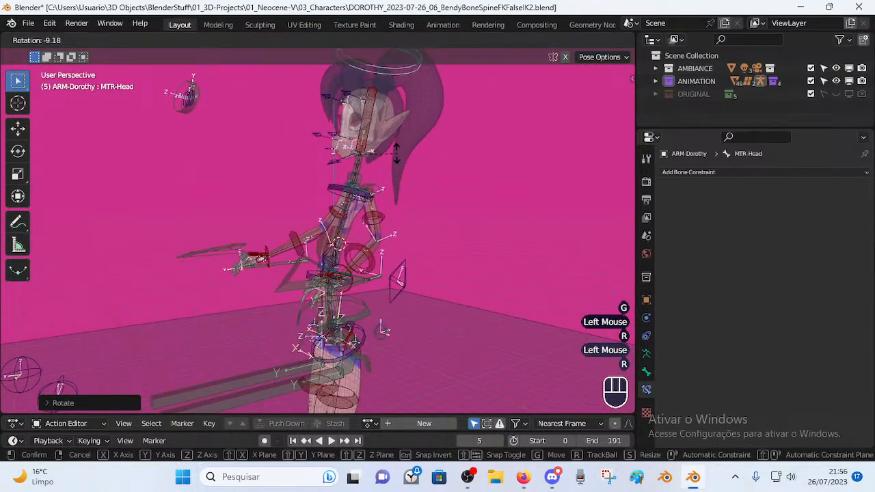
click(445, 175)
key(r)
click(465, 167)
key(g)
click(478, 164)
middle_drag(479, 164, 485, 160)
key(g)
click(424, 198)
key(g)
click(417, 213)
key(a)
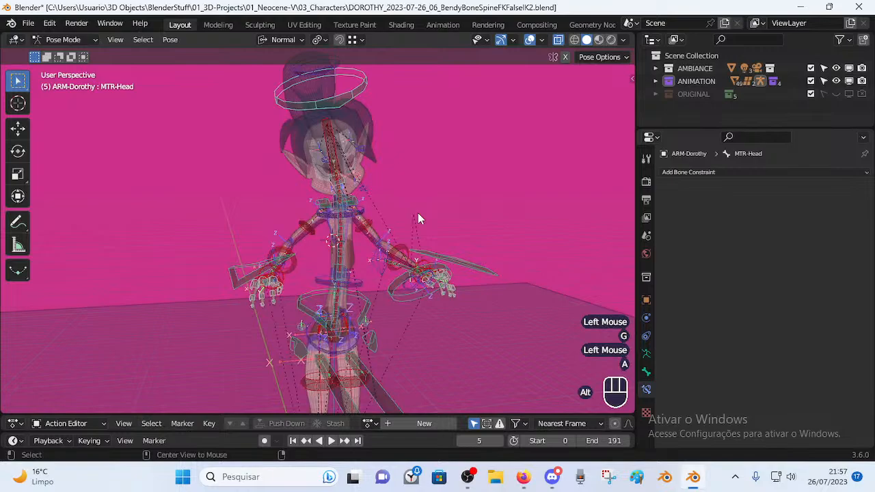
key(alt+q)
key(alt+q)
middle_drag(439, 221, 452, 300)
scroll(360, 266, up, 4)
scroll(328, 293, up, 2)
click(423, 319)
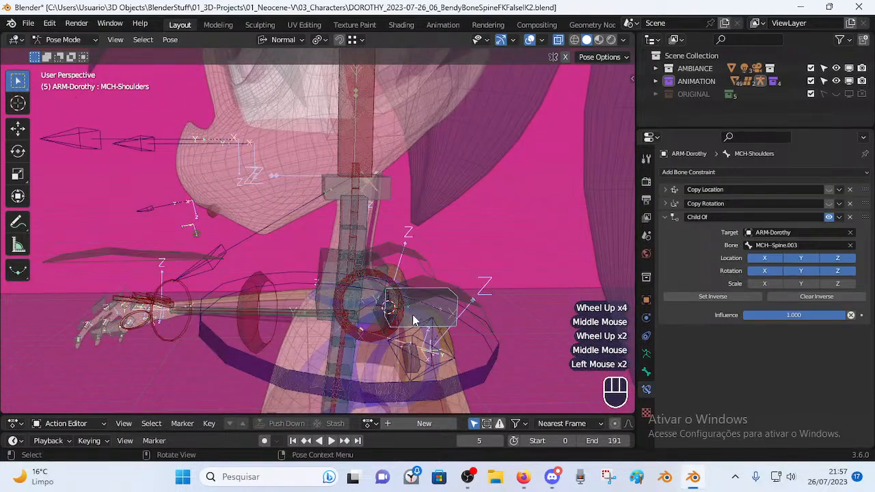
Delete MCH-Shoulders' Copy Location and Copy Rotation constraints, then reset all bone poses.
middle_drag(413, 320, 499, 296)
click(849, 190)
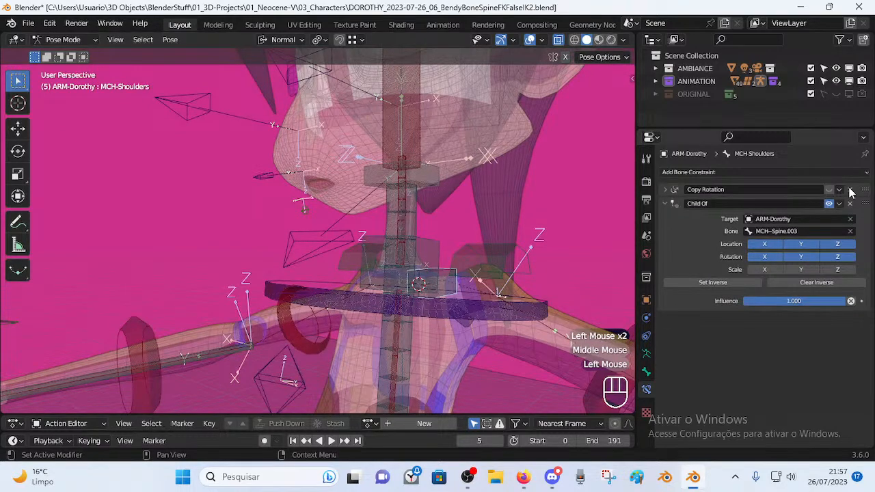
click(850, 189)
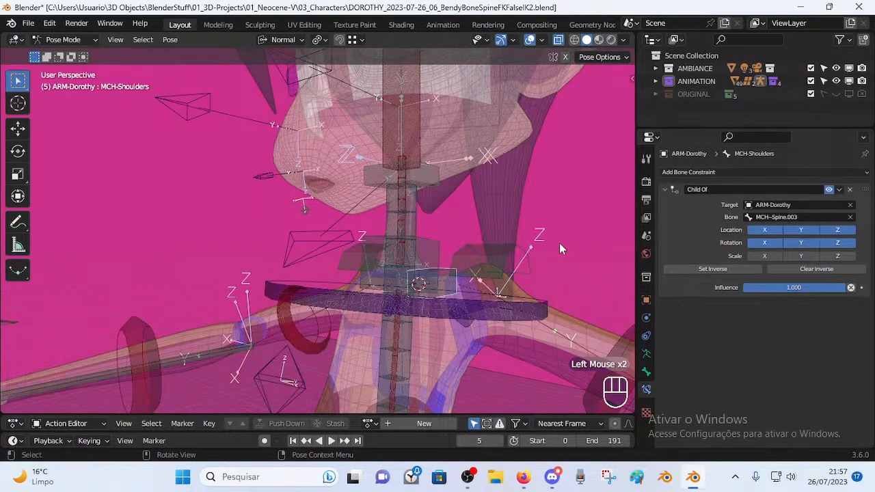
key(a)
key(alt+q)
Save the blend file with Ctrl+S.
scroll(496, 276, down, 2)
middle_drag(492, 276, 408, 287)
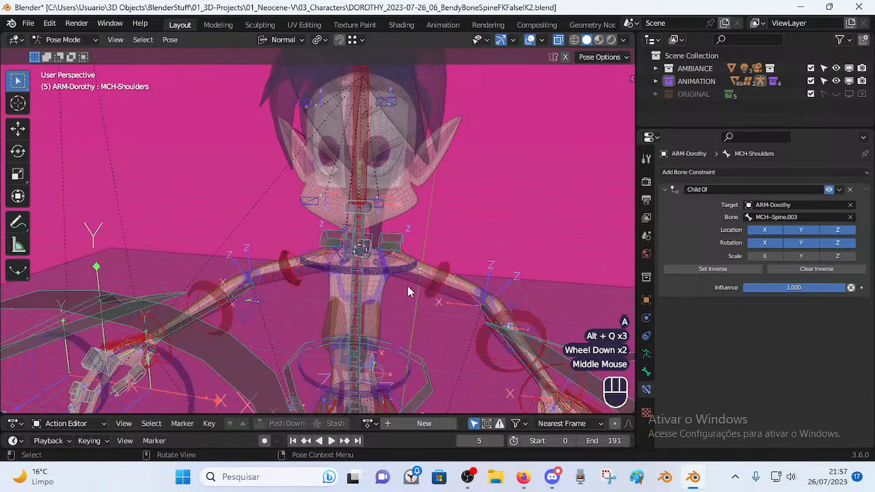
key(ctrl+s)
scroll(399, 272, up, 2)
scroll(342, 221, down, 2)
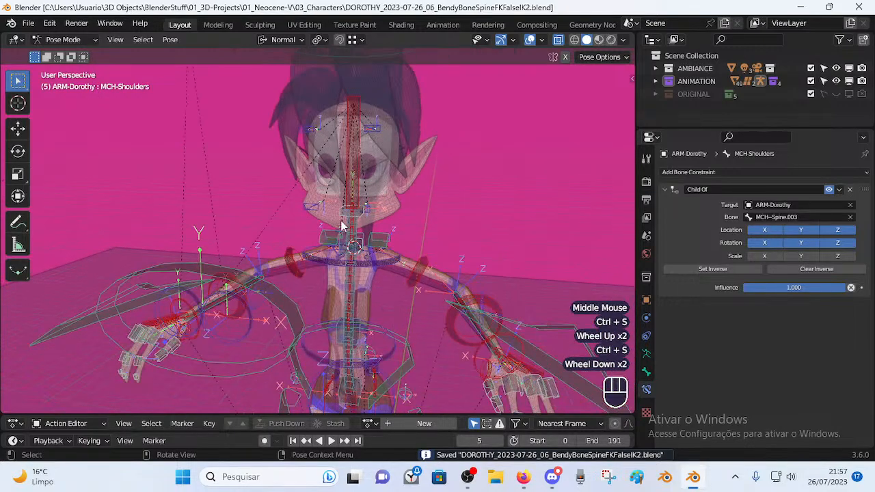
Enter Edit Mode and select the TIP-Spine-BB-Handler.005 bone.
key(Tab)
scroll(363, 261, up, 2)
middle_drag(363, 261, 409, 289)
scroll(367, 289, up, 2)
click(418, 252)
Return to Pose Mode and select the TIP-Spine-BB-Handler.001 bone.
key(g)
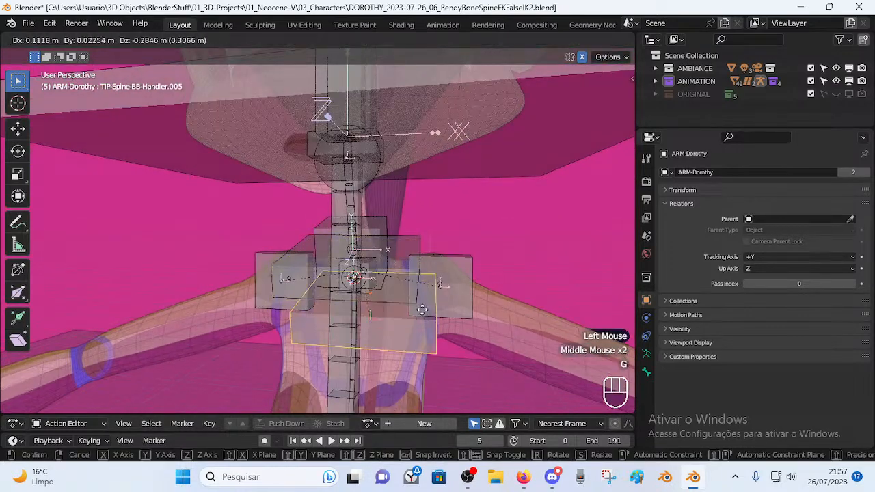
right_click(417, 301)
scroll(380, 310, down, 3)
key(Tab)
shift+middle_drag(375, 316, 355, 261)
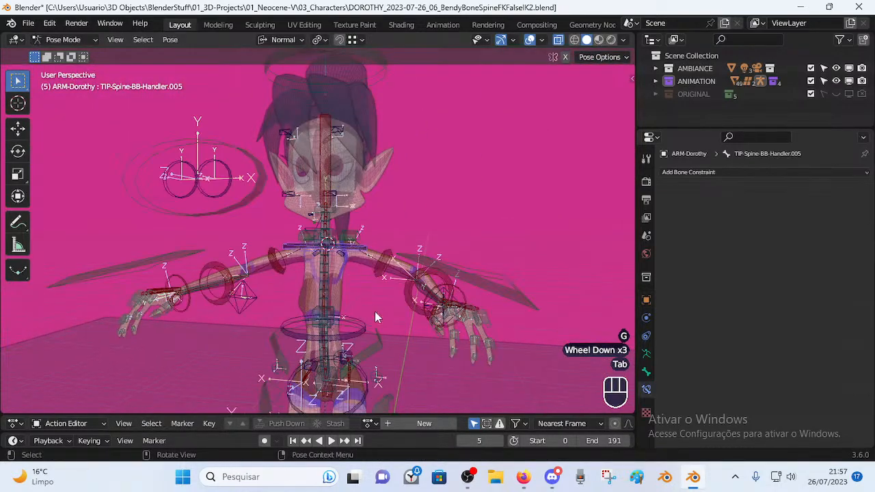
scroll(357, 256, up, 4)
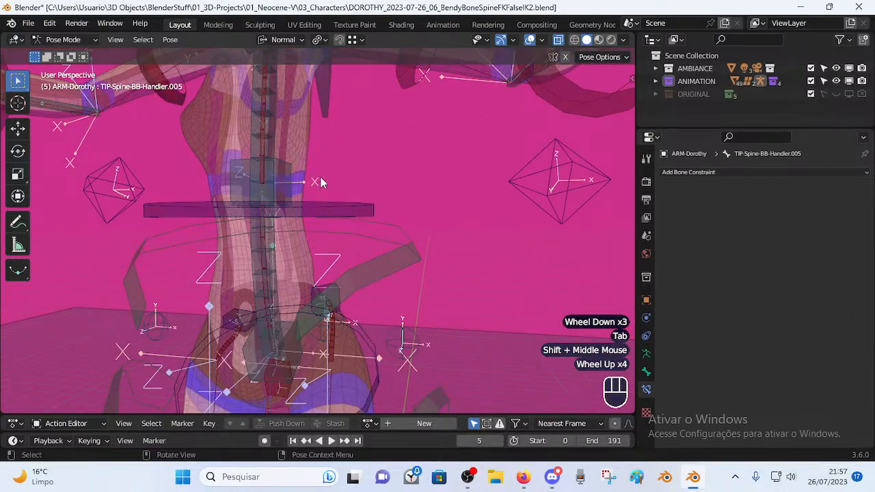
shift+middle_drag(306, 319, 354, 259)
click(353, 299)
middle_drag(353, 299, 335, 262)
scroll(336, 262, down, 2)
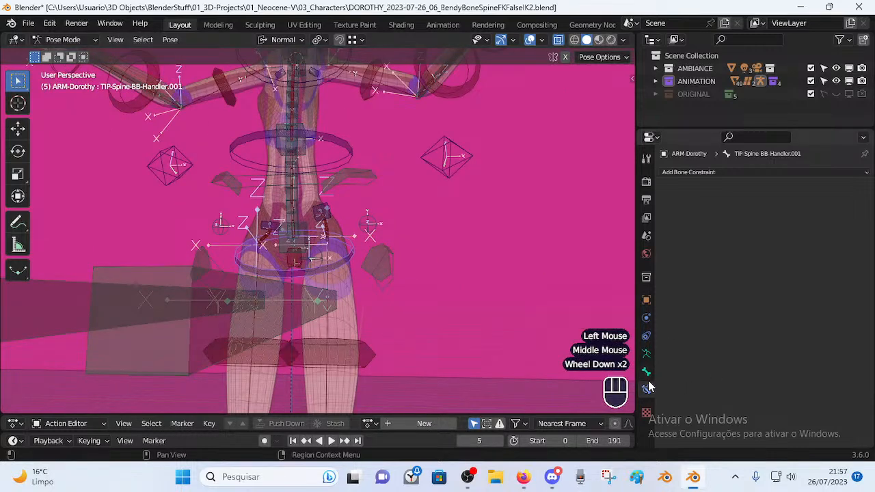
Select the SpineRig selection set and hide all other bones.
click(646, 354)
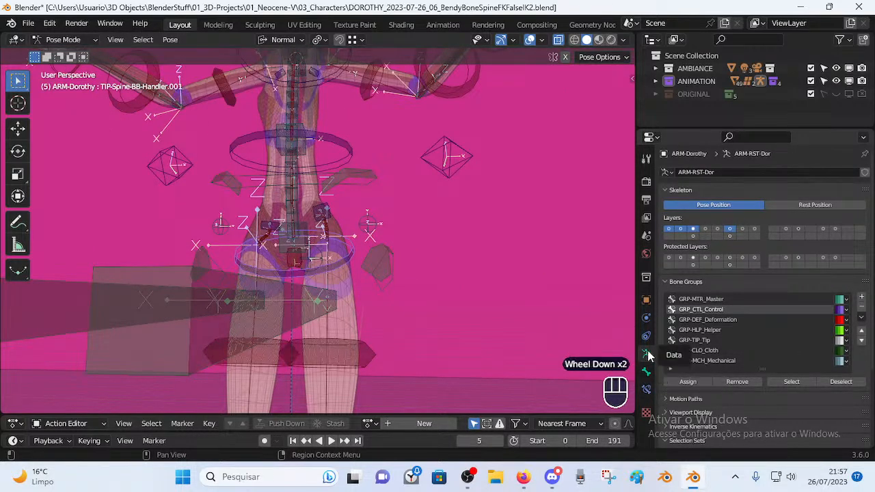
scroll(677, 344, down, 4)
key(alt+a)
click(772, 409)
key(shift+h)
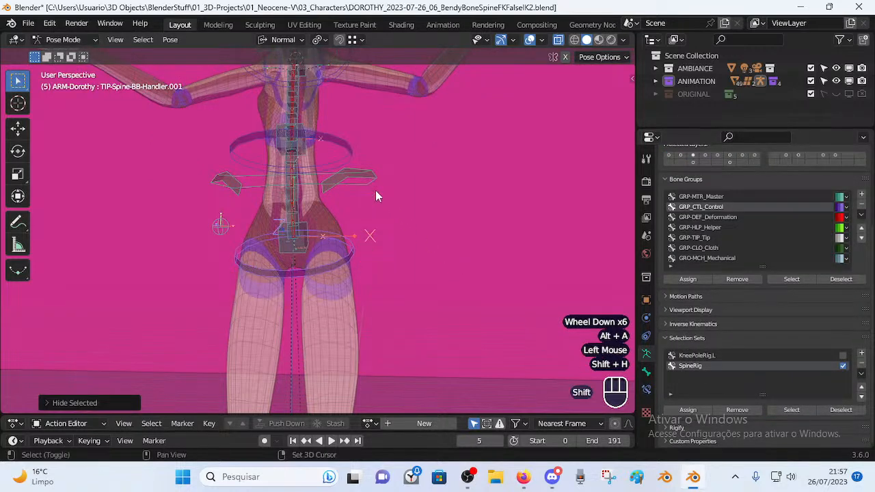
Select the MTR-Torso control bone and view the torso from several angles.
shift+middle_drag(373, 177, 390, 252)
middle_drag(276, 162, 355, 233)
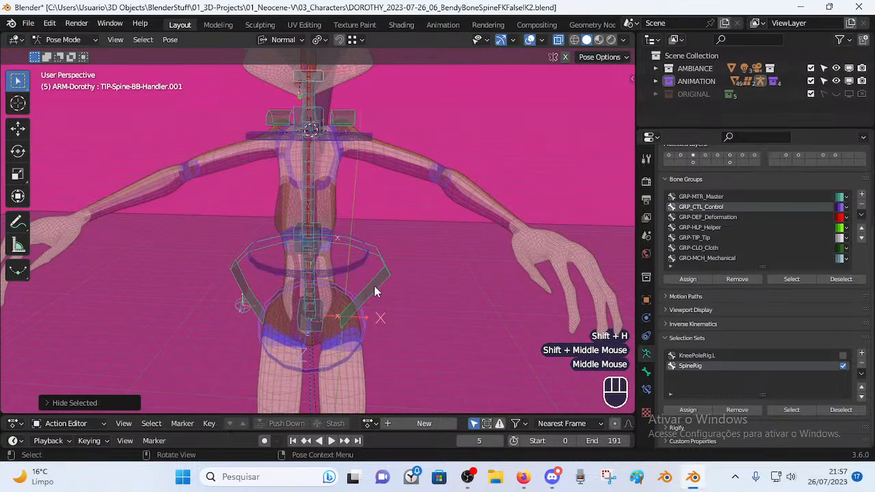
shift+click(343, 214)
middle_drag(398, 259, 375, 335)
middle_drag(419, 262, 389, 277)
key(g)
key(Escape)
key(r)
key(Escape)
middle_drag(438, 290, 374, 266)
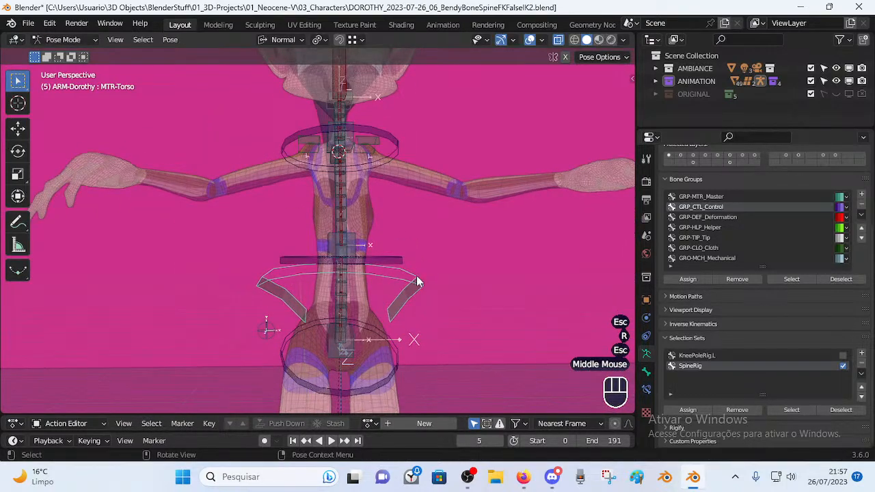
middle_drag(422, 299, 367, 278)
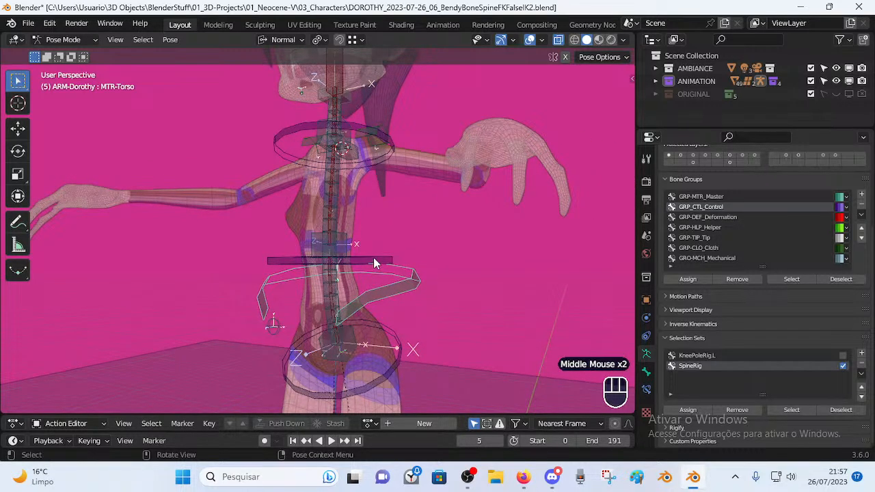
click(373, 258)
key(g)
key(Escape)
click(384, 153)
key(g)
key(Escape)
click(290, 250)
click(290, 250)
middle_drag(290, 250, 451, 192)
click(379, 135)
click(373, 300)
key(r)
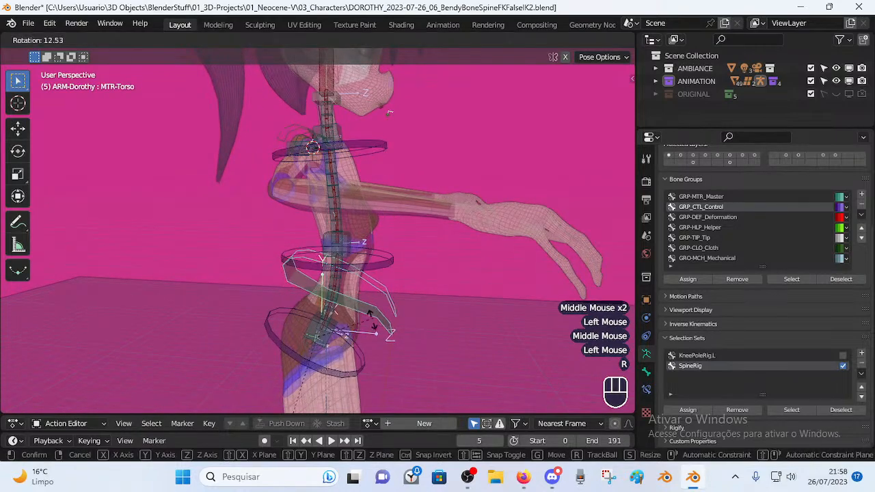
key(Escape)
key(r)
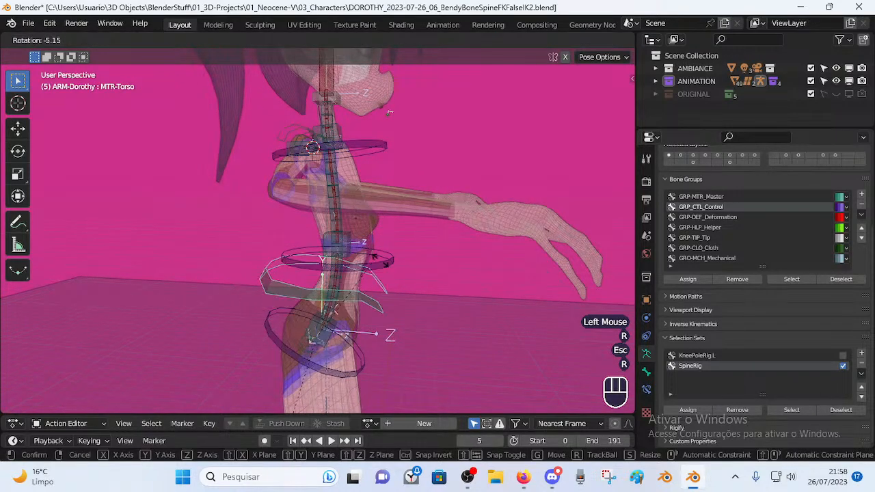
key(Escape)
middle_drag(374, 183, 350, 294)
key(r)
key(Escape)
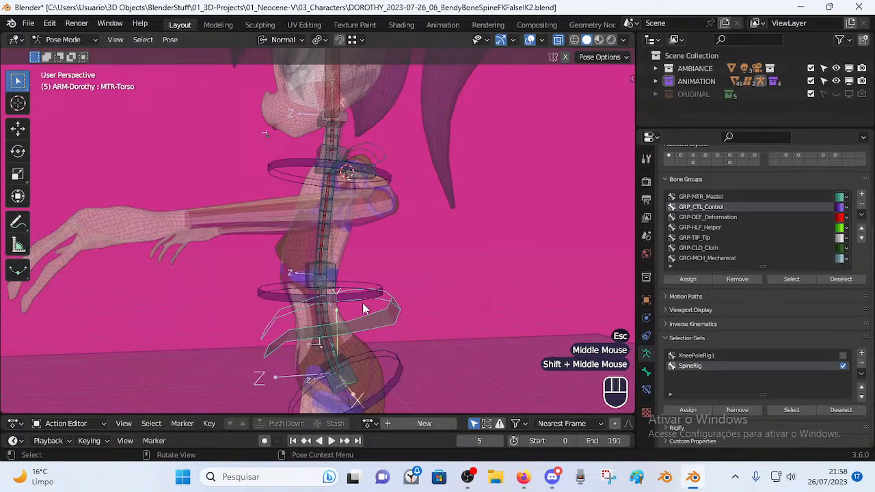
key(Tab)
click(340, 268)
key(g)
right_click(422, 221)
key(Tab)
middle_drag(326, 280, 419, 298)
Select the MTR-Torso and TIP-Spine-BB-Handler.002 bones around the torso.
key(alt+q)
key(alt+q)
middle_drag(393, 270, 360, 303)
click(410, 329)
middle_drag(413, 331, 300, 305)
middle_drag(312, 272, 340, 308)
scroll(370, 276, up, 2)
click(375, 287)
click(353, 290)
click(341, 297)
Inspect the neck and select the TIP-Spine-BB-Handler.003 and MTR-Shoulder.L bones.
middle_drag(364, 287, 380, 255)
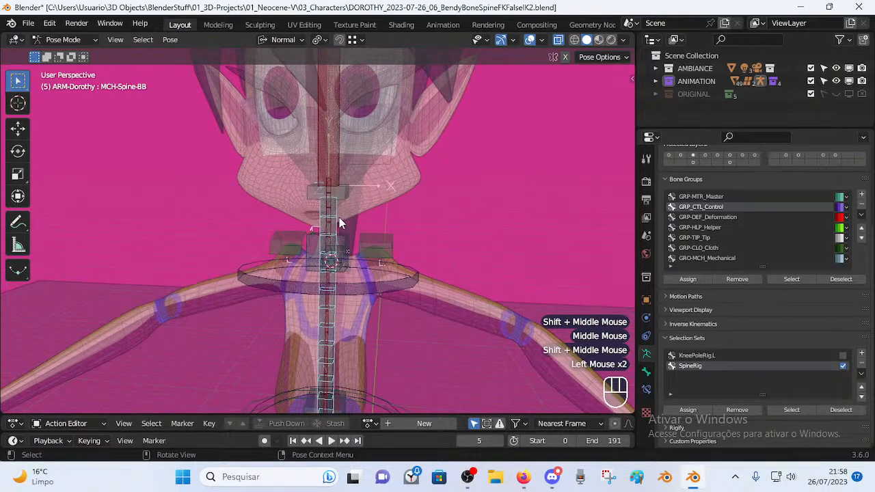
scroll(399, 236, up, 3)
middle_drag(396, 231, 315, 248)
scroll(330, 230, down, 2)
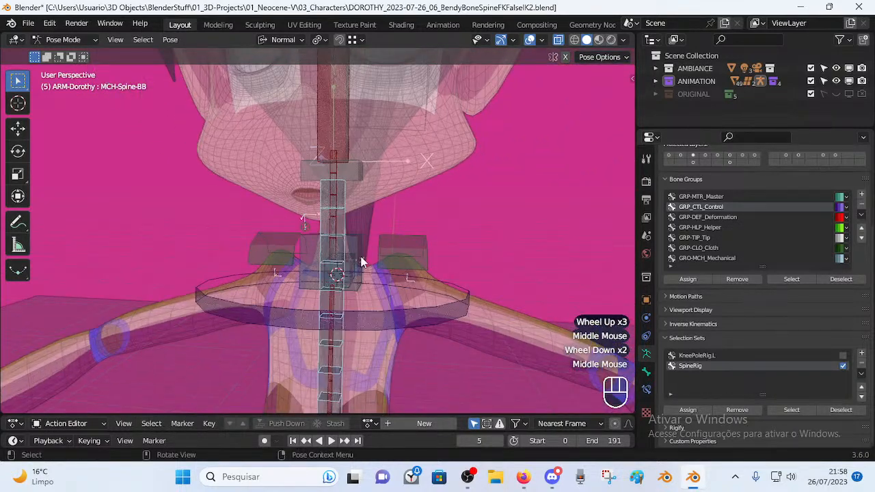
scroll(375, 244, down, 3)
shift+middle_drag(376, 317, 322, 263)
scroll(321, 263, up, 3)
scroll(342, 240, down, 1)
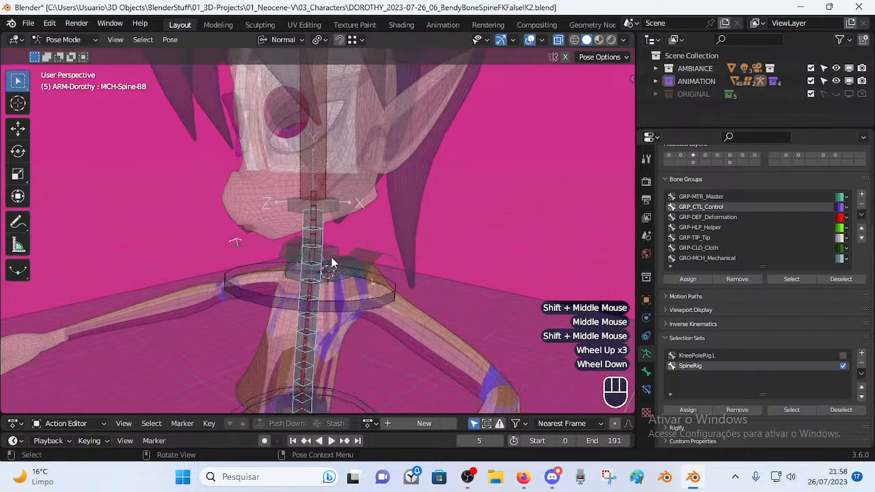
scroll(338, 239, up, 2)
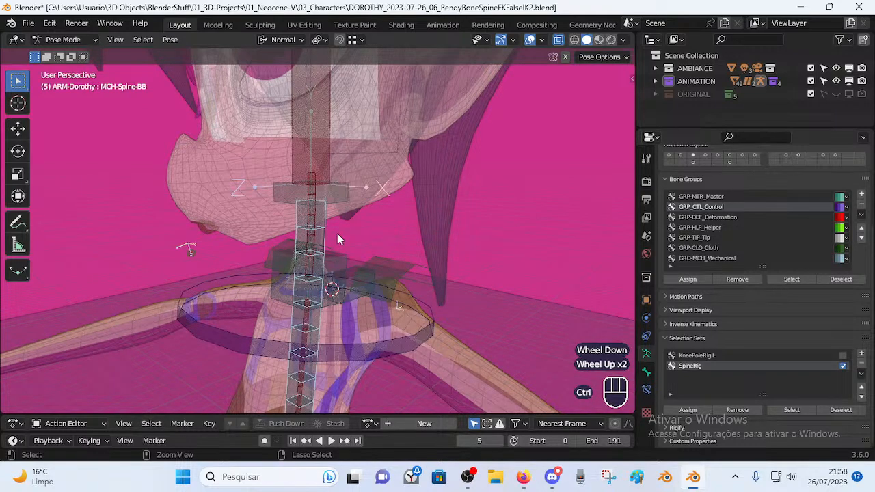
scroll(322, 271, down, 2)
click(347, 275)
middle_drag(347, 275, 363, 287)
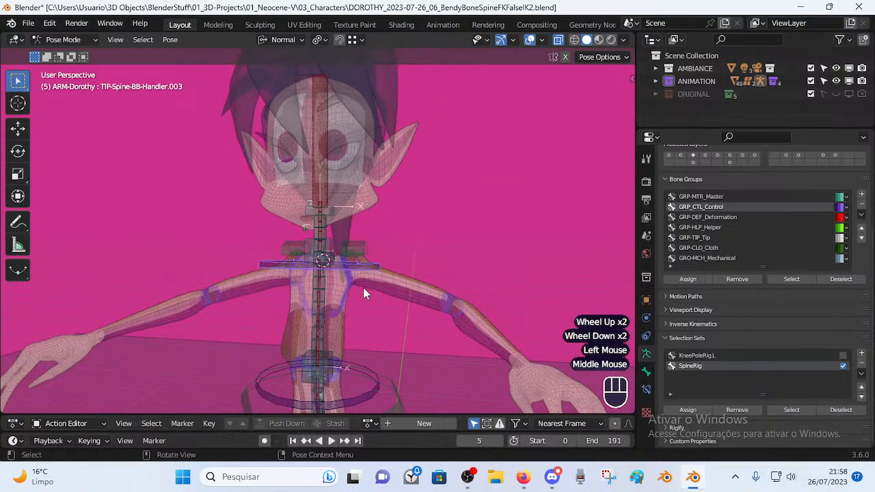
scroll(363, 287, down, 2)
scroll(362, 287, up, 5)
click(377, 268)
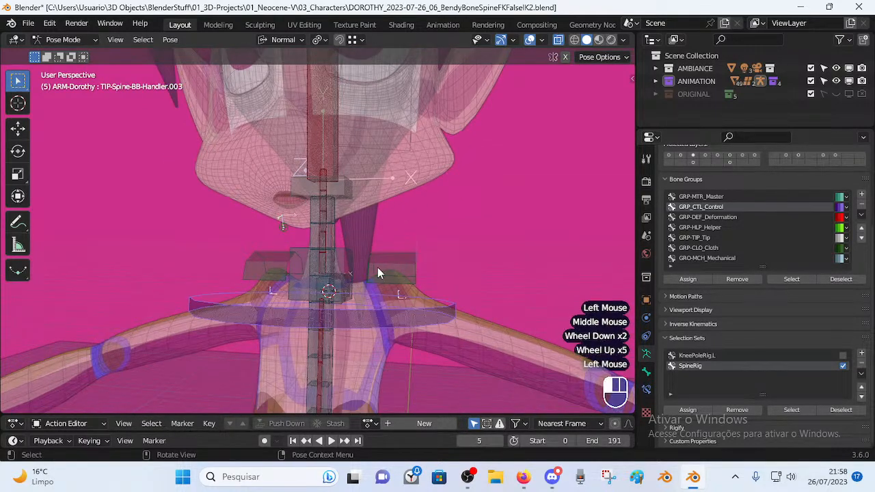
scroll(376, 270, down, 3)
Select all visible spine bones and move them to an empty bone layer.
key(a)
scroll(364, 273, down, 2)
key(a)
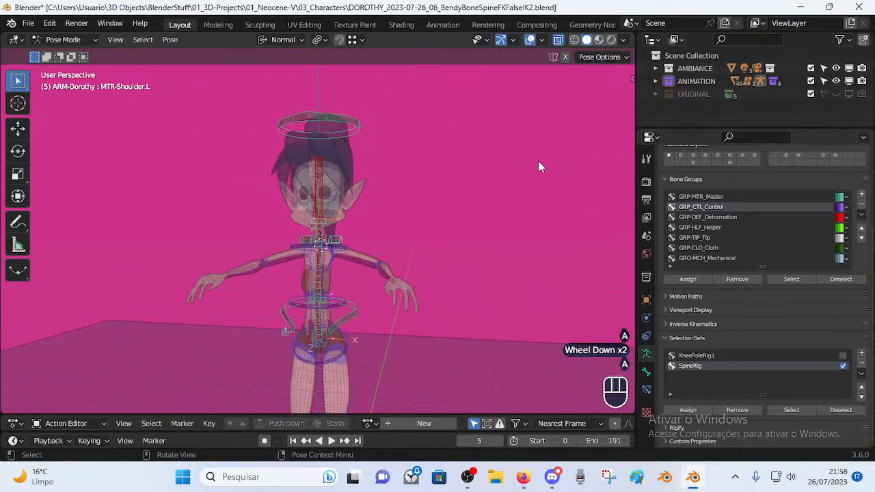
key(m)
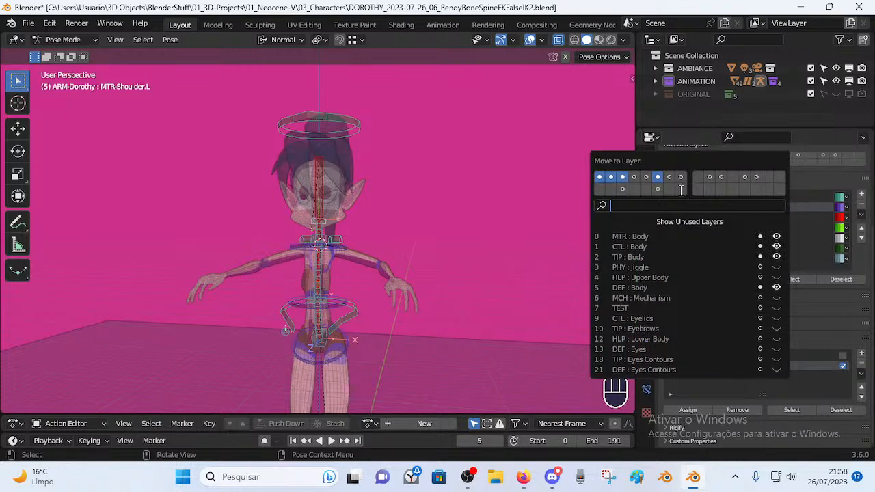
click(602, 188)
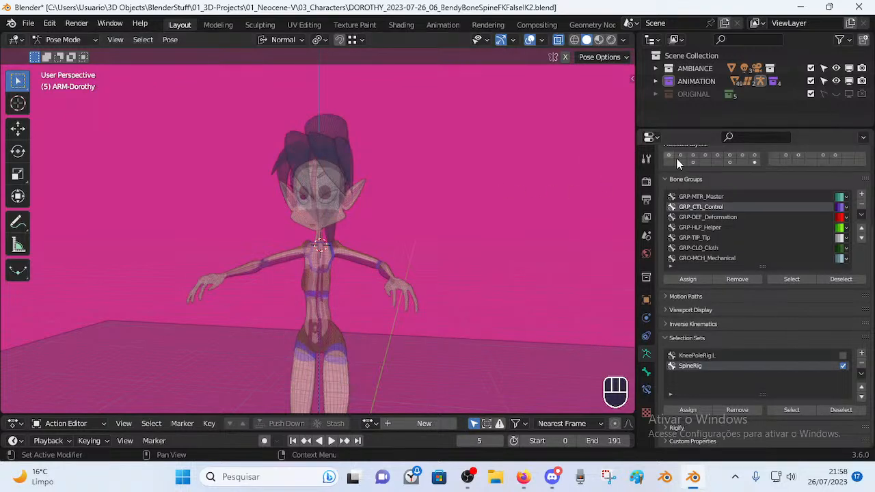
Turn on visibility for the spine bones' layer in Layer Management and rename it.
key(n)
key(n)
key(n)
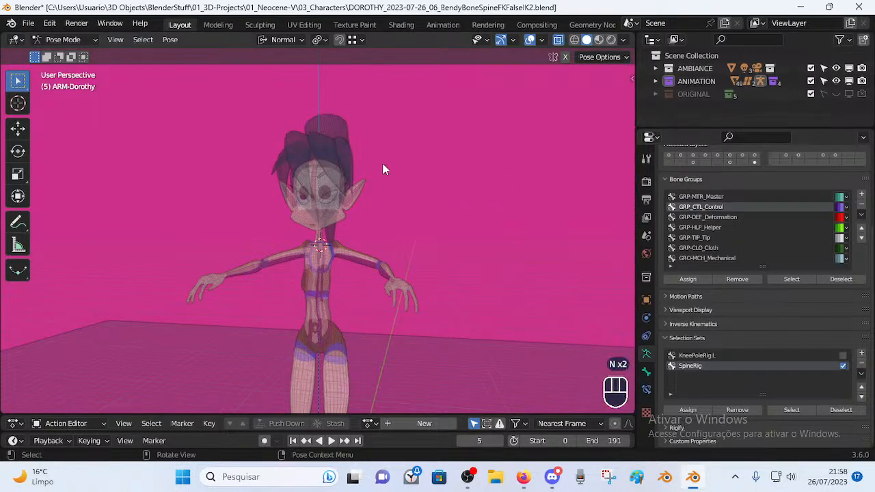
key(n)
key(n)
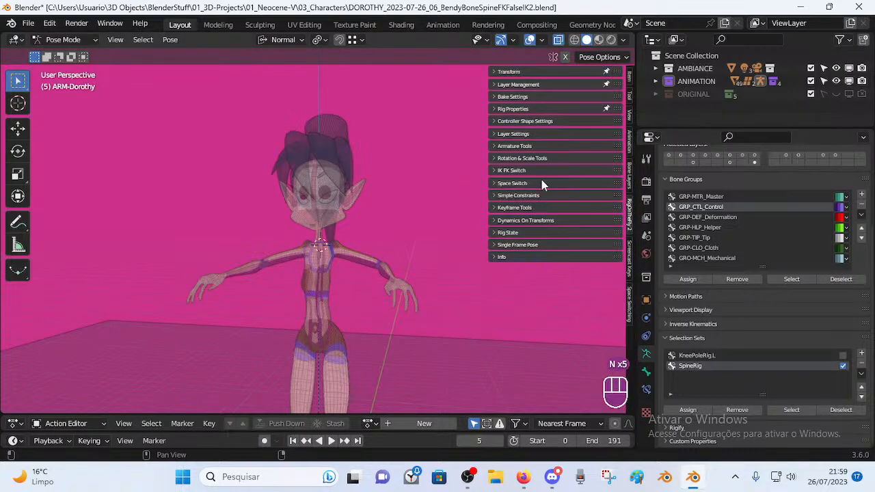
click(507, 85)
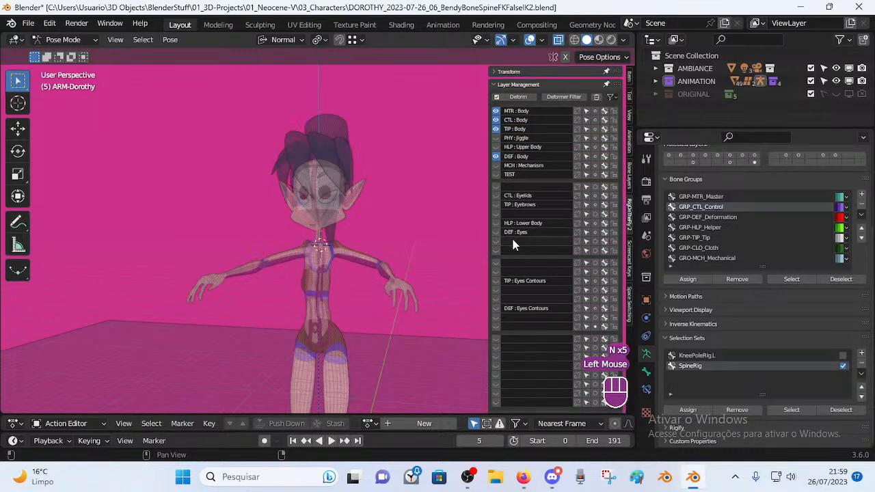
click(754, 163)
click(753, 163)
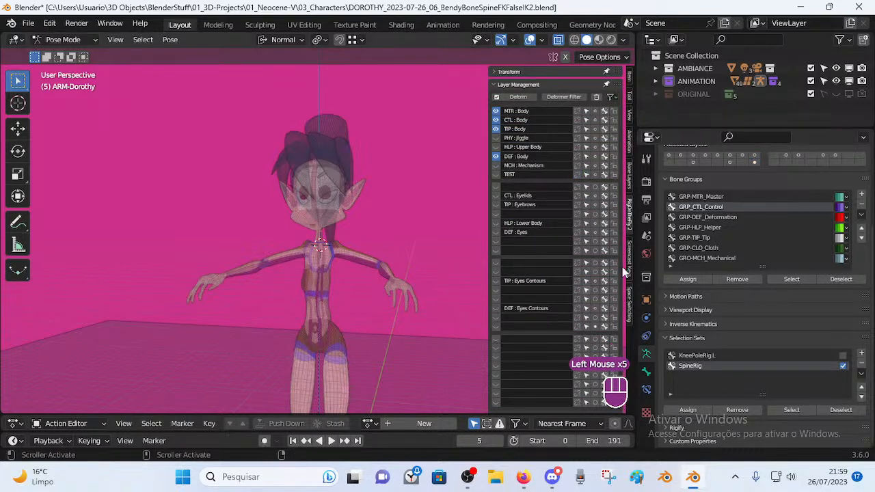
click(497, 325)
click(529, 326)
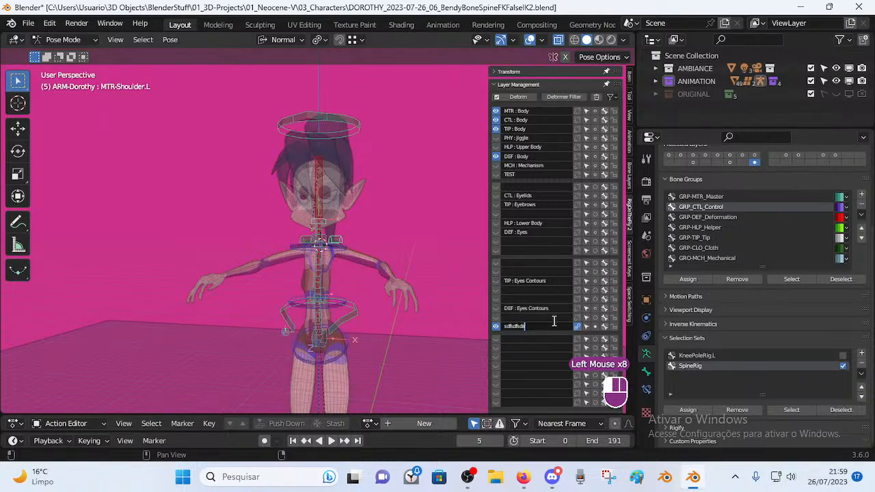
scroll(390, 256, up, 2)
key(alt+a)
Hide the sidebar, select all visible bones and return to a front view of the neck.
middle_drag(372, 254, 309, 276)
key(n)
key(a)
key(alt+q)
key(alt+q)
scroll(355, 280, up, 3)
middle_drag(369, 287, 347, 264)
Select TIP-Spine-BB-Handler.003, cancel a rotation, and hide it, keeping it hidden after undoing a reveal.
click(383, 288)
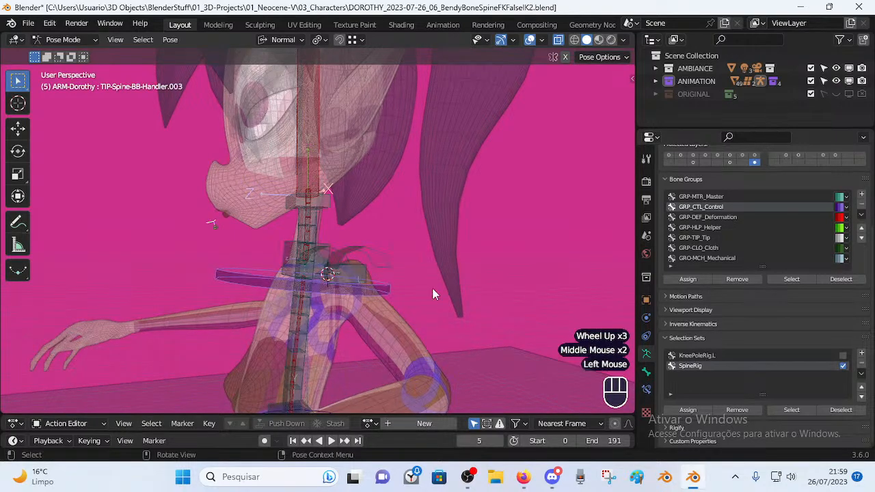
middle_drag(383, 288, 385, 274)
key(r)
key(Escape)
middle_drag(296, 292, 363, 270)
scroll(434, 283, down, 2)
click(365, 270)
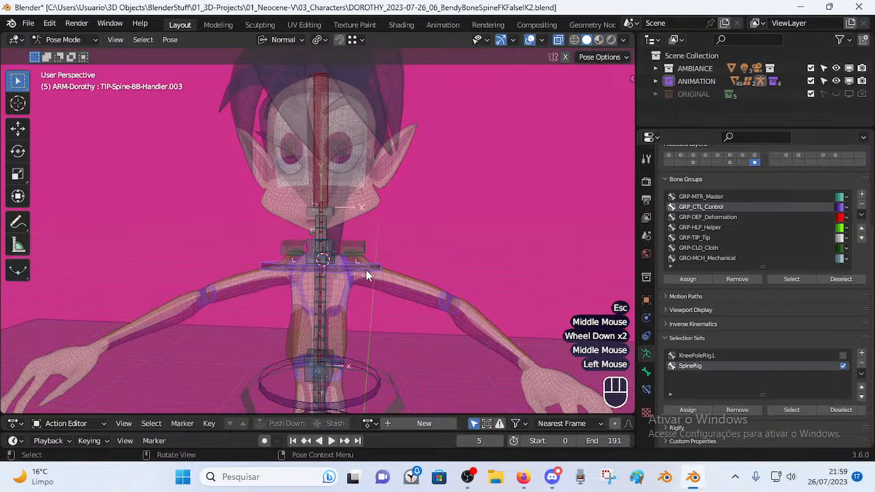
key(h)
key(alt+h)
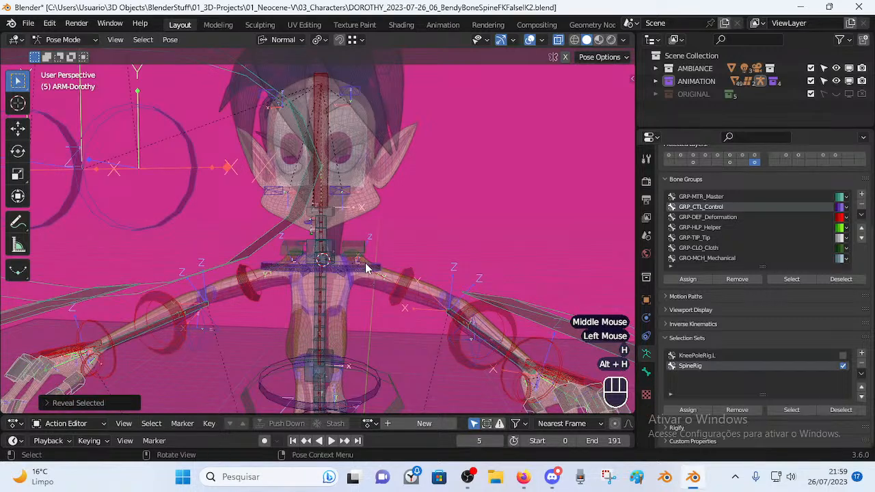
key(ctrl+z)
Hide all bones with Shift+H and H, then reveal the rig controls and deselect.
key(n)
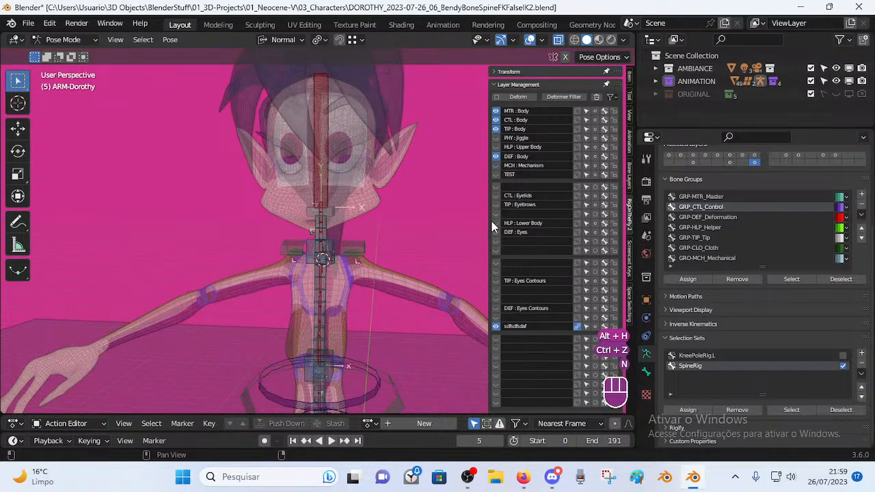
key(n)
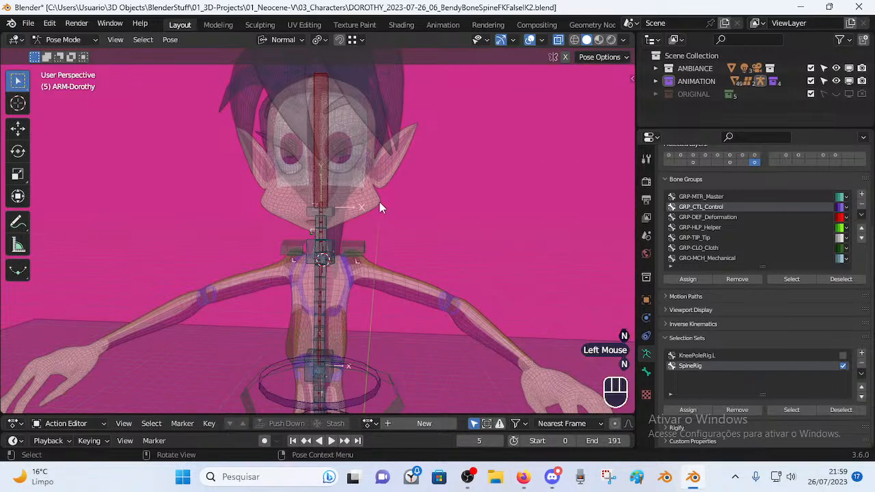
key(a)
key(shift+h)
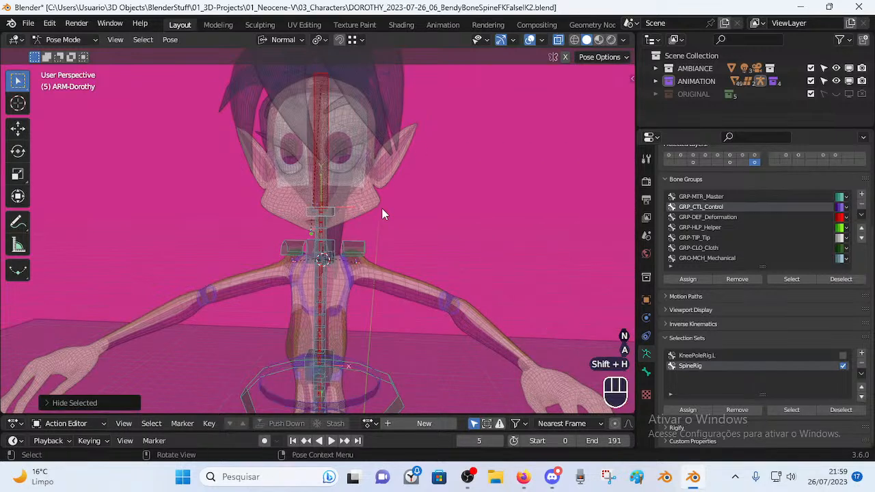
key(h)
key(alt+h)
key(alt+h)
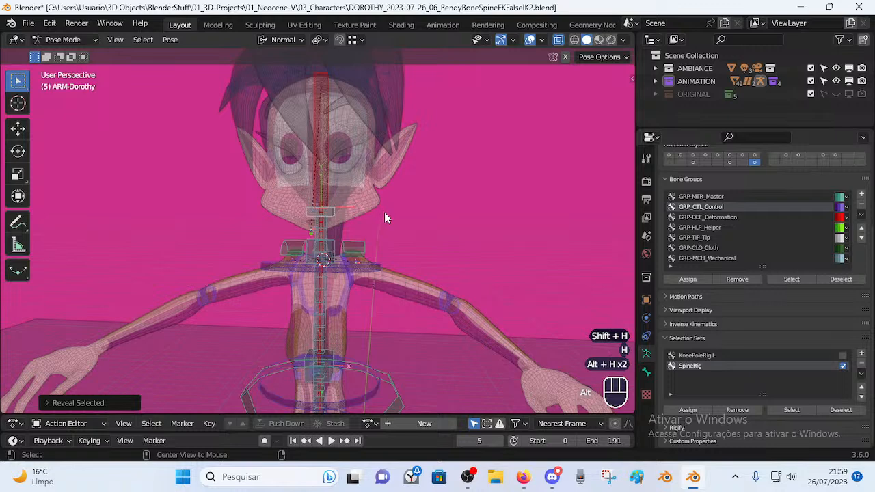
key(alt+a)
Hide both shoulder controls and select the MTR-Head halo control.
middle_drag(389, 224, 402, 257)
click(361, 250)
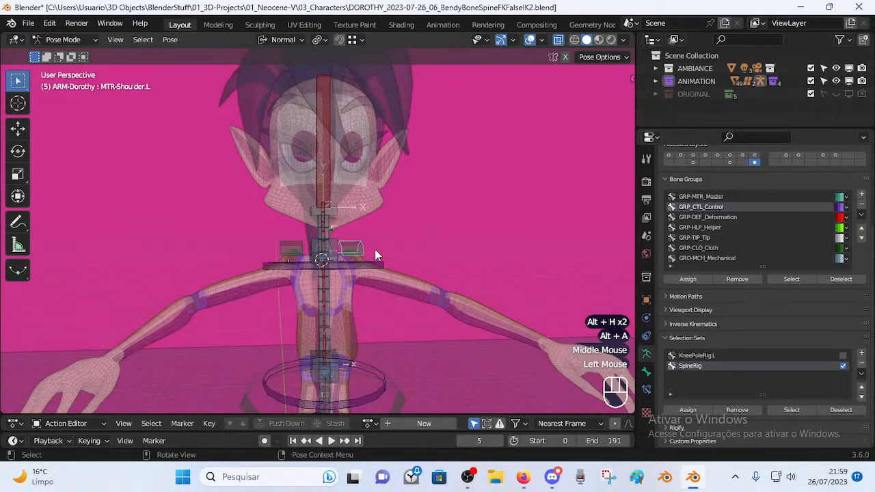
key(h)
click(299, 249)
key(h)
middle_drag(347, 146, 336, 231)
click(329, 142)
key(h)
click(396, 127)
Reveal the hidden bones and show the CTL : Body layer in Layer Management.
scroll(393, 130, down, 2)
middle_drag(382, 139, 326, 229)
scroll(325, 231, up, 1)
scroll(326, 232, up, 1)
scroll(330, 247, down, 2)
key(alt+h)
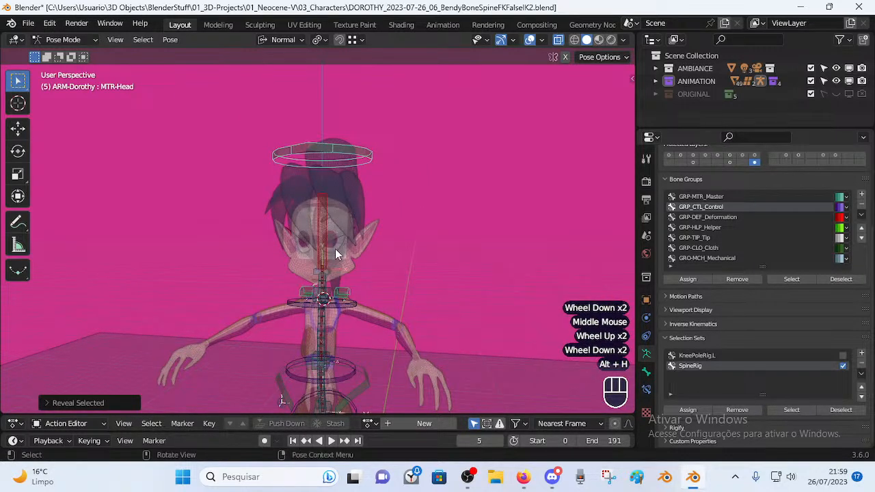
key(n)
click(496, 120)
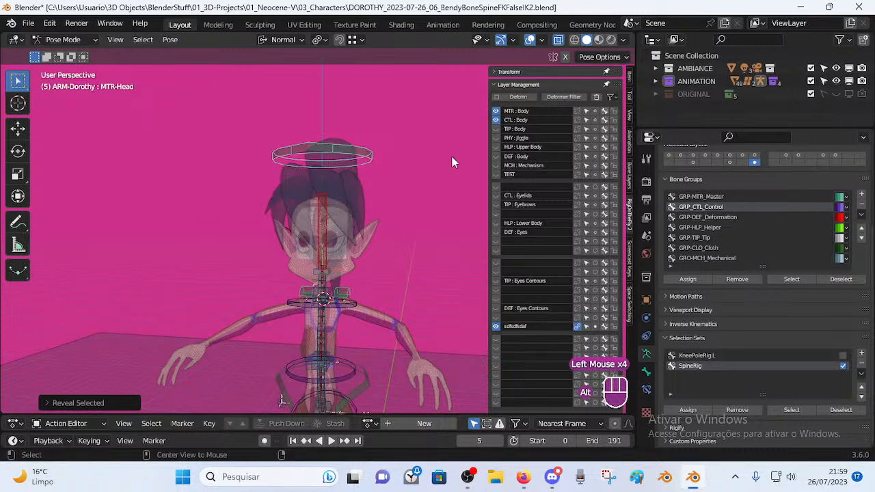
Reveal the control bones, select CTL-Head, and turn on visibility for all body layers.
key(alt+h)
click(331, 130)
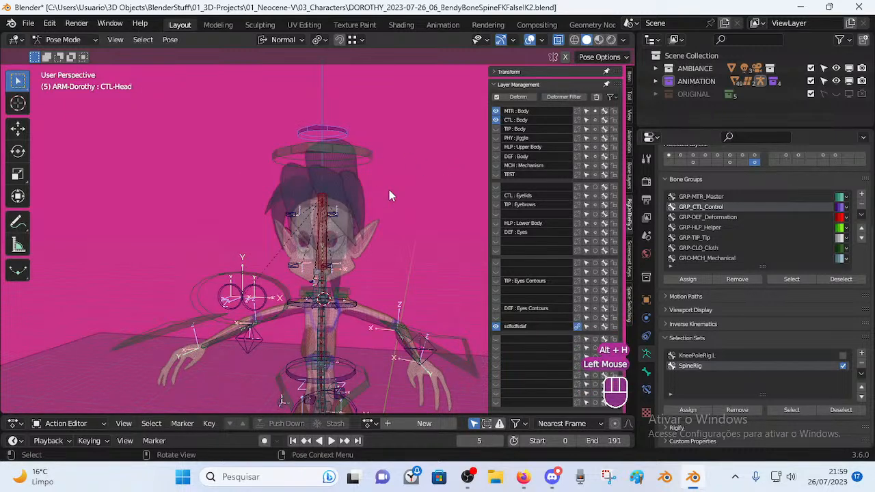
key(m)
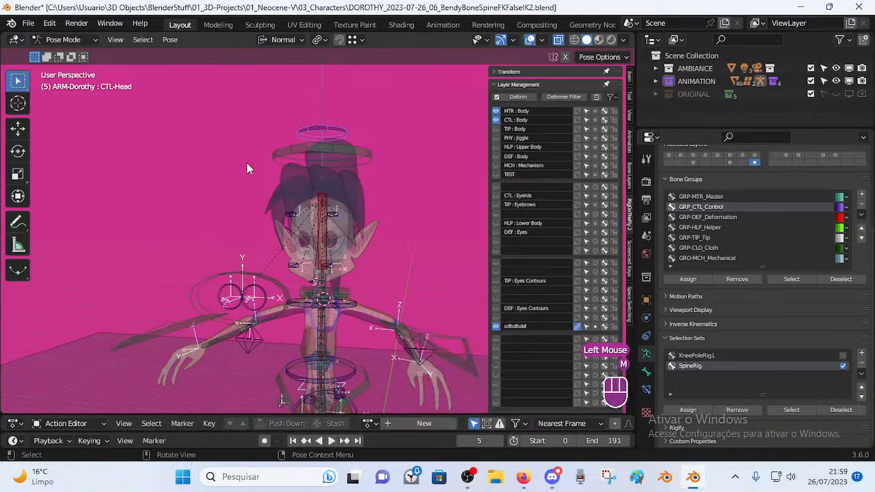
click(496, 119)
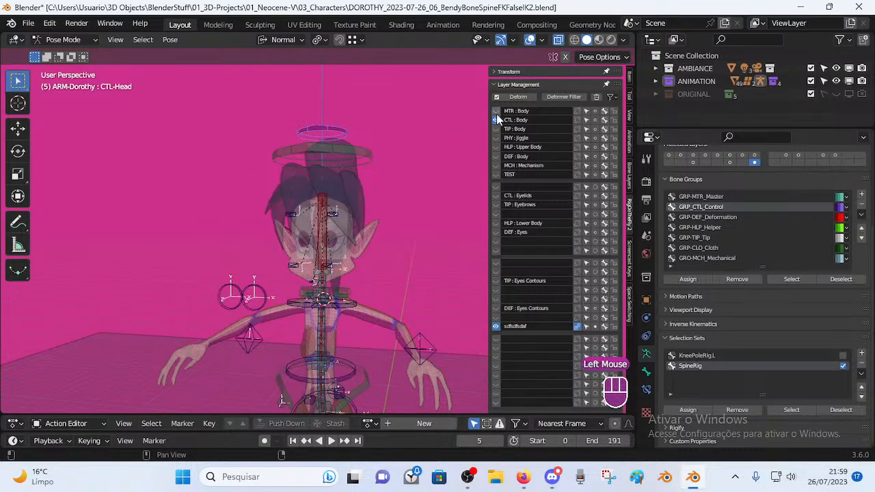
click(494, 121)
drag(495, 111, 496, 274)
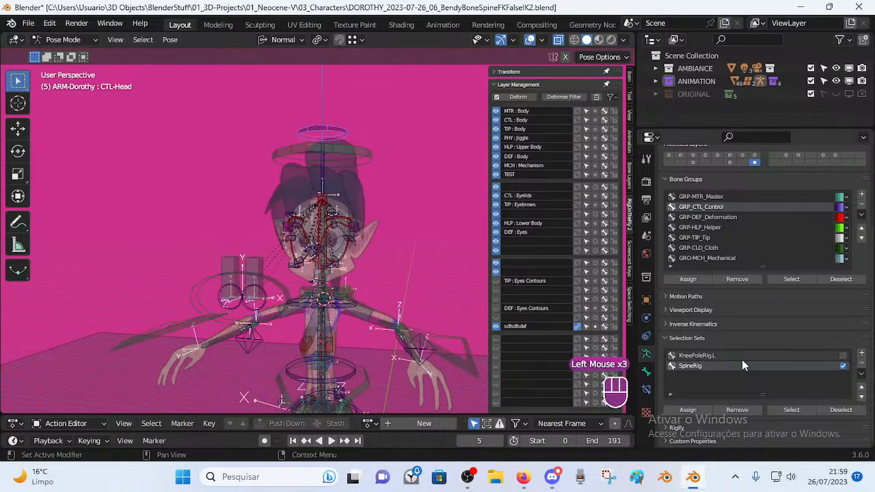
Select the SpineRig selection set and move its spine bones onto another layer.
key(alt+a)
click(791, 411)
click(791, 412)
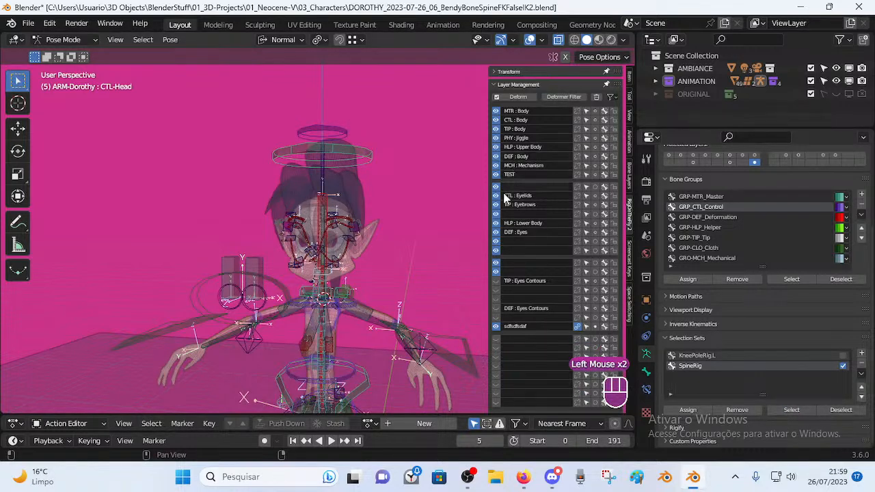
key(m)
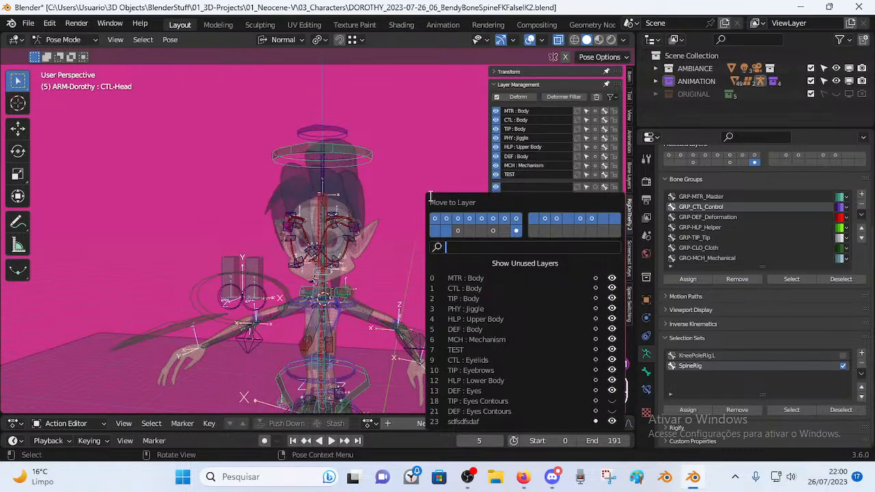
click(429, 194)
key(alt+a)
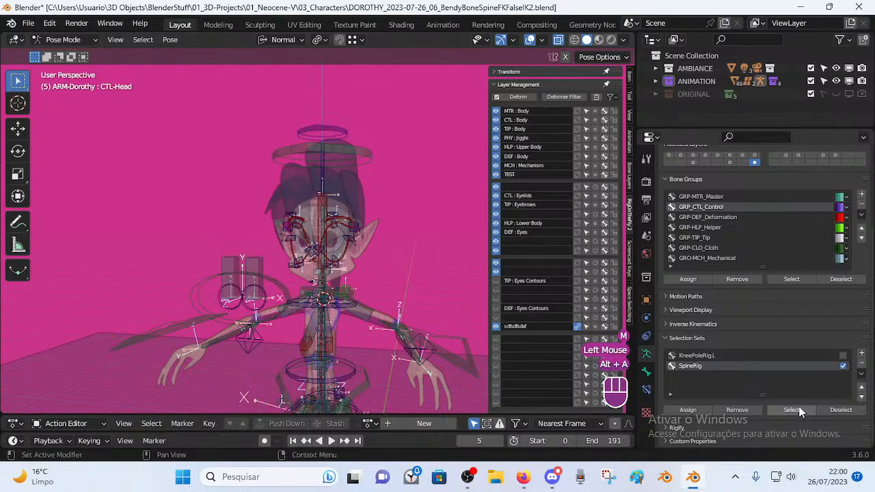
click(797, 411)
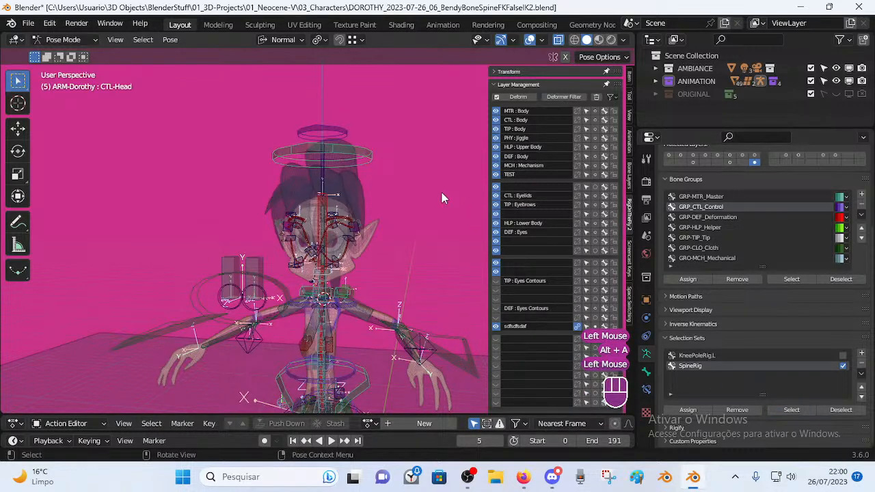
key(m)
click(530, 230)
Deselect everything and hide most bone layers, leaving only the sdfsdfsdaf layer showing.
key(alt+a)
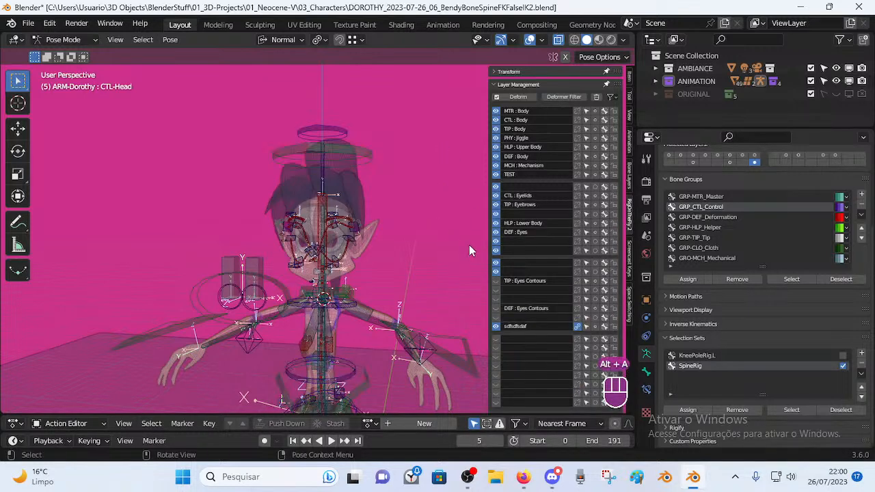
drag(495, 271, 496, 112)
click(381, 287)
scroll(369, 304, up, 2)
shift+middle_drag(361, 325, 345, 287)
middle_drag(345, 287, 306, 185)
Select DEF-Head, briefly enter Edit Mode and return to Pose Mode, viewing down to the pelvis.
click(308, 212)
scroll(310, 218, down, 2)
key(Tab)
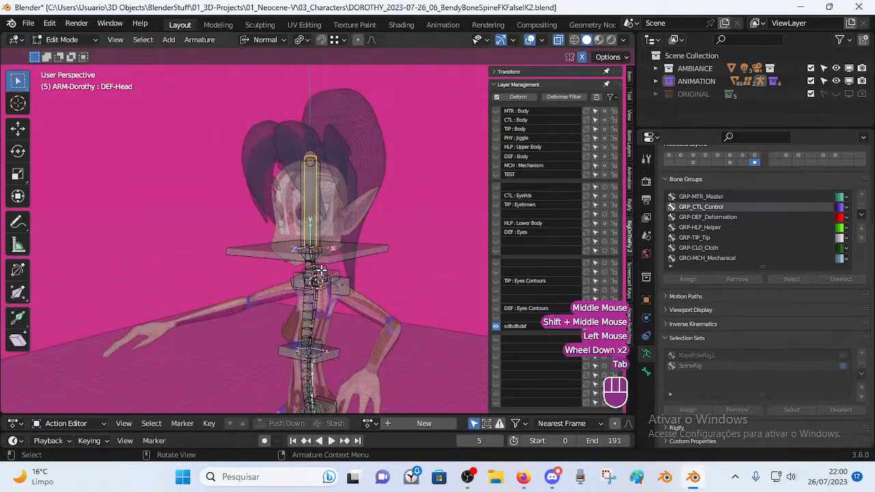
scroll(318, 269, up, 2)
middle_drag(320, 271, 346, 263)
key(Tab)
shift+middle_drag(343, 316, 321, 179)
scroll(322, 199, down, 2)
middle_drag(326, 219, 362, 226)
middle_drag(363, 226, 332, 255)
Select MCH-Spine.011, DEF-Spine-BB.001 and a handler, undoing trial hides of all bones and the handler.
click(312, 272)
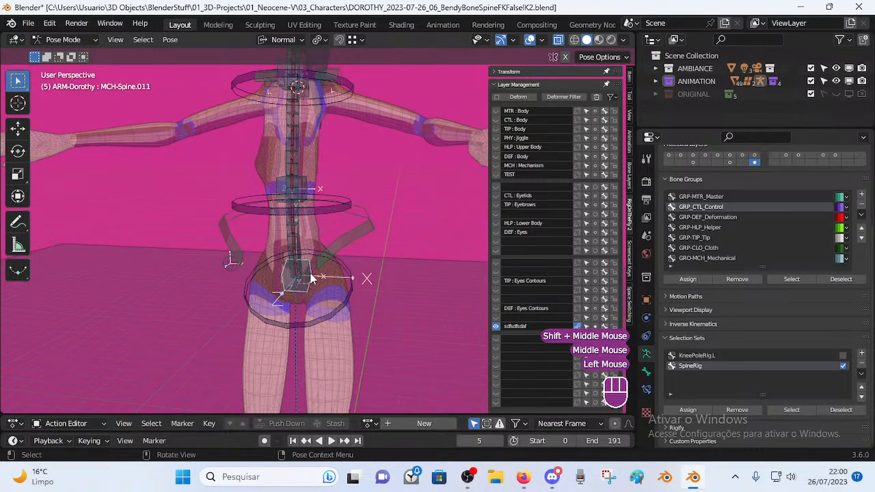
click(307, 251)
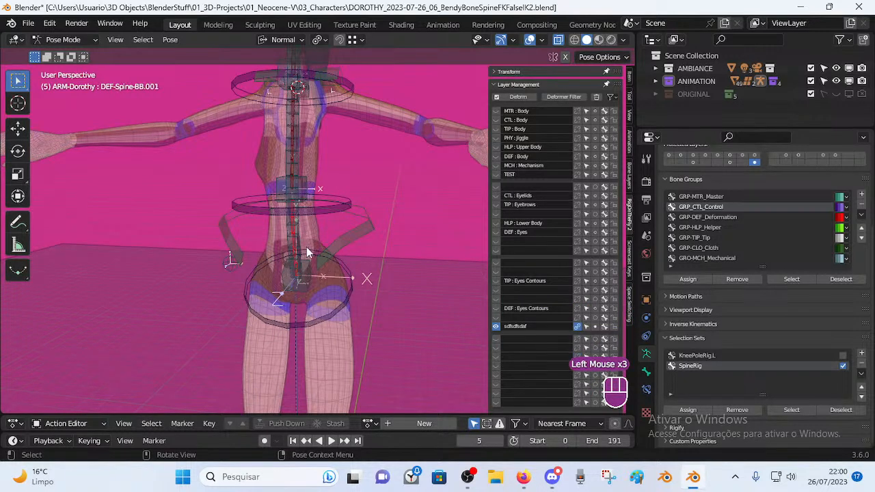
click(291, 168)
key(a)
key(h)
key(ctrl+z)
click(344, 203)
key(h)
key(ctrl+z)
Hide the hoop control, the shoulder hoop bone and the small bone beside the hips.
click(361, 223)
key(h)
click(314, 287)
shift+middle_drag(305, 206, 259, 245)
click(251, 179)
key(h)
click(222, 335)
key(h)
shift+middle_drag(288, 196, 286, 236)
Hide the left and right shoulder bones.
click(333, 207)
key(h)
click(266, 206)
key(h)
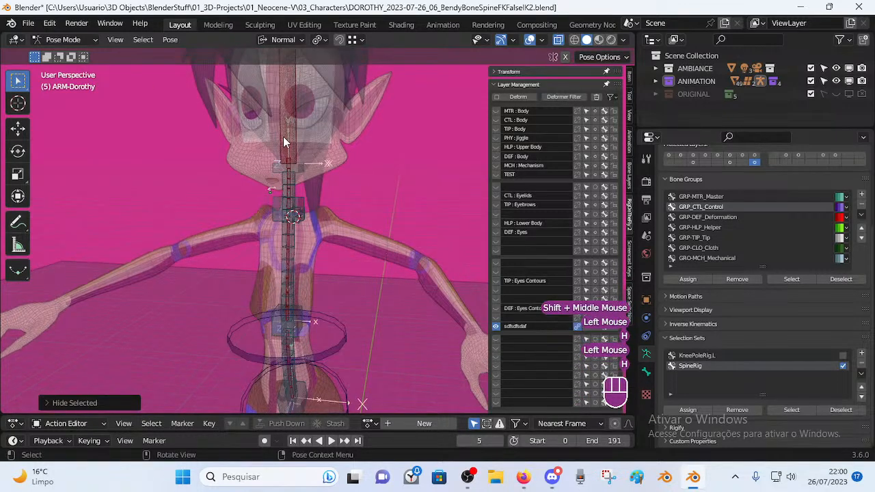
click(285, 141)
key(h)
Select the DEF-Neck bone and zoom in on the neck.
click(291, 164)
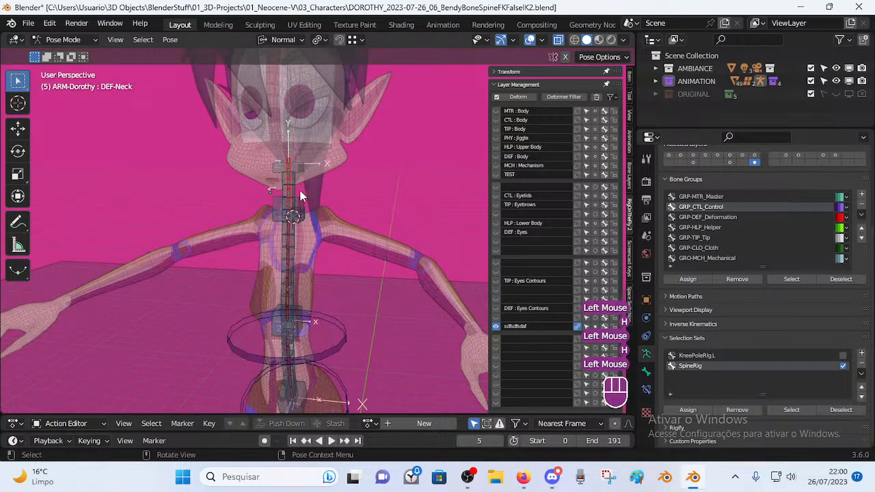
middle_drag(293, 186, 259, 220)
scroll(299, 191, up, 2)
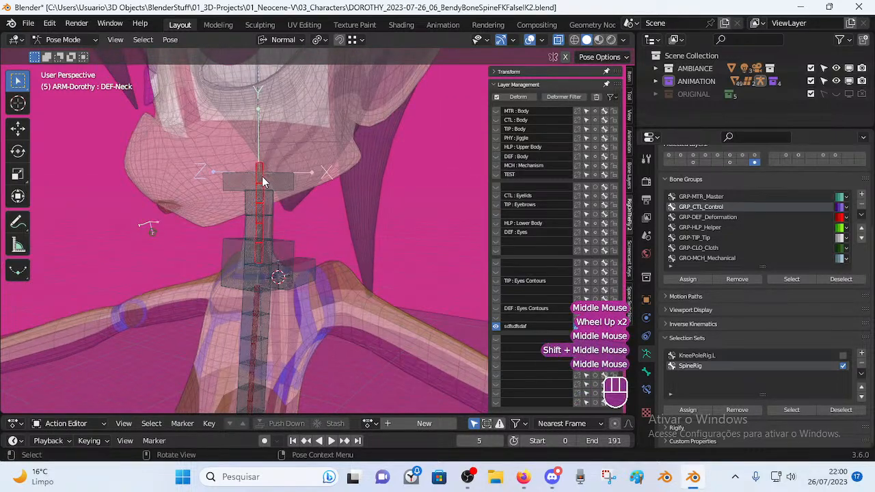
key(alt+q)
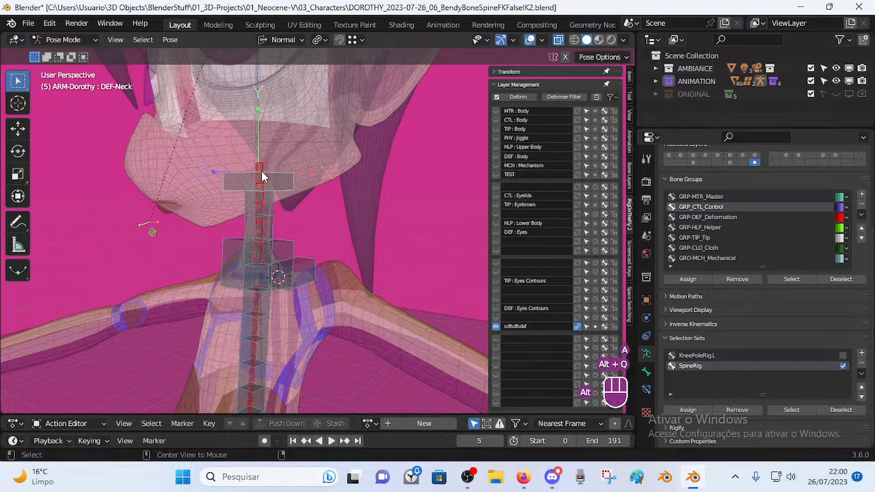
click(276, 224)
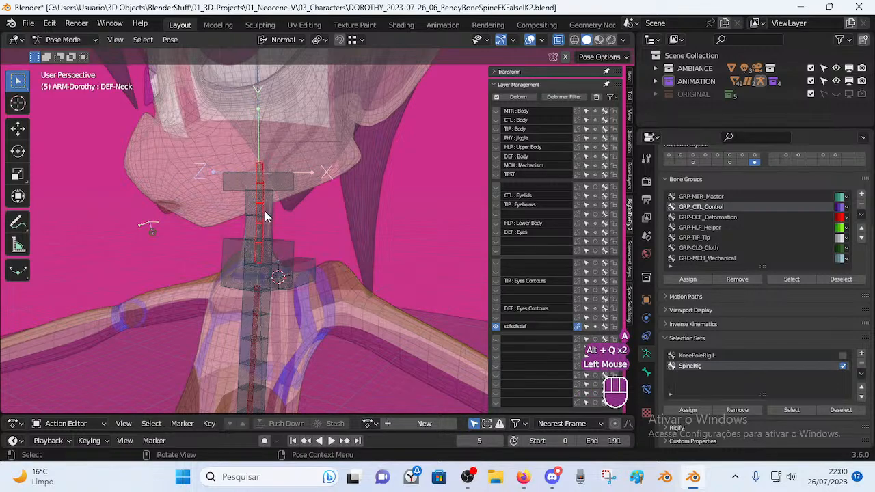
scroll(265, 216, down, 2)
scroll(277, 215, up, 2)
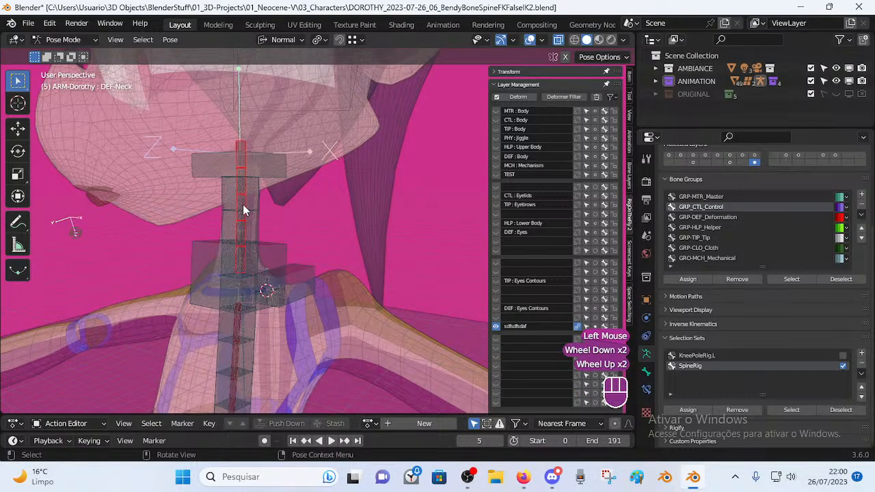
click(646, 389)
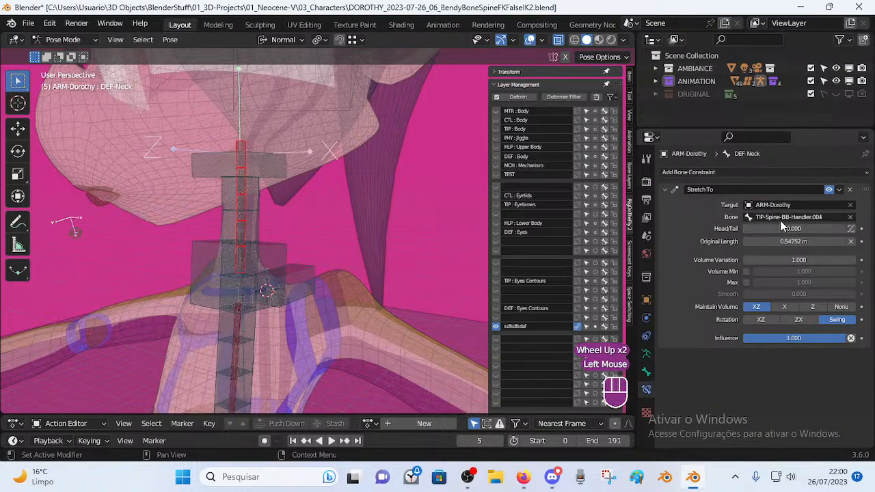
key(BackSpace)
key(BackSpace)
key(BackSpace)
key(BackSpace)
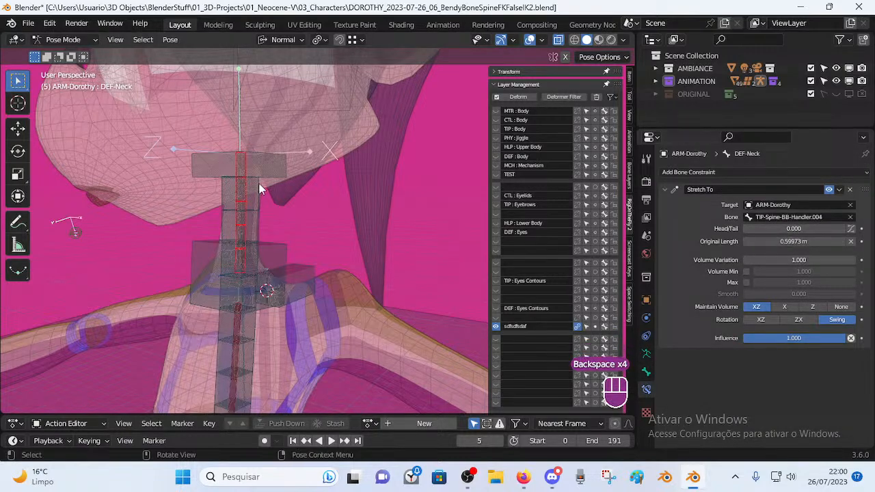
scroll(214, 249, down, 1)
middle_drag(214, 249, 279, 208)
click(275, 175)
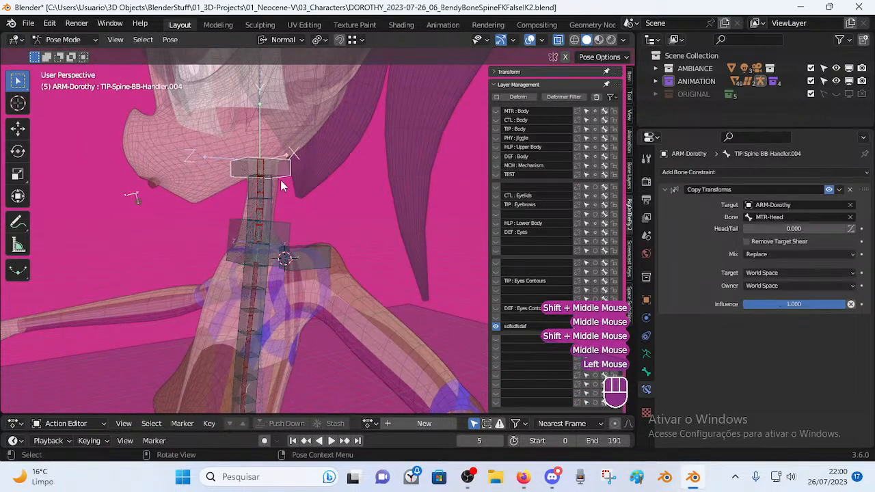
key(h)
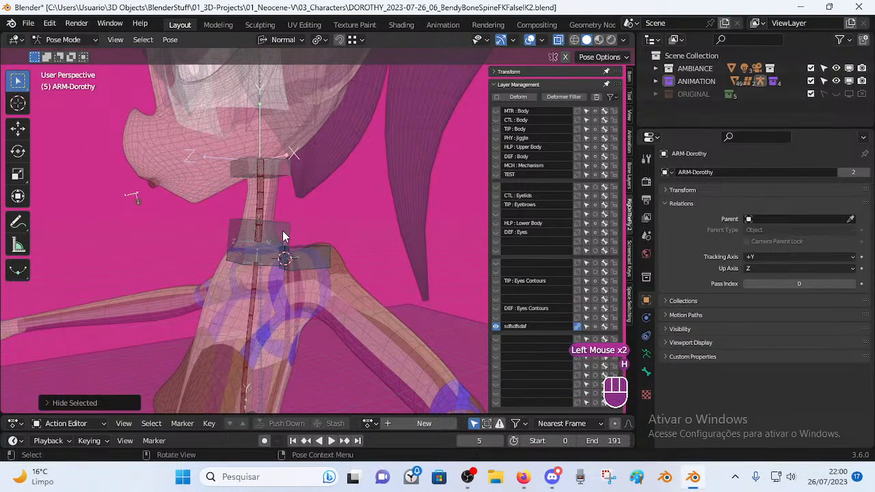
click(261, 270)
key(h)
click(310, 259)
middle_drag(310, 259, 294, 277)
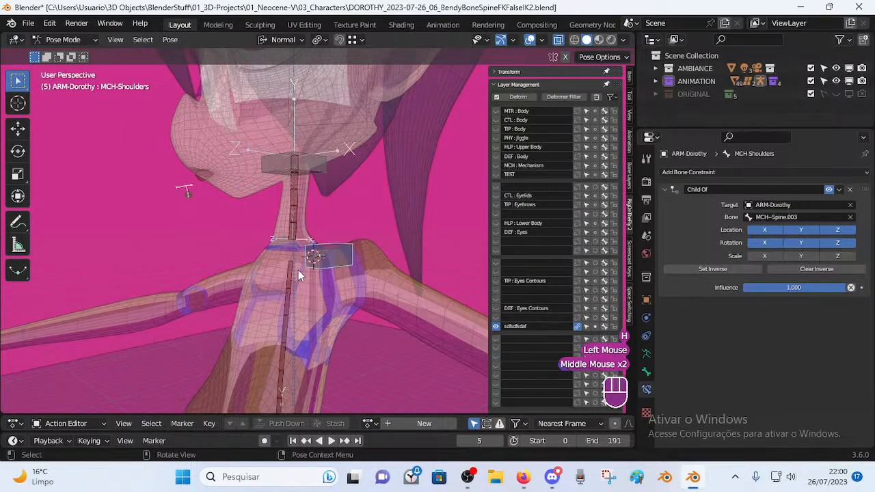
key(alt+h)
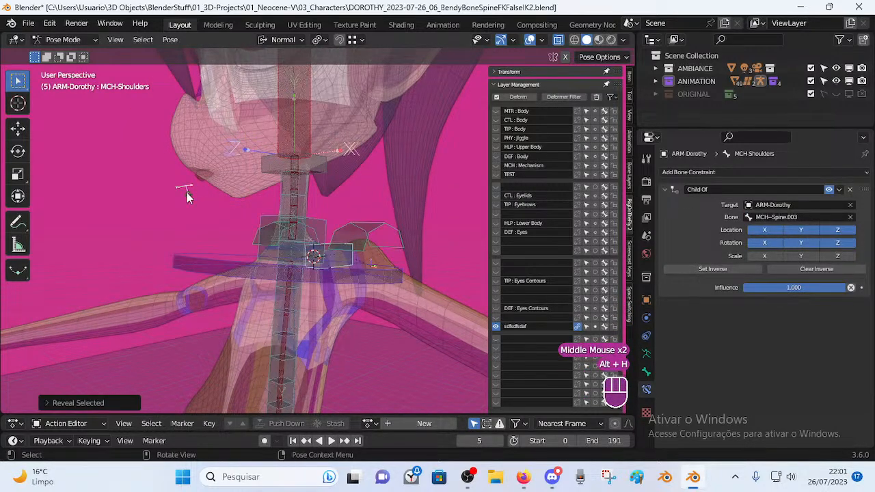
Move the TIP-Lip-Bot bone under the chin to another bone layer.
click(187, 195)
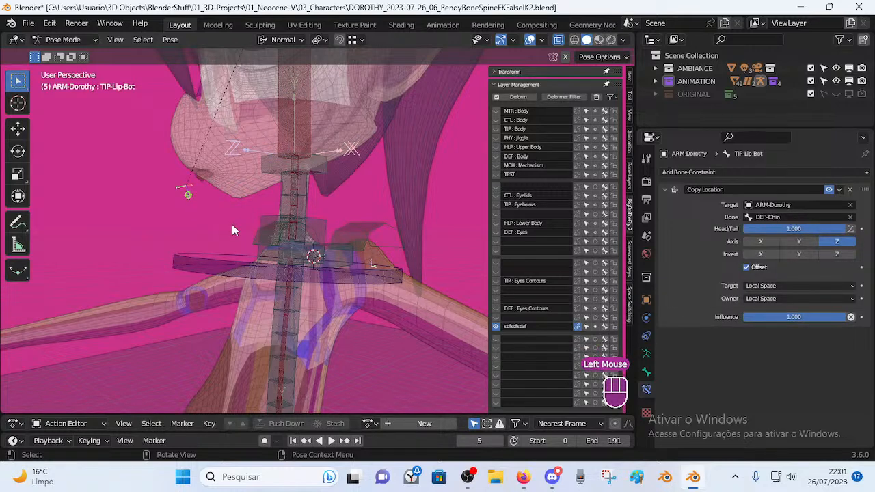
key(m)
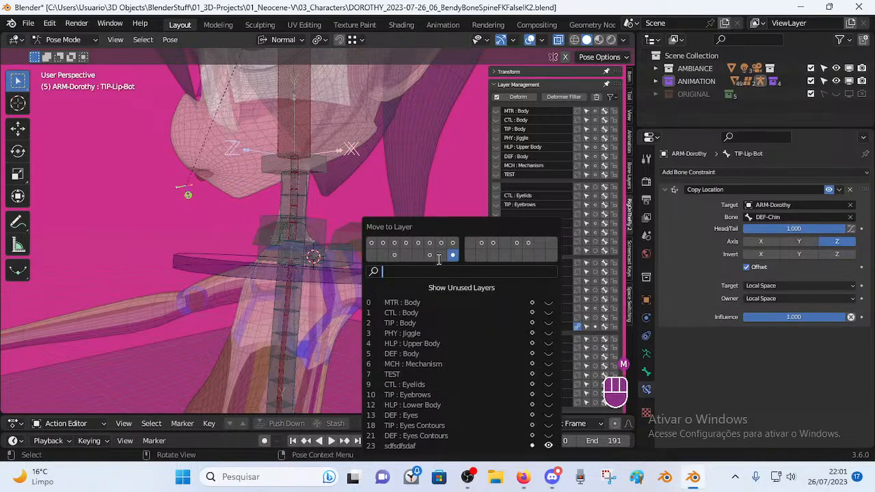
click(350, 253)
Check the spine handlers' constraints, then hide the MCH-Spine-BB and DEF-Head bones.
middle_drag(303, 244, 359, 272)
scroll(302, 268, up, 1)
click(360, 273)
scroll(366, 311, down, 1)
click(366, 310)
scroll(342, 318, down, 2)
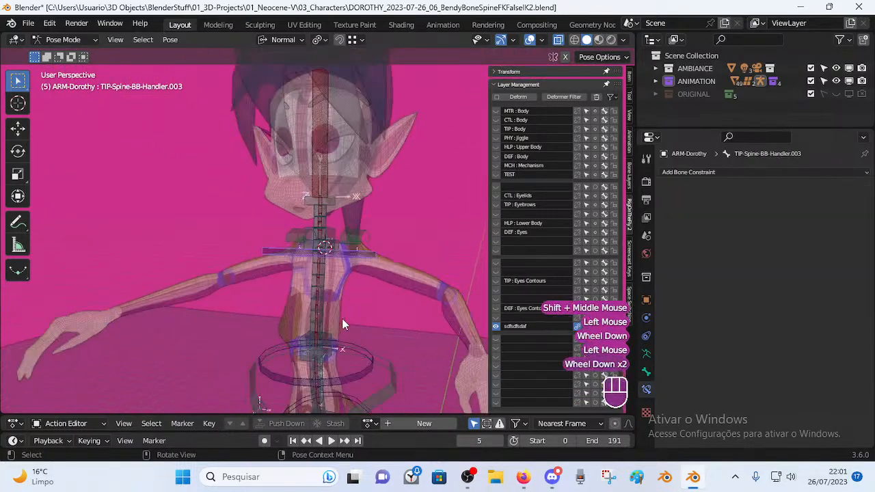
shift+click(343, 305)
click(333, 292)
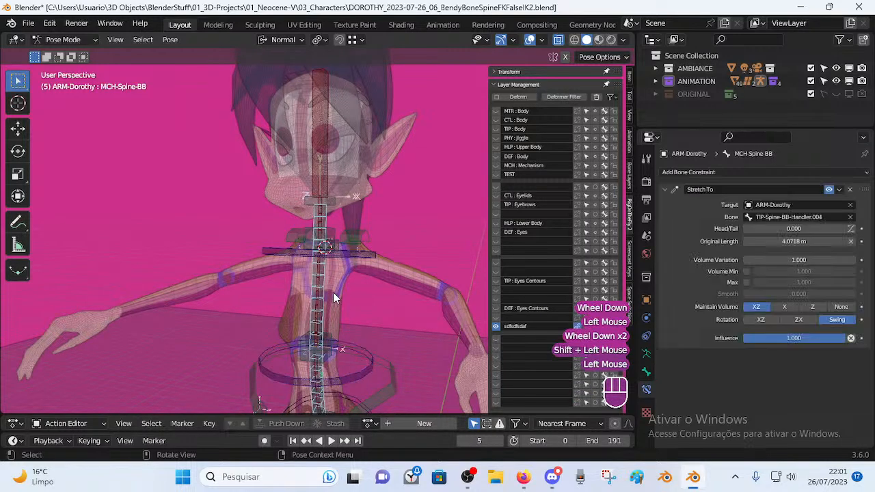
key(h)
click(317, 170)
key(h)
Inspect the TIP-Spine-BB-Handler.004 neck handler, trying a rotation and cancelling it.
click(323, 204)
middle_drag(326, 212, 286, 188)
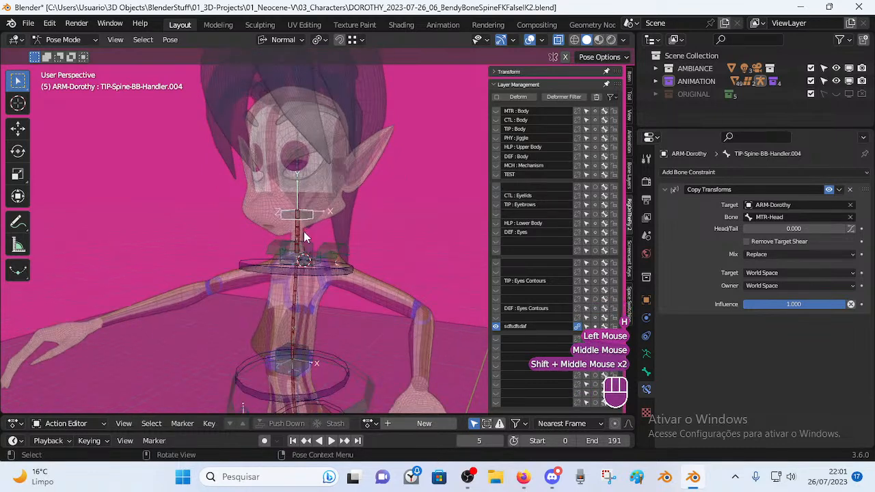
scroll(301, 215, up, 2)
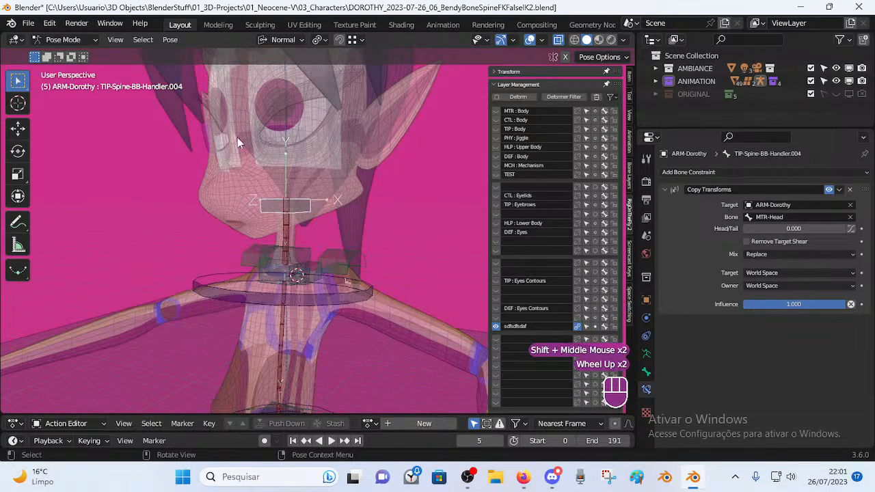
click(234, 295)
click(250, 291)
click(250, 291)
shift+middle_drag(251, 317, 255, 232)
click(305, 162)
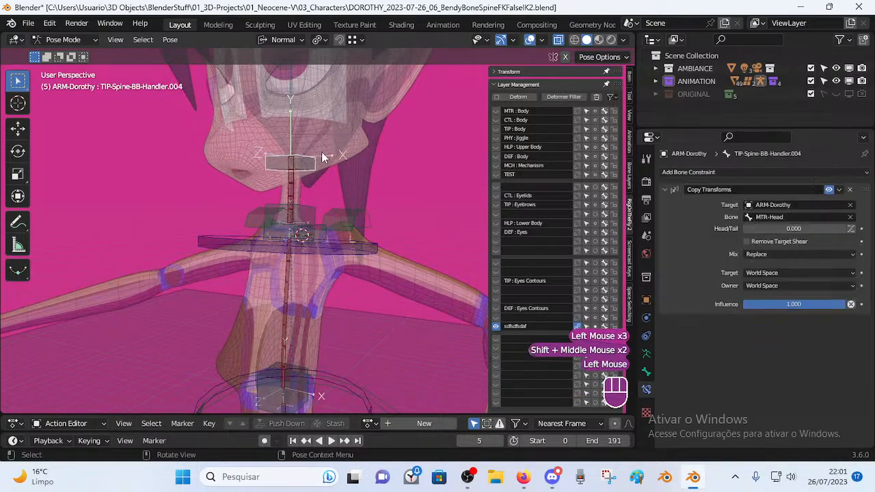
key(r)
key(Escape)
Hide the MCH-Spine.002 bone in the lower torso.
shift+middle_drag(300, 155, 320, 193)
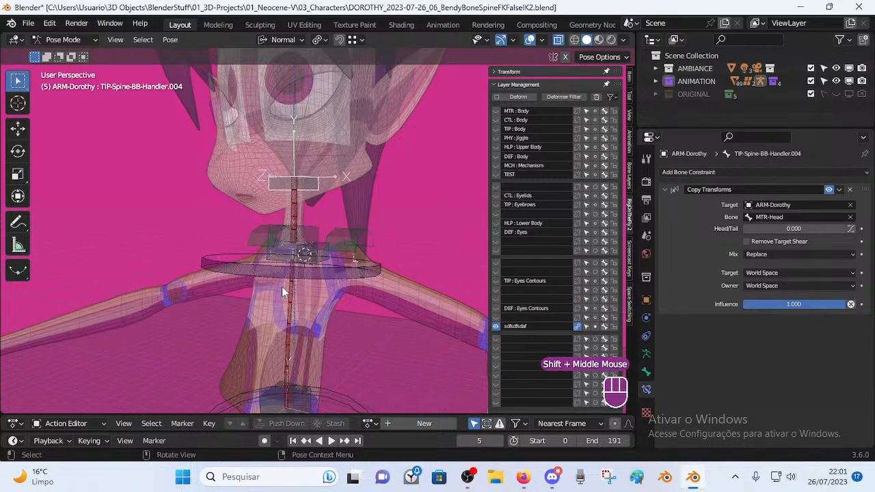
shift+middle_drag(280, 281, 287, 239)
click(299, 287)
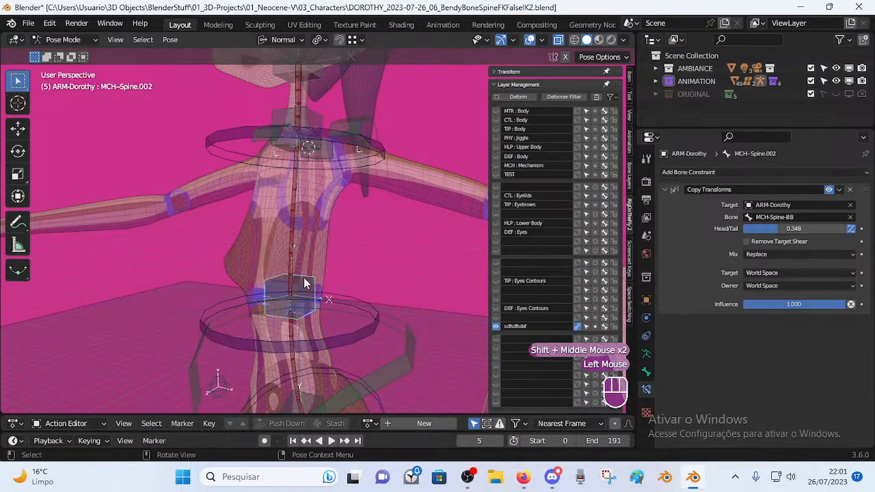
key(h)
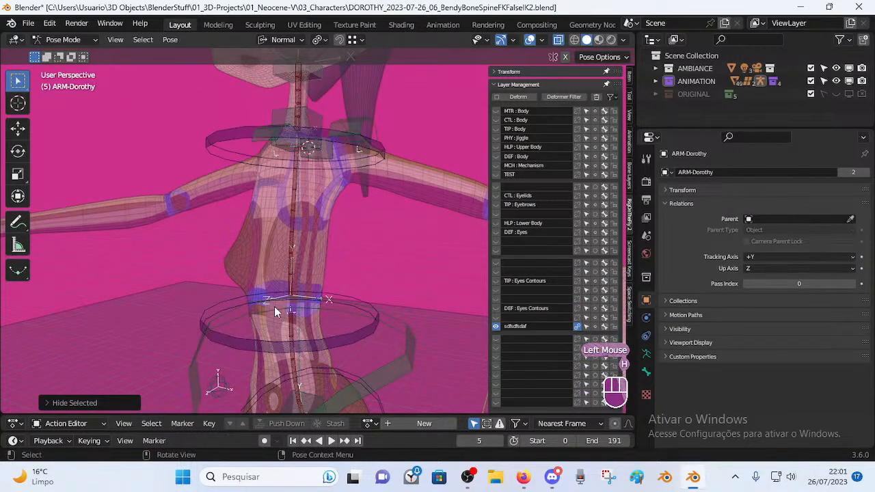
shift+middle_drag(247, 302, 245, 299)
Select the torso's spine bones and hide the hip bone after a cancelled rotation.
click(245, 297)
shift+click(239, 348)
shift+middle_drag(239, 347, 235, 275)
click(286, 312)
middle_drag(286, 312, 288, 262)
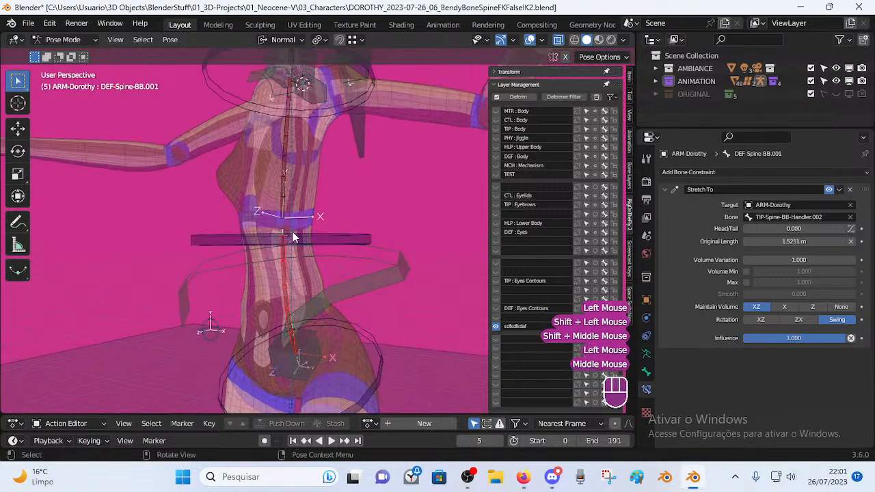
scroll(285, 183, down, 2)
shift+middle_drag(285, 183, 326, 343)
click(311, 192)
click(326, 343)
key(r)
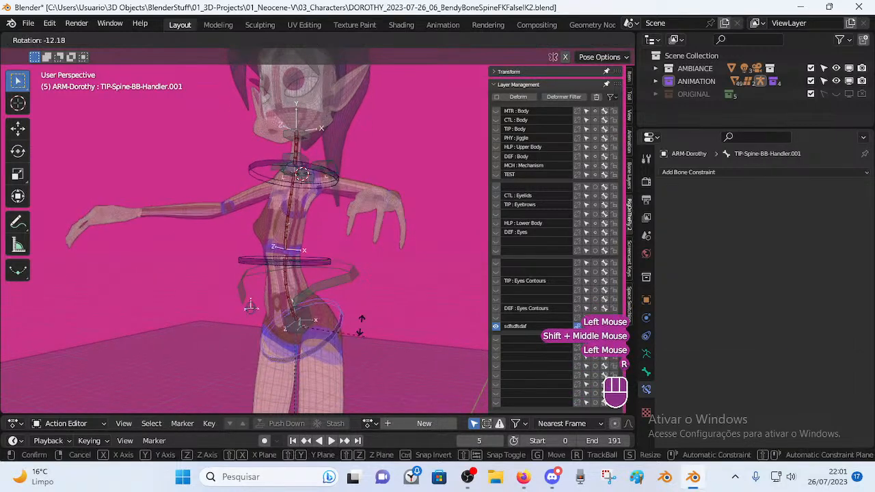
key(Escape)
click(326, 340)
key(h)
Rotate and move the TIP-Spine-BB-Handler.001 pelvis handler to bend the spine.
click(324, 349)
middle_drag(325, 348, 356, 321)
key(r)
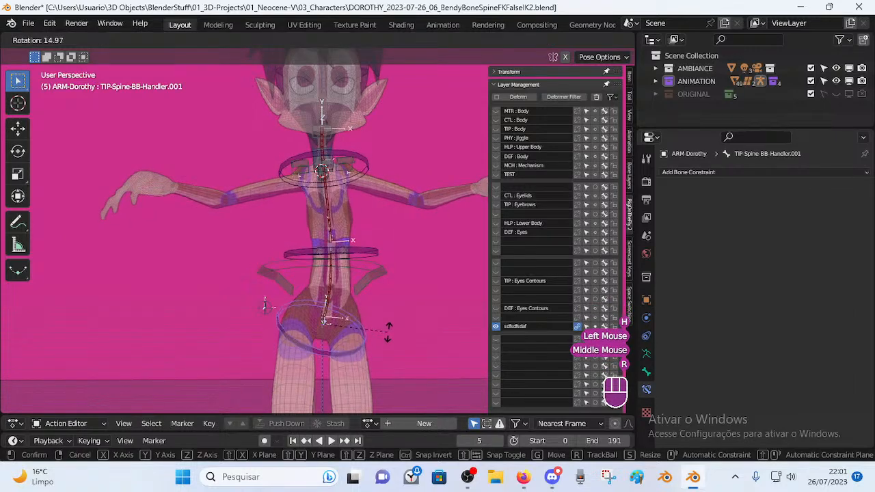
click(389, 333)
key(g)
click(390, 309)
key(r)
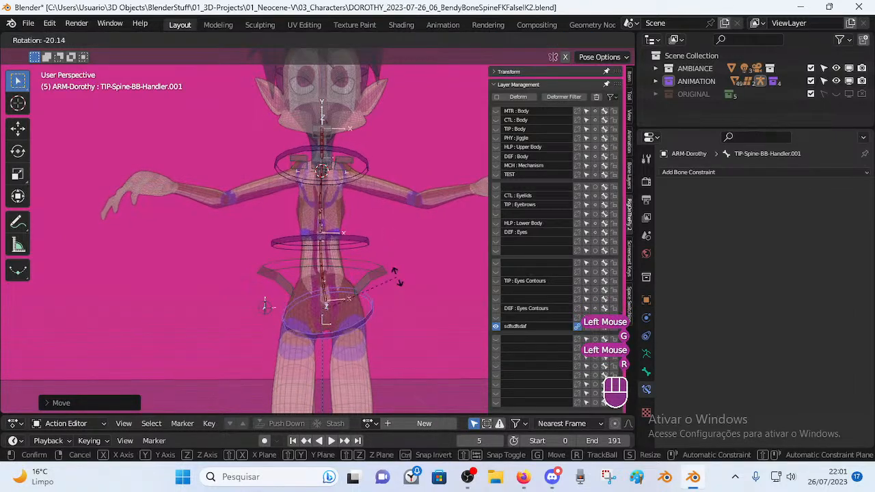
click(391, 302)
key(g)
click(377, 300)
key(r)
click(349, 311)
Move and rotate the hip handler several times to test the spine bend.
key(g)
click(357, 297)
key(r)
click(366, 273)
key(g)
click(366, 259)
key(g)
click(403, 299)
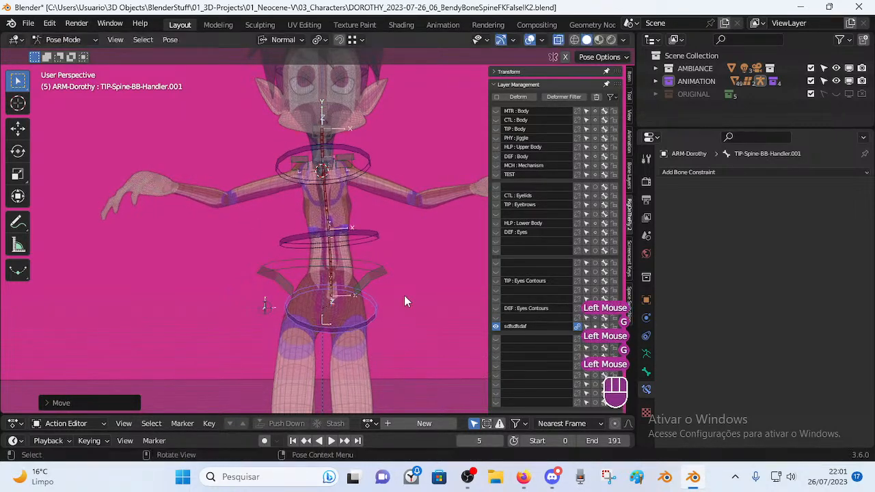
middle_drag(404, 302, 409, 320)
key(r)
click(403, 313)
Keep moving and rotating the pelvis handler to test the bendy spine.
key(g)
click(388, 299)
key(r)
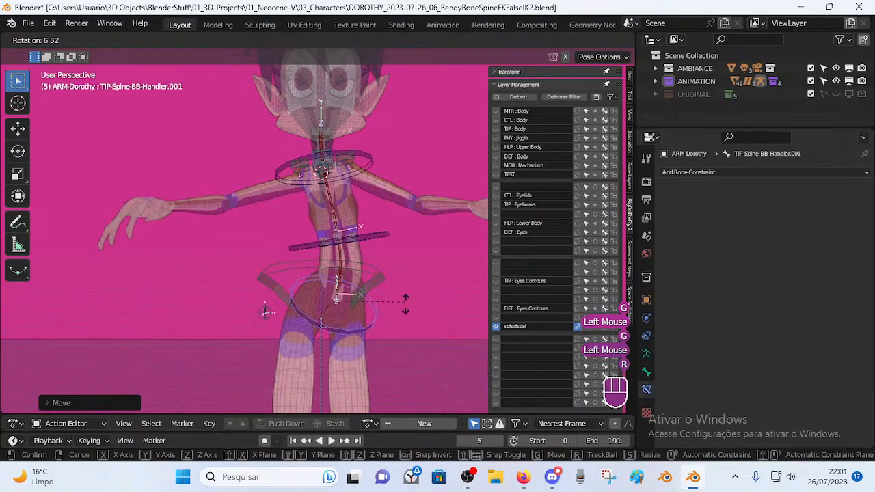
click(311, 305)
key(r)
click(376, 295)
key(g)
click(375, 295)
key(r)
click(398, 315)
click(378, 279)
key(r)
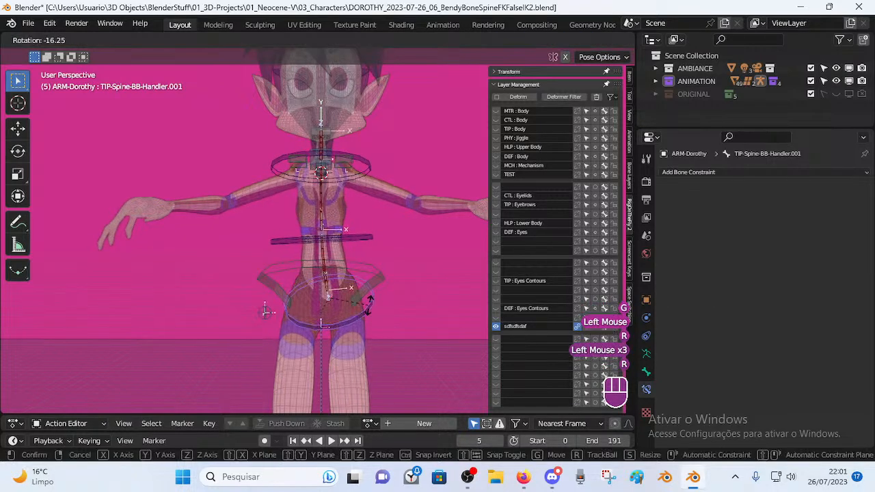
click(376, 323)
key(r)
click(363, 246)
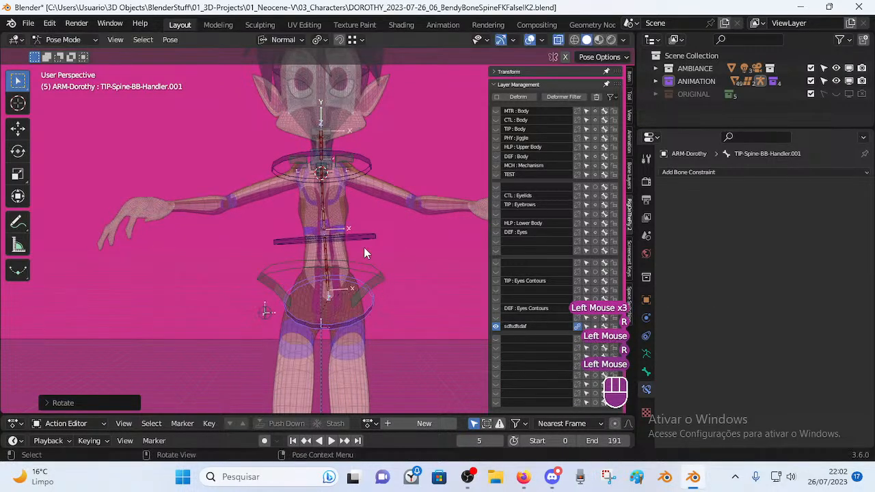
Move the TIP-Spine-BB-Handler.002 belly handler, then move and rotate the chest handler.
click(362, 234)
key(g)
click(351, 232)
click(360, 166)
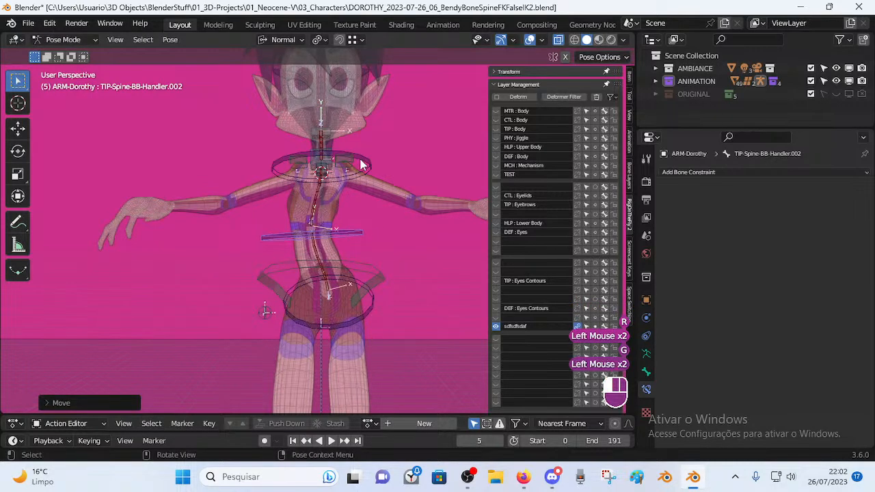
key(g)
click(372, 169)
key(r)
click(365, 203)
key(g)
click(352, 216)
key(r)
click(370, 180)
Move the chest, belly and pelvis handlers together.
shift+click(360, 234)
key(g)
click(352, 275)
shift+click(355, 282)
key(g)
click(352, 279)
Reset all visible bones to their straight rest pose with Alt+Q.
key(a)
key(alt+q)
key(alt+q)
click(341, 248)
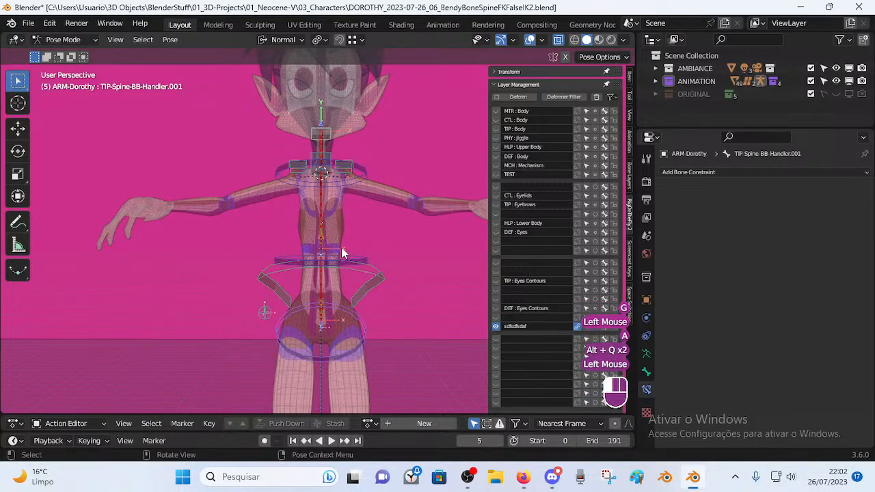
Select the pelvis handler, briefly enter and leave Edit Mode, then select DEF-Spine-BB.001.
click(342, 359)
middle_drag(342, 357, 354, 294)
scroll(380, 344, up, 3)
click(320, 220)
click(372, 355)
key(Tab)
key(Tab)
key(Tab)
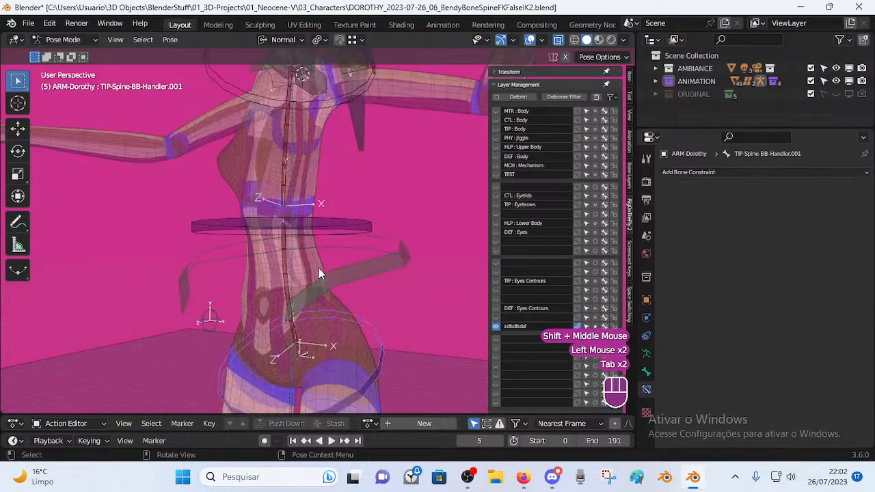
key(Tab)
click(336, 238)
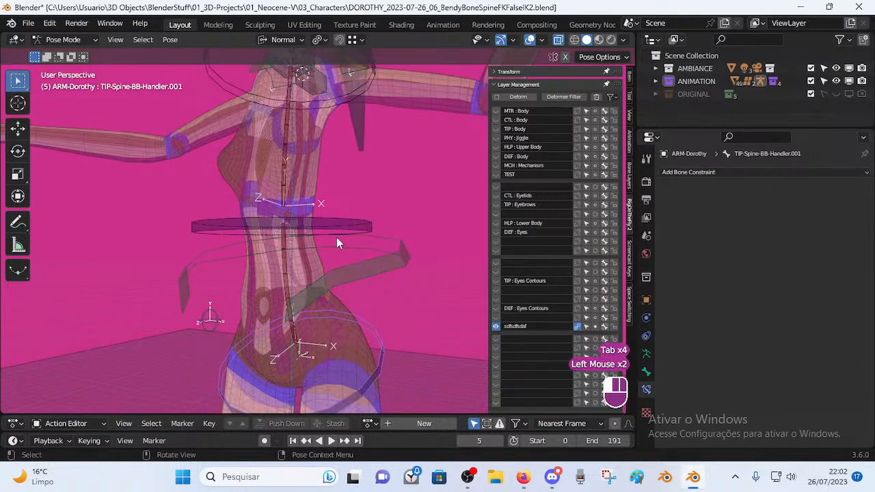
click(287, 275)
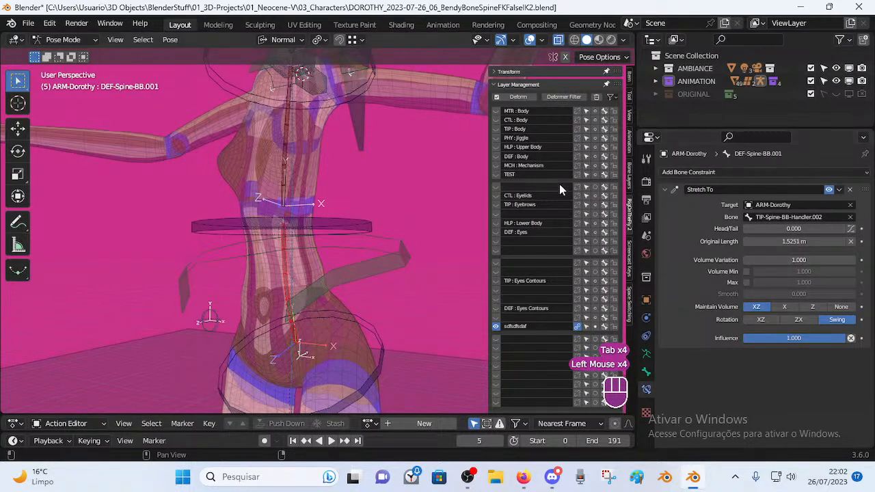
Keep DEF-Spine-BB.001's Stretch To Original Length at 1.5251 m and reveal hidden bones with Alt+H.
shift+middle_drag(242, 255, 254, 314)
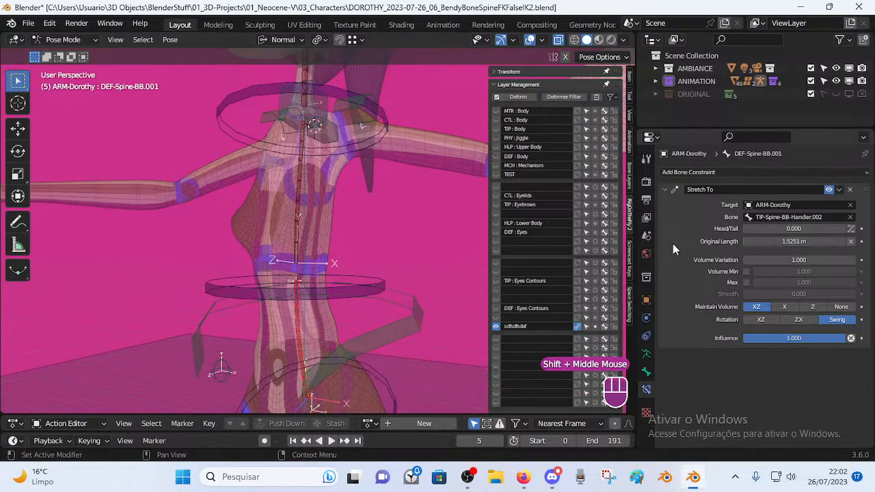
key(alt+q)
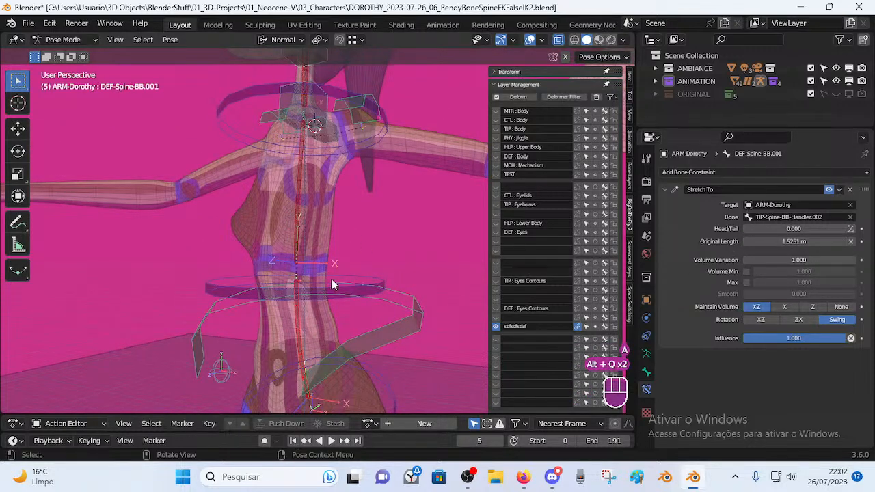
scroll(332, 283, down, 4)
key(BackSpace)
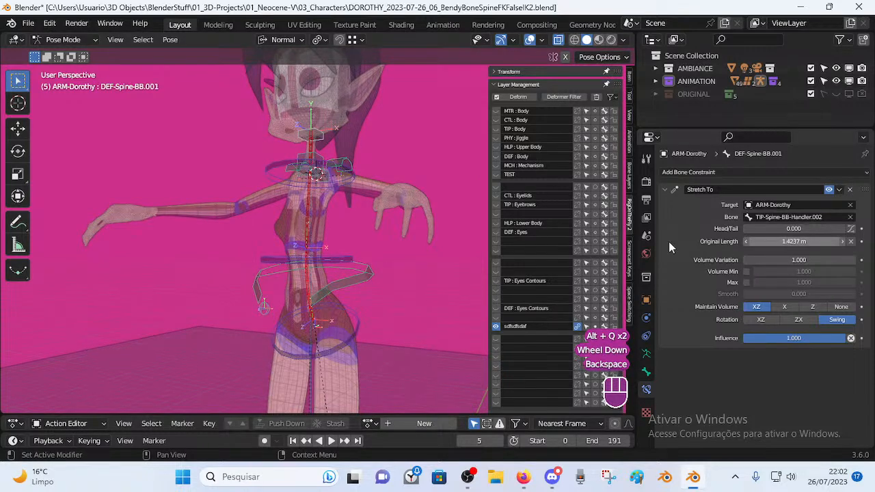
key(ctrl+z)
middle_drag(311, 268, 355, 241)
scroll(315, 260, up, 2)
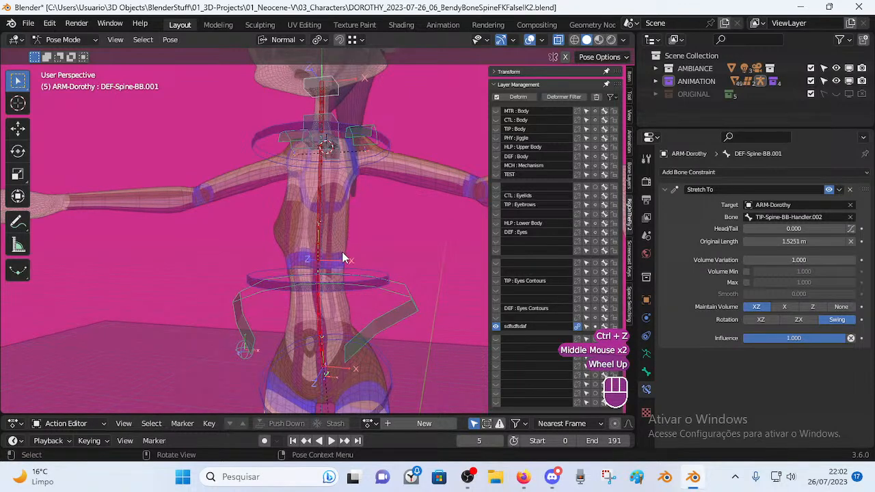
scroll(343, 252, down, 2)
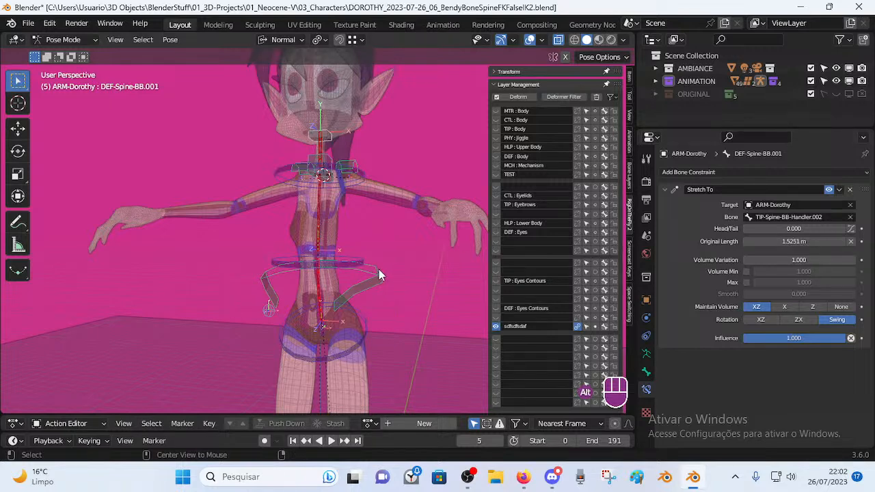
key(alt+h)
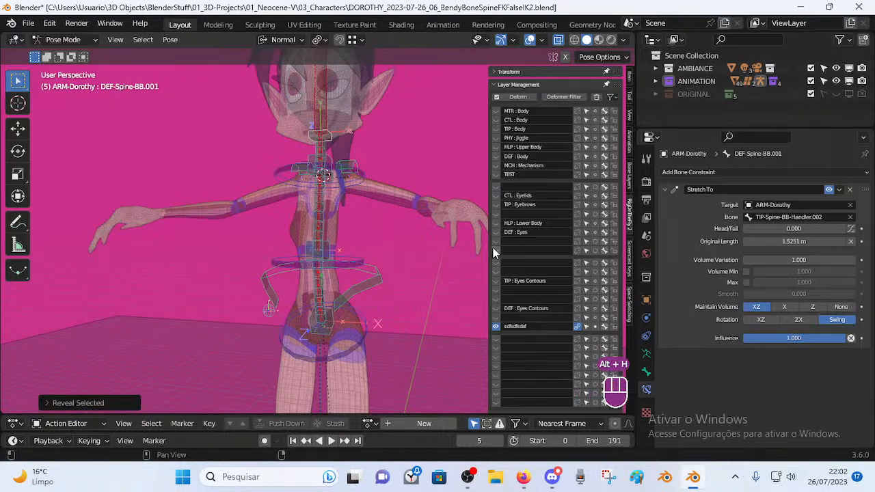
Reveal all hidden bones, then hide most bone layers so the spine bones stand out.
drag(497, 310, 496, 111)
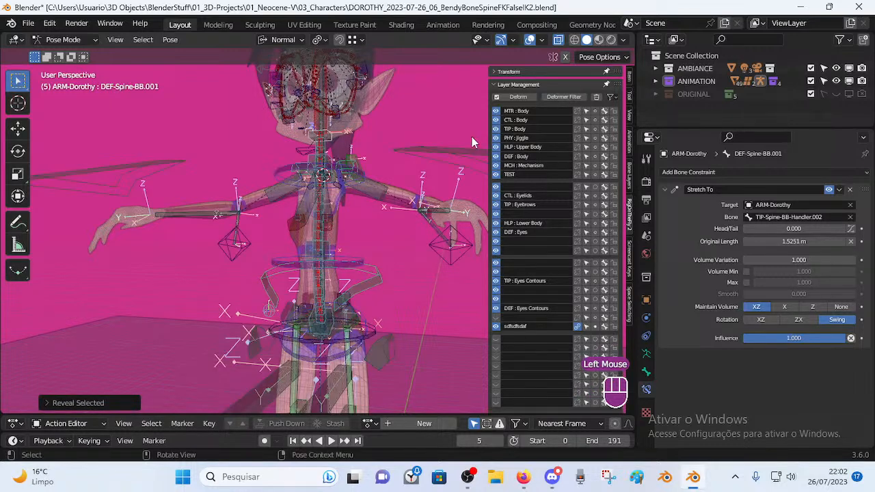
key(a)
key(alt+h)
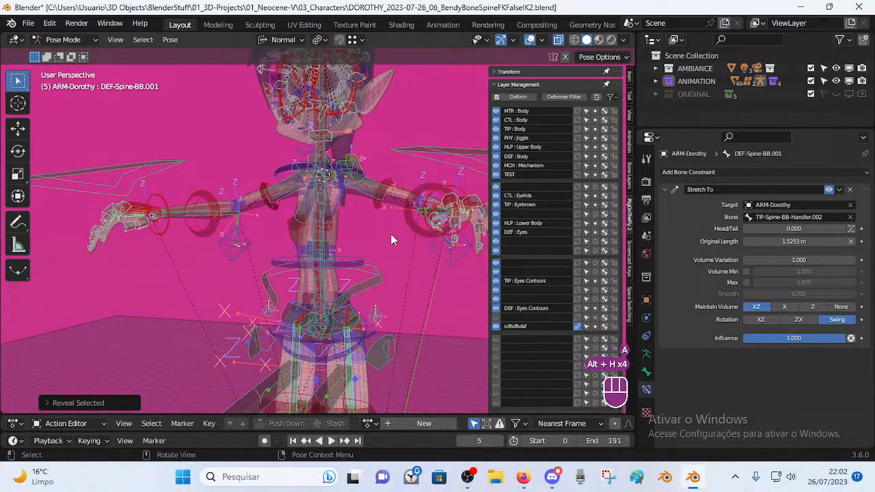
click(497, 326)
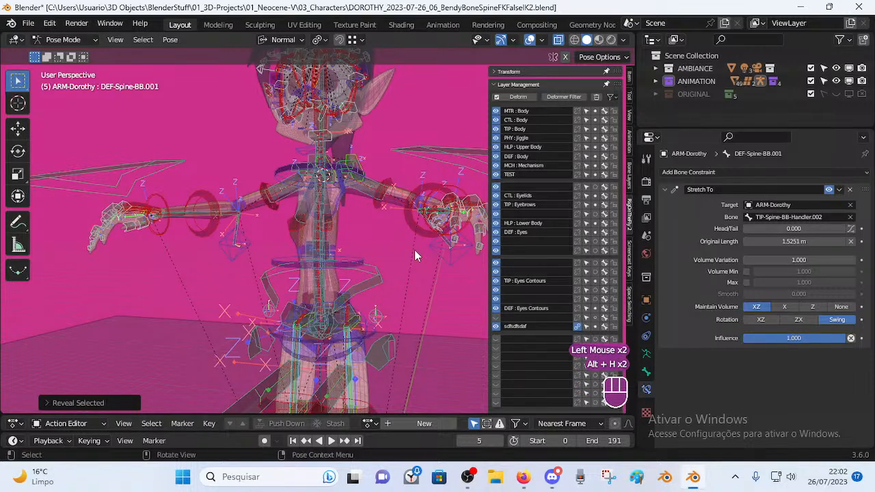
key(alt+q)
key(alt+q)
key(alt+q)
key(alt+q)
drag(498, 317, 499, 157)
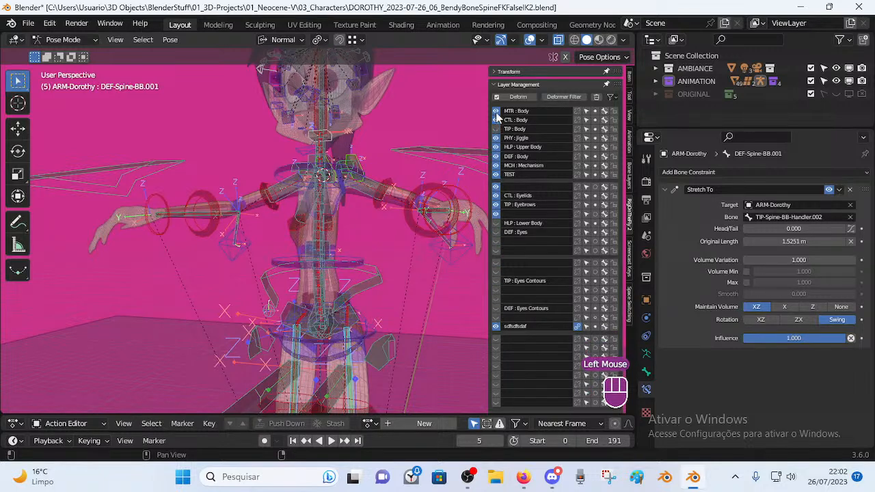
drag(497, 118, 498, 226)
key(alt+a)
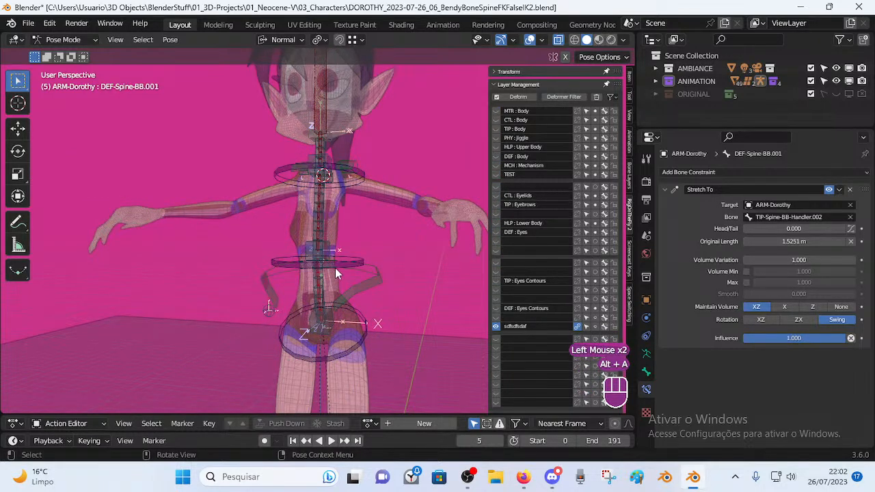
Reset Stretch To original length on DEF-Spine-BB.001 (1.4237 m) and DEF-Spine-BB.002 (1.6868 m).
click(335, 268)
click(322, 283)
click(319, 290)
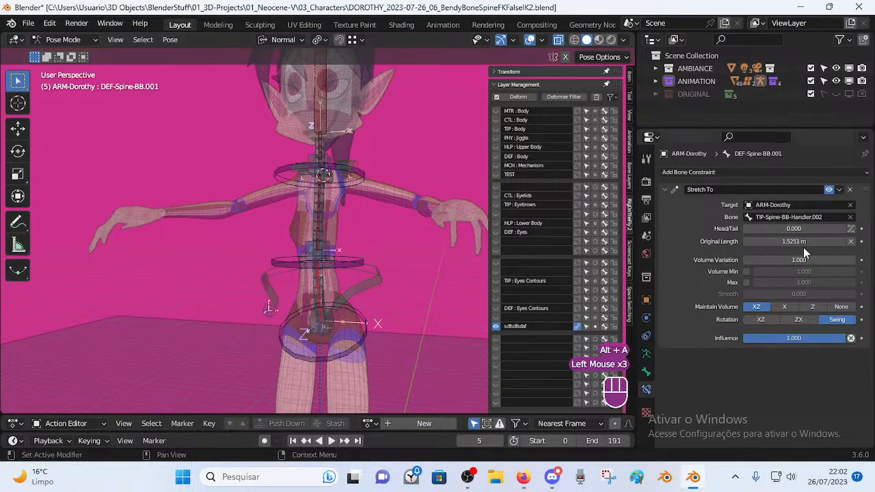
key(BackSpace)
key(BackSpace)
key(BackSpace)
scroll(374, 280, up, 2)
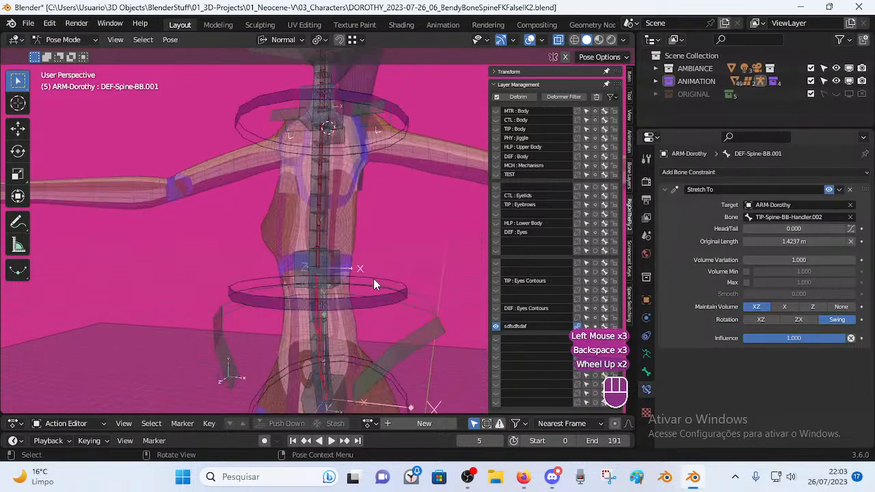
scroll(374, 284, up, 1)
click(361, 275)
click(361, 248)
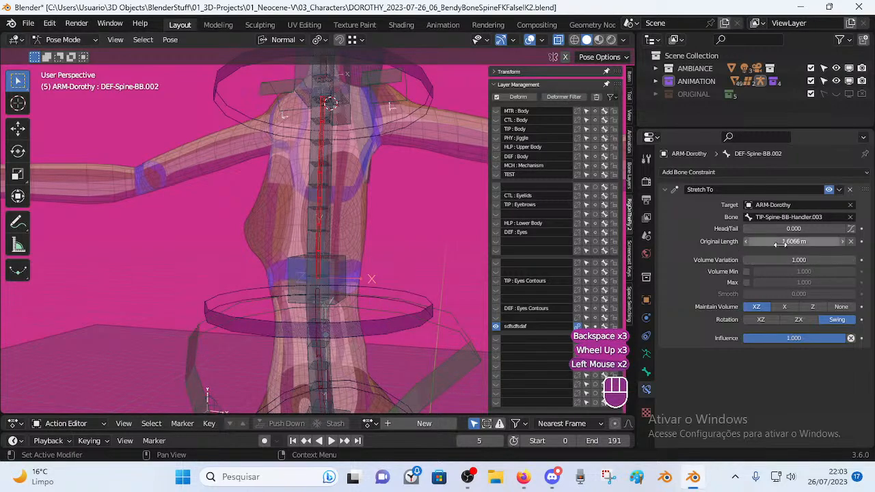
key(BackSpace)
key(BackSpace)
Reset DEF-Neck's Stretch To original length to 0.59973 m.
shift+middle_drag(332, 166, 333, 300)
scroll(333, 301, up, 1)
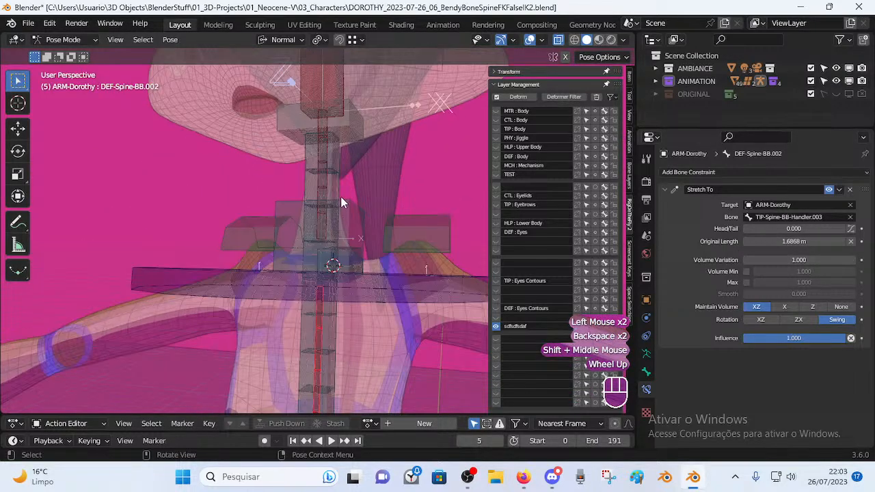
click(322, 186)
click(323, 186)
key(BackSpace)
key(BackSpace)
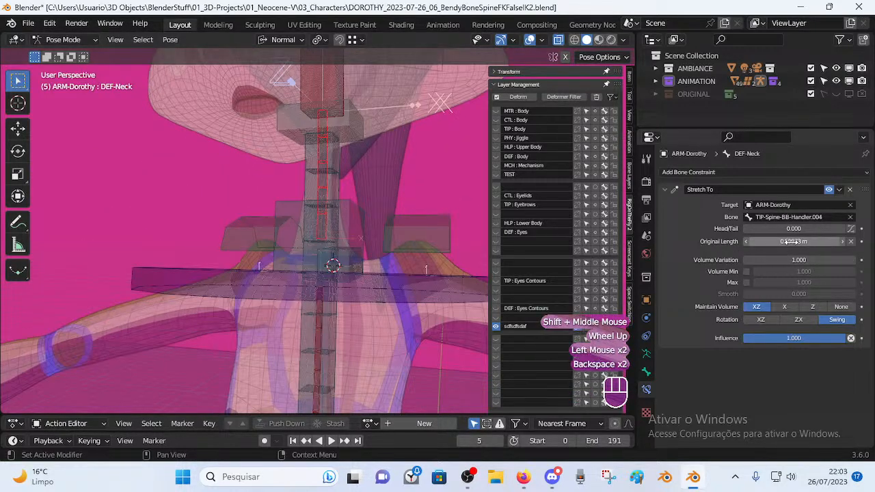
key(BackSpace)
scroll(261, 254, down, 1)
scroll(261, 254, down, 1)
Select TIP-Spine-BB-Handler.003, then a mechanism bone at the pelvis.
middle_drag(262, 255, 349, 254)
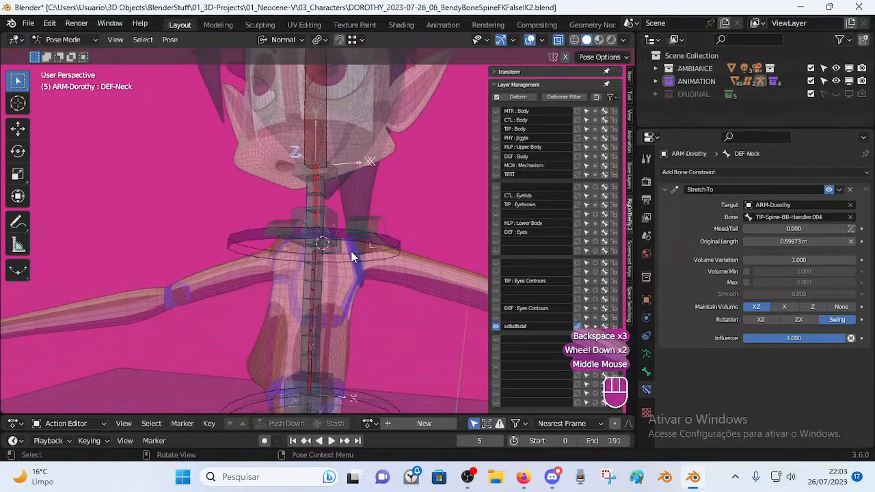
click(327, 283)
scroll(327, 283, down, 1)
shift+middle_drag(328, 284, 308, 282)
scroll(295, 294, down, 1)
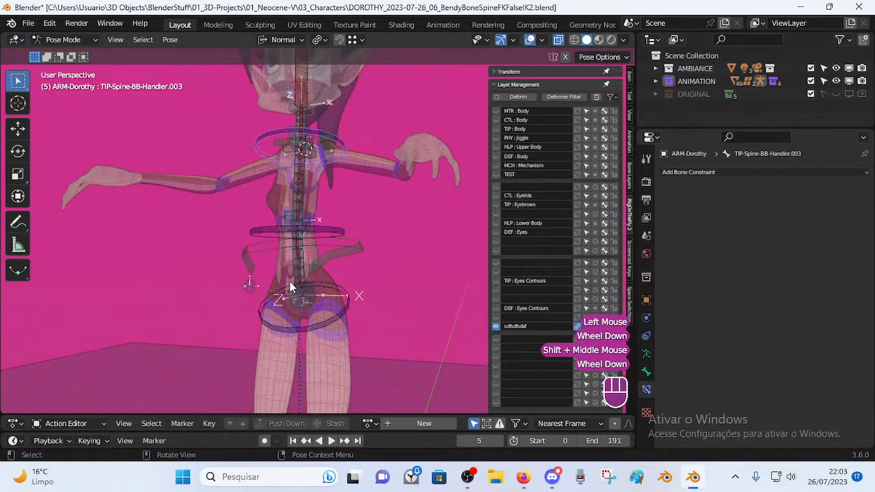
click(336, 251)
Hide the pelvis mechanism bone, MCH-Spine.011 and MCH-Spine-BB.
key(h)
click(309, 298)
click(308, 298)
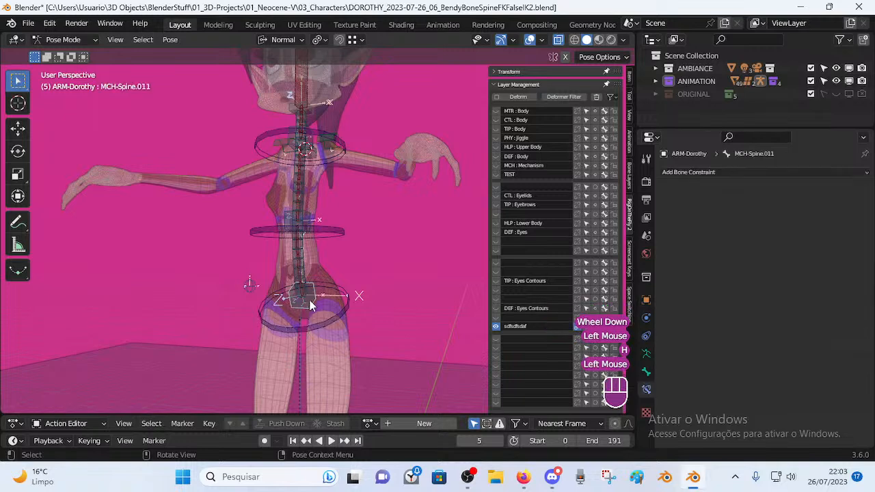
key(h)
click(301, 218)
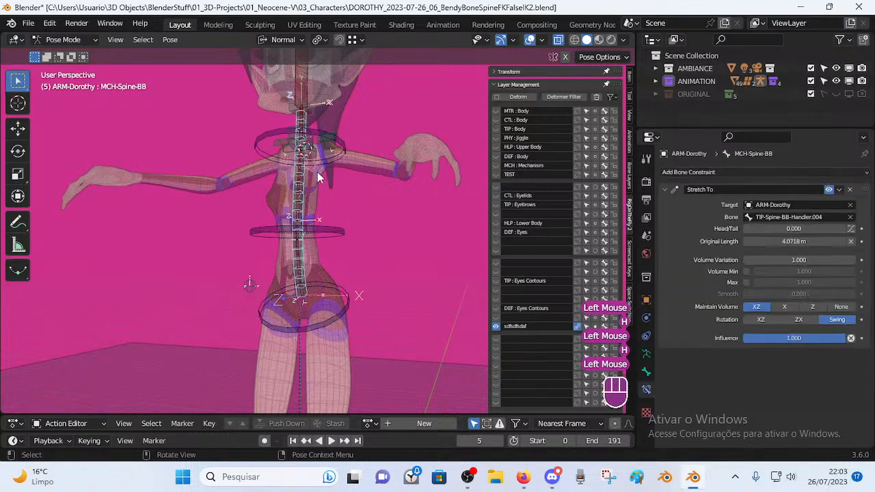
shift+middle_drag(317, 175, 313, 268)
key(h)
scroll(311, 277, up, 2)
Hide the spine bone at the shoulders and MCH-Shoulders.
click(302, 160)
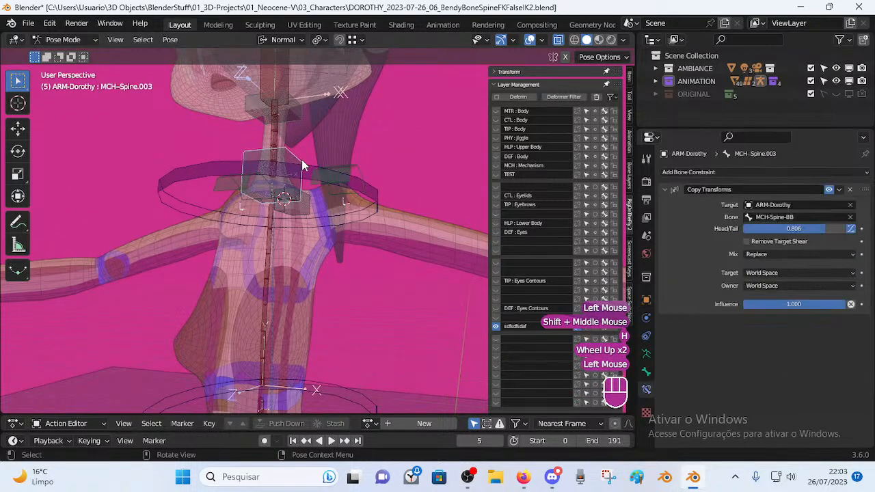
key(h)
click(303, 171)
click(303, 171)
middle_drag(303, 172, 311, 238)
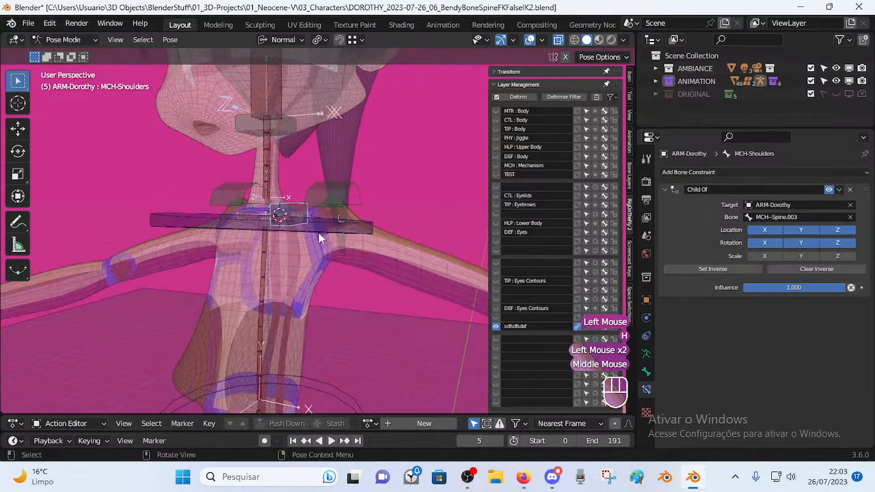
key(h)
Hide the head bone and the CTL-Head control bone.
shift+middle_drag(298, 105, 278, 183)
click(278, 183)
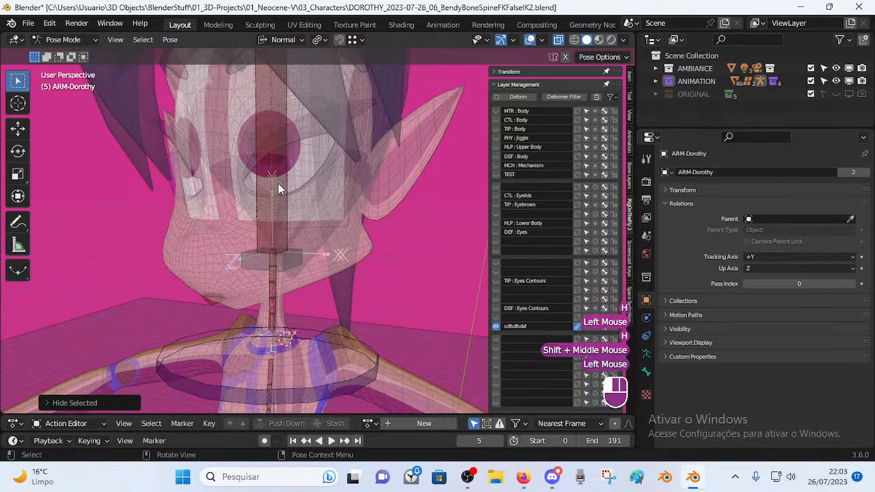
key(h)
scroll(271, 174, down, 2)
scroll(271, 173, down, 2)
click(269, 92)
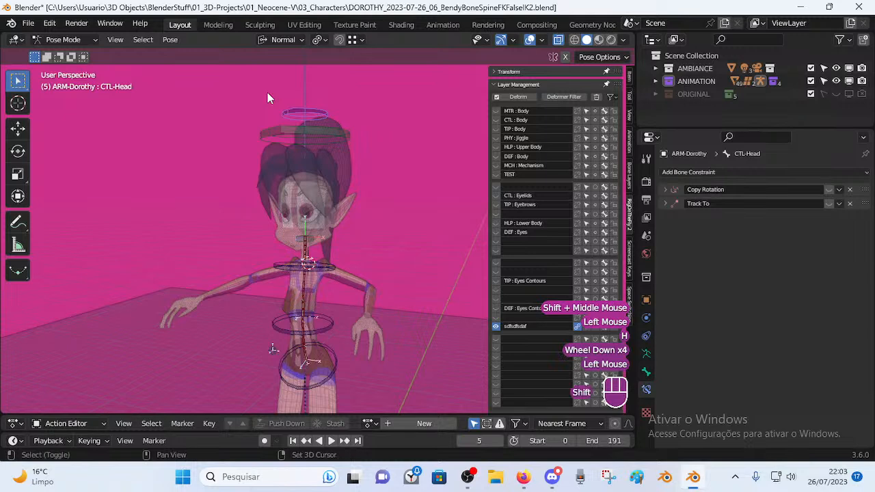
key(h)
Select hip ring TIP-Spine-BB-Handler.001, then the CTL-PIN.R.001 bone.
shift+middle_drag(319, 324, 255, 280)
scroll(304, 214, up, 2)
click(304, 215)
click(254, 280)
Dismiss the Move to Layer choices for CTL-PIN.R.001 without moving it, and orbit to a side view.
key(m)
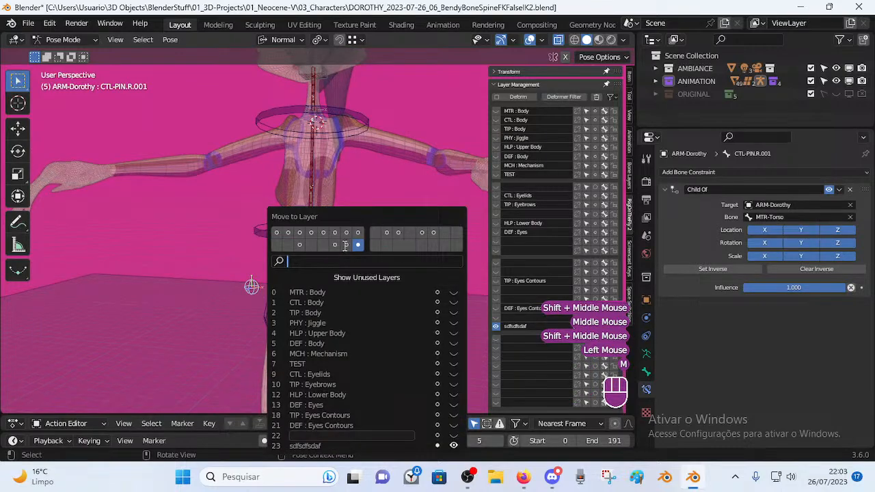
click(233, 229)
shift+middle_drag(289, 244, 295, 279)
middle_drag(294, 279, 342, 254)
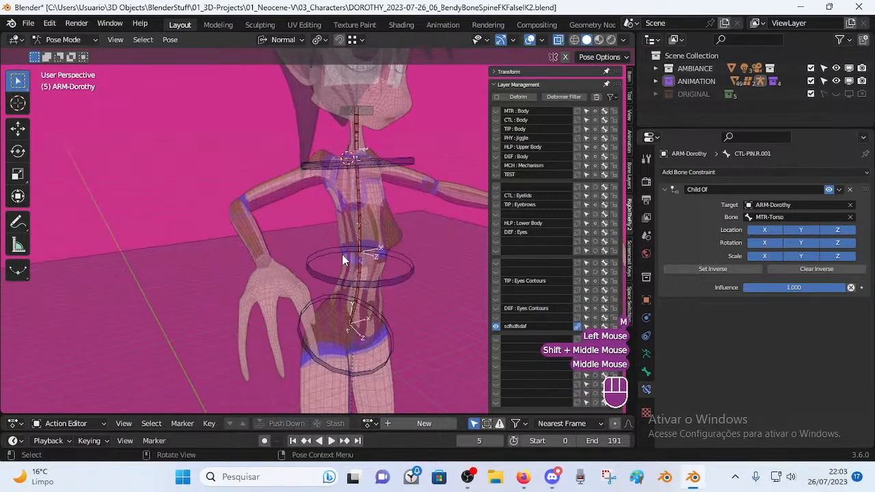
shift+middle_drag(387, 126, 369, 164)
middle_drag(320, 188, 372, 185)
middle_drag(334, 219, 305, 287)
Box-select the torso bones, then test-rotate the pelvis handler and cancel.
key(b)
drag(244, 94, 407, 396)
middle_drag(406, 396, 320, 334)
key(alt+a)
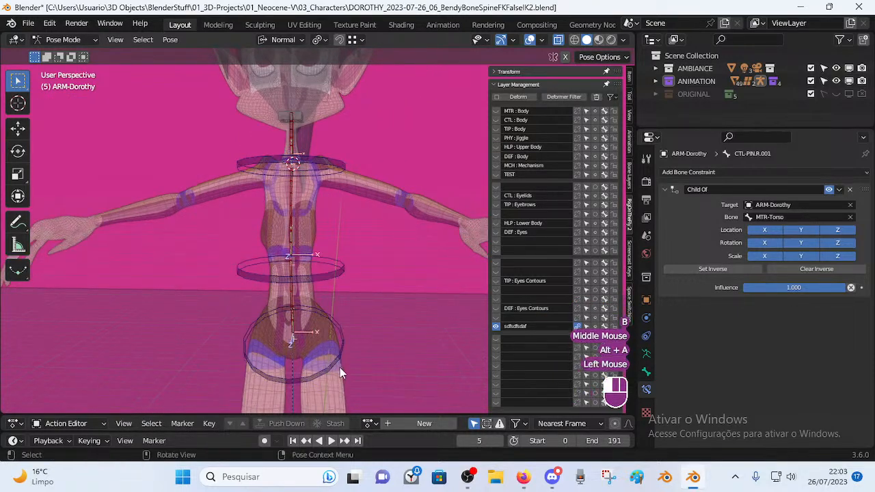
click(340, 367)
middle_drag(353, 365, 322, 341)
key(r)
key(Escape)
Test-rotate and test-move torso ring TIP-Spine-BB-Handler.002, cancelling both.
click(321, 263)
key(r)
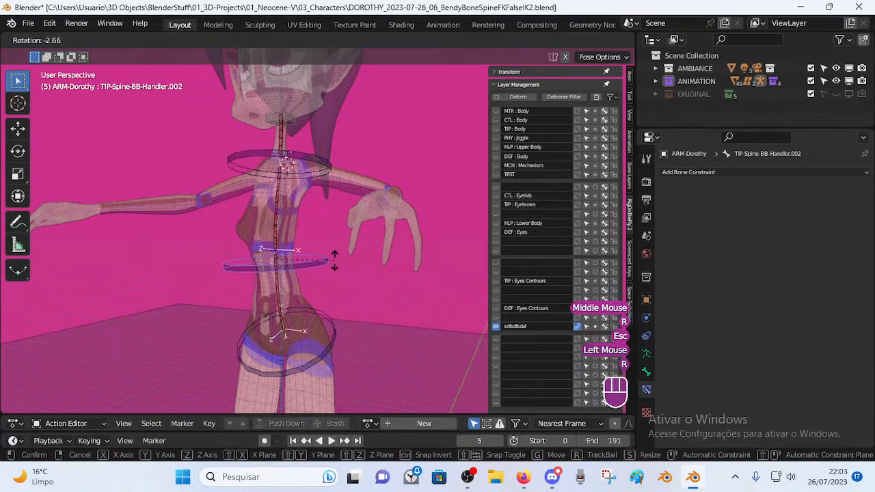
key(Escape)
middle_drag(336, 254, 307, 250)
key(g)
key(Escape)
Select DEF-Spine-BB.002 and TIP-Spine-BB-Handler.004 near the chin, then enter Edit Mode.
click(290, 214)
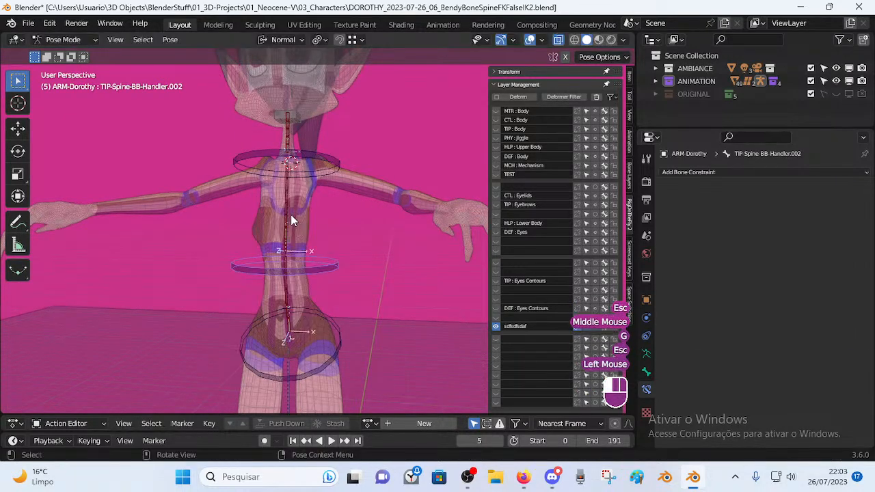
click(290, 295)
click(289, 205)
click(289, 127)
shift+middle_drag(289, 128, 312, 269)
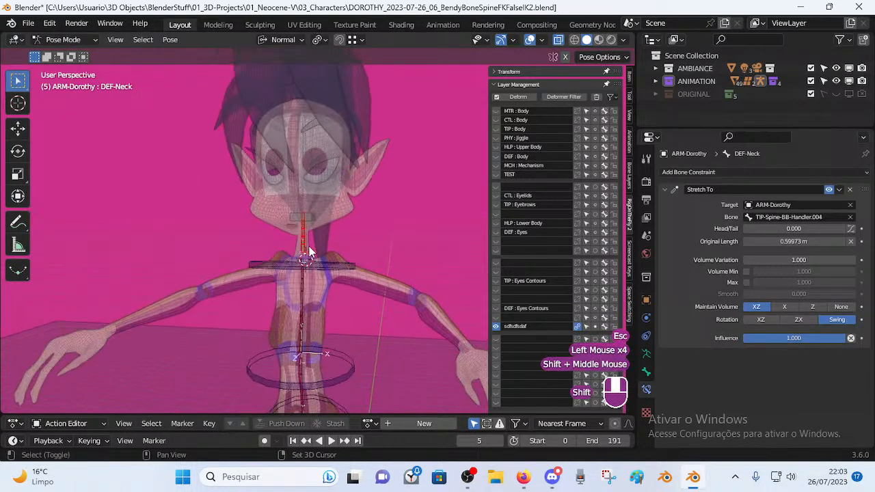
scroll(312, 269, up, 2)
click(299, 203)
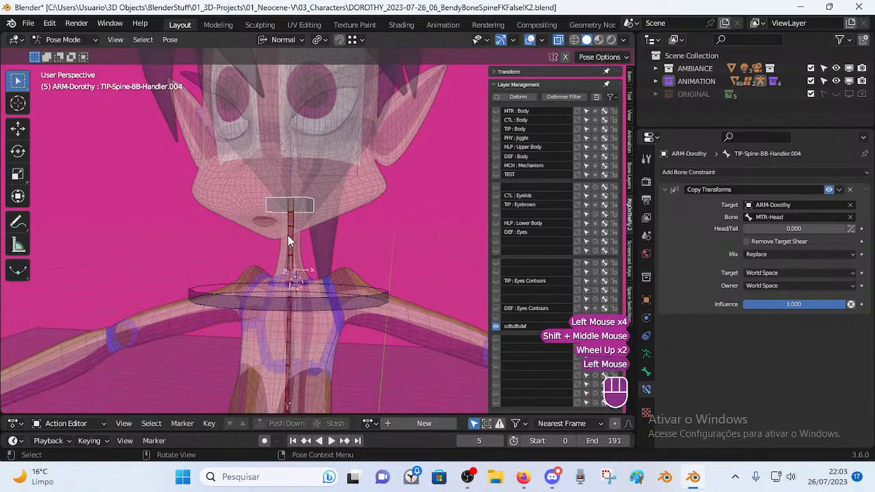
key(Tab)
scroll(293, 234, up, 3)
shift+middle_drag(291, 198, 291, 220)
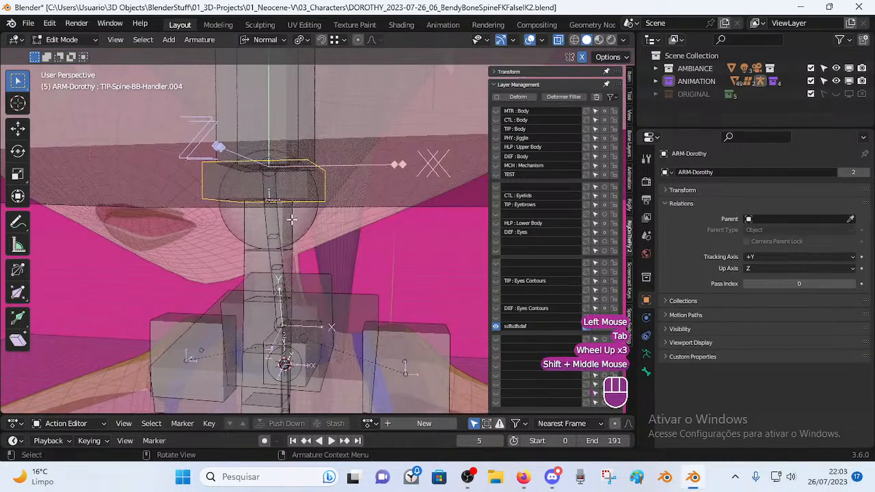
scroll(290, 220, down, 2)
key(g)
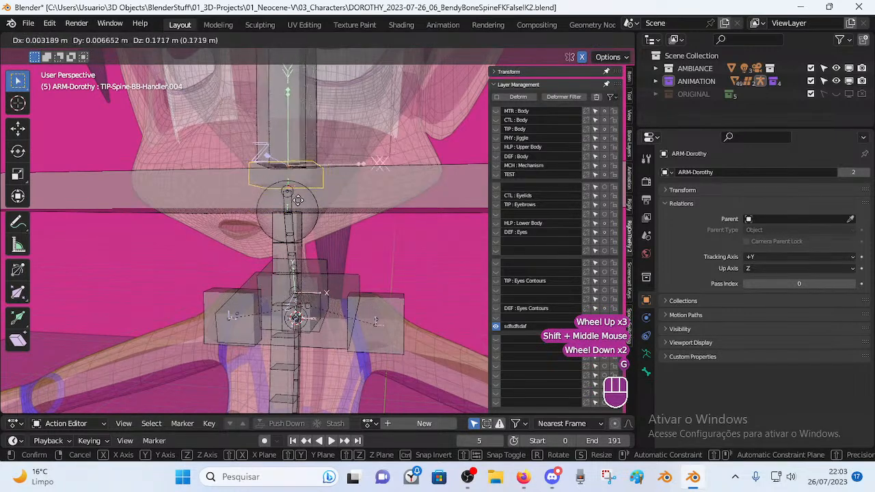
right_click(291, 207)
click(290, 208)
key(g)
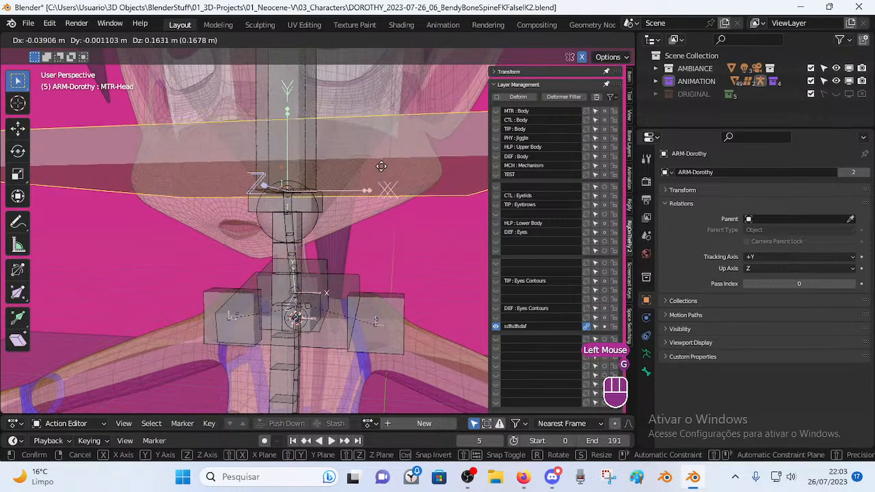
right_click(362, 179)
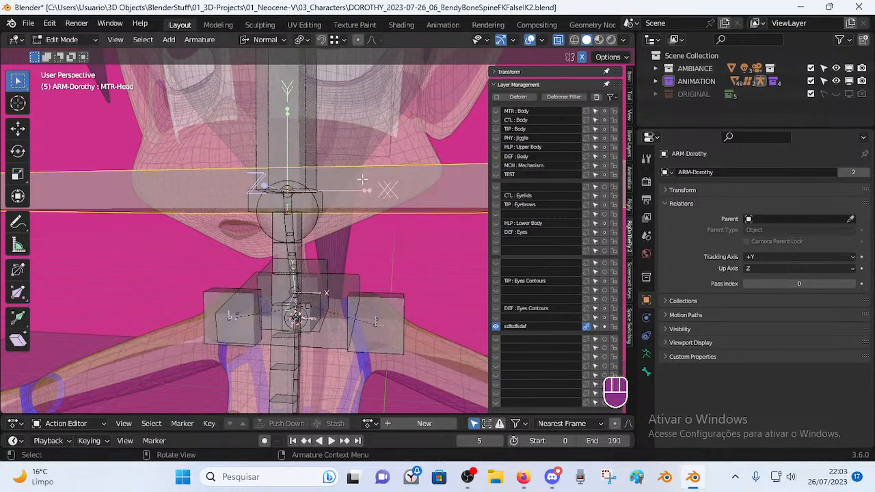
click(289, 205)
click(290, 205)
click(290, 205)
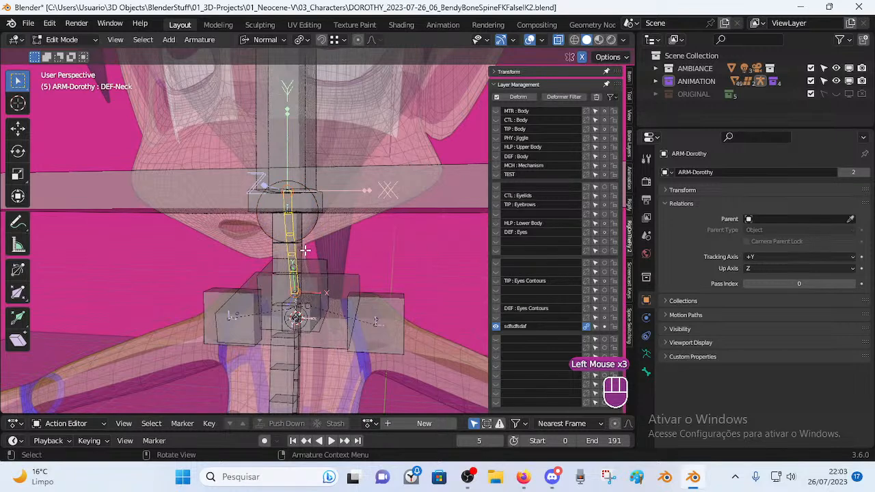
click(646, 372)
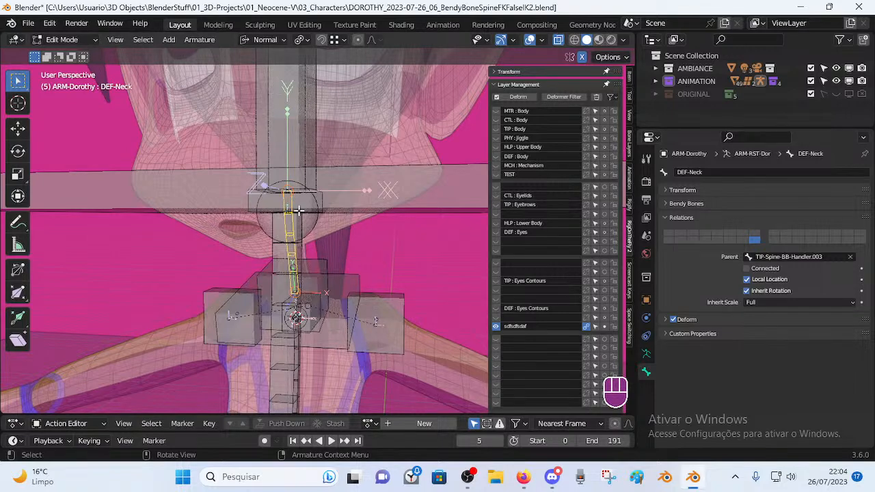
key(ctrl+Tab)
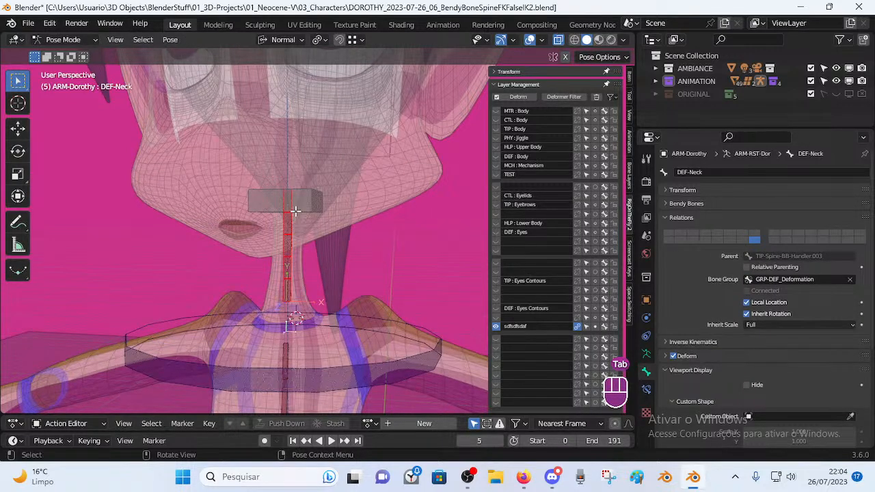
key(Tab)
middle_drag(296, 211, 273, 195)
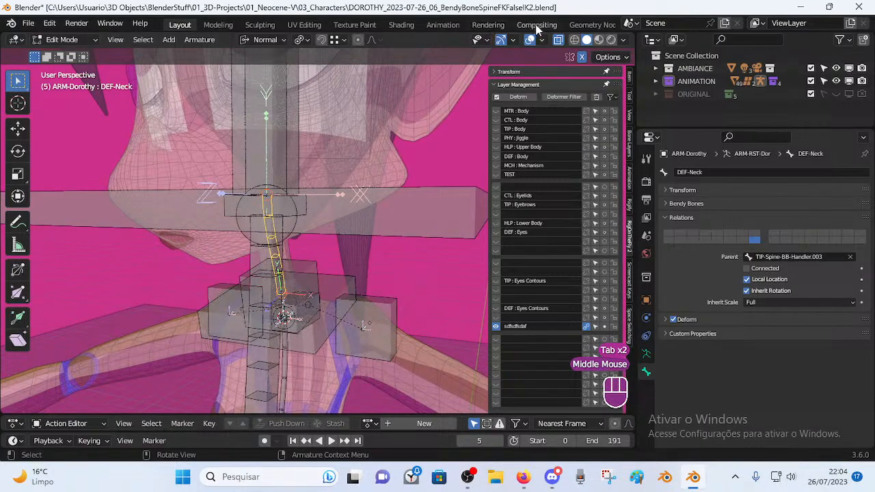
Turn on snapping and select the DEF-Neck joint, trying a move and cancelling it.
click(335, 40)
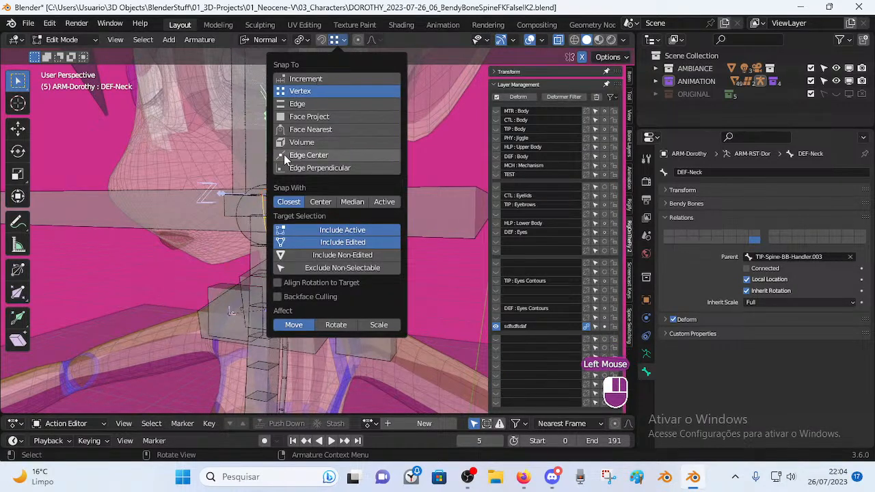
scroll(253, 226, up, 2)
key(alt+a)
click(256, 179)
middle_drag(258, 198, 256, 145)
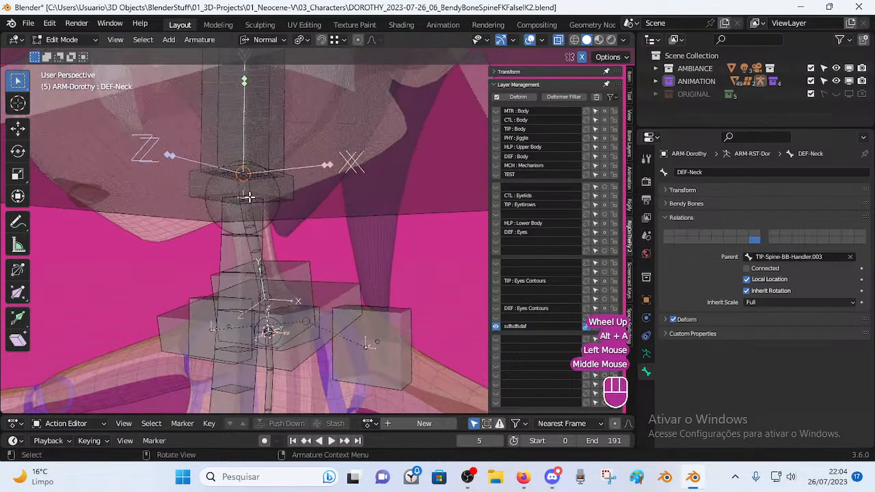
scroll(255, 144, down, 2)
key(g)
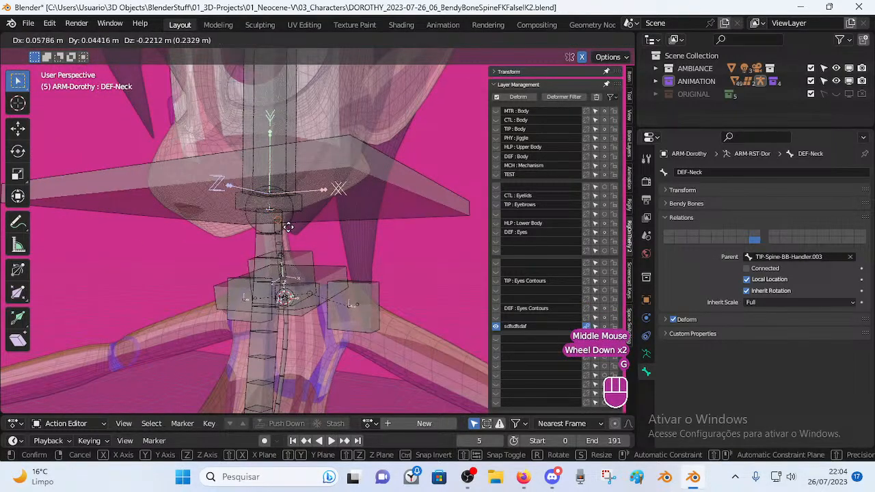
right_click(297, 231)
Reselect the DEF-Neck joint and move it down into the neck below the chin.
scroll(284, 232, up, 2)
shift+middle_drag(250, 198, 309, 222)
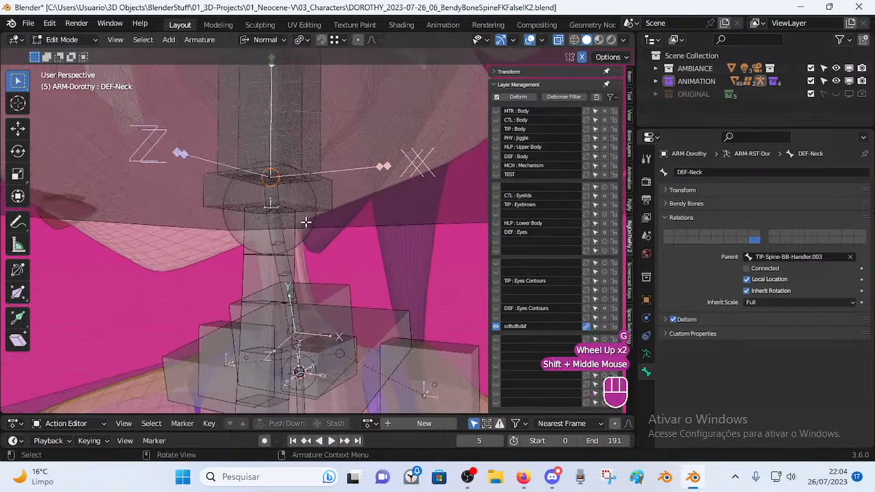
scroll(270, 206, down, 2)
click(391, 168)
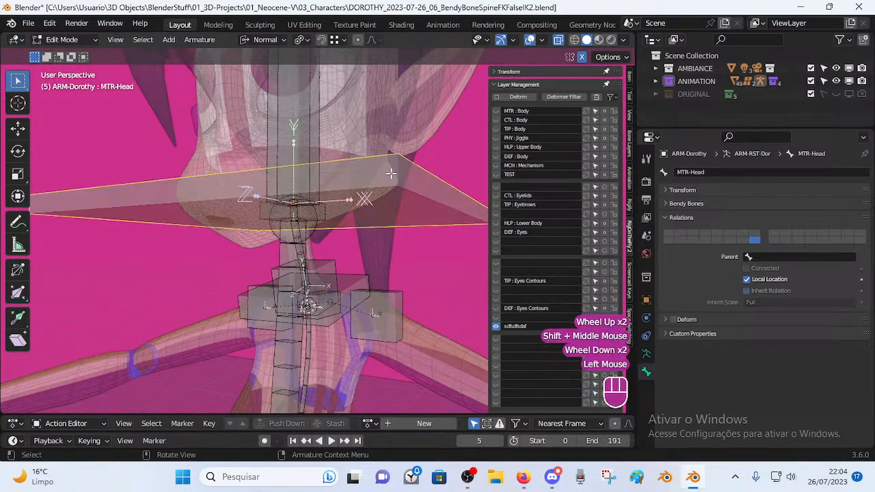
click(295, 203)
scroll(301, 245, up, 1)
scroll(302, 245, up, 2)
shift+middle_drag(298, 248, 304, 252)
scroll(256, 252, up, 3)
scroll(305, 251, down, 1)
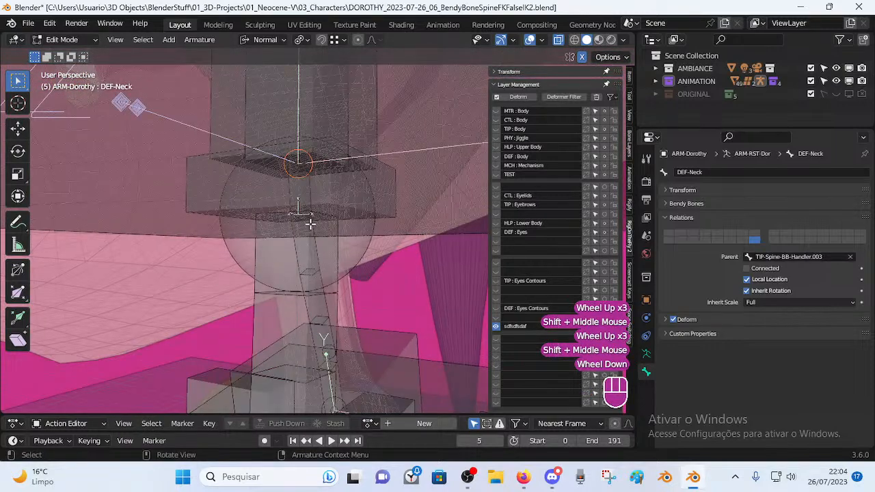
key(g)
click(309, 298)
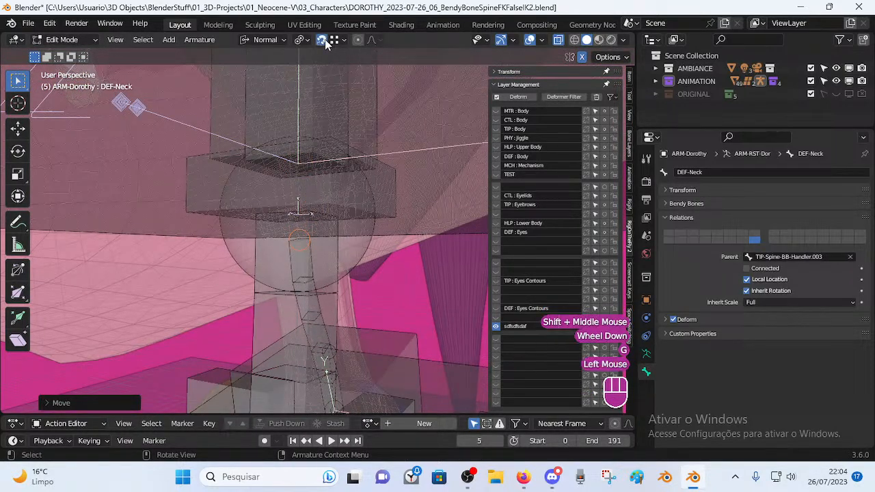
scroll(279, 267, down, 2)
middle_drag(279, 268, 328, 253)
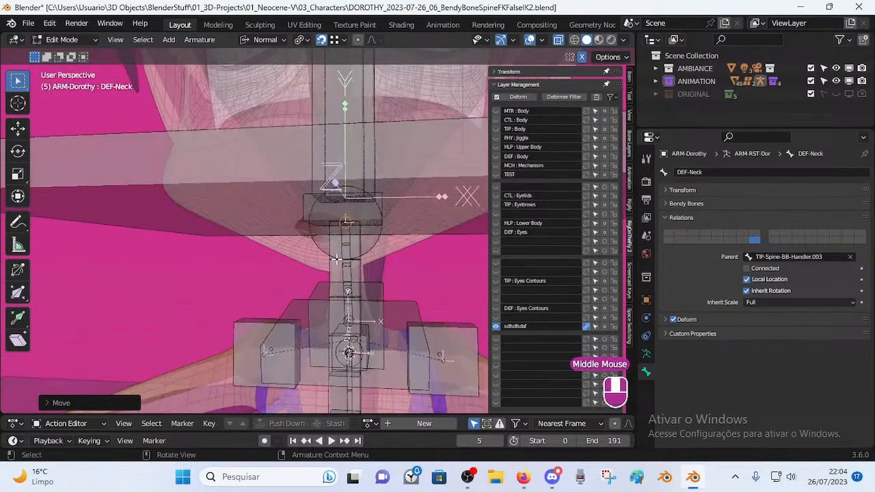
Turn off snapping to non-edited elements and test-move the neck joint, leaving it in place.
click(335, 40)
click(344, 41)
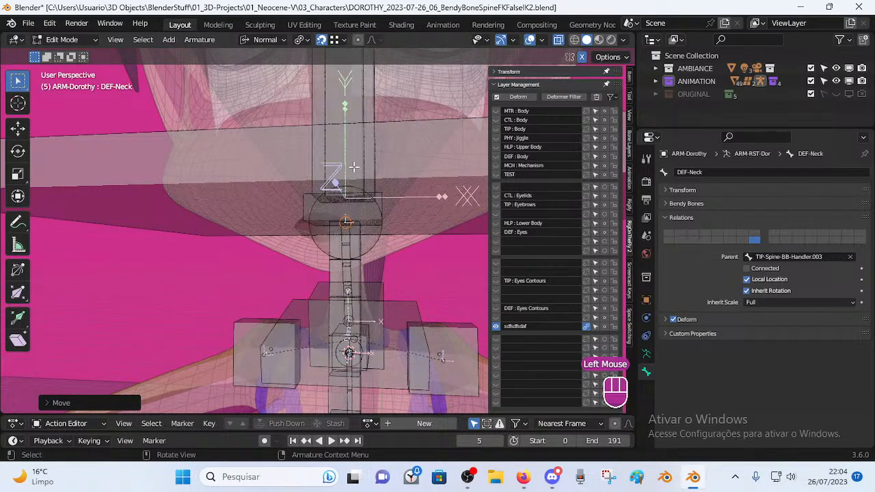
click(335, 40)
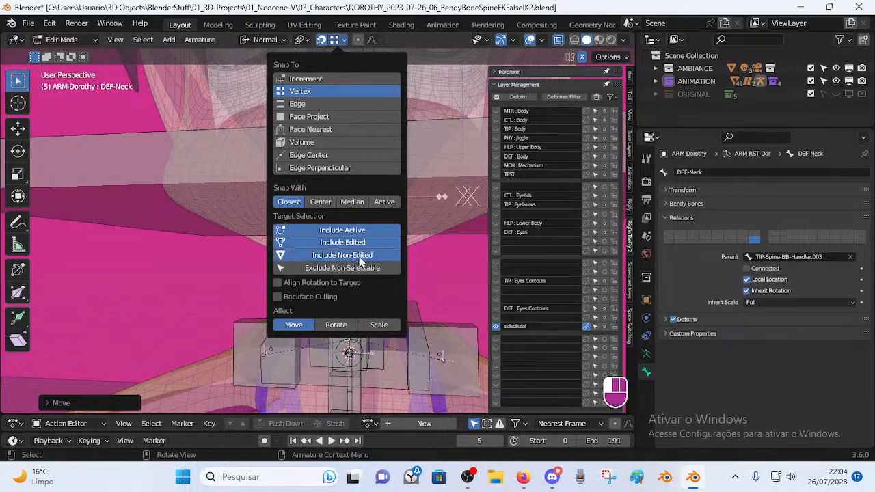
key(g)
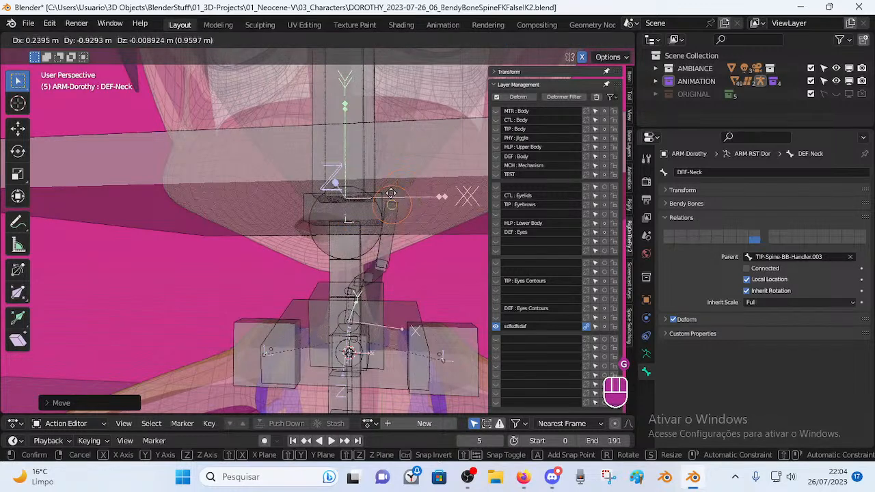
right_click(398, 182)
click(344, 41)
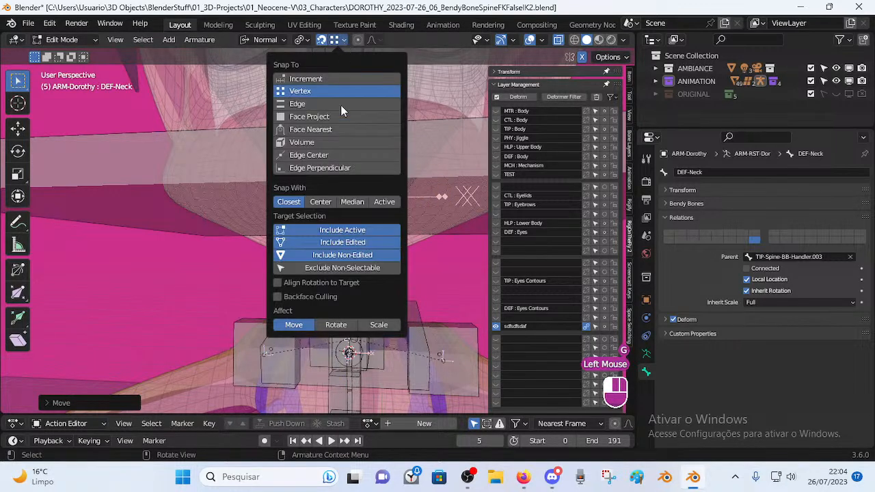
click(340, 257)
key(g)
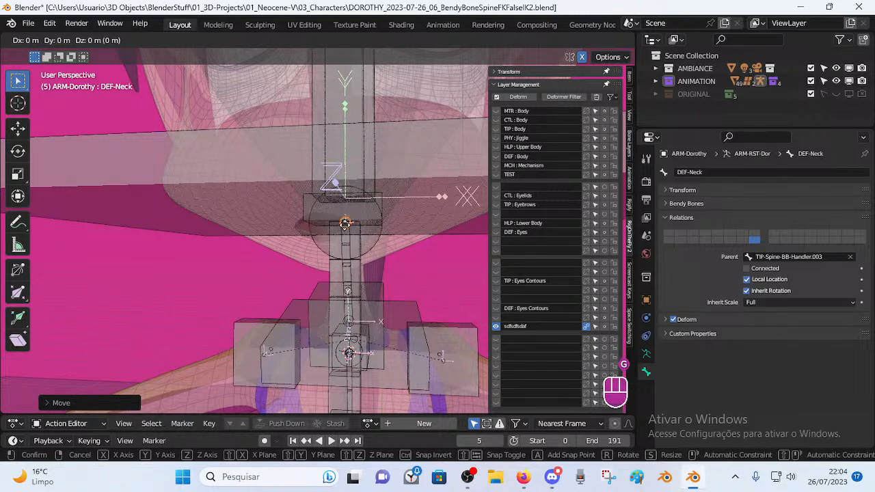
click(345, 223)
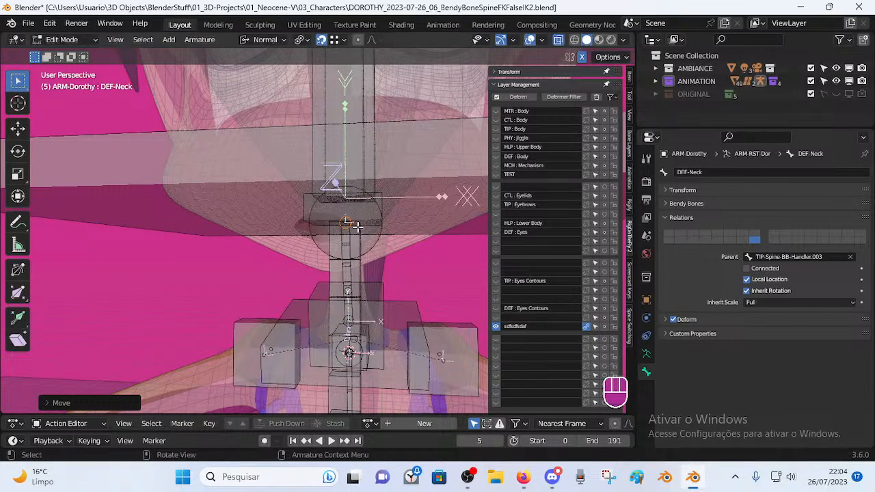
Select the neck bone and check it in Pose Mode, then return to Edit Mode.
middle_drag(351, 224, 280, 259)
click(260, 274)
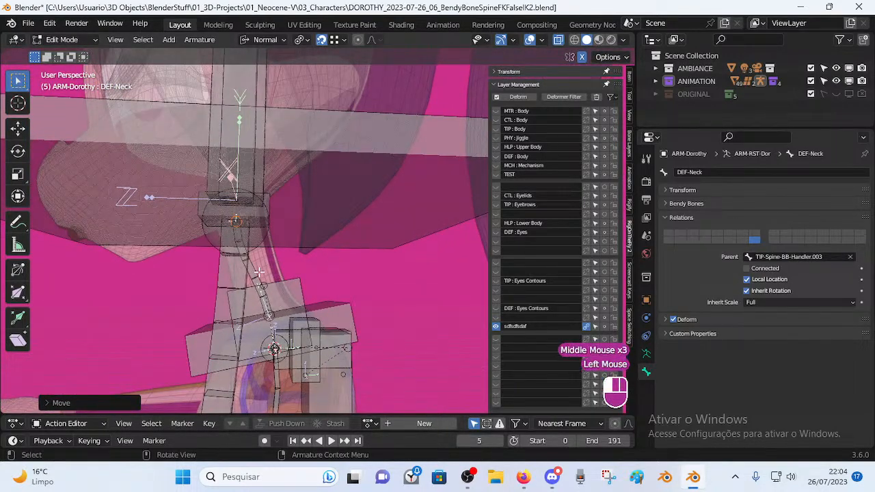
key(Tab)
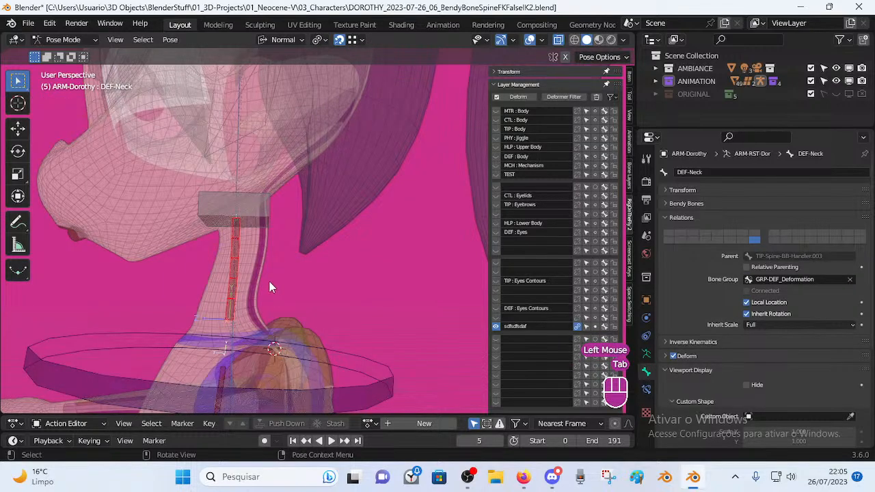
scroll(267, 280, down, 3)
key(Tab)
scroll(268, 275, up, 3)
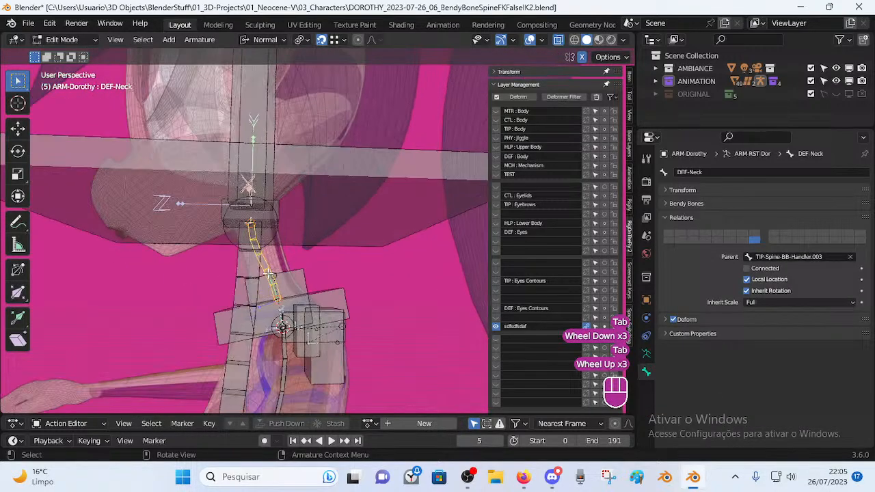
Set DEF-Neck's bendy bone segment count to 2.
click(673, 204)
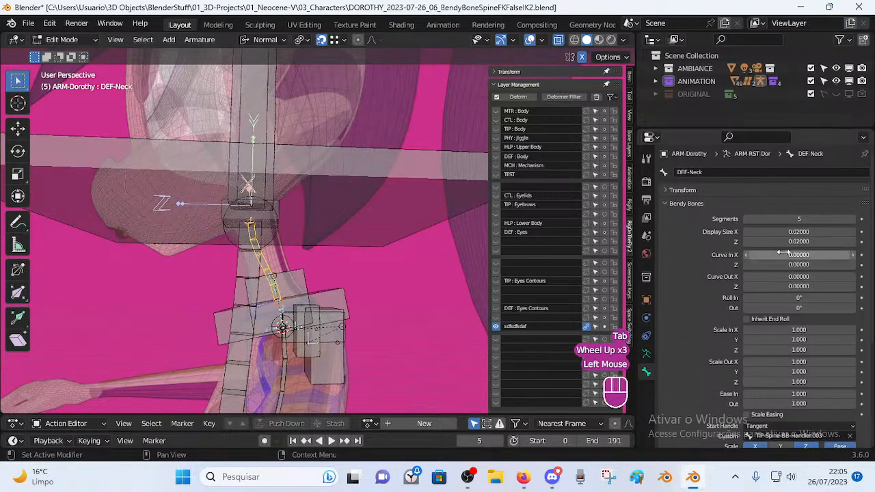
click(746, 220)
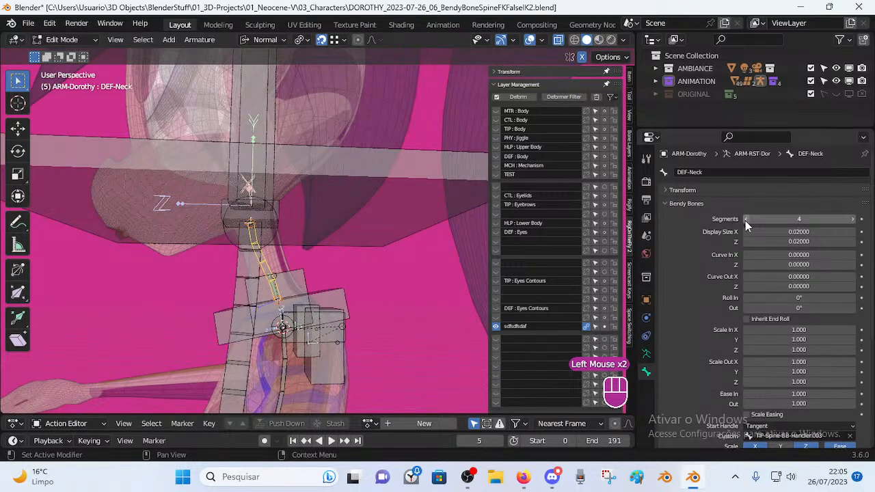
click(746, 219)
click(747, 219)
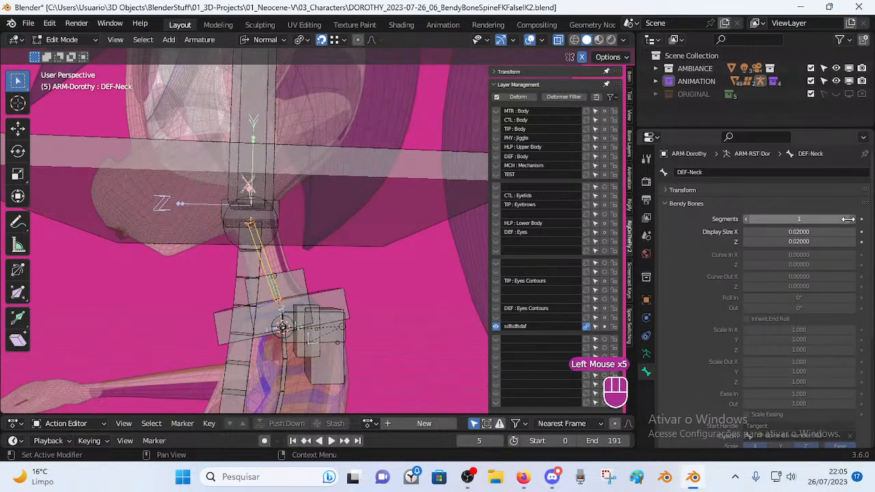
key(Tab)
key(Tab)
key(Tab)
scroll(281, 279, down, 1)
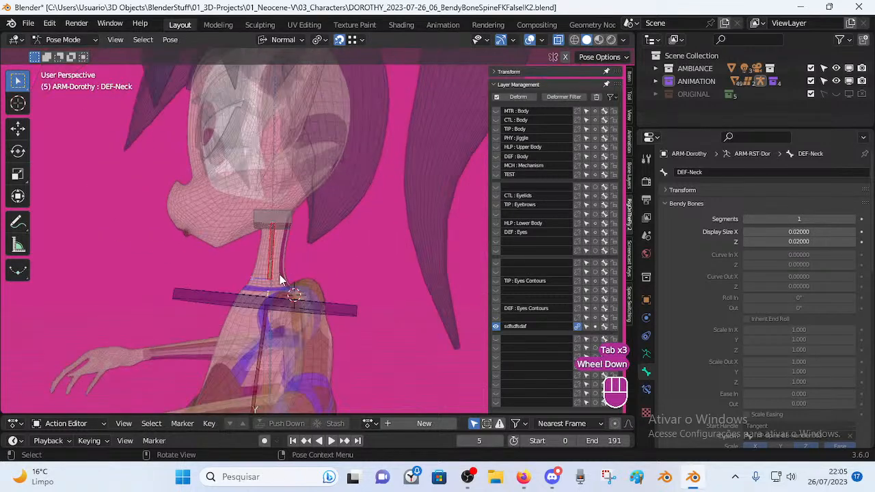
click(856, 220)
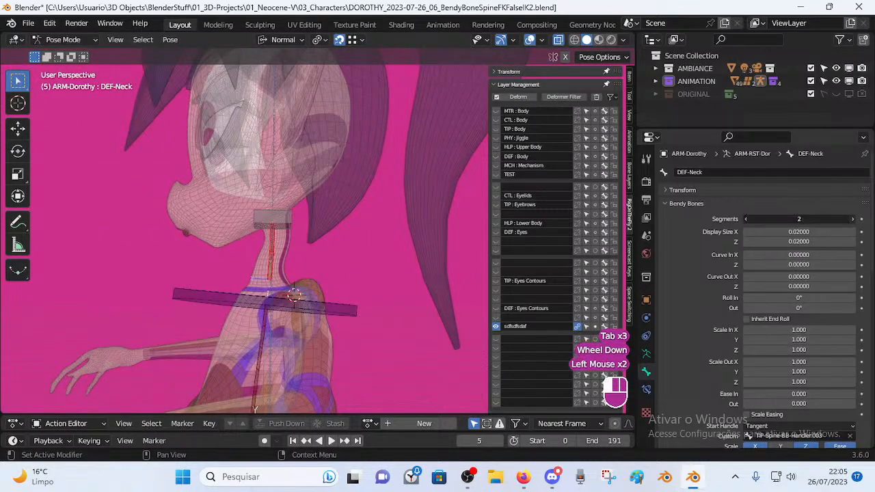
click(743, 219)
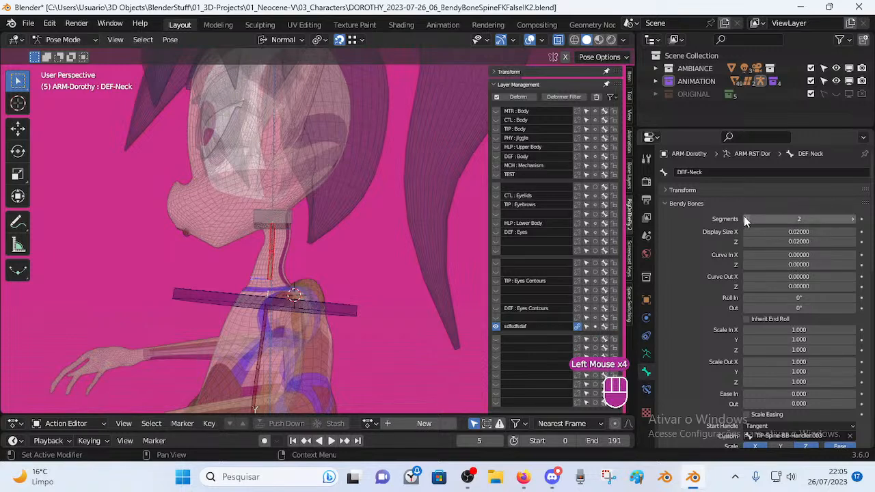
scroll(776, 379, down, 2)
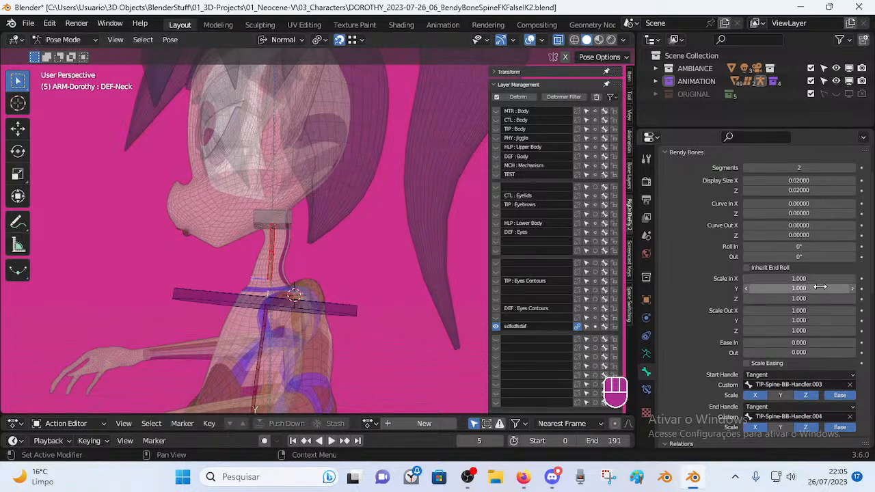
Try adjusting DEF-Neck's Ease In and Ease Out, then reset them to their defaults.
drag(806, 342, 808, 343)
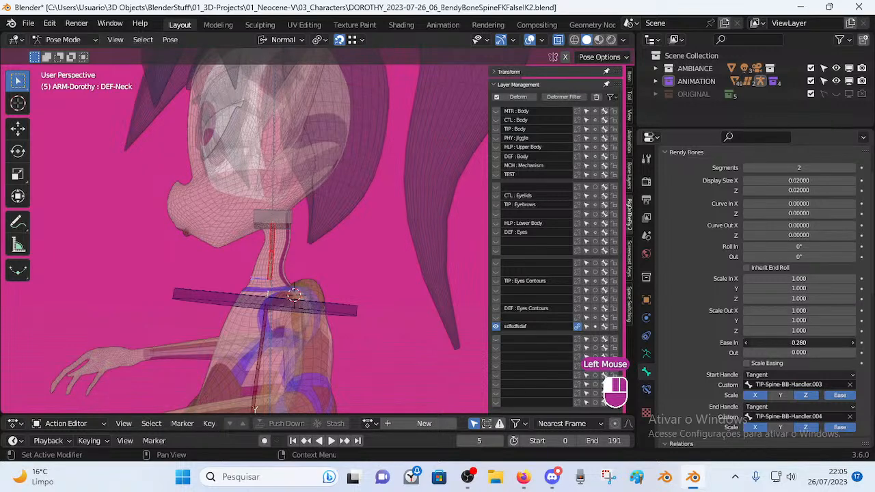
mouse_move(821, 343)
mouse_down()
mouse_move(800, 342)
mouse_move(841, 352)
mouse_move(800, 352)
mouse_move(812, 356)
mouse_up()
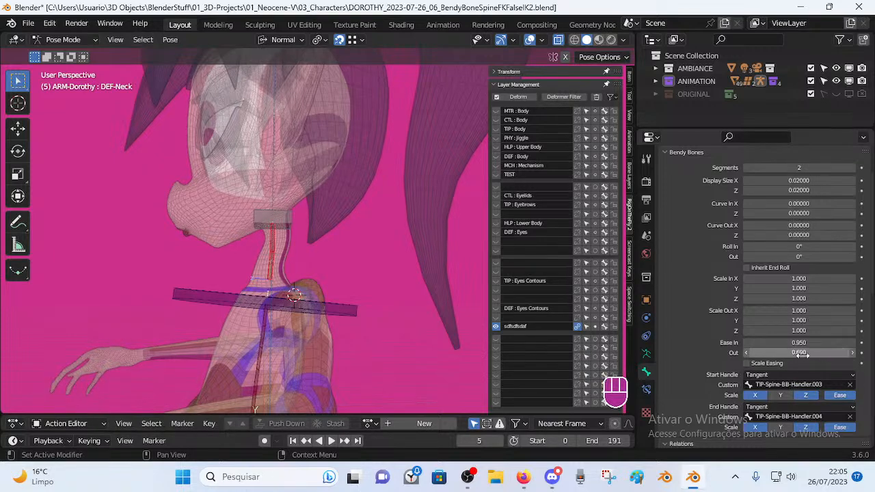
key(BackSpace)
key(BackSpace)
scroll(796, 321, up, 3)
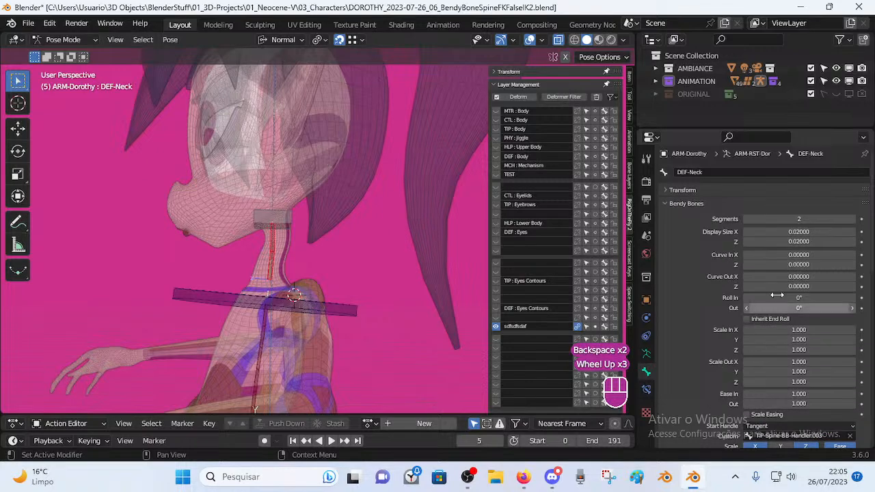
middle_drag(294, 273, 267, 271)
scroll(307, 270, up, 1)
middle_drag(343, 267, 302, 268)
Make DEF-Neck active and enable Ease on its custom handles TIP-Spine-BB-Handler.003 and .004.
click(301, 262)
click(307, 206)
click(302, 248)
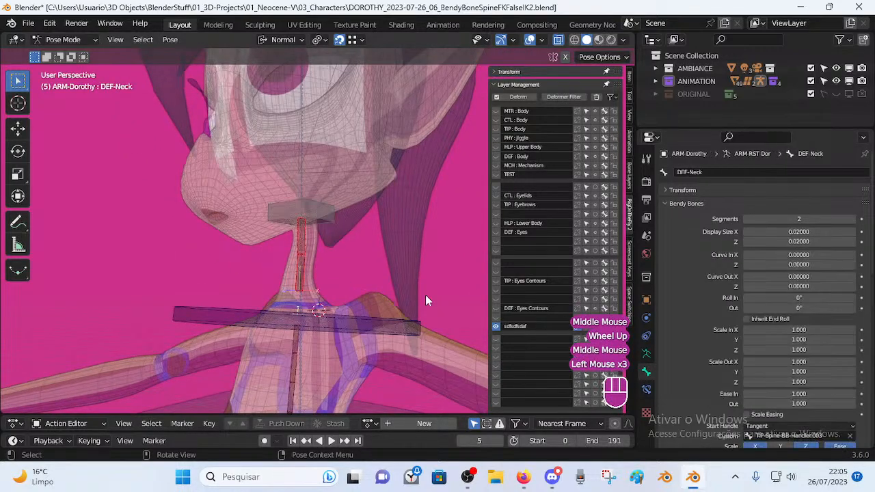
scroll(772, 298, down, 4)
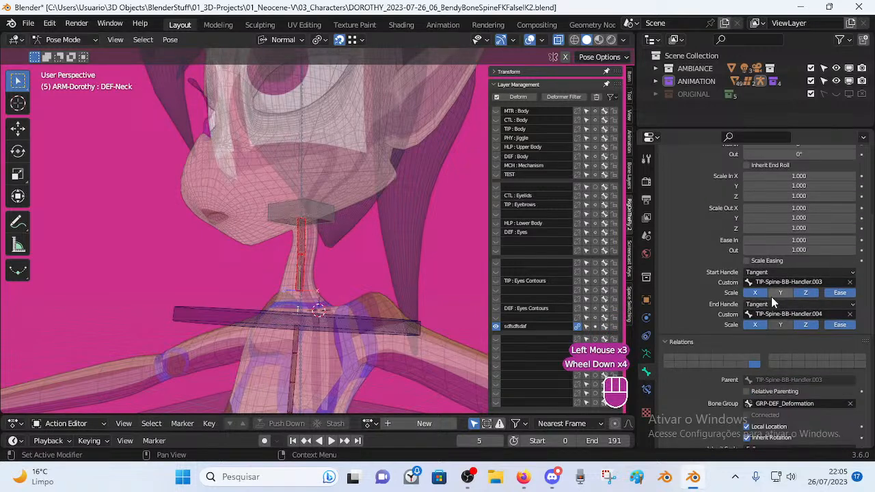
click(842, 293)
click(843, 292)
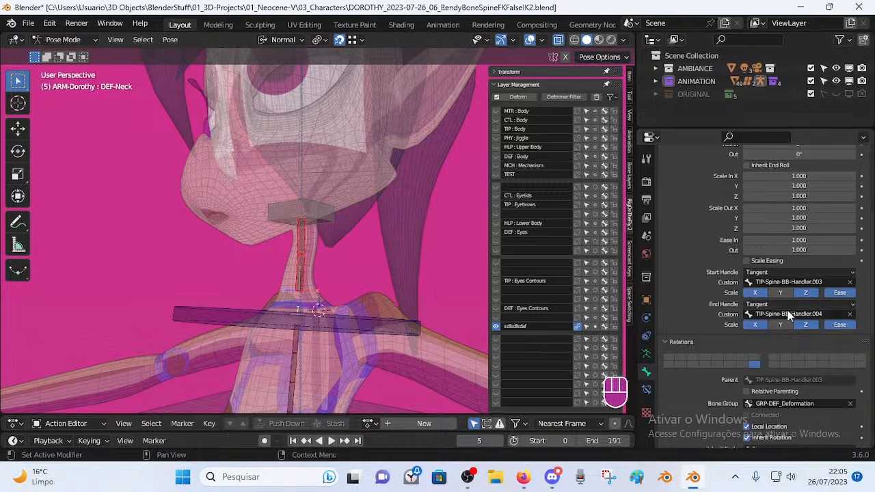
click(323, 315)
click(328, 223)
click(293, 265)
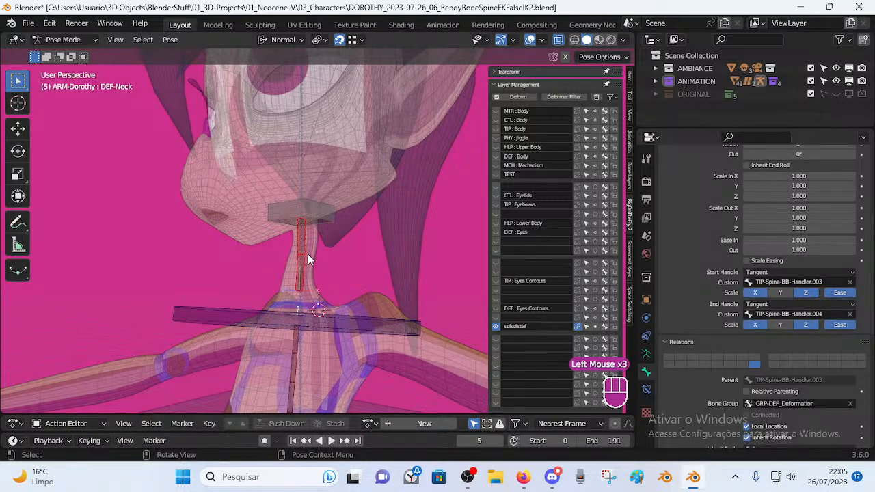
scroll(701, 280, up, 1)
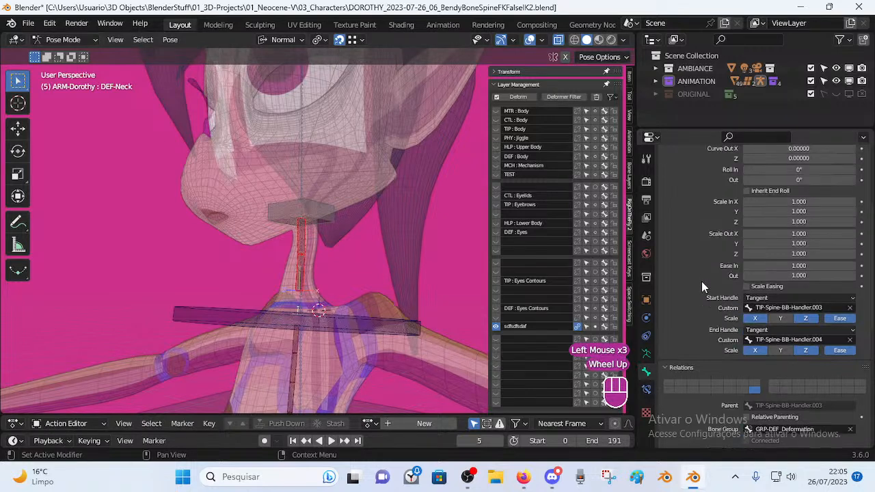
middle_drag(322, 279, 314, 286)
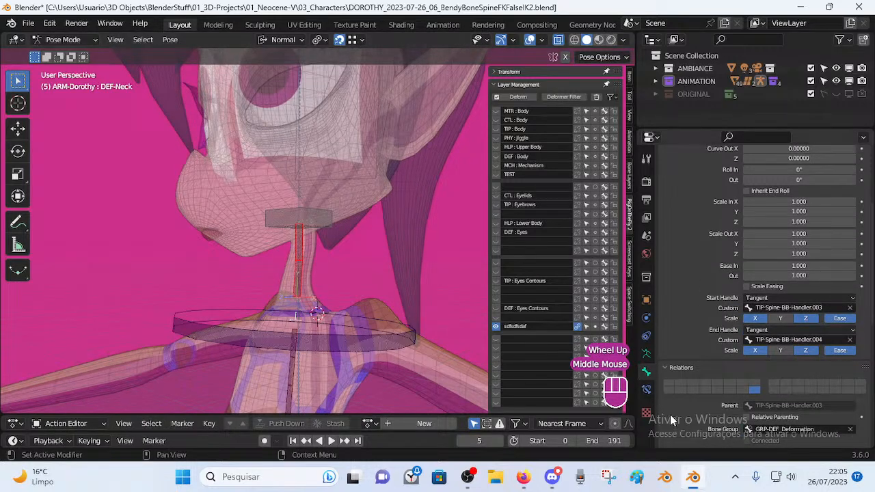
Show DEF-Neck's bone constraints and reset the Stretch To original length.
click(646, 389)
key(a)
key(a)
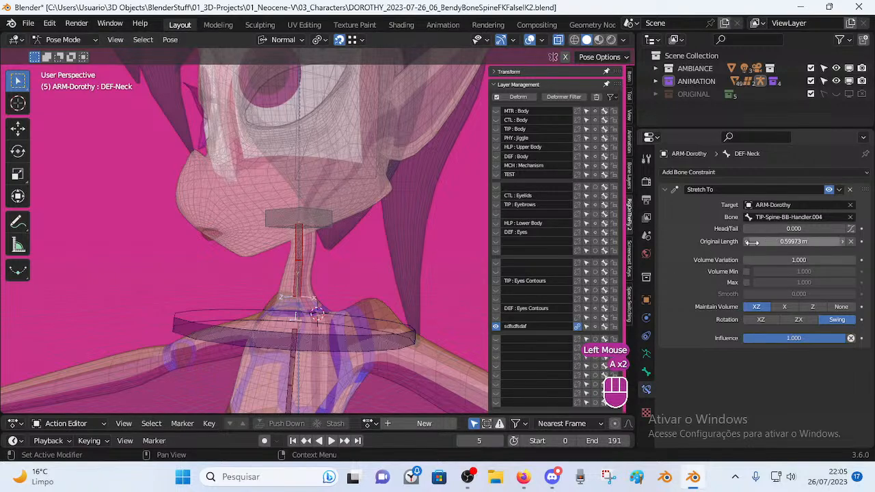
key(BackSpace)
key(BackSpace)
key(BackSpace)
key(BackSpace)
key(BackSpace)
key(BackSpace)
scroll(334, 246, down, 3)
scroll(333, 246, up, 1)
middle_drag(333, 246, 347, 269)
Reveal all hidden rig bones with Alt+H, deselect them, and try isolating the sdfsdfsdaf layer.
drag(496, 318, 496, 110)
key(alt+h)
key(alt+h)
key(alt+h)
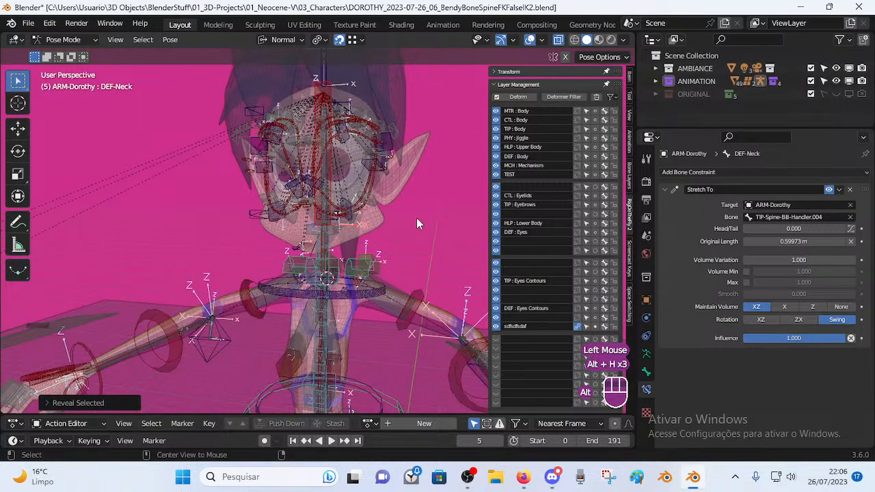
key(alt+a)
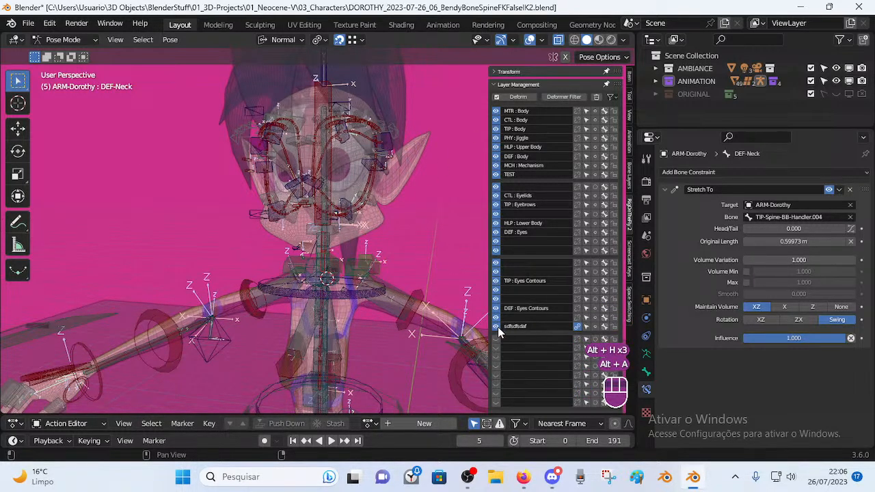
click(578, 327)
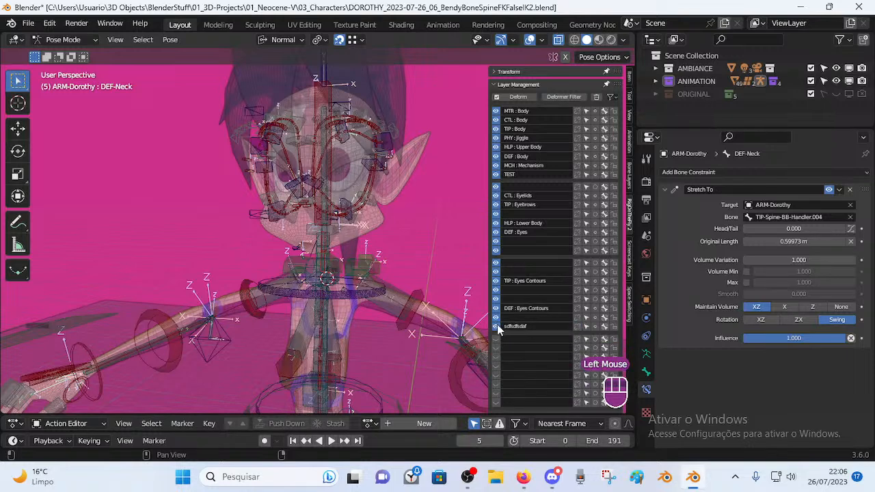
shift+click(497, 330)
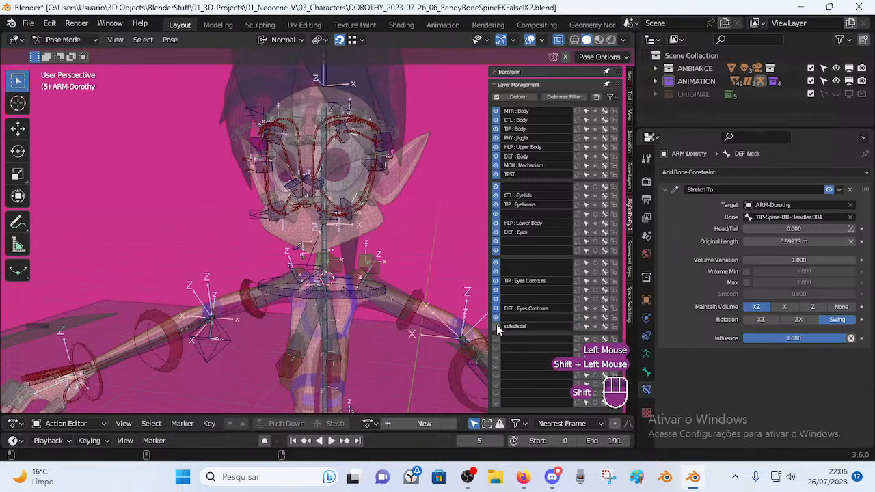
shift+click(497, 330)
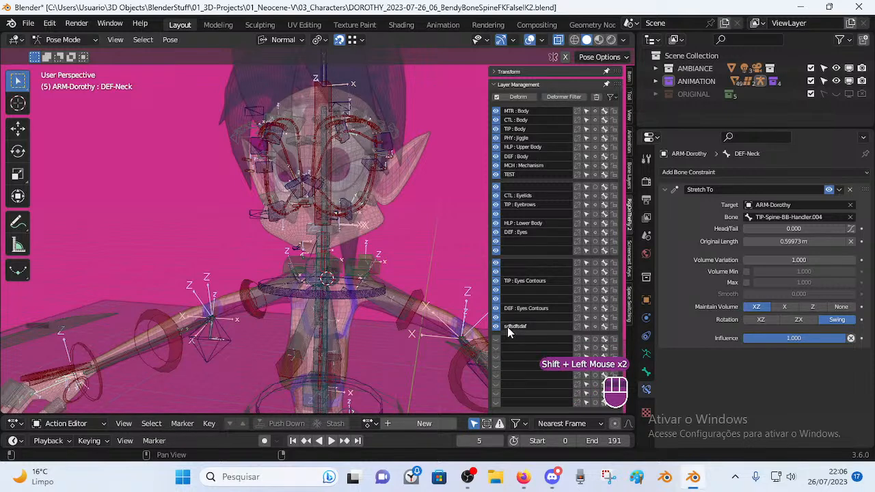
Hide the bone layers above sdfsdfsdaf up through TEST, leaving only sdfsdfsdaf visible.
scroll(529, 306, down, 4)
scroll(534, 280, up, 1)
scroll(530, 285, up, 3)
right_click(517, 300)
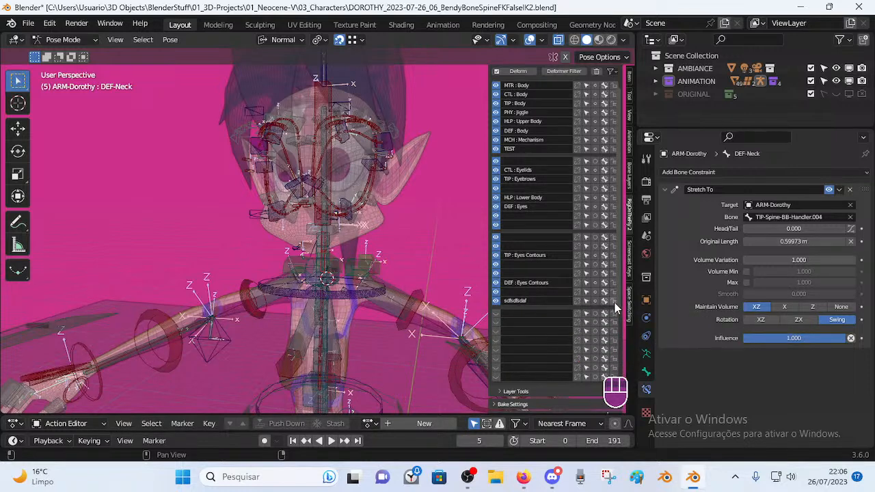
scroll(553, 306, up, 2)
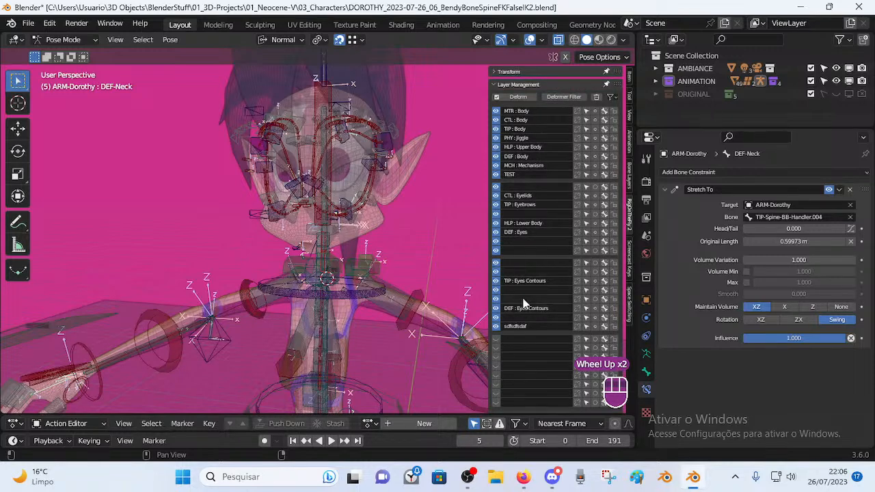
shift+click(496, 327)
shift+click(496, 326)
drag(498, 319, 495, 114)
click(495, 139)
Make DEF-Neck active and reset its Stretch To original length.
click(496, 326)
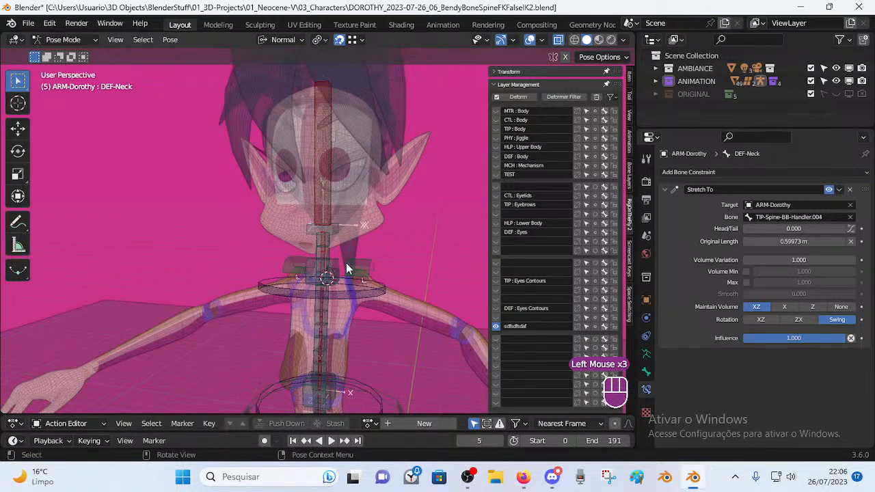
scroll(345, 239, up, 2)
click(345, 226)
click(328, 248)
click(329, 247)
key(BackSpace)
key(BackSpace)
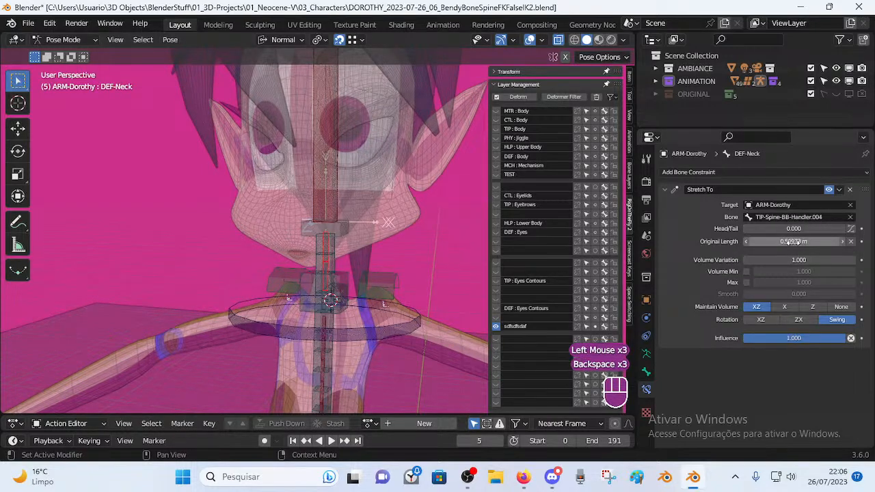
Select TIP-Spine-BB-Handler.004 to check its Copy Transforms from MTR-Head.
click(327, 227)
key(r)
key(Escape)
middle_drag(352, 254, 289, 263)
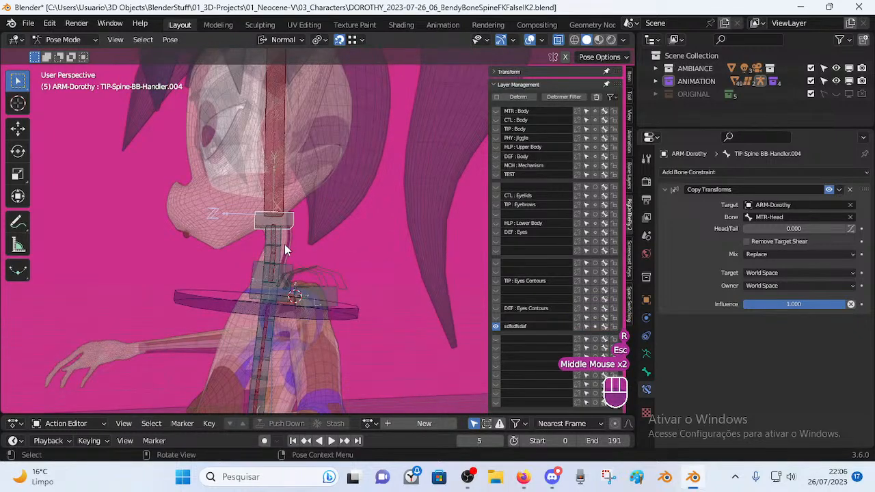
scroll(285, 253, up, 2)
middle_drag(254, 240, 248, 258)
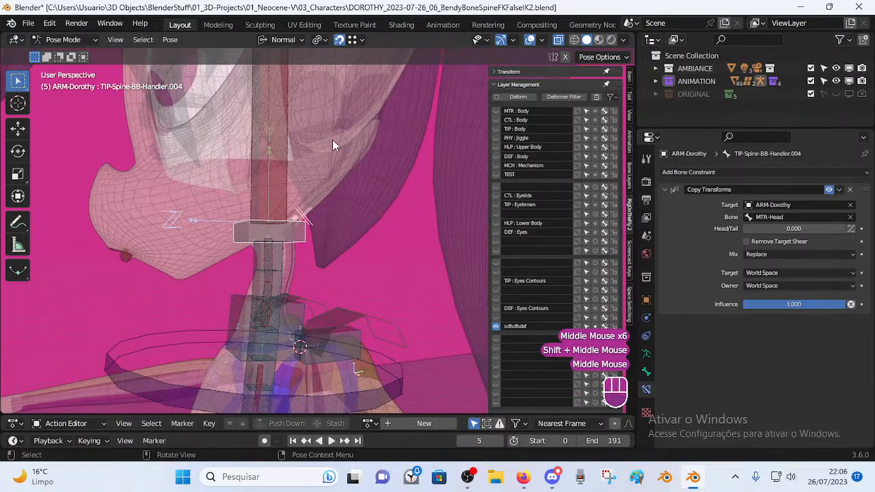
middle_drag(446, 70, 263, 257)
scroll(285, 260, up, 2)
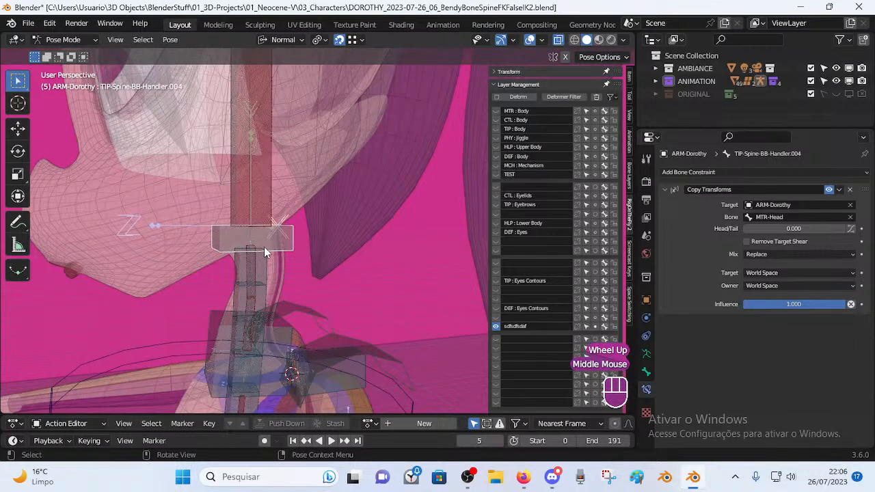
Compare the Stretch To constraints of MCH-Spine-BB and DEF-Neck toward TIP-Spine-BB-Handler.004.
click(256, 257)
click(272, 232)
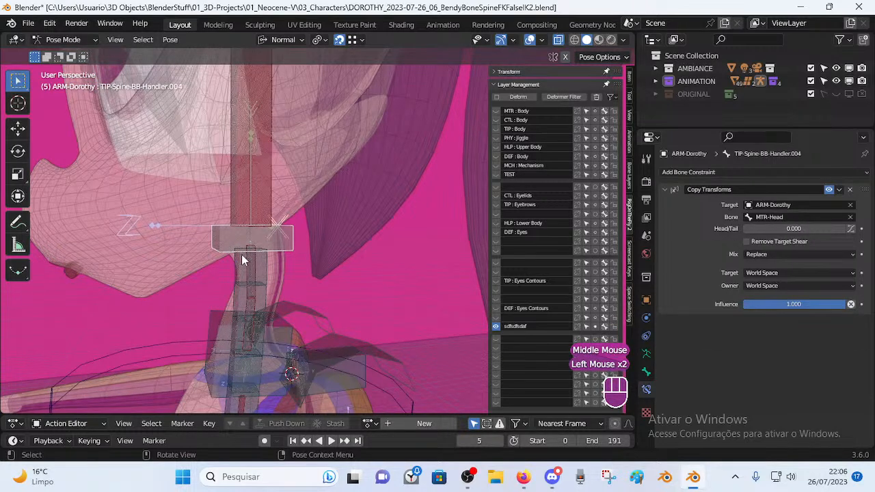
click(258, 250)
click(255, 265)
click(250, 263)
click(256, 235)
click(253, 250)
middle_drag(253, 250, 276, 220)
Temporarily hide the upper bone to reach the overlapping bones, leaving TIP-Spine-BB-Handler.004 active.
click(295, 170)
key(h)
click(296, 230)
key(alt+h)
scroll(306, 232, down, 1)
click(304, 235)
scroll(304, 236, up, 1)
scroll(302, 256, up, 1)
click(288, 197)
click(287, 198)
click(287, 200)
Show MCH-Spine-BB's Bendy Bones custom handle settings.
click(285, 200)
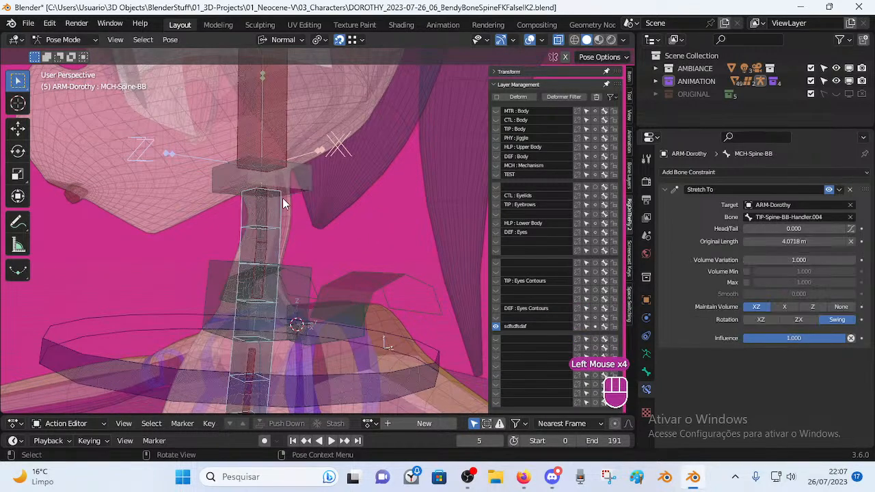
click(646, 372)
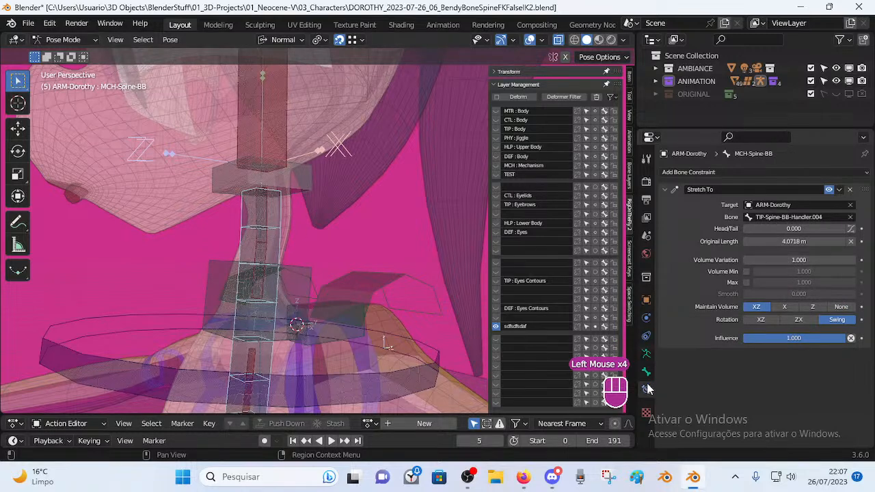
scroll(747, 363, down, 2)
scroll(746, 362, down, 2)
scroll(766, 290, up, 2)
scroll(743, 311, down, 1)
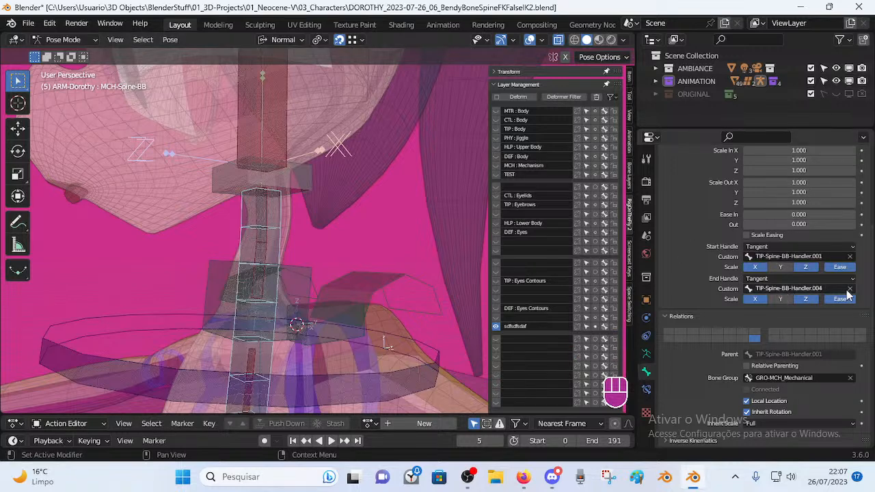
Compare DEF-Neck's and MCH-Spine-BB's custom bendy-bone handles.
click(259, 215)
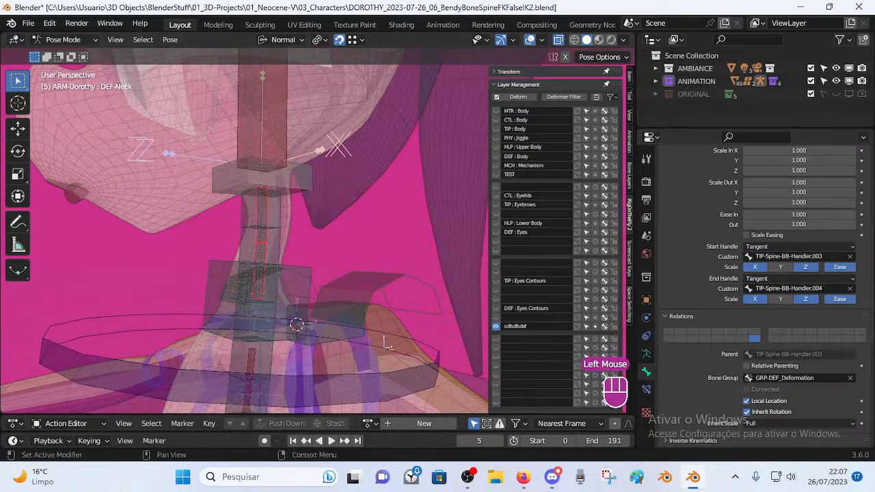
click(295, 190)
click(263, 216)
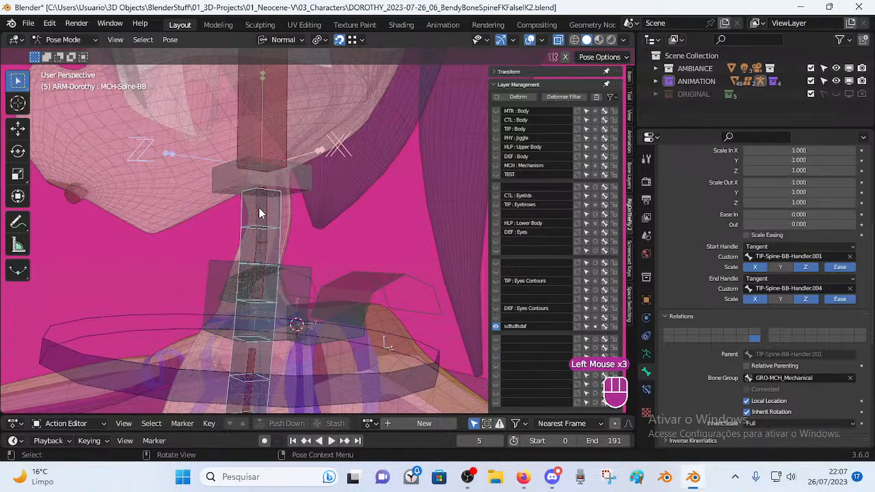
click(264, 216)
shift+middle_drag(265, 216, 279, 188)
click(277, 183)
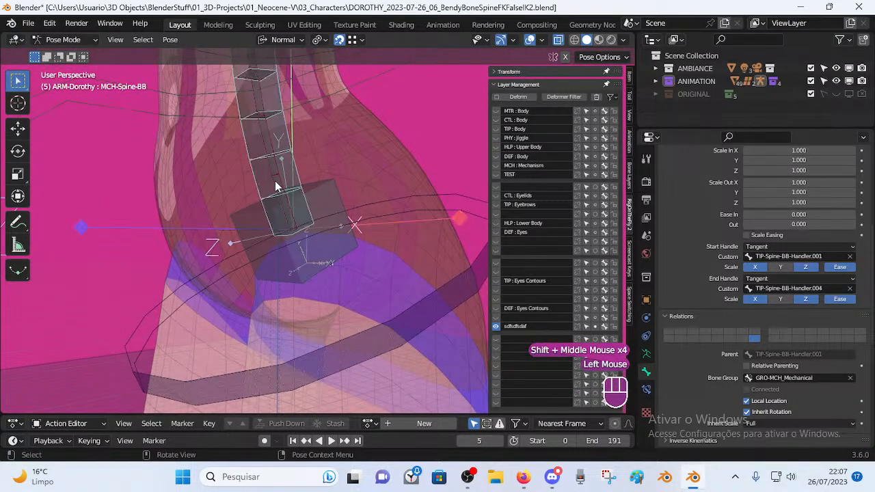
scroll(765, 382, down, 2)
scroll(759, 329, up, 2)
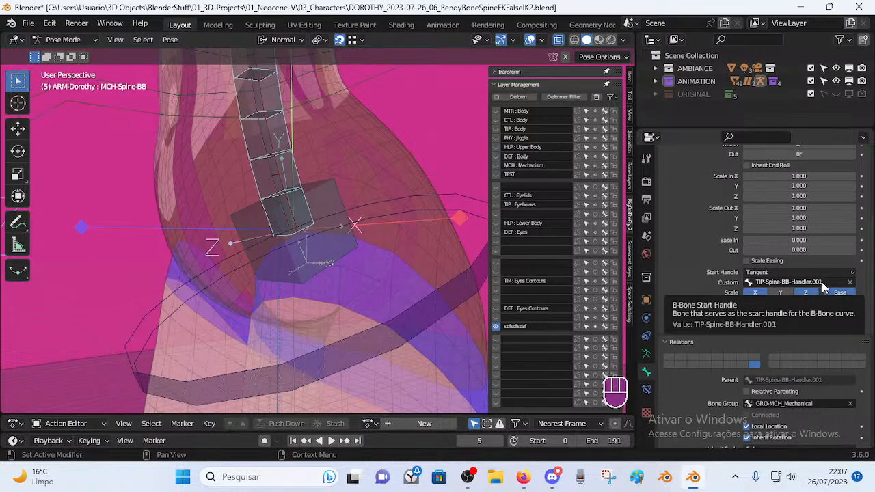
Check DEF-Spine-BB.001's custom handles and TIP-Spine-BB-Handler.001.
click(276, 172)
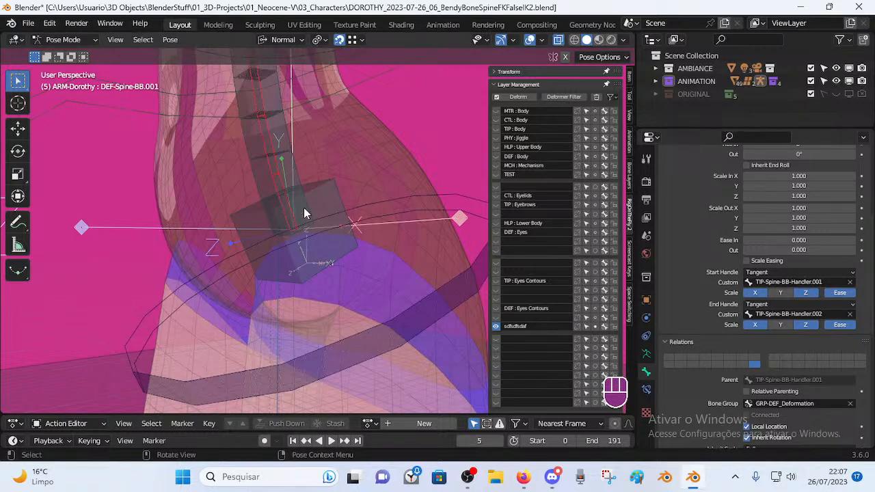
shift+middle_drag(301, 213, 326, 243)
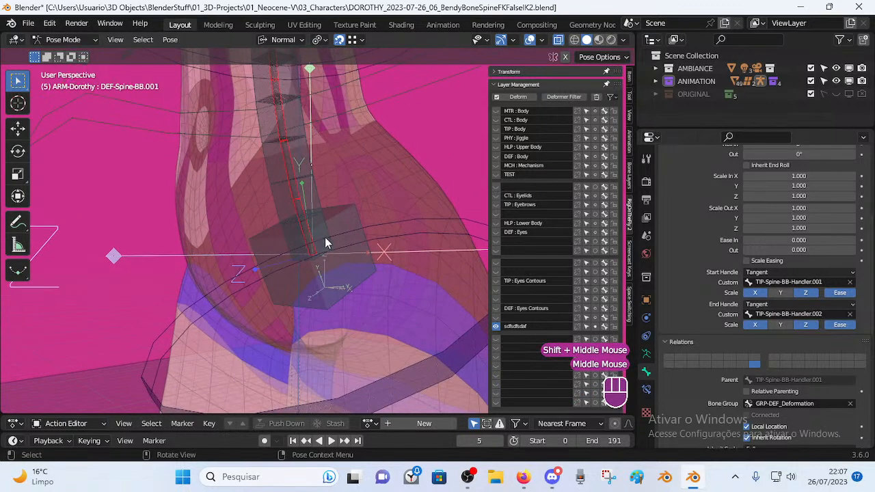
click(408, 231)
scroll(411, 239, down, 2)
middle_drag(410, 239, 318, 254)
Show TIP-Spine-BB-Handler.004's Copy Transforms constraint copying MTR-Head in World Space.
click(337, 177)
scroll(340, 196, down, 2)
click(565, 355)
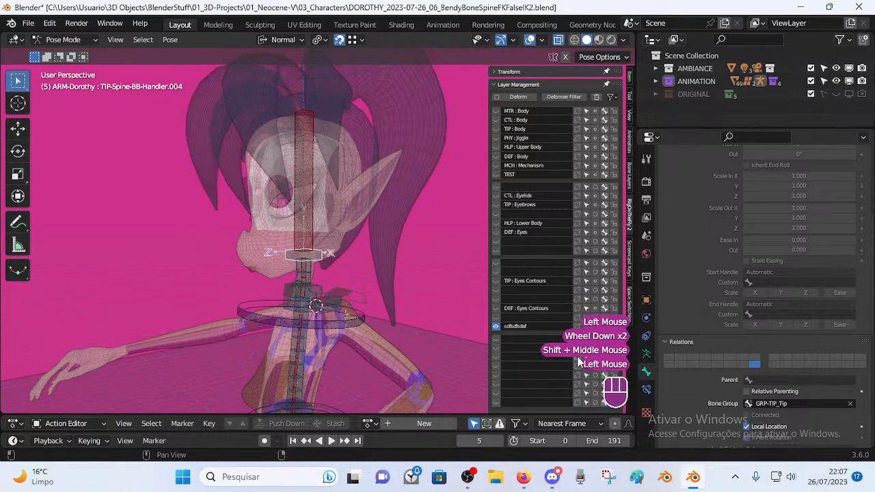
click(647, 390)
shift+middle_drag(423, 132, 331, 146)
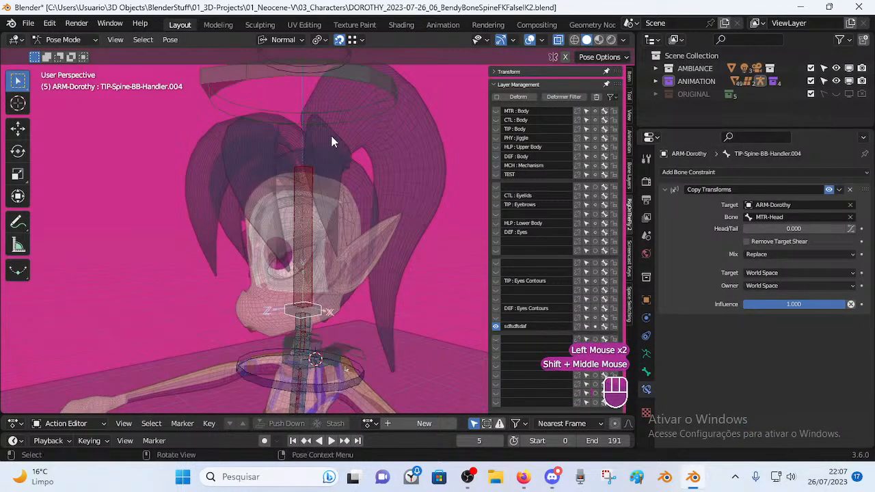
scroll(347, 152, down, 1)
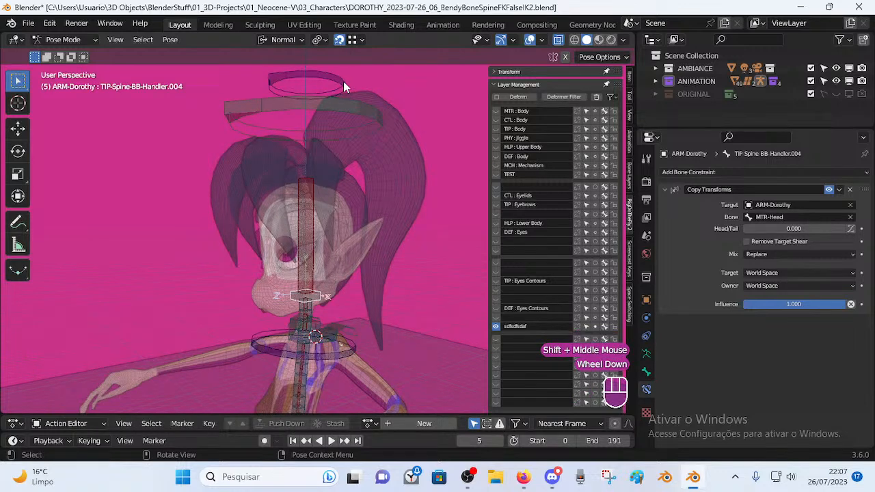
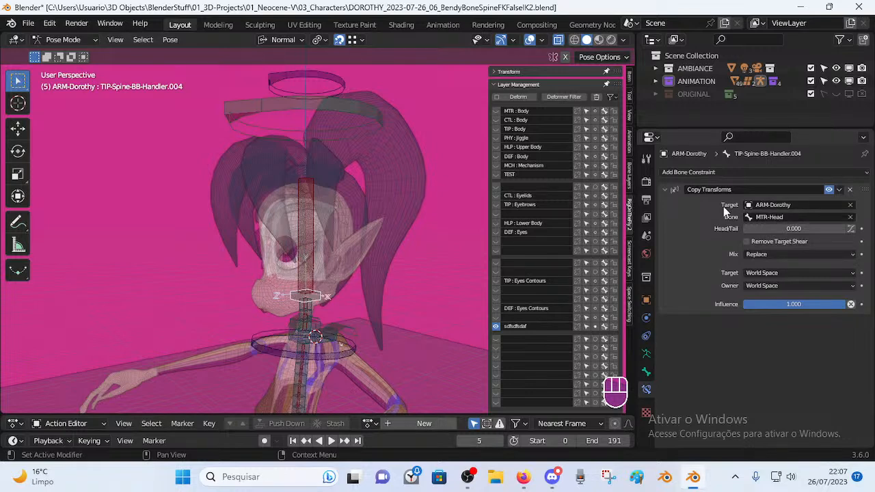
Rotate the MTR-Head control repeatedly to tilt the character's head back and forth.
click(363, 118)
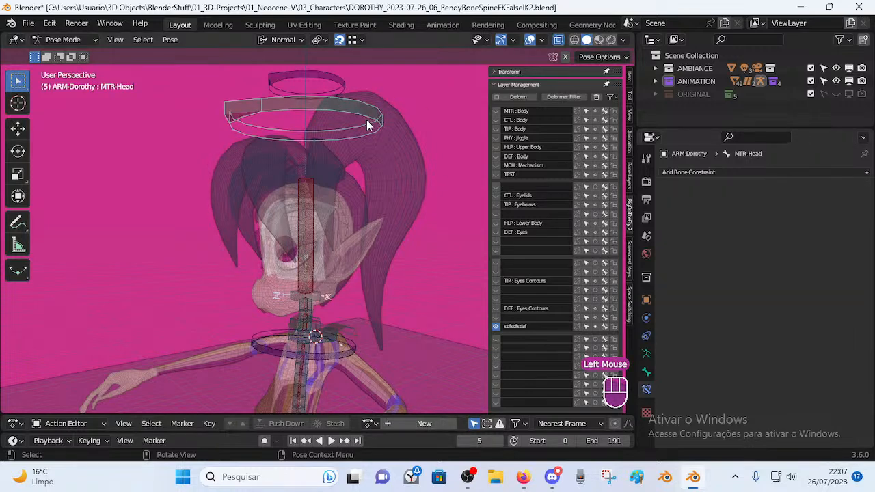
key(r)
click(324, 123)
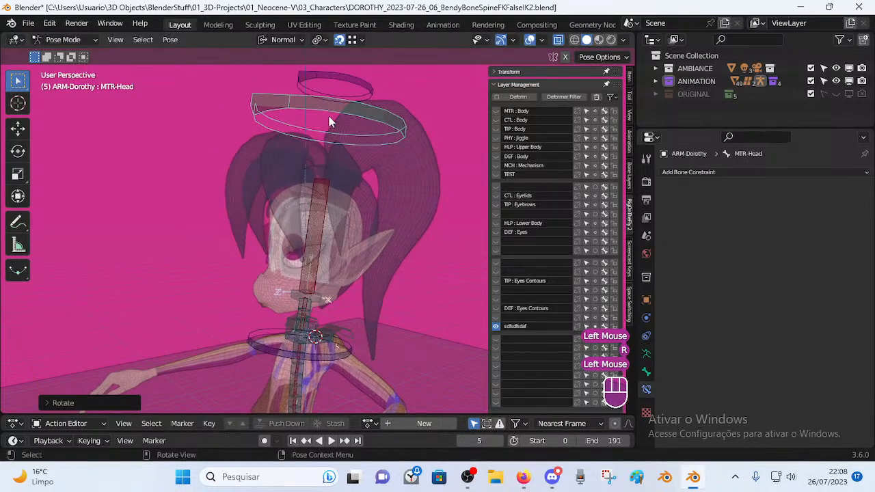
key(r)
click(364, 134)
key(r)
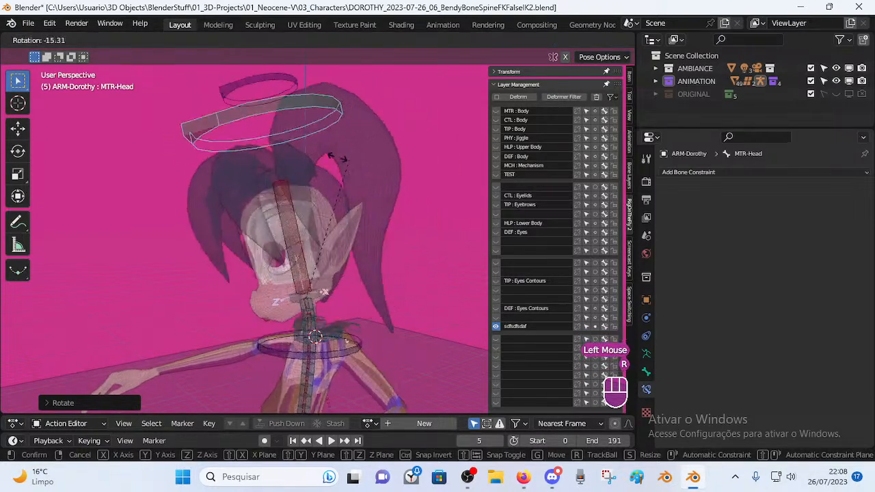
click(320, 309)
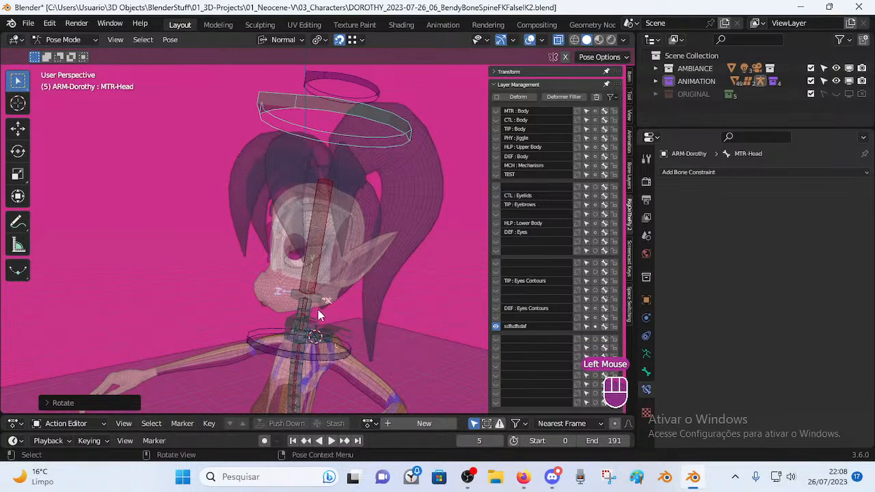
key(r)
click(366, 301)
key(r)
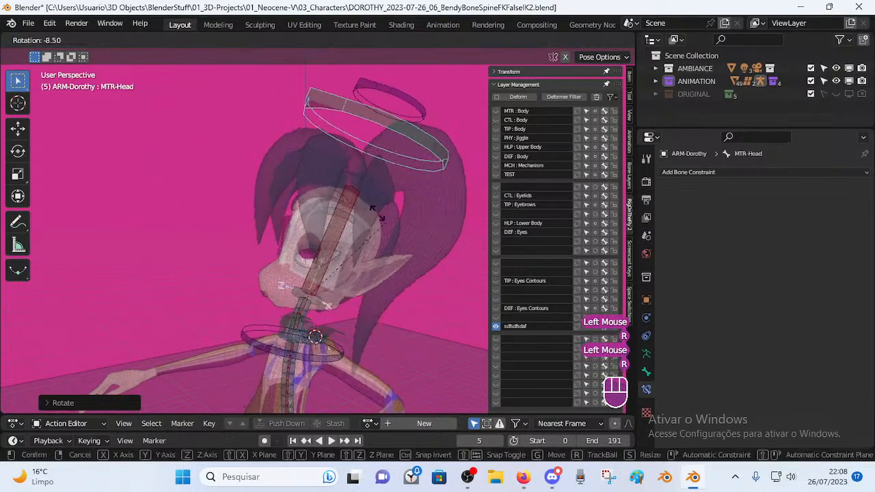
click(338, 191)
key(r)
click(421, 178)
key(r)
click(419, 208)
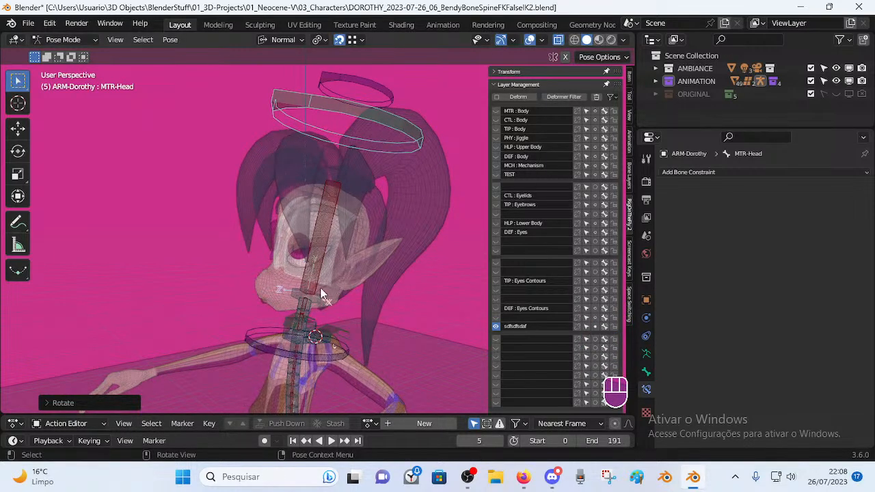
key(r)
click(340, 281)
Select TIP-Spine-BB-Handler.004, then rotate MTR-Head again to watch the handler follow.
click(321, 309)
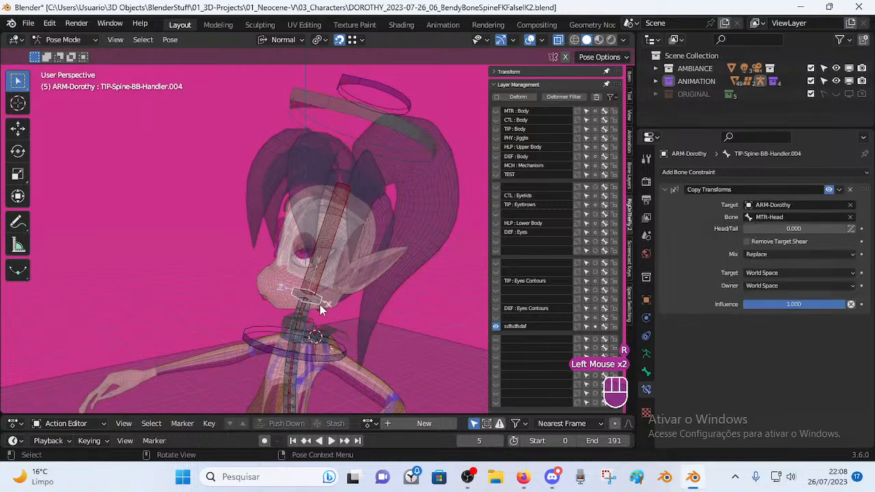
click(404, 142)
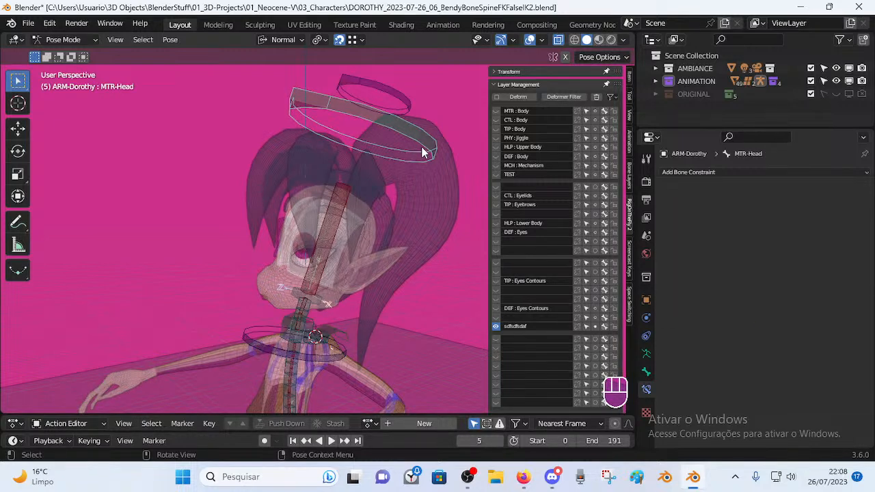
click(409, 128)
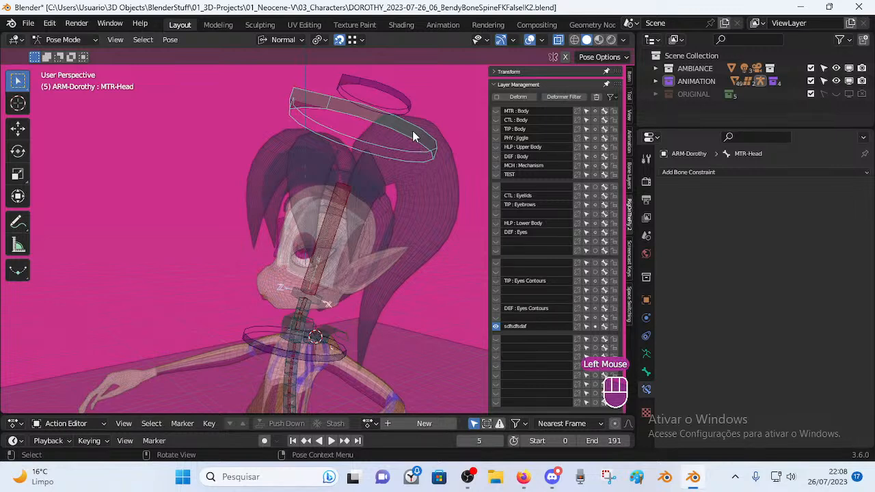
key(r)
click(427, 151)
Inspect CTL-Head's constraints and TIP-Spine-BB-Handler.004's Copy Transforms from MTR-Head.
click(420, 130)
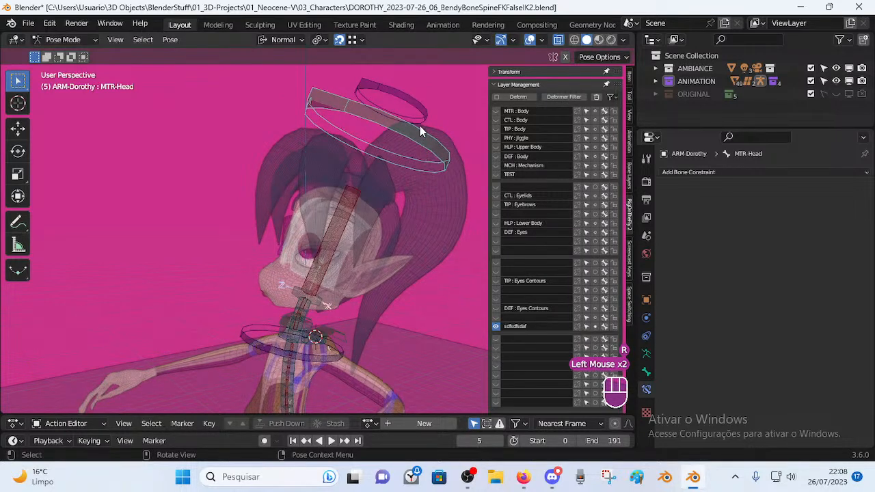
click(425, 124)
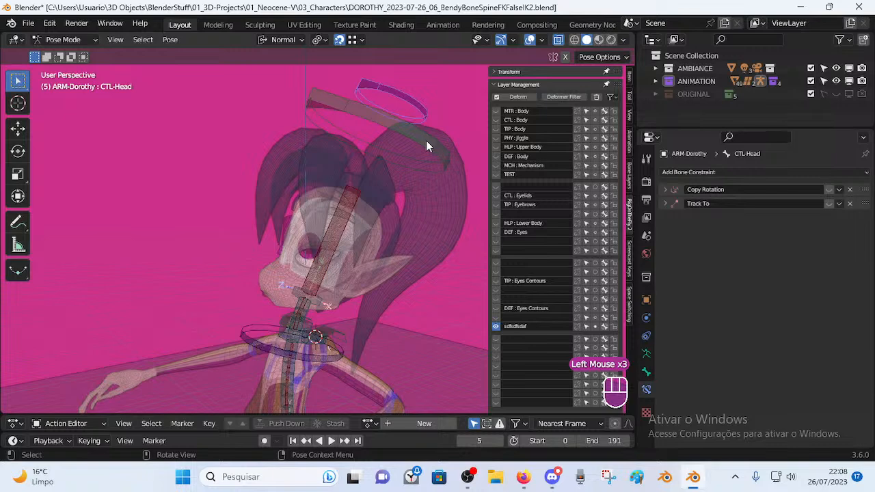
click(424, 146)
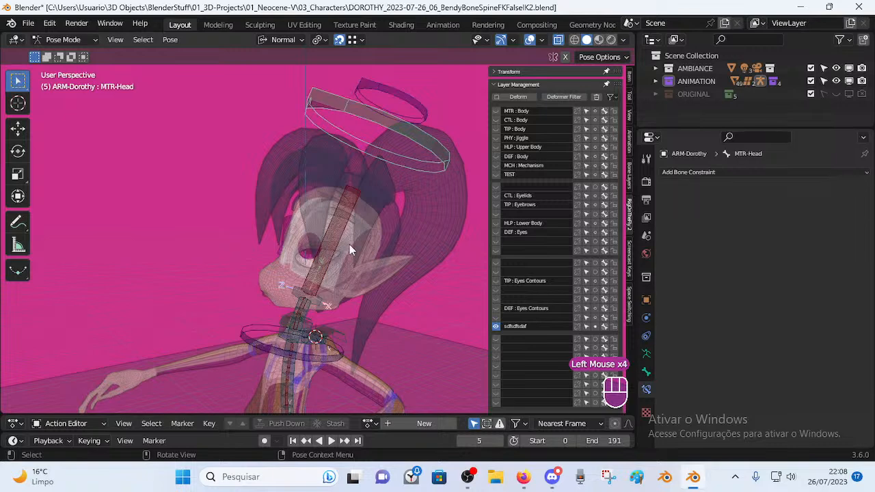
click(319, 306)
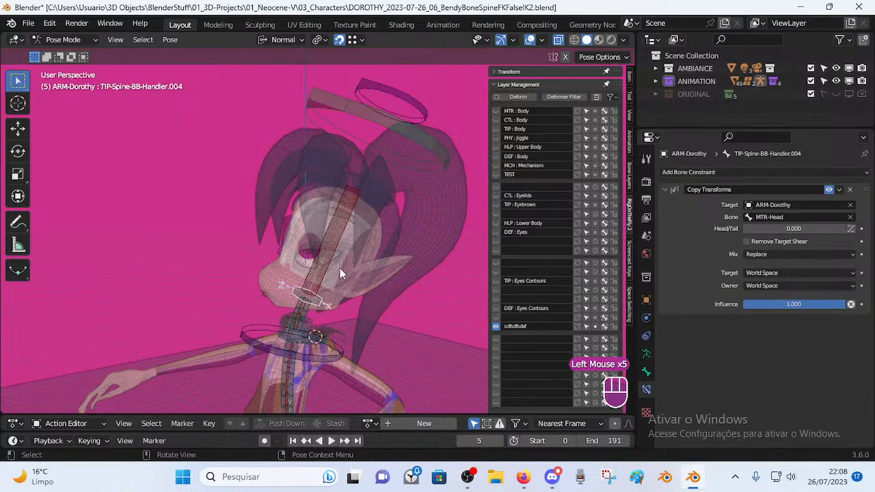
key(Tab)
Cancel the spine handler move and reposition the MTR-Head control bone.
scroll(345, 254, up, 1)
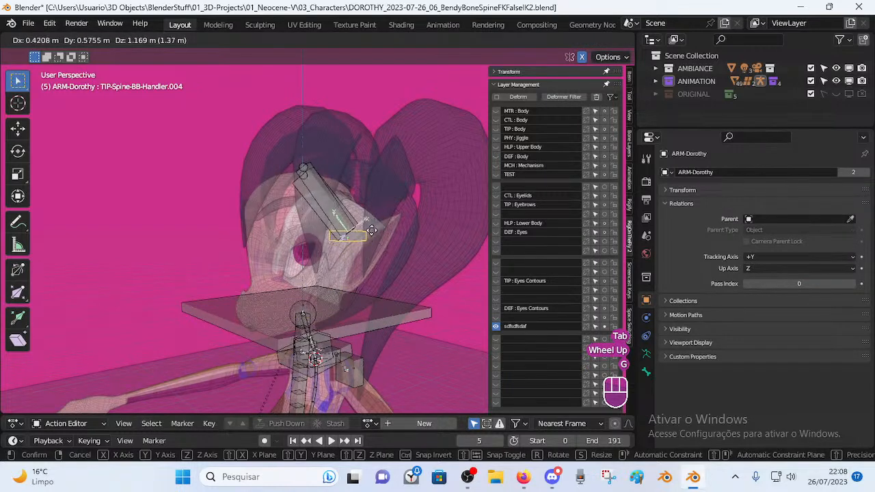
right_click(335, 258)
click(358, 312)
key(g)
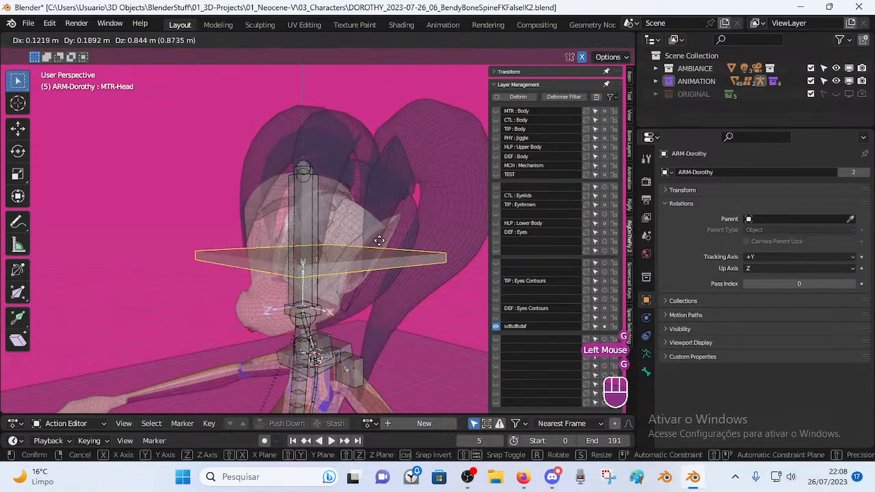
click(341, 260)
key(Tab)
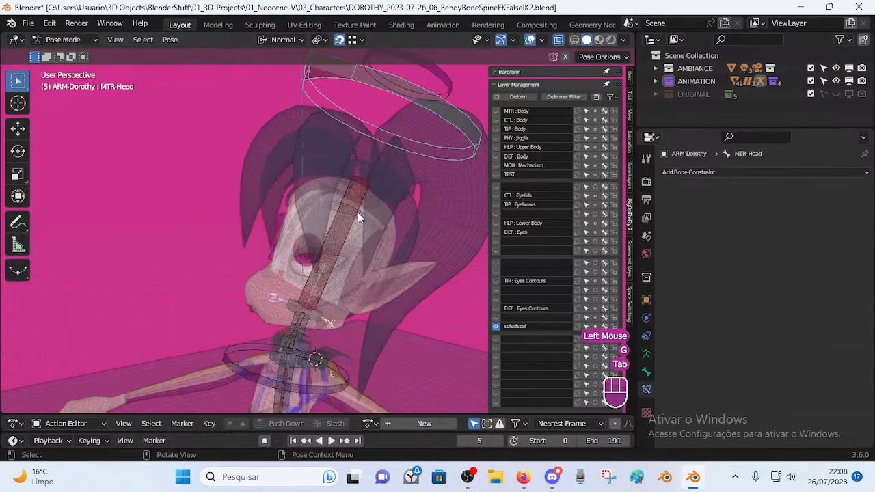
Test-move the head control bone in Edit Mode, cancelling to restore it.
shift+middle_drag(386, 185, 360, 216)
scroll(343, 224, down, 2)
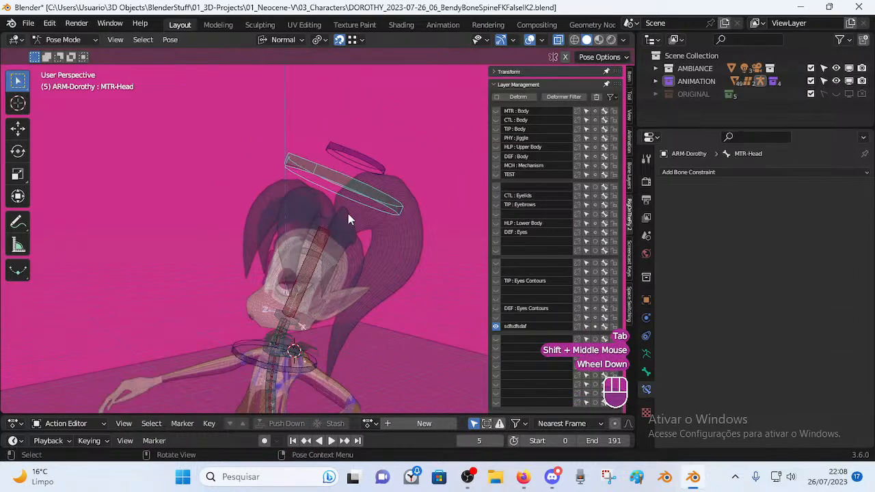
shift+middle_drag(341, 267, 309, 305)
key(Tab)
scroll(335, 231, up, 1)
key(g)
right_click(371, 163)
scroll(328, 251, up, 2)
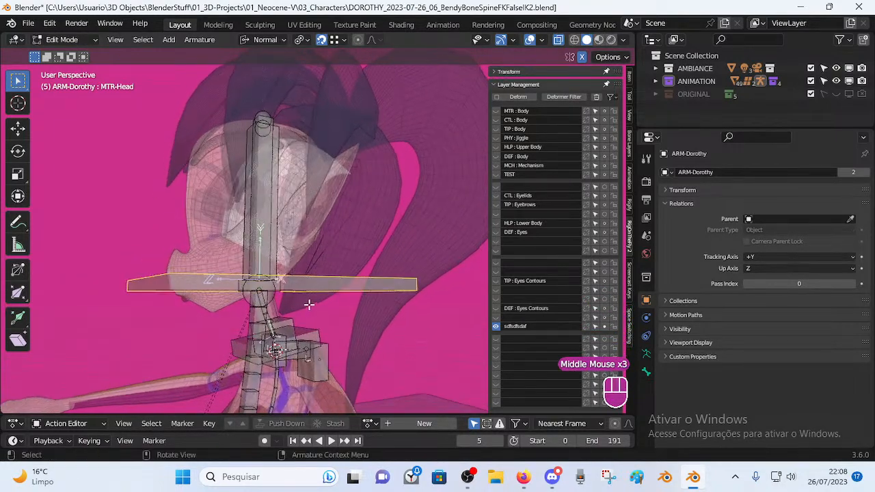
key(Tab)
Rotate and move the head control in Pose Mode to test how the head bends.
middle_drag(323, 236, 381, 239)
scroll(351, 197, down, 2)
key(r)
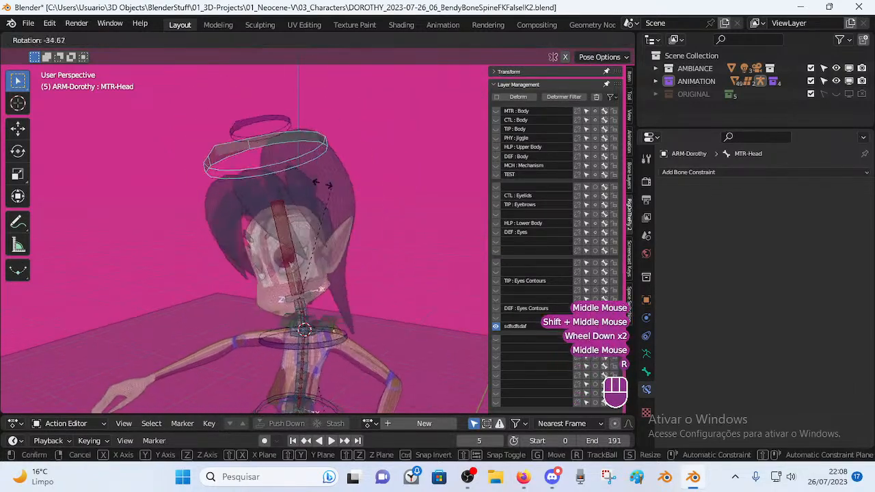
click(340, 238)
key(g)
click(343, 225)
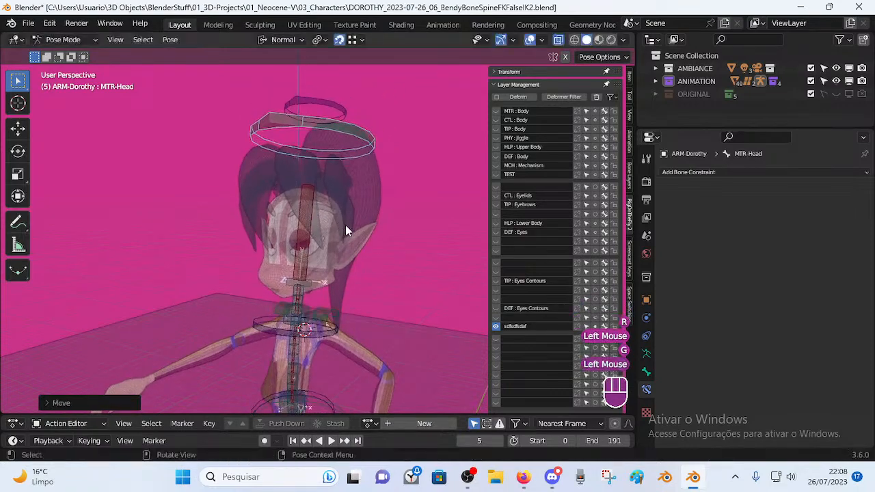
key(r)
click(353, 123)
Test-move the CTL-Head and DEF-Head bones in Edit Mode, cancelling each move.
click(352, 107)
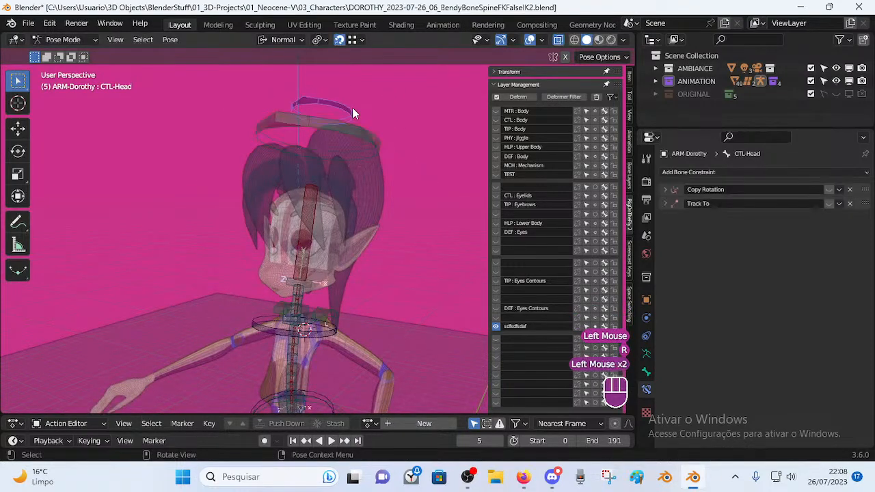
key(Tab)
key(g)
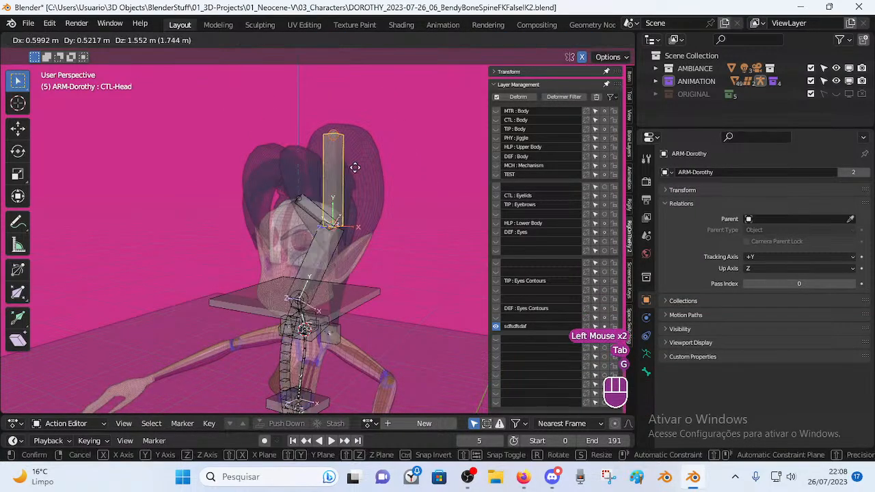
right_click(367, 152)
key(g)
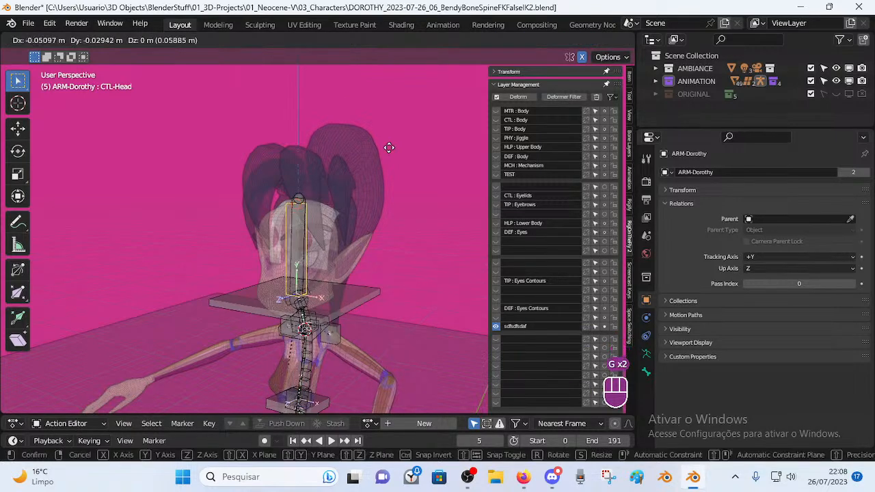
right_click(346, 182)
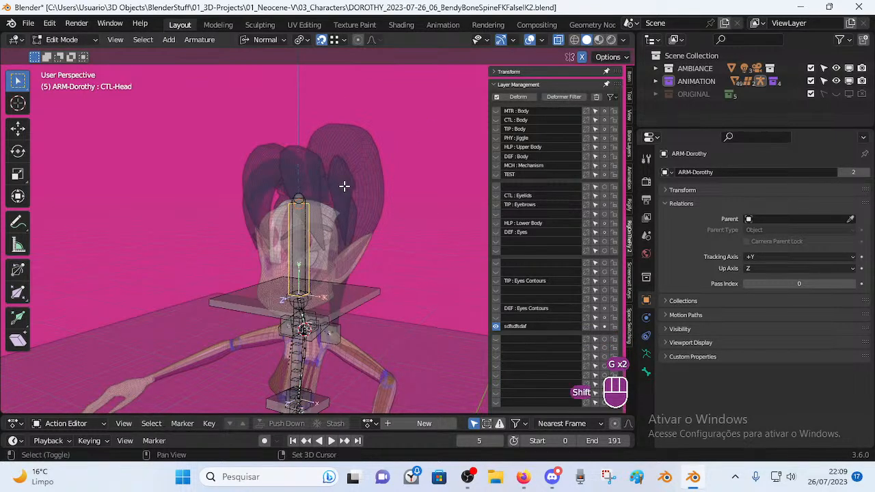
shift+click(299, 229)
key(g)
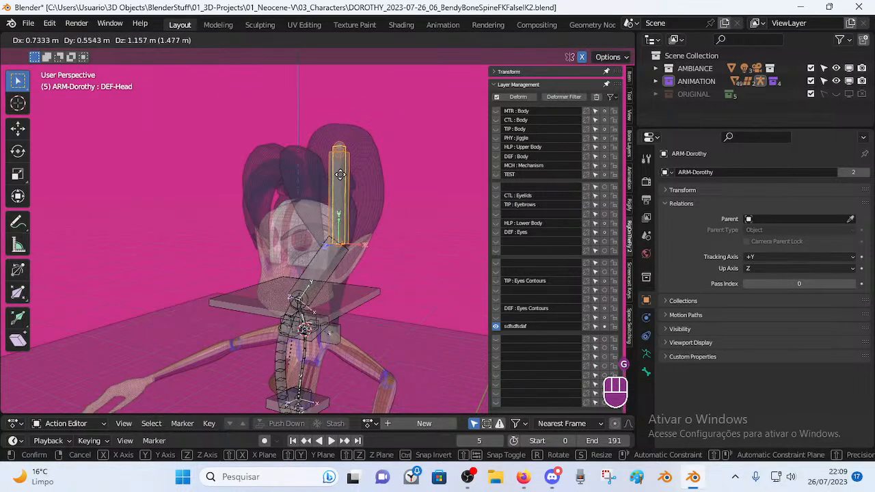
right_click(329, 179)
click(303, 250)
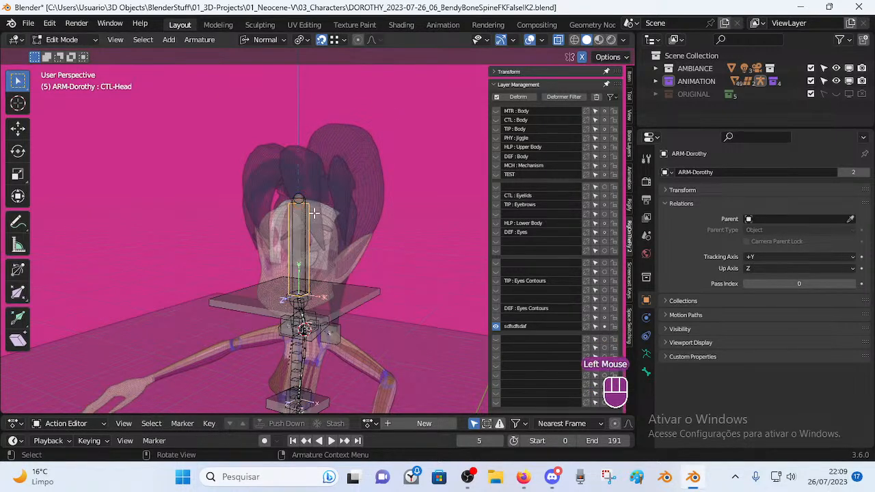
key(g)
right_click(394, 162)
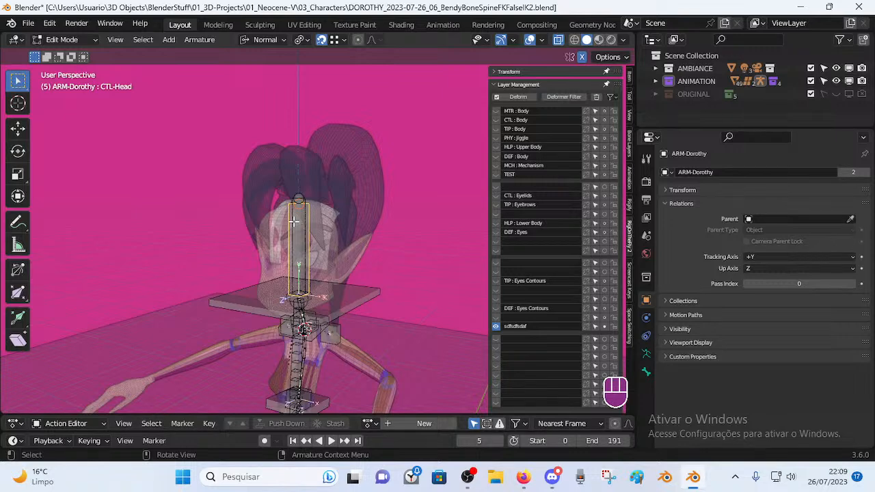
Check DEF-Head's constraint and CTL-Head's Copy Rotation and Track To constraints in Pose Mode.
key(Tab)
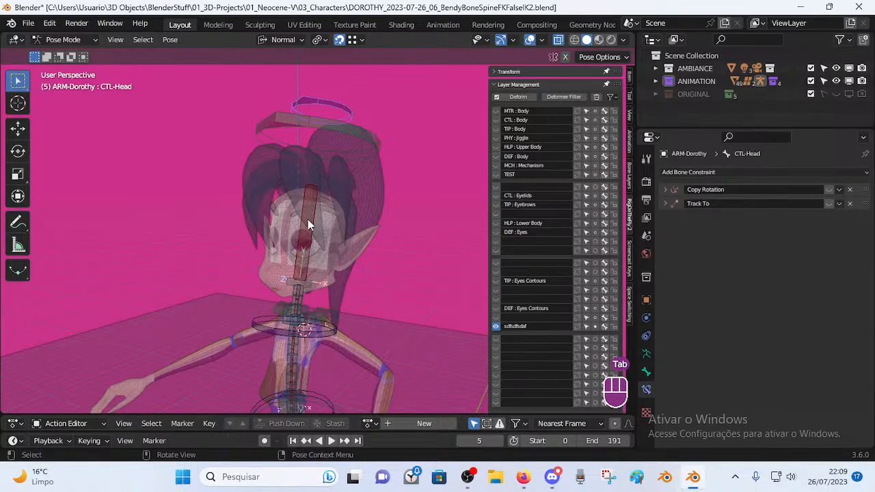
click(311, 204)
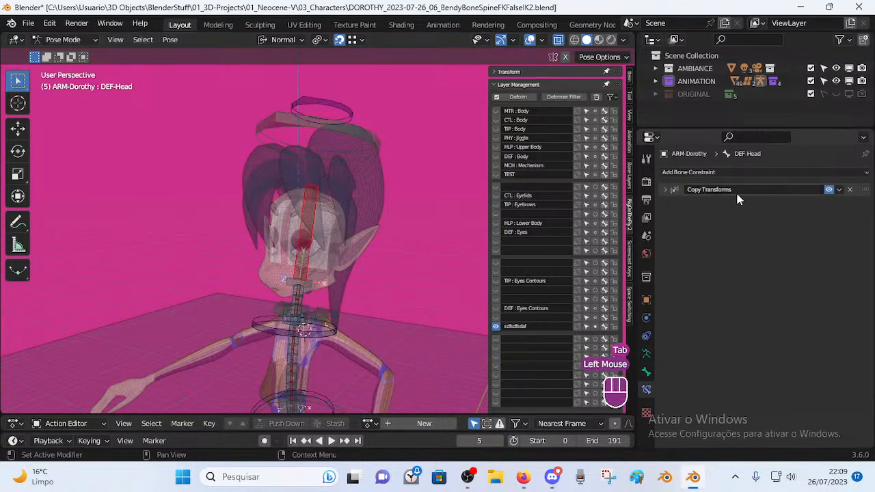
click(346, 111)
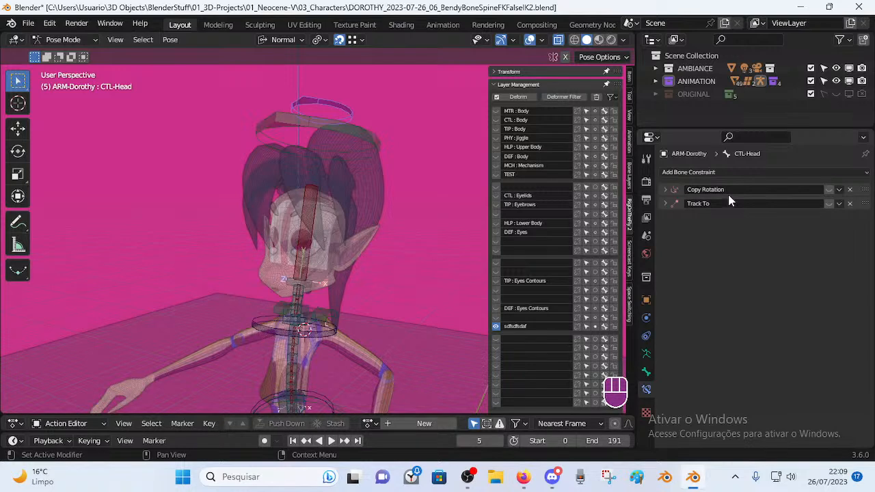
click(347, 130)
key(Tab)
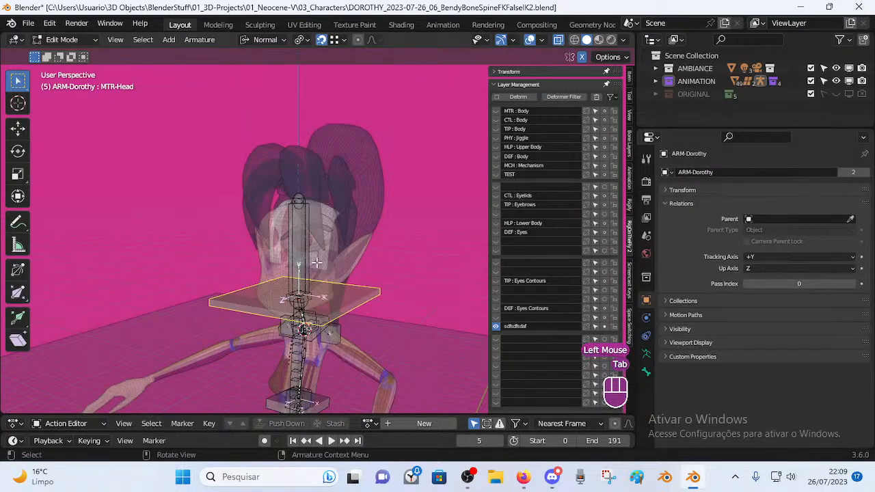
Show bone properties and cycle through the overlapping CTL-Head and DEF-Head bones.
click(307, 244)
click(646, 371)
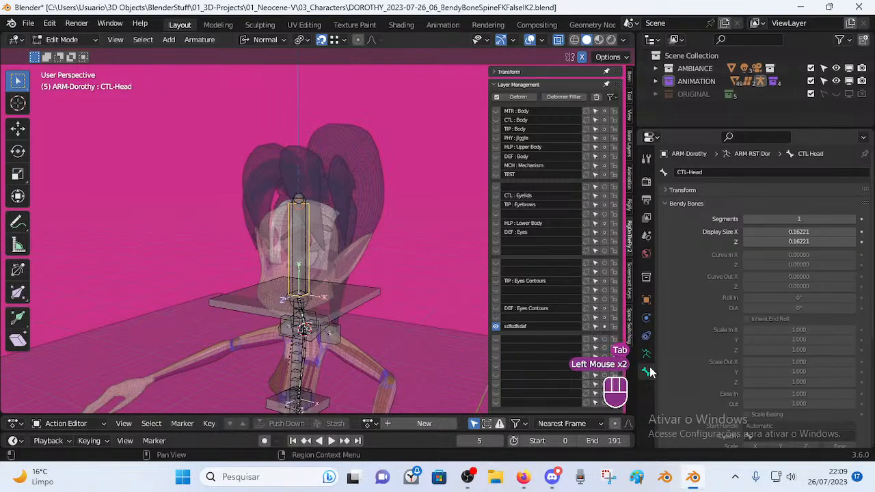
click(660, 202)
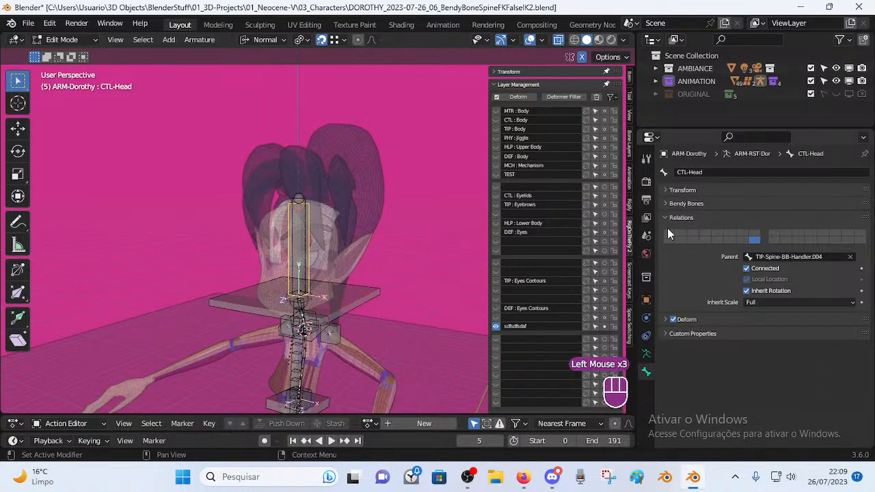
scroll(305, 218, up, 1)
click(306, 218)
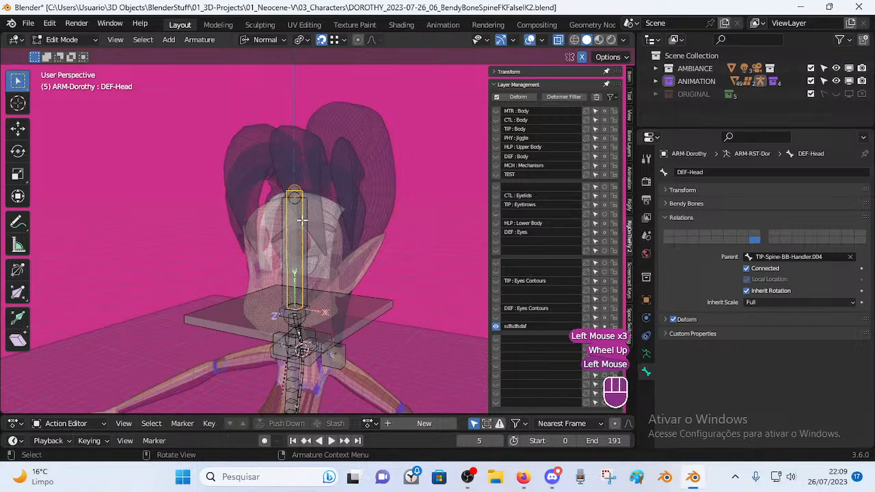
click(309, 220)
middle_drag(305, 228, 311, 215)
click(298, 224)
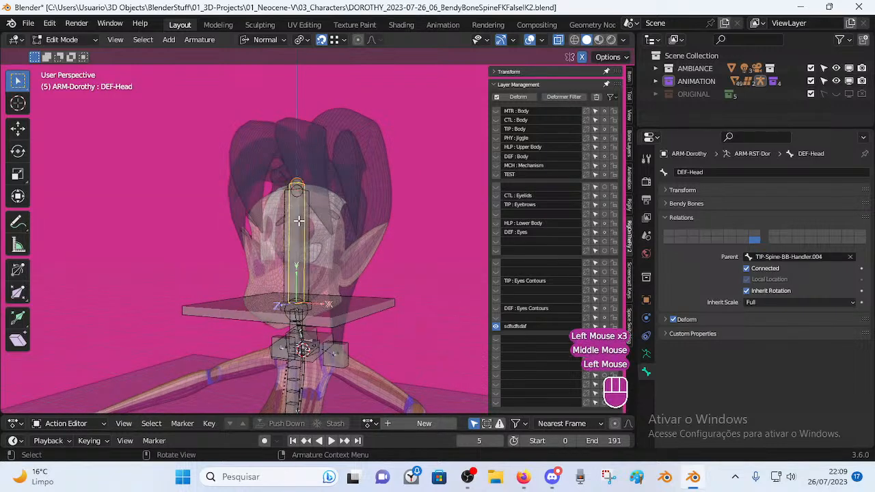
click(301, 236)
click(307, 233)
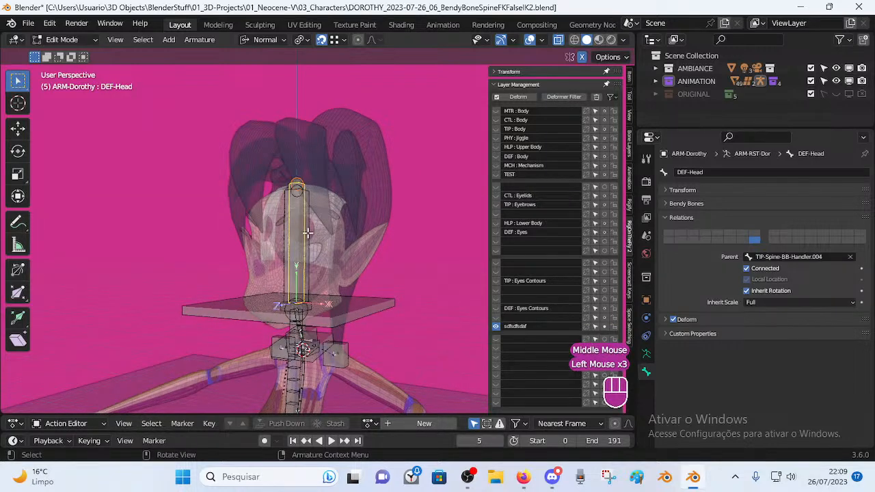
click(300, 234)
click(298, 233)
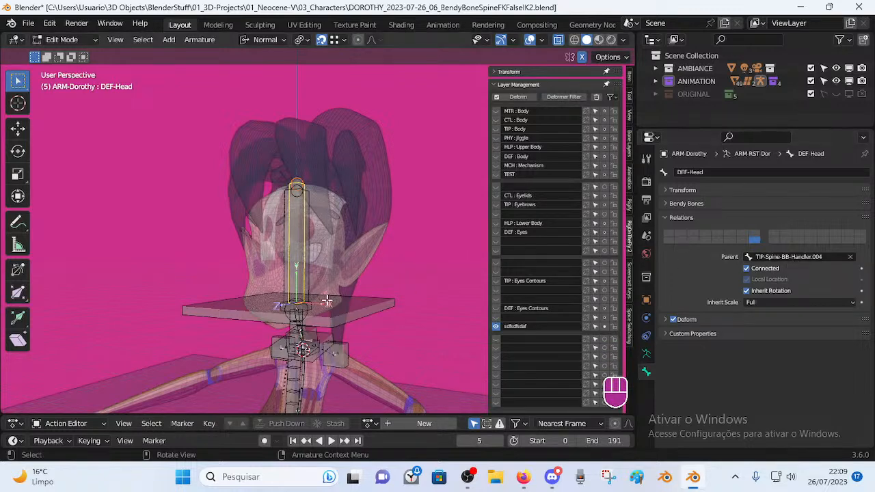
Select the flat MTR-Head control at the neck and view the neck bones from below.
click(284, 305)
click(284, 306)
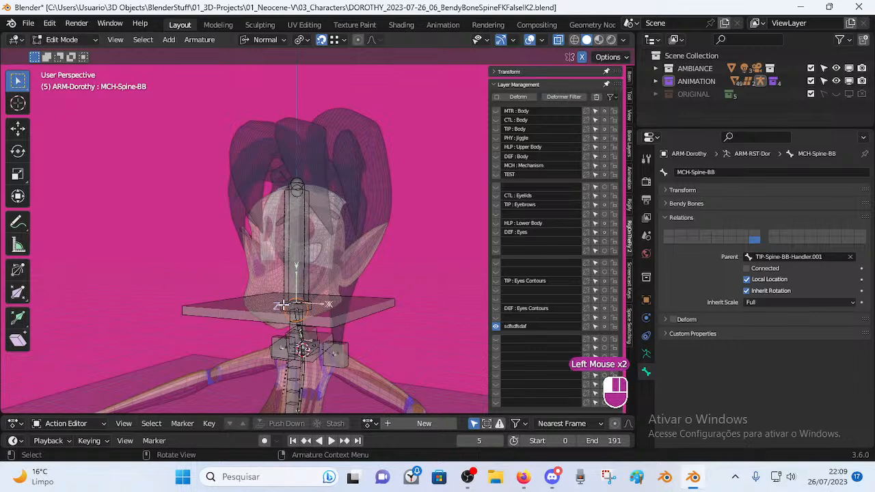
click(364, 306)
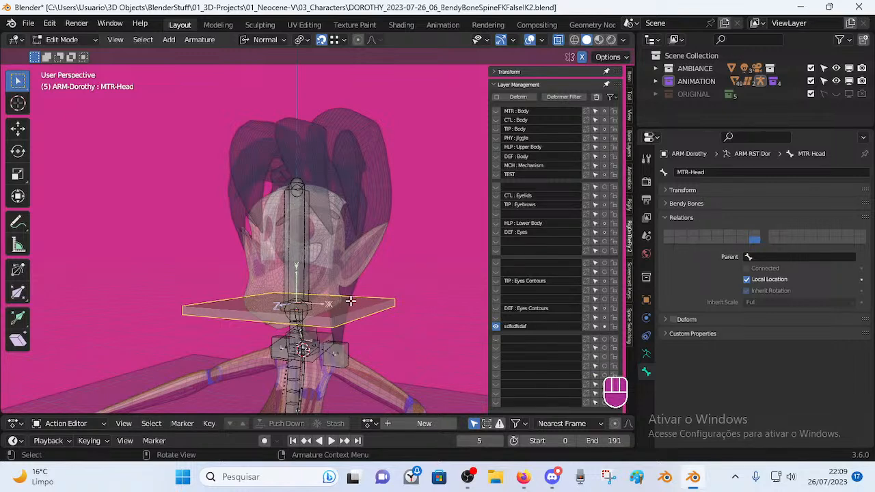
key(g)
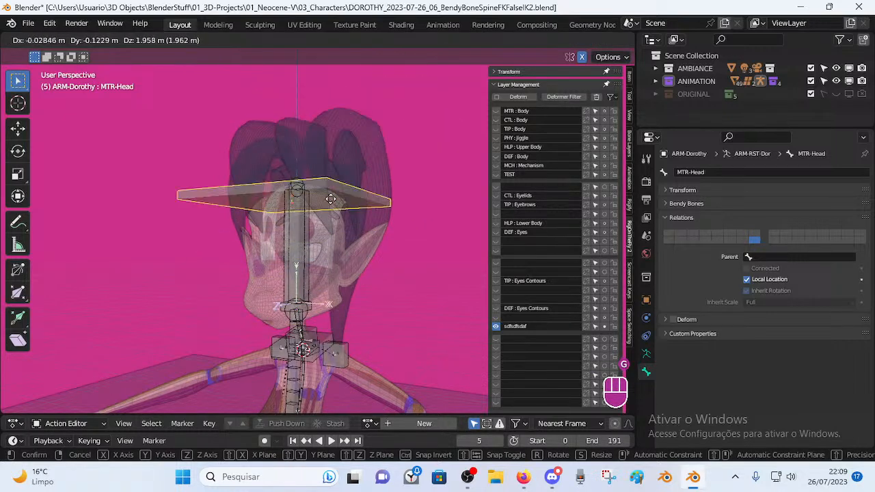
right_click(398, 201)
middle_drag(412, 254, 348, 285)
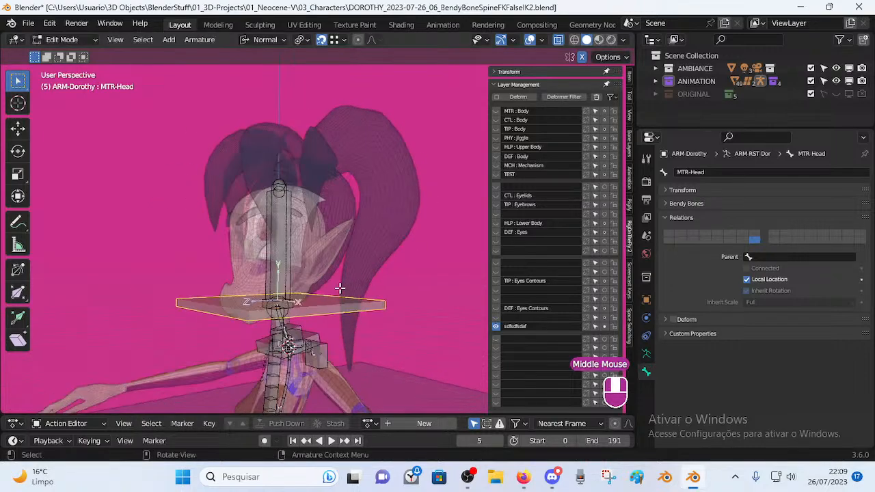
middle_drag(328, 333, 269, 344)
scroll(275, 347, up, 2)
middle_drag(304, 370, 350, 348)
shift+middle_drag(342, 366, 350, 299)
scroll(301, 352, up, 1)
scroll(313, 301, up, 2)
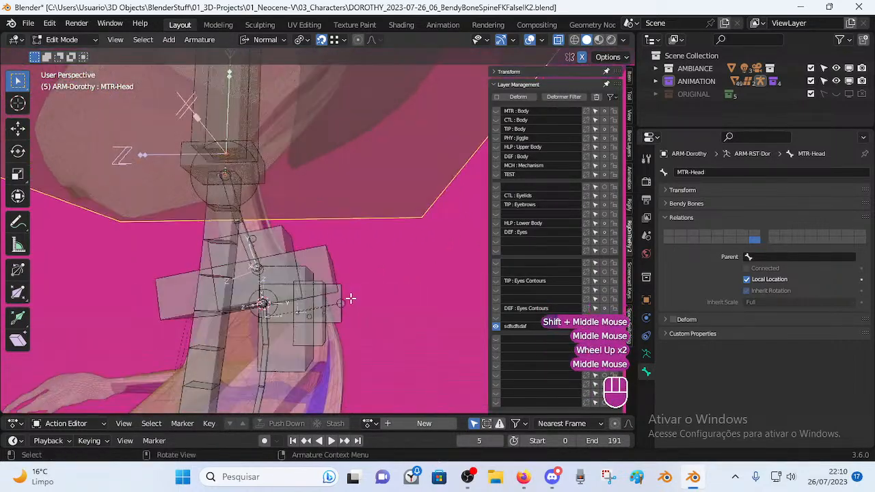
Parent MTR-Head to MCH-Shoulders with Keep Offset.
shift+click(337, 303)
shift+click(342, 299)
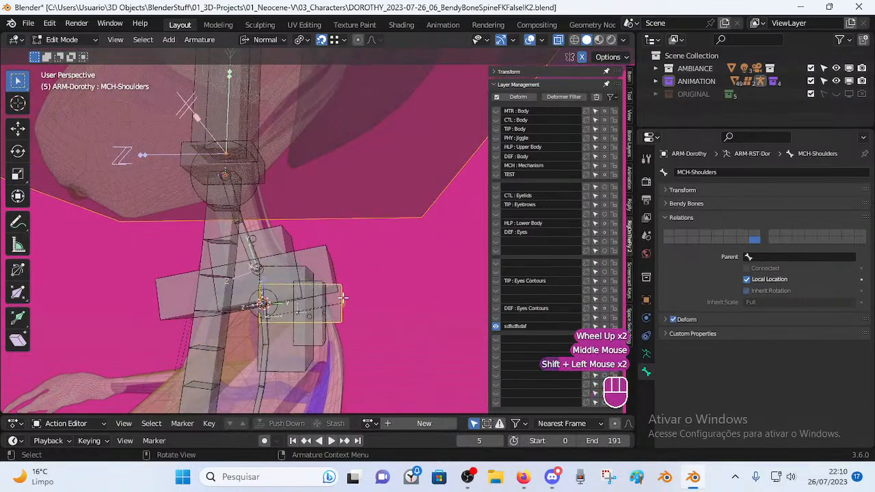
key(ctrl+p)
click(384, 293)
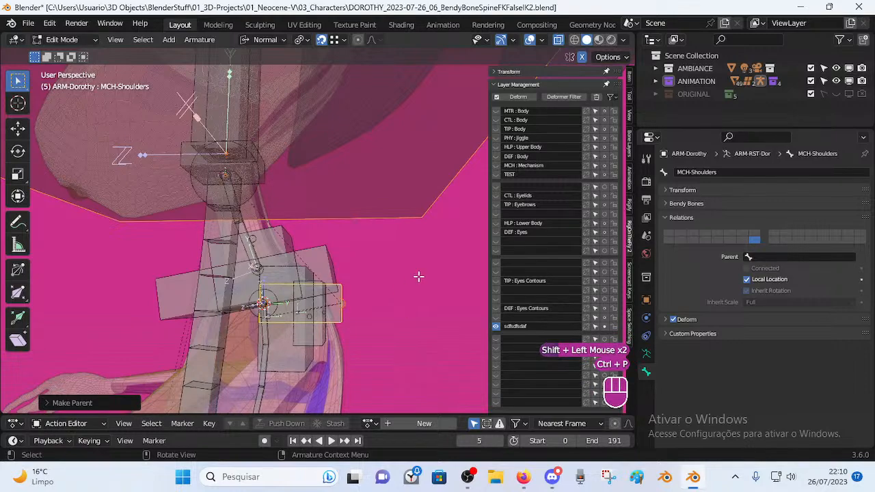
scroll(400, 286, down, 2)
middle_drag(401, 286, 300, 260)
middle_drag(301, 260, 344, 244)
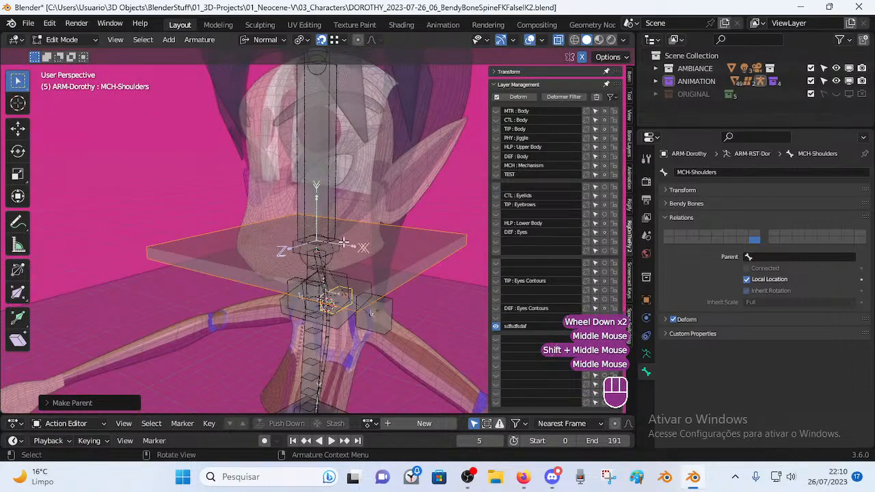
scroll(343, 243, down, 2)
Reset the pose and rotate the head ring to test the new parenting.
click(367, 240)
key(r)
right_click(404, 238)
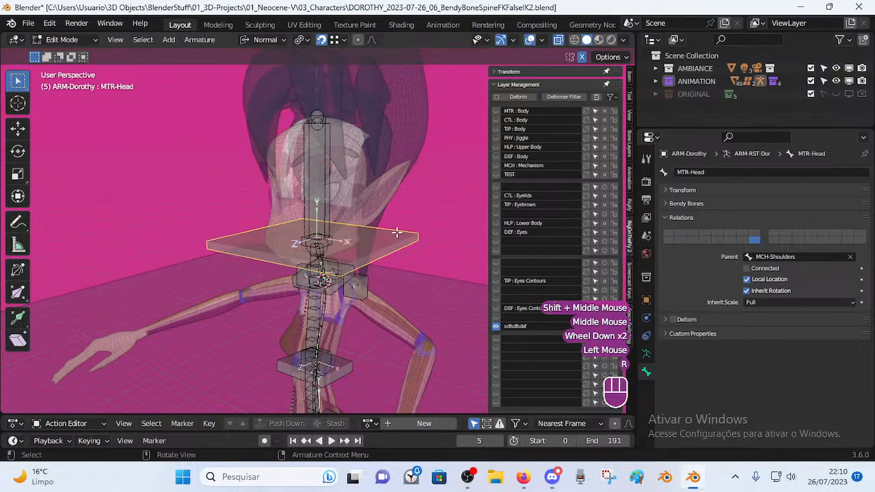
key(ctrl+Tab)
shift+middle_drag(391, 170, 375, 211)
key(a)
key(alt+q)
key(alt+q)
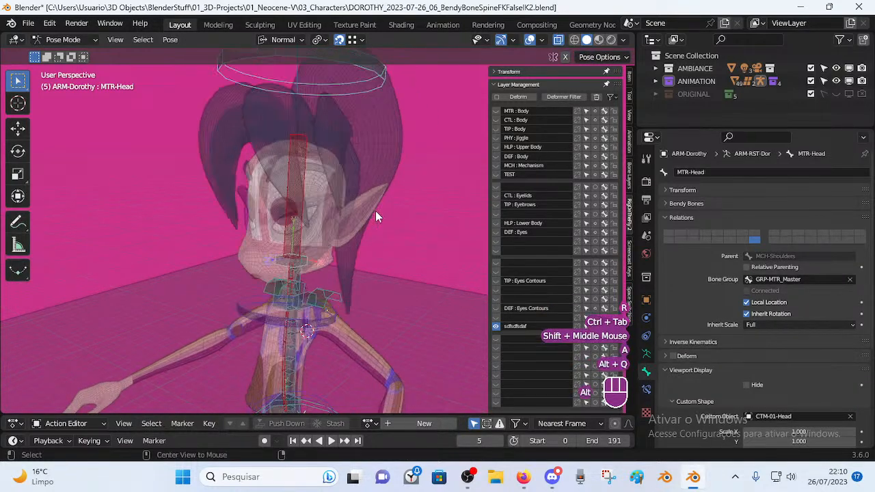
click(343, 96)
click(349, 80)
key(r)
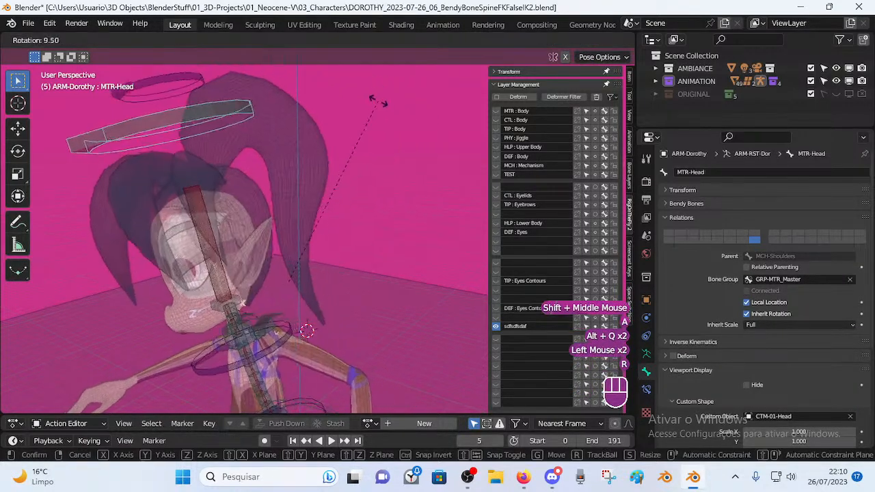
click(289, 216)
Clear MTR-Head's parent to compare, then undo back to the MCH-Shoulders parenting.
key(Tab)
middle_drag(322, 240, 314, 341)
scroll(342, 294, up, 2)
scroll(351, 315, up, 2)
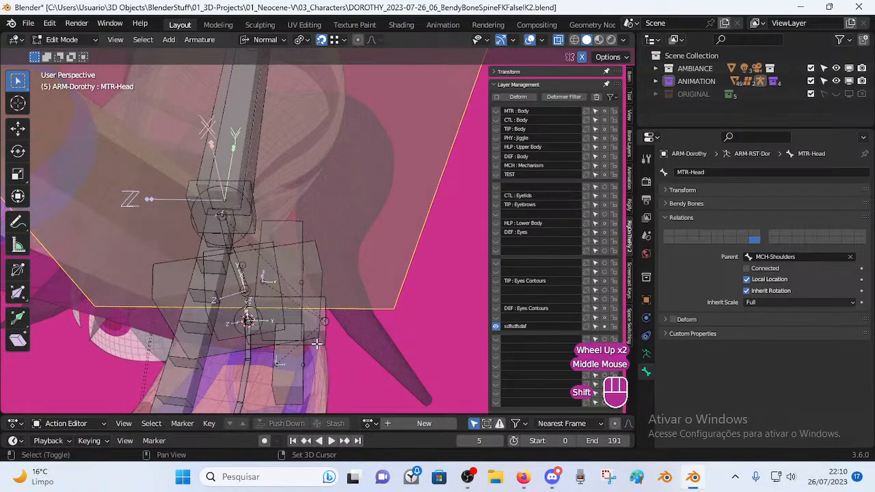
key(alt+p)
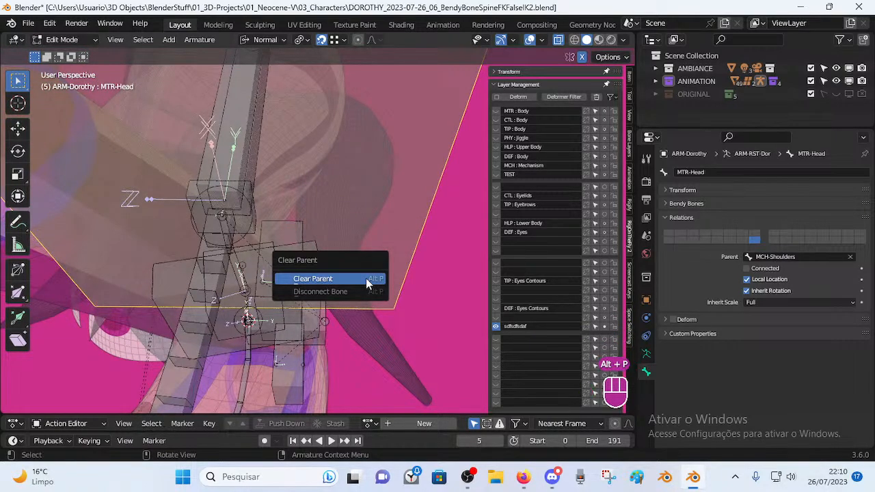
click(365, 279)
middle_drag(457, 239, 333, 171)
scroll(410, 205, down, 3)
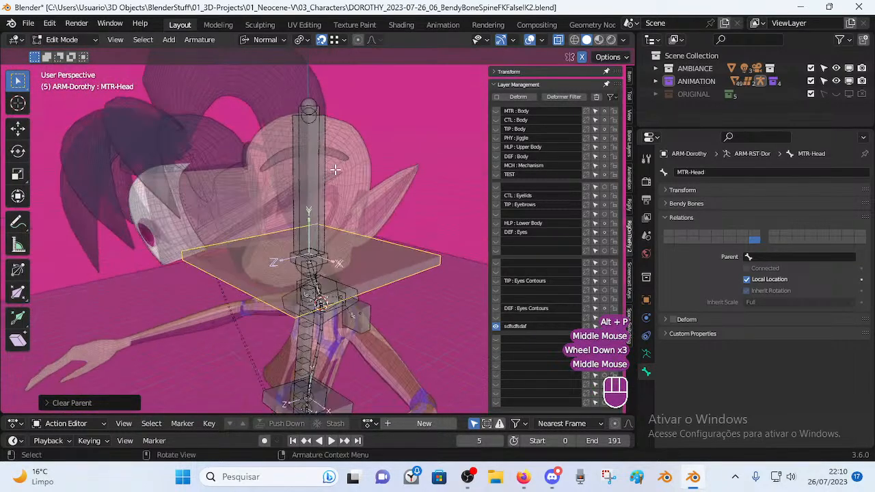
key(a)
key(alt+q)
key(alt+q)
key(ctrl+z)
key(ctrl+z)
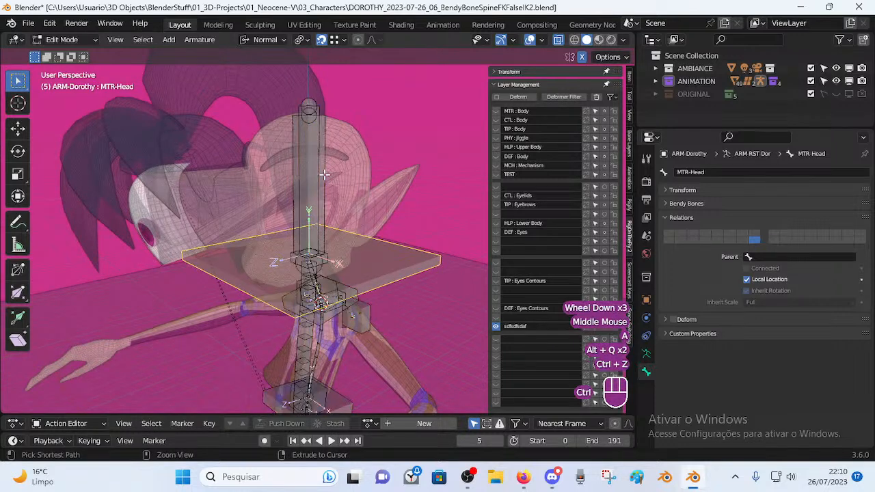
key(ctrl+z)
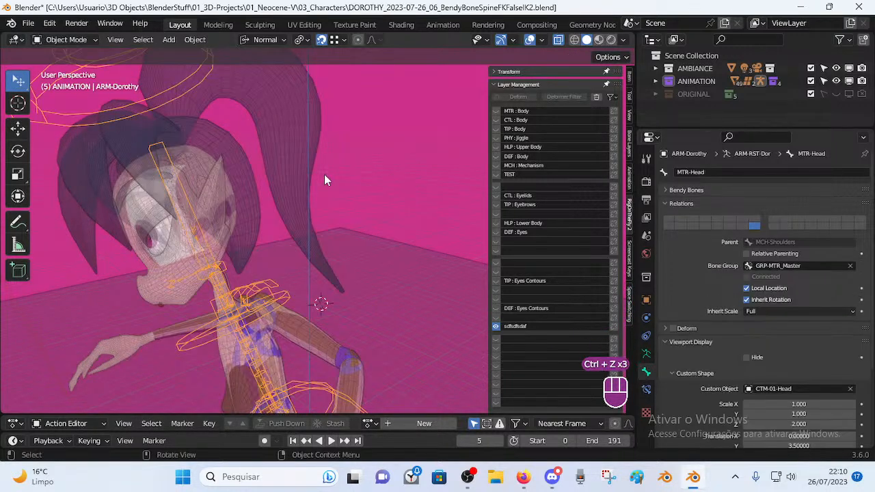
key(Tab)
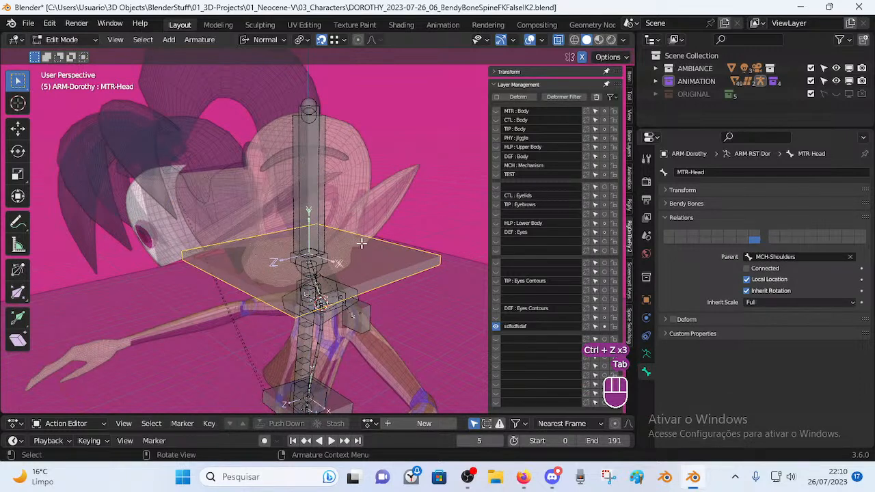
Select all bones, clear their roll, and adjust their envelope size.
key(a)
key(alt+r)
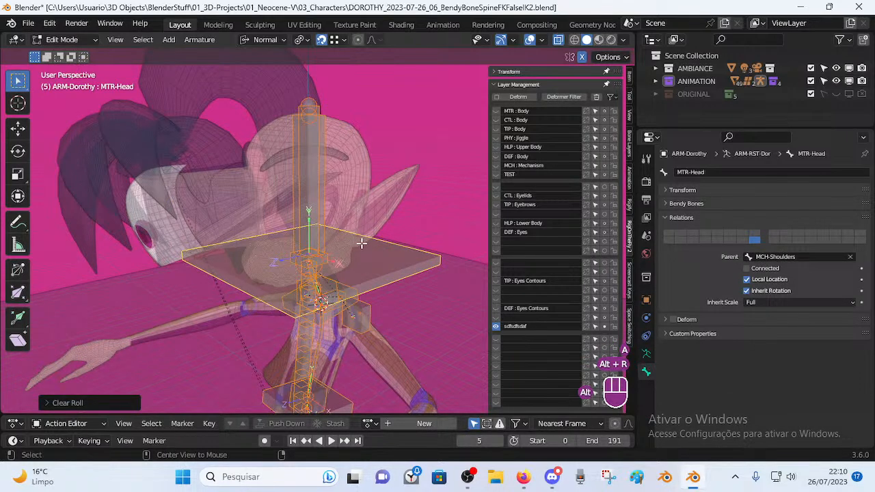
key(alt+s)
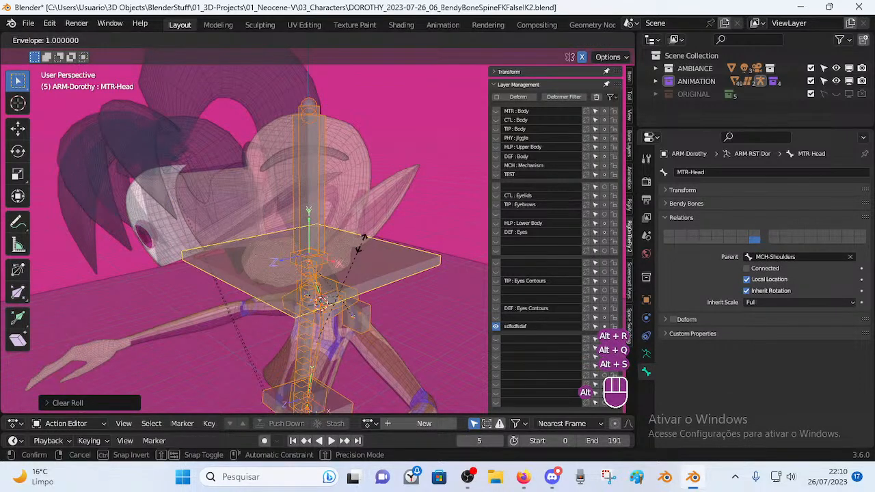
click(358, 243)
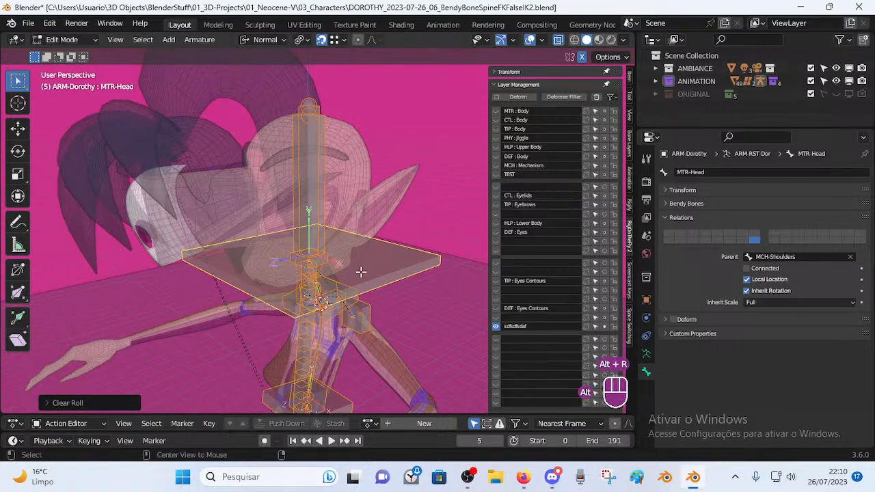
key(alt+g)
key(alt+s)
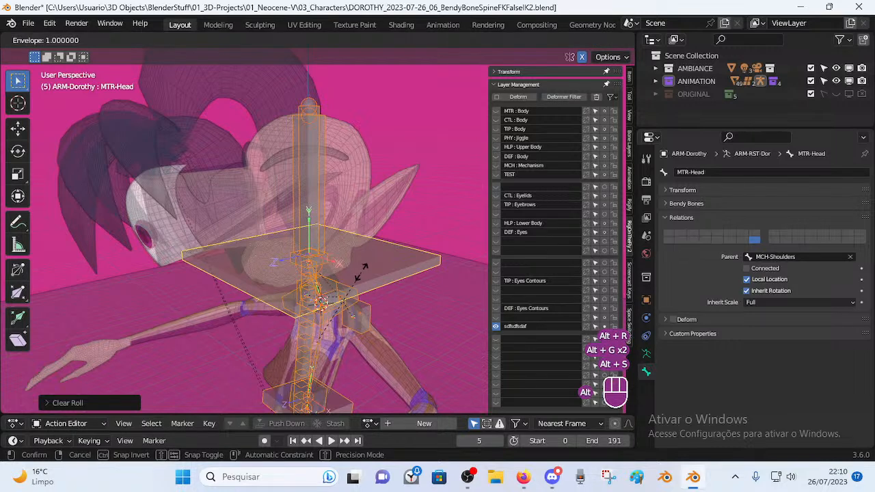
click(359, 229)
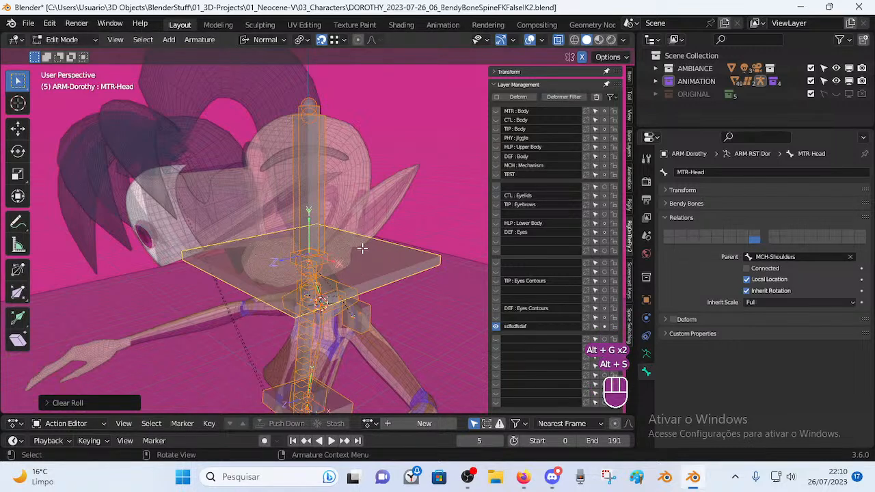
key(alt)
key(alt+s)
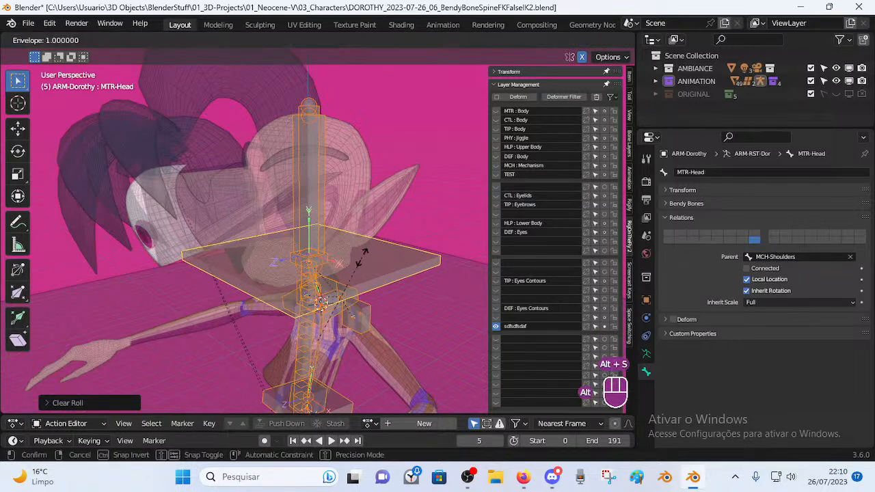
click(360, 262)
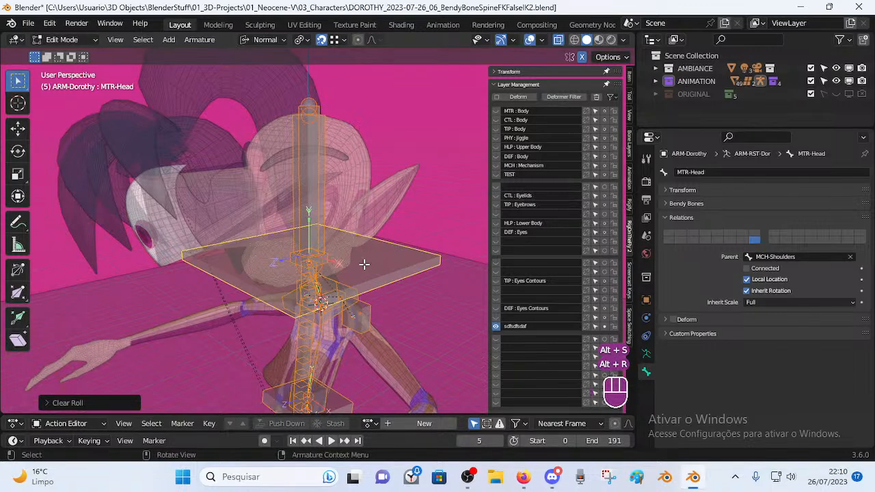
Reset the roll of the CTL-Head bone and the head plate bone around it.
click(313, 199)
key(ctrl+r)
click(380, 226)
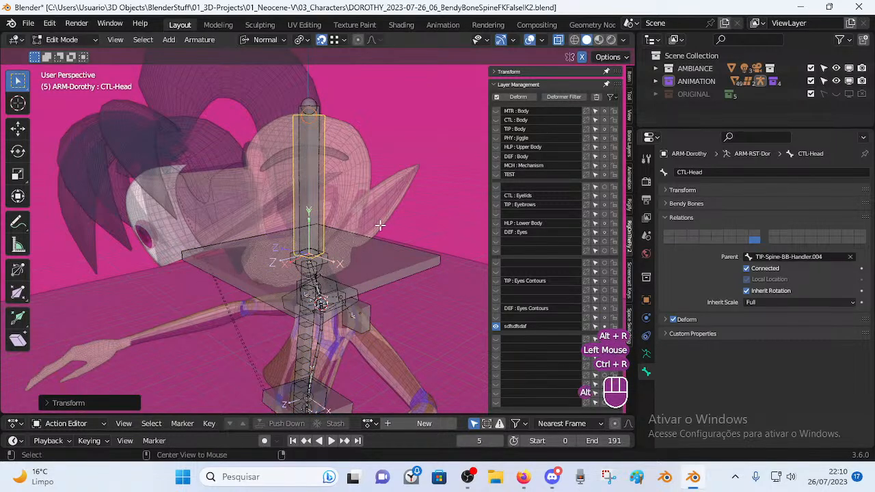
key(alt+r)
click(391, 274)
key(r)
click(402, 232)
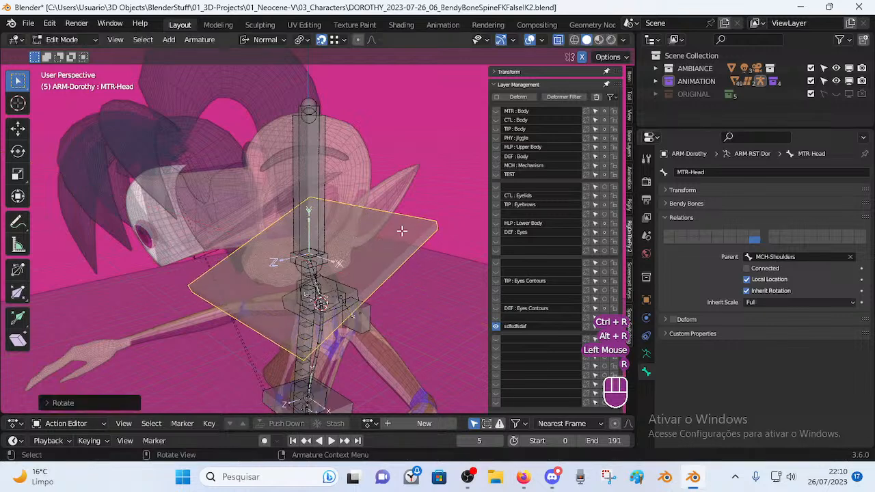
key(alt+r)
key(alt+r)
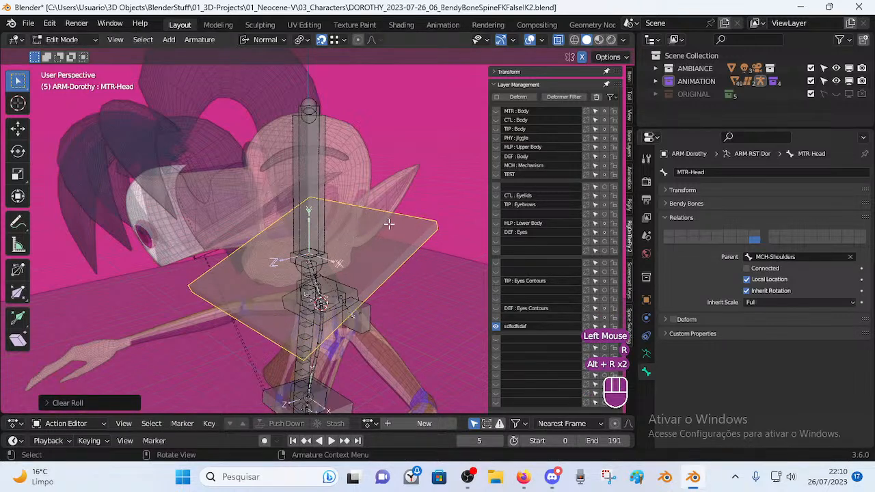
key(ctrl+r)
Move the MTR-Head plate up and left, level with the head, then rescale it and its envelope.
key(alt+r)
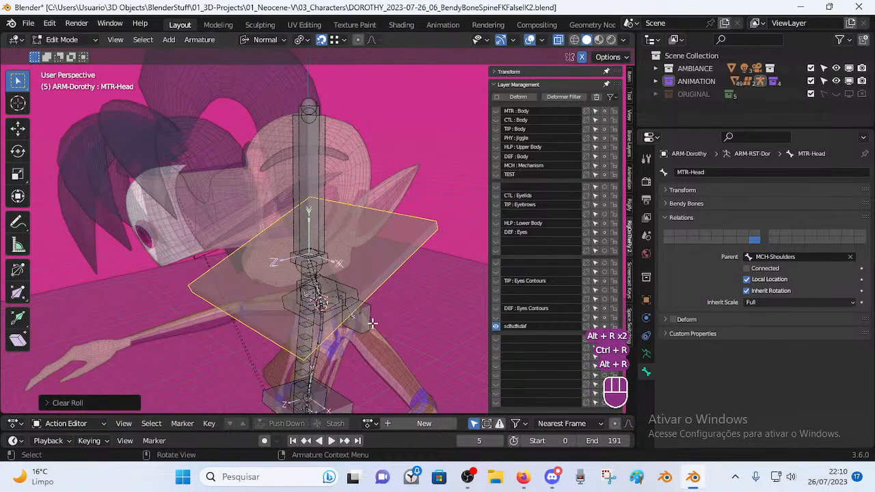
key(g)
click(337, 205)
key(alt+g)
key(alt+r)
key(s)
click(407, 227)
key(alt+s)
click(373, 220)
key(alt+s)
click(362, 231)
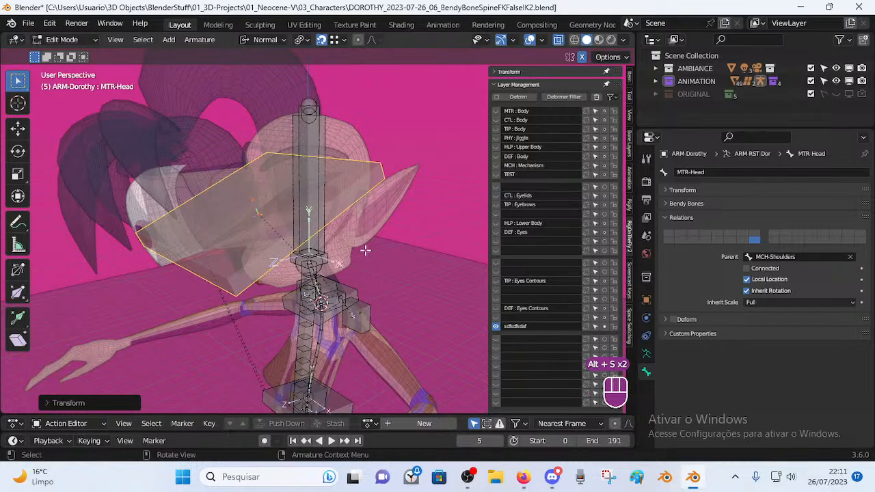
Reopen the DOROTHY .blend file without saving the current changes.
click(28, 24)
click(58, 58)
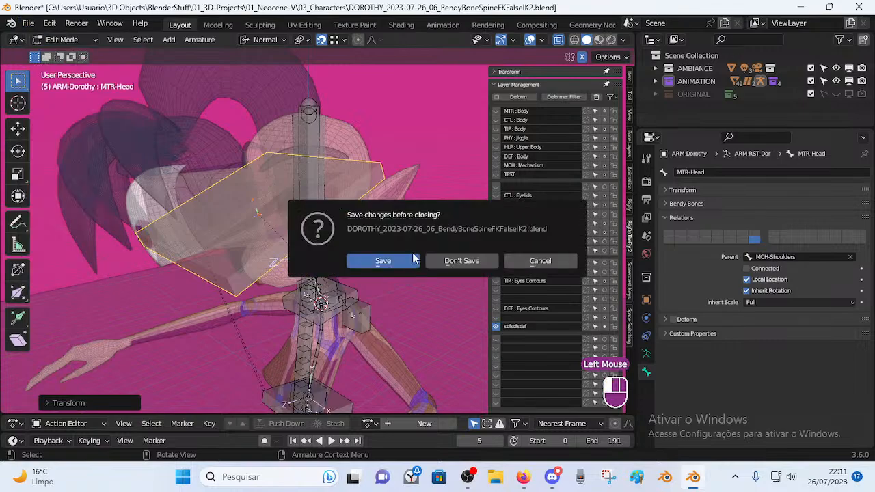
click(464, 267)
double_click(362, 131)
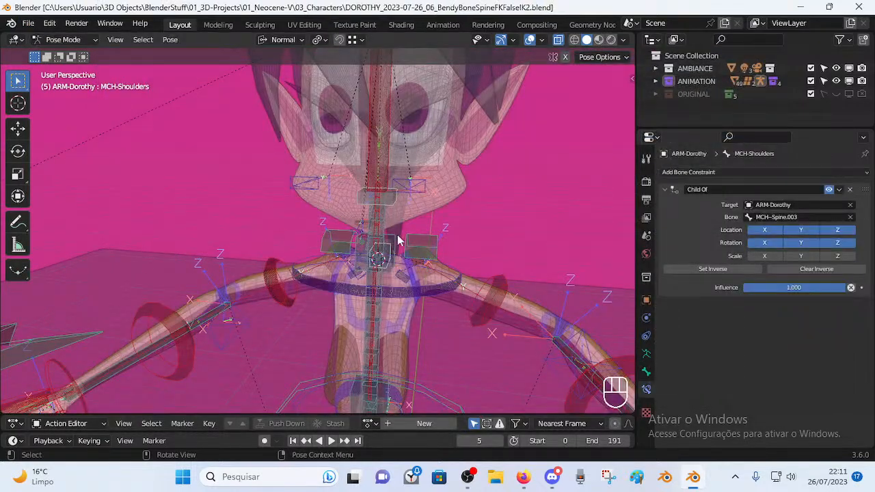
Expand the Layer Management options and show the armature's data properties.
middle_drag(390, 241, 430, 219)
key(n)
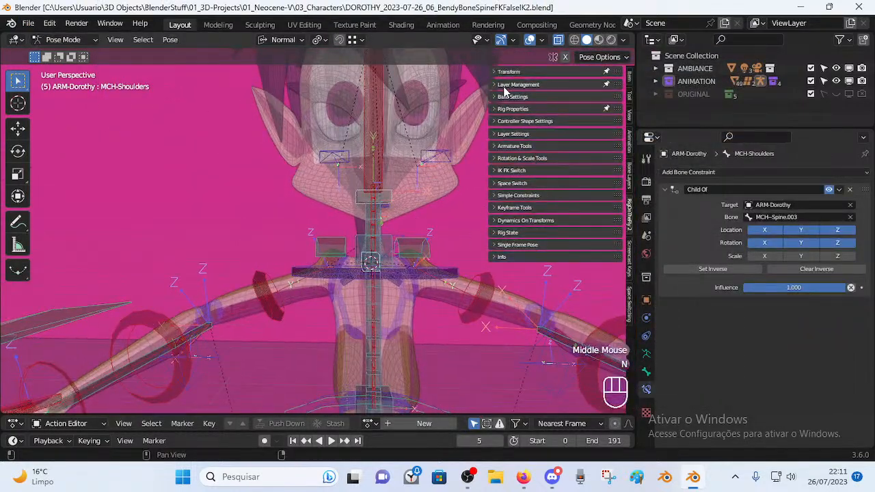
click(505, 86)
key(n)
middle_drag(498, 181, 343, 276)
key(alt+a)
scroll(342, 276, down, 2)
click(646, 354)
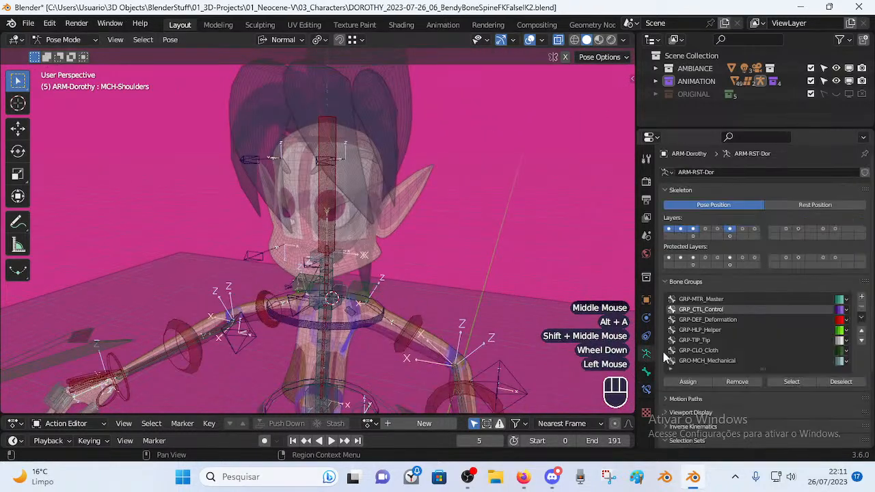
scroll(729, 351, down, 3)
Select the spine bones and hide all unselected bones with Shift+H.
key(alt+a)
click(449, 240)
key(shift+h)
middle_drag(380, 241, 375, 280)
key(alt+a)
Inspect the head from several angles and select the ring control above it.
scroll(353, 260, up, 1)
click(522, 476)
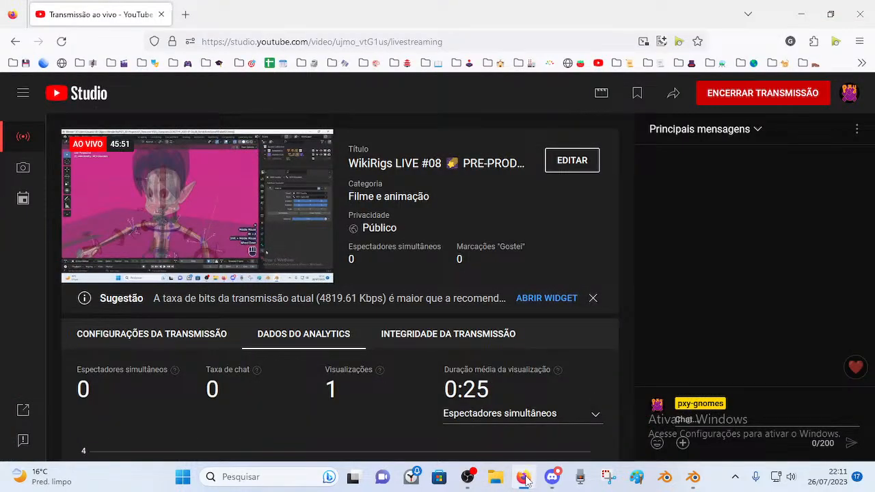
click(693, 476)
middle_drag(321, 260, 327, 268)
scroll(330, 318, up, 2)
middle_drag(331, 317, 382, 257)
scroll(370, 136, down, 1)
click(369, 136)
scroll(403, 205, down, 1)
Isolate the SpineRig set bones and the top head circle control, hiding all other bones.
key(n)
key(n)
key(n)
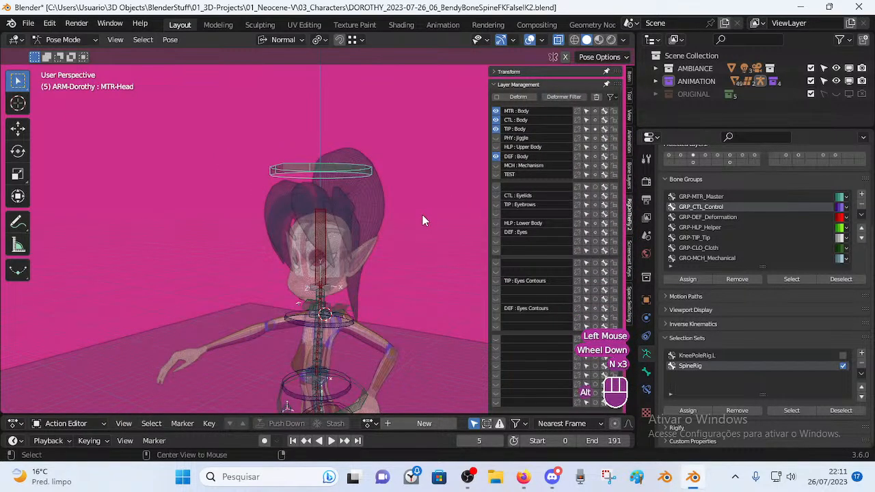
key(alt+h)
key(alt+a)
click(791, 410)
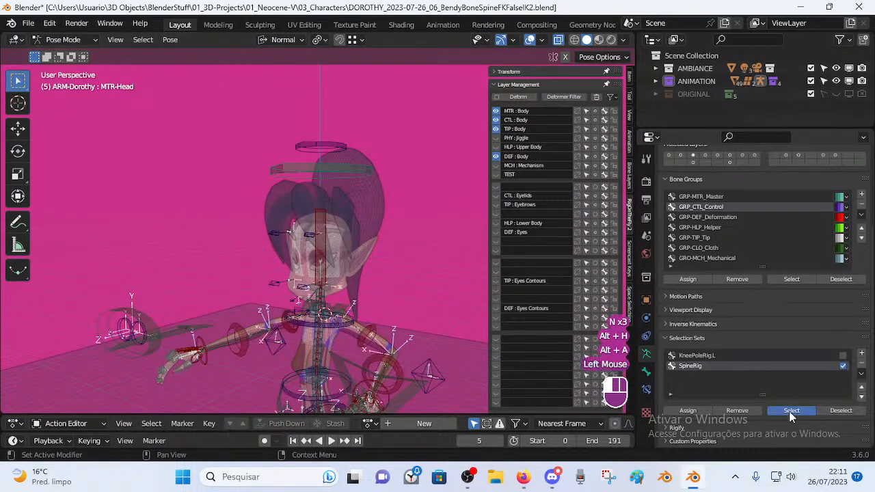
shift+click(334, 142)
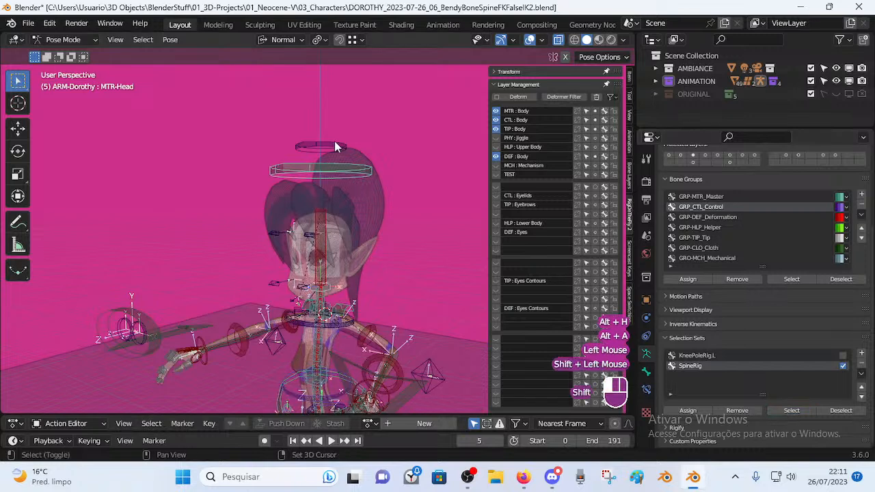
click(707, 410)
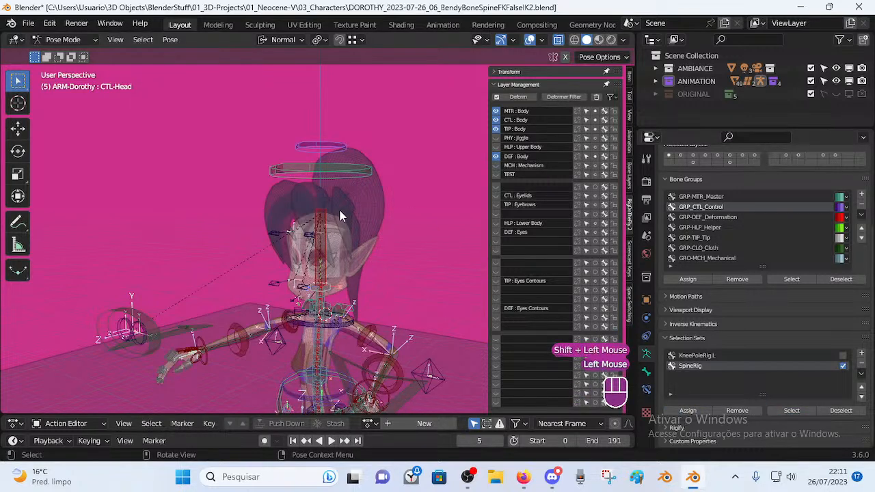
key(alt+a)
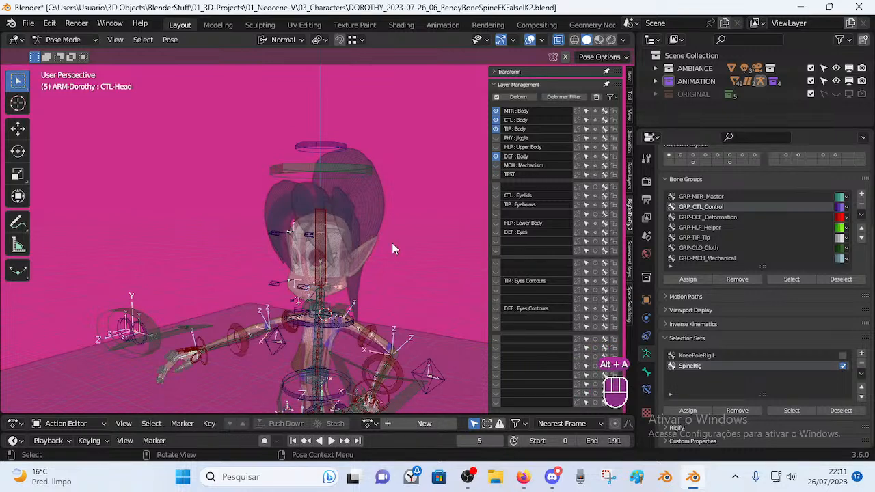
key(ctrl+z)
key(ctrl+z)
key(ctrl+z)
key(ctrl+z)
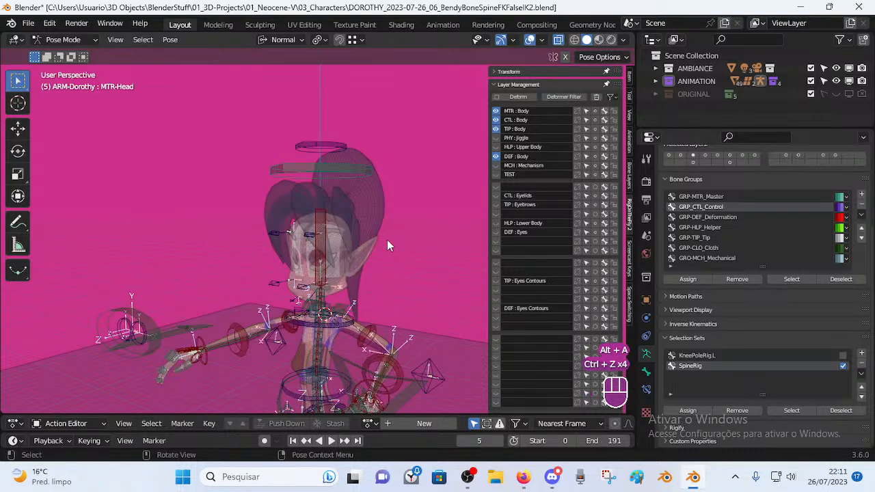
click(811, 411)
shift+click(343, 145)
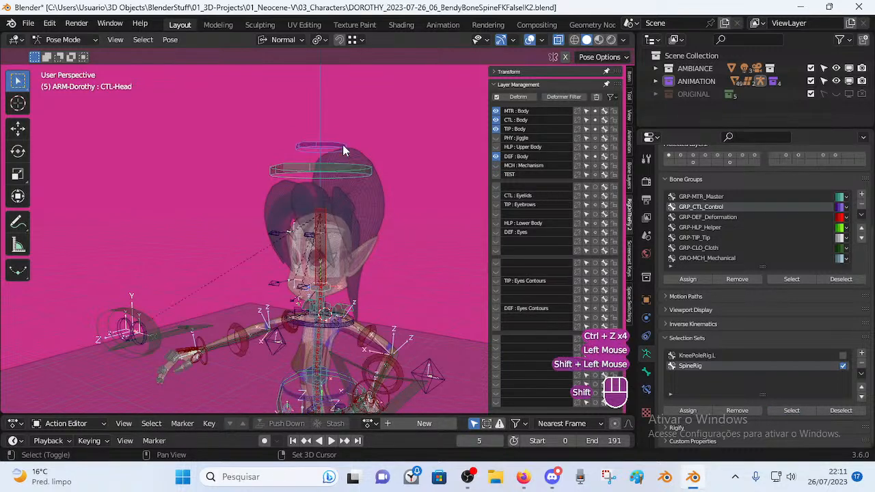
key(shift+h)
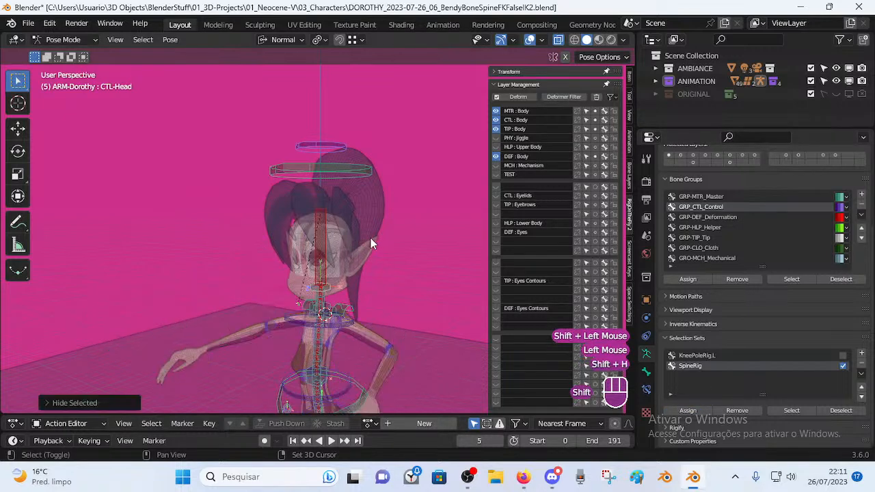
key(alt+a)
Tilt the head by rotating the top head circle control.
middle_drag(353, 263, 363, 318)
click(340, 147)
key(r)
key(Escape)
middle_drag(343, 148, 328, 170)
key(r)
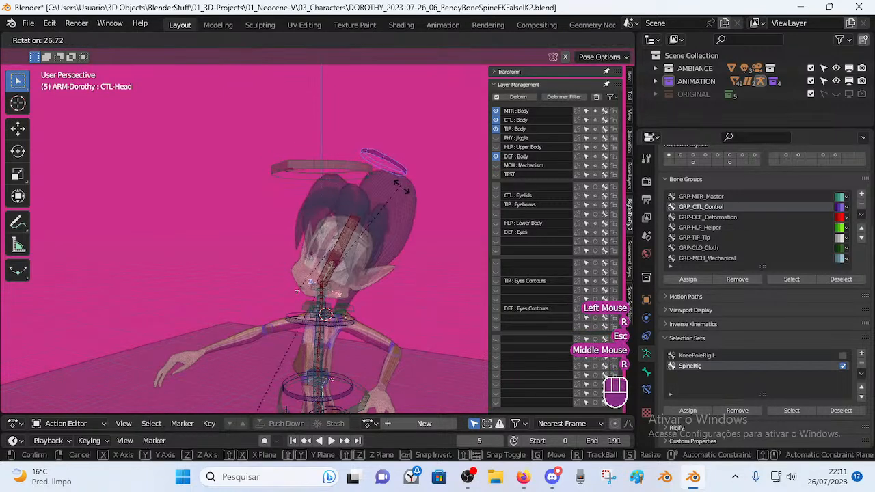
click(314, 280)
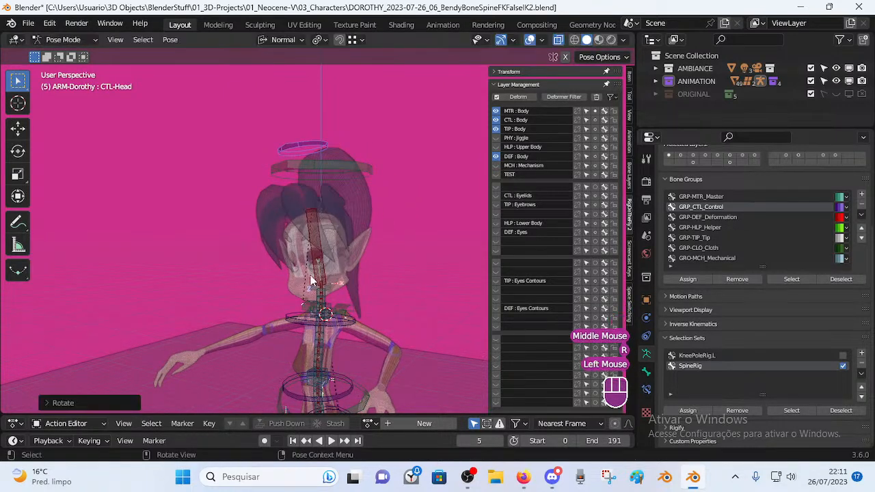
scroll(314, 281, up, 2)
Rotate the head circle control twice to test head bending.
click(337, 318)
click(314, 109)
key(r)
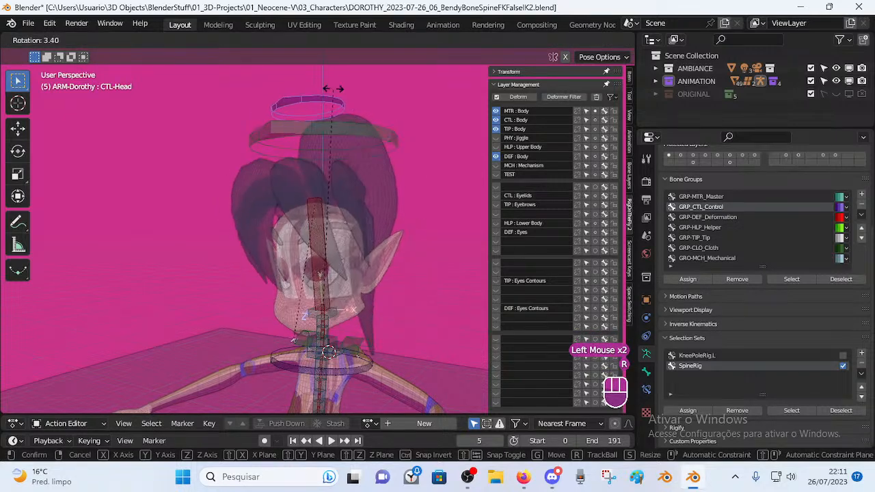
click(333, 89)
key(r)
key(r)
click(401, 192)
scroll(330, 365, down, 3)
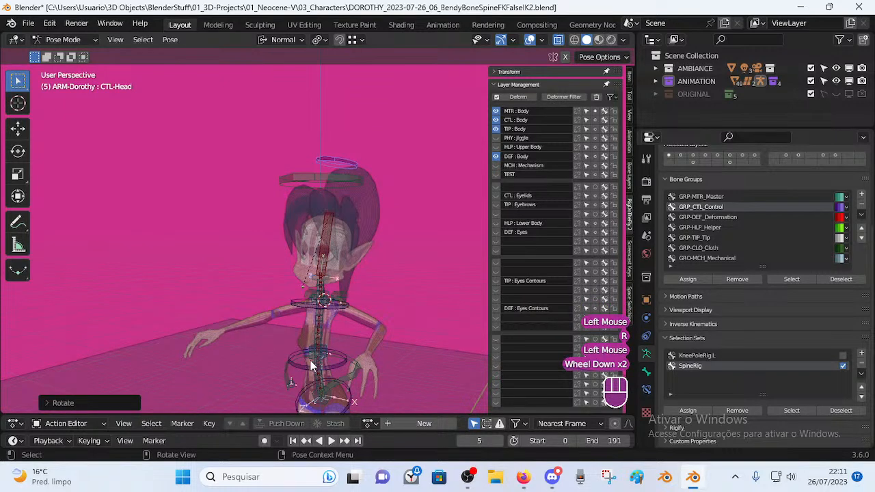
Rotate the head plate bone, then tilt the head with the head circle control.
click(364, 179)
key(r)
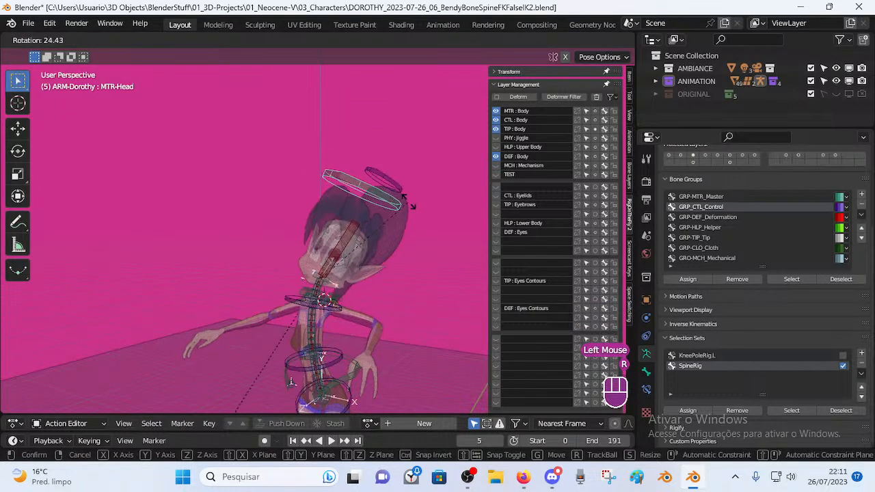
click(378, 183)
click(378, 180)
key(r)
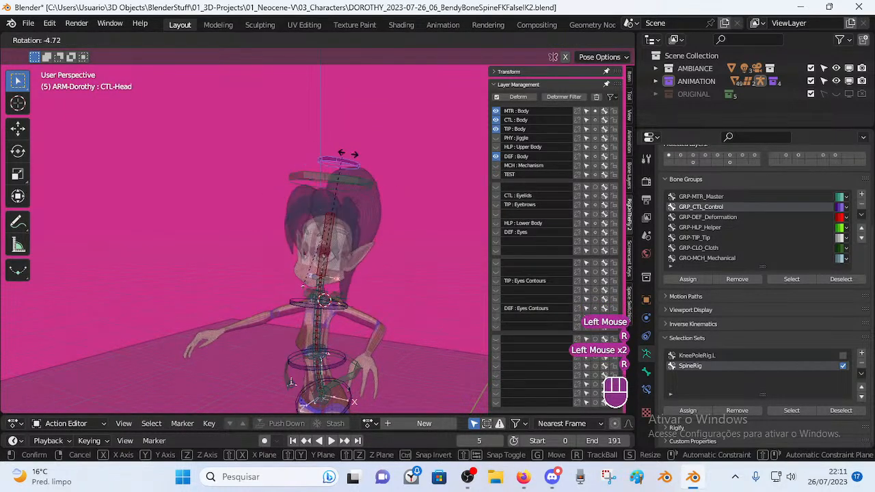
click(354, 180)
key(r)
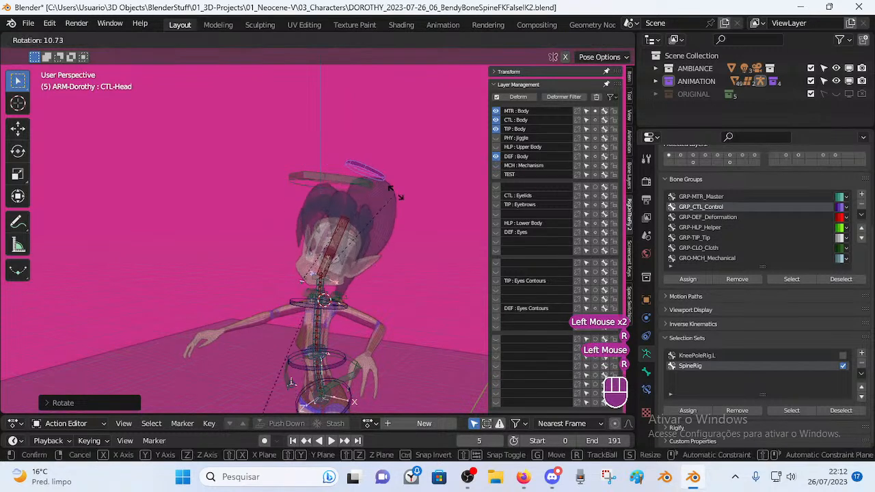
click(353, 183)
Move and rotate the head plate bone.
click(353, 184)
key(g)
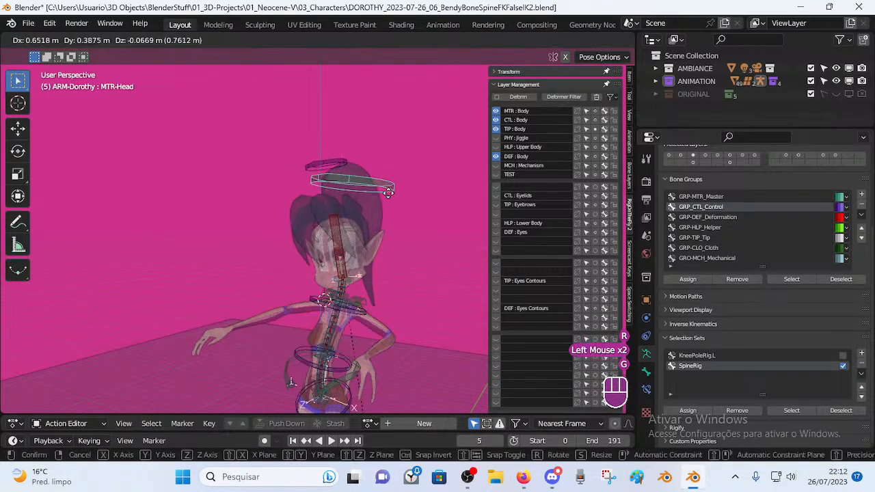
click(369, 196)
scroll(349, 217, up, 2)
key(r)
click(356, 160)
Tilt the head left with the head circle control and rotate the head plate again.
click(342, 126)
key(r)
click(317, 131)
click(361, 157)
key(r)
click(374, 162)
click(366, 170)
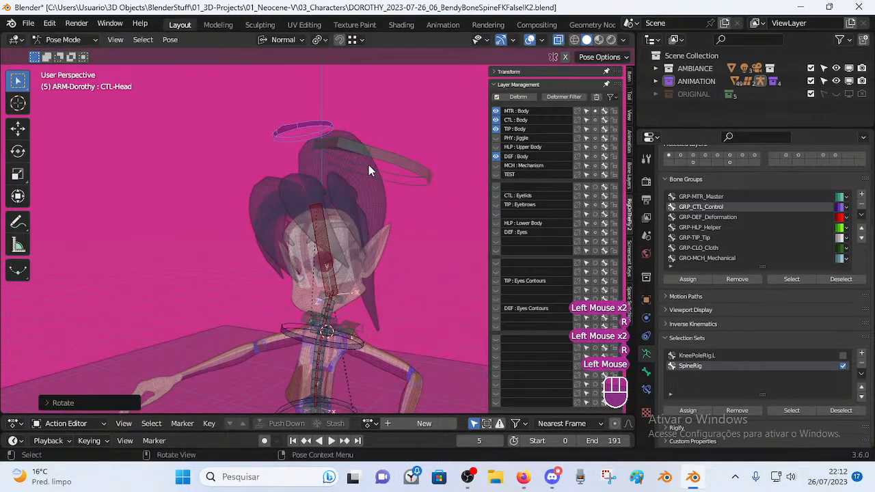
Rotate the head bone and tilt the small halo head control.
key(r)
click(344, 290)
key(r)
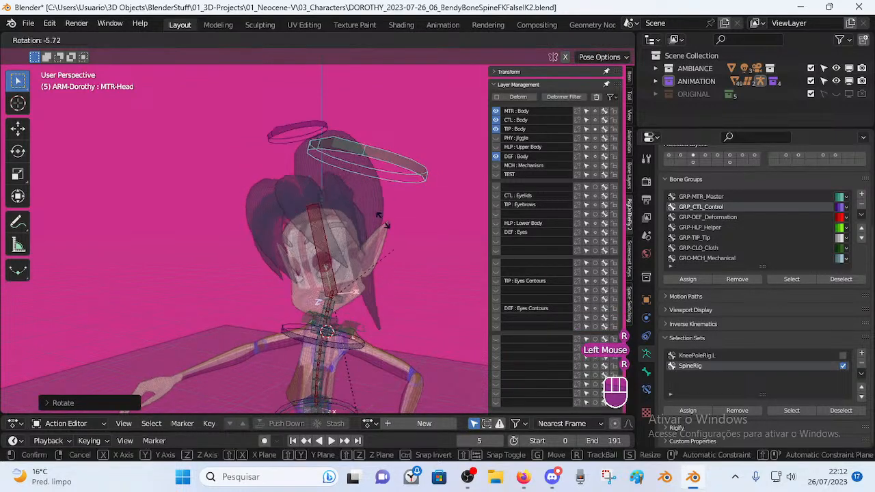
click(285, 126)
click(285, 126)
key(r)
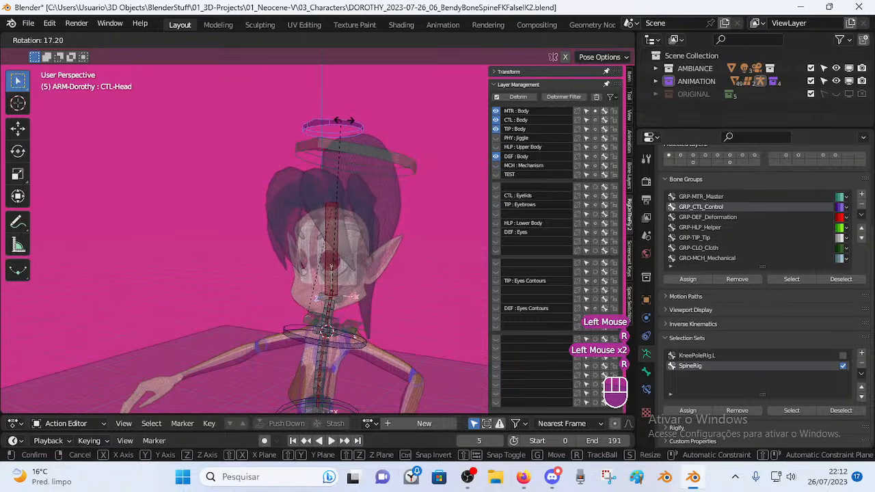
click(375, 168)
From a side view, repeatedly move and rotate the head plate to bend the head.
middle_drag(386, 127, 361, 204)
key(r)
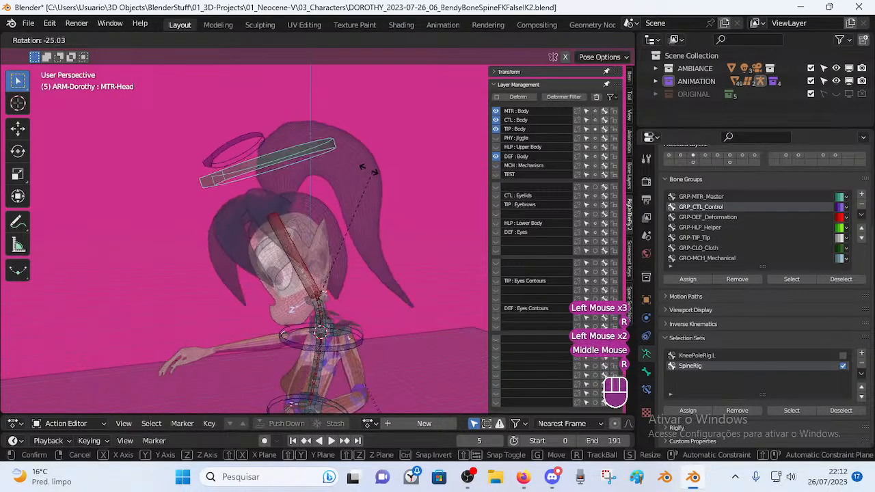
click(402, 309)
key(g)
click(416, 282)
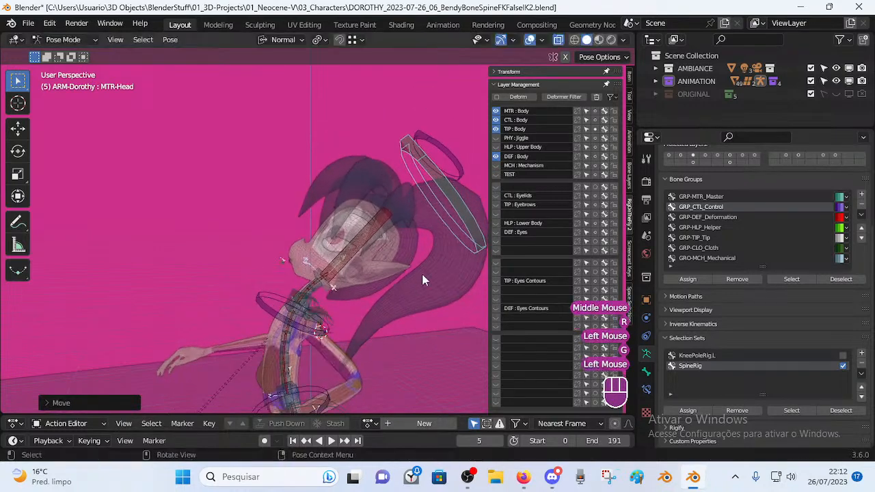
key(r)
click(402, 283)
key(g)
click(321, 191)
key(r)
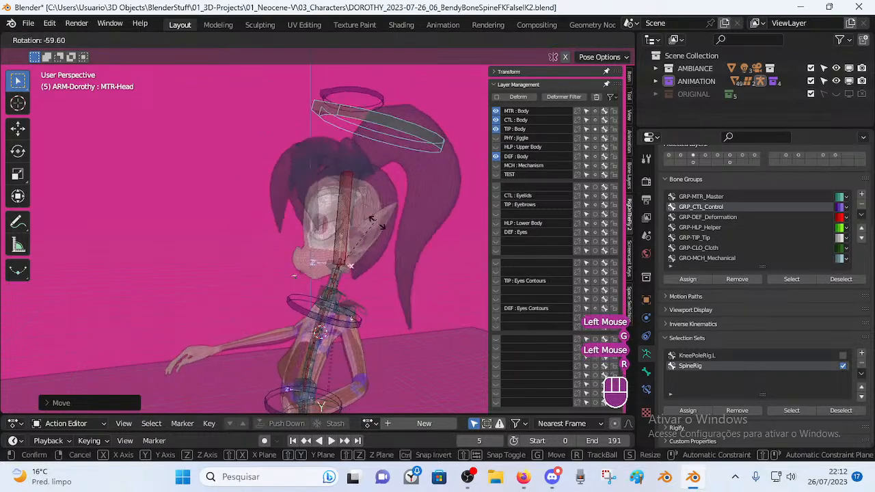
click(378, 239)
Rotate and move the head bone, bringing it back upright.
key(r)
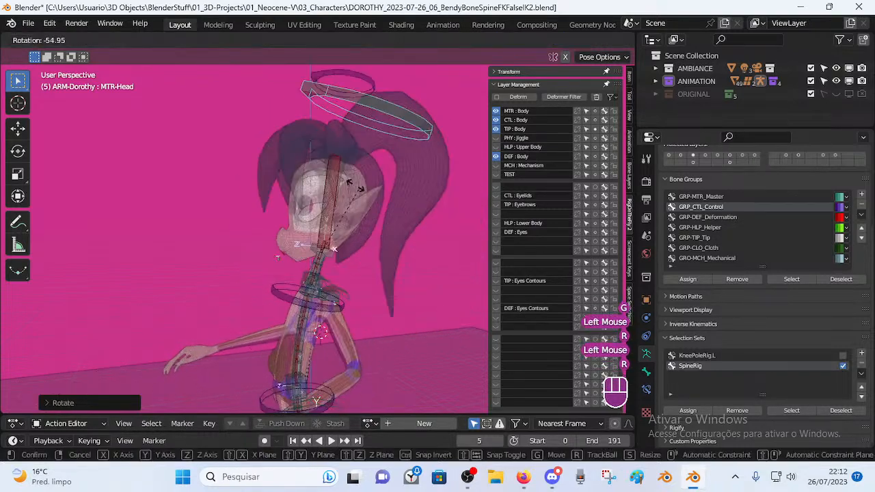
click(393, 276)
middle_drag(390, 271, 402, 257)
key(g)
click(388, 268)
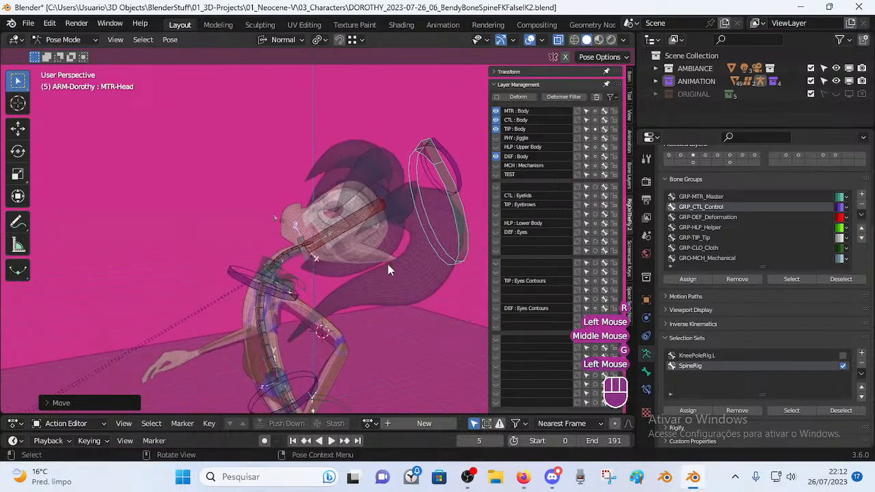
key(r)
click(355, 198)
middle_drag(319, 239, 342, 235)
shift+middle_drag(342, 234, 361, 278)
key(r)
click(324, 113)
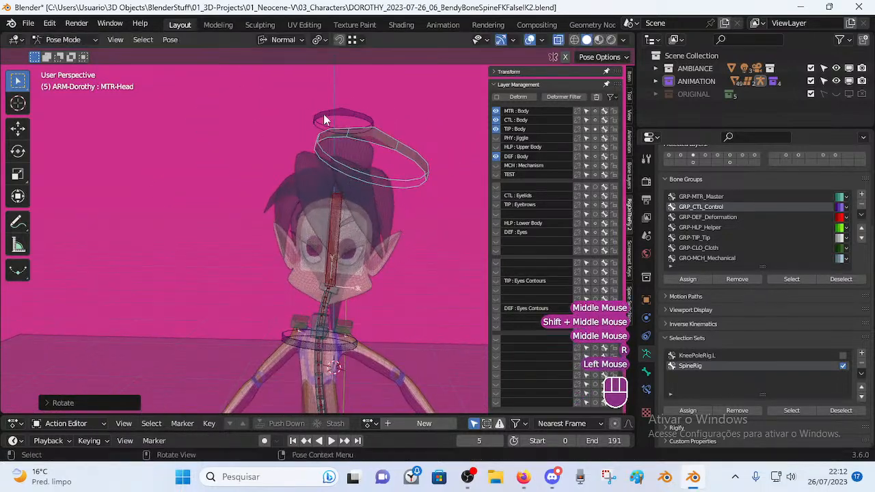
Rotate the CTL-Head control three times to check it bends the head.
click(323, 114)
key(r)
click(416, 160)
click(415, 160)
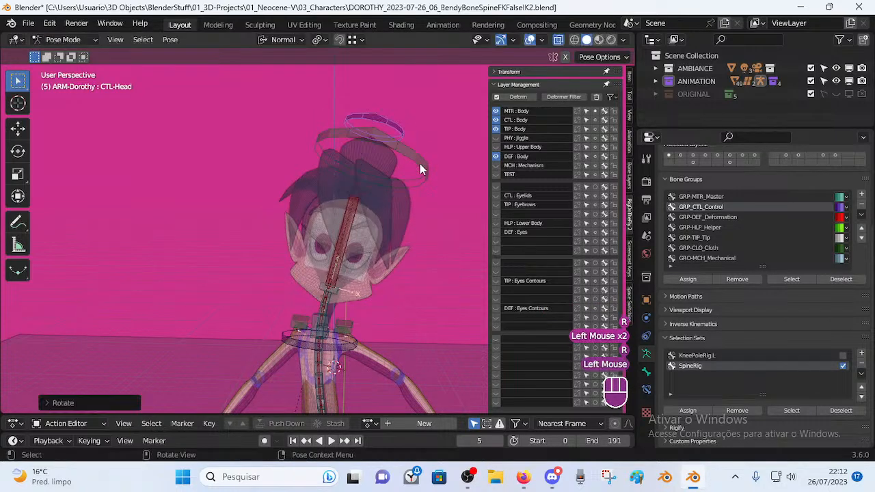
middle_drag(415, 159, 379, 175)
key(r)
click(408, 144)
click(408, 144)
key(r)
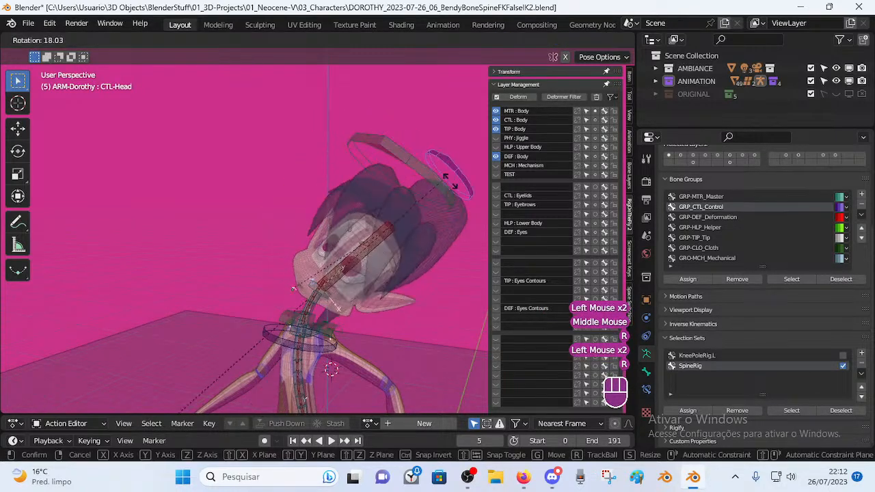
click(421, 184)
Rotate and move the MTR-Head ring to test its effect on the head.
click(421, 185)
middle_drag(421, 185, 408, 154)
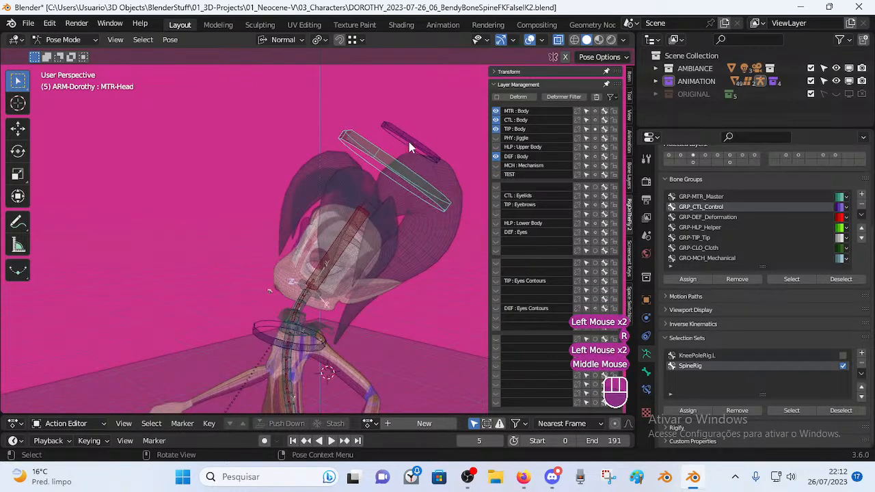
key(r)
click(415, 117)
key(r)
click(445, 167)
key(r)
click(389, 177)
click(390, 177)
key(r)
click(376, 191)
key(g)
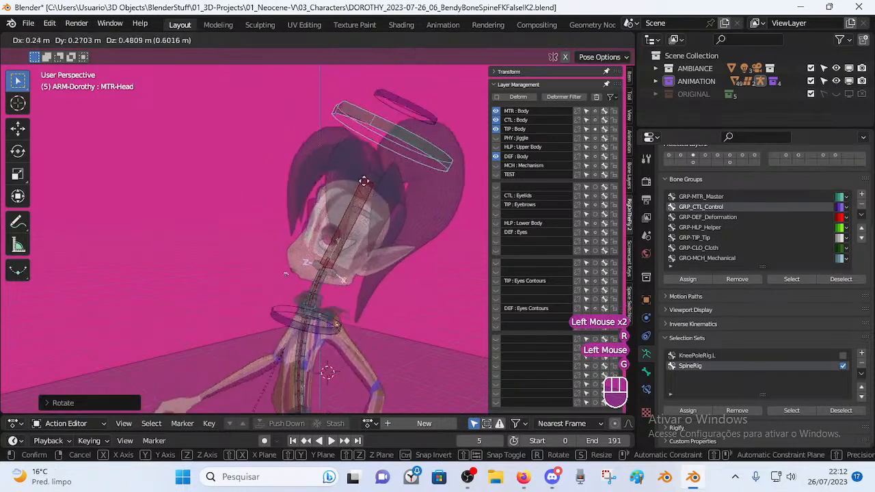
click(349, 185)
Rotate CTL-Head, including a trackball rotation, then rotate the MTR-Head ring.
click(377, 130)
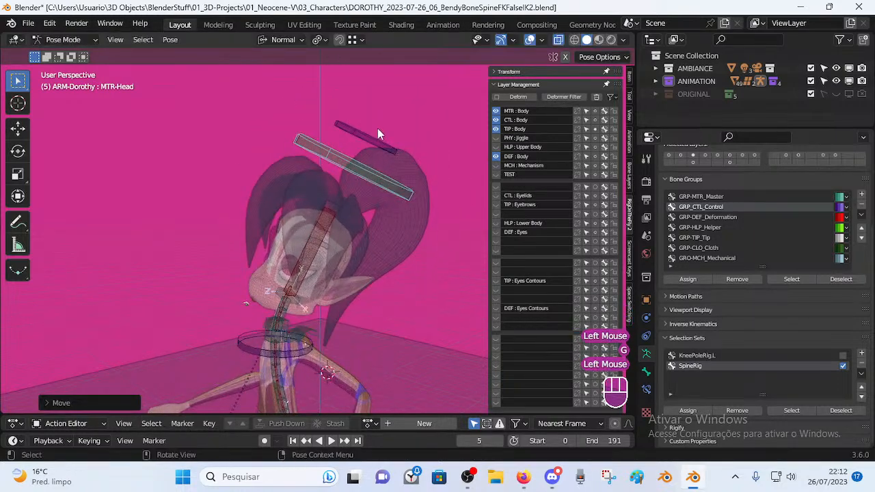
key(r)
click(373, 115)
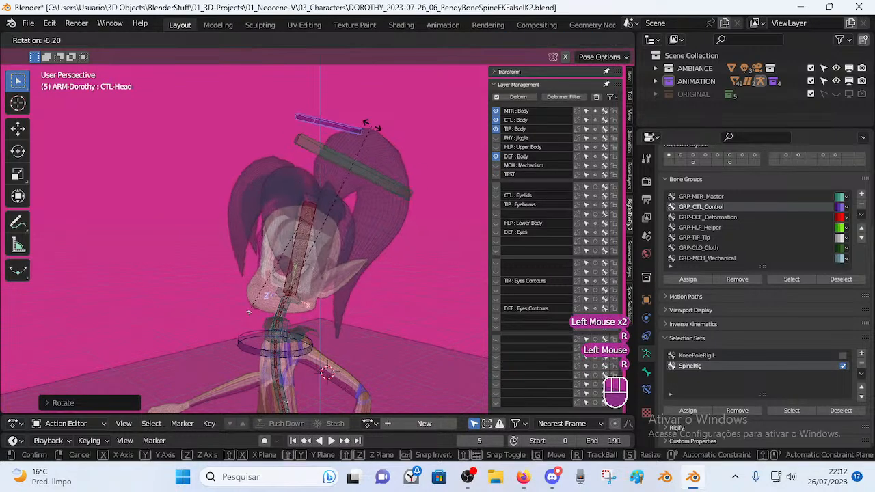
key(r)
key(r)
click(384, 156)
key(r)
click(389, 177)
click(391, 185)
middle_drag(391, 179, 347, 167)
key(r)
click(254, 167)
Clear CTL-Head's rotation, trackball-rotate MTR-Head, then clear its rotation too.
click(210, 128)
key(alt+r)
middle_drag(210, 128, 332, 175)
click(390, 146)
key(r)
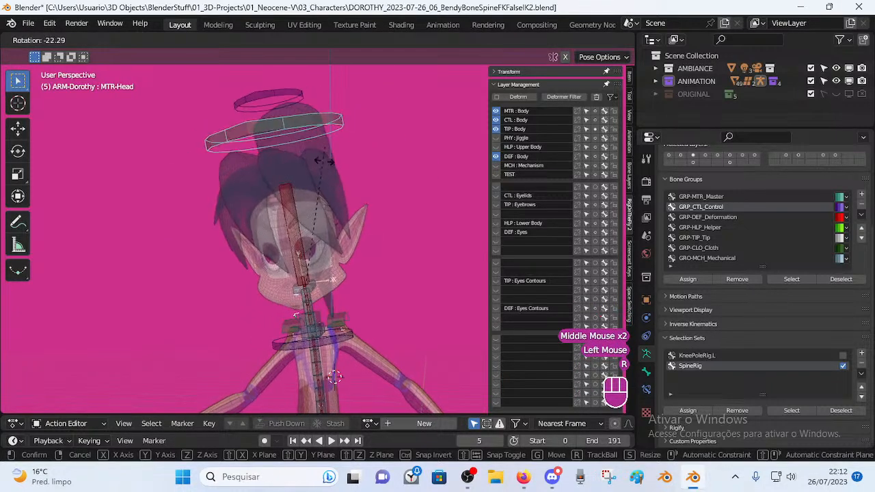
key(r)
click(352, 135)
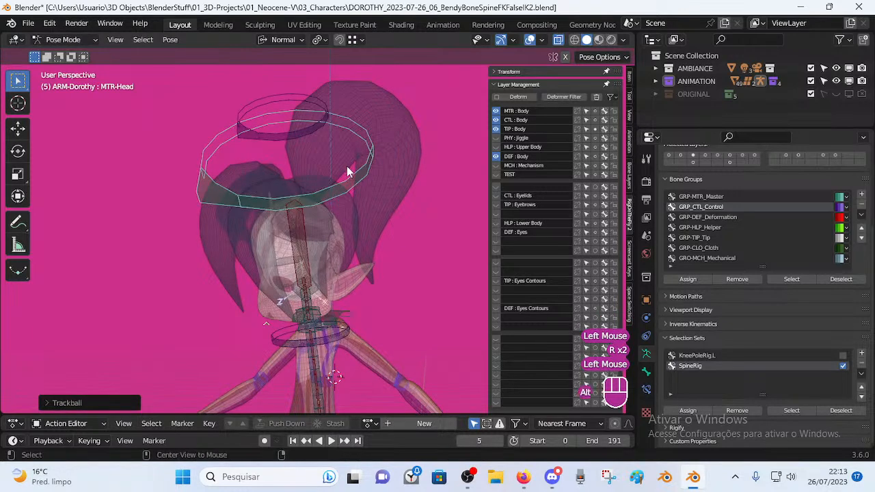
key(alt+r)
Trackball-rotate CTL-Head, reset it to rest, and show its transform values in the sidebar.
middle_drag(353, 135, 309, 127)
click(309, 128)
key(r)
key(r)
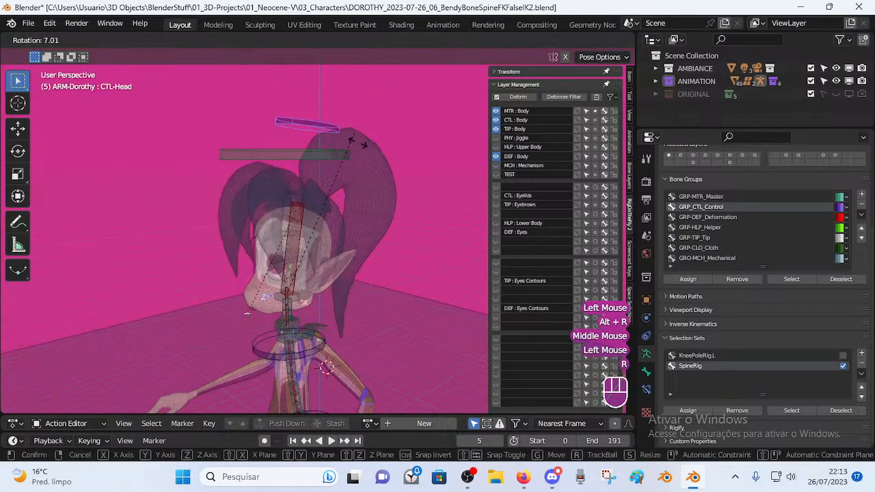
click(324, 121)
key(alt+r)
key(alt+r)
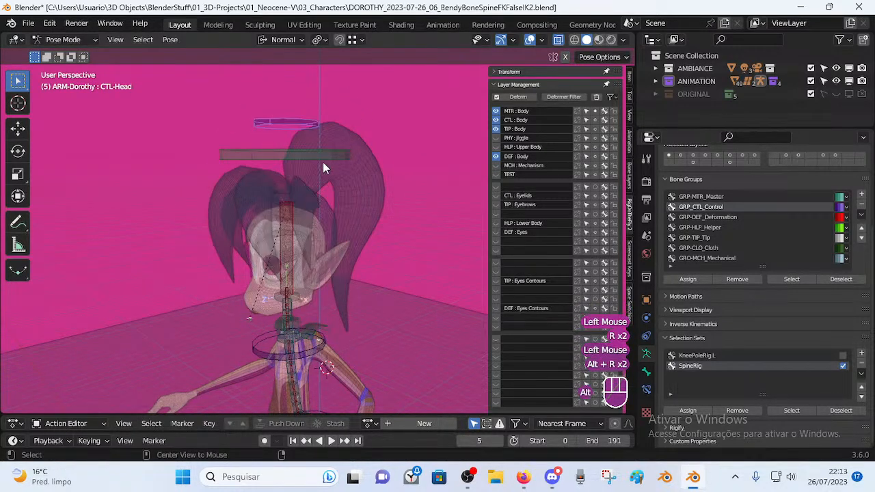
key(g)
key(g)
key(g)
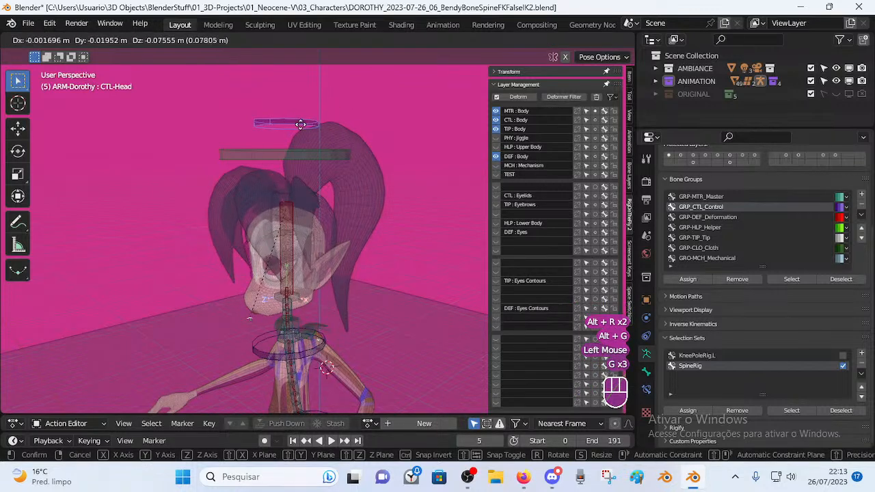
key(Escape)
click(498, 84)
click(494, 73)
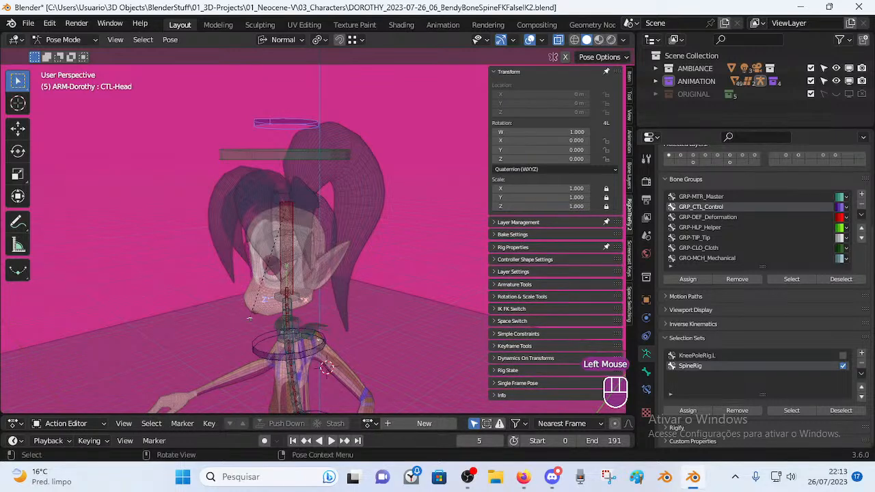
In Edit Mode, check CTL-Head and DEF-Head positions with cancelled grab moves.
key(g)
key(Escape)
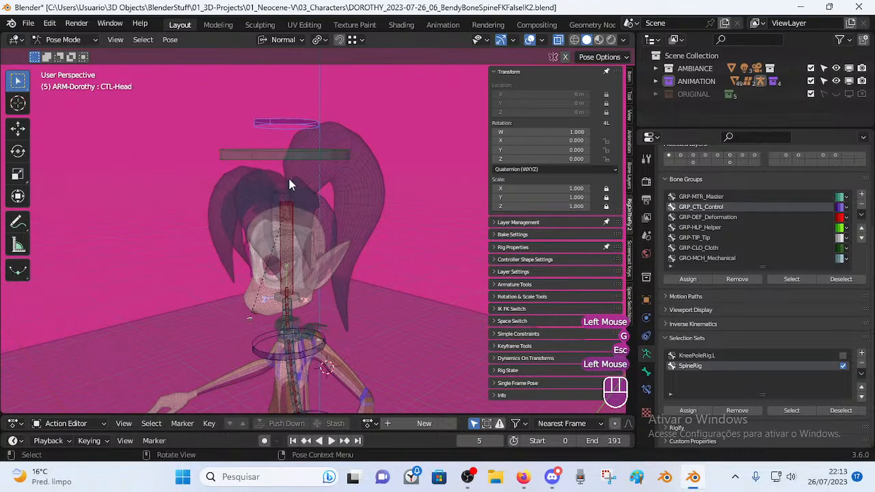
key(Tab)
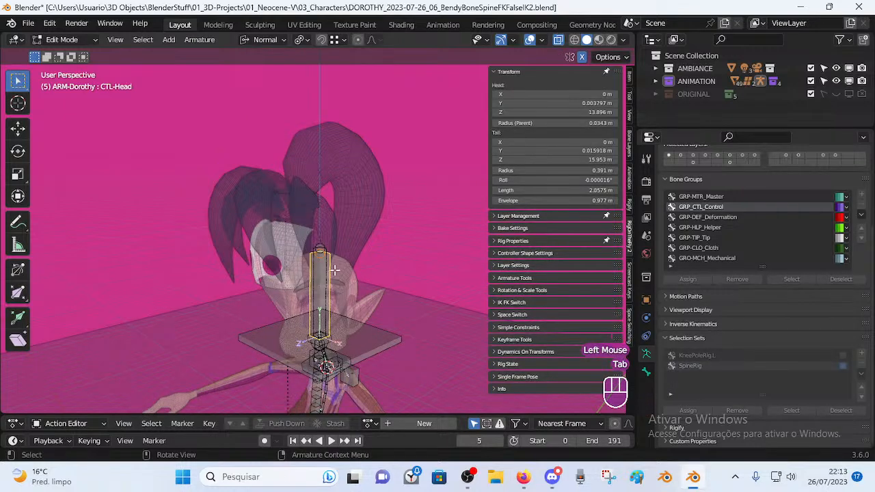
key(g)
right_click(319, 296)
click(320, 288)
key(g)
right_click(298, 230)
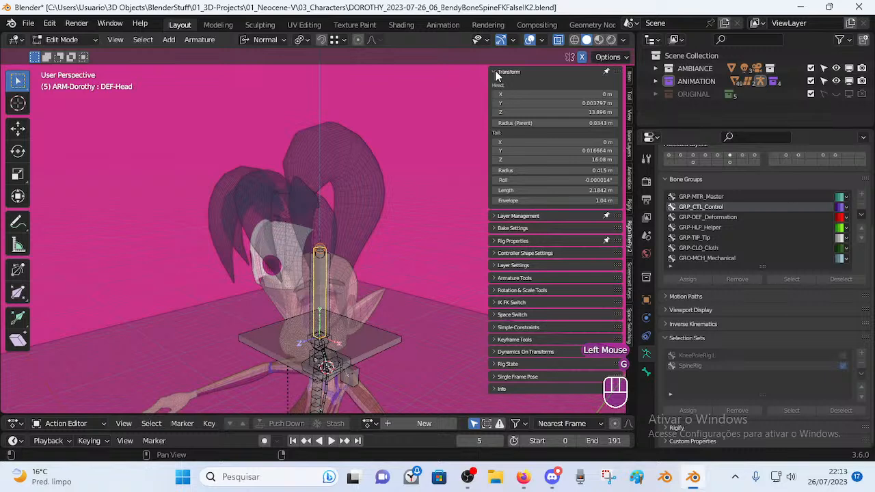
Collapse the transform values, return to Pose Mode and select the MTR-Head ring.
click(497, 72)
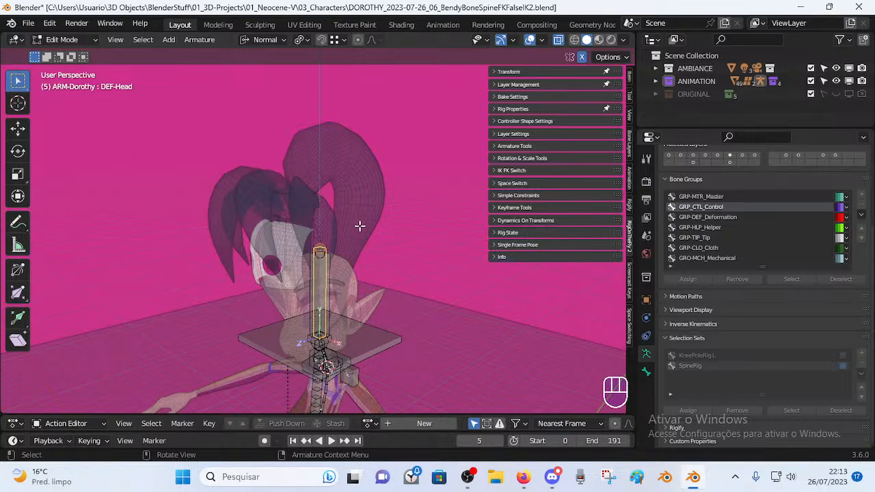
key(Tab)
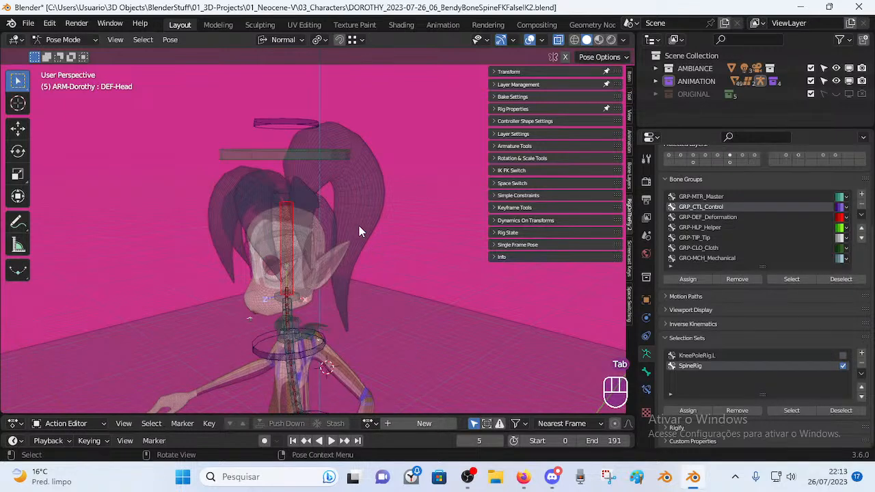
middle_drag(359, 225, 374, 257)
click(357, 149)
Try rotating the MTR-Head ring, cancel it, and select all pose bones.
key(r)
key(Escape)
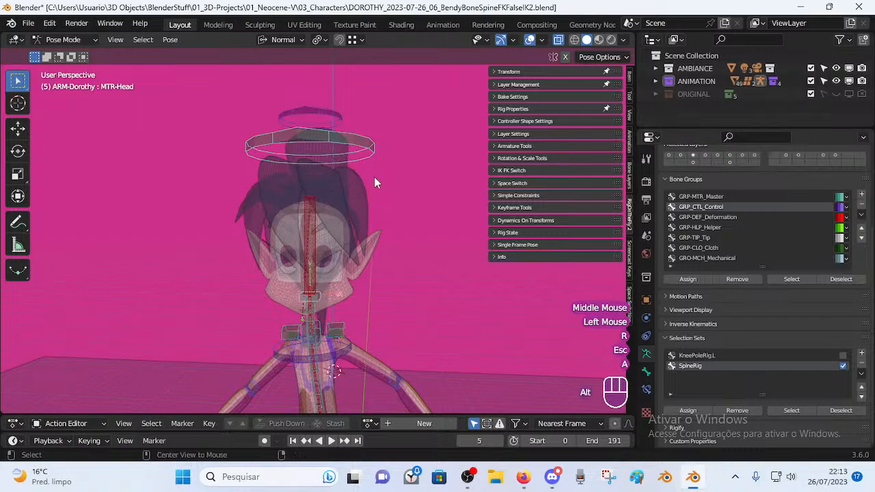
key(a)
key(alt+q)
key(alt+q)
shift+middle_drag(374, 187, 328, 225)
Test-move the left and right shoulder controls, cancelling each move.
click(331, 237)
scroll(346, 257, up, 3)
key(g)
key(Escape)
middle_drag(354, 199, 334, 247)
click(250, 234)
key(g)
key(Escape)
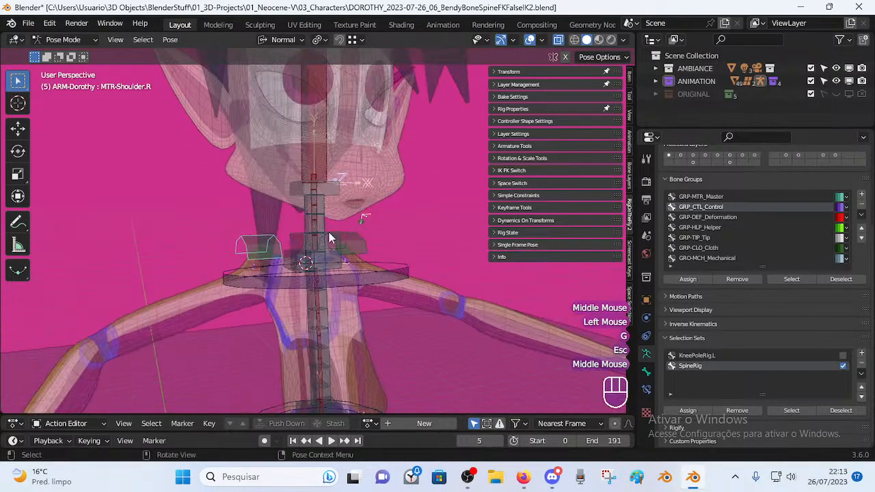
Try rotating the spine bone and cancel the rotation.
middle_drag(348, 276, 366, 252)
scroll(292, 271, up, 2)
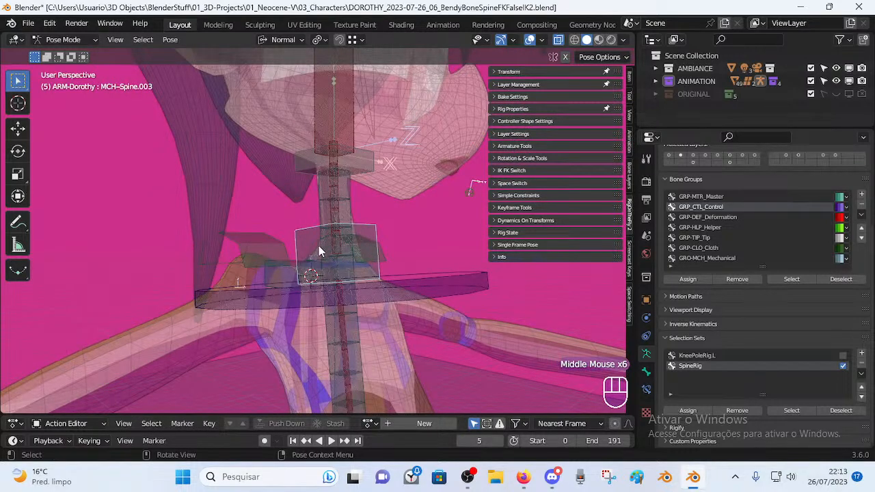
middle_drag(325, 263, 423, 308)
scroll(408, 281, down, 2)
key(r)
key(Escape)
Test-move and rotate TIP-Spine-BB-Handler.003, cancelling every attempt.
middle_drag(372, 263, 342, 262)
key(g)
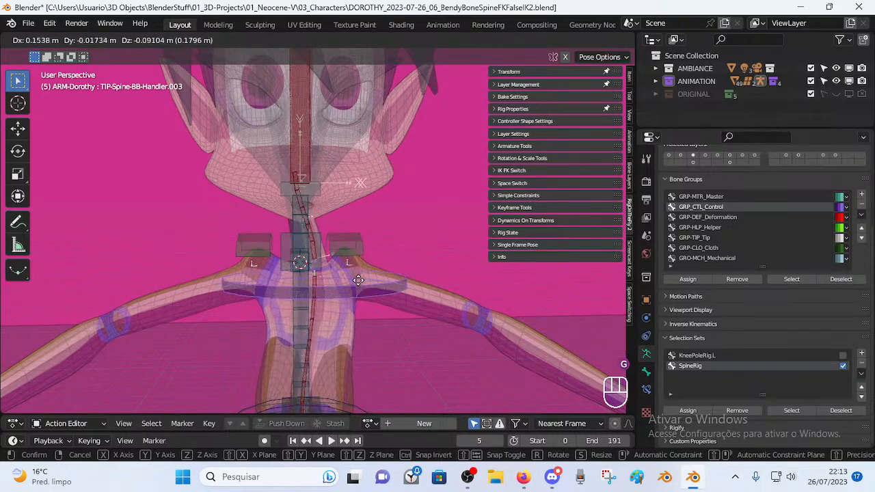
key(Escape)
mouse_move(371, 272)
middle_down()
mouse_move(250, 275)
mouse_move(365, 268)
middle_up()
key(g)
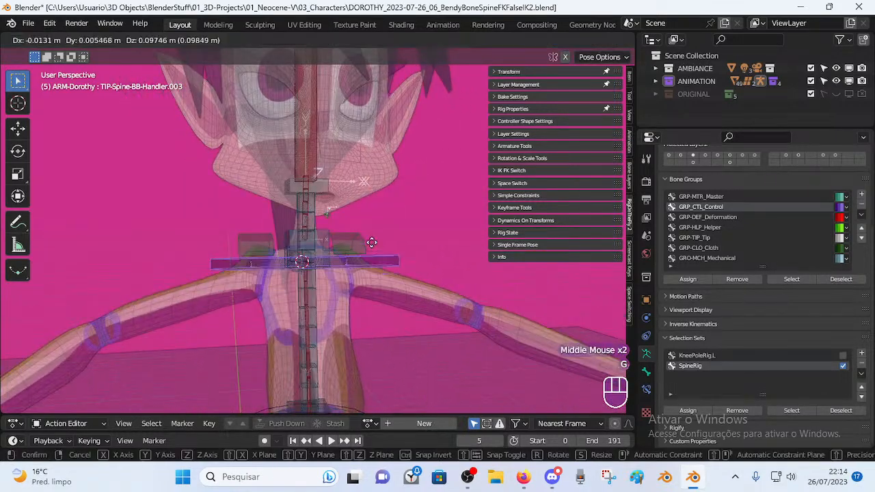
key(Escape)
key(r)
key(Escape)
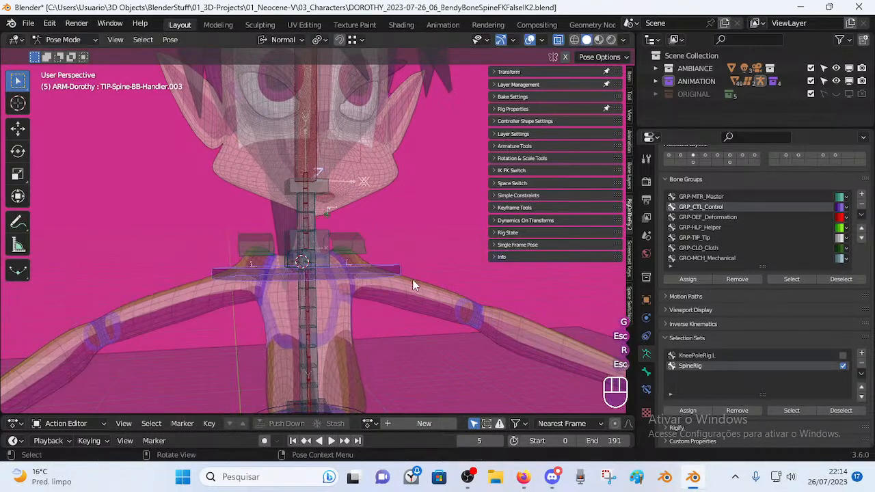
Inspect the spine and shoulder bones in Edit Mode, then return to Pose Mode.
key(Tab)
middle_drag(401, 264, 310, 274)
scroll(285, 276, up, 2)
scroll(285, 276, up, 1)
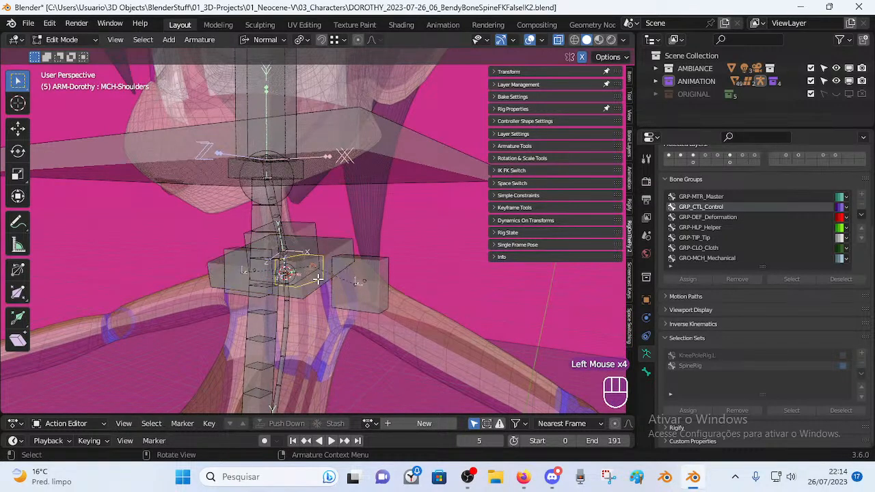
middle_drag(360, 285, 356, 244)
key(Tab)
Rotate both shoulder controls, undo the rotation, and bring up the Pivot Point choices.
scroll(371, 278, down, 1)
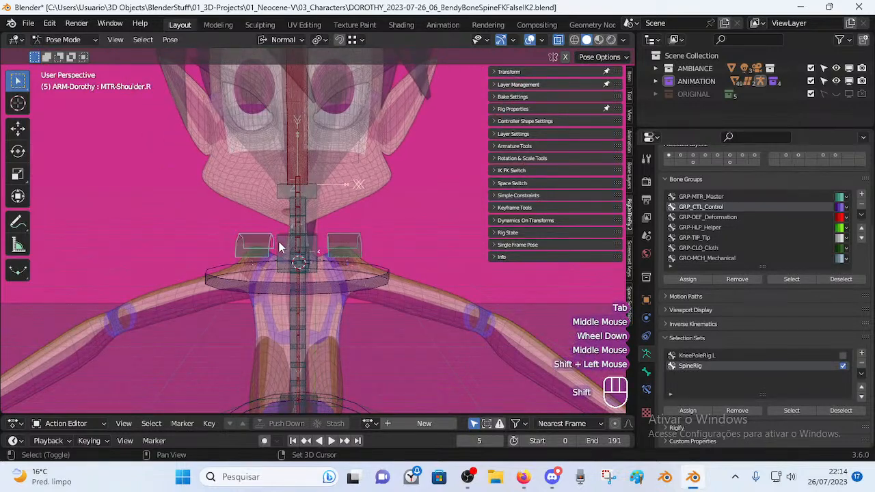
key(r)
key(Escape)
click(365, 291)
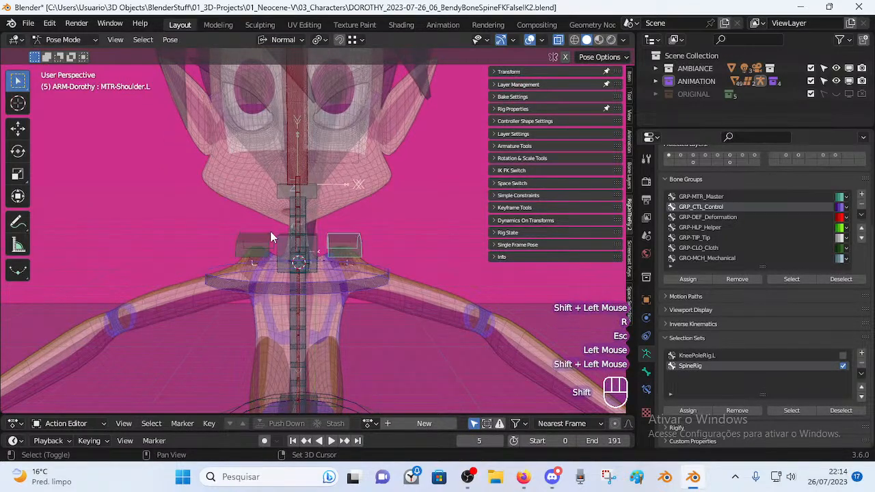
key(r)
click(429, 282)
key(ctrl+z)
click(320, 40)
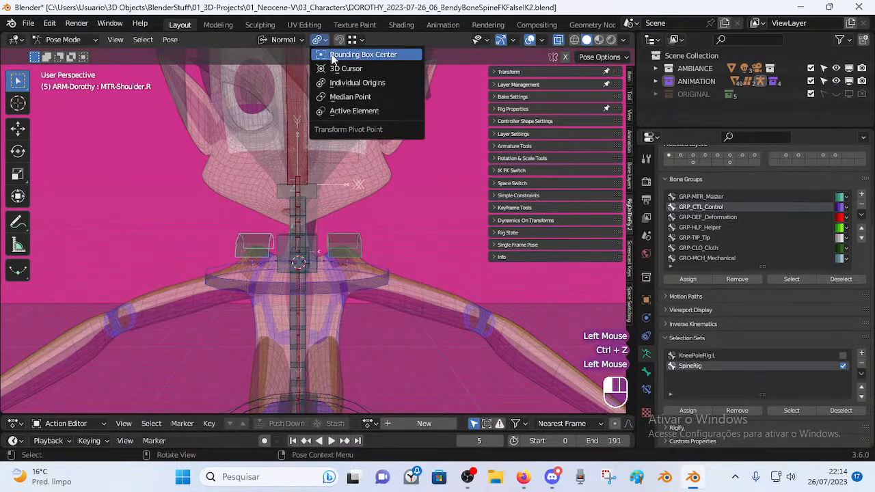
Pivot around the bounding box centre and test the shoulder controls, including a 29.43° rotation.
click(332, 55)
key(r)
click(422, 281)
key(g)
click(425, 266)
key(r)
click(421, 204)
key(g)
click(420, 228)
key(r)
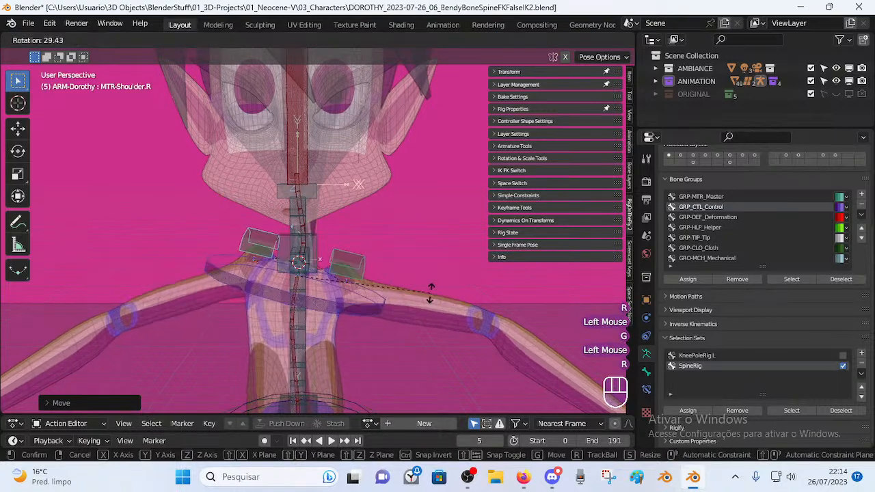
click(427, 267)
Keep testing the shoulder control with alternating moves and rotations, ending at 18.28°.
key(g)
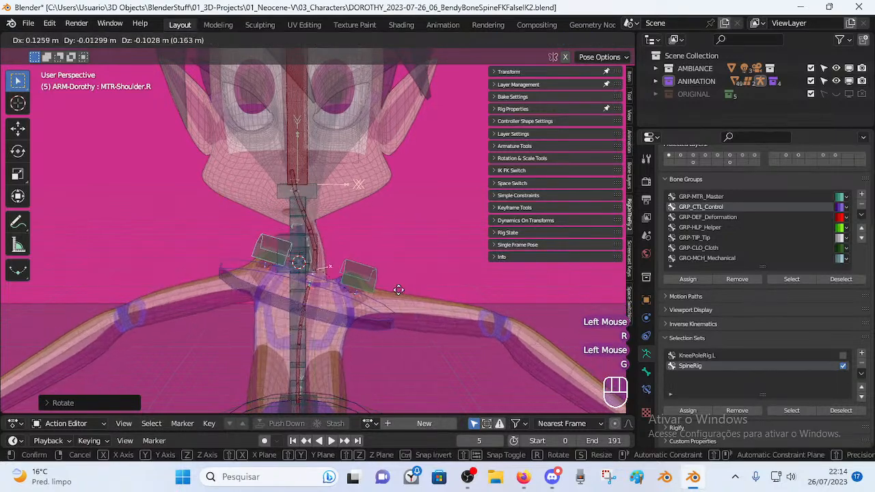
click(410, 283)
key(r)
click(416, 315)
key(g)
click(421, 233)
key(r)
click(413, 243)
key(g)
click(420, 277)
key(r)
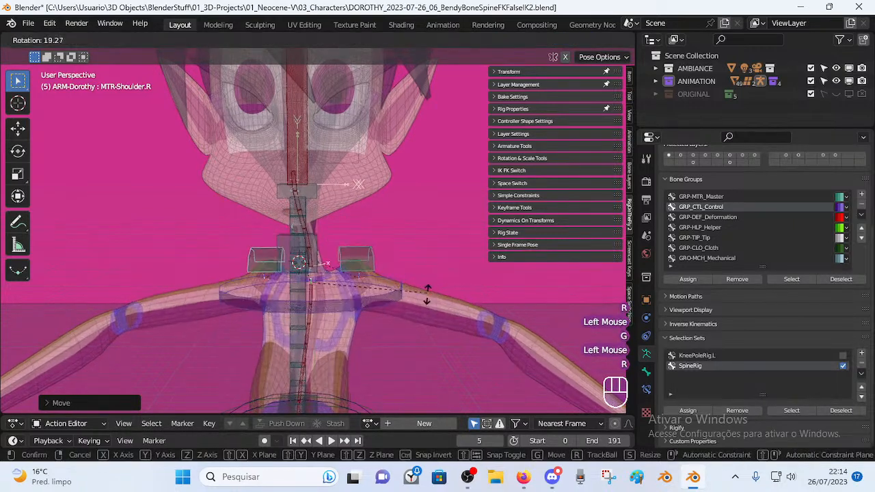
click(427, 294)
Pick TIP-Spine-BB-Handler.003 and test-rotate the MCH-Shoulders bone, cancelling it.
key(a)
key(alt+a)
alt+middle_click(410, 293)
key(a)
key(alt+q)
key(alt+q)
key(alt+q)
click(378, 291)
middle_drag(376, 288, 212, 291)
scroll(280, 300, up, 2)
key(r)
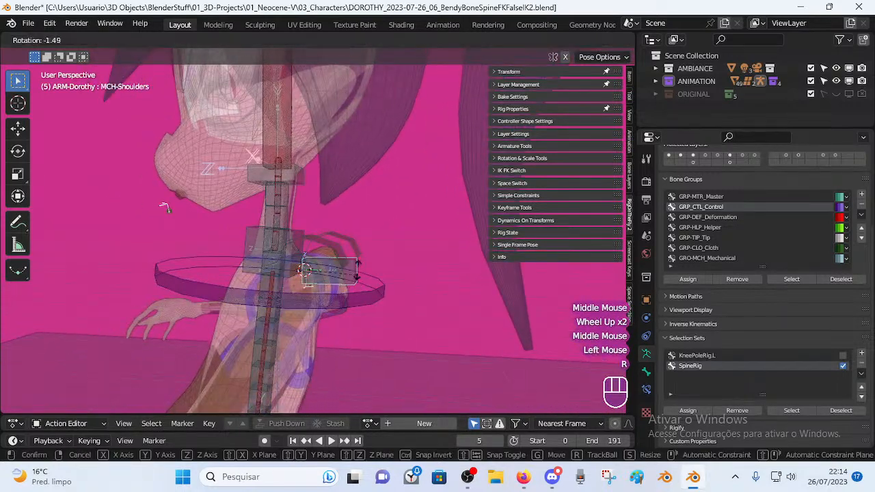
key(Escape)
Pick the left shoulder control, then test-rotate TIP-Spine-BB-Handler.003 and cancel.
middle_drag(260, 277, 364, 265)
click(336, 252)
middle_drag(277, 260, 285, 219)
click(285, 220)
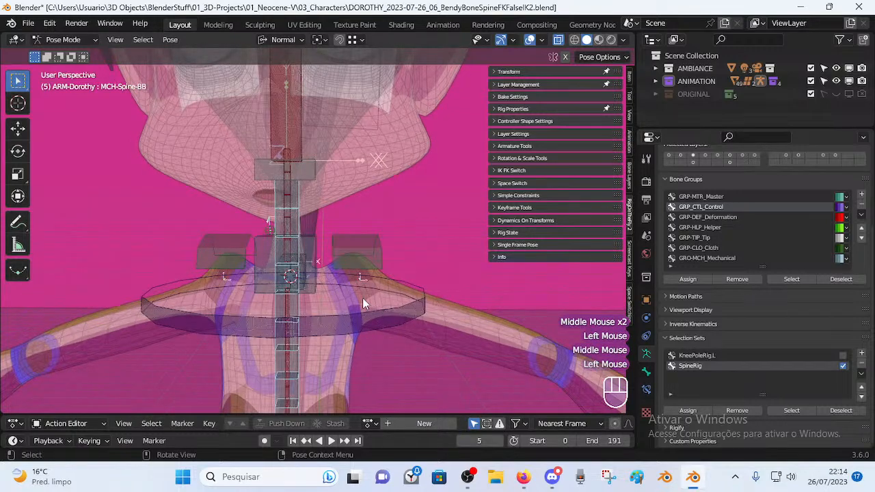
scroll(363, 297, down, 2)
middle_drag(317, 287, 383, 287)
scroll(386, 273, up, 2)
shift+middle_drag(393, 244, 384, 310)
click(392, 158)
key(r)
key(Escape)
Test-bend the spine by rotating MCH-Spine-BB, then cancel.
scroll(402, 330, down, 3)
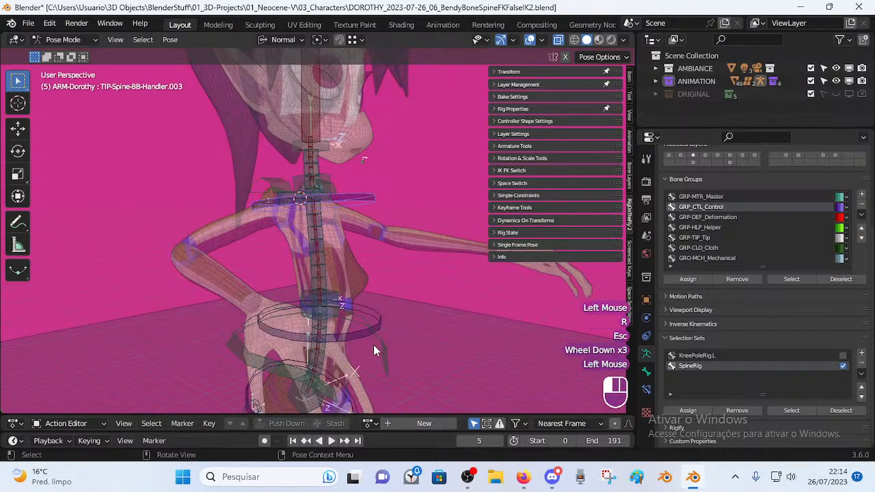
click(325, 267)
middle_drag(324, 268, 309, 243)
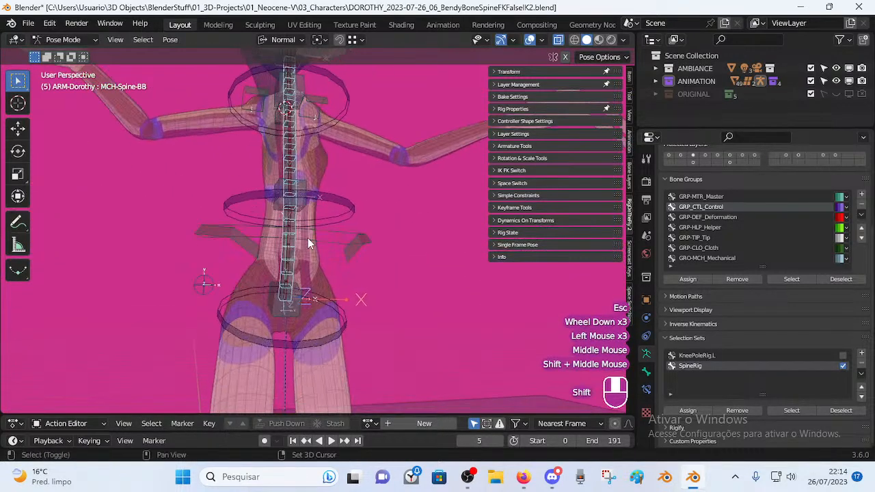
key(r)
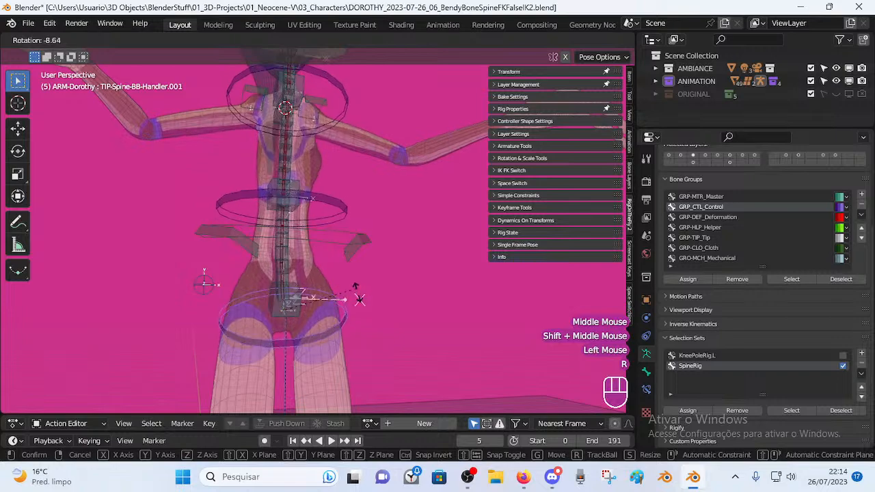
key(Escape)
In Edit Mode, test-move the spine handler and a spine-base bone, cancelling both.
key(Tab)
scroll(317, 320, up, 2)
middle_drag(318, 320, 277, 299)
key(g)
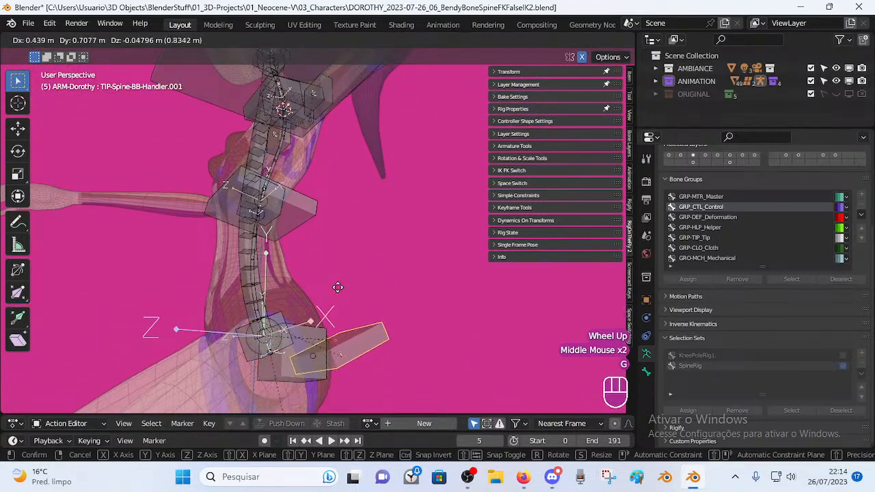
right_click(338, 288)
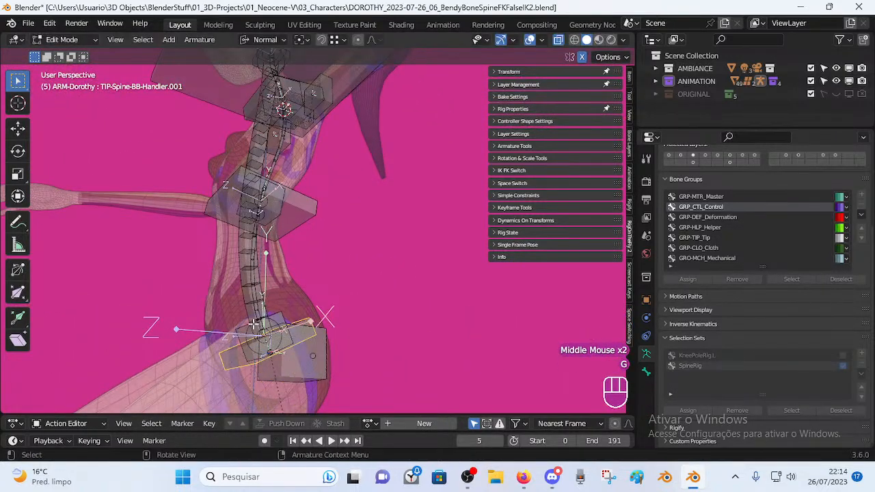
click(311, 357)
middle_drag(311, 357, 279, 359)
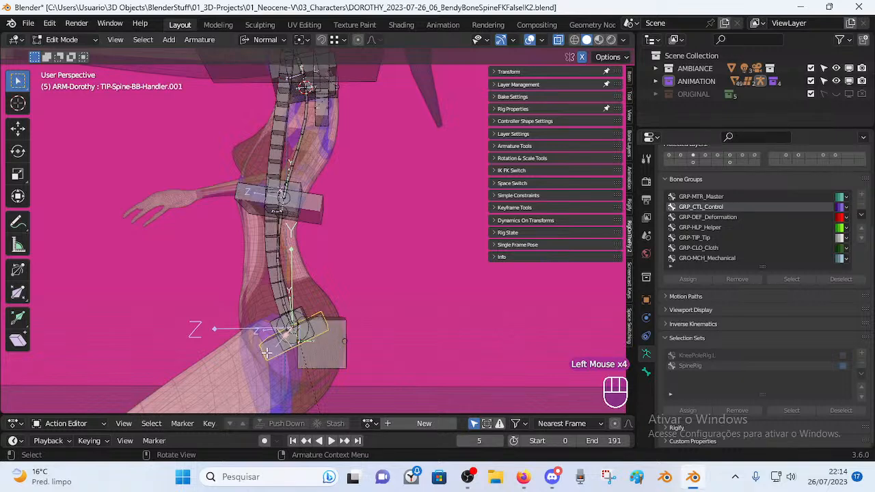
key(g)
right_click(315, 338)
Test-move the spine handler bone along the spine base.
middle_drag(316, 338, 335, 334)
shift+middle_drag(328, 334, 152, 221)
scroll(284, 340, up, 2)
middle_drag(179, 292, 130, 308)
middle_drag(253, 313, 300, 312)
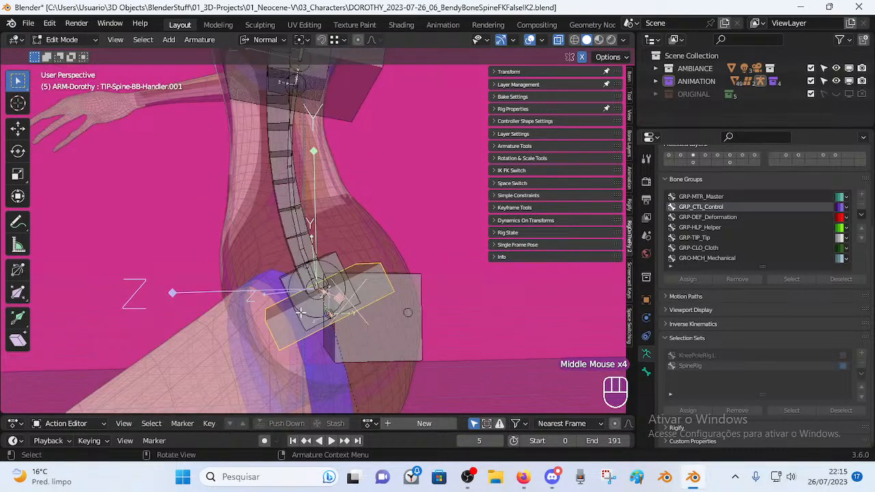
key(g)
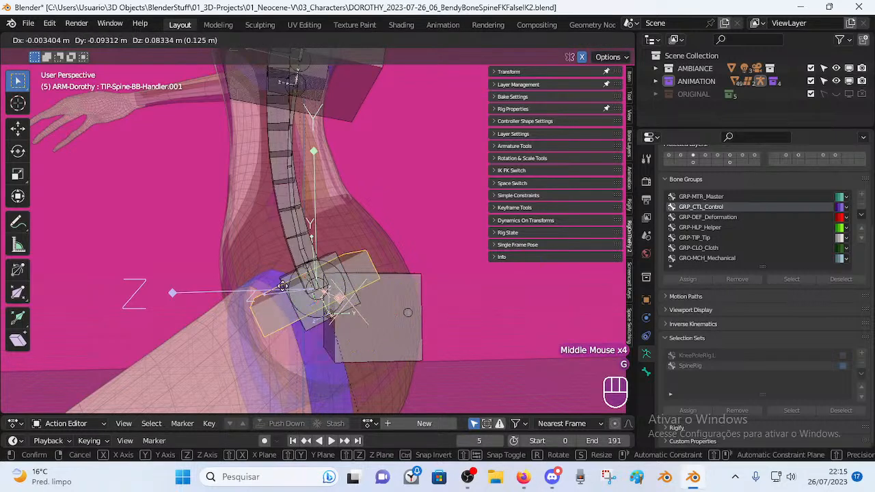
click(294, 294)
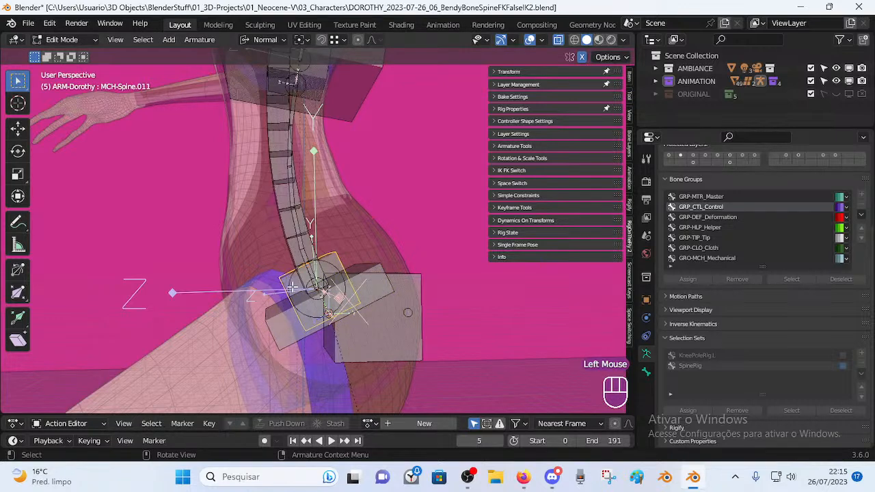
Test-move MCH-Spine.011, cancel, and show TIP-Spine-BB-Handler.001's Relations with parent MCH-Spine.011.
scroll(277, 271, down, 2)
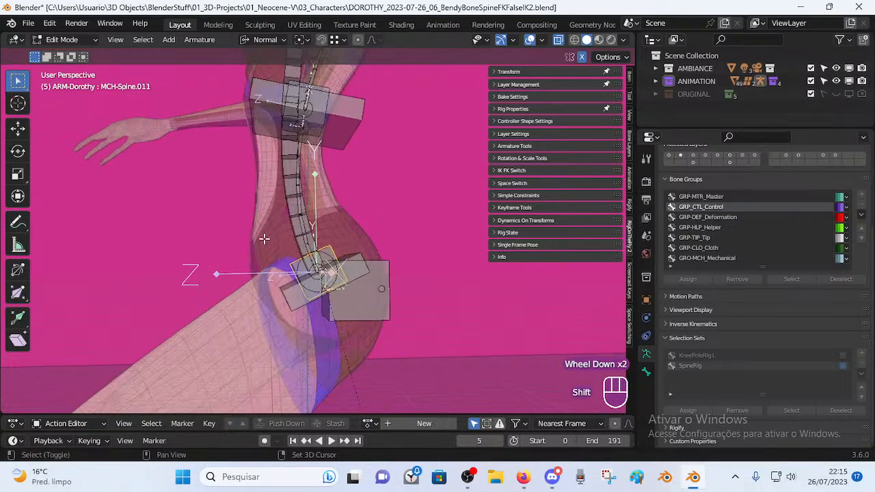
key(g)
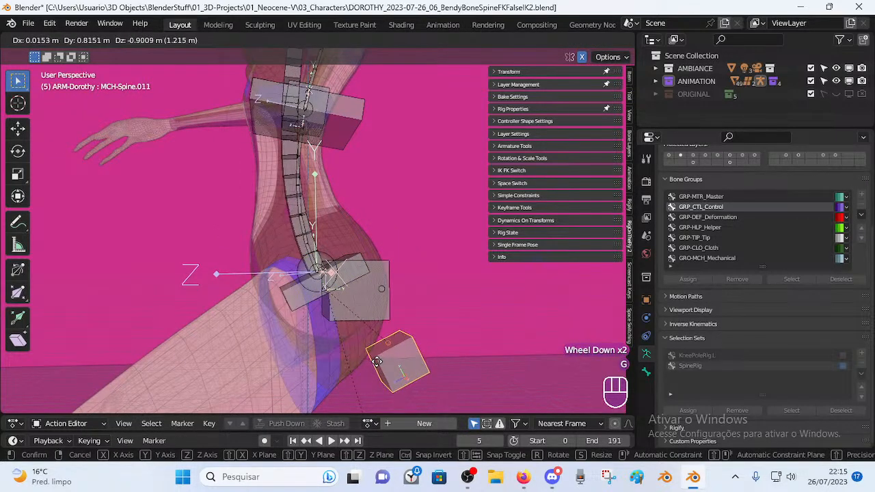
right_click(377, 358)
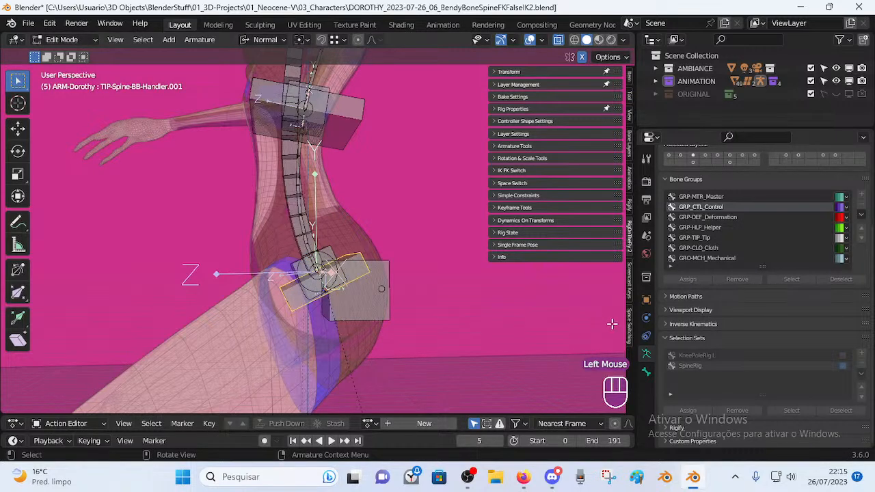
click(647, 377)
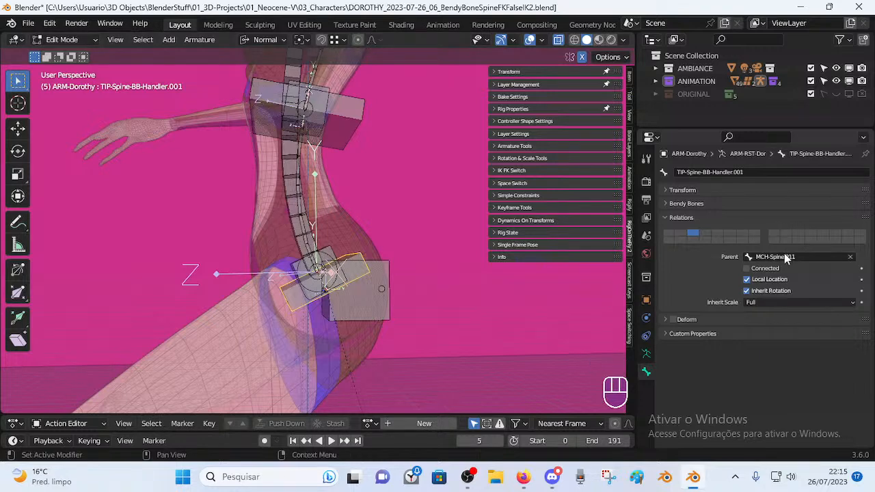
Check the parents of MCH-Spine-BB and MCH-Spine.011, and test-move MCH-Spine.011.
scroll(407, 282, up, 2)
scroll(345, 259, down, 2)
click(338, 259)
mouse_move(338, 259)
shift+middle_down()
mouse_move(335, 226)
mouse_move(343, 266)
shift+middle_up()
click(299, 345)
click(302, 333)
click(360, 303)
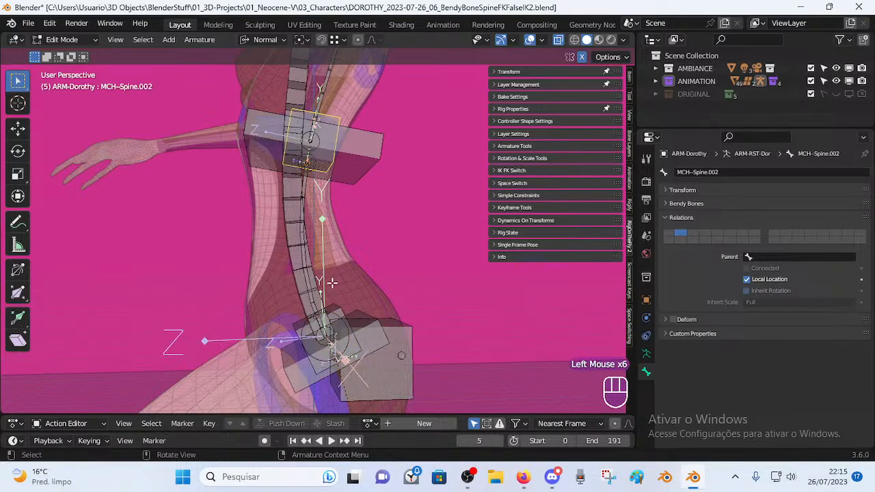
middle_drag(329, 230, 260, 239)
key(g)
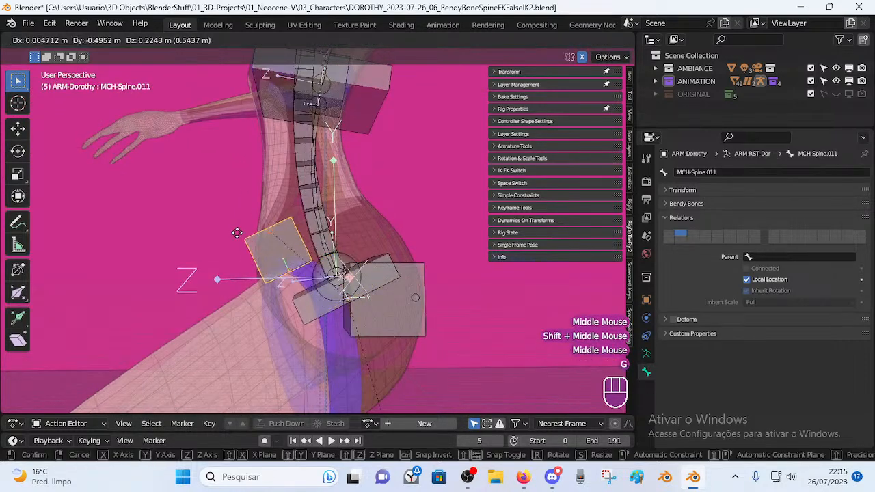
right_click(182, 246)
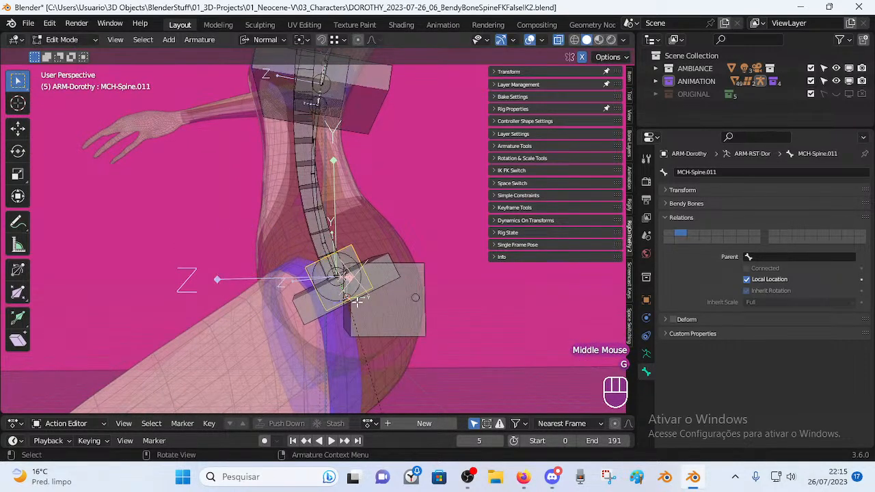
Add MTR-Torso, parent MCH-Spine.011 to it with Keep Offset, and switch back to Pose Mode.
shift+click(392, 304)
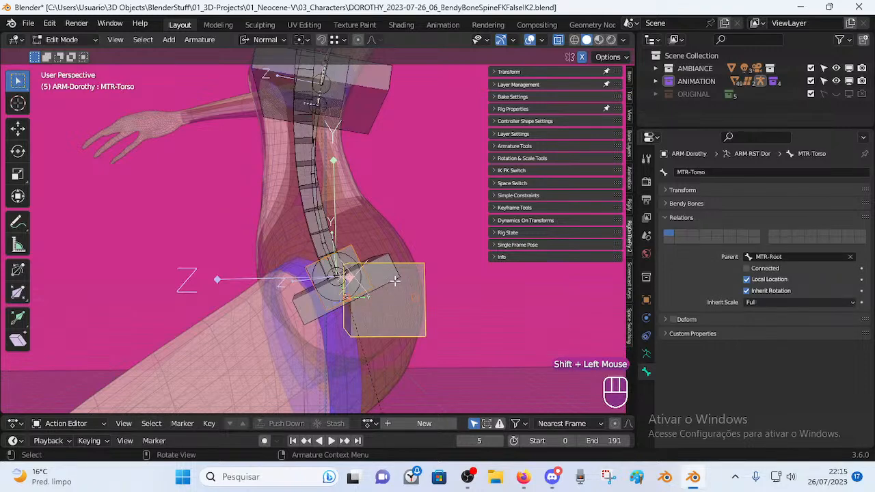
key(ctrl+p)
click(394, 280)
key(ctrl+Tab)
mouse_move(394, 286)
middle_down()
mouse_move(338, 273)
mouse_move(395, 286)
middle_up()
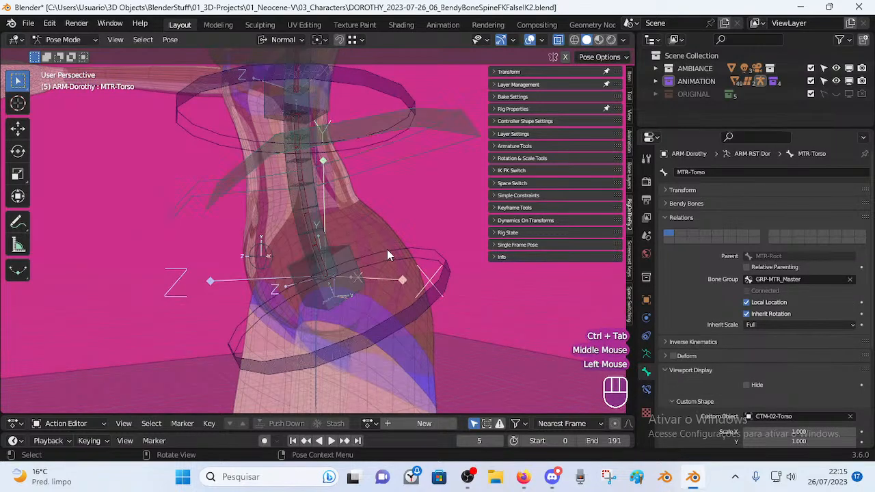
Rotate and move the torso control to test how the body bends.
scroll(390, 250, down, 2)
click(398, 168)
key(r)
click(391, 179)
middle_drag(390, 180, 375, 225)
scroll(378, 171, down, 2)
key(r)
click(375, 226)
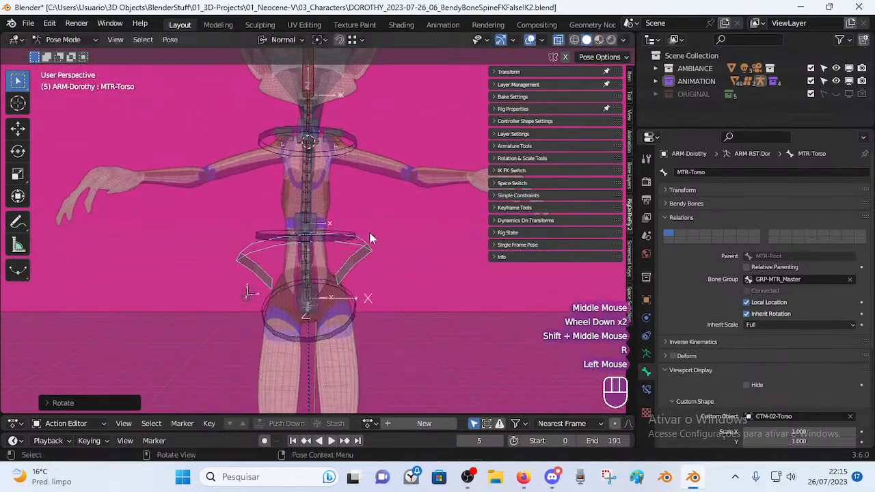
key(g)
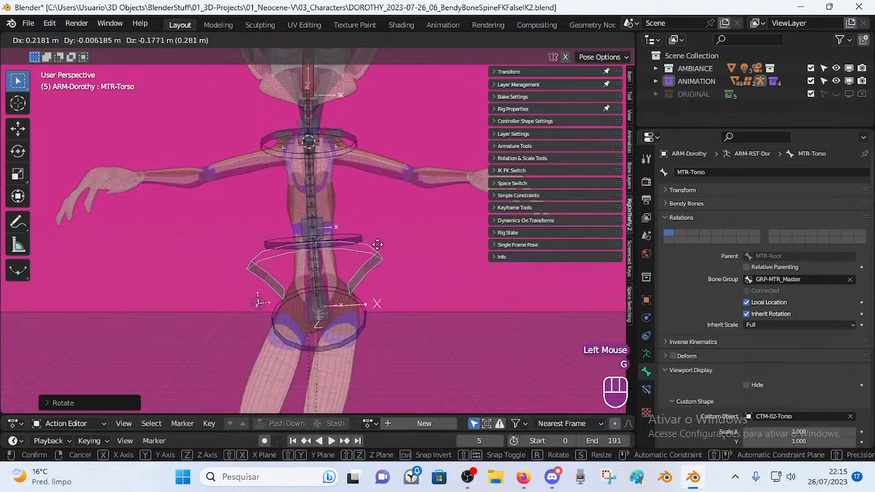
click(375, 316)
Keep rotating and shifting the torso control from side views to bend the body.
middle_drag(375, 315, 374, 298)
key(r)
click(377, 290)
key(g)
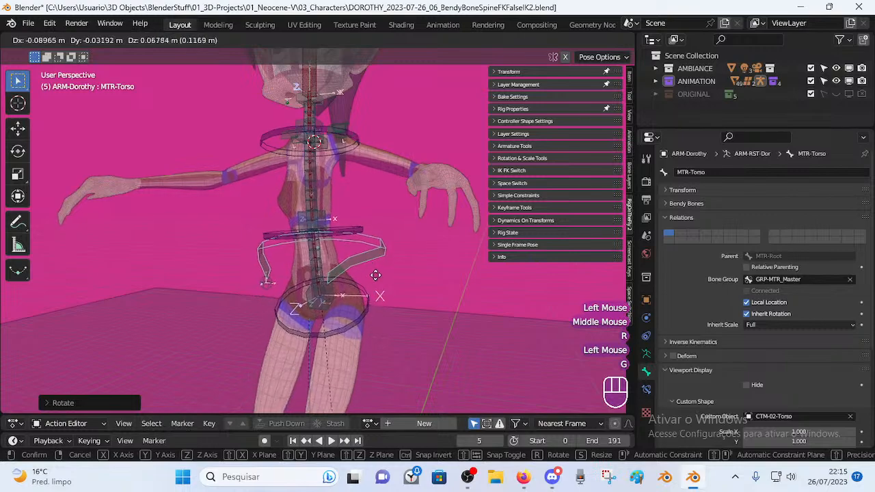
click(380, 272)
middle_drag(382, 270, 405, 263)
key(r)
click(366, 277)
key(g)
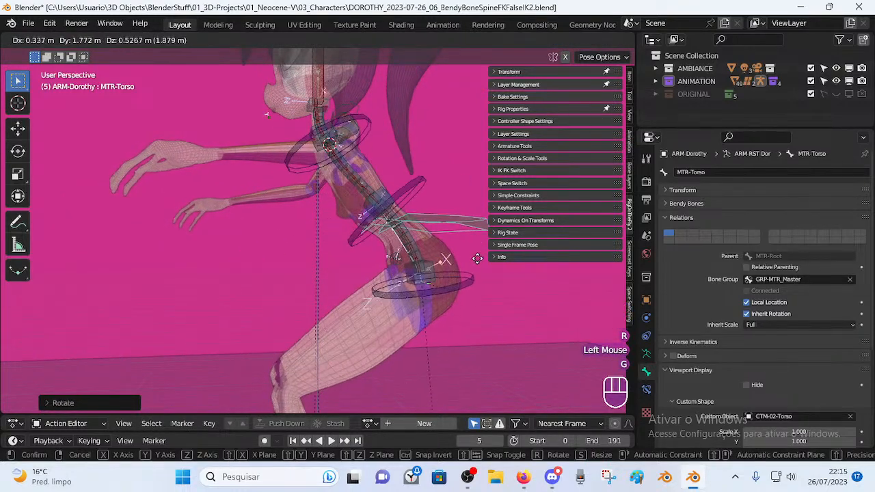
click(477, 259)
key(r)
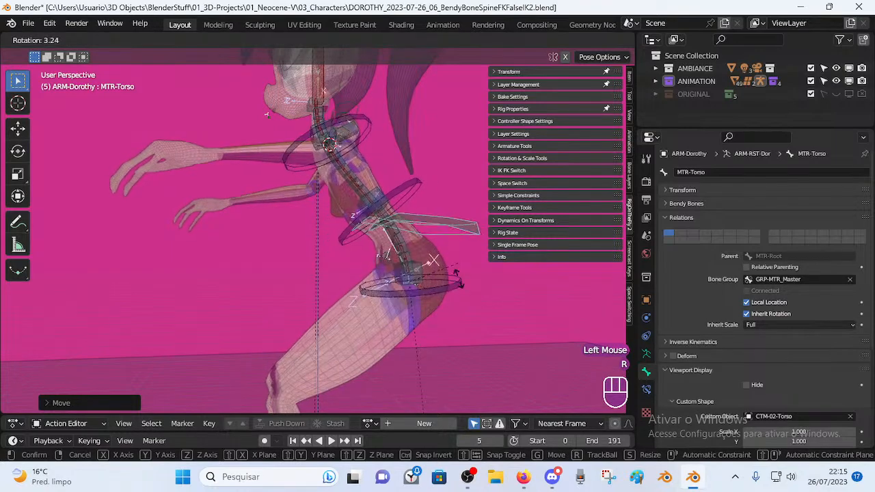
click(427, 222)
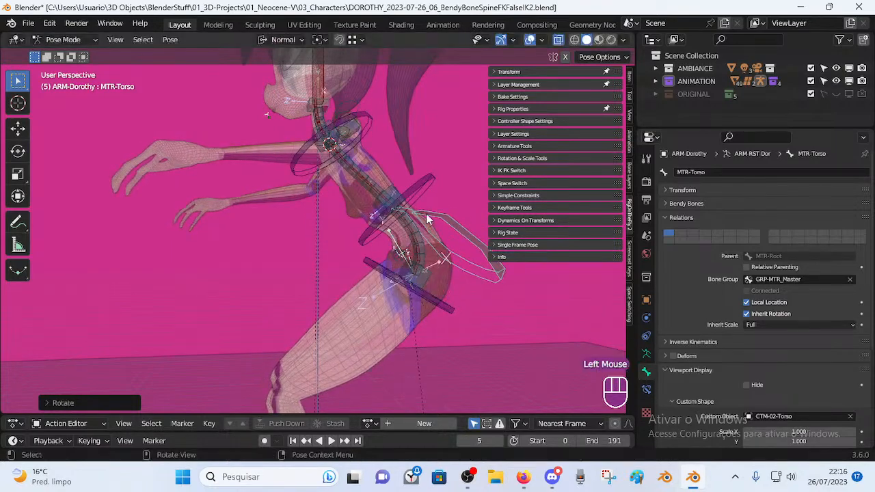
Move the middle and upper spine handlers TIP-Spine-BB-Handler.002 and .003.
click(426, 191)
key(g)
click(377, 203)
shift+middle_drag(377, 204, 283, 223)
click(332, 196)
key(g)
click(363, 187)
Rotate the MTR-Head control and shift it to test the neck bend.
scroll(283, 223, down, 2)
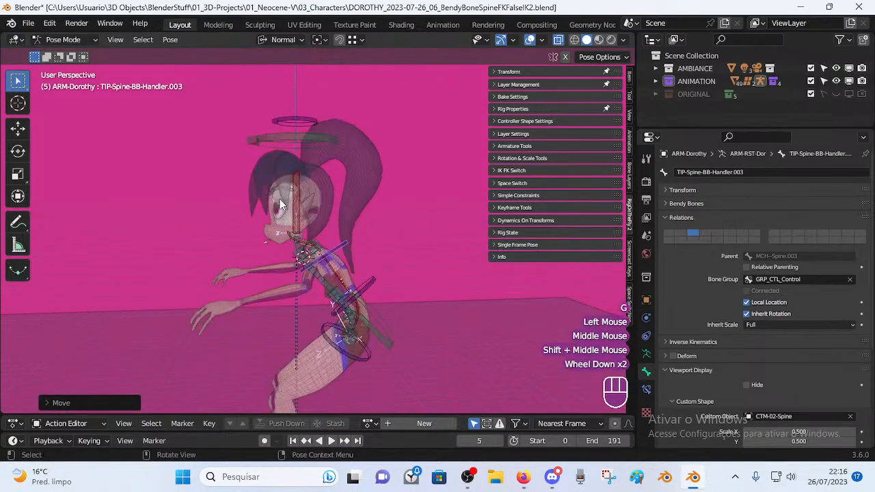
double_click(324, 151)
key(r)
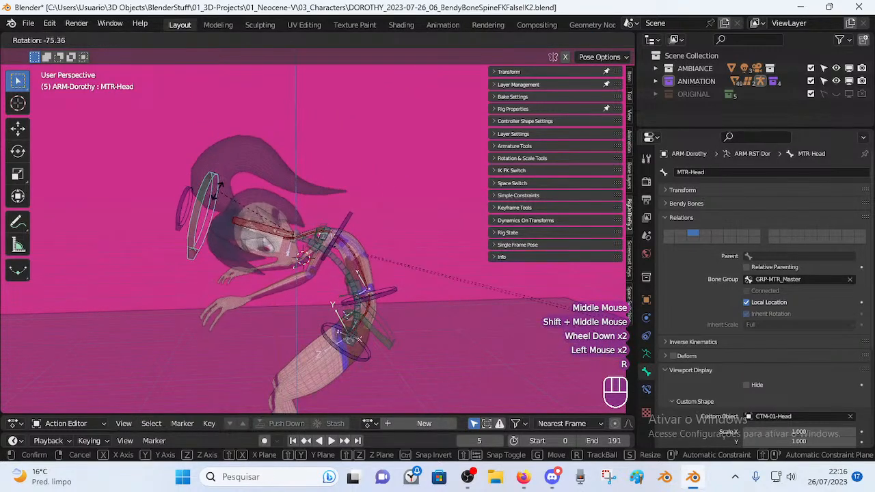
click(273, 156)
middle_drag(274, 156, 341, 164)
key(g)
click(336, 198)
mouse_move(336, 198)
middle_down()
mouse_move(404, 181)
mouse_move(343, 194)
middle_up()
key(g)
click(362, 181)
Move and rotate the head control further to tilt the head forward.
key(g)
click(425, 187)
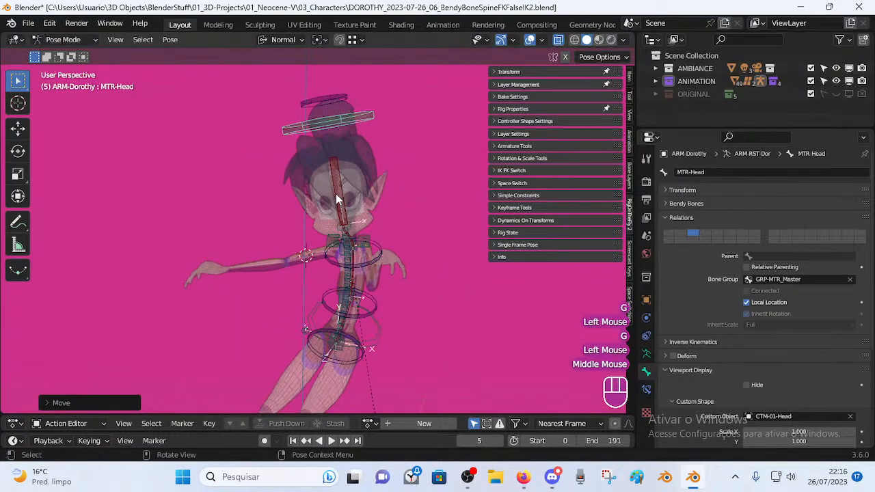
key(g)
click(385, 273)
middle_drag(385, 273, 224, 204)
key(r)
click(266, 188)
scroll(266, 188, up, 1)
scroll(222, 219, up, 2)
key(g)
click(261, 219)
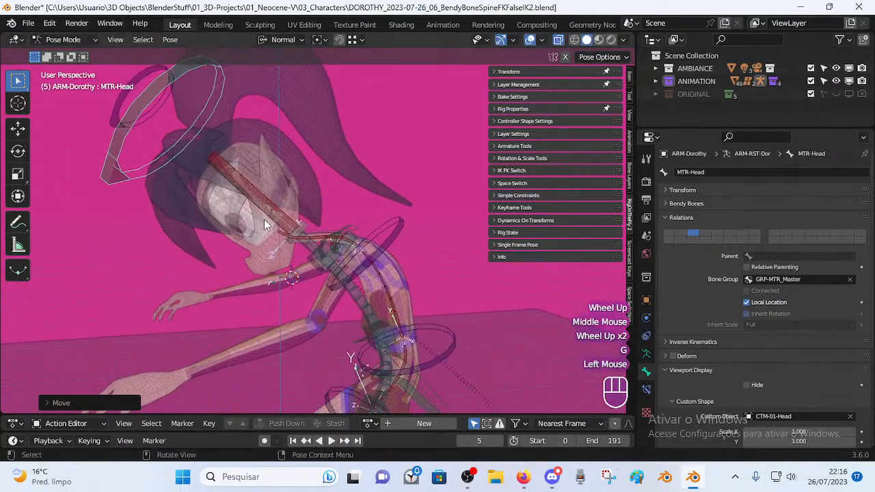
Select all bones and clear the pose back to rest.
scroll(189, 95, down, 2)
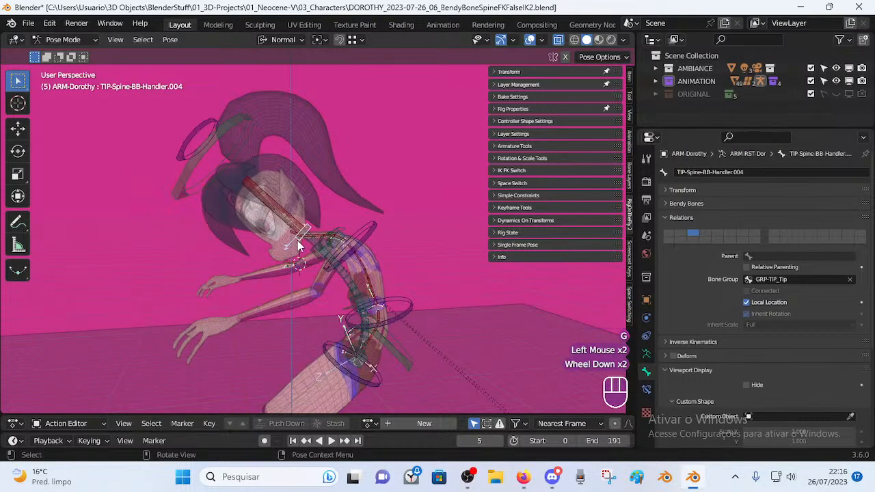
key(a)
key(alt+q)
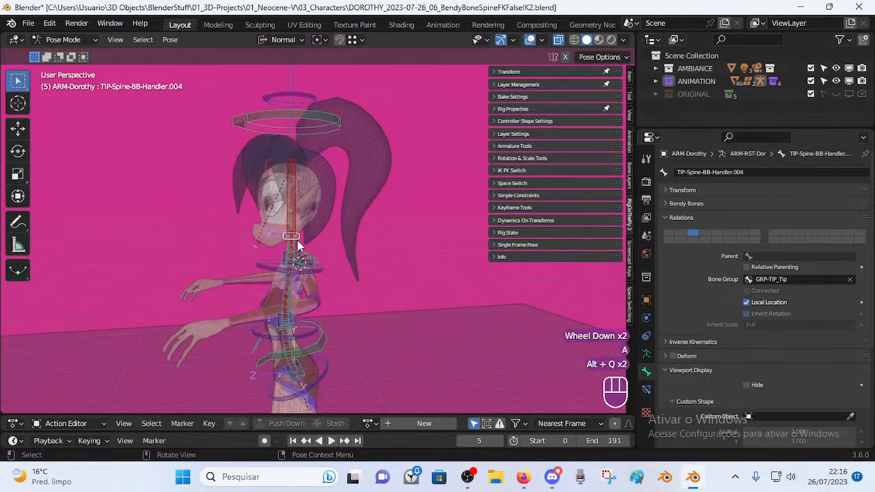
middle_drag(297, 241, 410, 291)
scroll(302, 317, up, 2)
scroll(374, 306, down, 2)
scroll(389, 338, down, 1)
scroll(304, 339, up, 1)
scroll(286, 333, up, 1)
scroll(410, 291, down, 2)
scroll(342, 307, up, 1)
middle_drag(335, 303, 234, 319)
middle_drag(287, 321, 297, 304)
scroll(363, 325, down, 2)
scroll(370, 349, up, 1)
scroll(371, 348, up, 1)
scroll(344, 325, down, 1)
scroll(344, 325, down, 1)
middle_drag(344, 325, 337, 277)
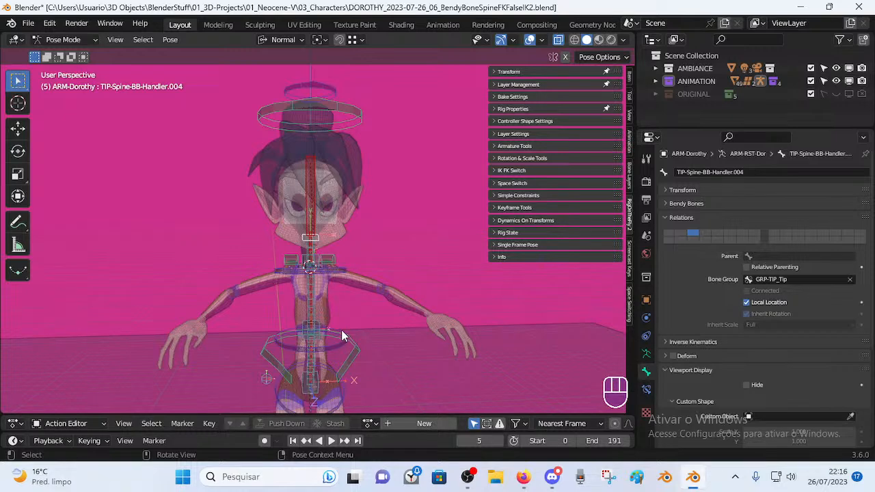
middle_drag(338, 323, 378, 391)
middle_drag(337, 354, 344, 378)
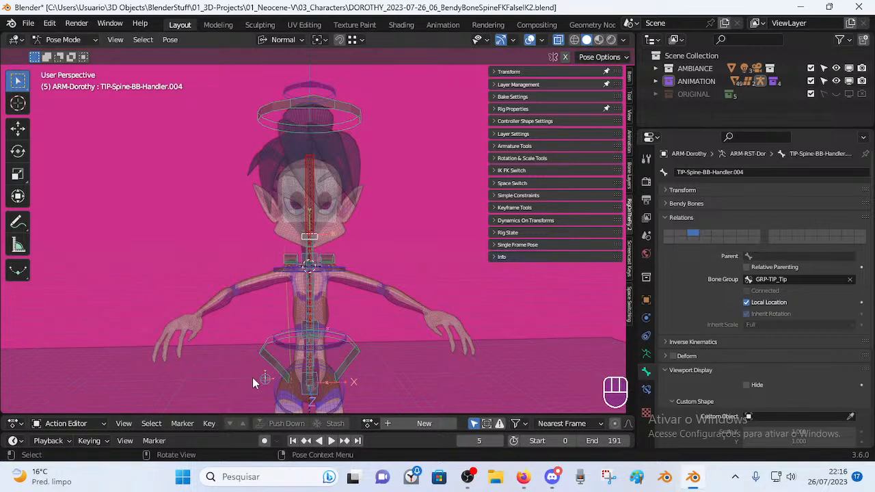
middle_drag(304, 160, 354, 255)
scroll(306, 358, down, 2)
scroll(348, 343, up, 1)
middle_drag(378, 314, 325, 308)
scroll(257, 319, up, 3)
scroll(339, 291, down, 2)
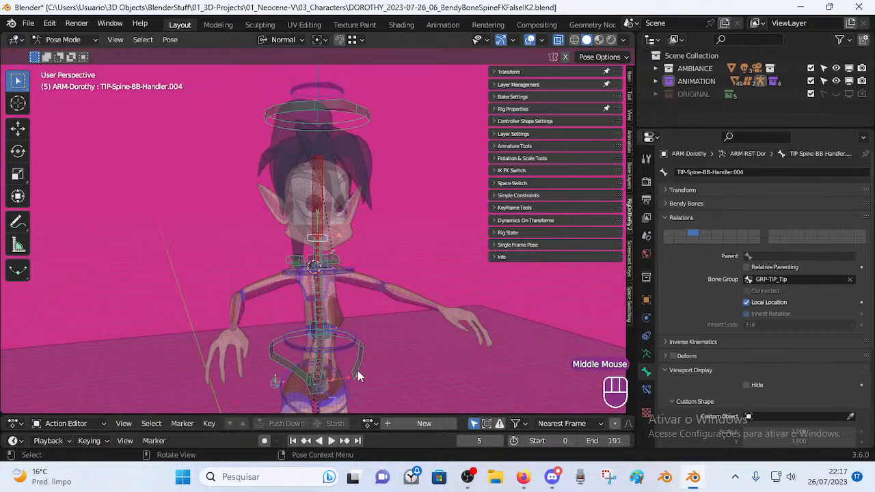
middle_drag(341, 357, 428, 304)
middle_drag(332, 298, 294, 283)
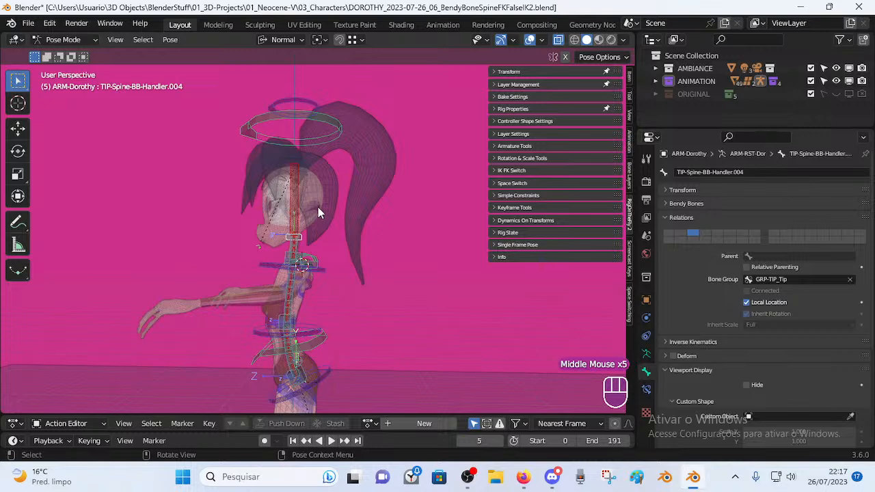
middle_drag(253, 216, 399, 293)
scroll(346, 291, up, 1)
middle_drag(347, 286, 295, 270)
scroll(349, 274, down, 1)
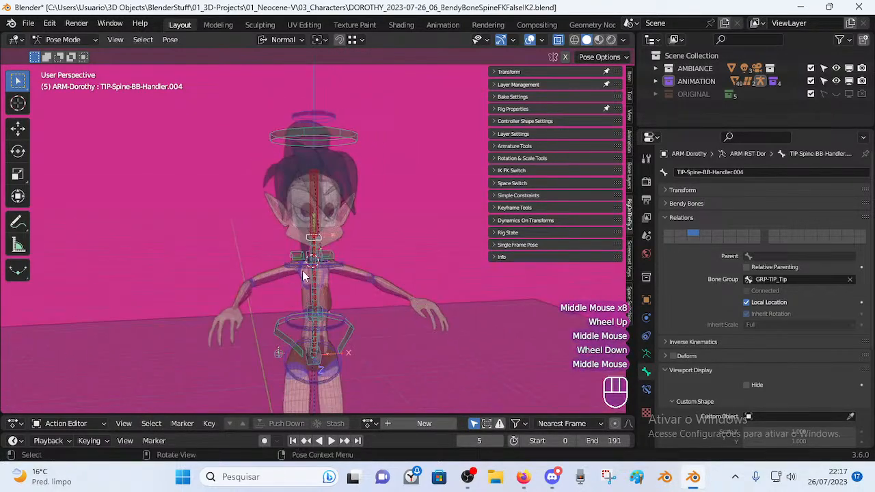
scroll(283, 304, up, 2)
middle_drag(283, 304, 396, 311)
scroll(338, 306, down, 2)
scroll(338, 295, up, 2)
scroll(354, 302, down, 1)
scroll(307, 301, up, 1)
scroll(369, 311, down, 2)
scroll(364, 331, up, 3)
scroll(380, 283, down, 1)
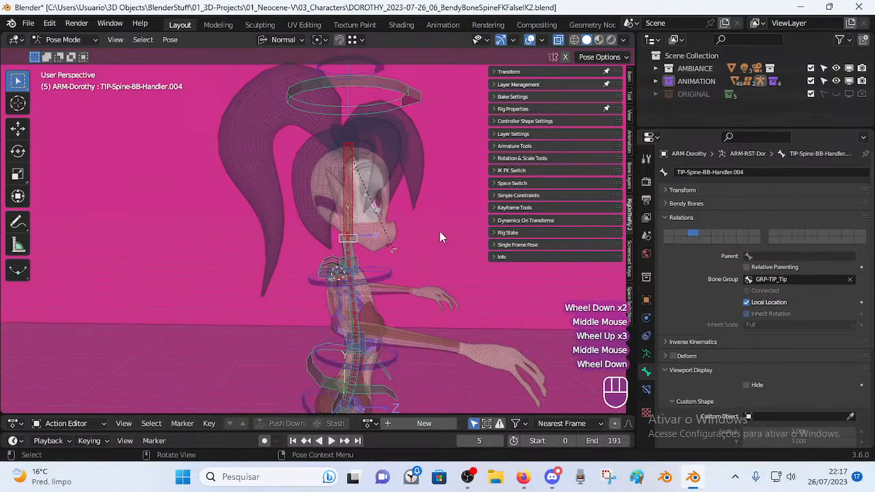
middle_drag(430, 272, 273, 303)
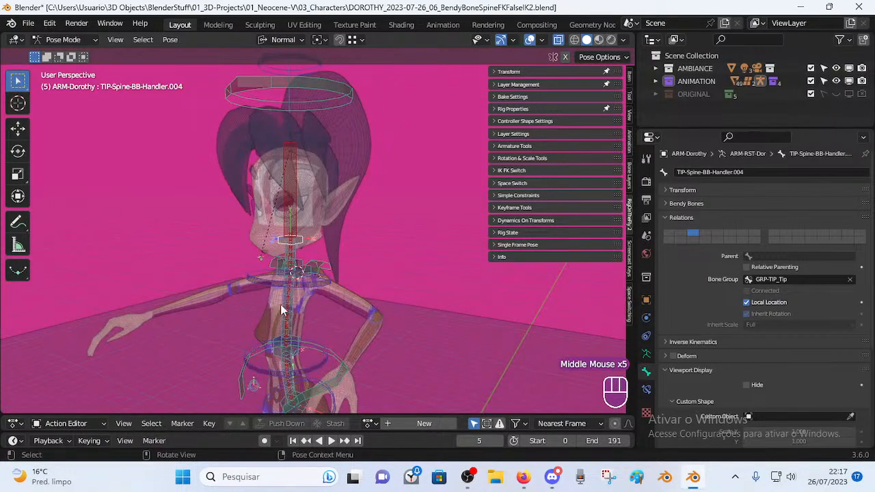
scroll(328, 346, down, 1)
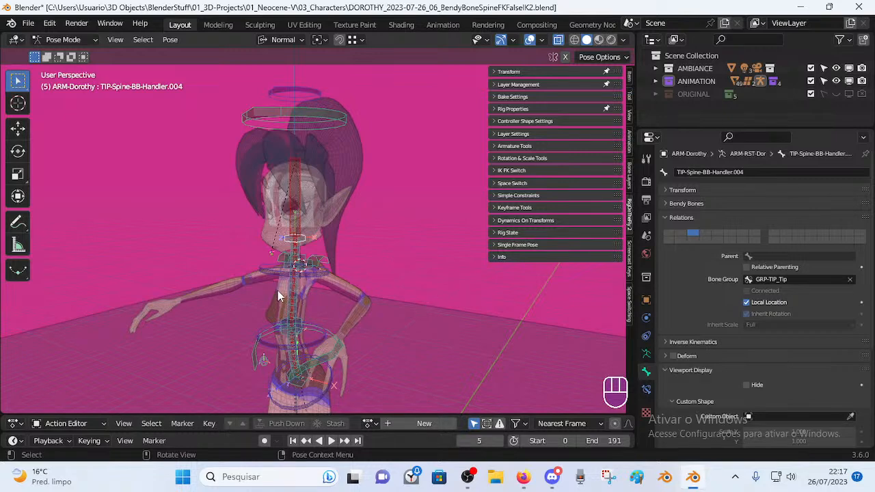
middle_drag(274, 324, 418, 316)
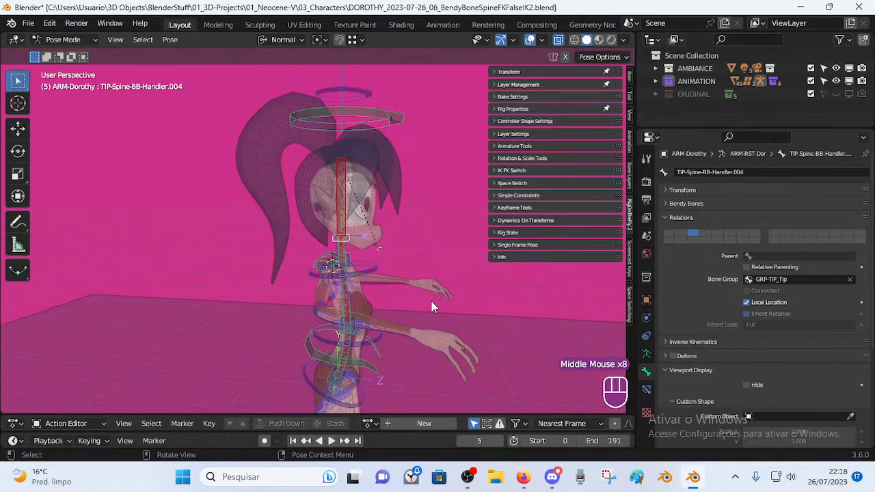
middle_drag(426, 283, 279, 299)
middle_drag(362, 268, 306, 316)
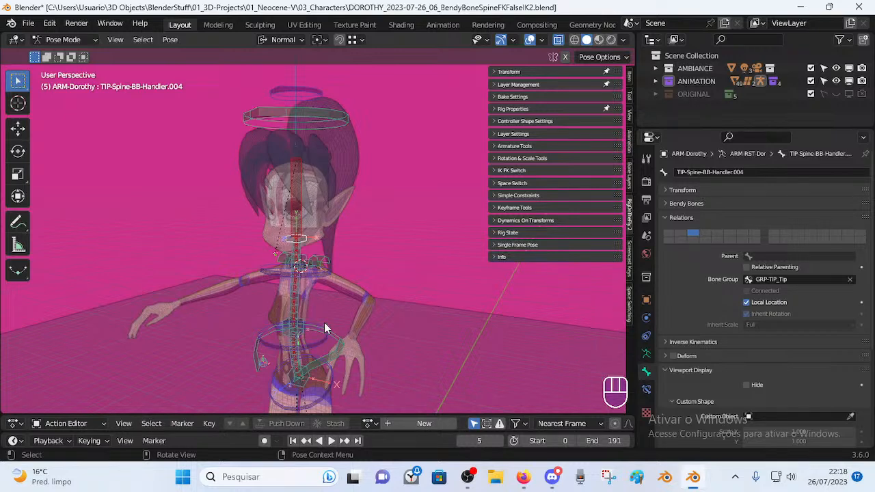
middle_drag(346, 300, 266, 289)
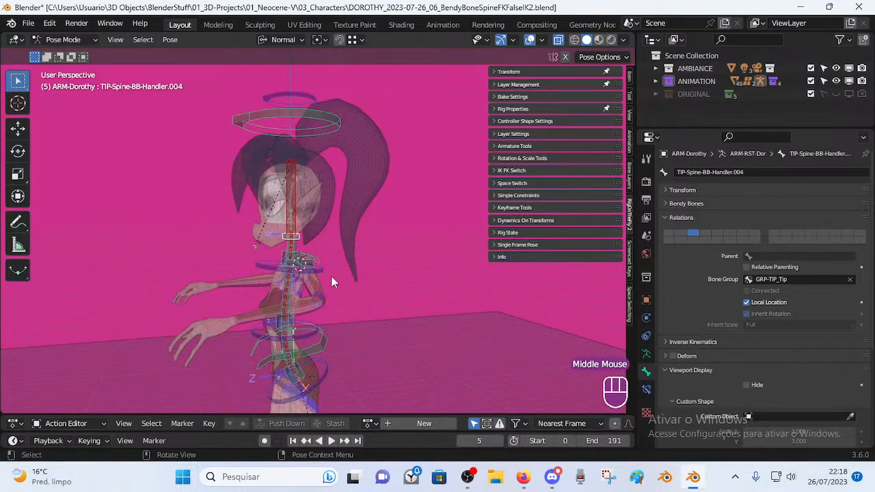
middle_drag(331, 275, 249, 298)
mouse_move(255, 258)
middle_down()
mouse_move(244, 296)
mouse_move(272, 272)
mouse_move(301, 269)
mouse_move(341, 268)
mouse_move(325, 292)
mouse_move(404, 289)
mouse_move(349, 284)
mouse_move(290, 292)
mouse_move(271, 261)
middle_up()
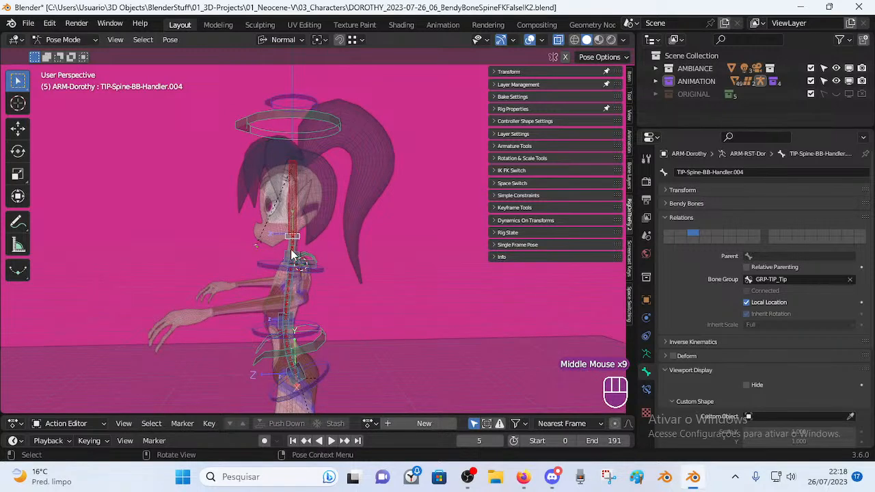
middle_drag(317, 282, 230, 294)
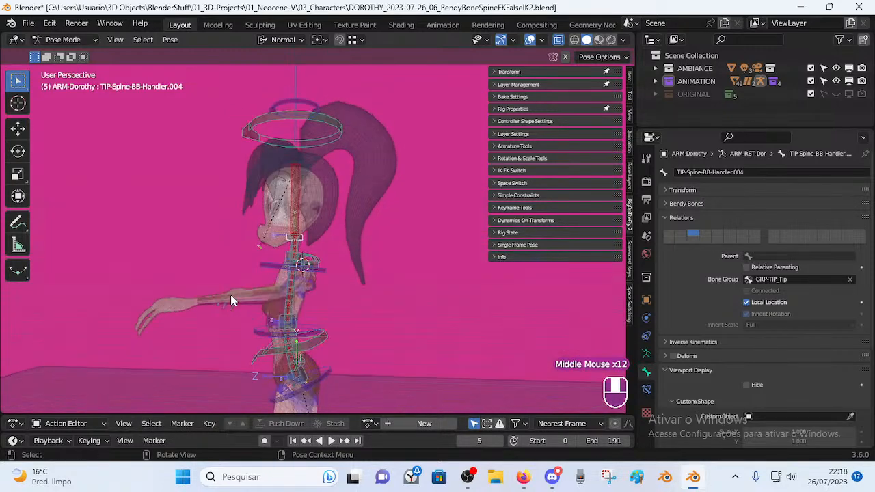
Rotate and move the MTR-Head control to bend the neck.
click(339, 115)
key(r)
click(380, 134)
key(g)
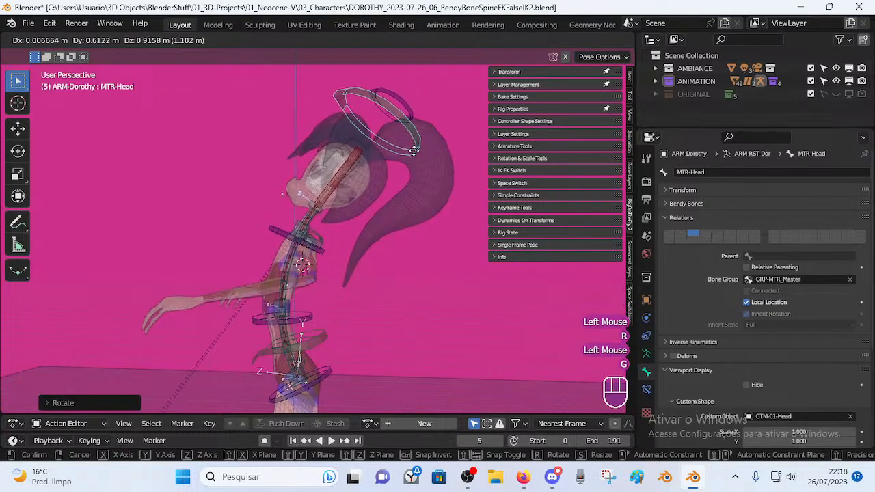
click(373, 152)
key(r)
click(177, 291)
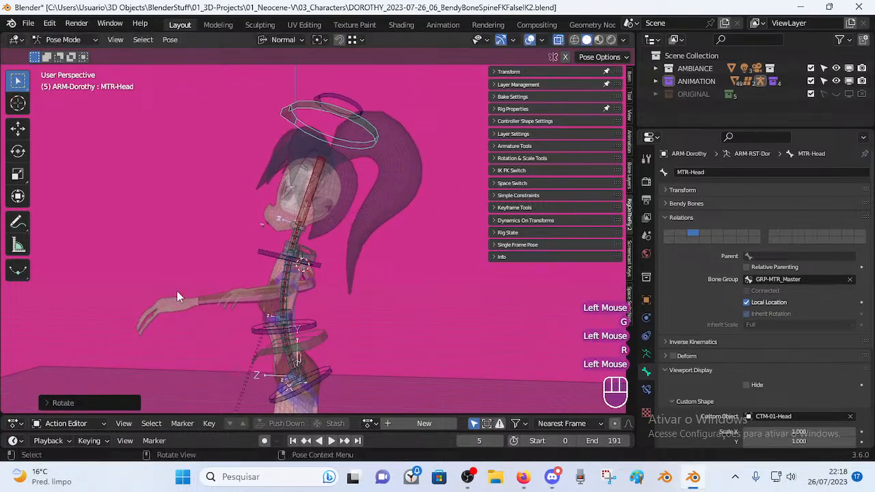
middle_drag(177, 291, 312, 265)
Move the waist spine handler TIP-Spine-BB-Handler.002 upward, leaving the chest handler unchanged.
click(291, 253)
key(g)
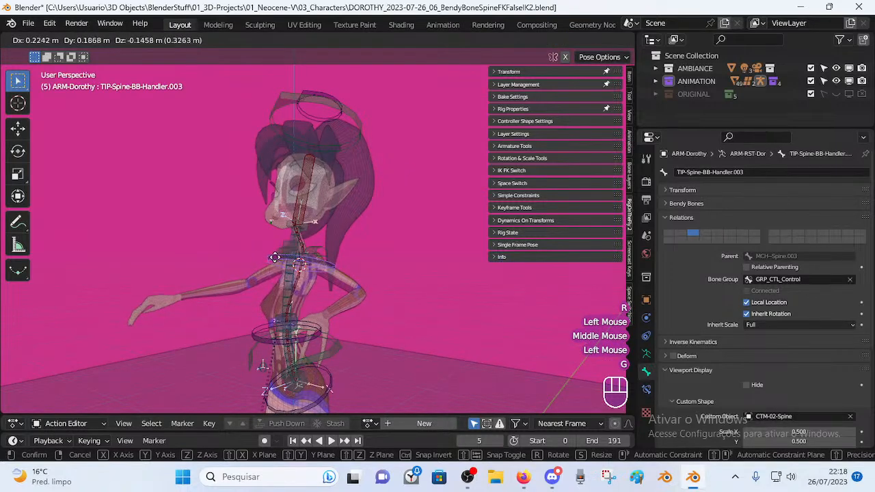
key(Escape)
middle_drag(284, 305, 278, 339)
click(262, 333)
key(g)
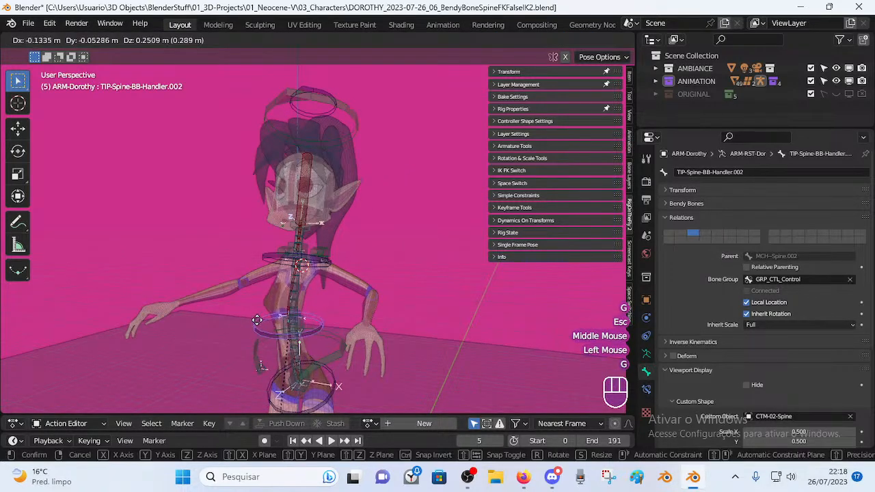
click(271, 324)
click(334, 267)
Select all bones and clear the pose back to rest.
key(a)
key(alt+q)
key(alt+q)
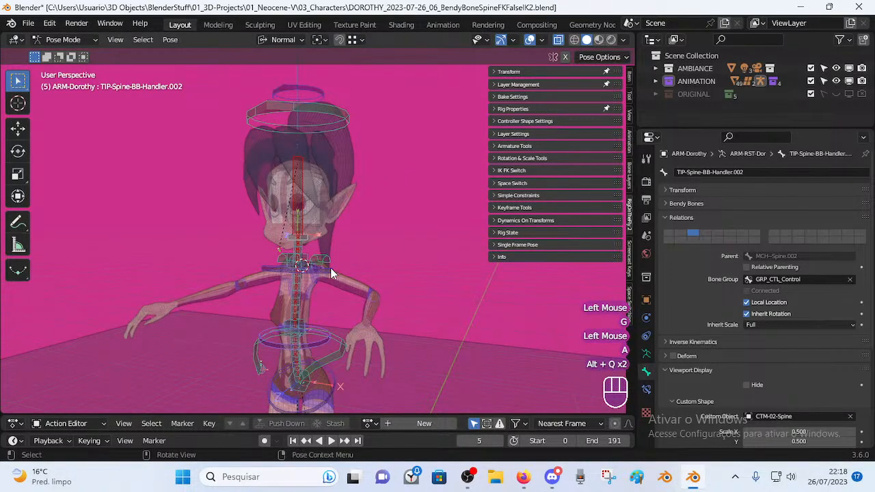
middle_drag(334, 268, 357, 289)
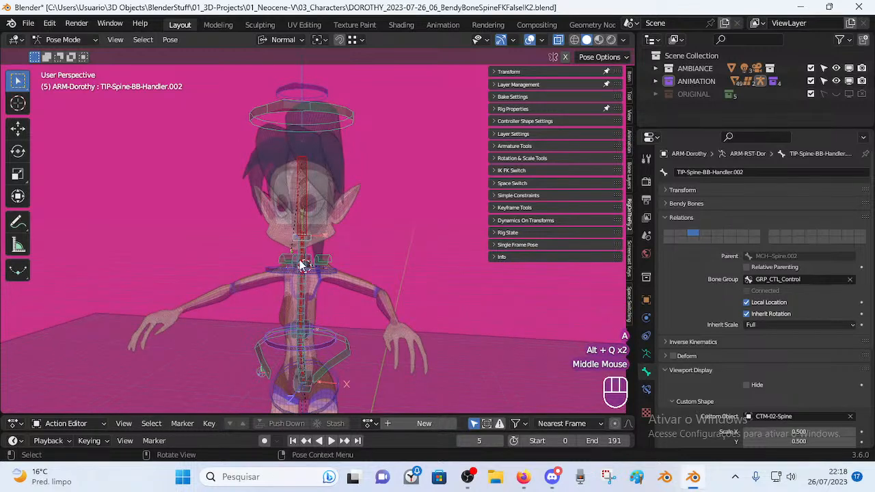
middle_drag(303, 265, 343, 269)
Tilt the MTR-Head control sideways.
click(347, 122)
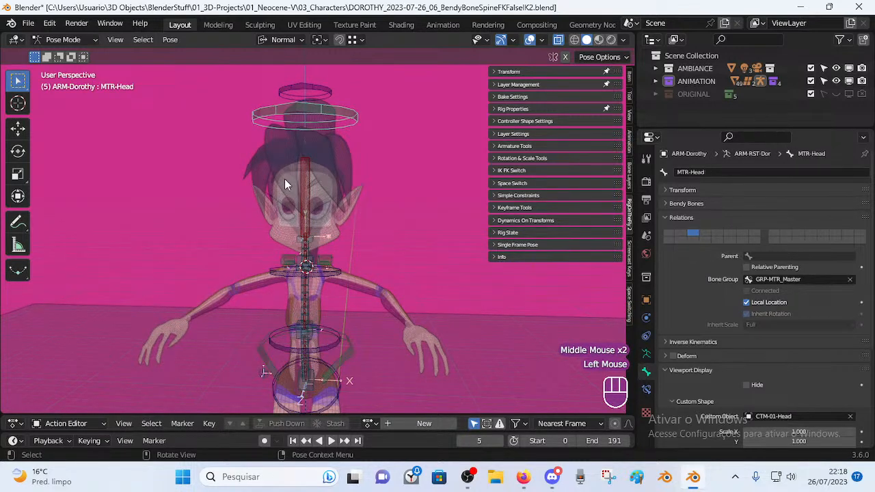
middle_drag(326, 231, 366, 188)
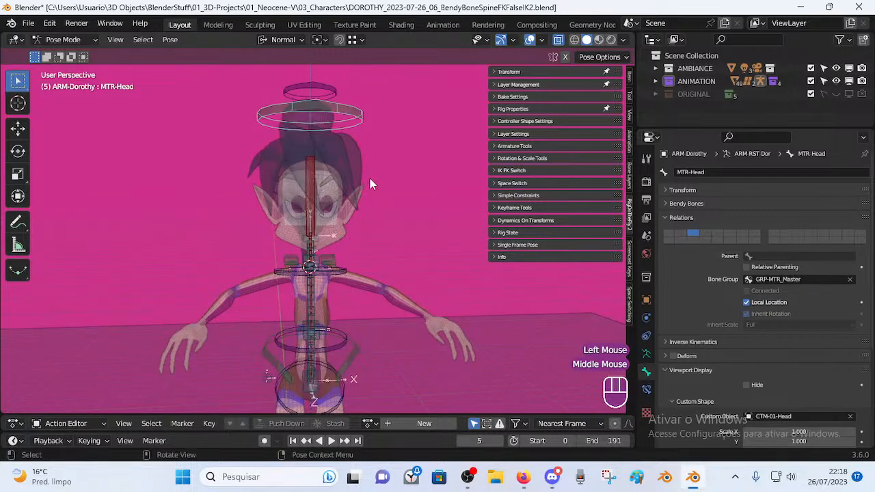
key(r)
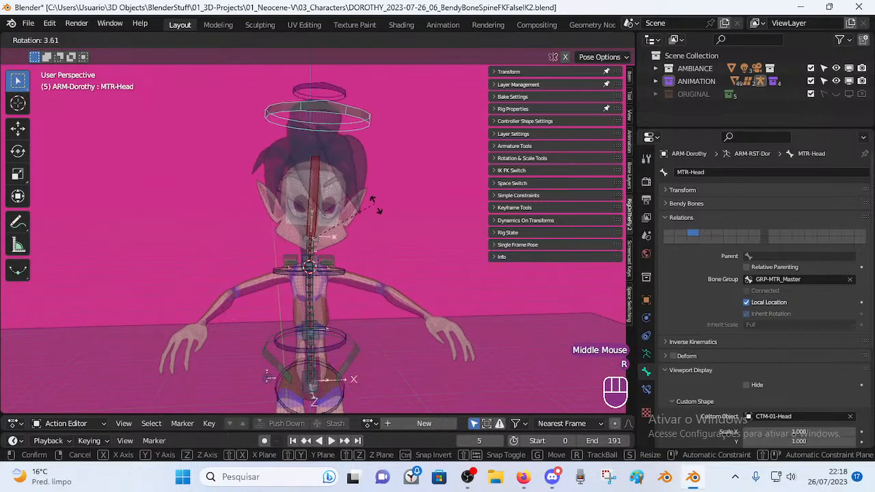
key(Escape)
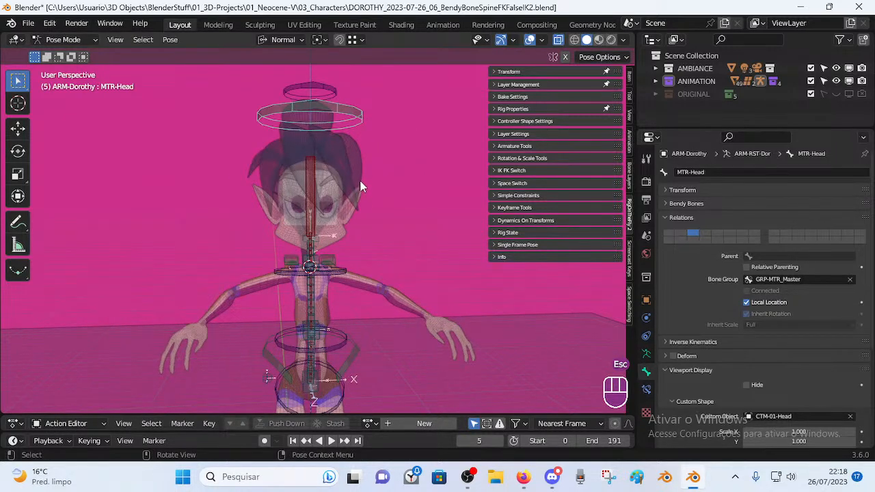
middle_drag(299, 265, 374, 210)
key(r)
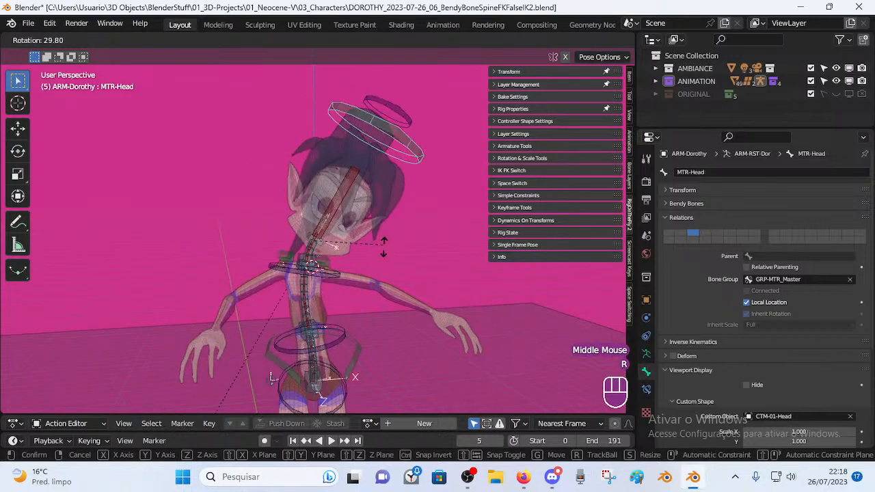
click(381, 215)
Move and rotate the head control further to deepen the neck curve.
key(g)
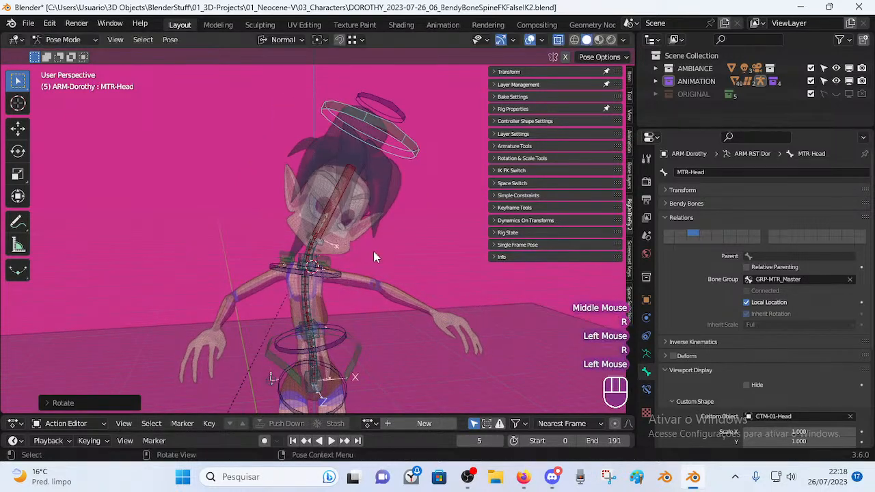
click(376, 249)
middle_drag(376, 250, 365, 227)
key(r)
click(375, 237)
key(g)
click(376, 250)
shift+middle_drag(328, 273, 332, 229)
Move the waist spine handler to curve the lower spine.
click(332, 292)
key(g)
click(309, 291)
click(290, 203)
Rotate and move the chest handler TIP-Spine-BB-Handler.003 to curve the upper spine.
key(g)
key(Escape)
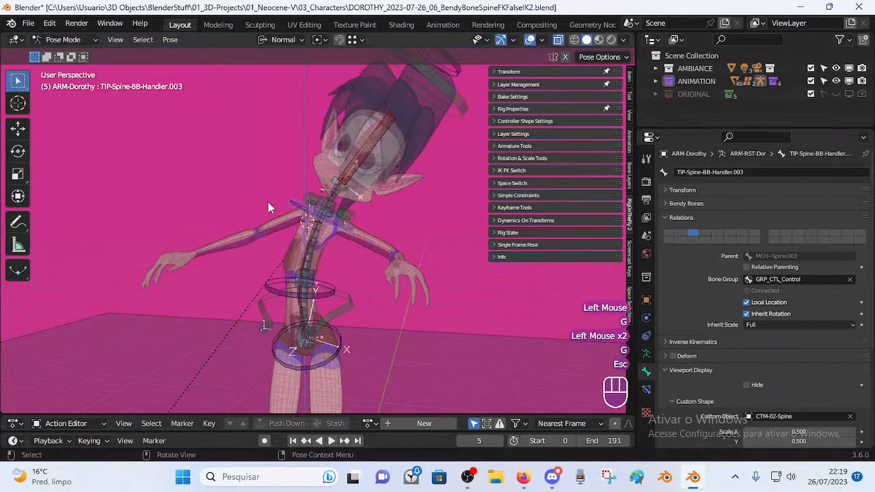
key(r)
click(395, 212)
key(g)
click(386, 235)
key(r)
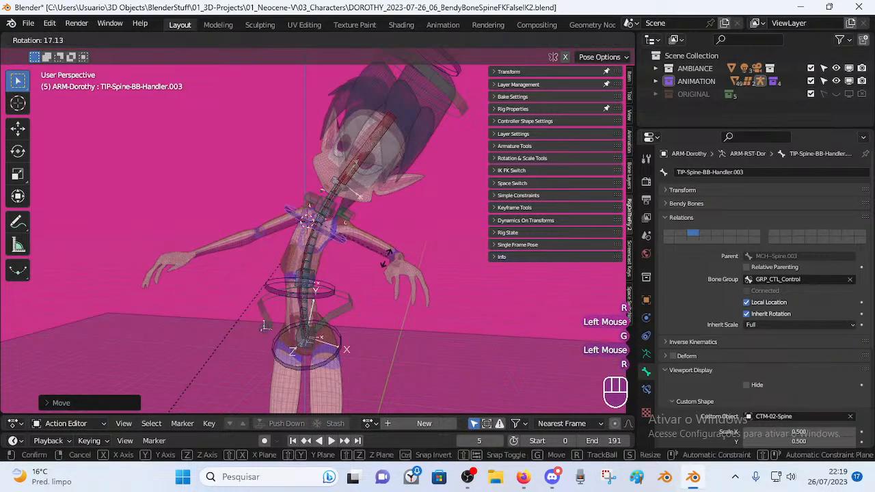
click(377, 258)
key(g)
Reposition the chest spine handler and rotate it again beneath the tilted head.
click(388, 259)
key(g)
click(316, 282)
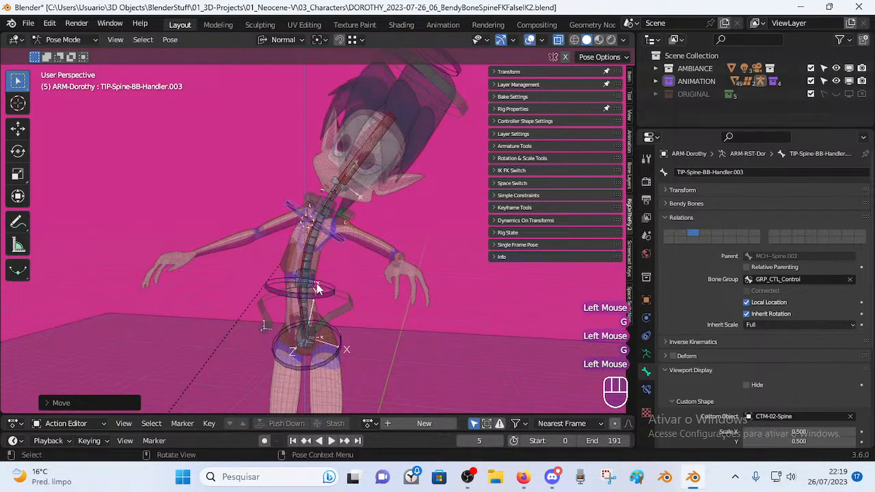
click(316, 284)
click(330, 239)
key(r)
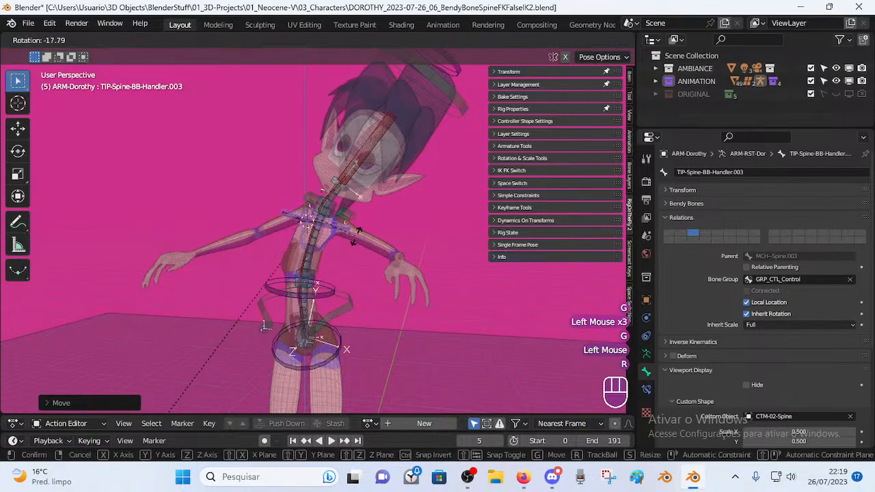
click(328, 224)
shift+middle_drag(328, 223, 326, 246)
middle_drag(325, 246, 402, 188)
click(427, 159)
Clear the rig to rest, then rotate and move MTR-Head to bend Dorothy's head and neck.
key(a)
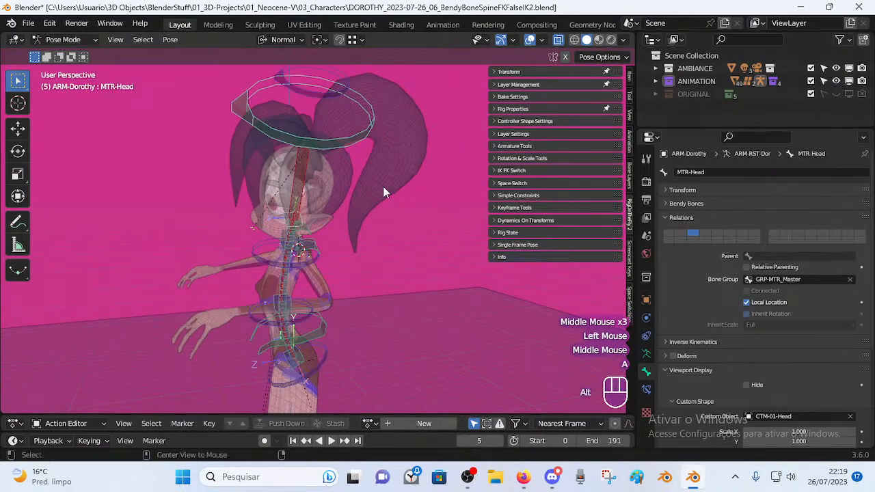
key(alt+q)
key(alt+q)
click(319, 120)
key(r)
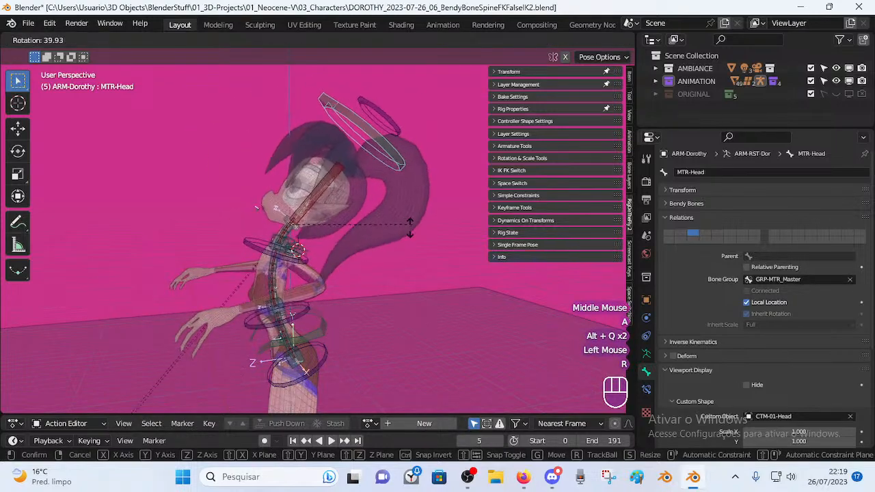
click(406, 227)
key(g)
click(428, 234)
key(r)
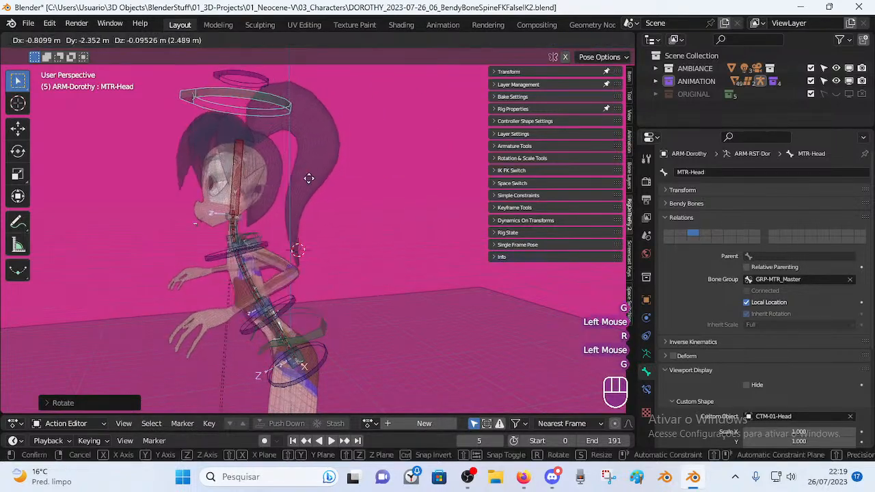
click(389, 262)
key(g)
click(432, 220)
Keep rotating and moving the MTR-Head control, checking the neck bend from the front.
key(r)
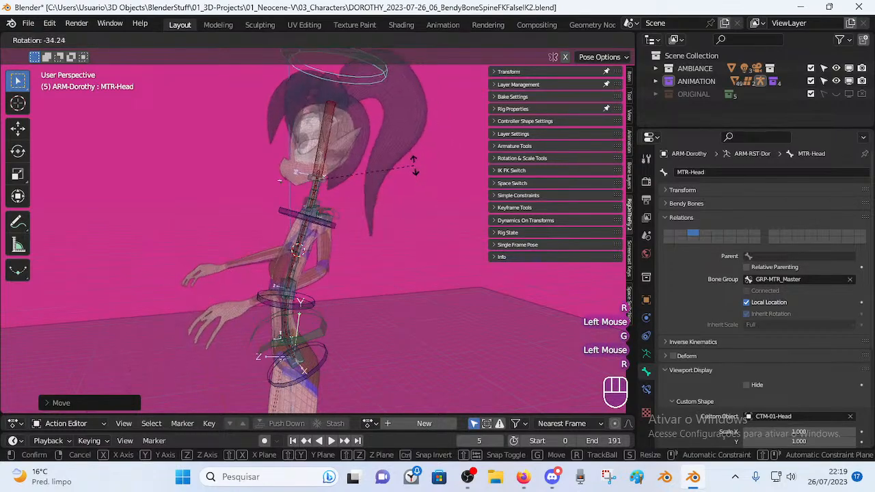
click(414, 166)
key(g)
click(430, 215)
key(r)
click(362, 172)
key(r)
click(350, 172)
middle_drag(309, 243, 376, 265)
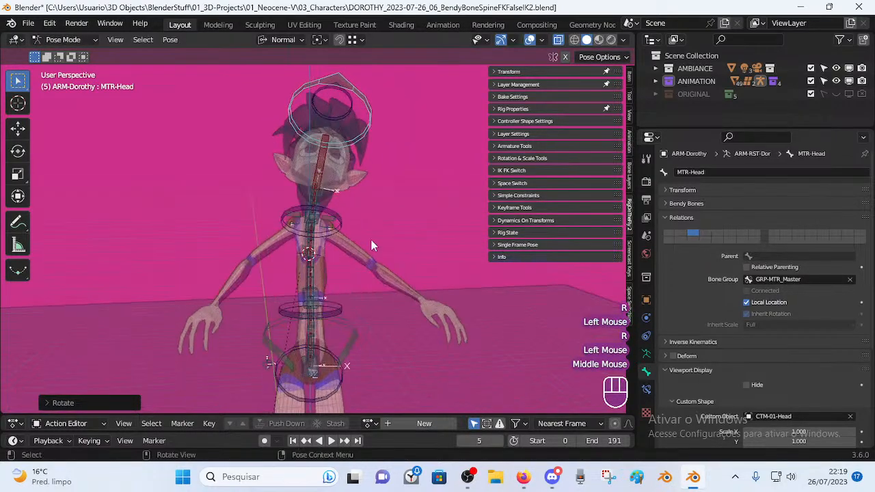
key(g)
click(286, 250)
Clear all bones back to the rest pose and select a spine bone.
key(a)
key(alt+q)
key(alt+q)
middle_drag(290, 269, 261, 253)
scroll(325, 290, up, 1)
click(315, 246)
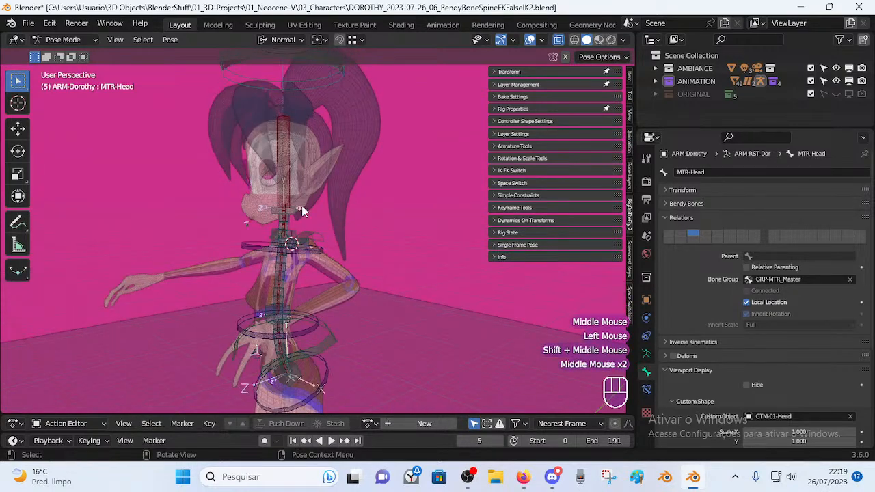
Orbit around Dorothy to inspect the upright rest pose from front and side.
middle_drag(290, 160, 289, 137)
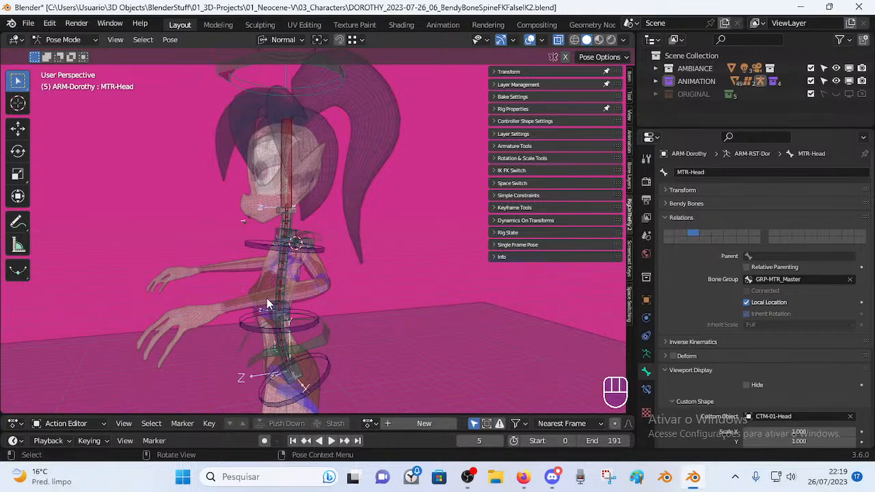
middle_drag(266, 221, 317, 327)
middle_drag(269, 258, 311, 206)
middle_drag(290, 260, 345, 214)
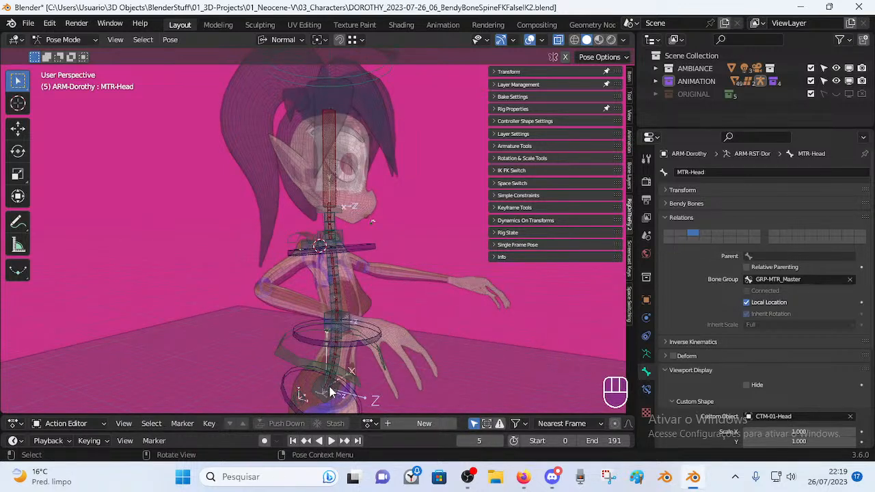
middle_drag(359, 324, 253, 317)
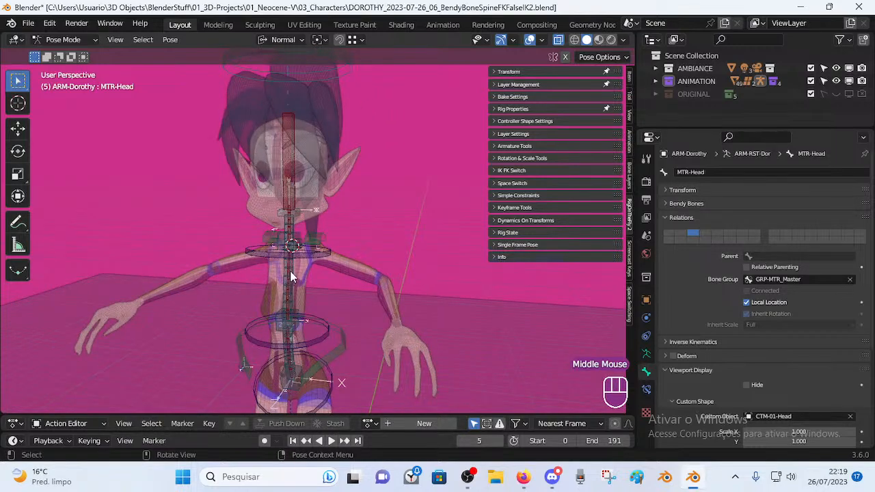
middle_drag(321, 341, 265, 334)
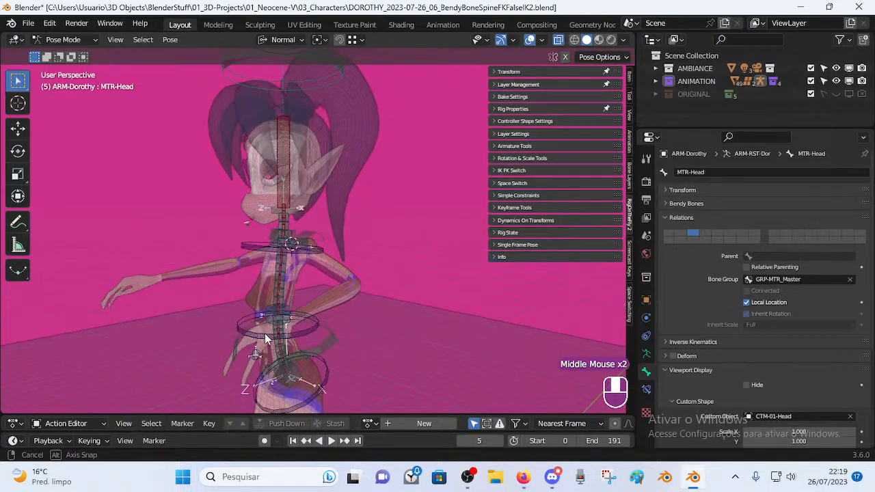
scroll(264, 334, down, 1)
middle_drag(266, 294, 293, 267)
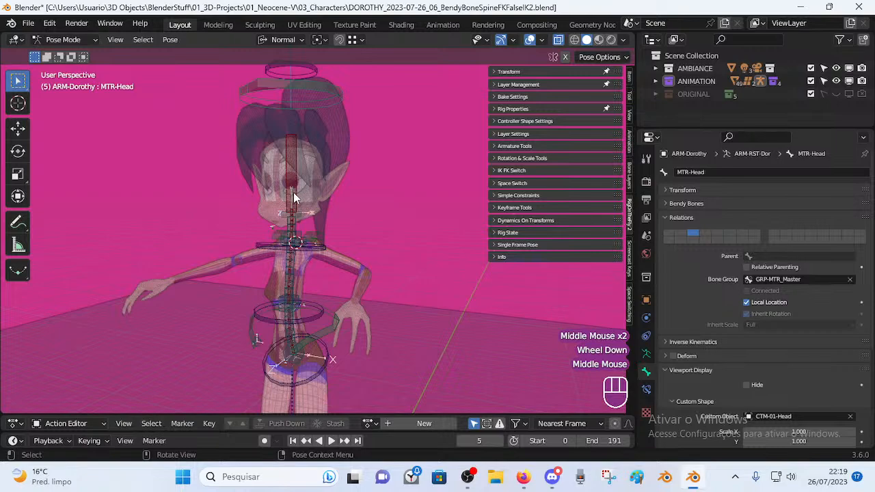
middle_drag(290, 359, 322, 277)
scroll(271, 248, up, 1)
Select the chest spine handlers, ending on TIP-Spine-BB-Handler.003.
scroll(326, 281, up, 2)
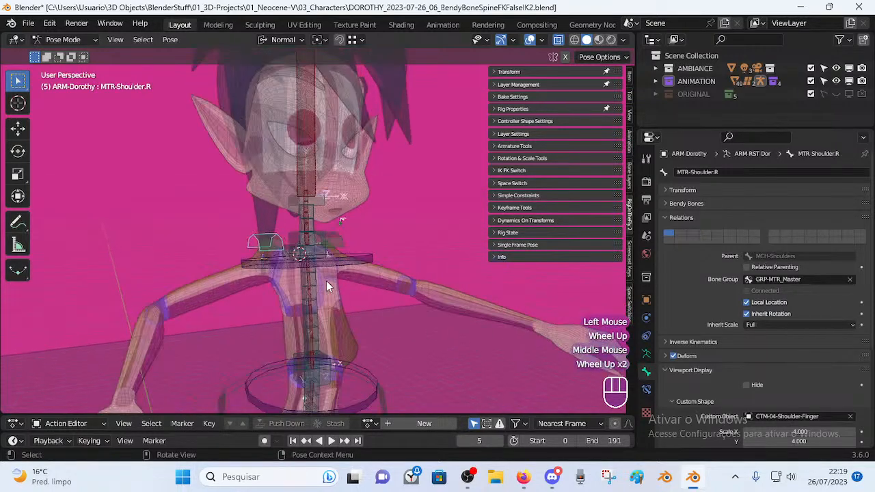
click(327, 259)
click(366, 378)
click(359, 275)
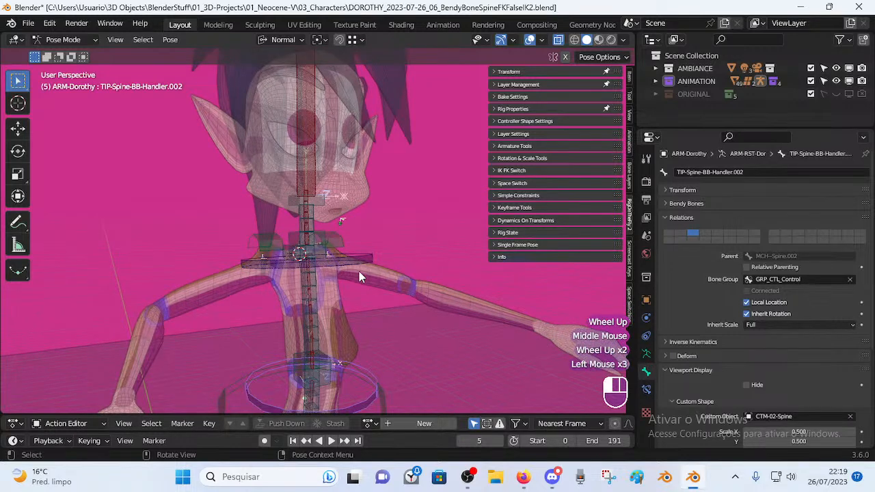
click(343, 254)
click(298, 258)
scroll(296, 262, down, 1)
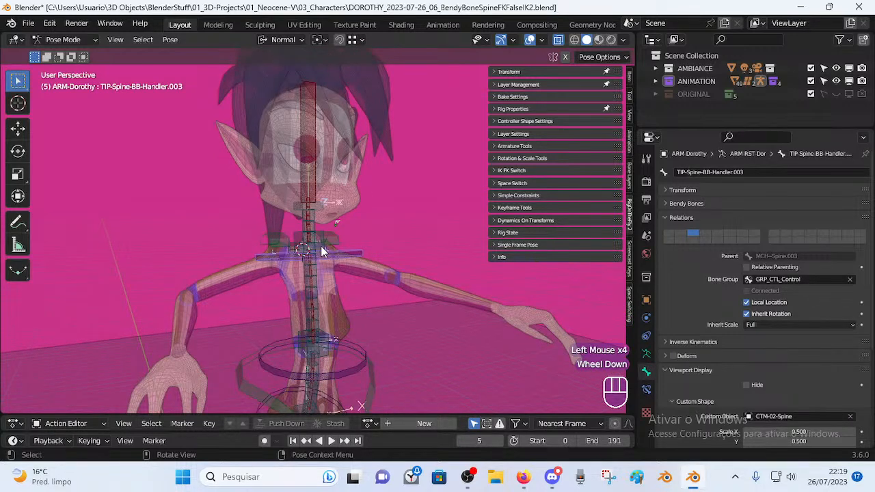
click(321, 246)
scroll(334, 331, down, 1)
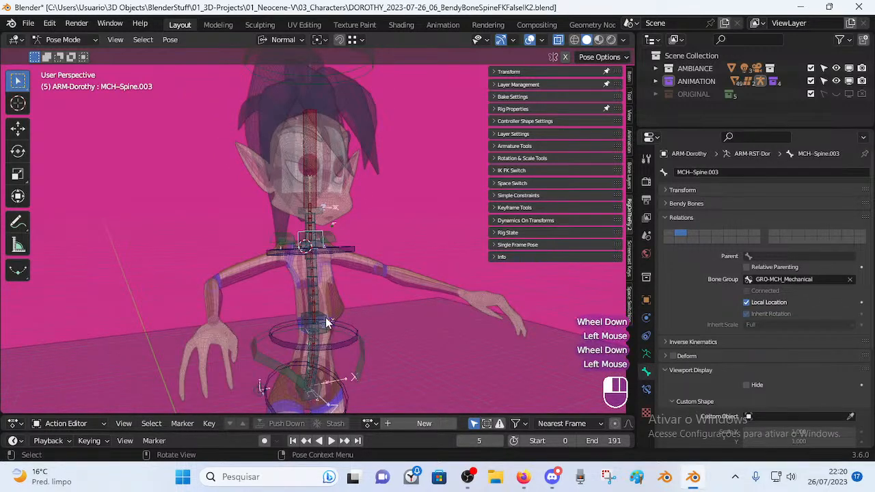
click(329, 268)
middle_drag(339, 273, 386, 302)
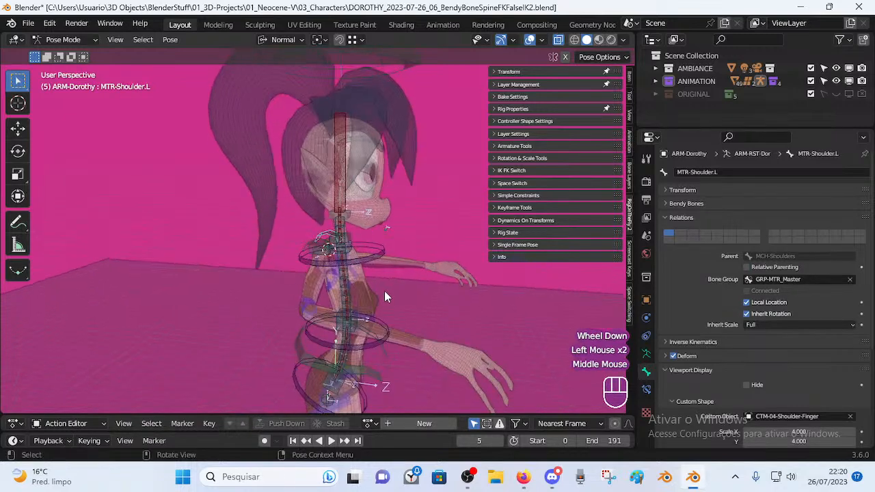
middle_drag(362, 258, 300, 276)
click(340, 262)
scroll(339, 261, up, 2)
Move TIP-Spine-BB-Handler.002 twice to bend the torso, checking from the side.
key(g)
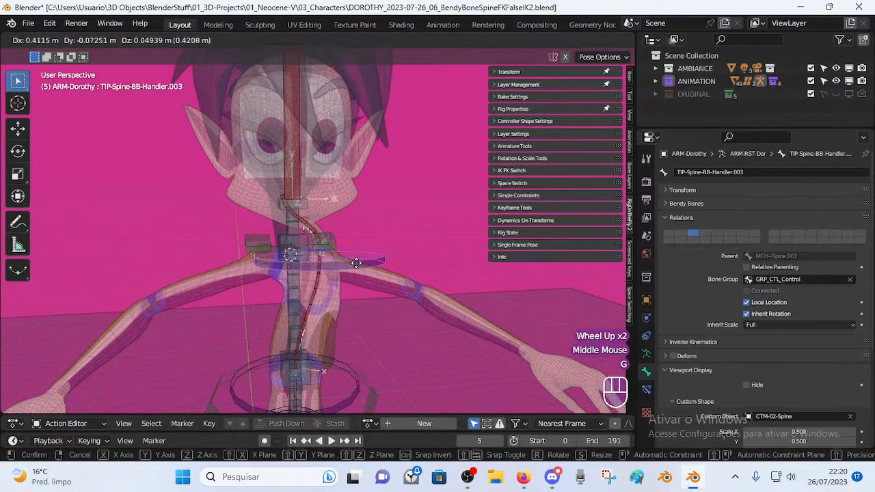
key(Escape)
scroll(313, 266, down, 1)
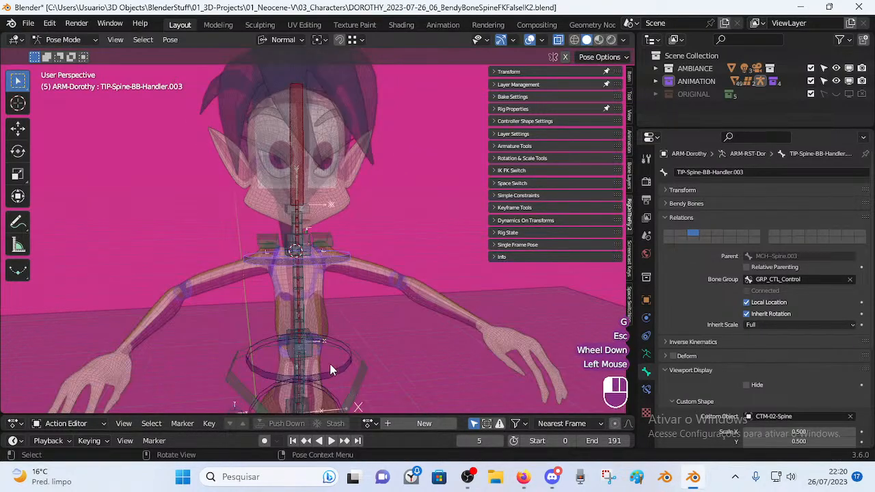
click(281, 364)
key(g)
click(308, 362)
key(g)
click(290, 358)
mouse_move(290, 358)
middle_down()
mouse_move(321, 361)
mouse_move(286, 349)
mouse_move(293, 362)
middle_up()
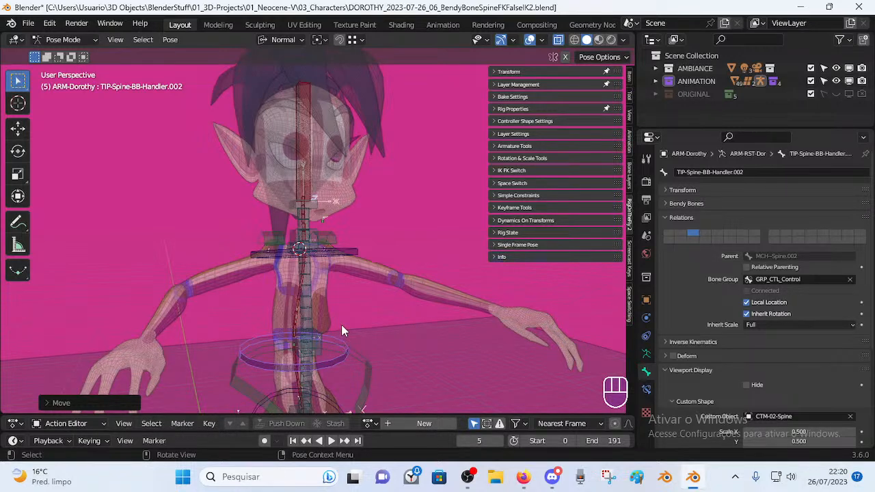
scroll(338, 323, down, 2)
Reset the rig to its rest pose and select MCH-Spine-BB to view its relations.
key(a)
key(alt+q)
key(alt+q)
middle_drag(357, 278, 384, 299)
scroll(357, 334, up, 2)
scroll(383, 294, down, 2)
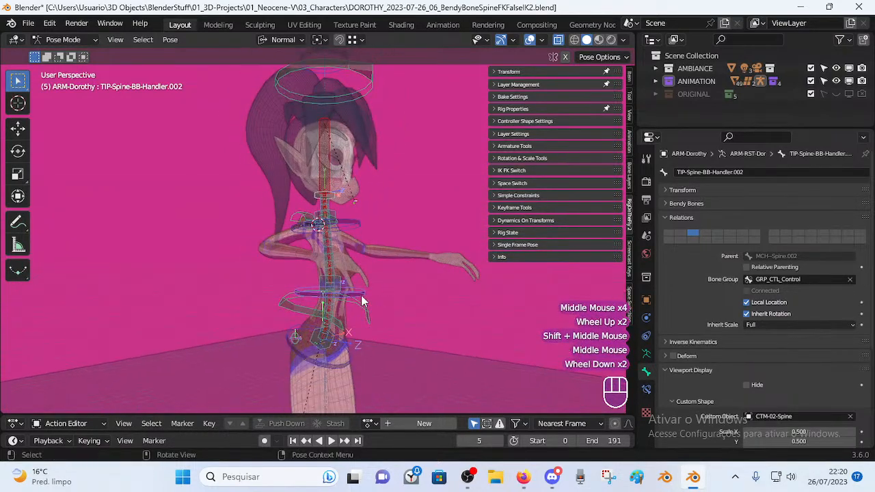
click(332, 239)
middle_drag(388, 234, 309, 255)
middle_drag(395, 284, 350, 231)
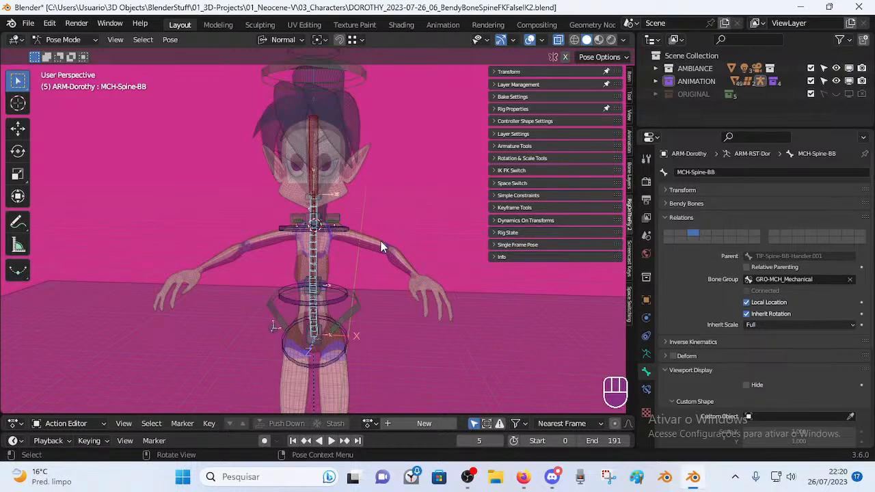
middle_drag(347, 269, 376, 261)
scroll(286, 267, up, 2)
scroll(376, 267, up, 3)
scroll(376, 260, down, 2)
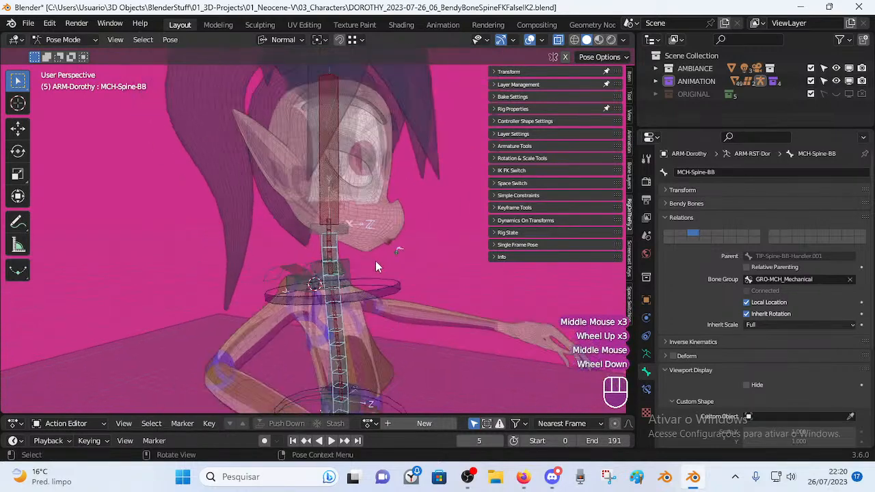
middle_drag(389, 320, 328, 301)
shift+middle_drag(328, 300, 363, 294)
scroll(370, 234, down, 1)
click(279, 289)
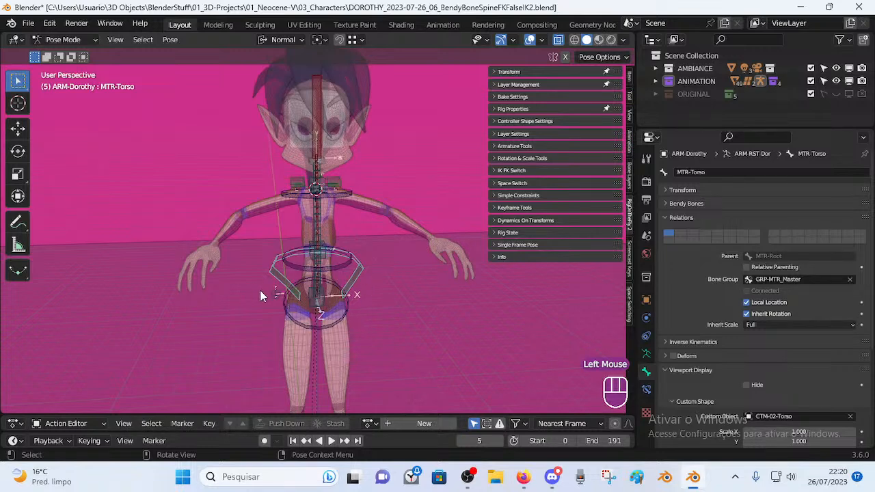
middle_drag(253, 291, 349, 275)
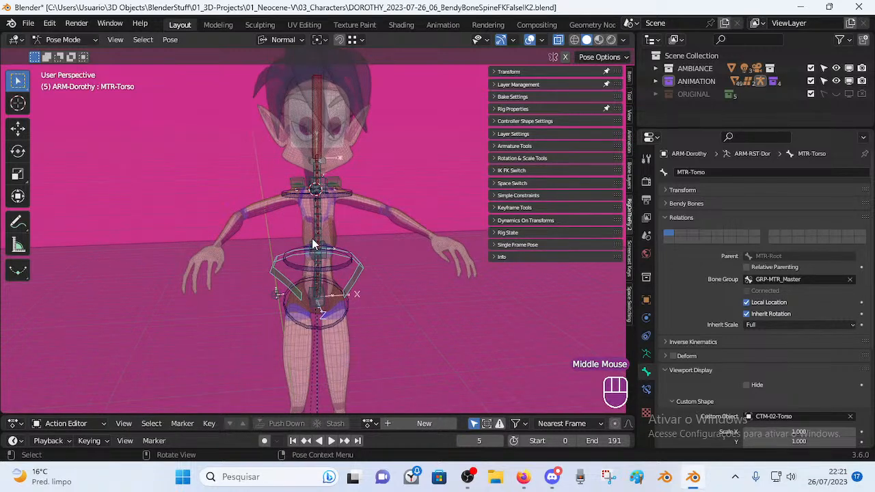
middle_drag(354, 247, 339, 261)
scroll(340, 261, up, 1)
drag(372, 179, 487, 319)
drag(518, 371, 350, 147)
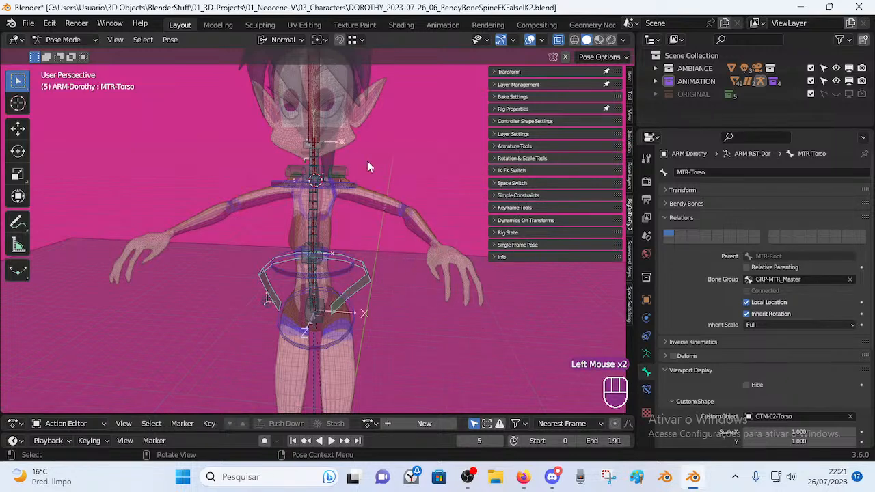
scroll(371, 176, down, 1)
middle_drag(328, 185, 333, 224)
scroll(342, 357, down, 1)
drag(263, 338, 380, 409)
drag(256, 296, 389, 409)
middle_drag(354, 372, 271, 304)
scroll(321, 294, up, 1)
middle_drag(321, 294, 412, 158)
drag(402, 125, 296, 75)
scroll(301, 153, down, 2)
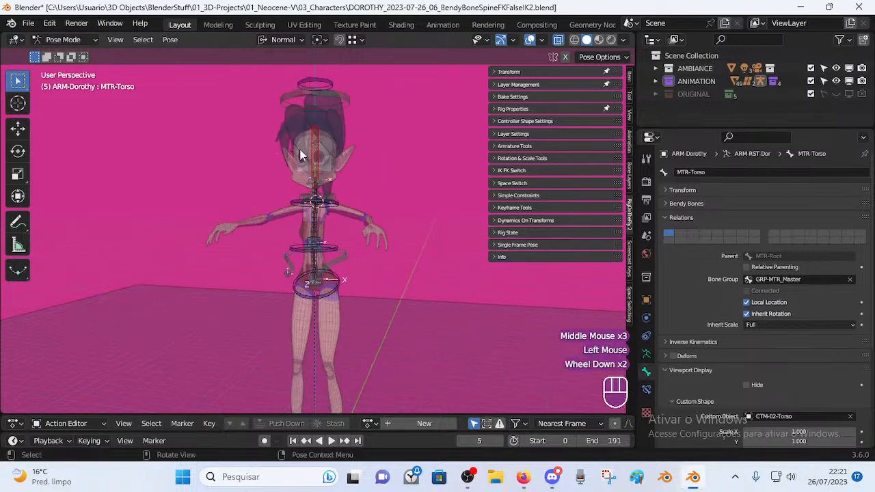
middle_drag(332, 179, 321, 186)
click(320, 185)
scroll(355, 186, up, 2)
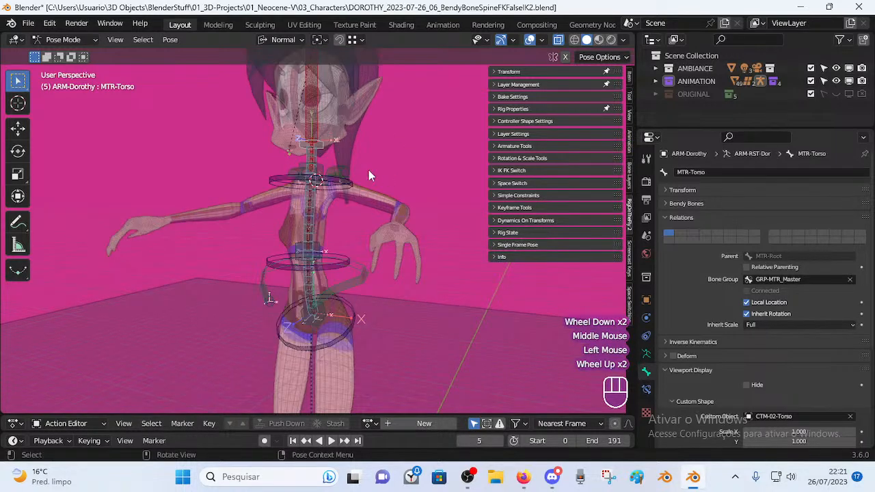
middle_drag(369, 170, 291, 179)
click(246, 166)
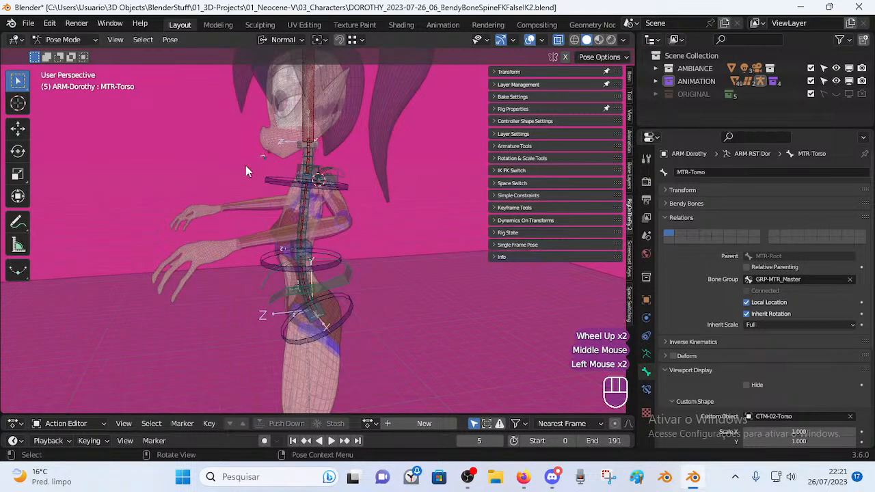
middle_drag(142, 265, 348, 352)
scroll(363, 289, down, 1)
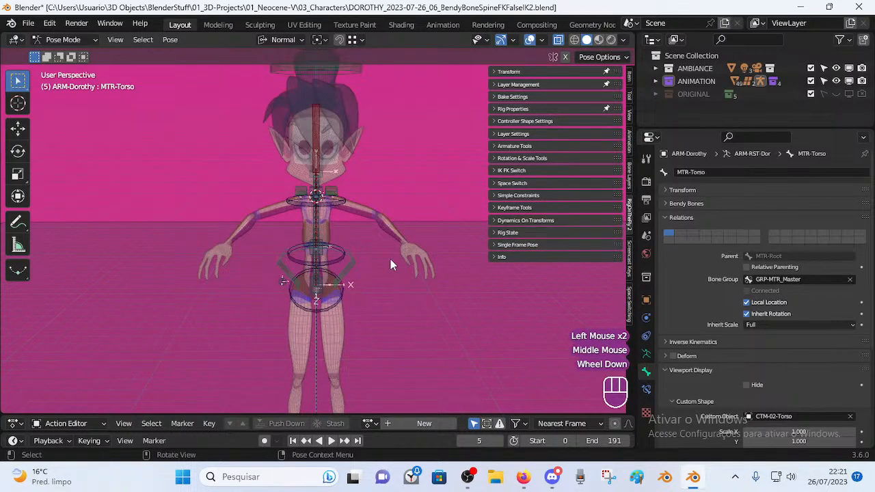